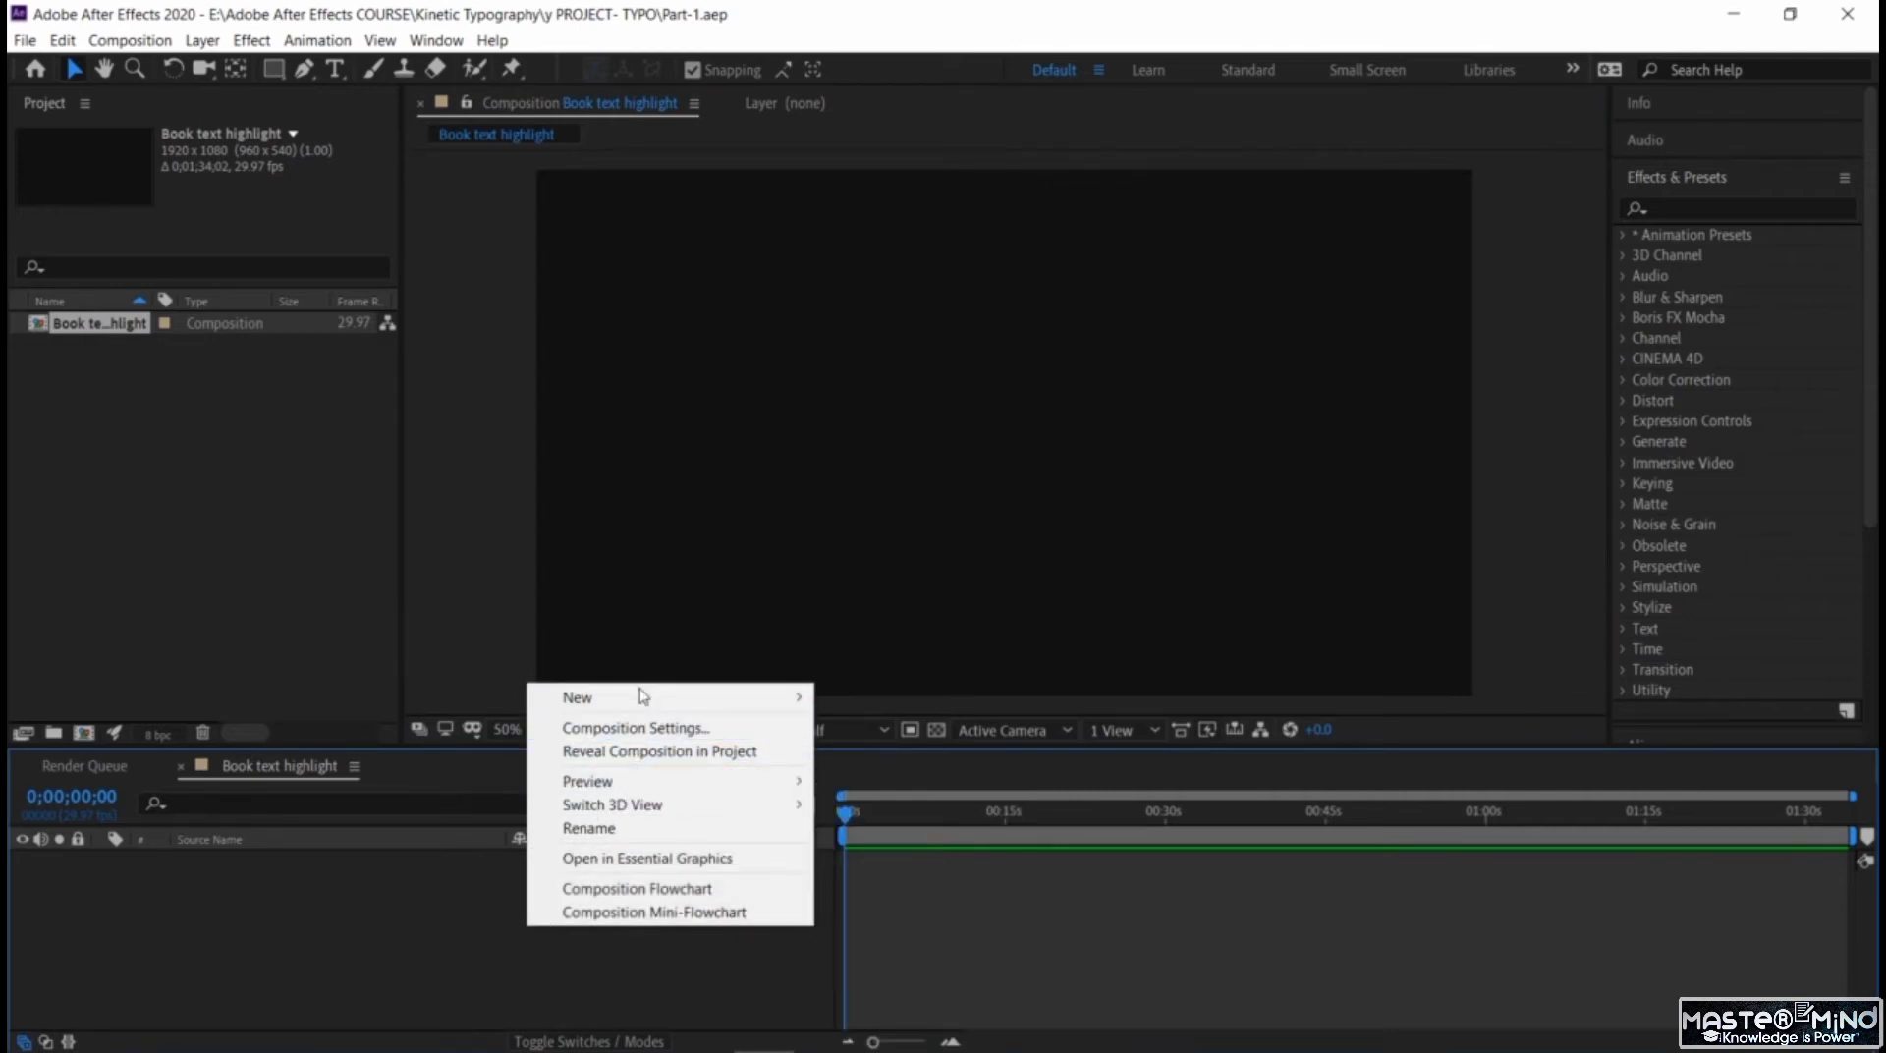
Create a 1920 x 1080 px solid layer in a dark orange-brown colour as the composition background.
mouse_move(640, 697)
click(919, 755)
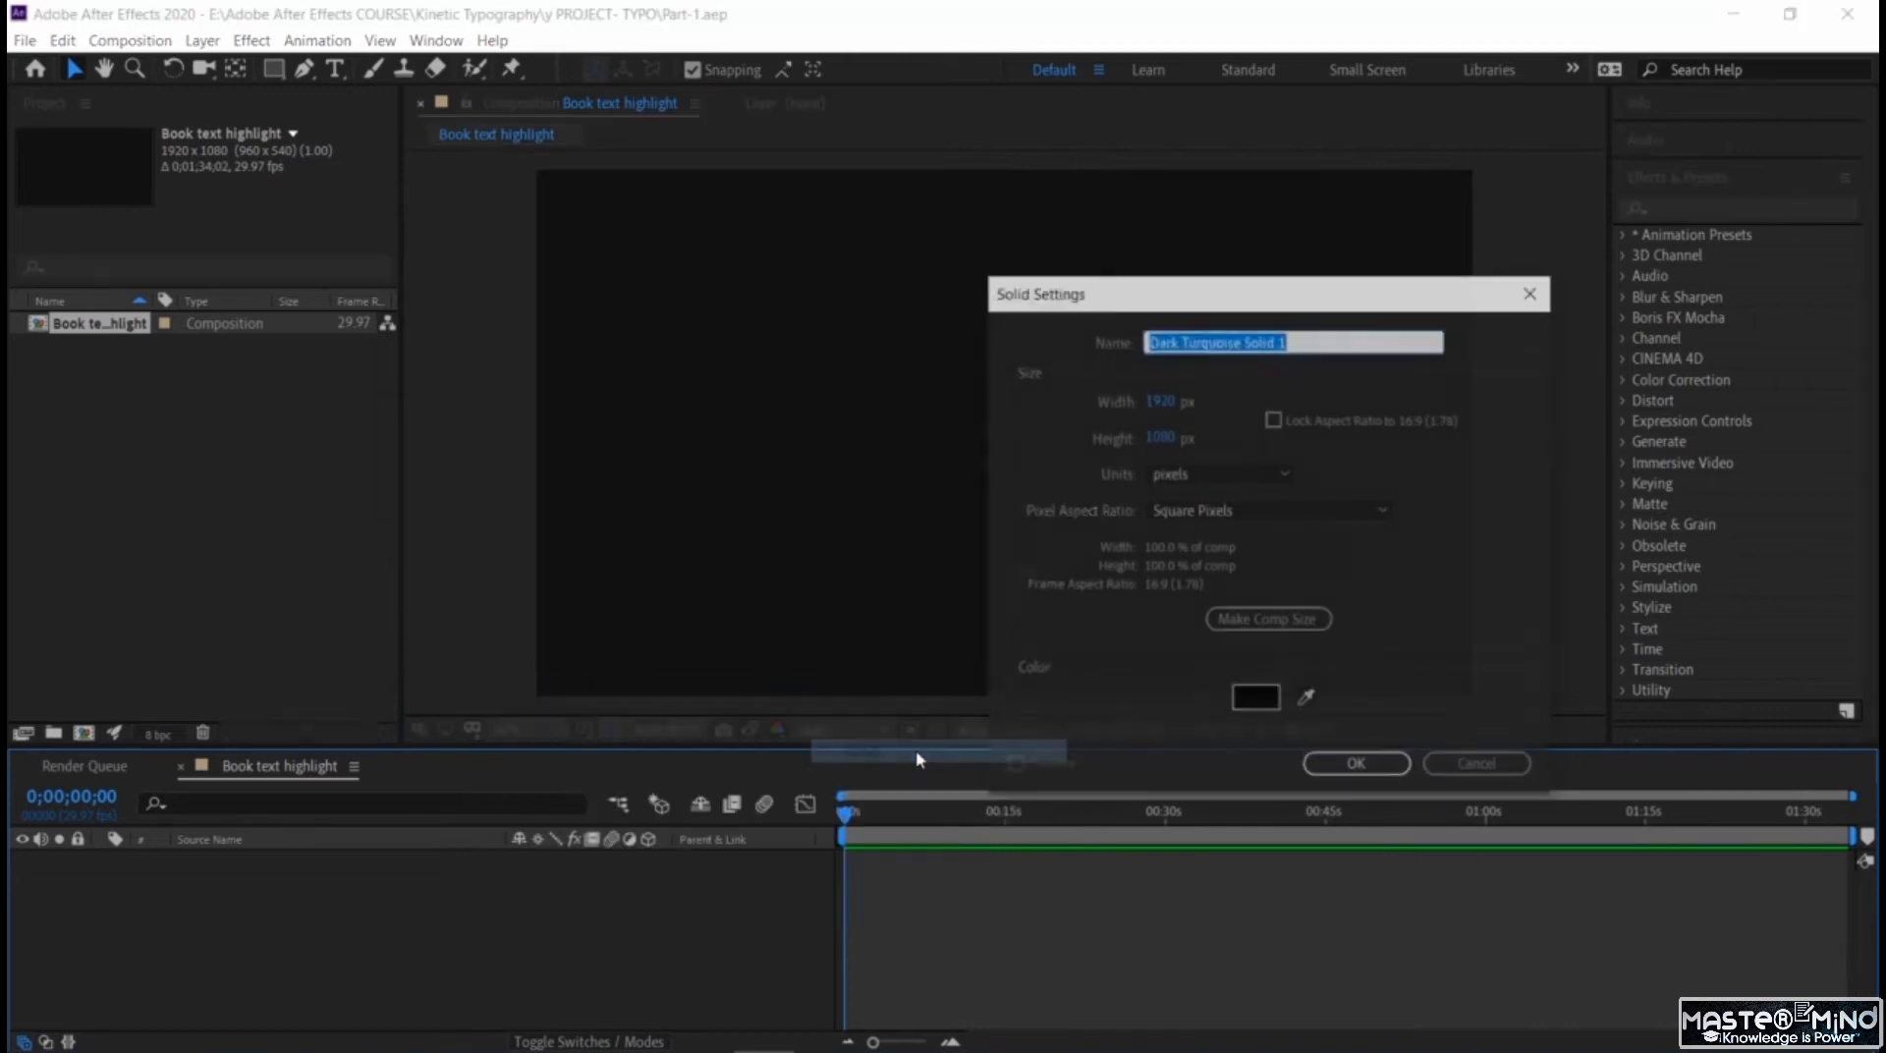
click(1255, 699)
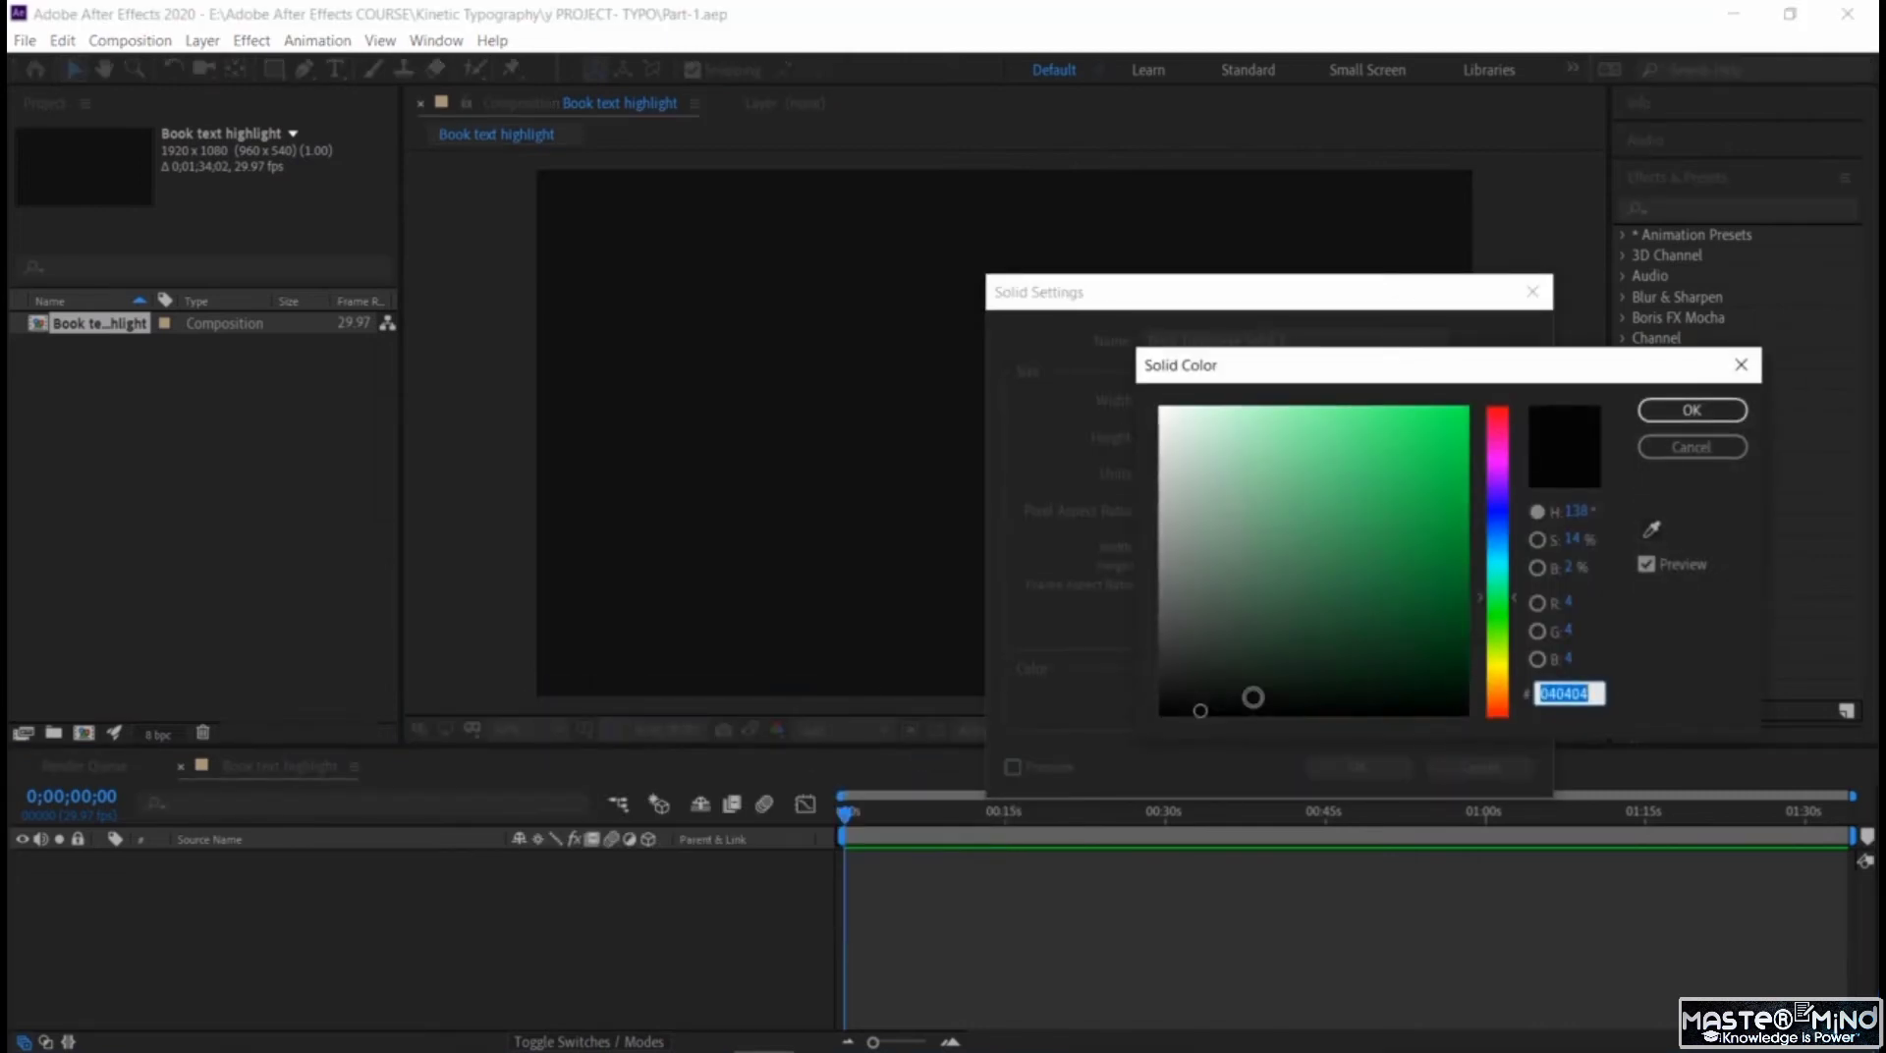
click(1497, 678)
click(1418, 576)
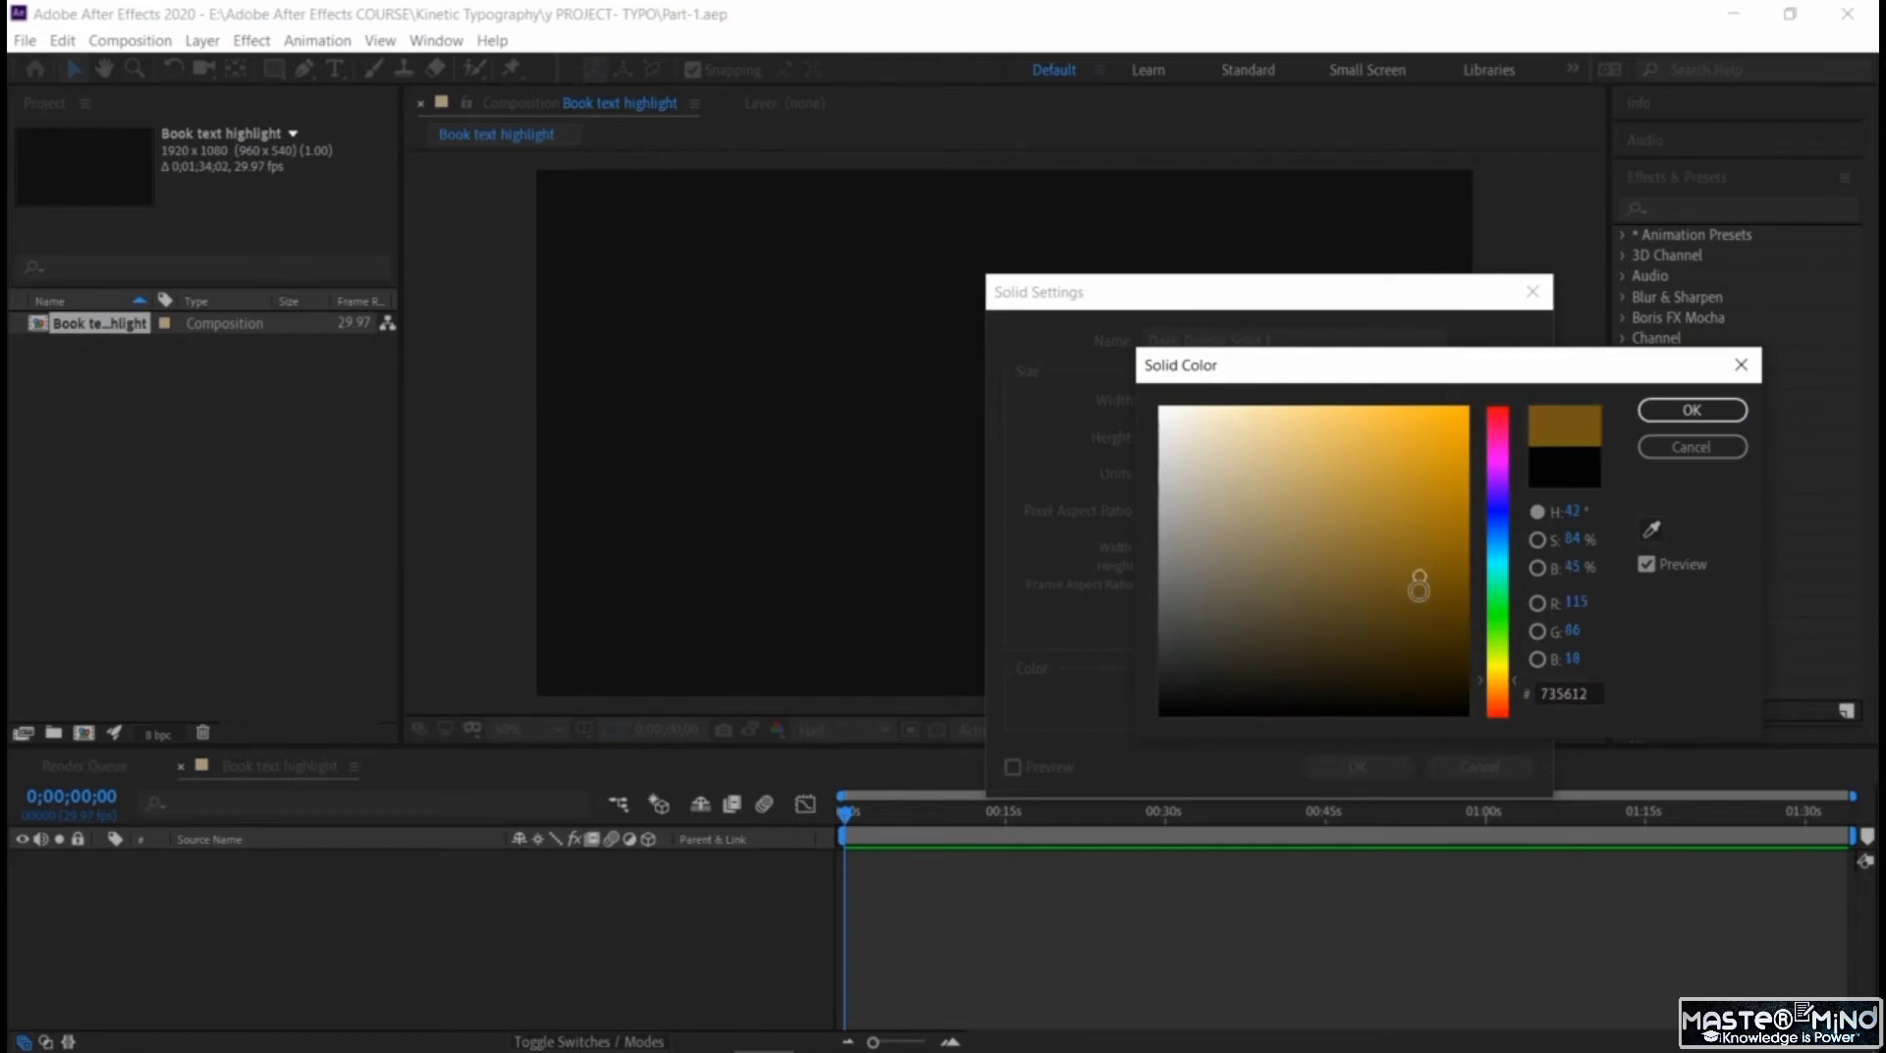
click(1419, 591)
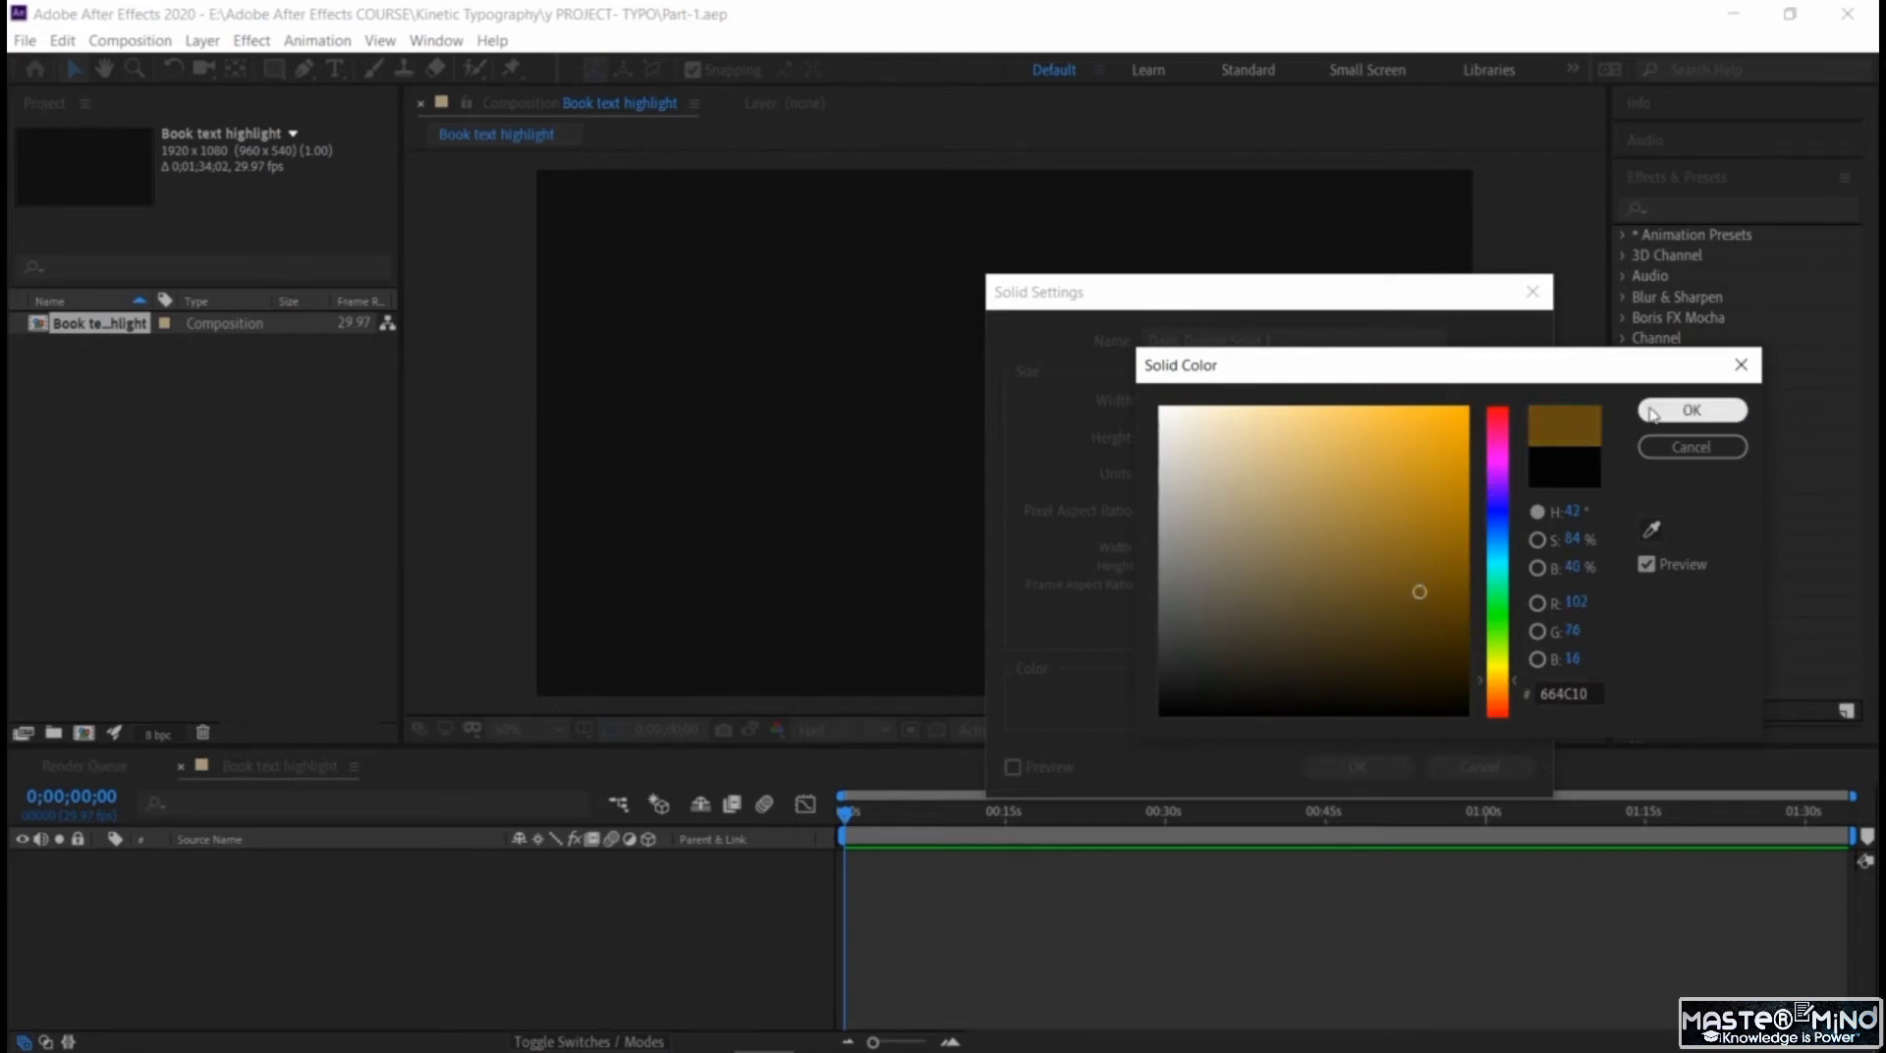
click(1439, 600)
click(1691, 409)
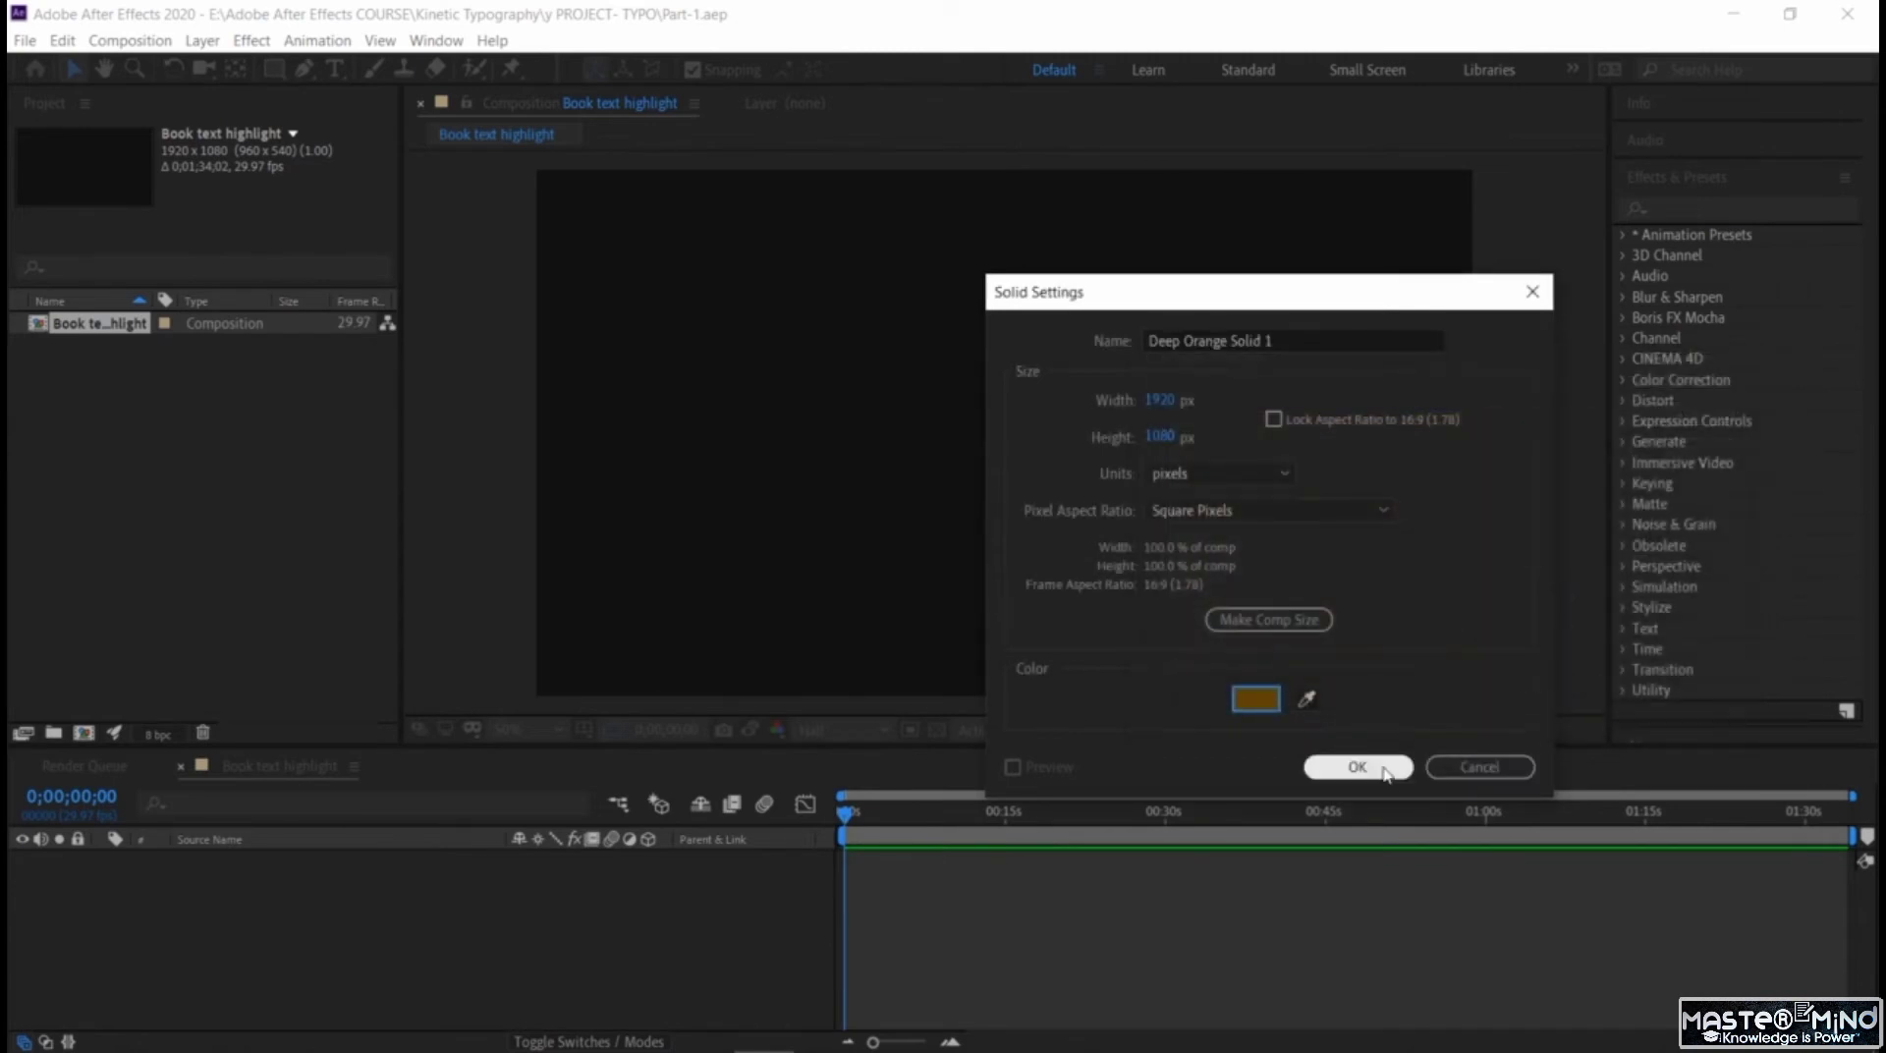
click(1353, 767)
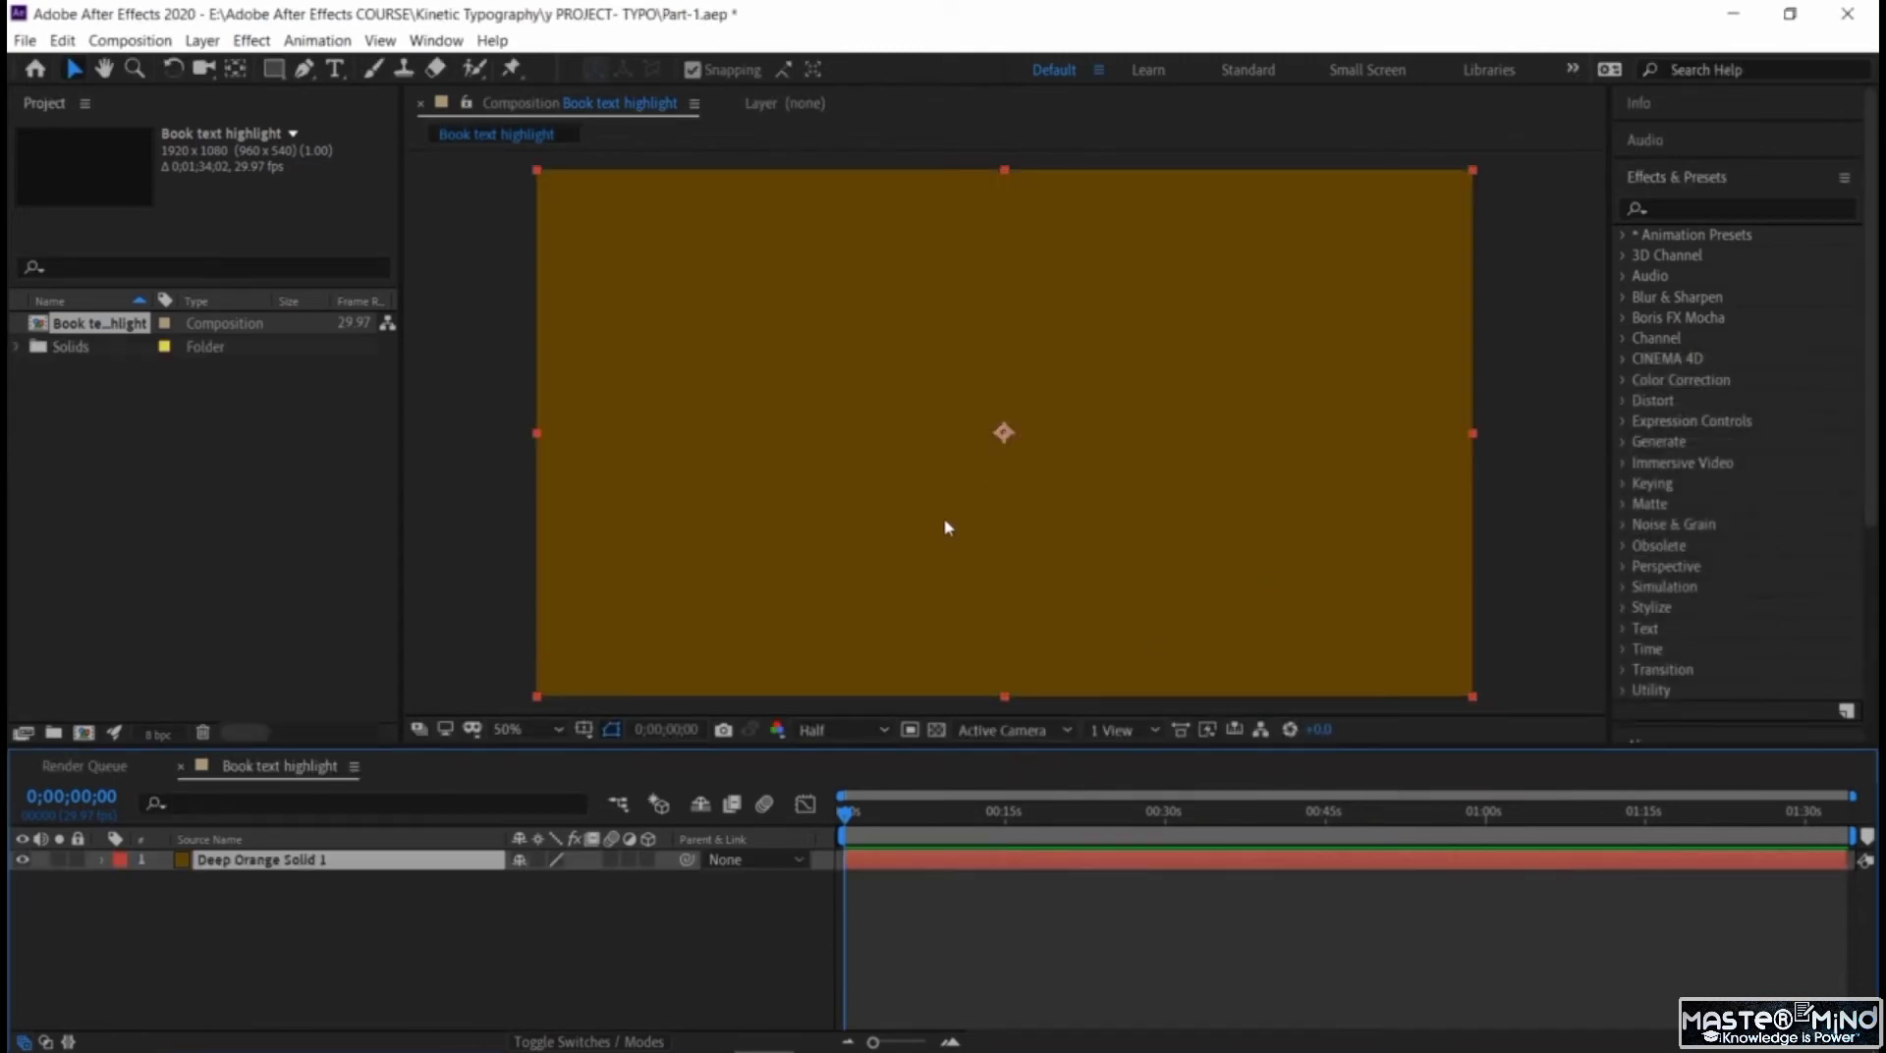
click(366, 925)
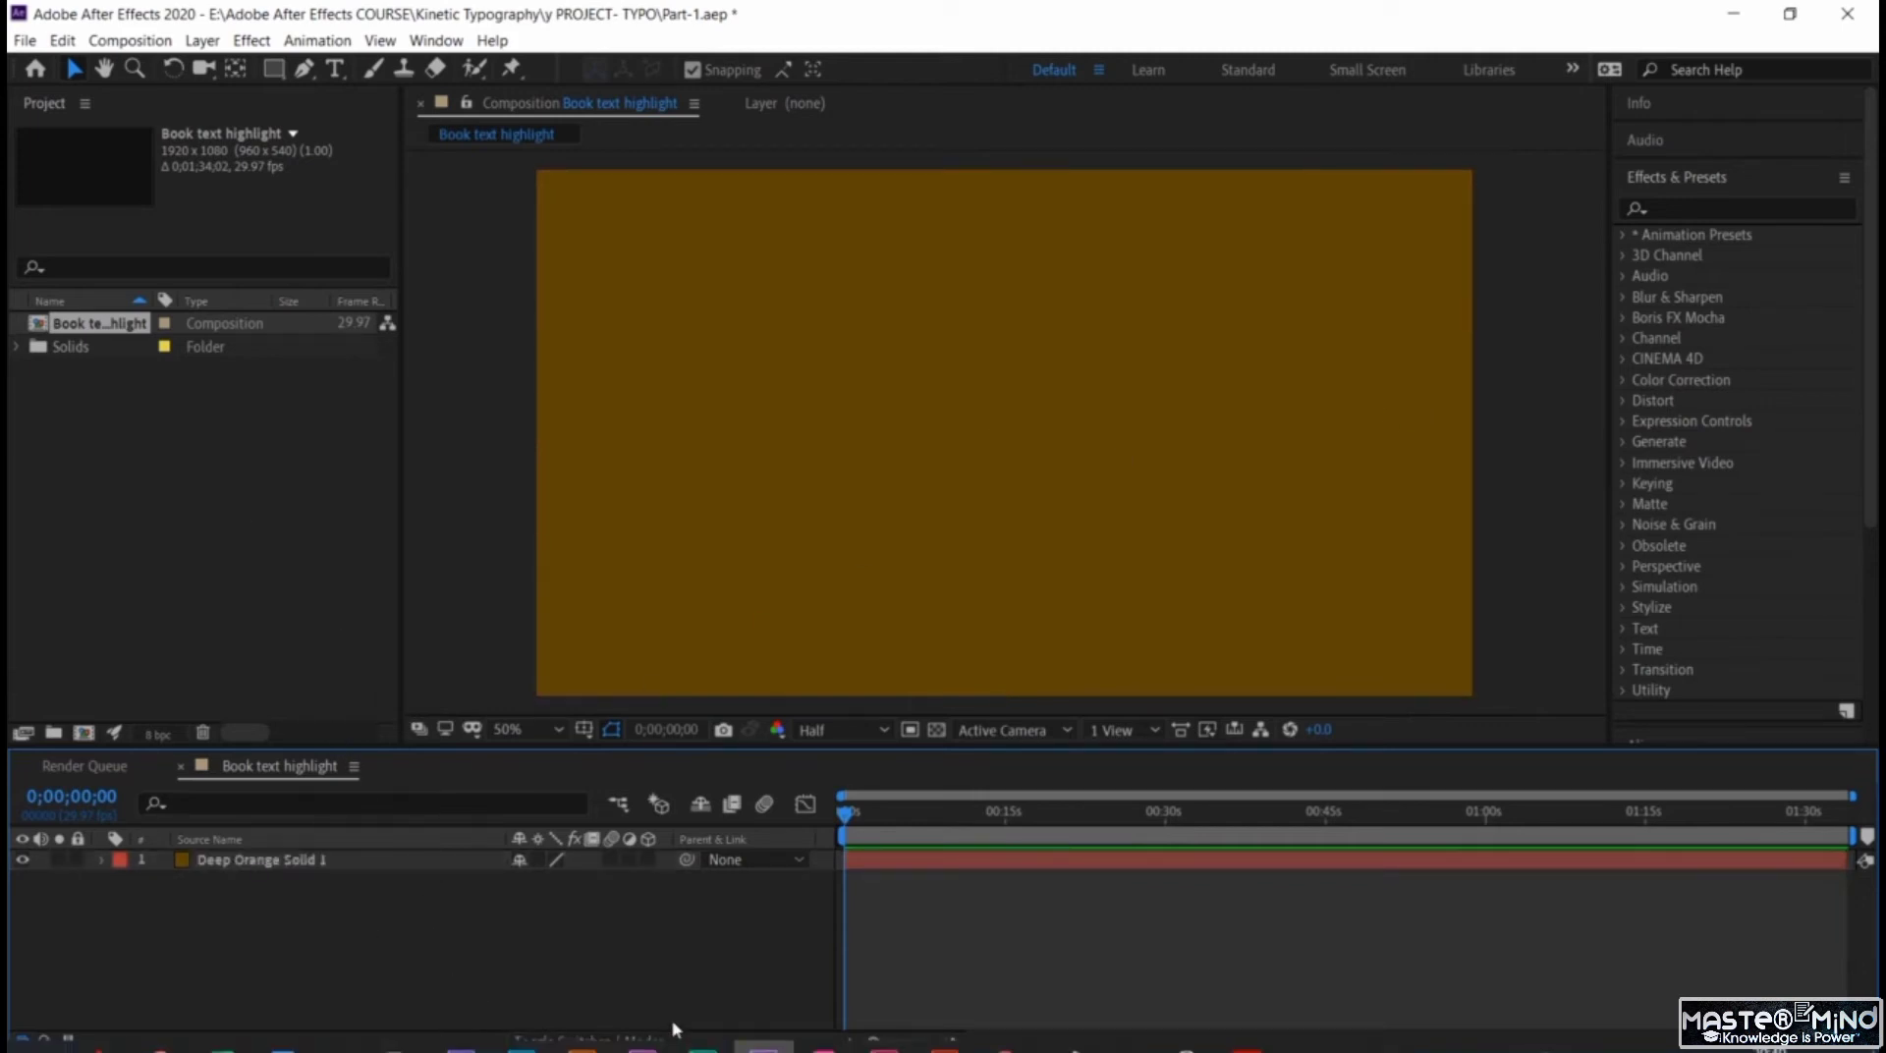
Import all the images from the Project imgs folder into the project.
mouse_move(521, 1004)
click(340, 1027)
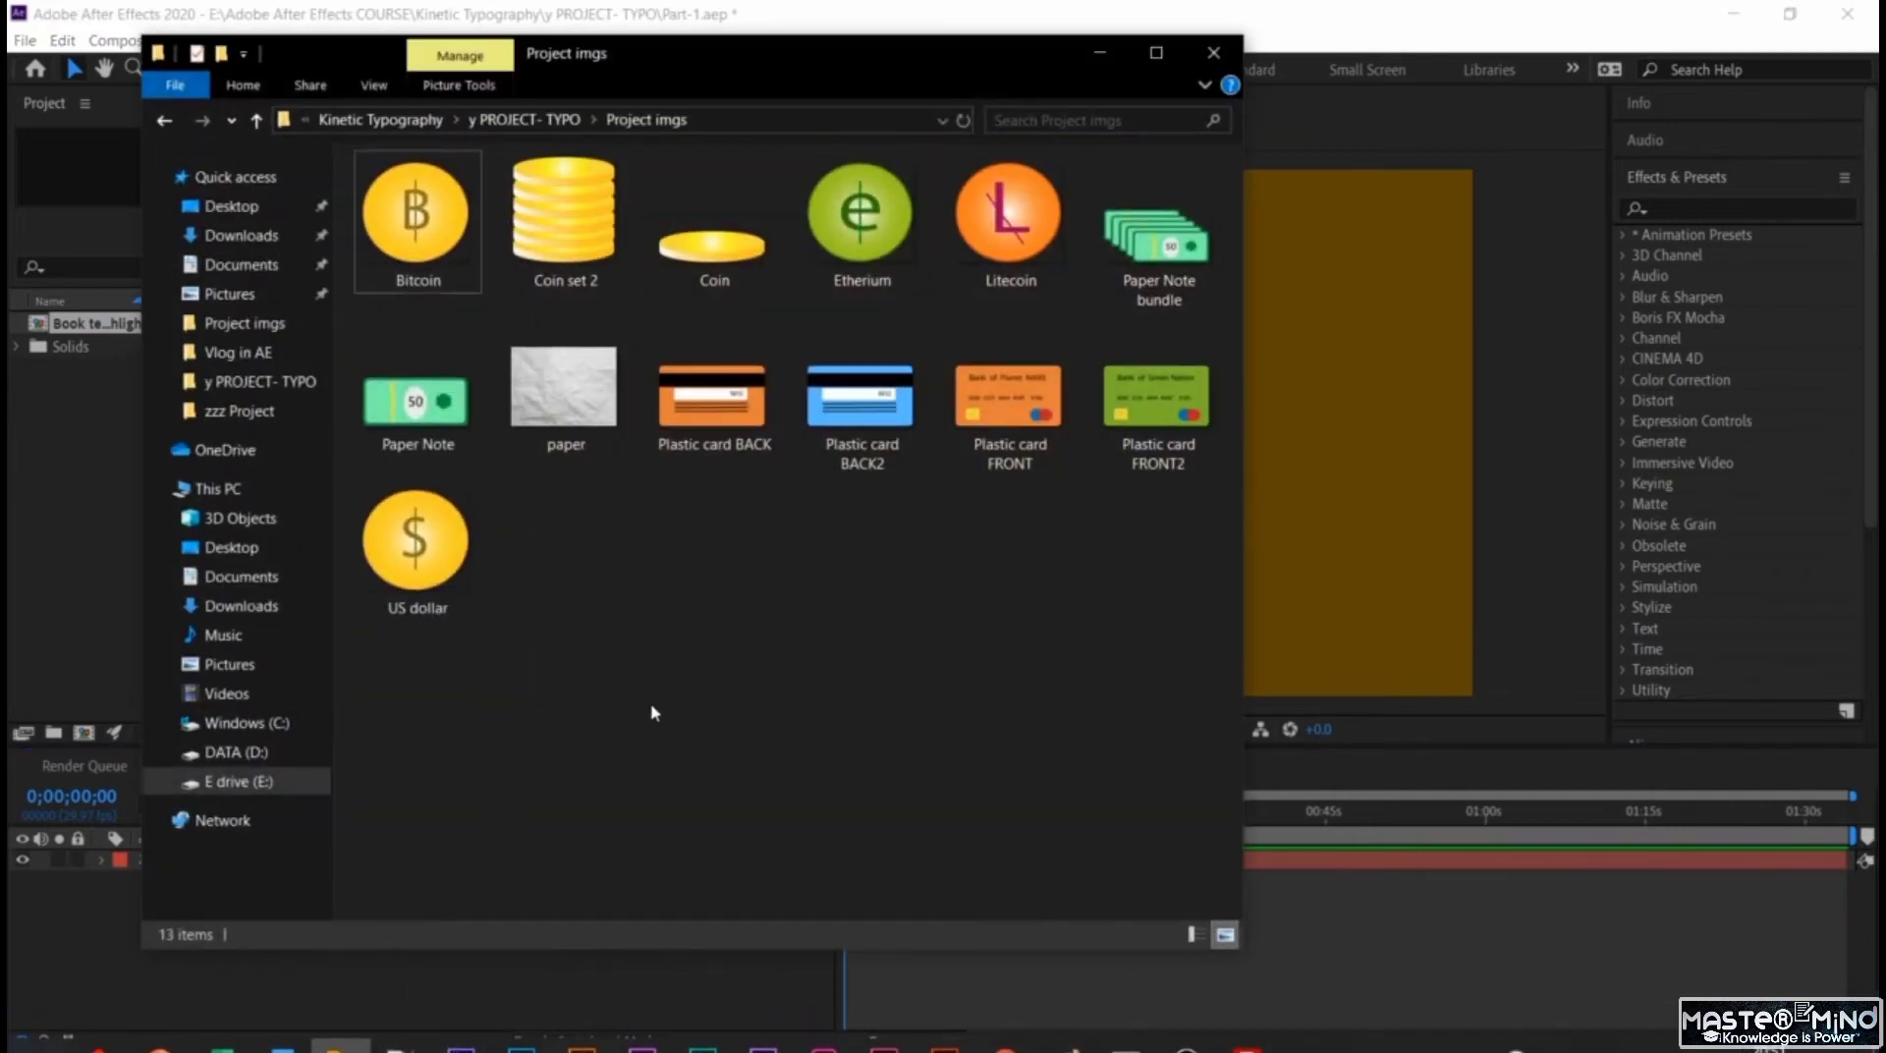
drag(811, 61, 1004, 221)
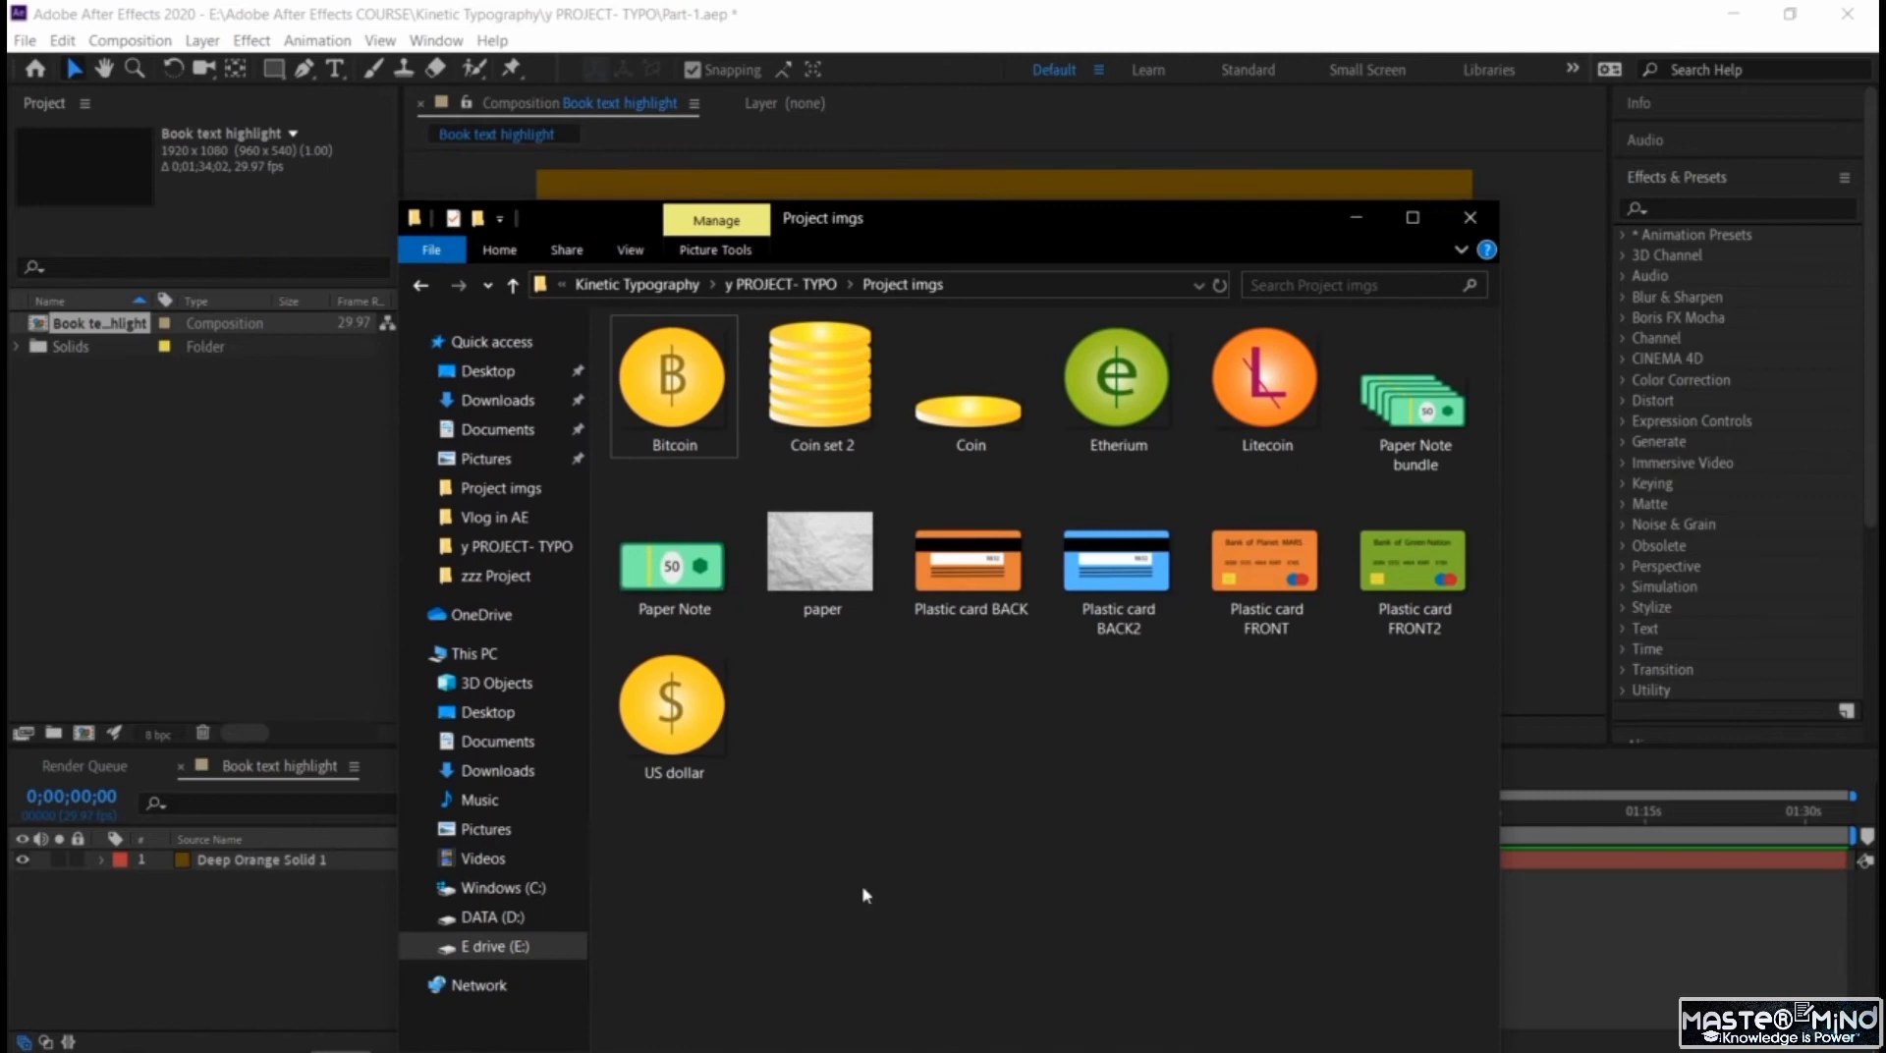
key(ctrl+a)
drag(674, 565, 212, 513)
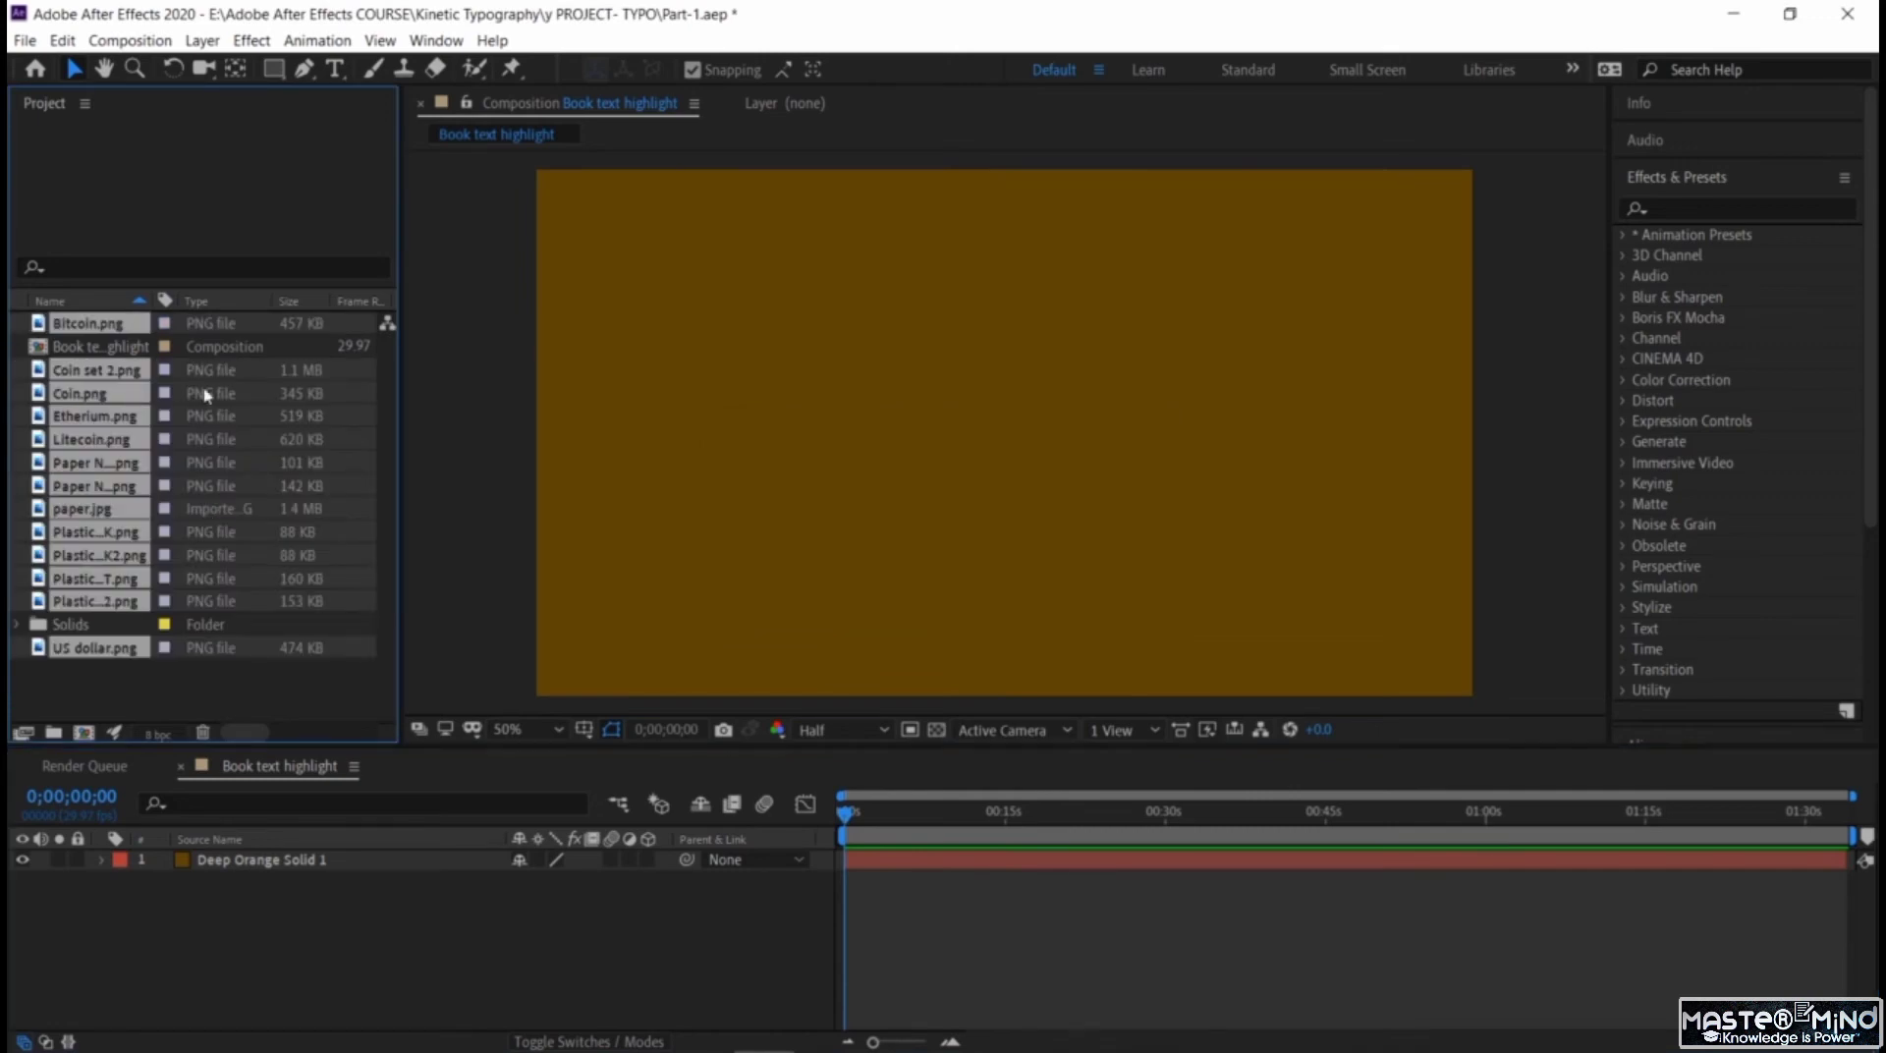
click(192, 699)
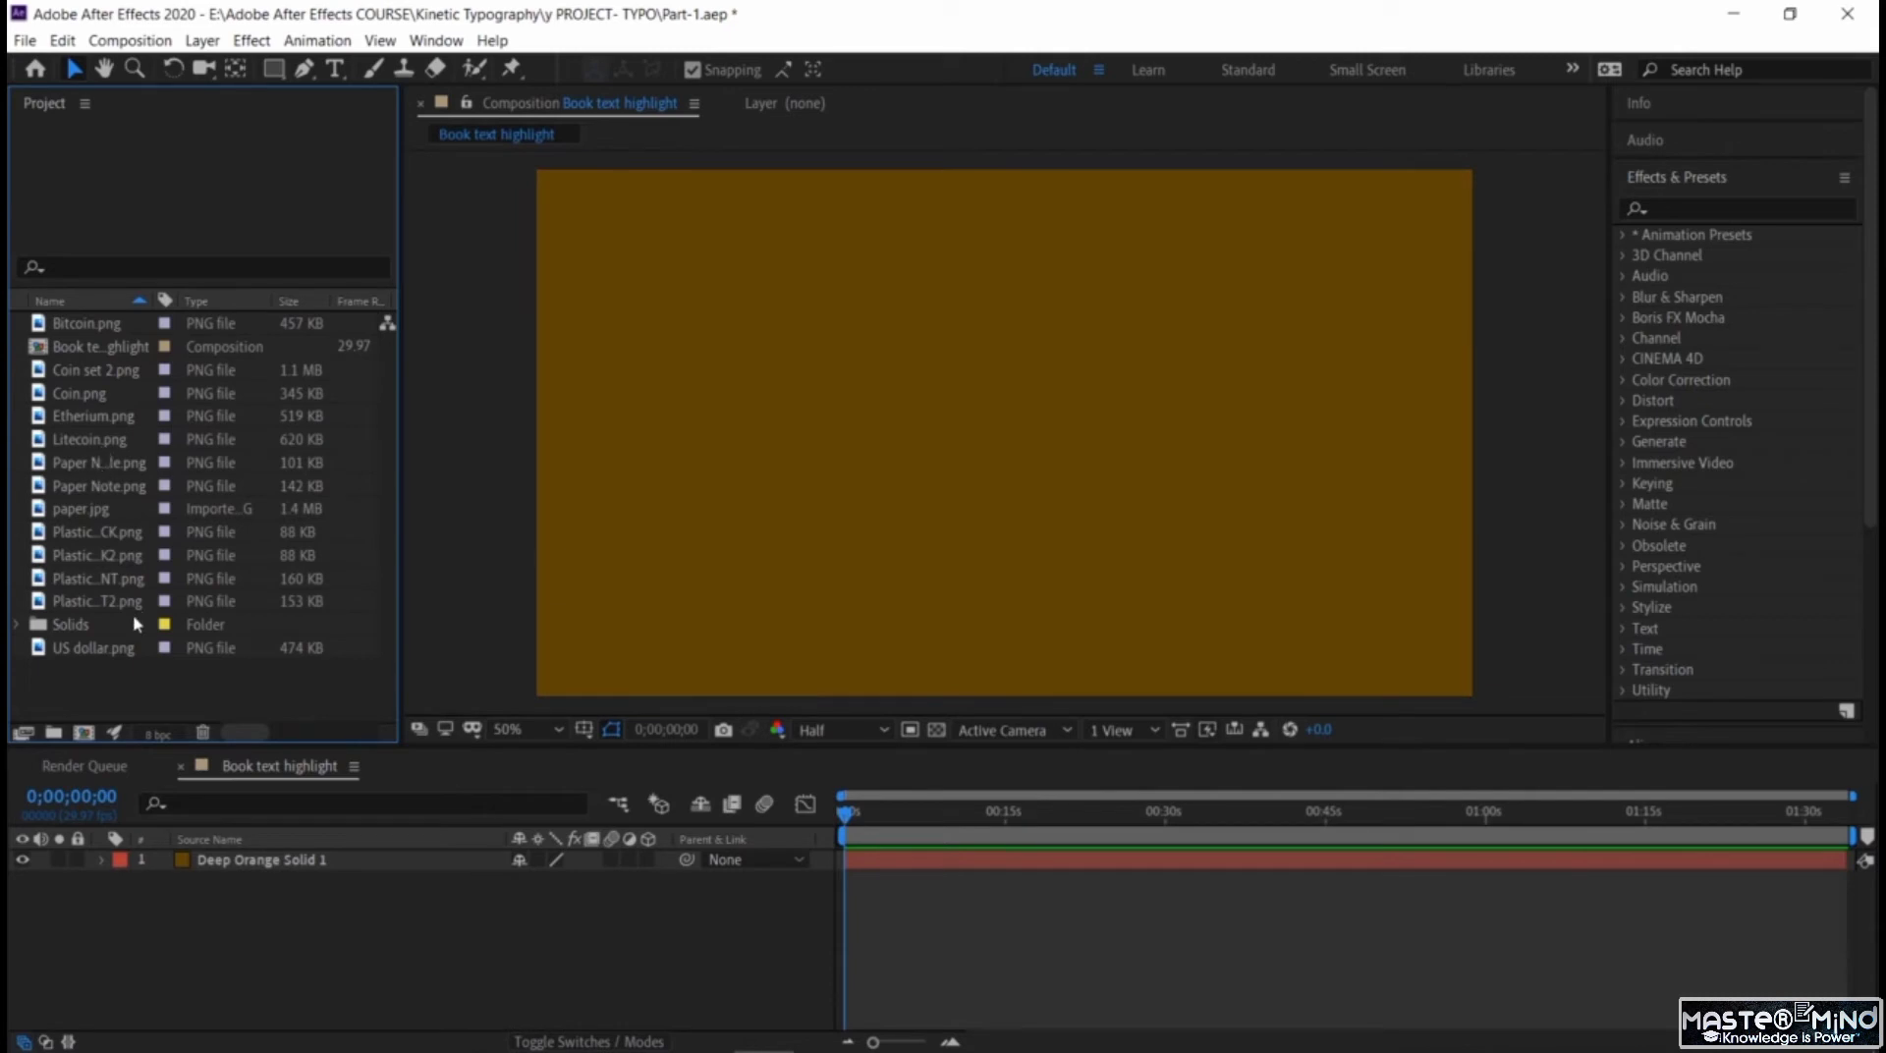
Add paper.jpg to the Book text highlight composition beneath the orange-brown solid.
click(122, 487)
click(108, 511)
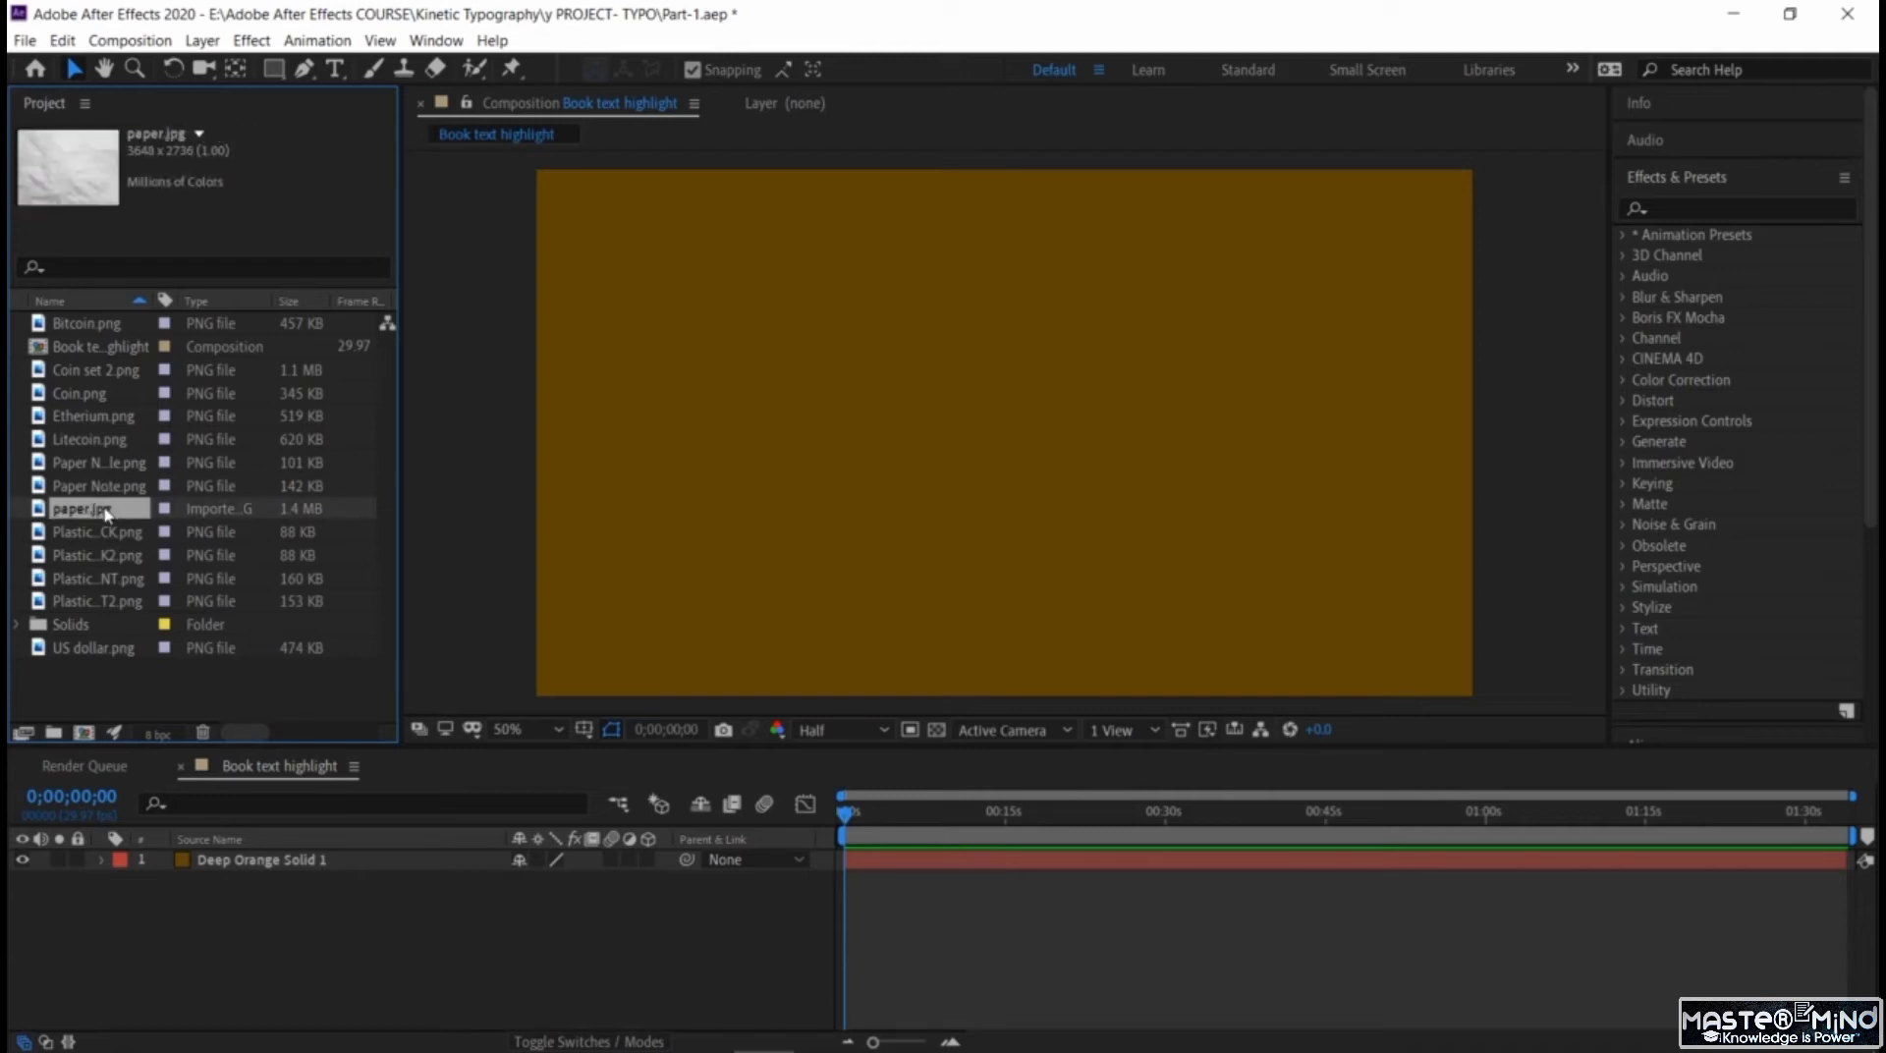
drag(106, 513, 244, 884)
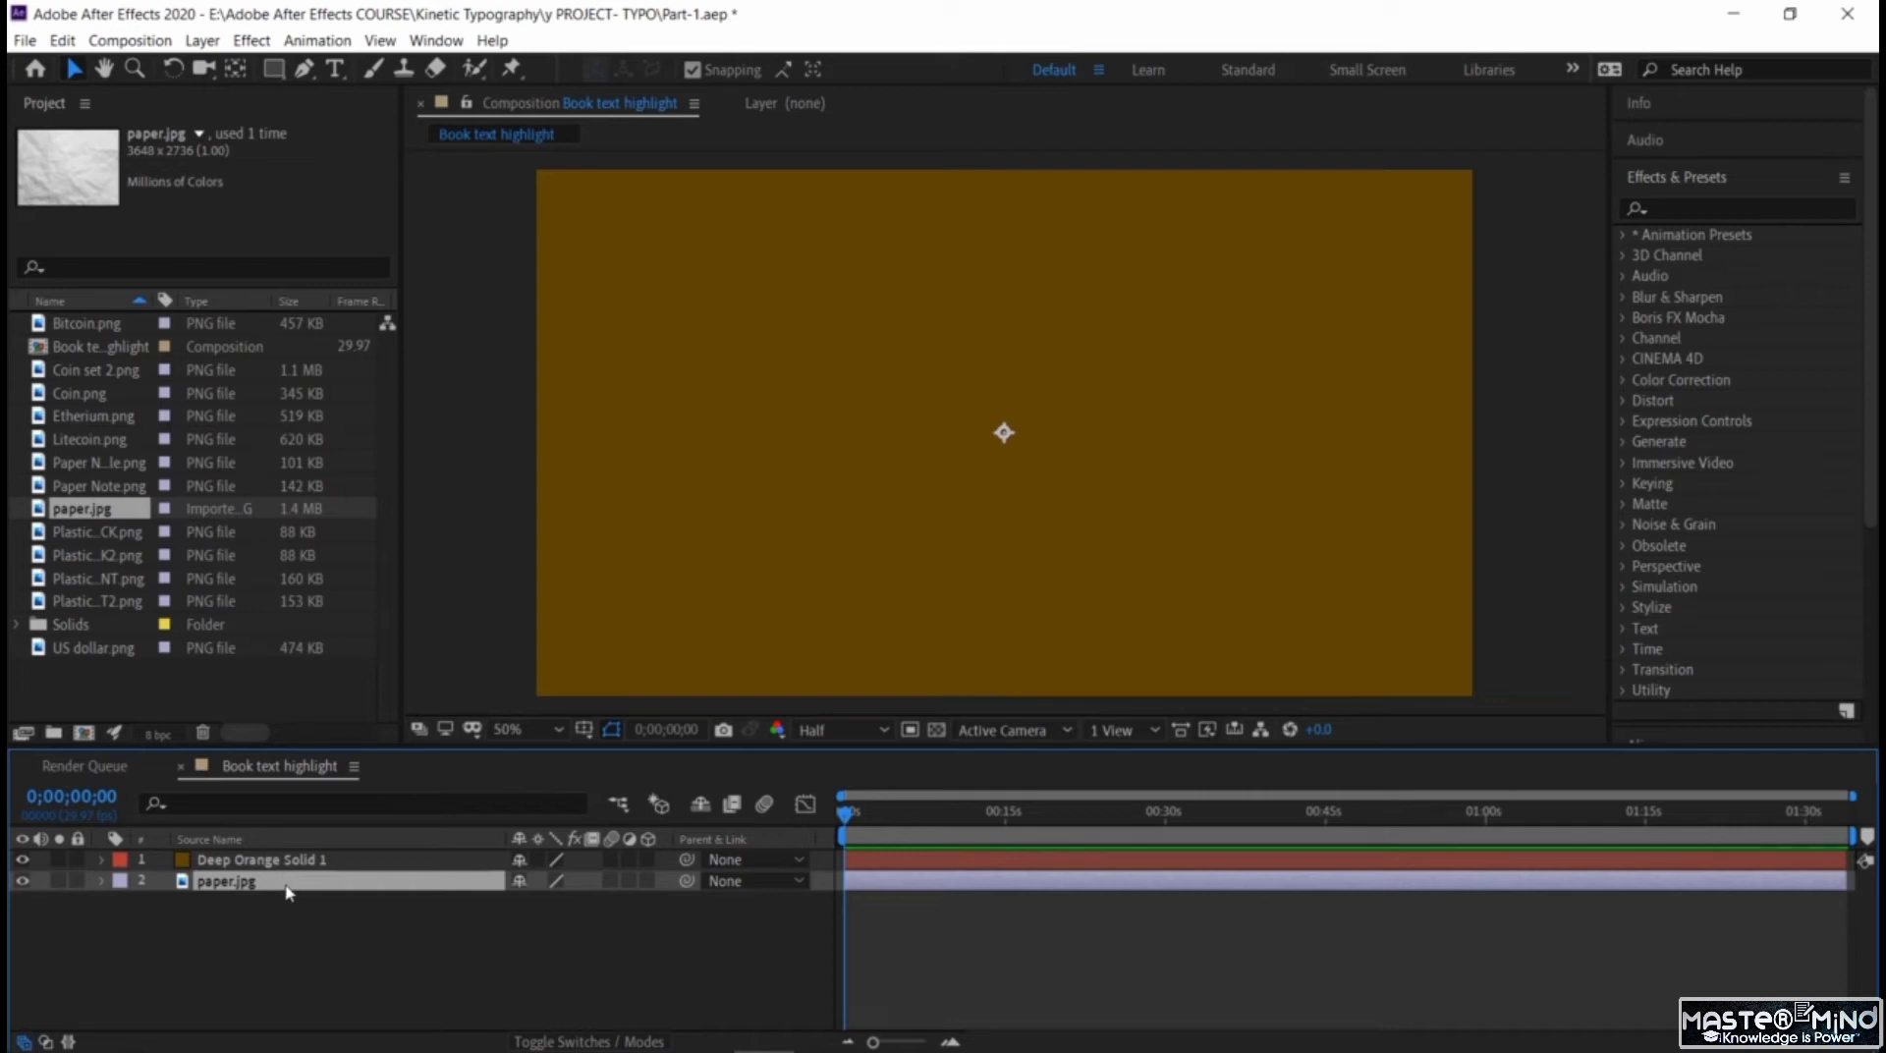
View the paper.jpg layer on its own to inspect its texture, and return to the composition.
right_click(288, 891)
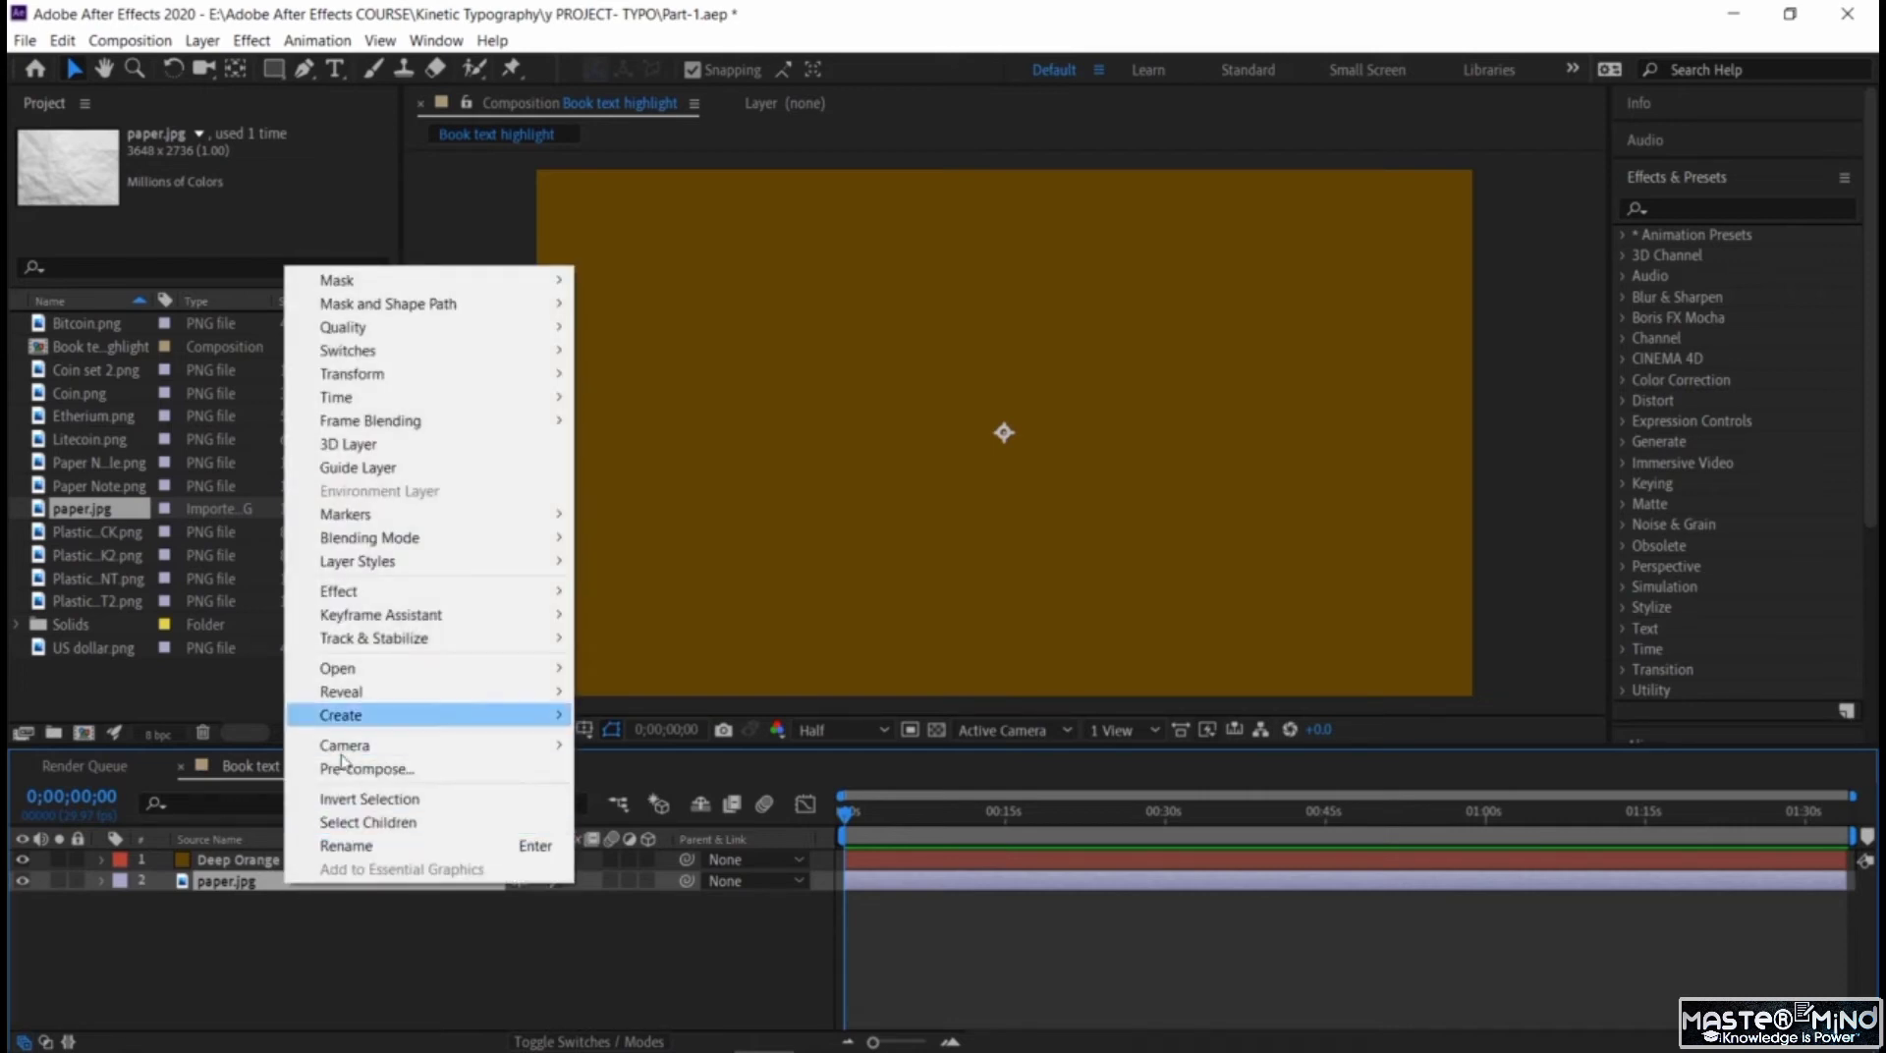
click(225, 889)
double_click(235, 881)
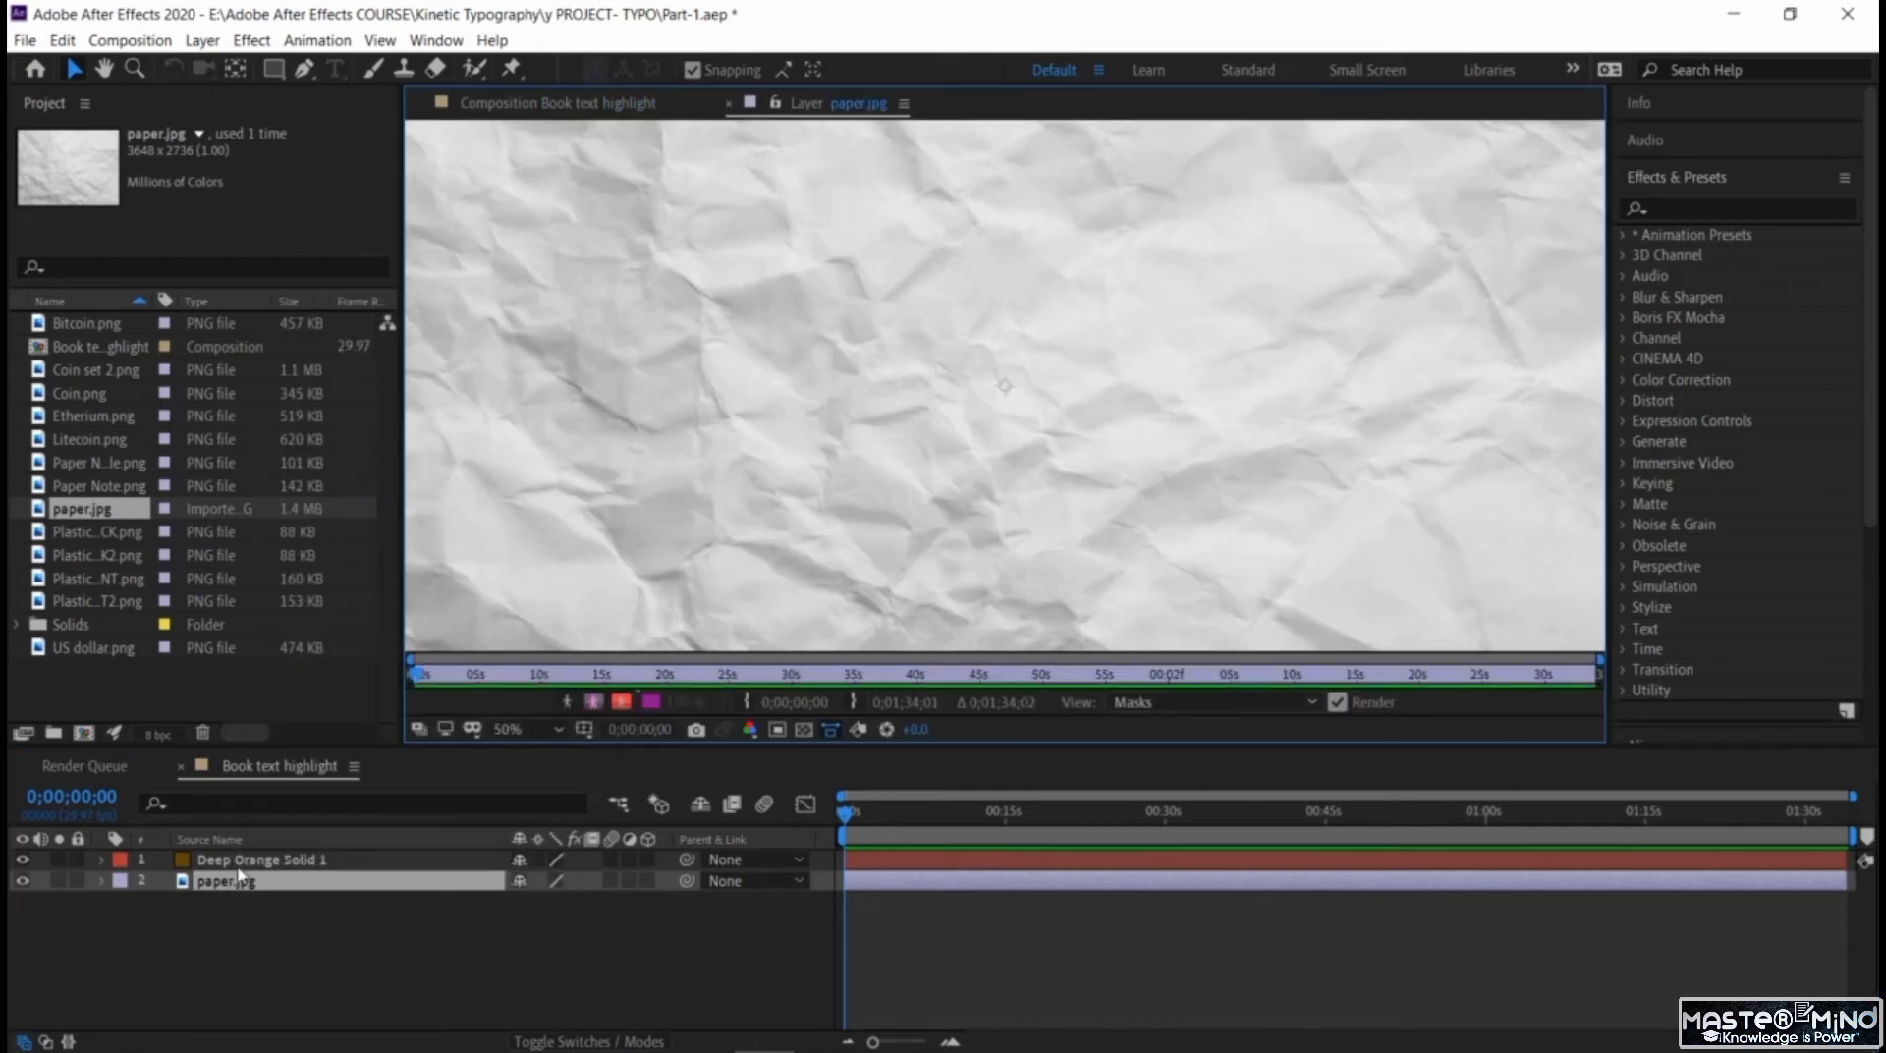
click(729, 102)
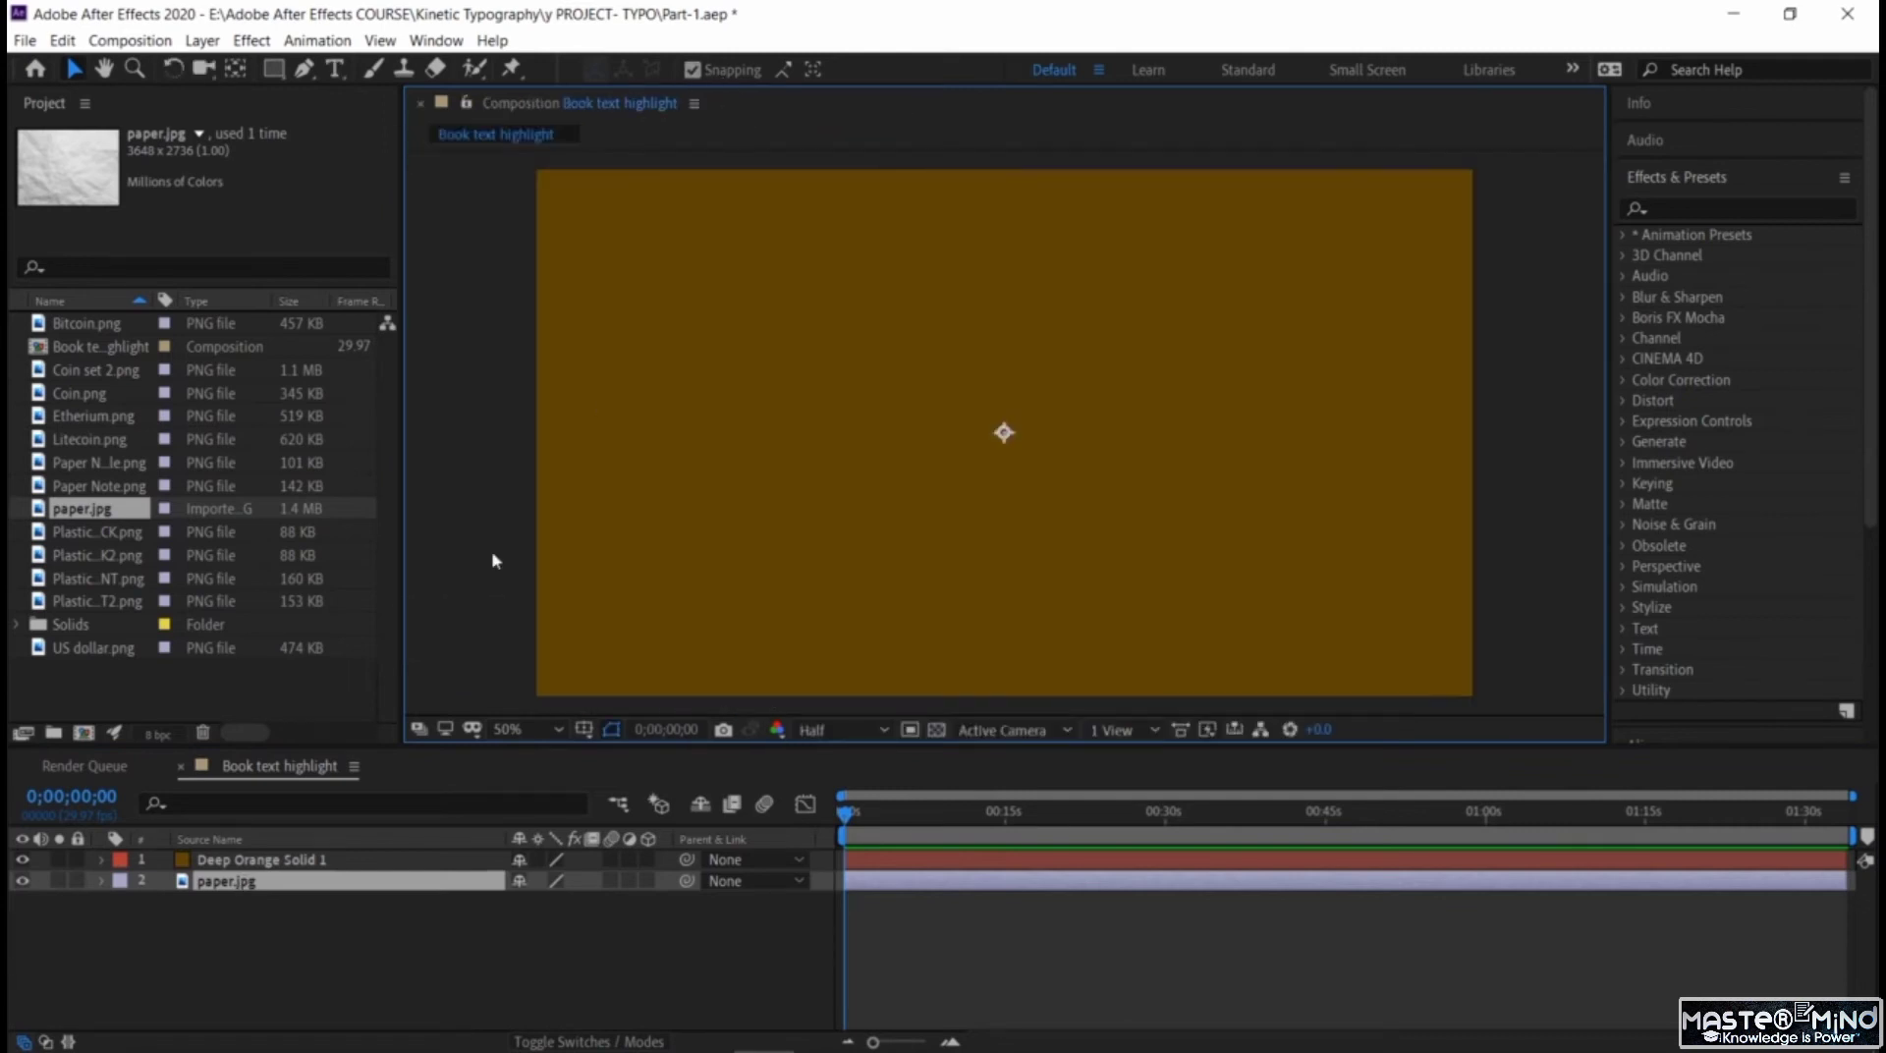
Set the orange-brown solid's blending mode to Multiply over the paper texture.
right_click(295, 861)
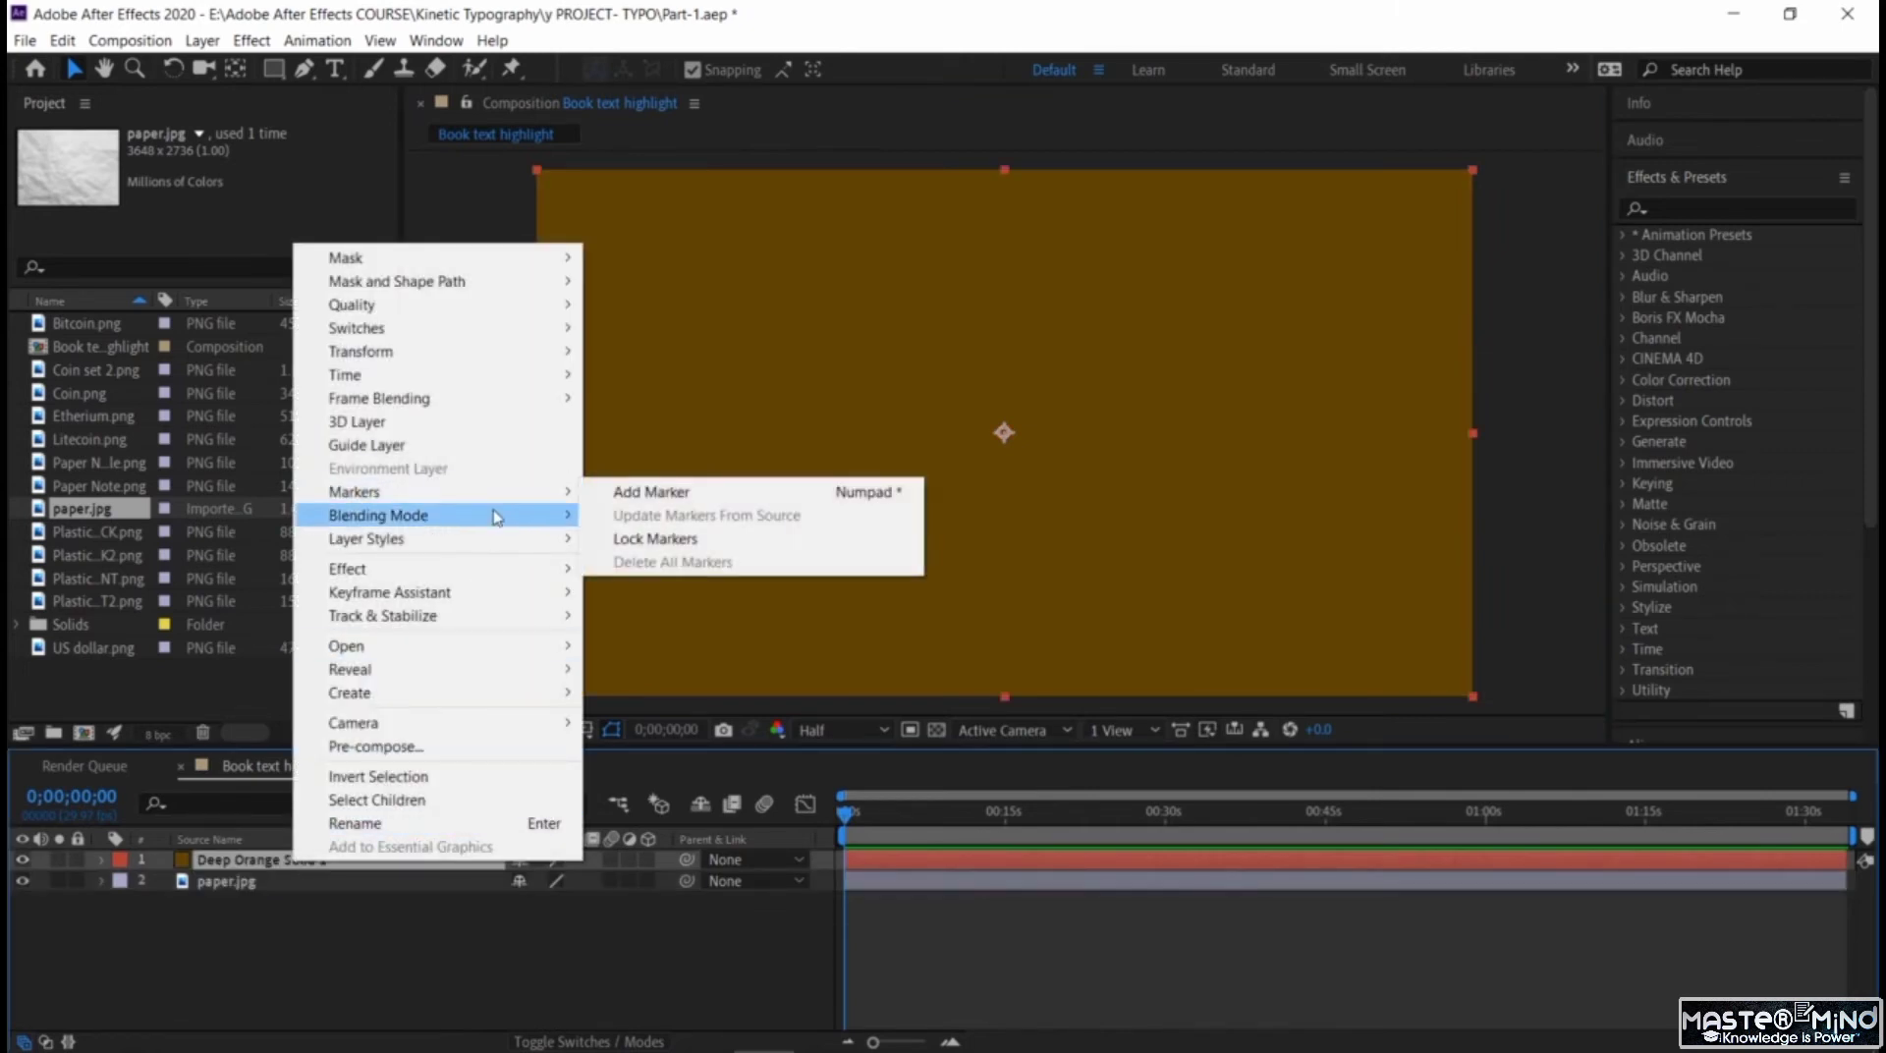
mouse_move(497, 516)
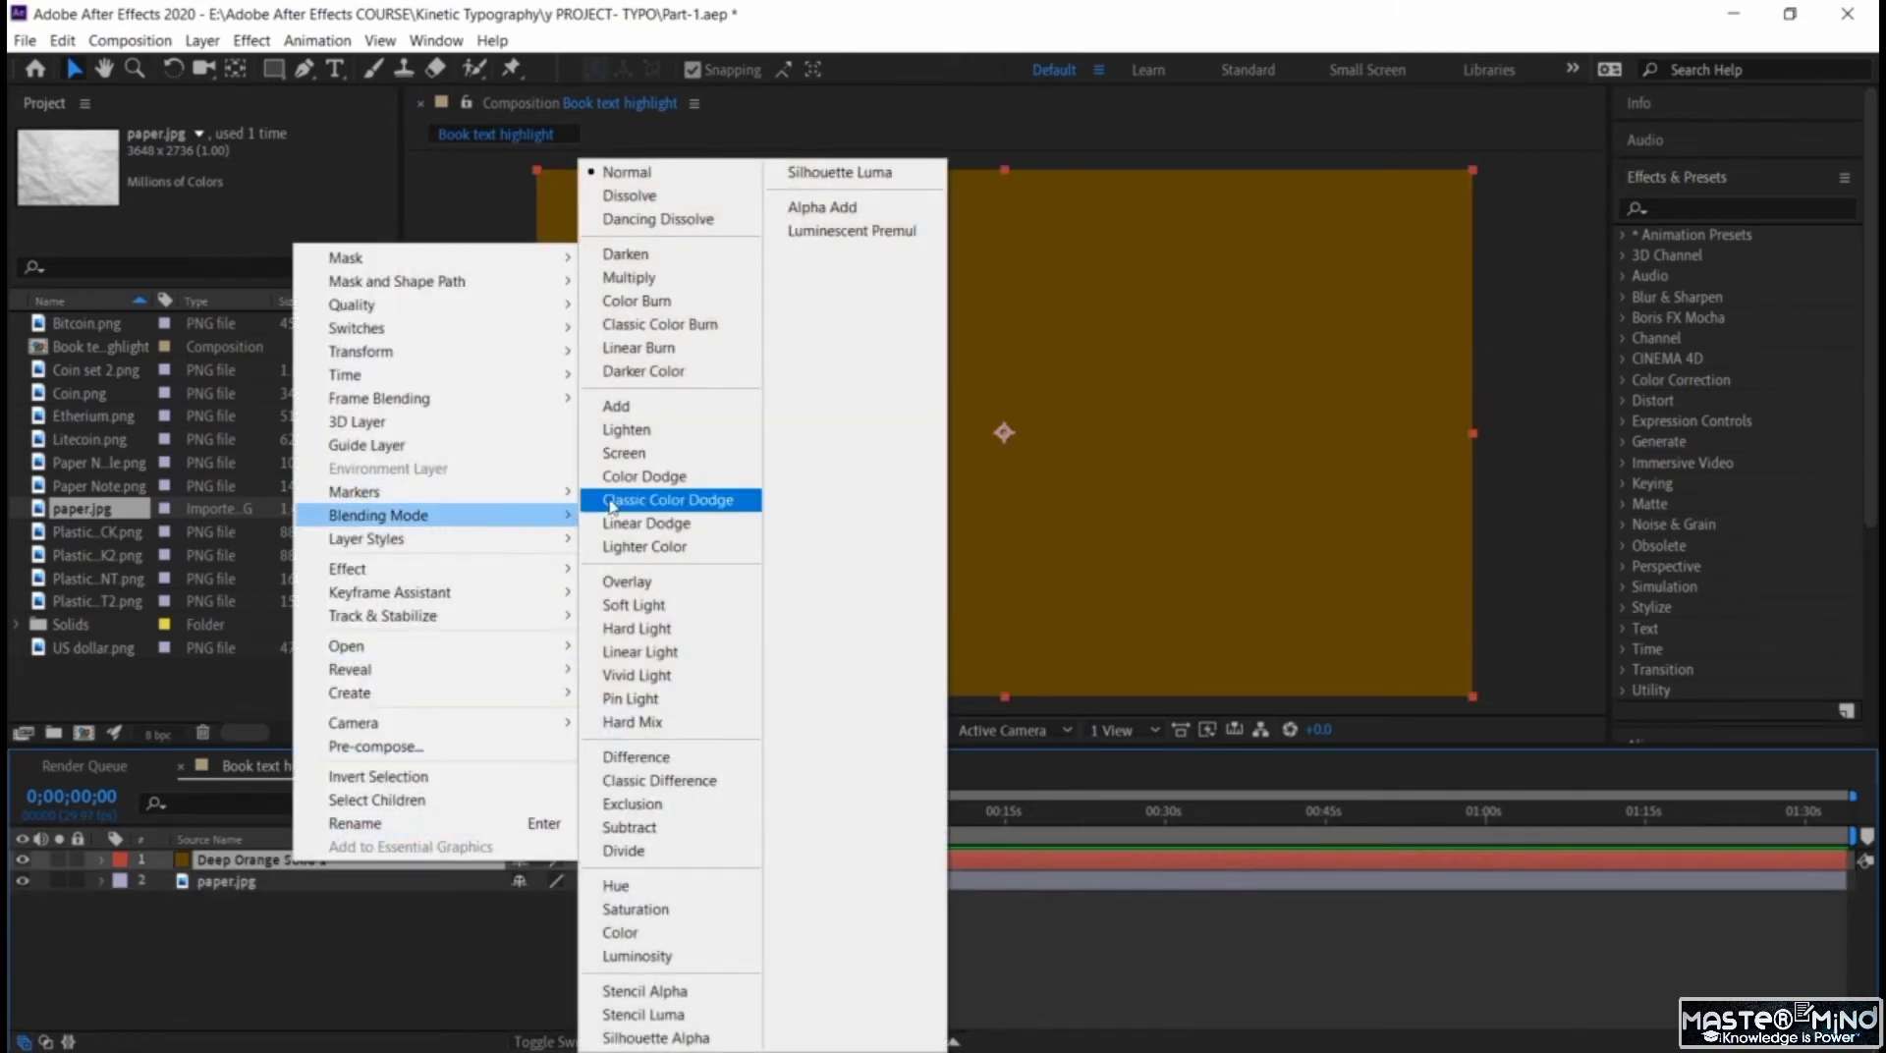
click(684, 278)
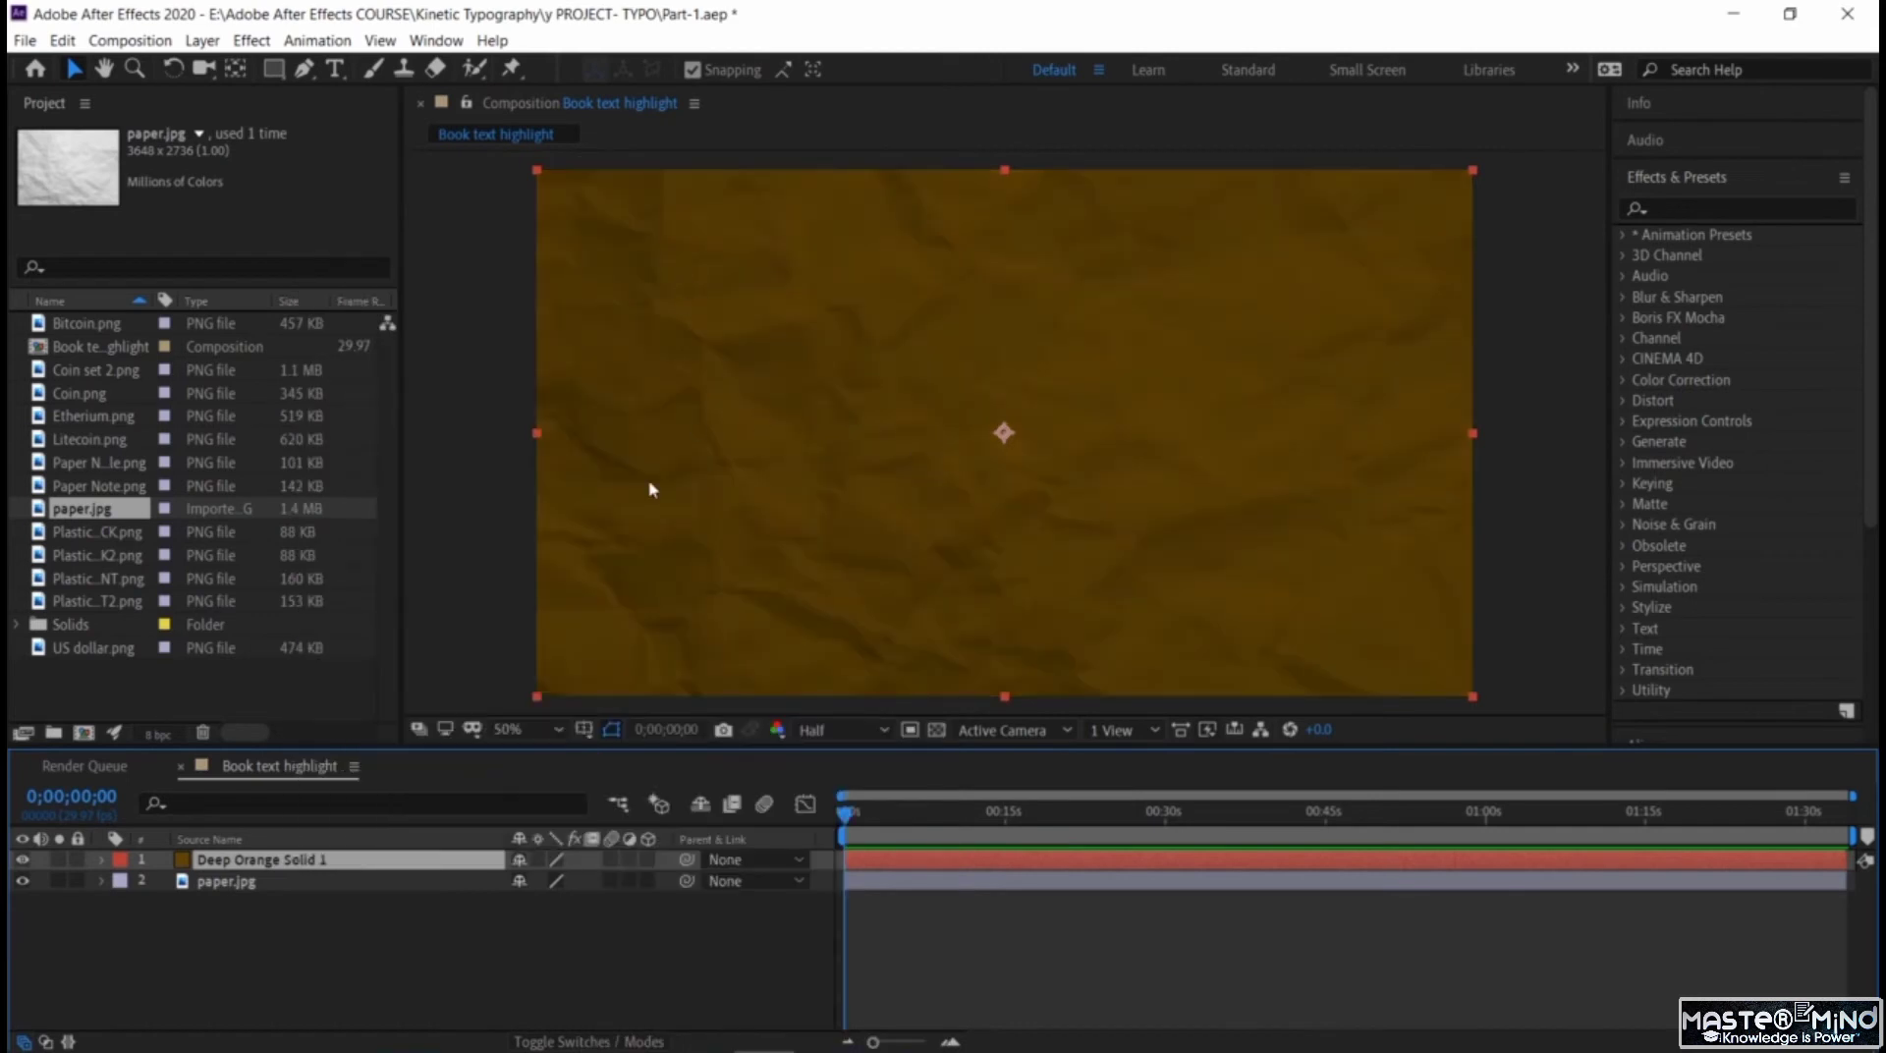
click(479, 951)
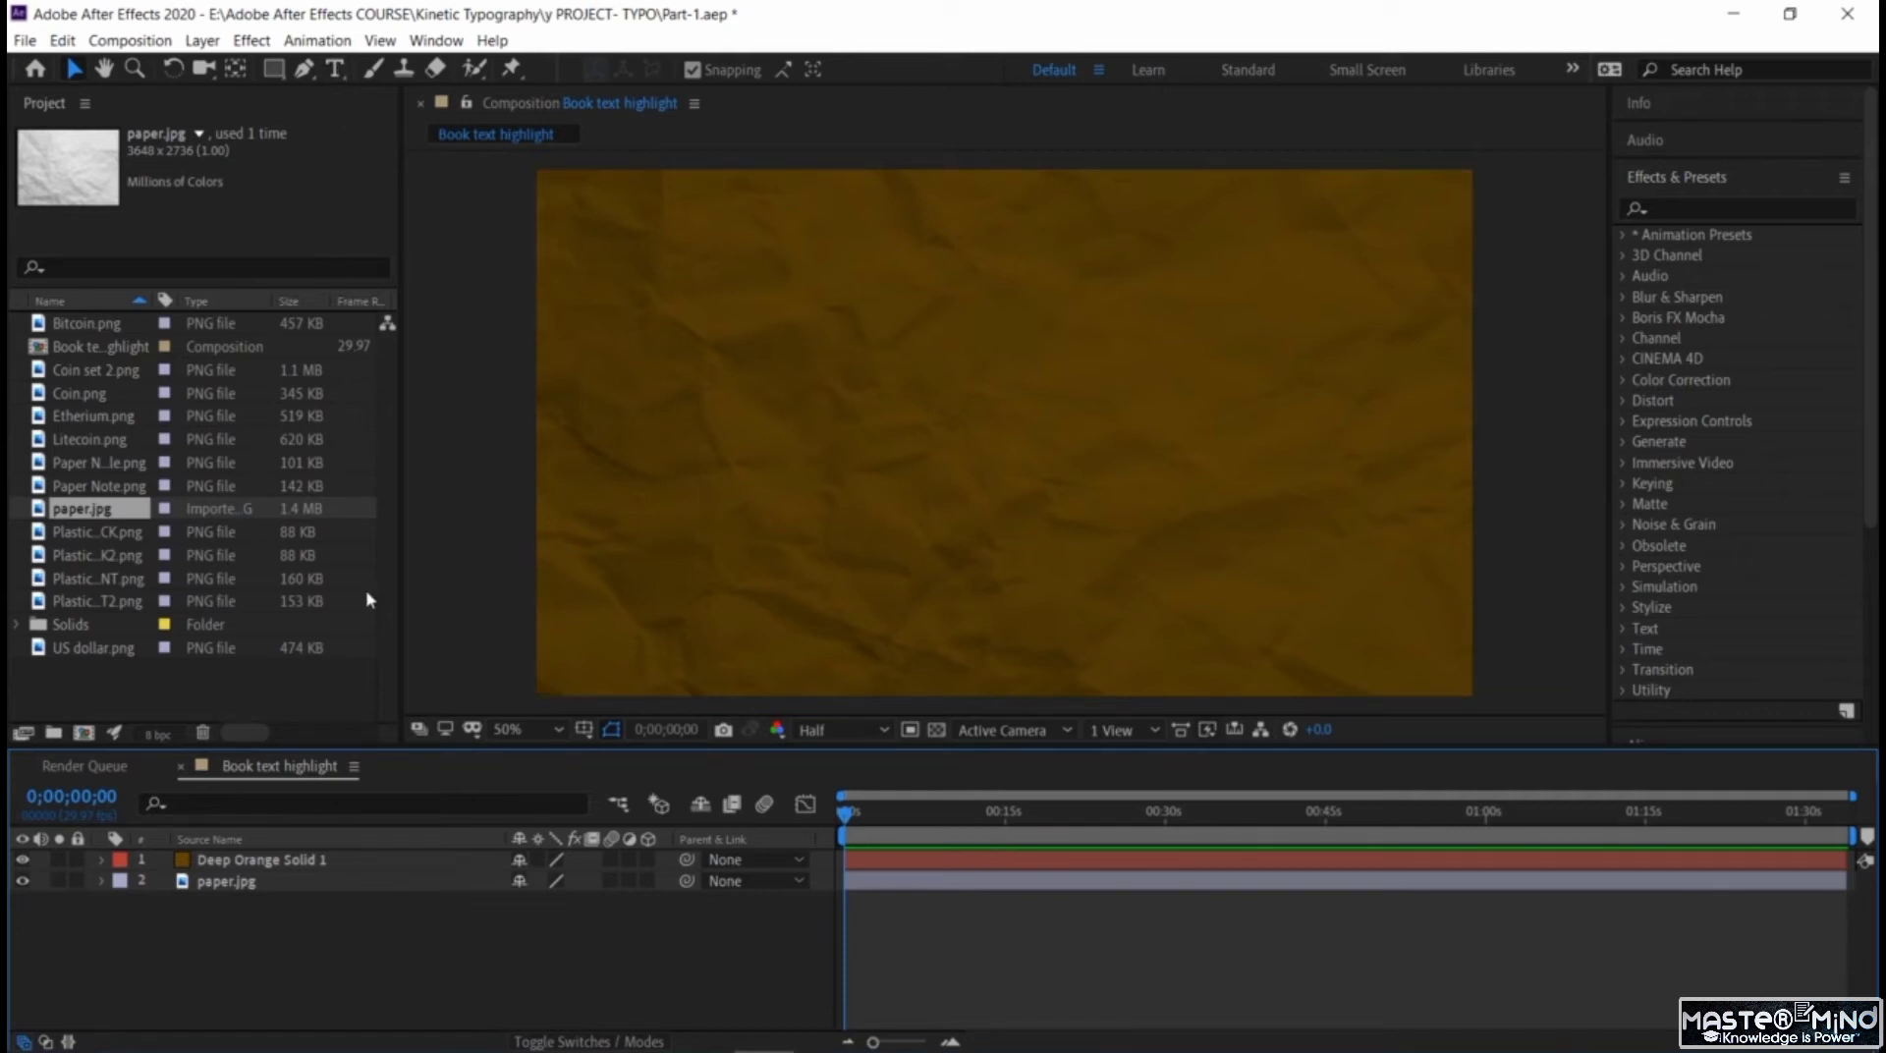
right_click(433, 865)
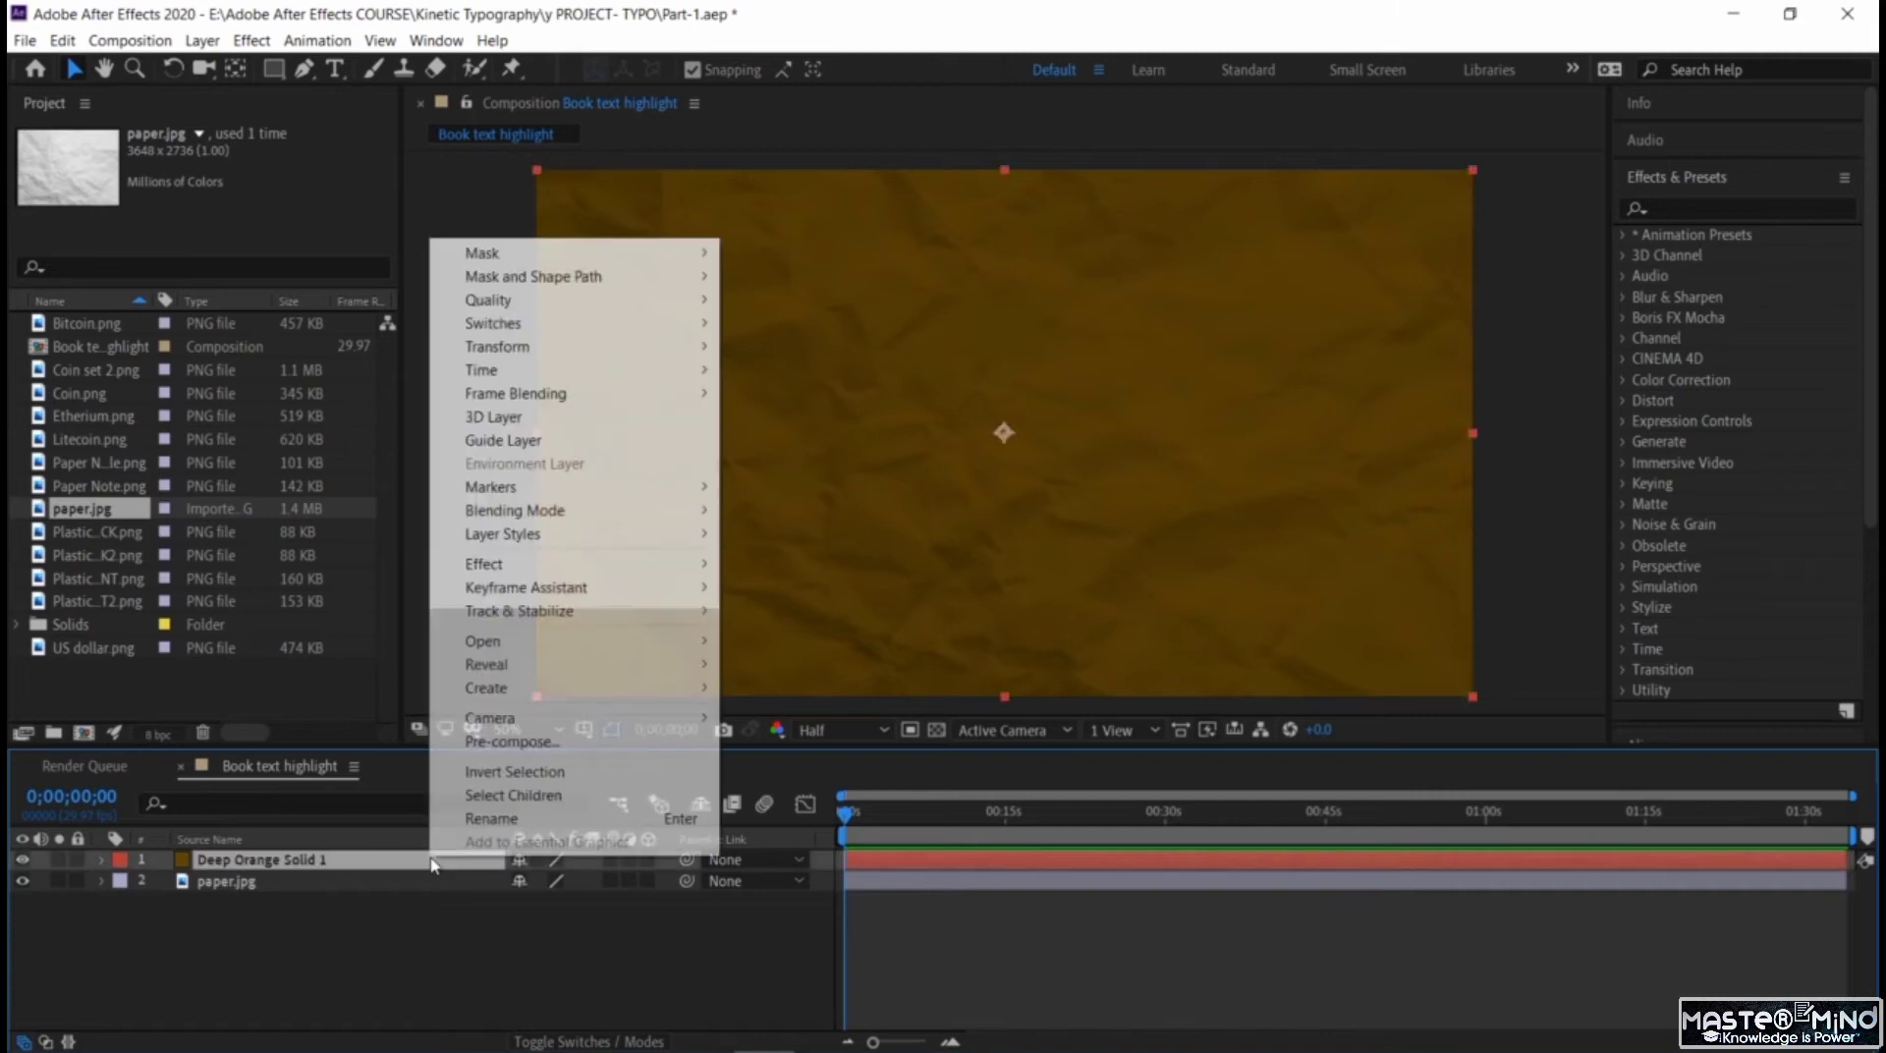
mouse_move(539, 520)
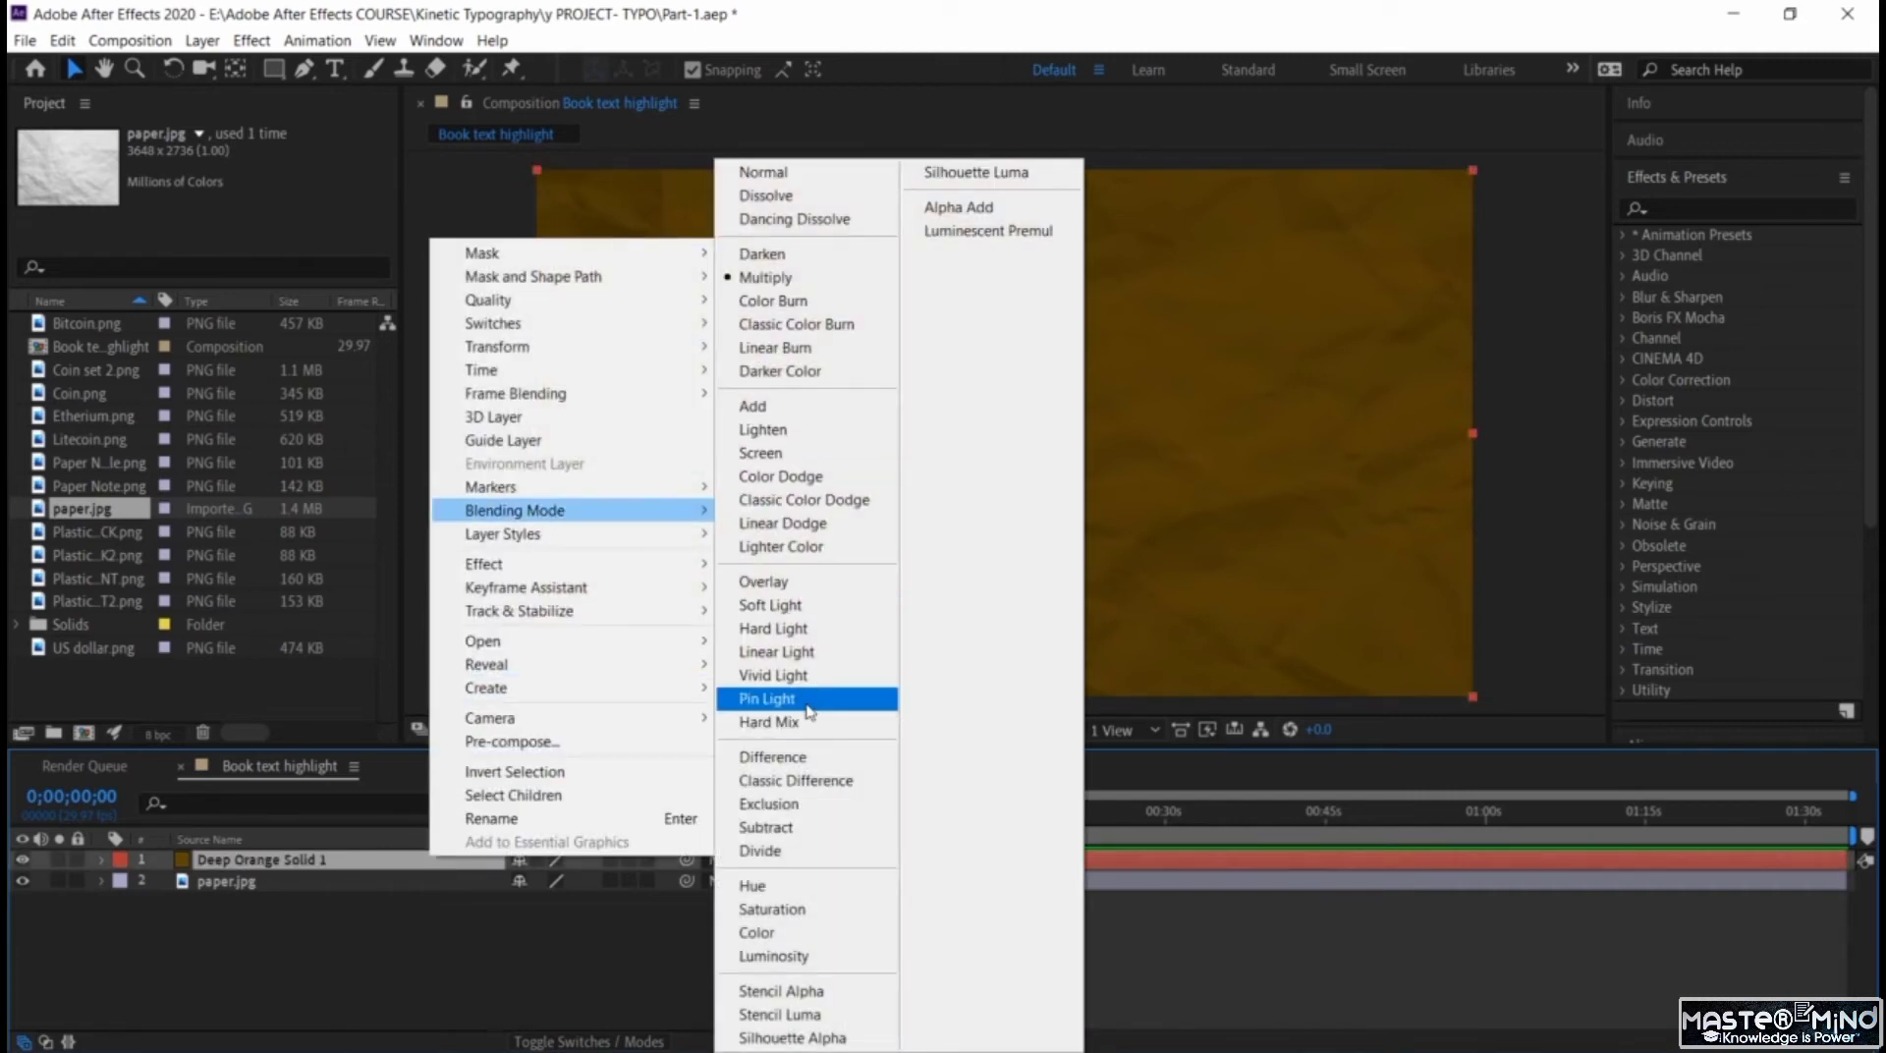
click(476, 190)
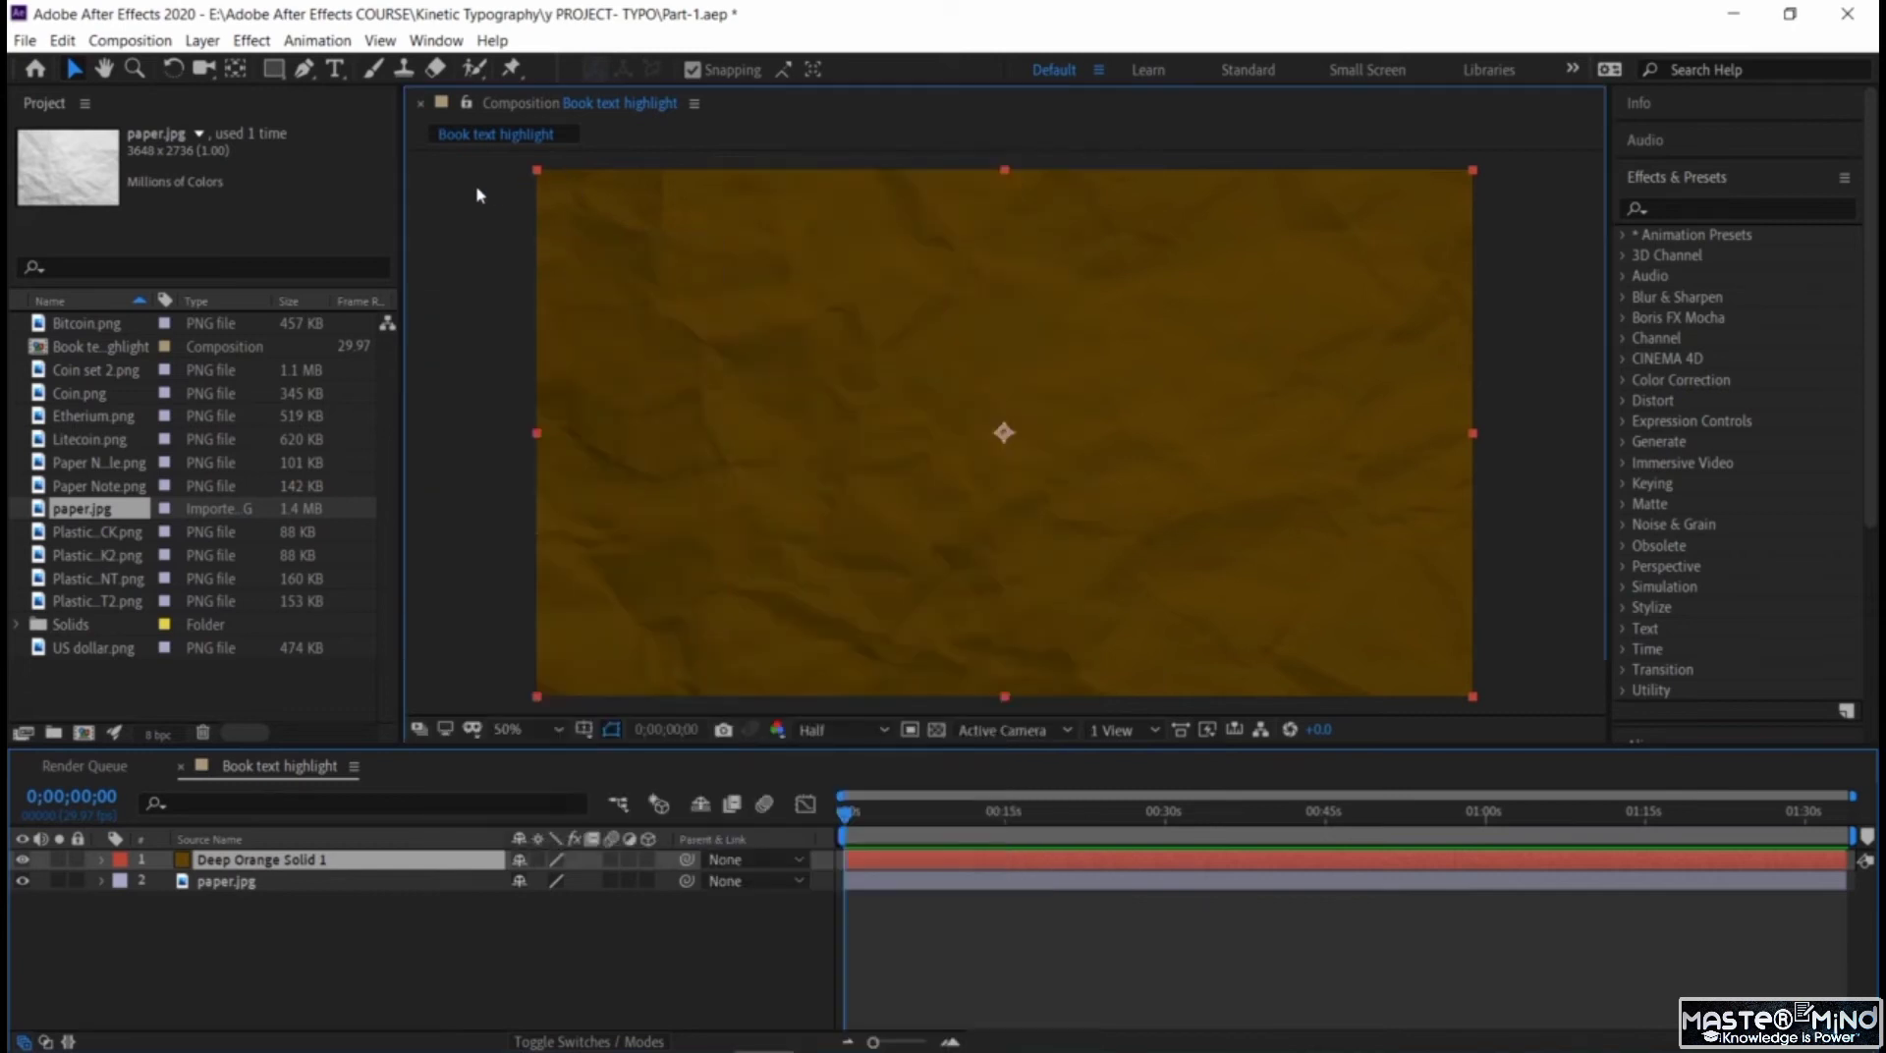
Add a text layer reading "History of Money" on three lines, one word per line, between the solid and paper.jpg.
click(335, 68)
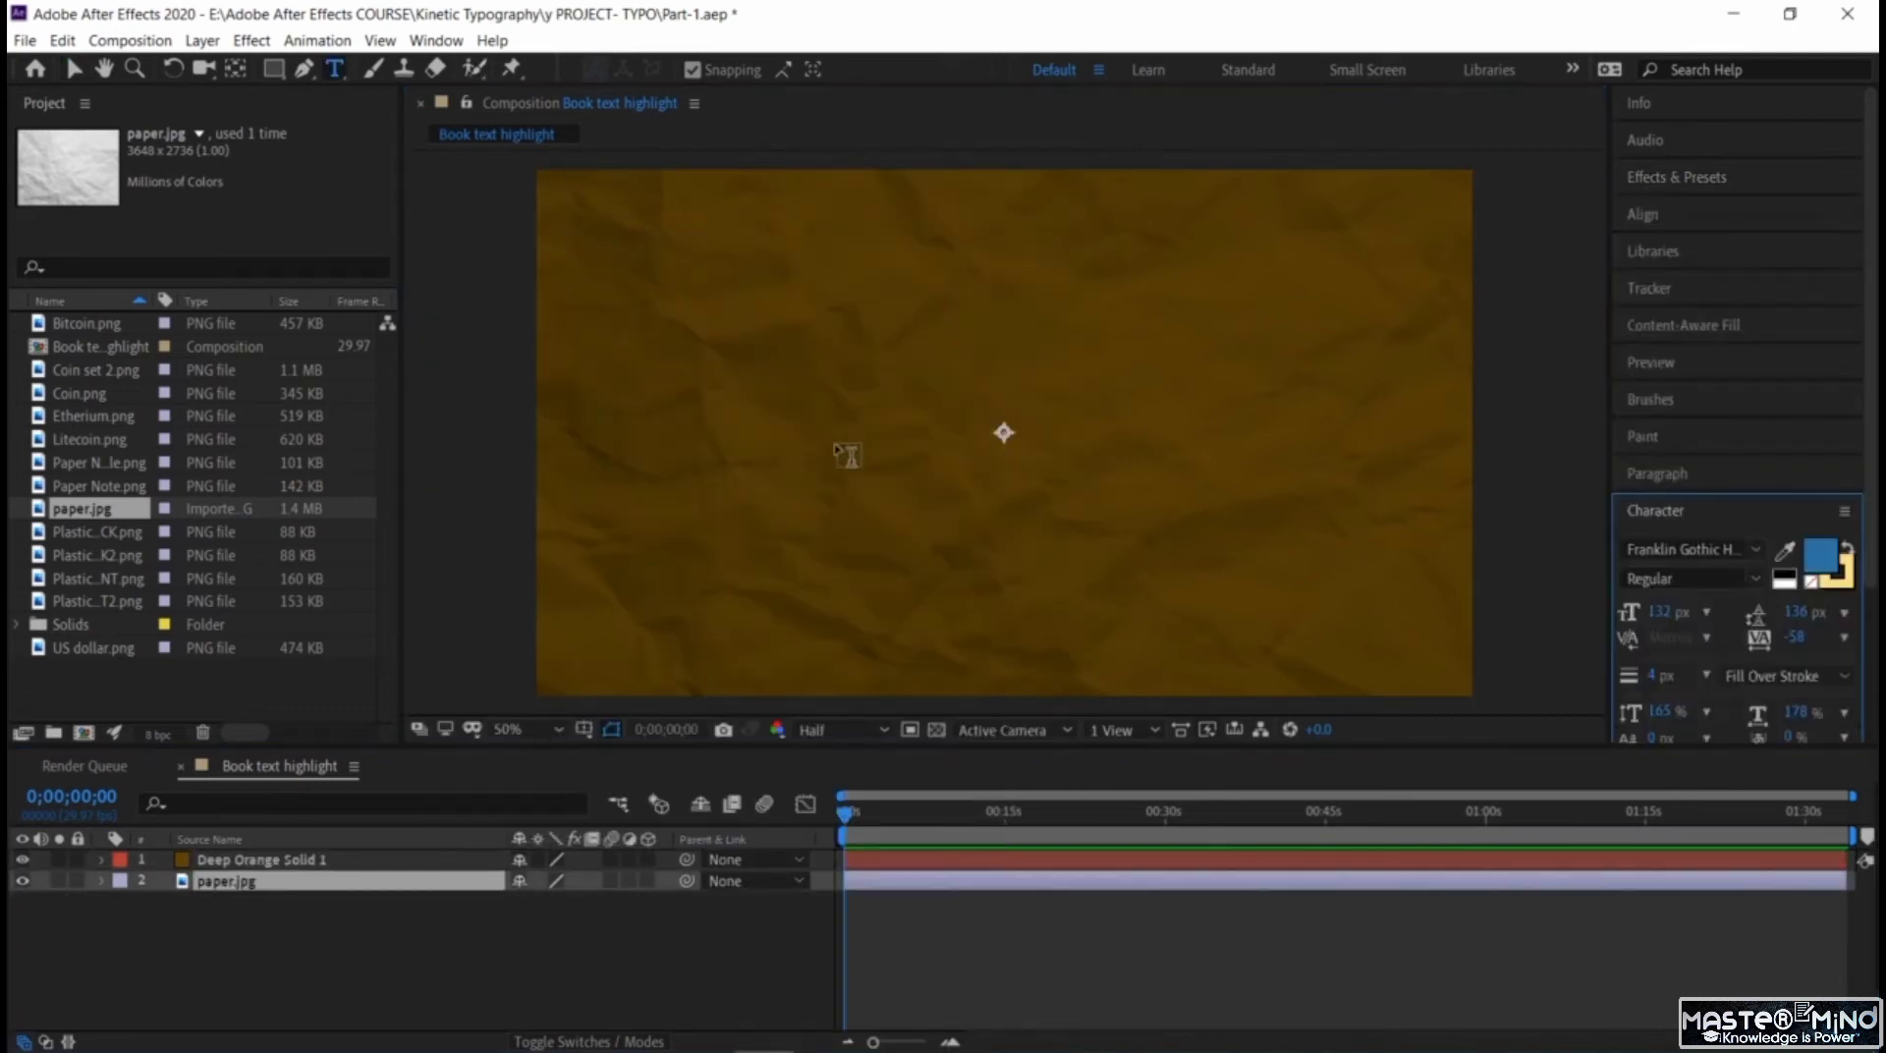
click(799, 358)
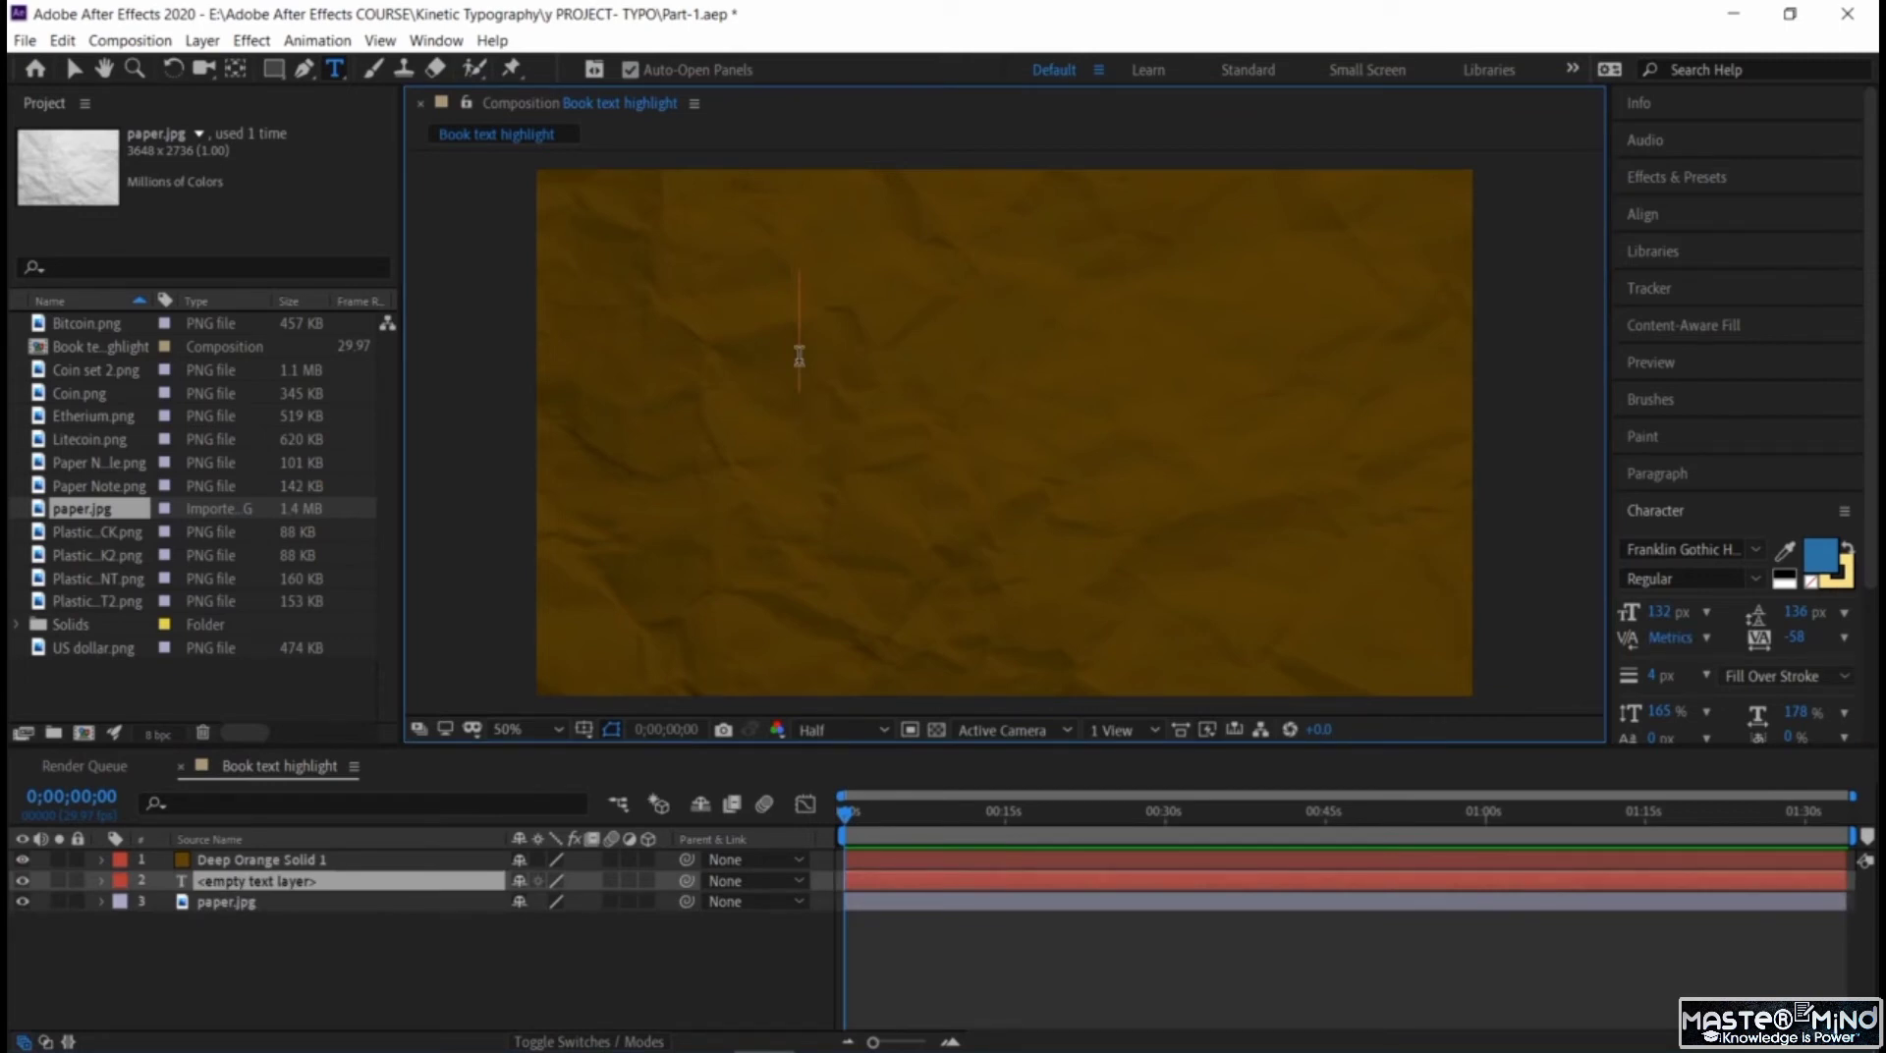
text(H)
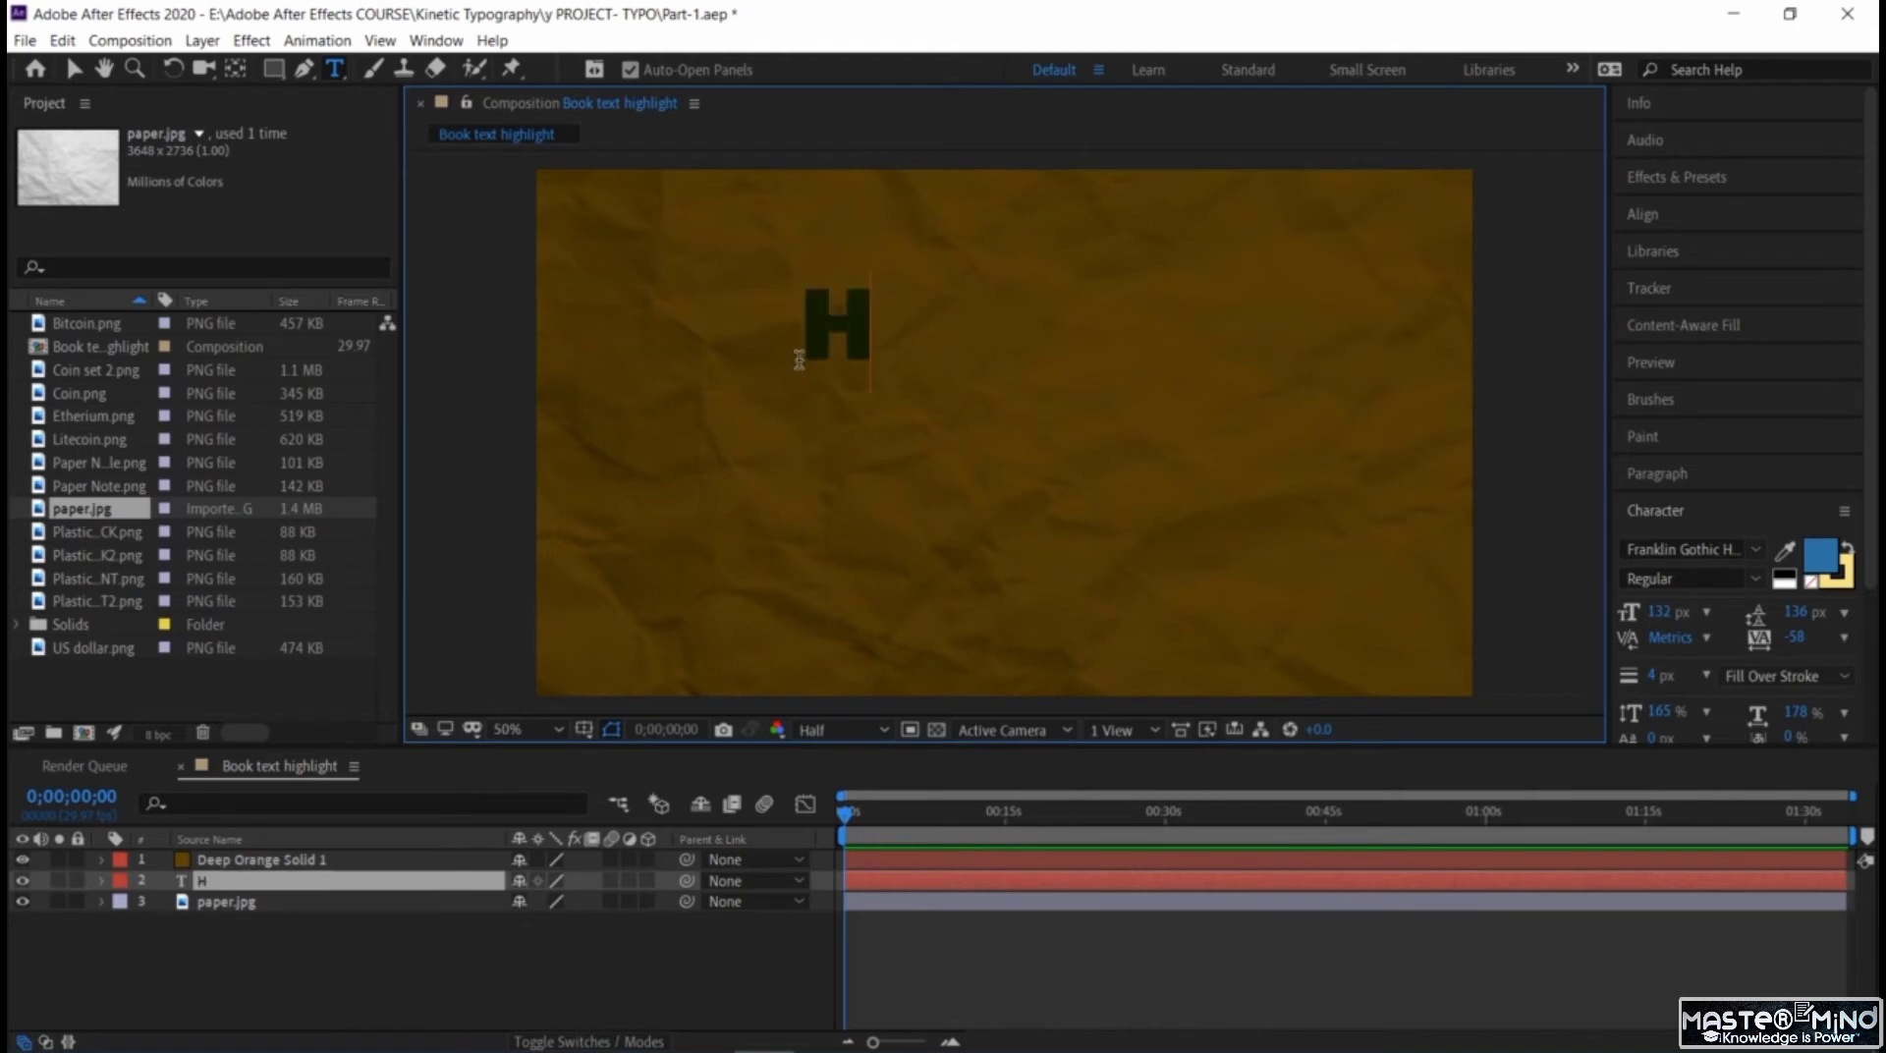
text(istory )
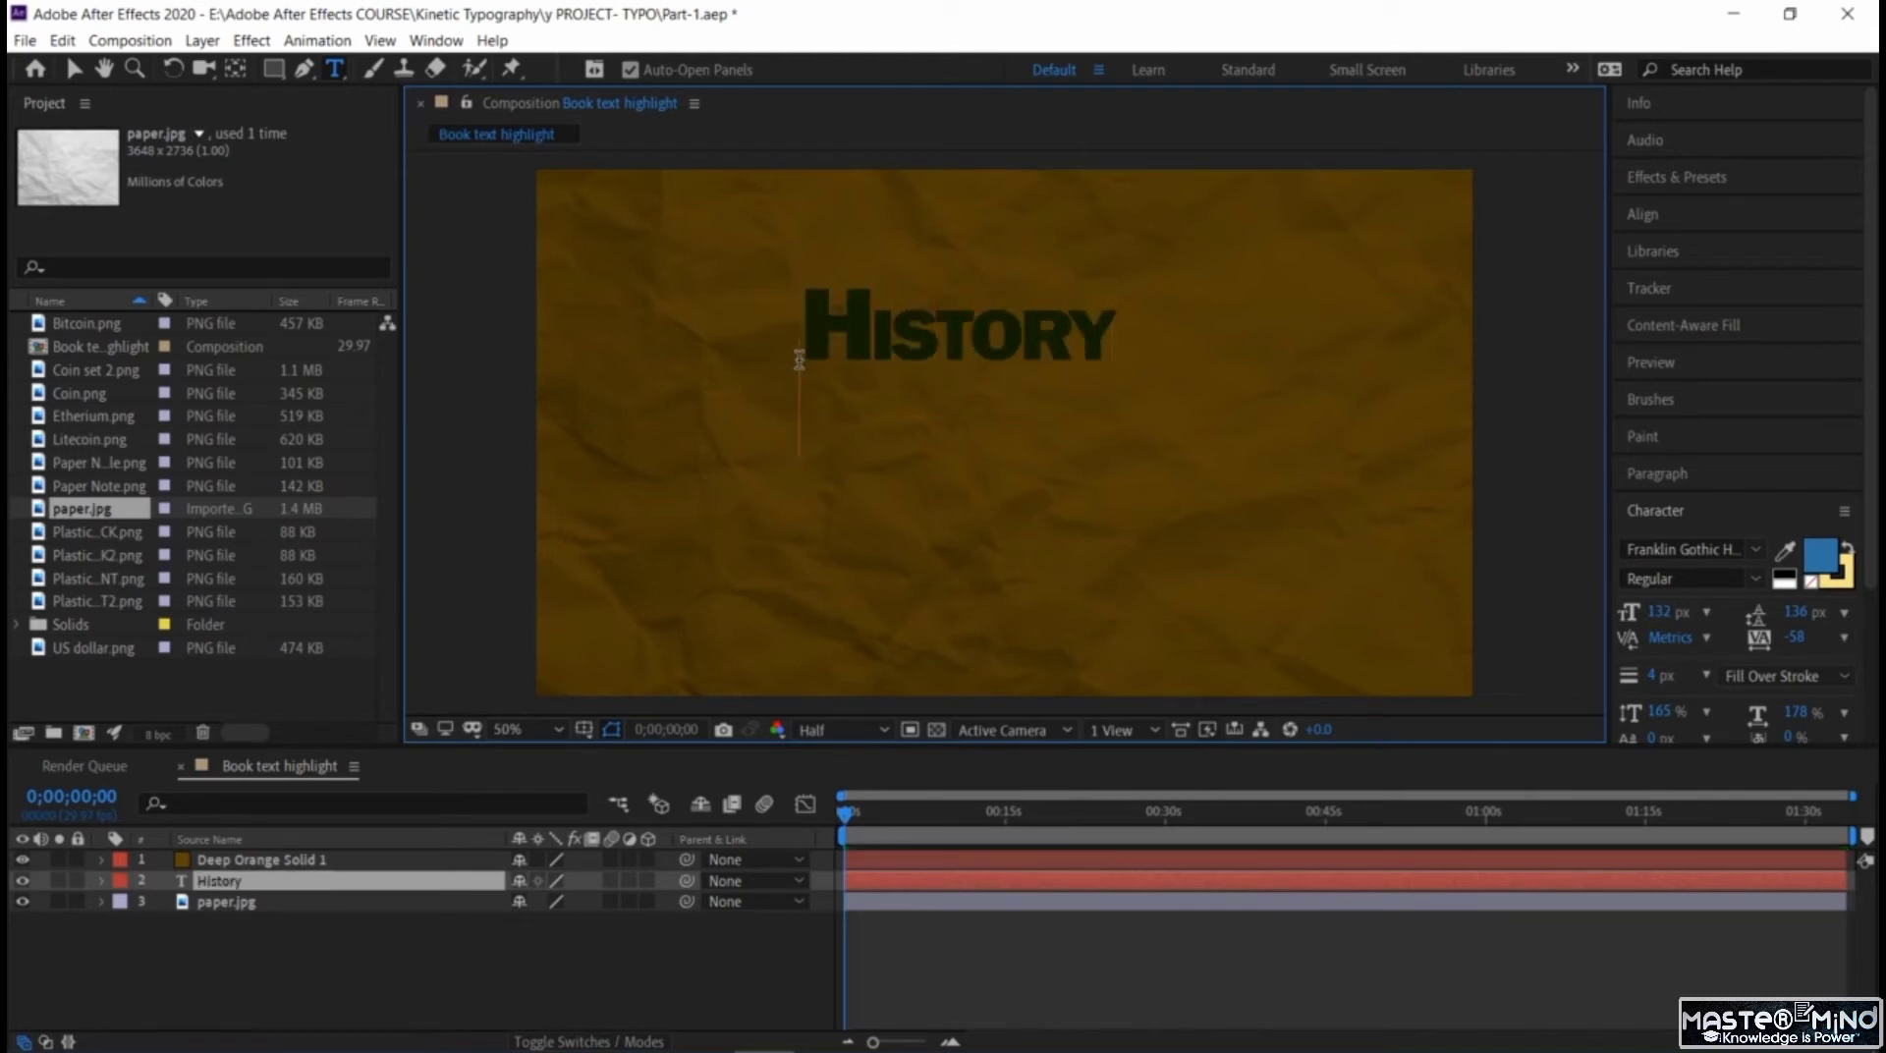
text(of )
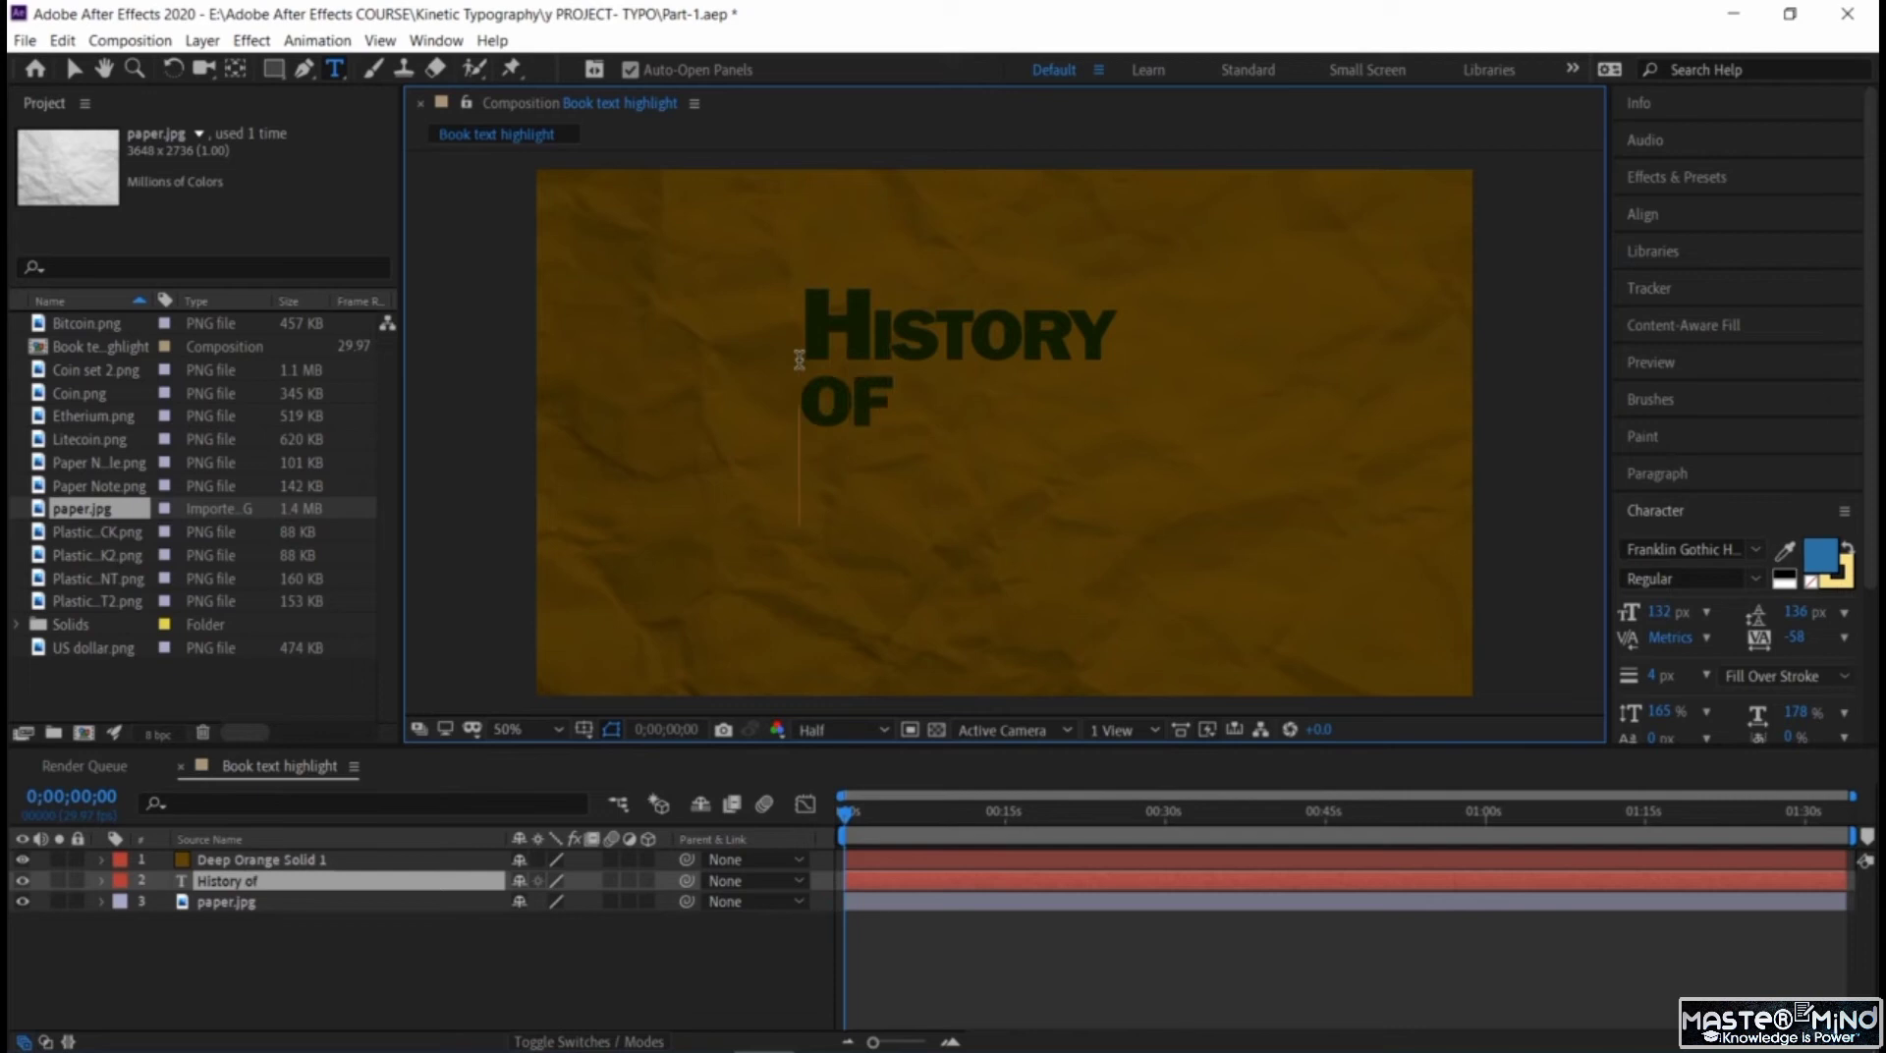
text(Money)
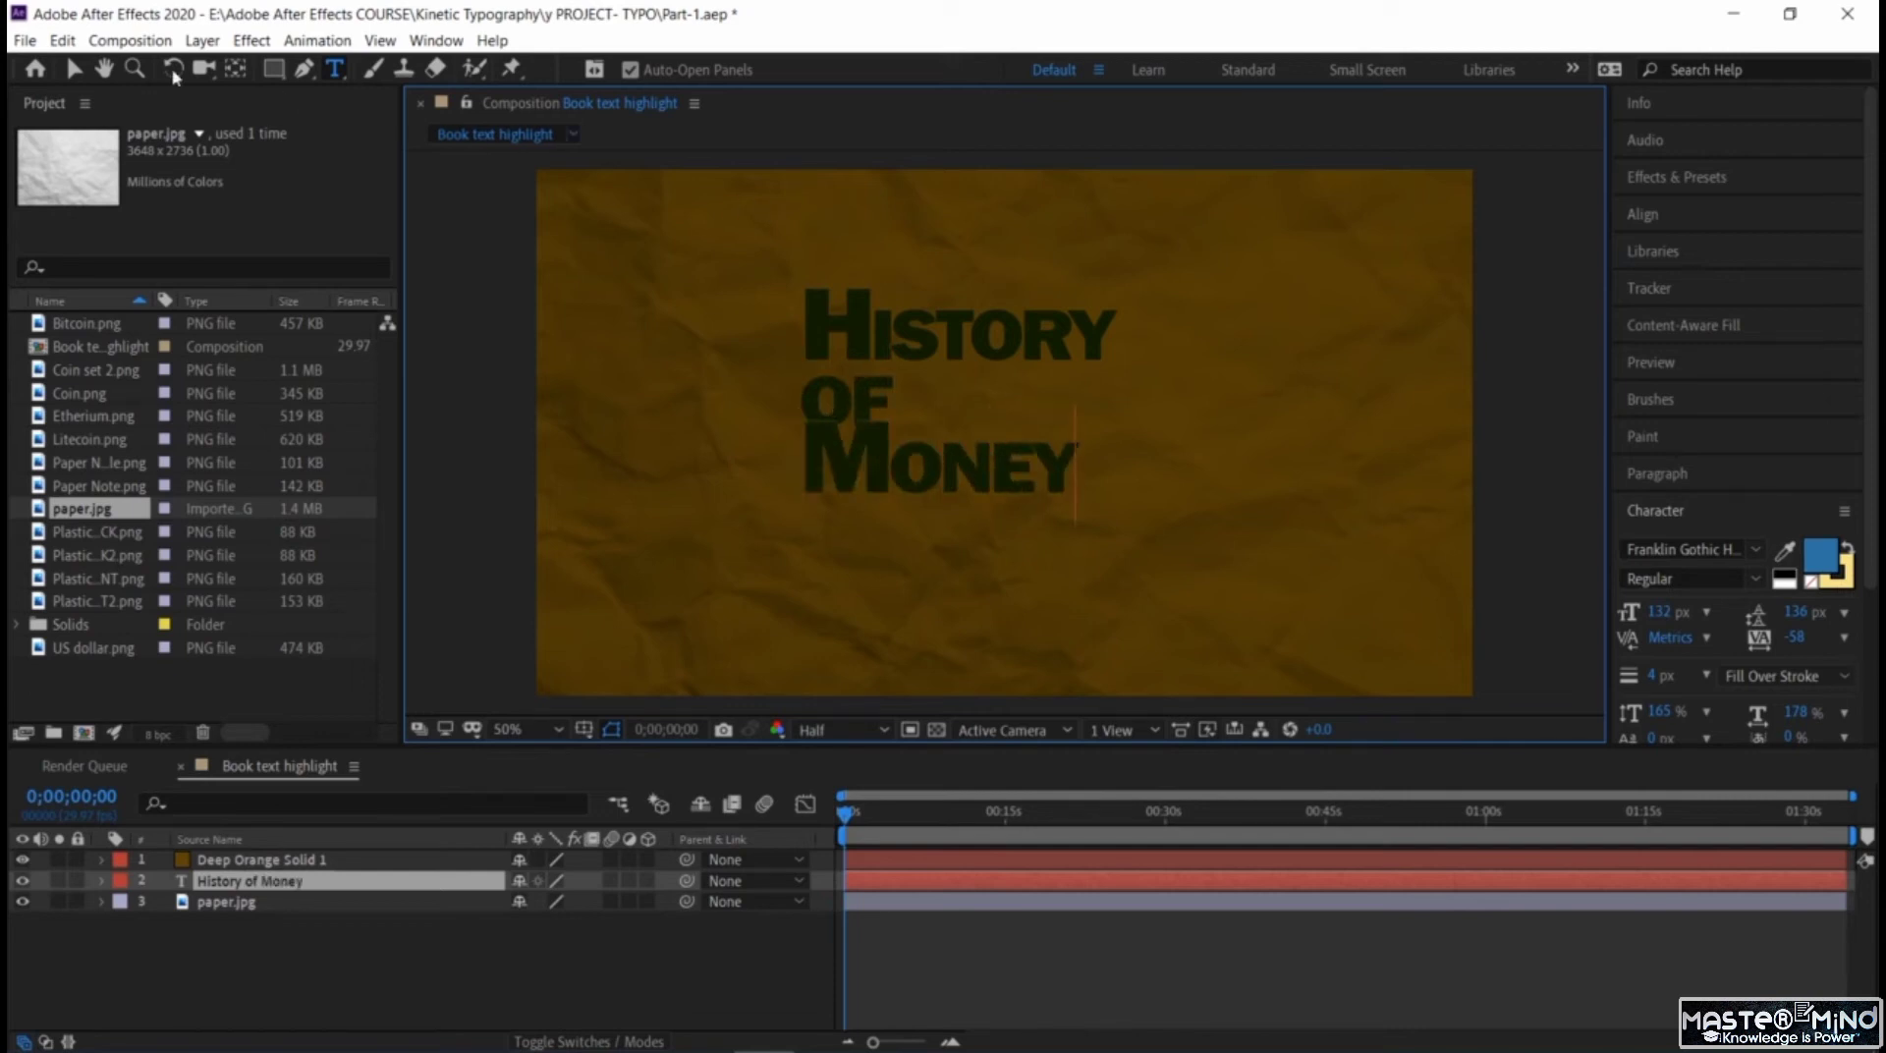
Select the "History of Money" text and centre it horizontally in the composition.
click(79, 72)
double_click(984, 439)
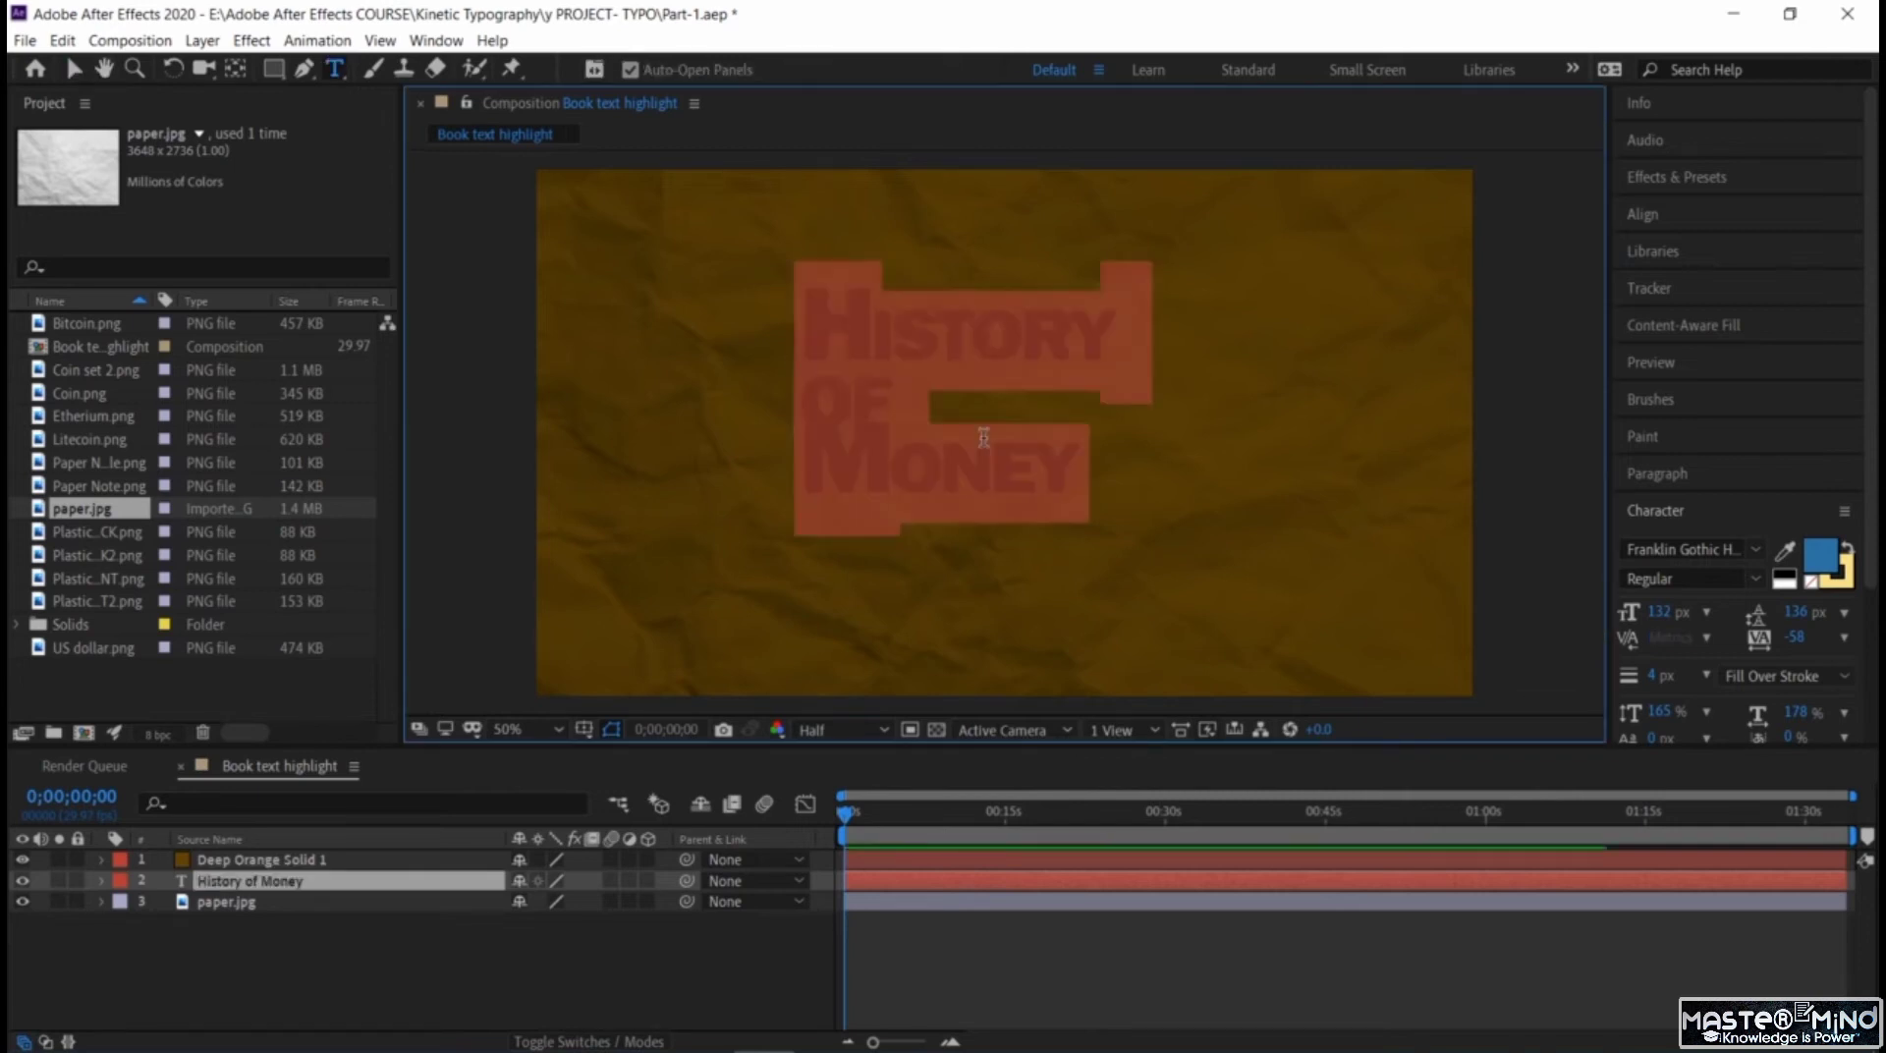
double_click(983, 439)
key(ctrl+a)
click(1667, 218)
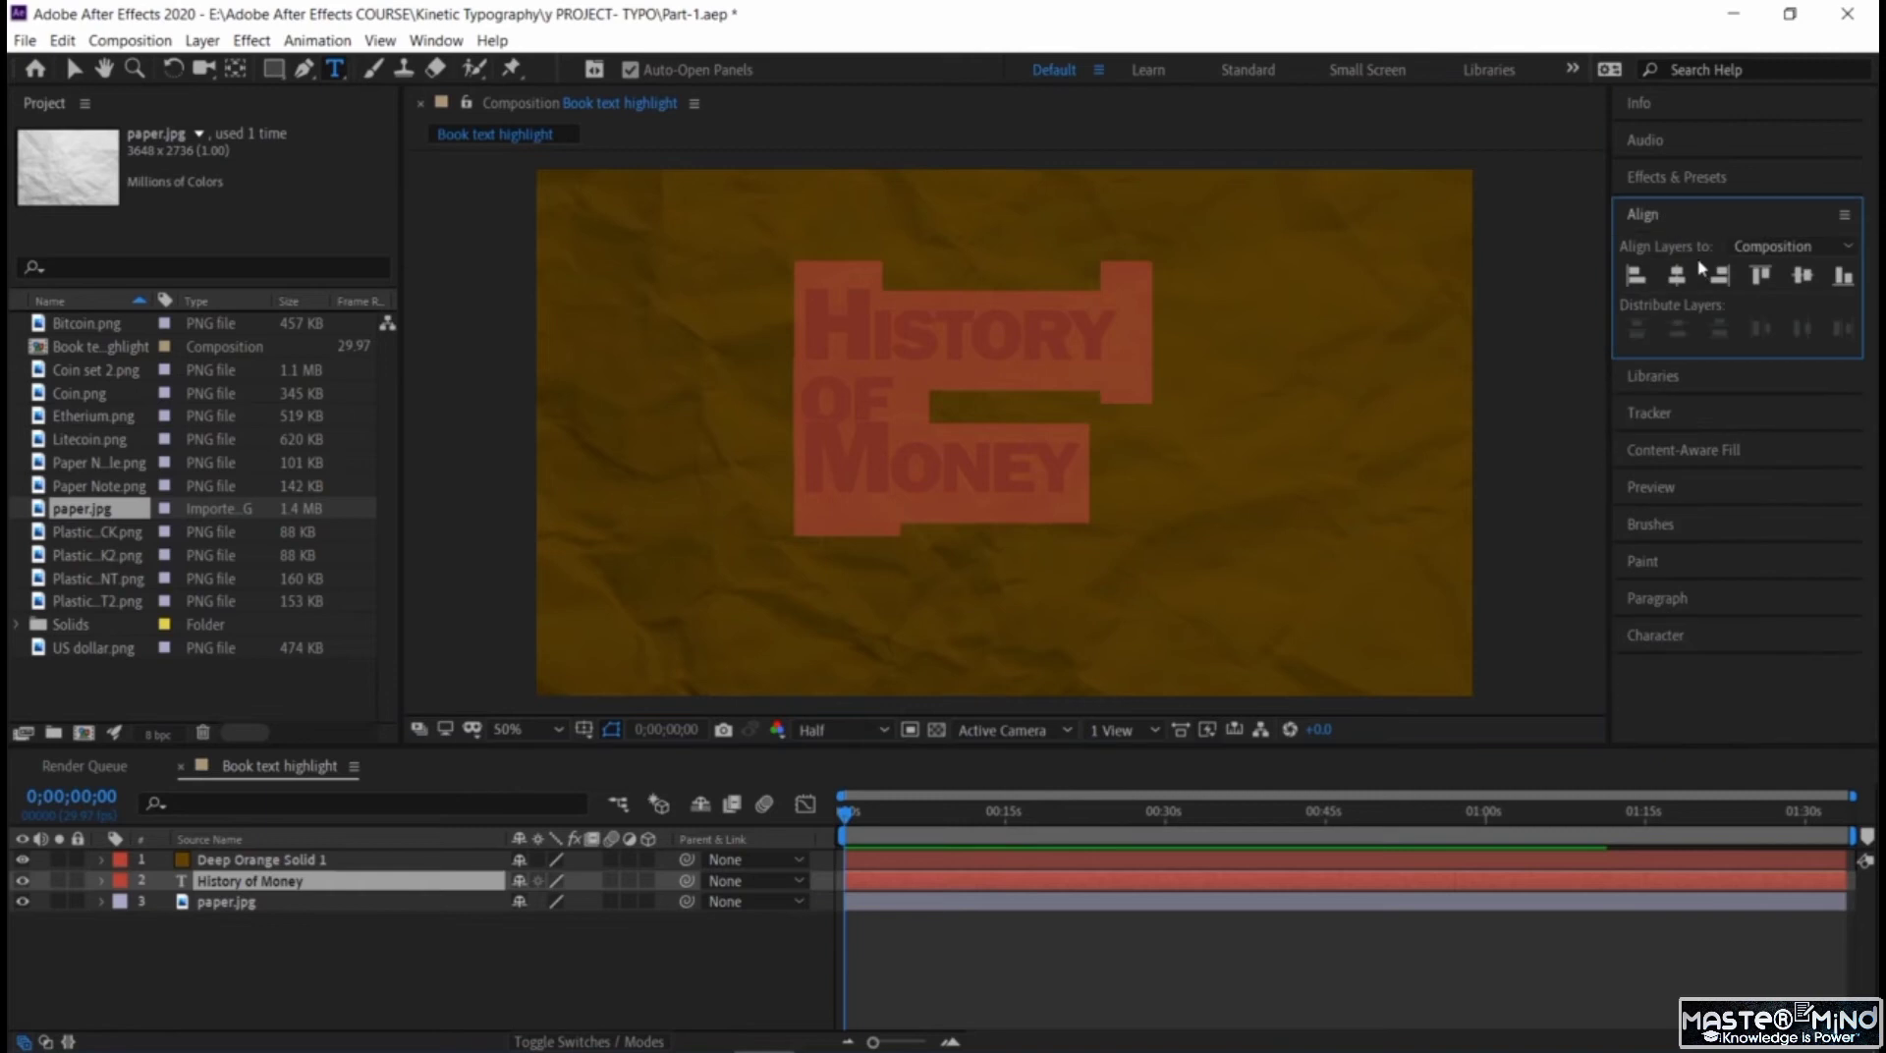
click(1675, 277)
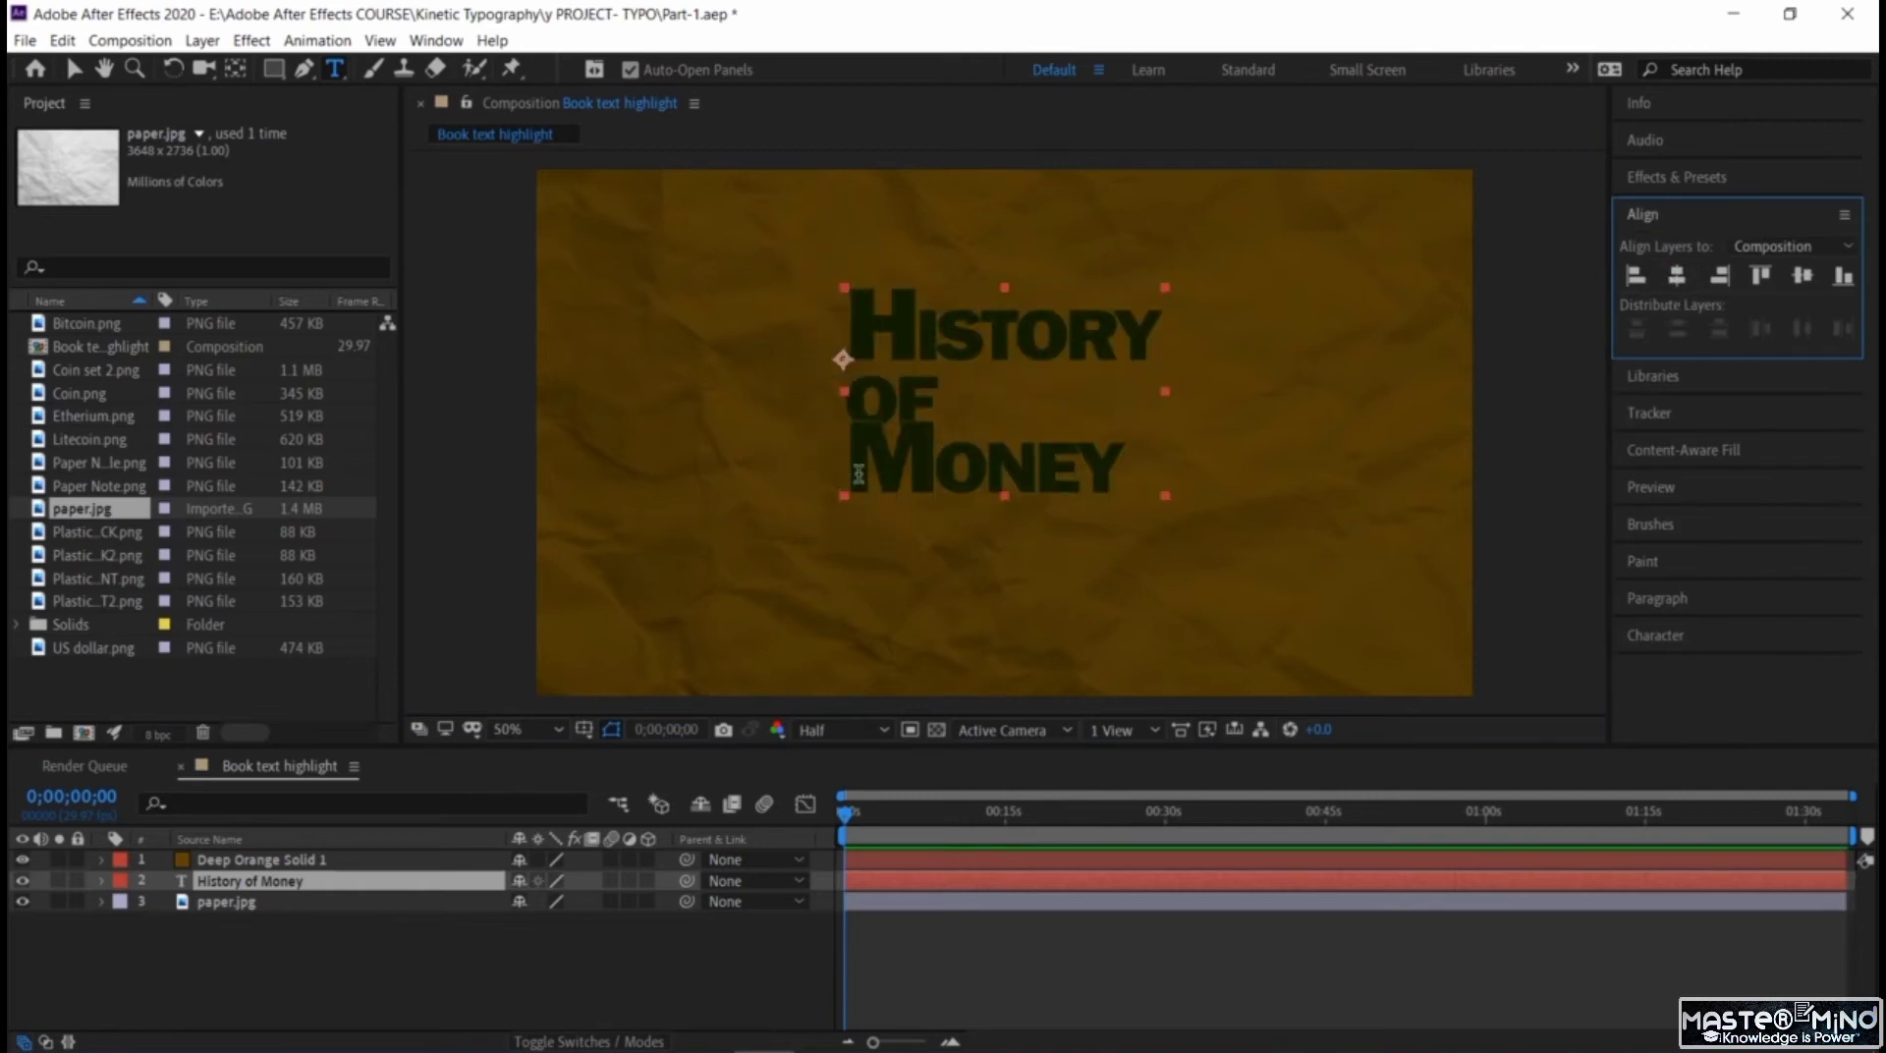
Try to centre the three title lines by reapplying horizontal centre alignment to all the selected text.
double_click(934, 444)
click(1085, 483)
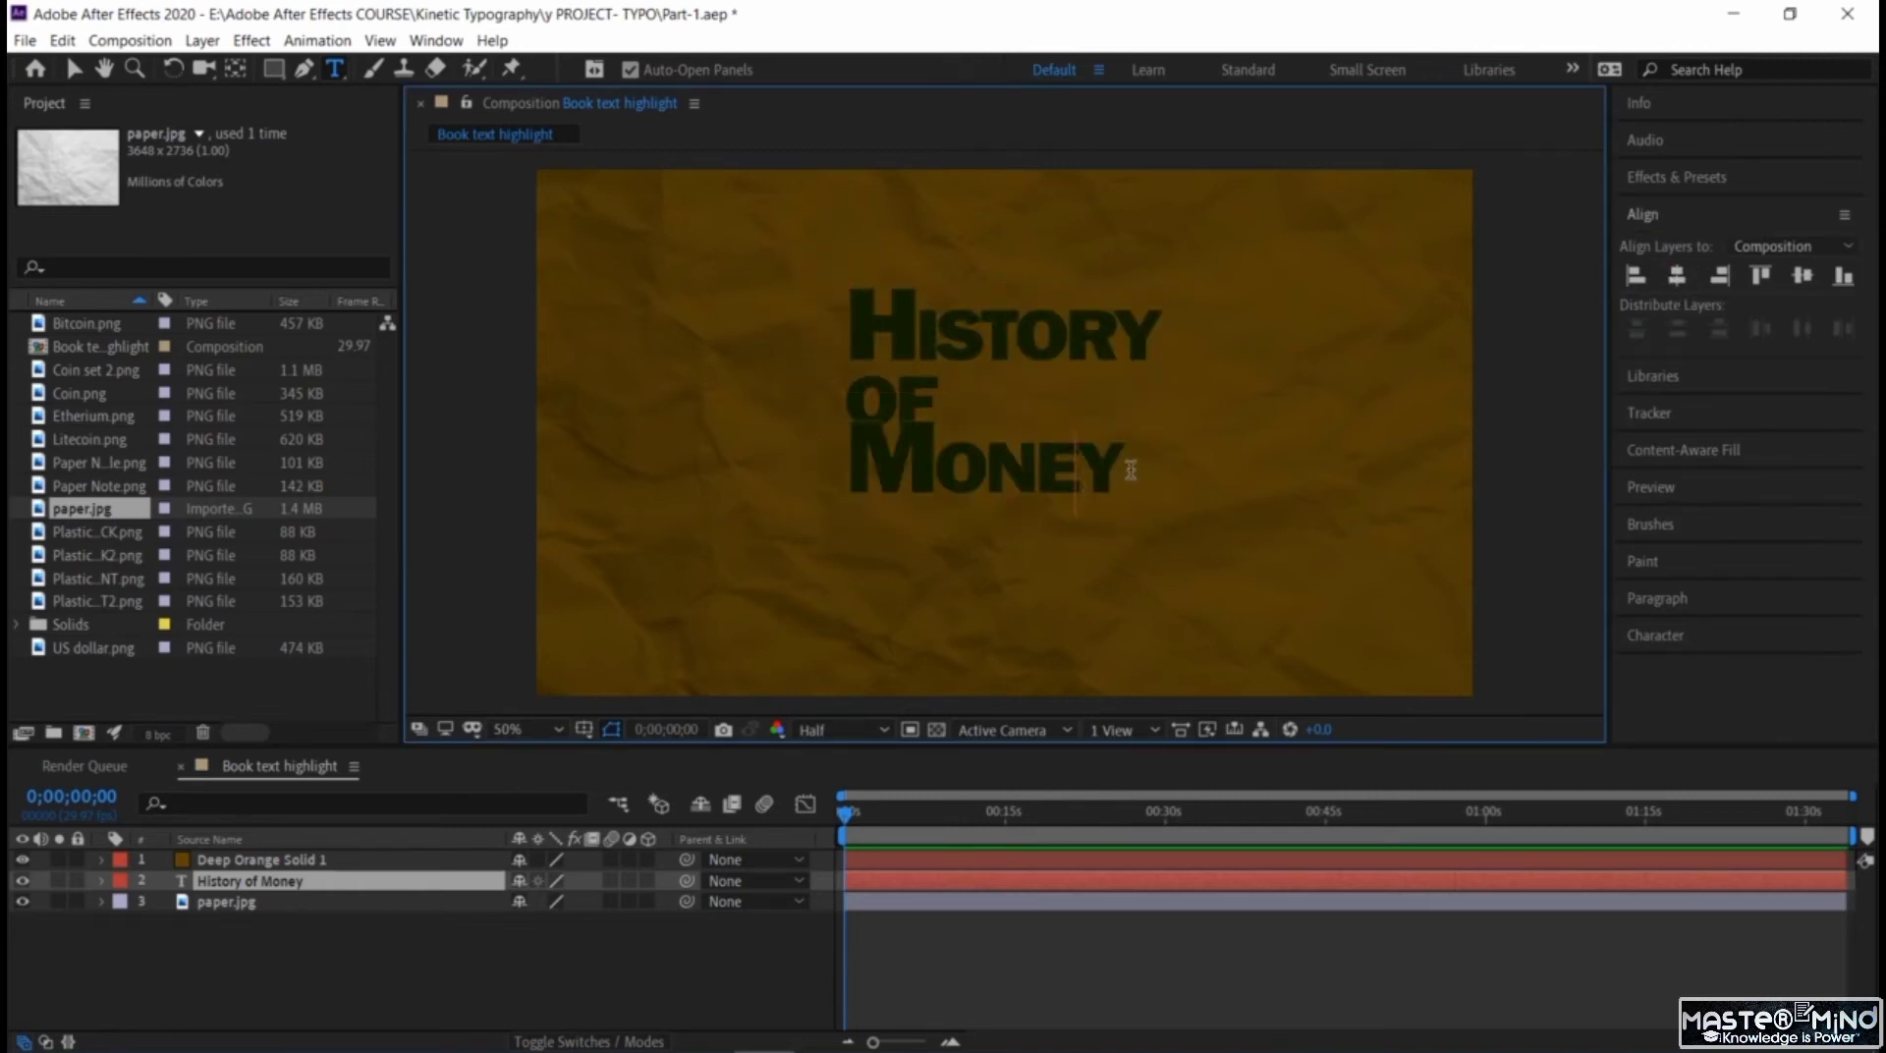
key(ctrl+a)
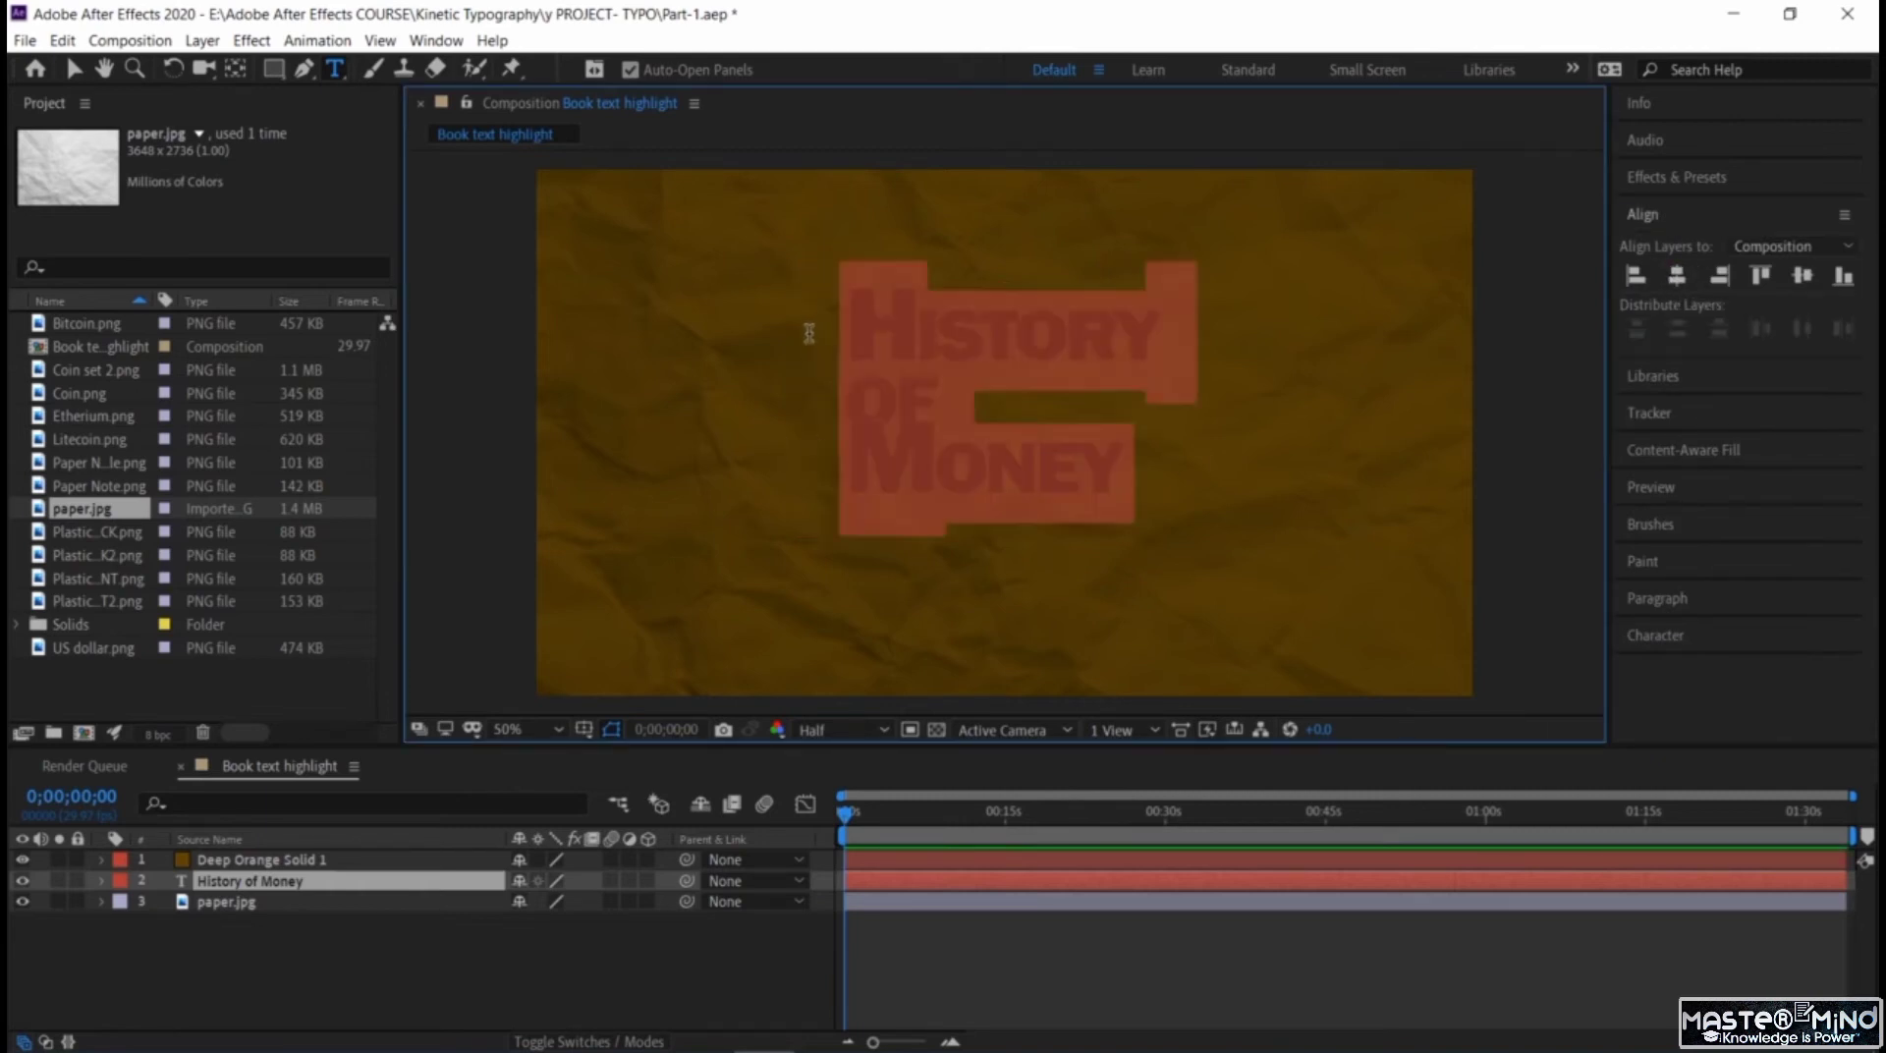
click(1676, 277)
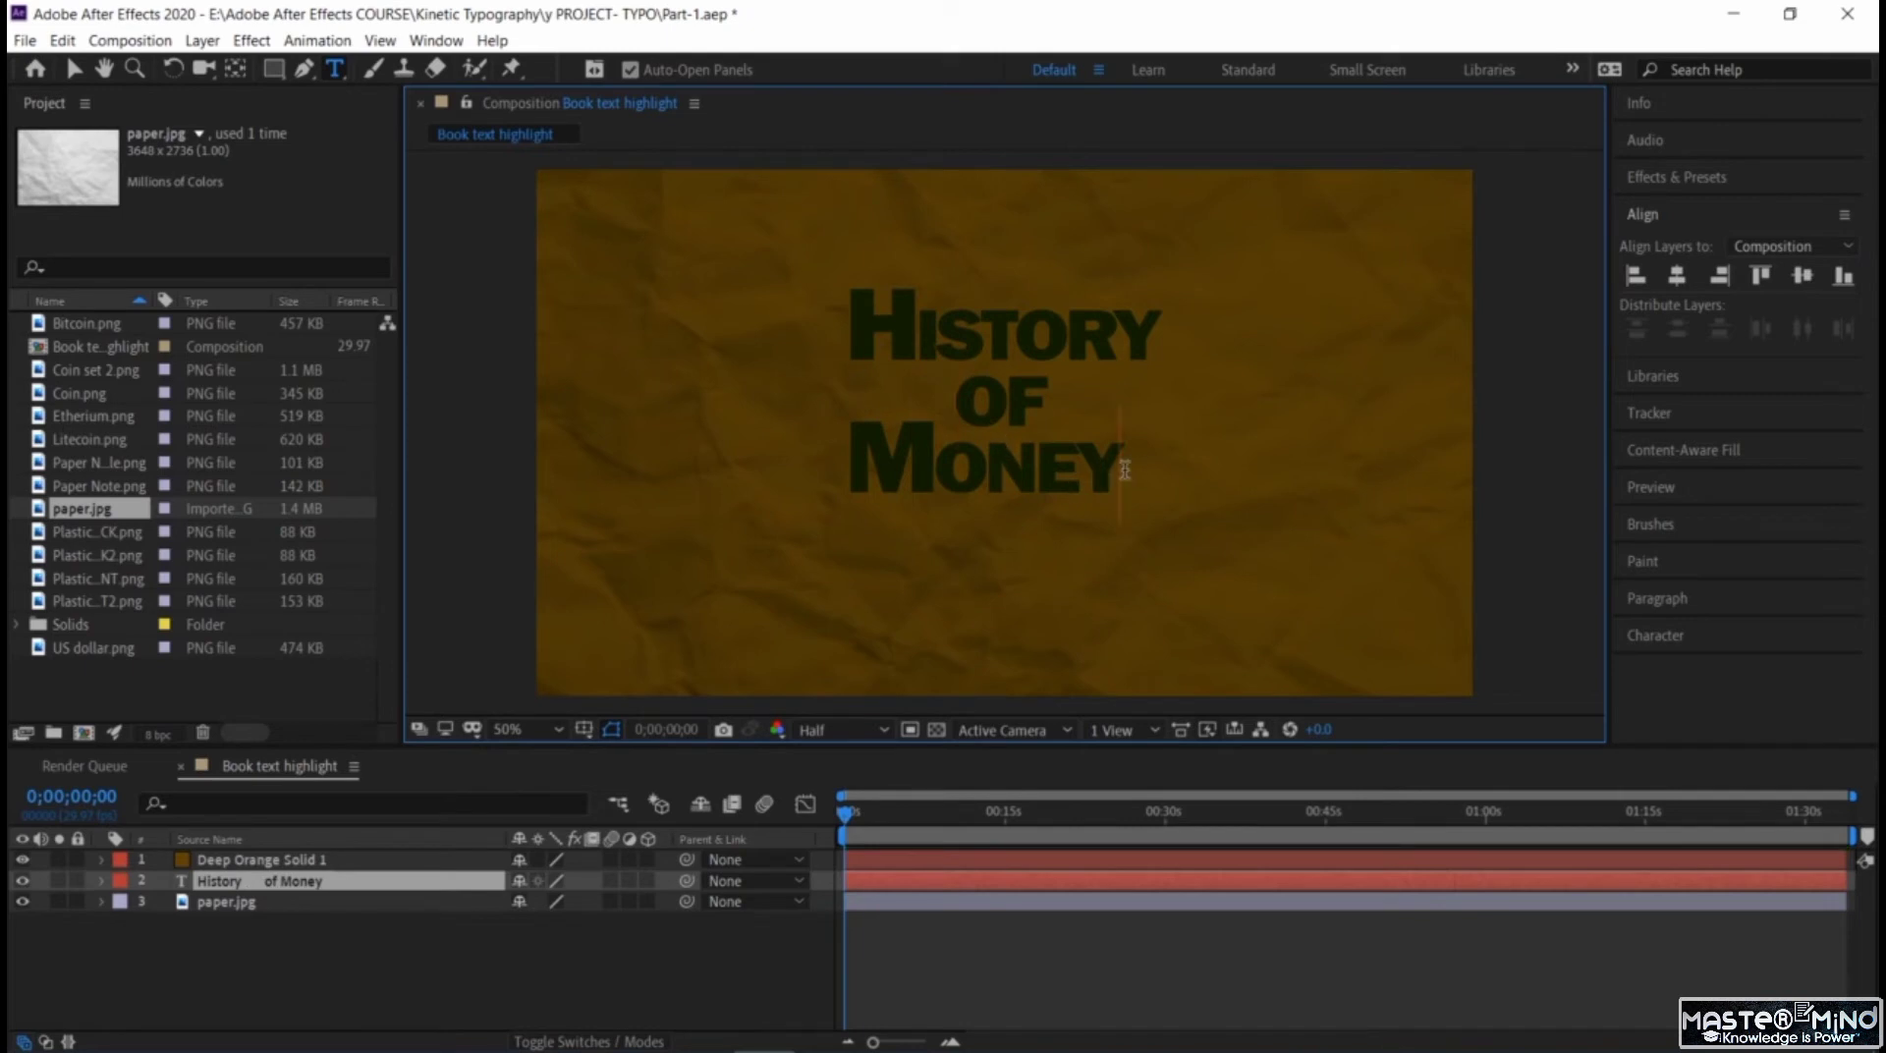
Try centre paragraph alignment on all the title text, and return it to left alignment.
drag(1125, 469, 800, 307)
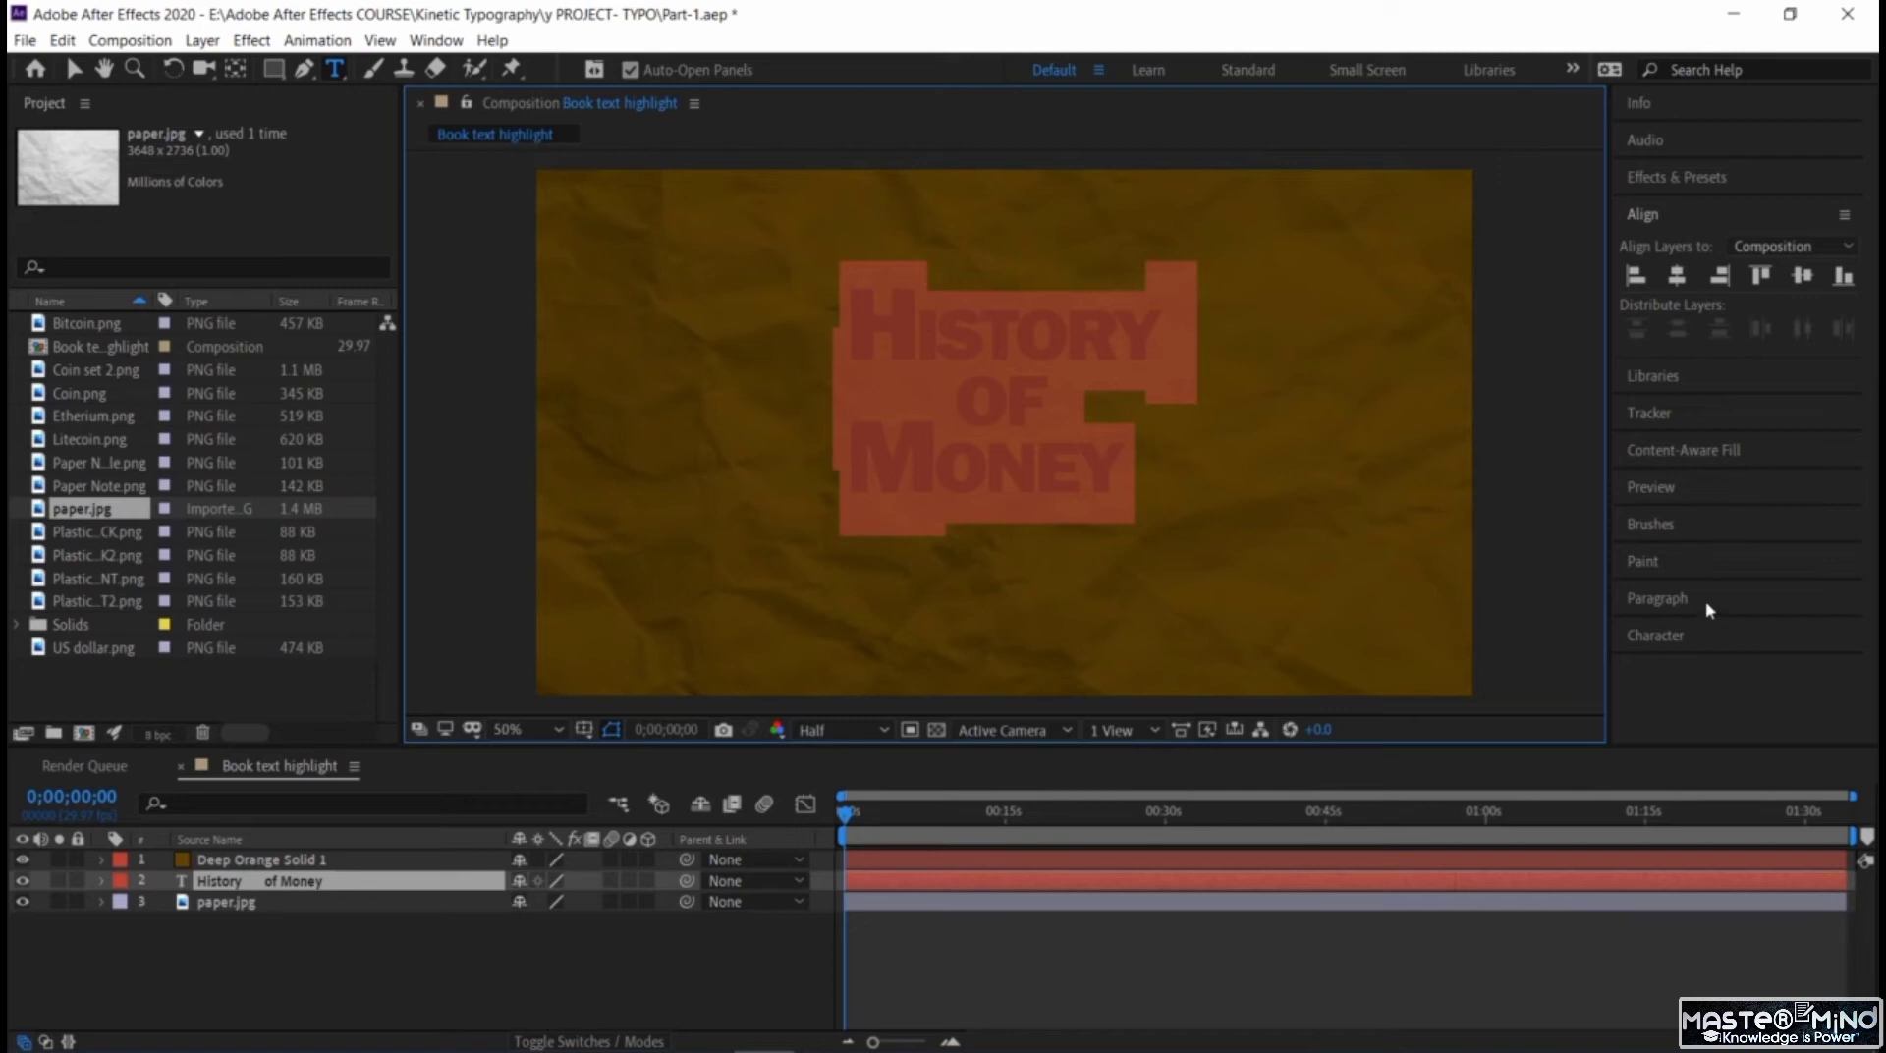
click(1697, 637)
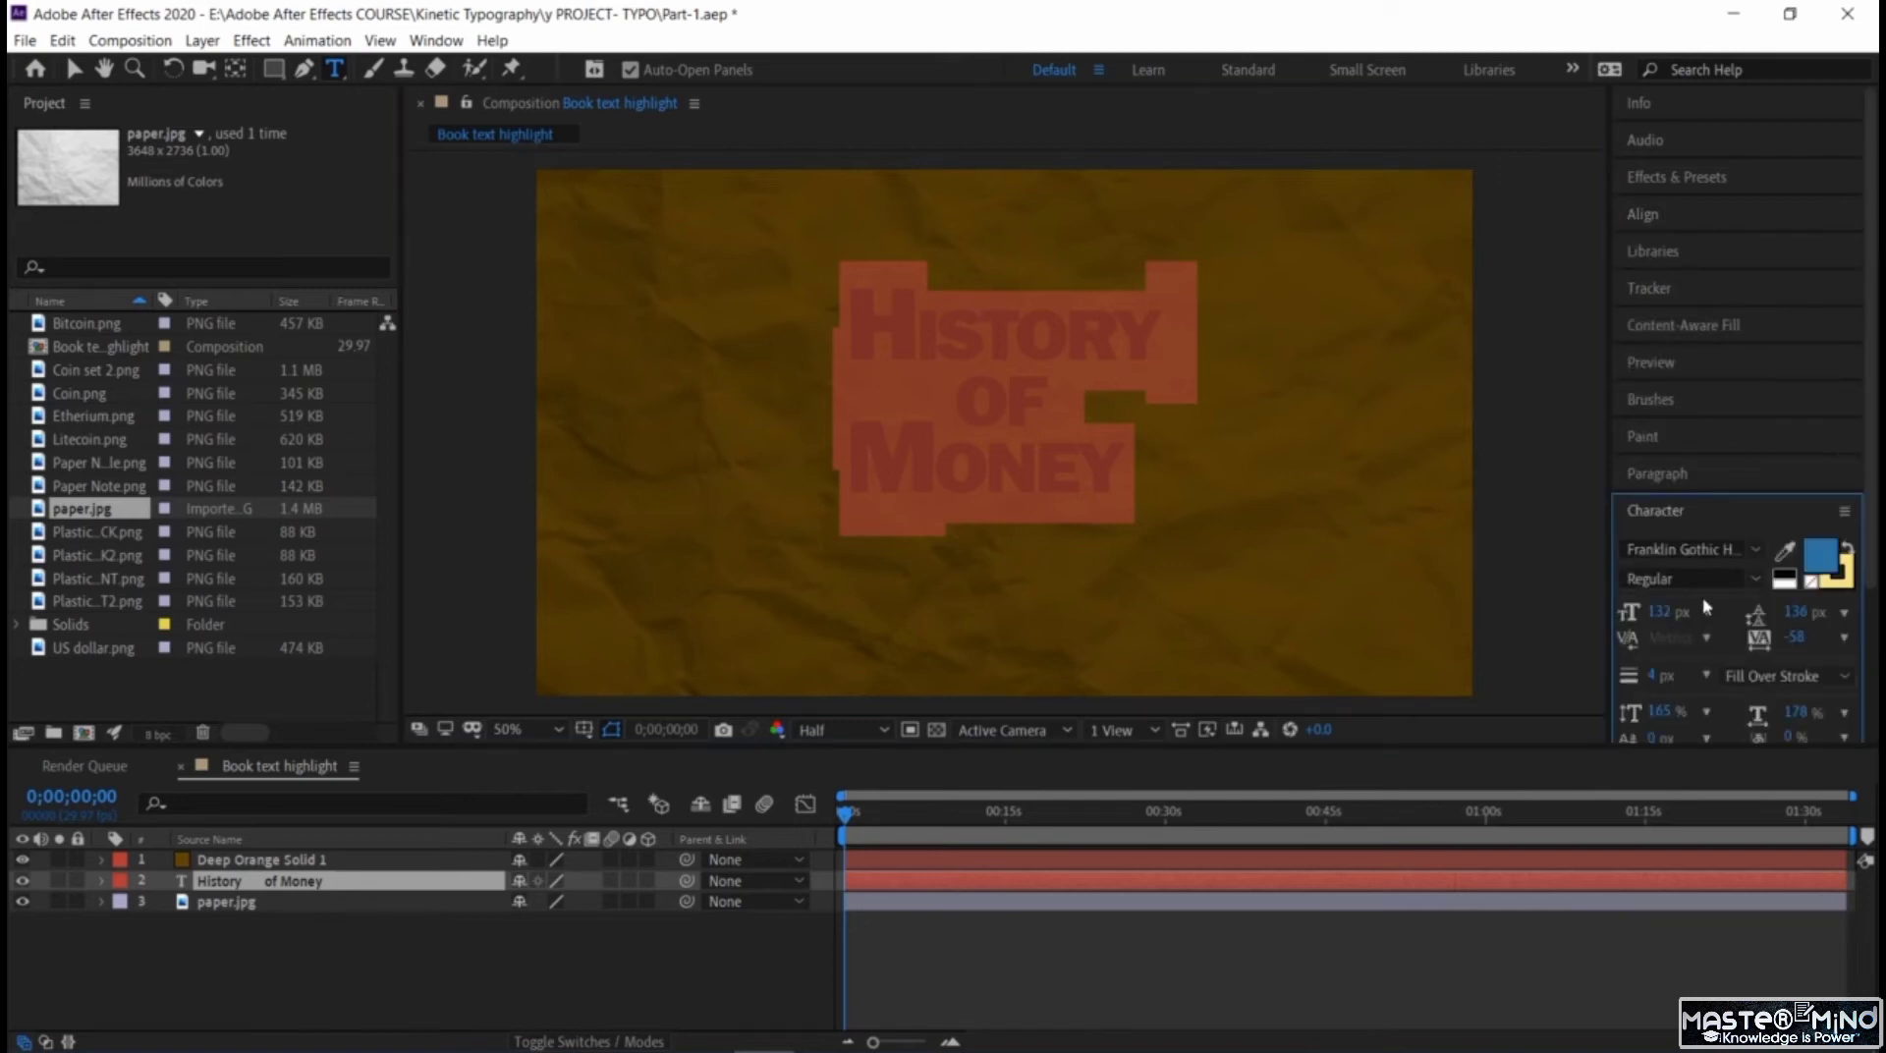
click(1704, 477)
click(1664, 509)
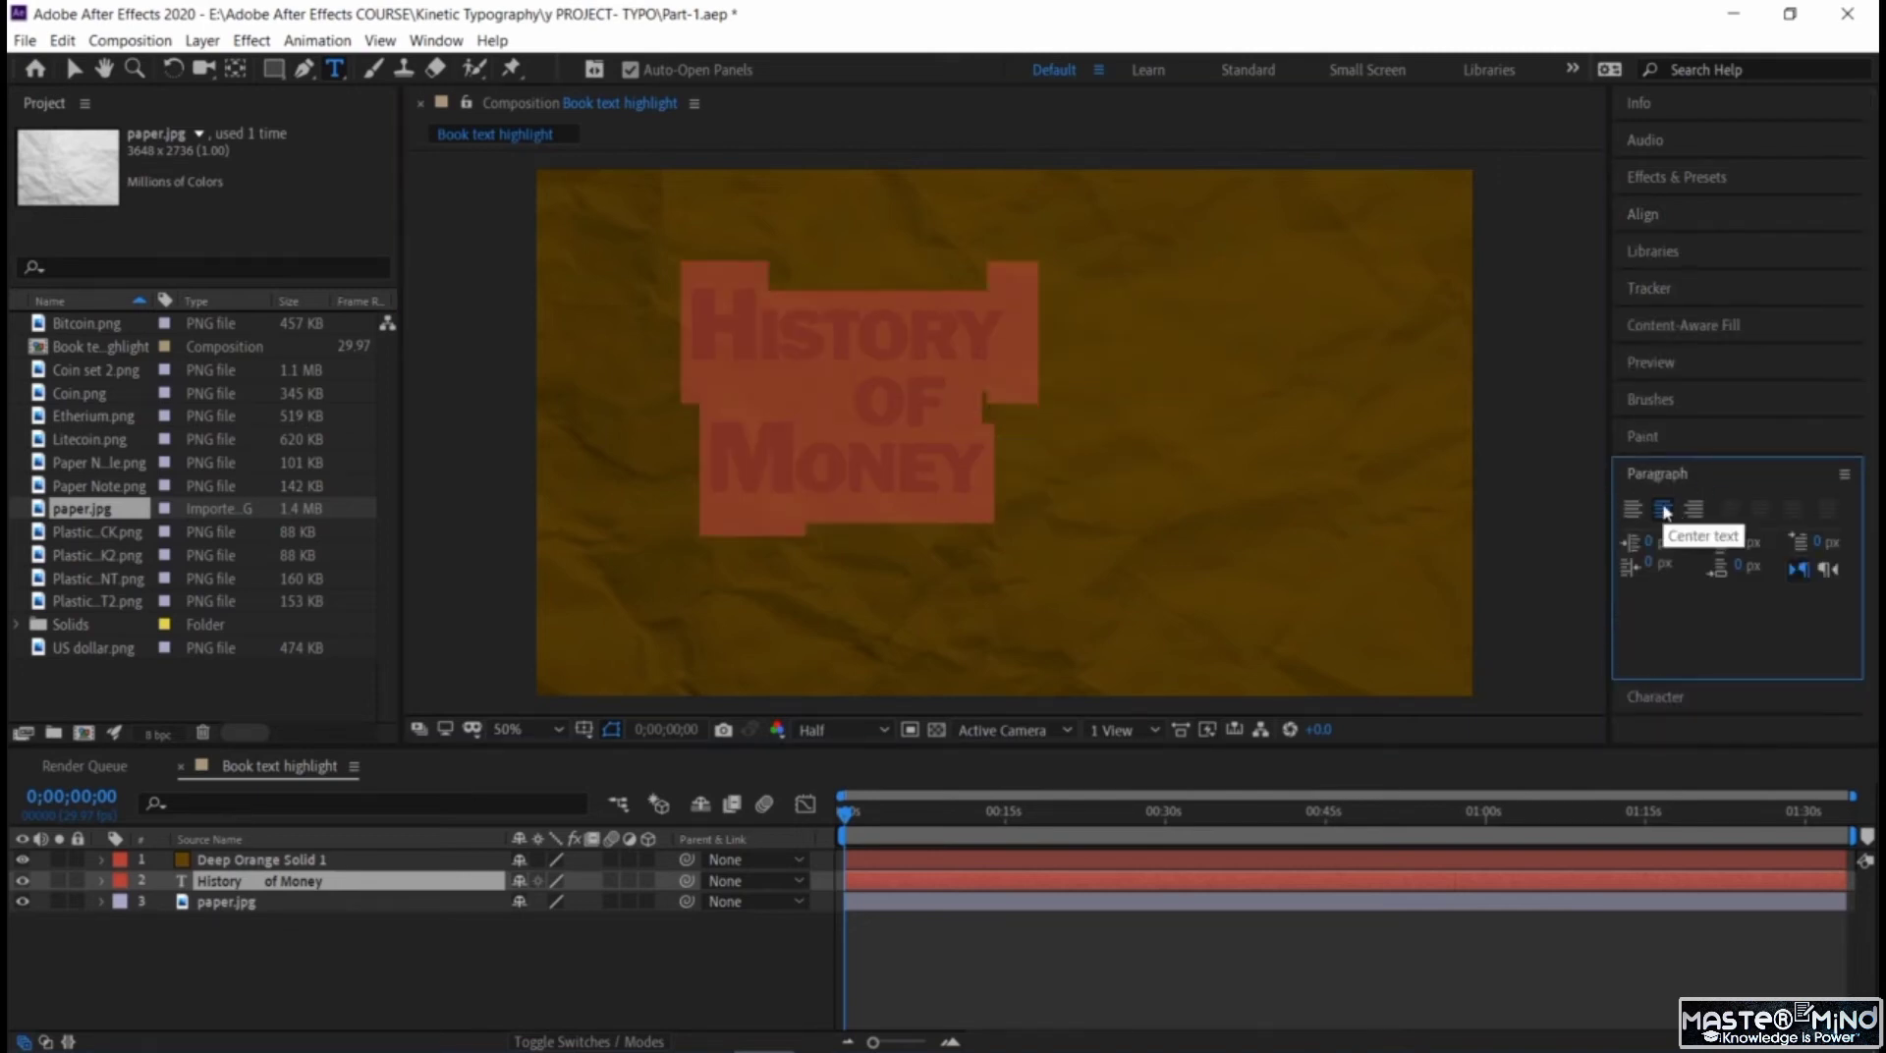
click(1633, 509)
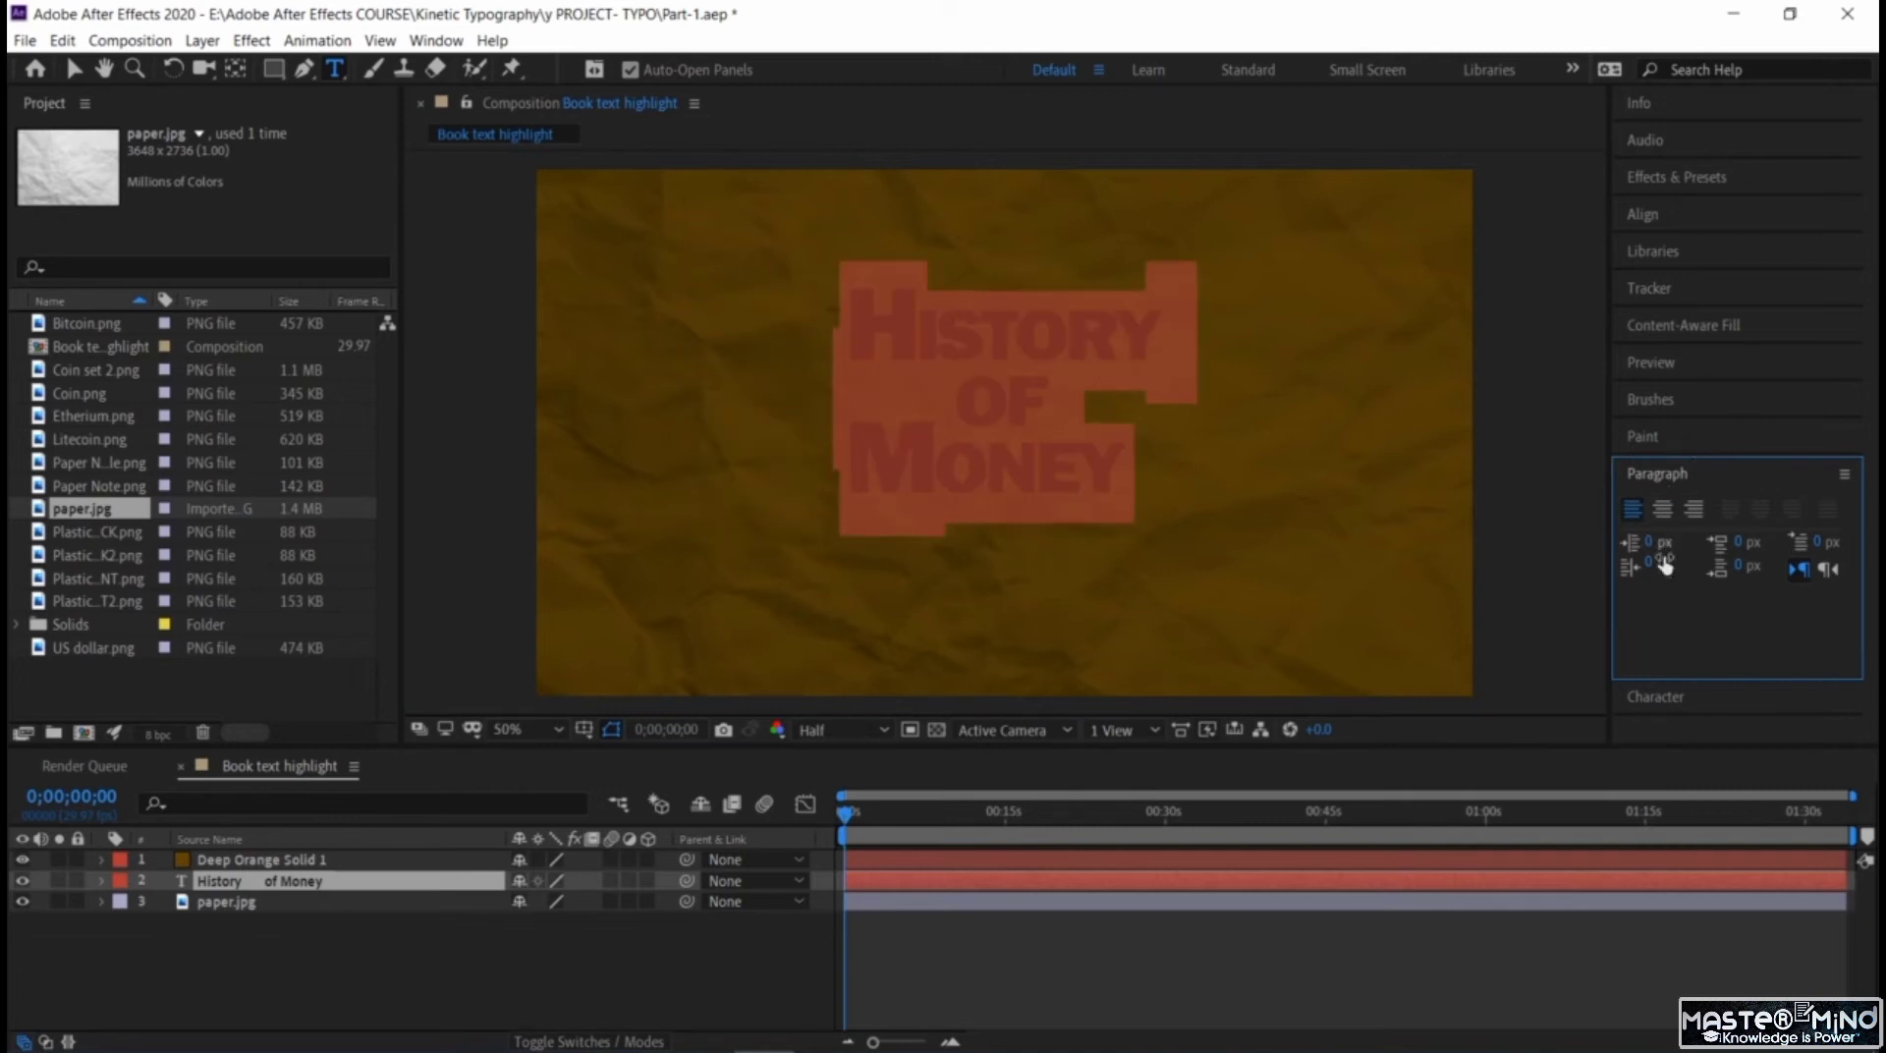
Set the title text's font size to 204 px and its leading to 223 px.
click(1669, 697)
mouse_move(1666, 612)
mouse_down()
mouse_move(1638, 631)
mouse_move(1758, 644)
mouse_move(1682, 609)
mouse_up()
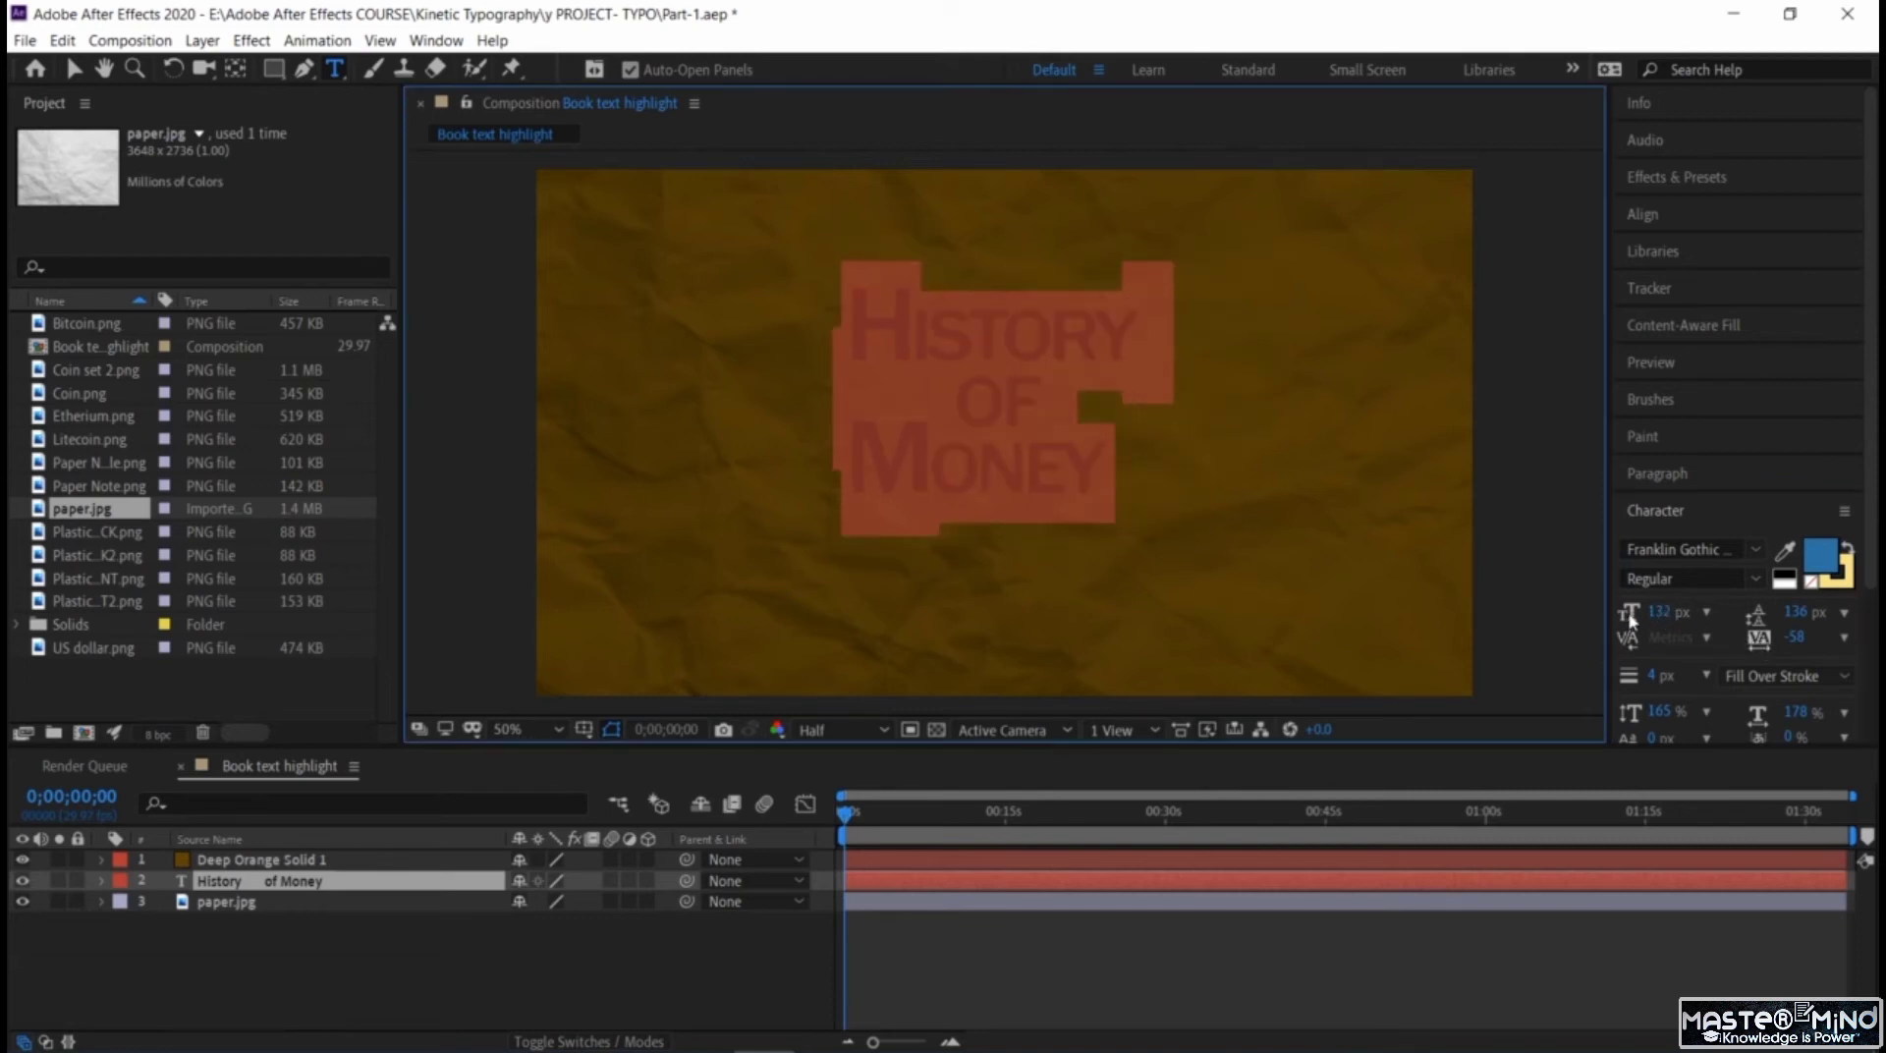
key(ctrl+z)
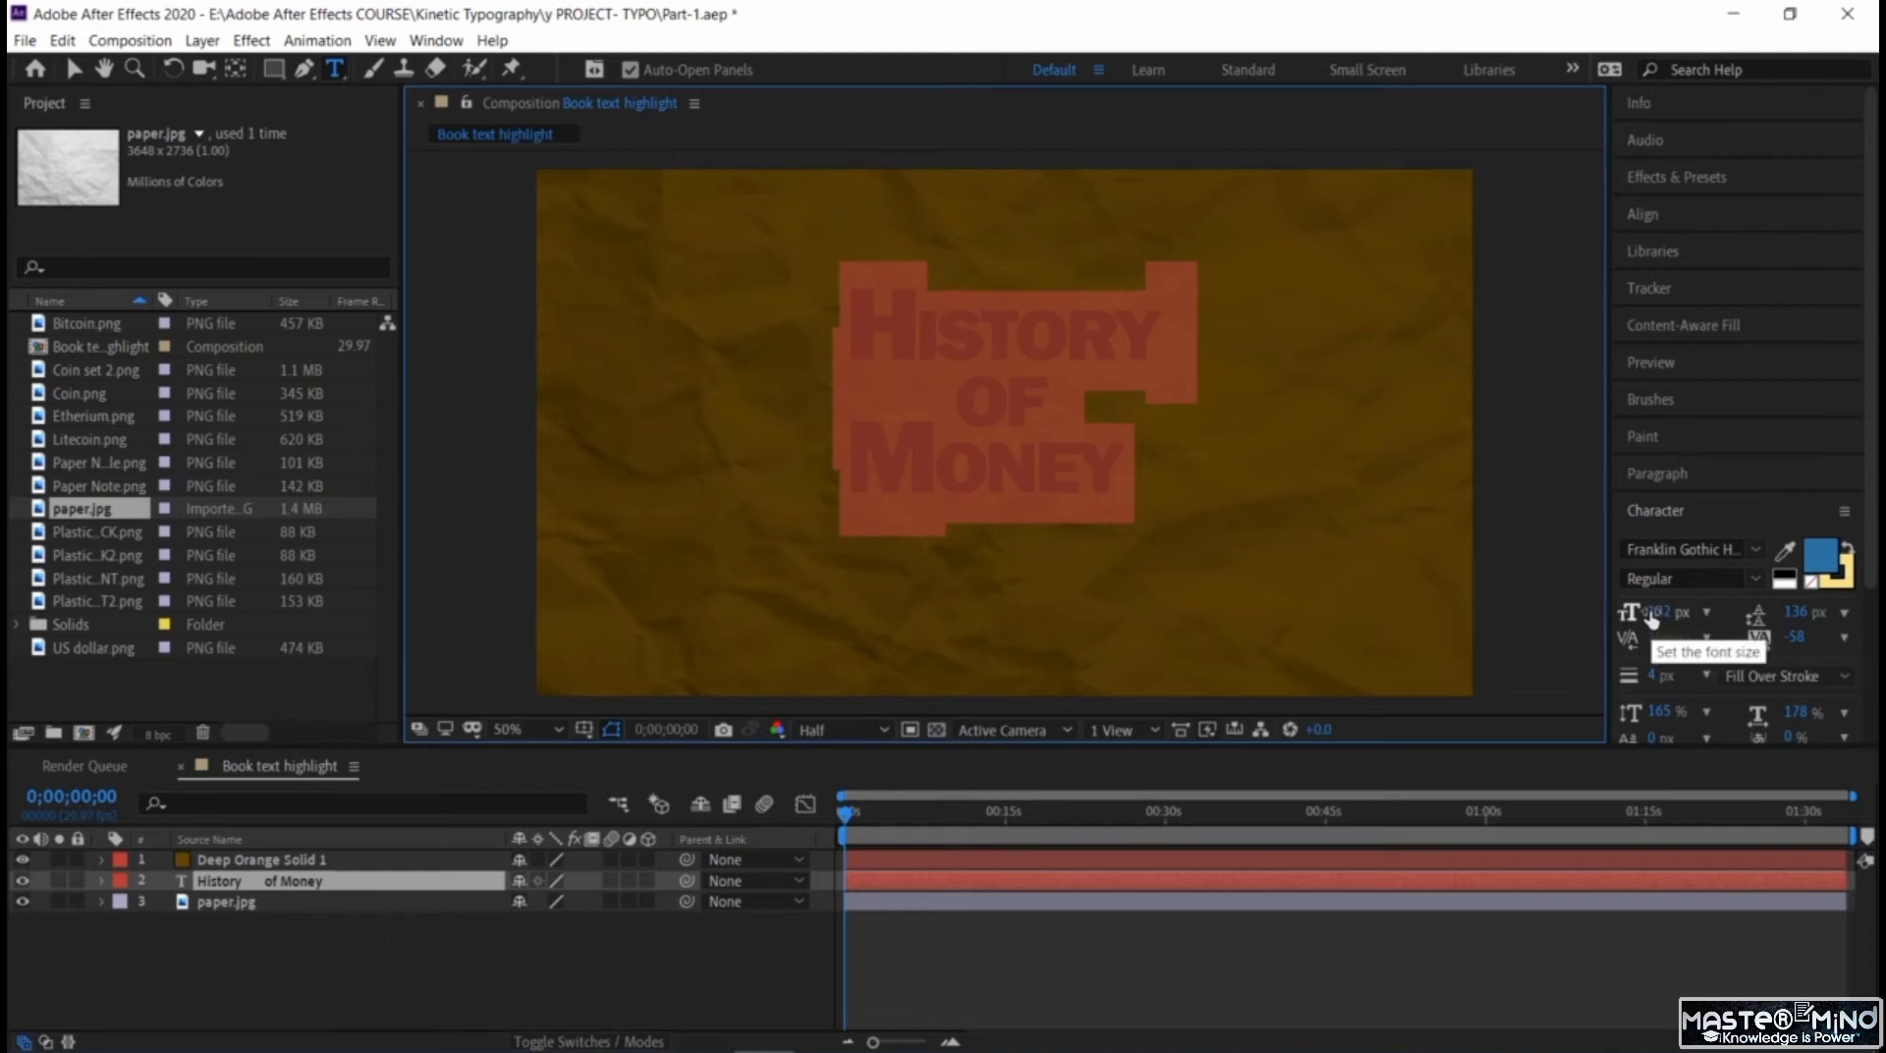
drag(1650, 617, 1794, 656)
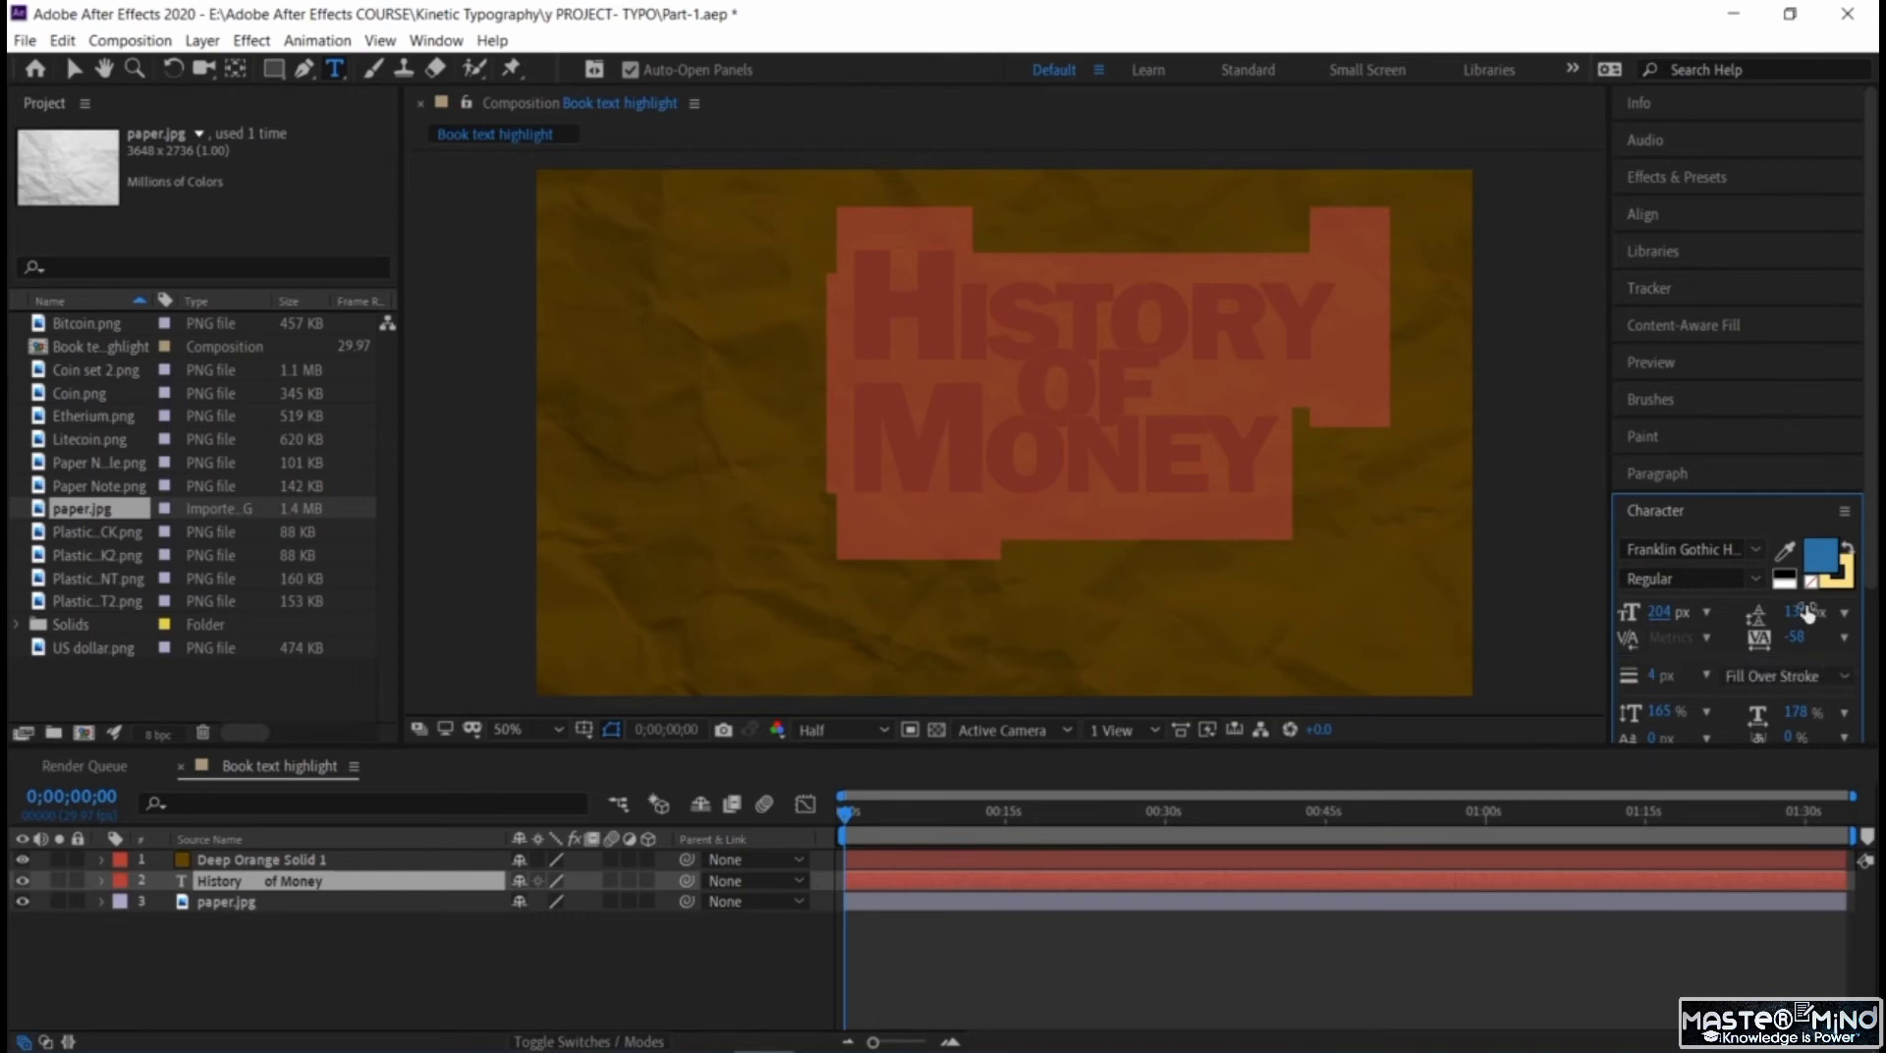
drag(1805, 611, 1822, 681)
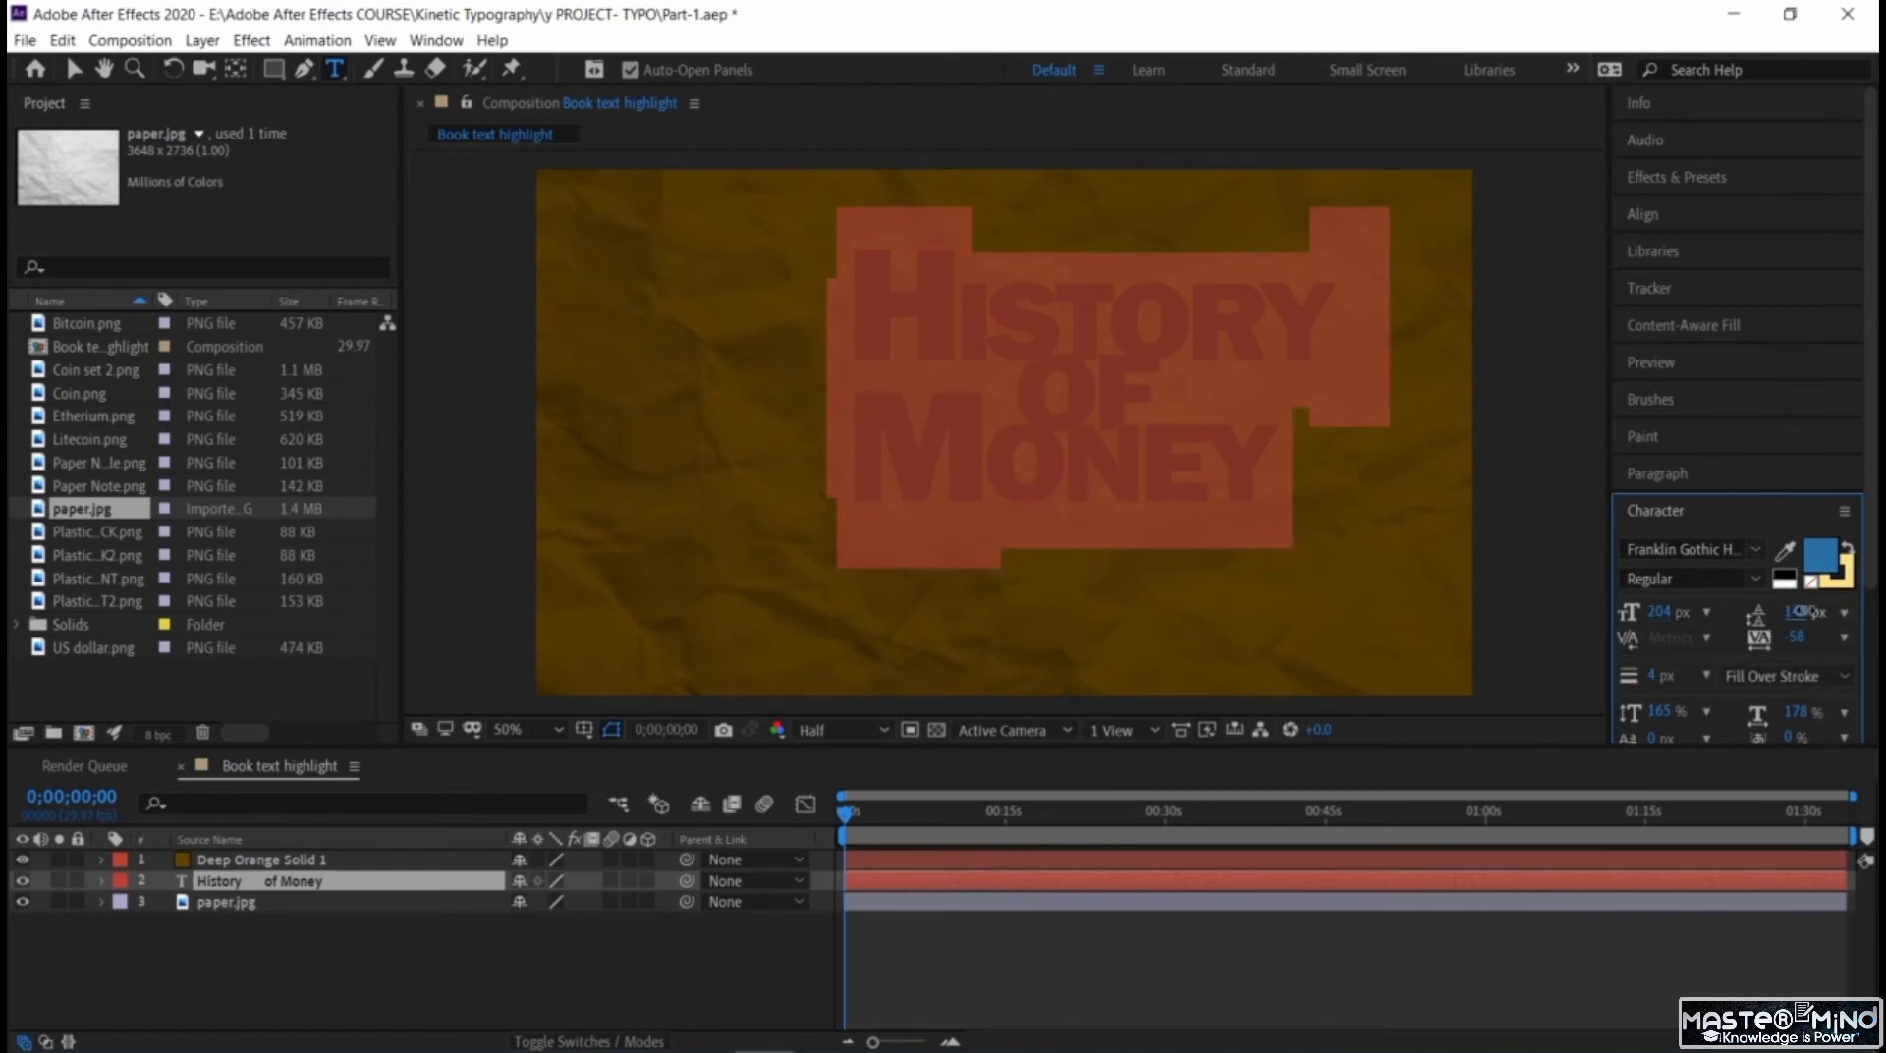
drag(1797, 611, 1868, 637)
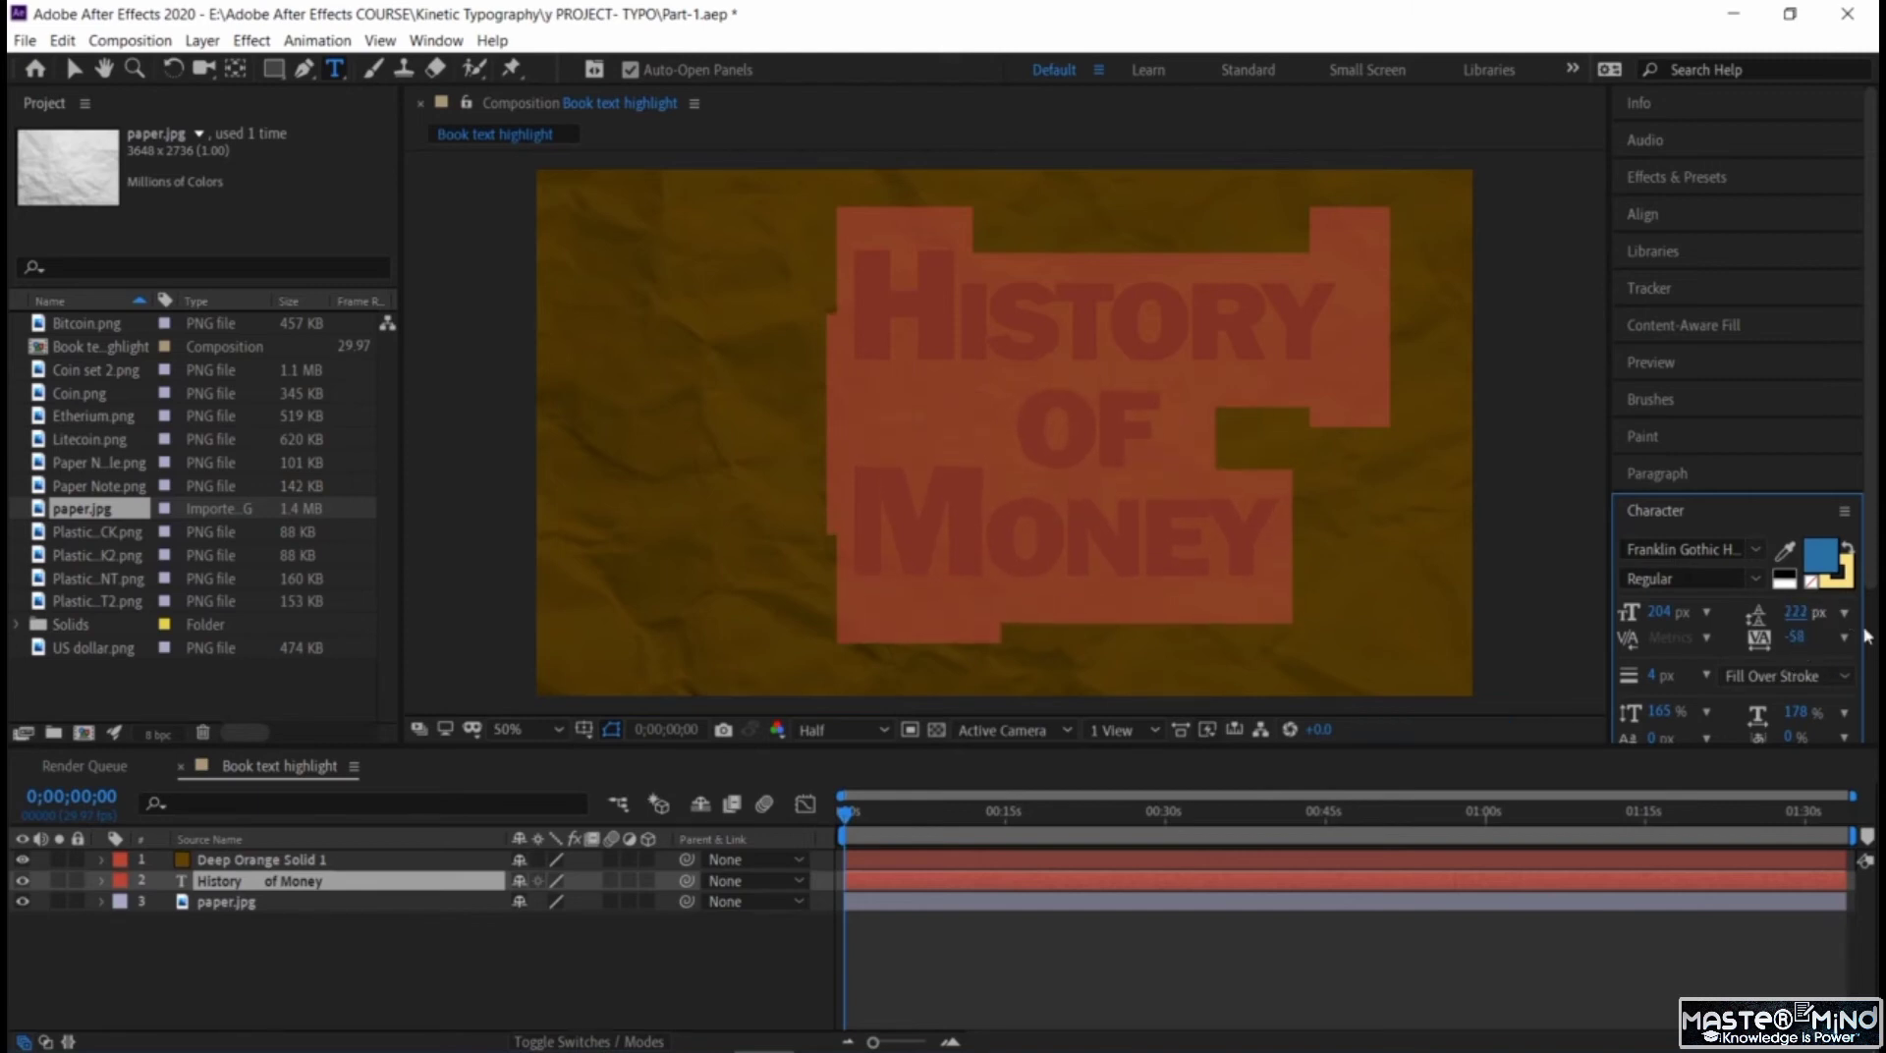
click(1113, 363)
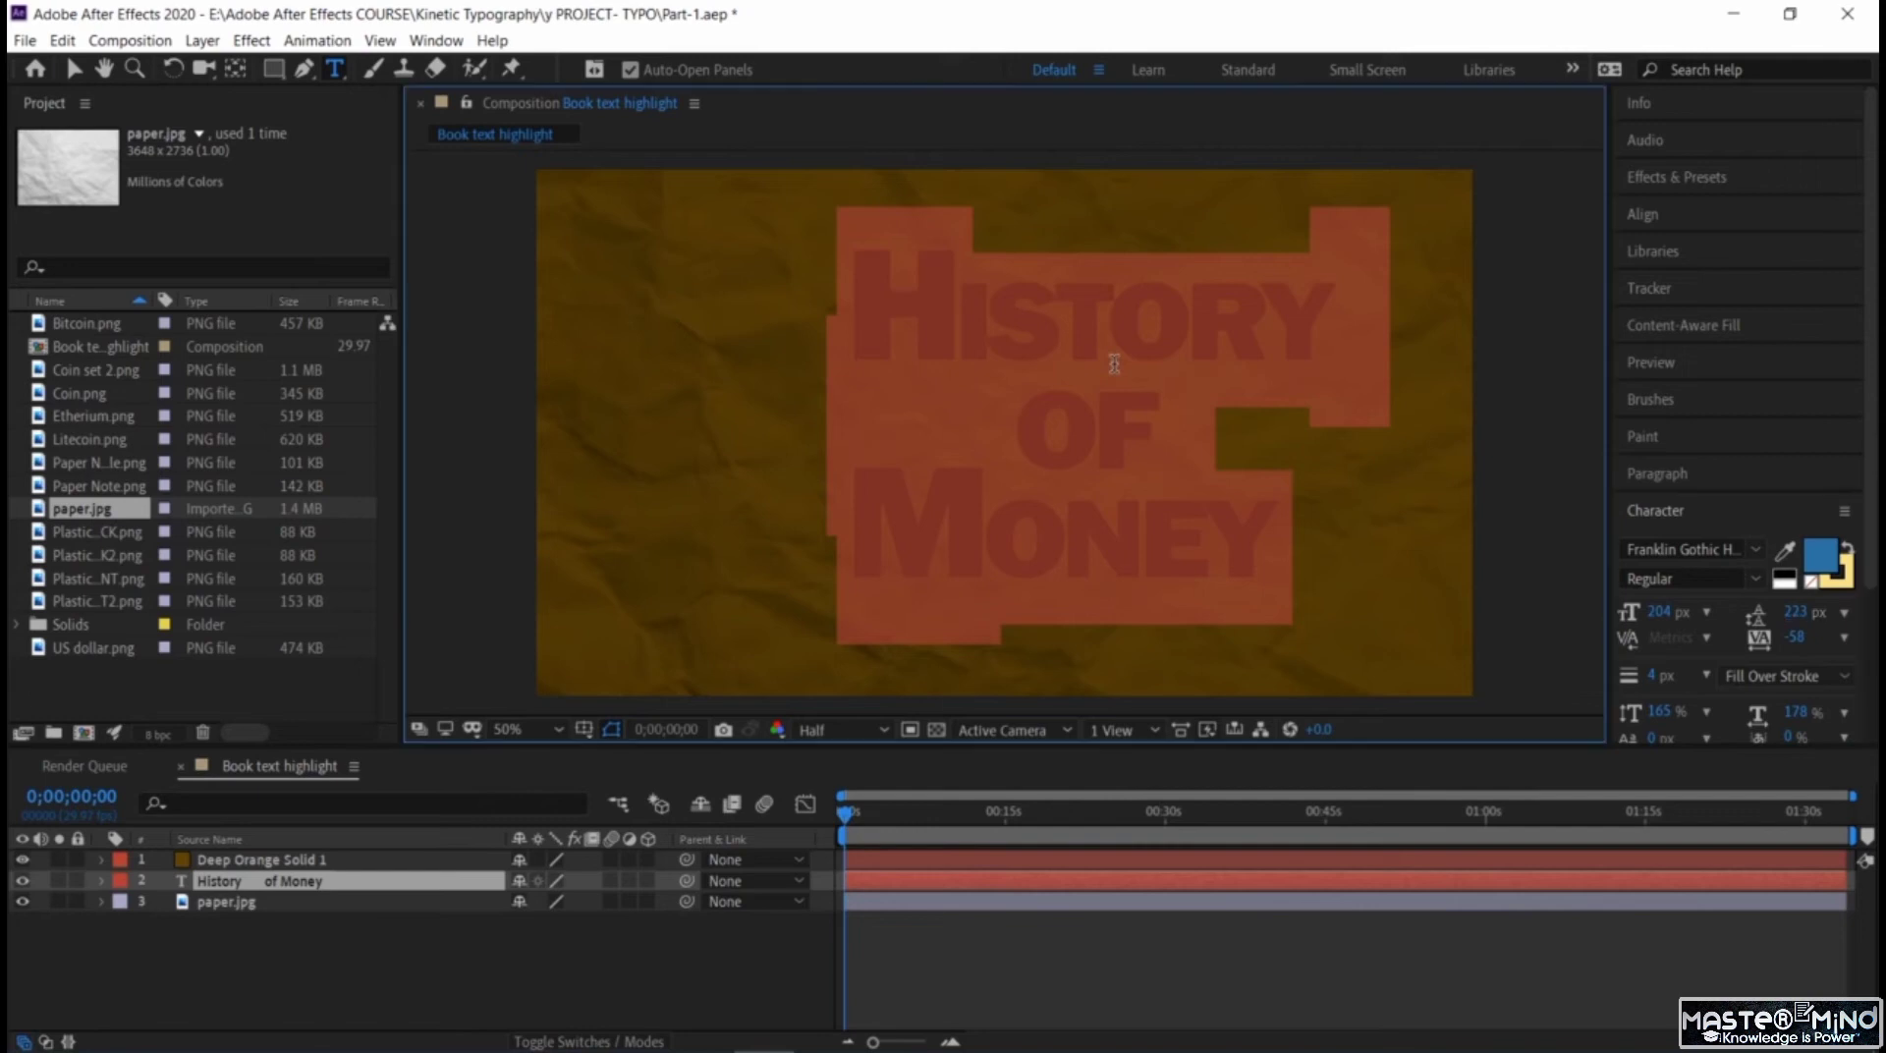
Move the enlarged title to the horizontal middle of the composition and place its anchor point at the centre of the text.
click(74, 69)
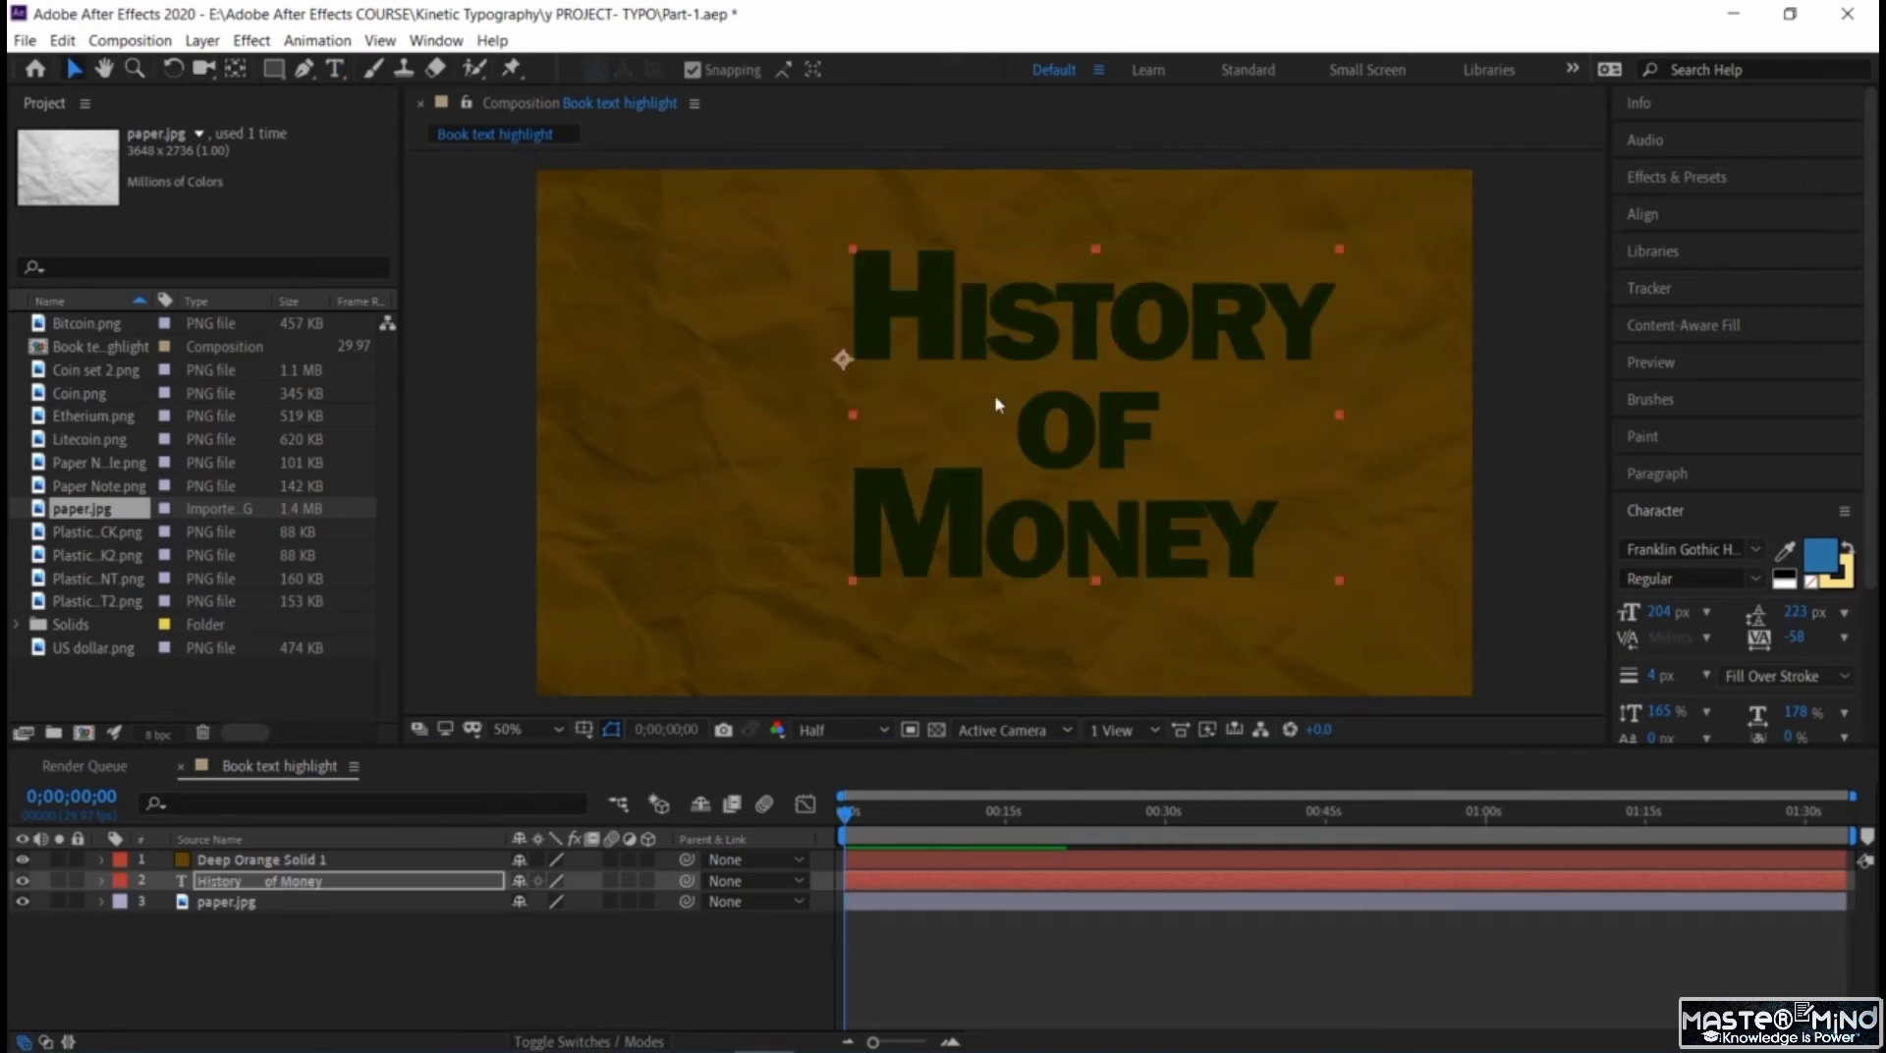
drag(985, 339, 894, 356)
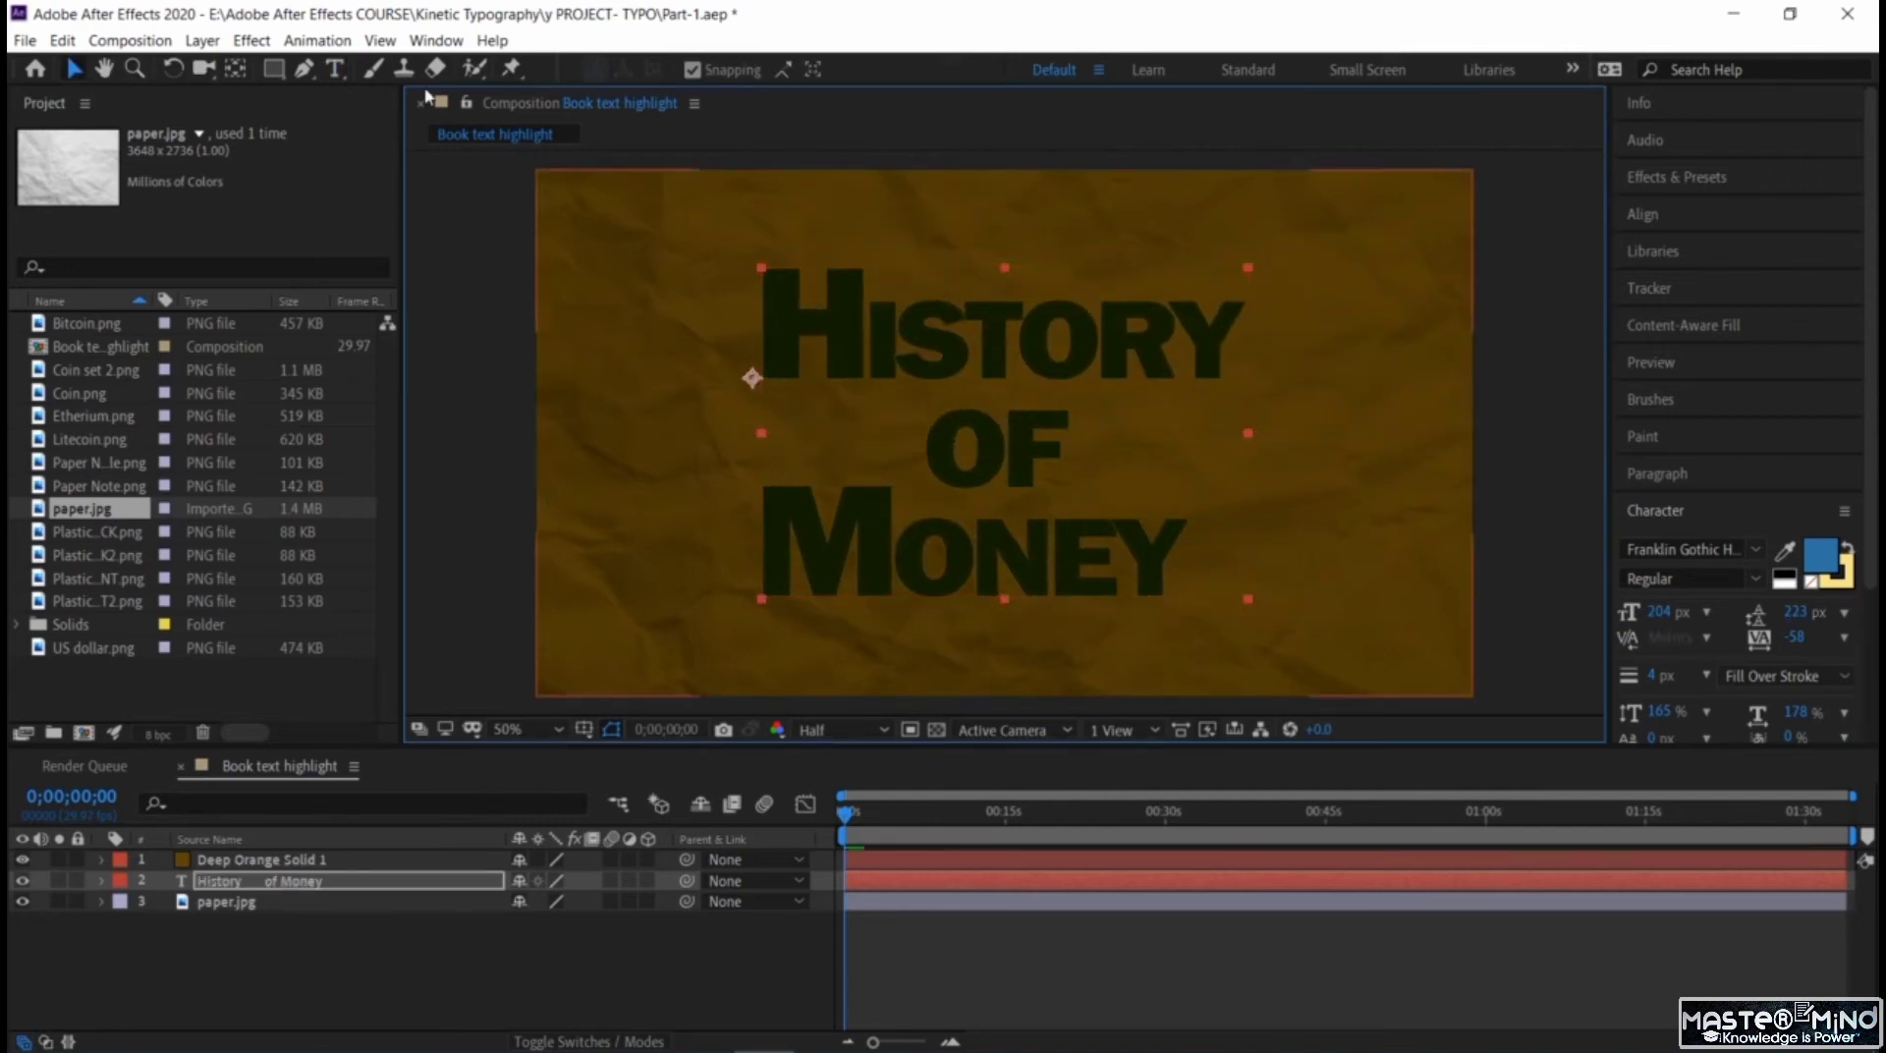
click(235, 69)
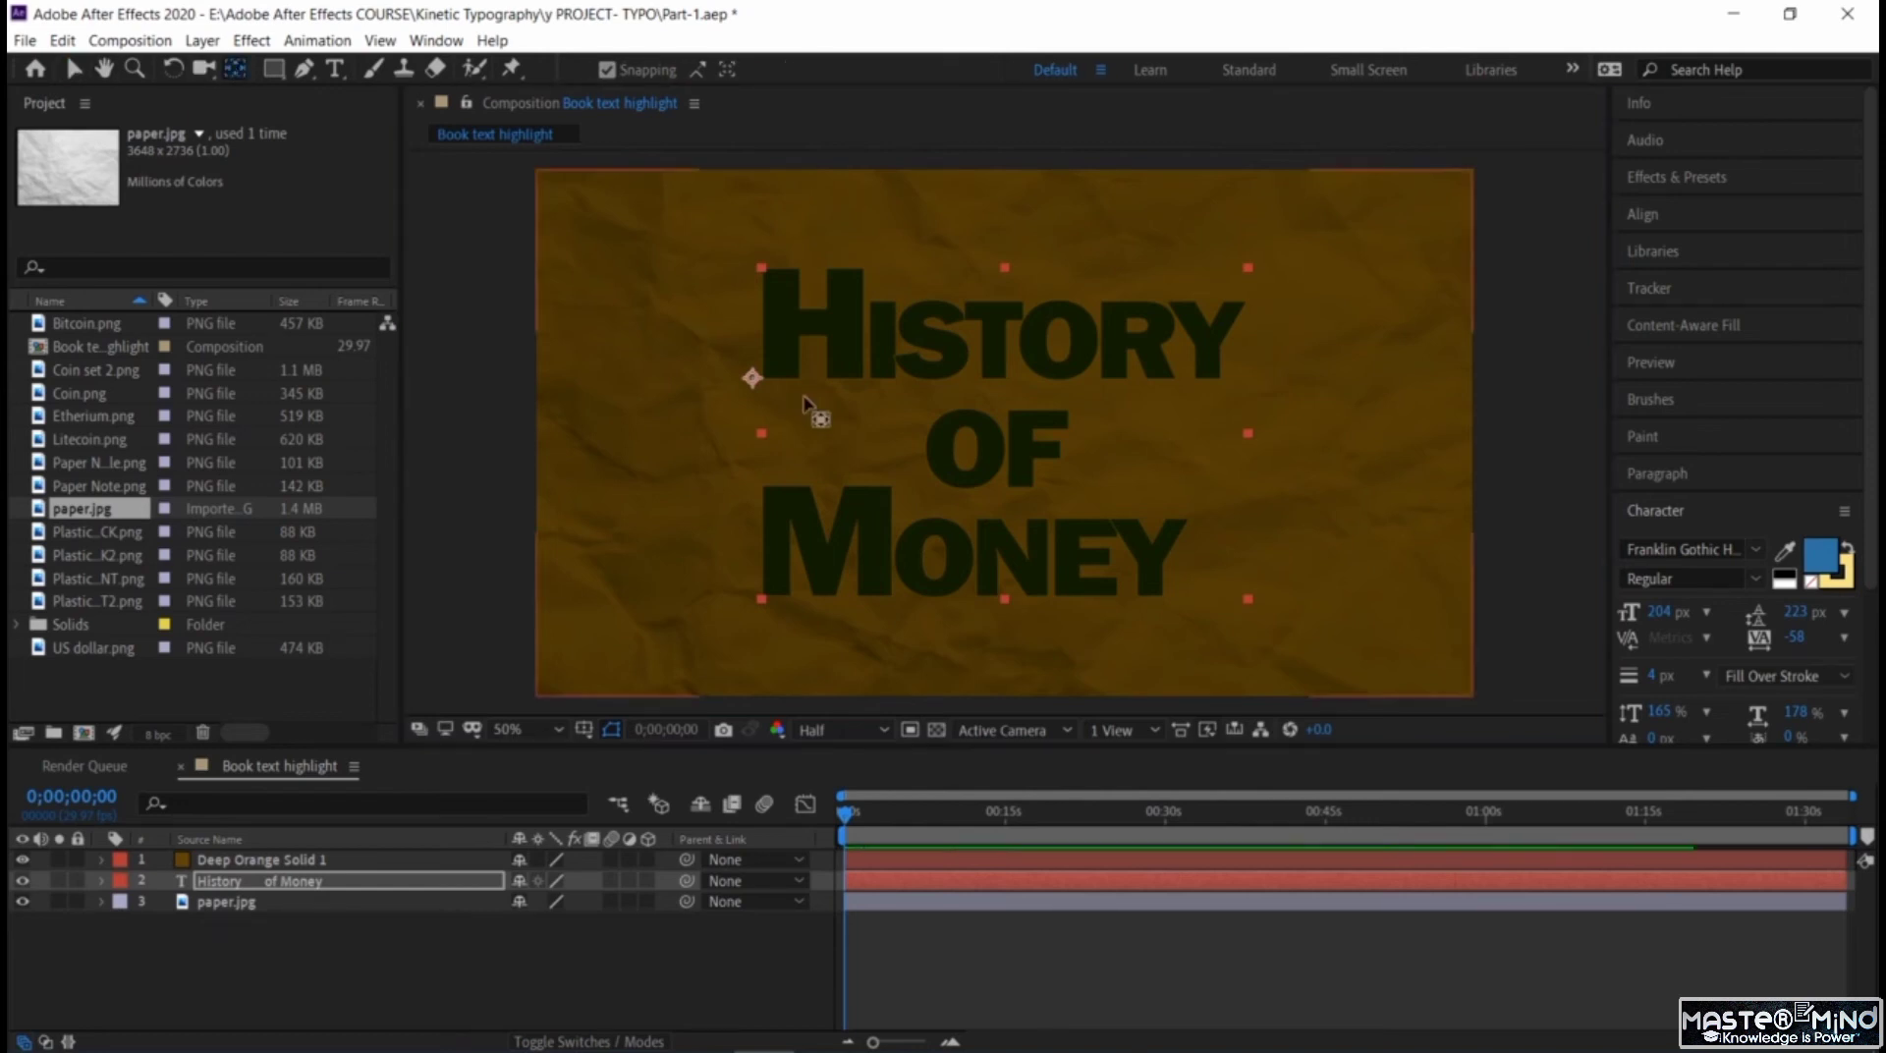
drag(762, 391, 1003, 432)
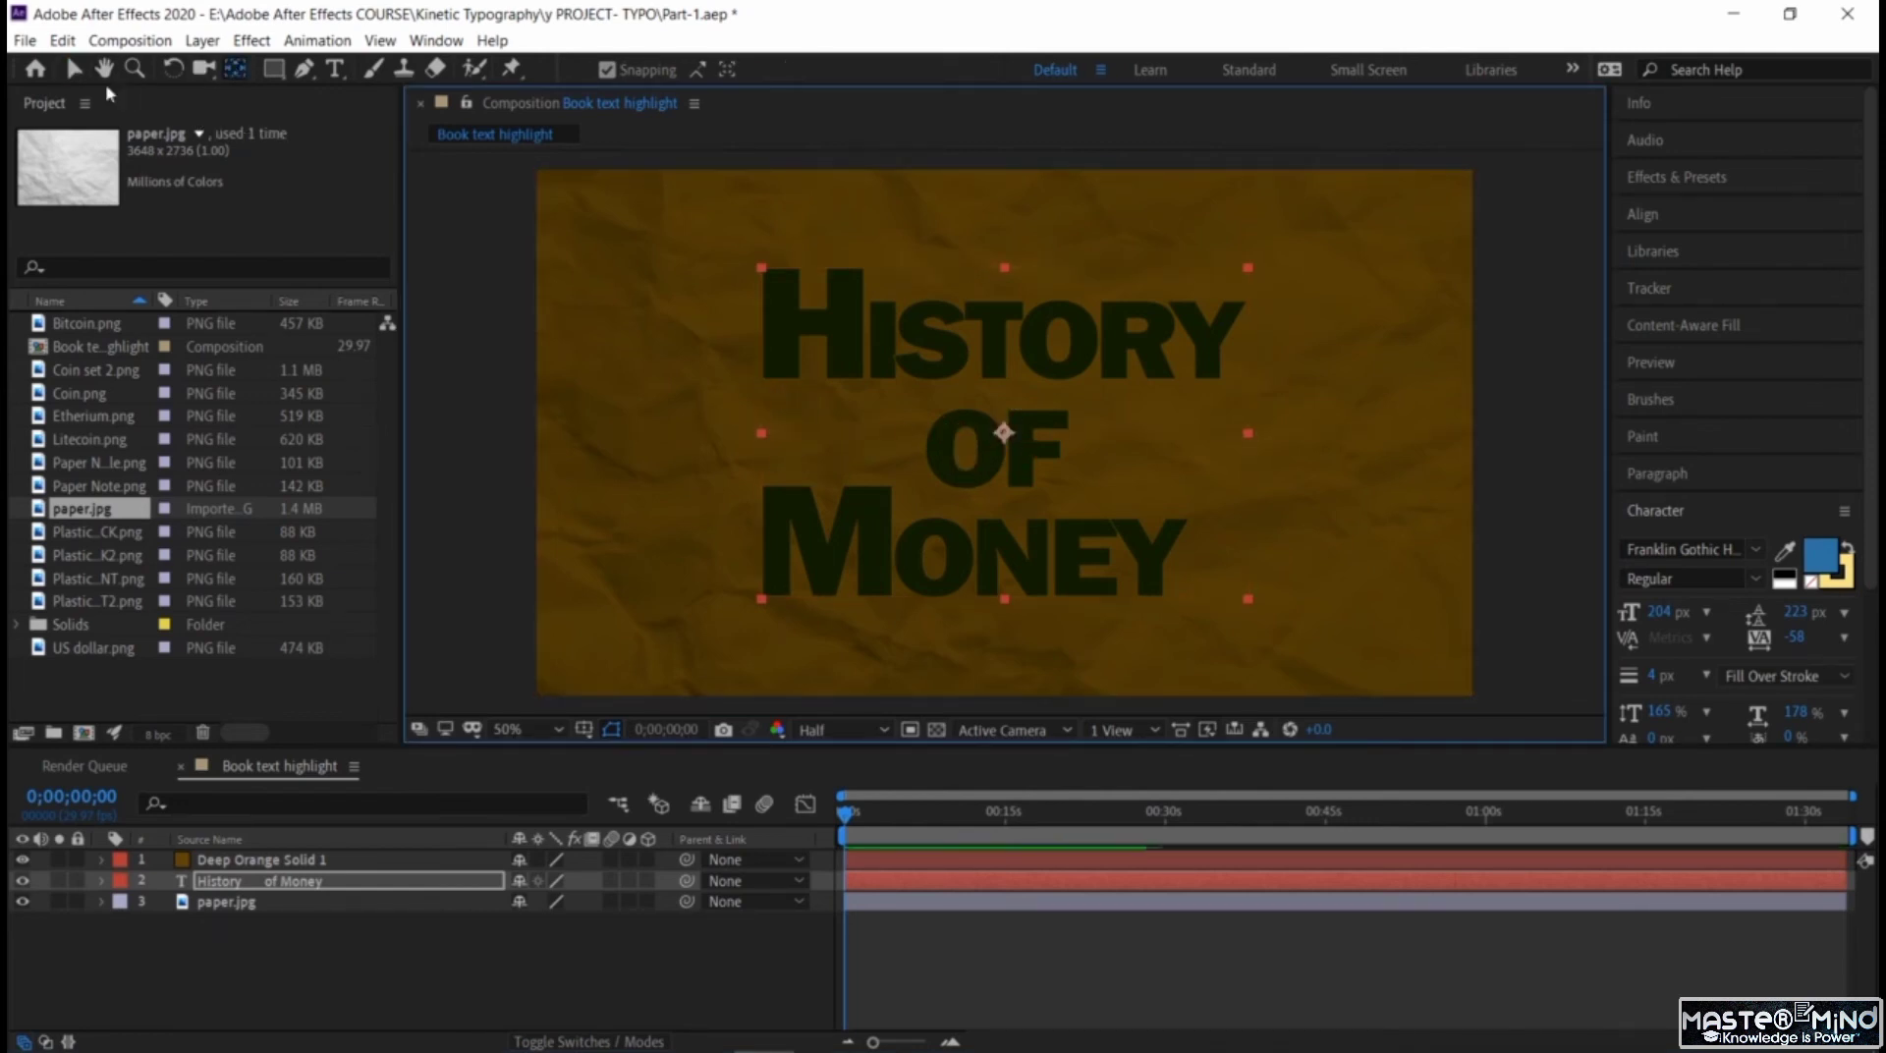
click(76, 77)
Select all the title text and open its fill colour, accepting it without a change.
key(ctrl+t)
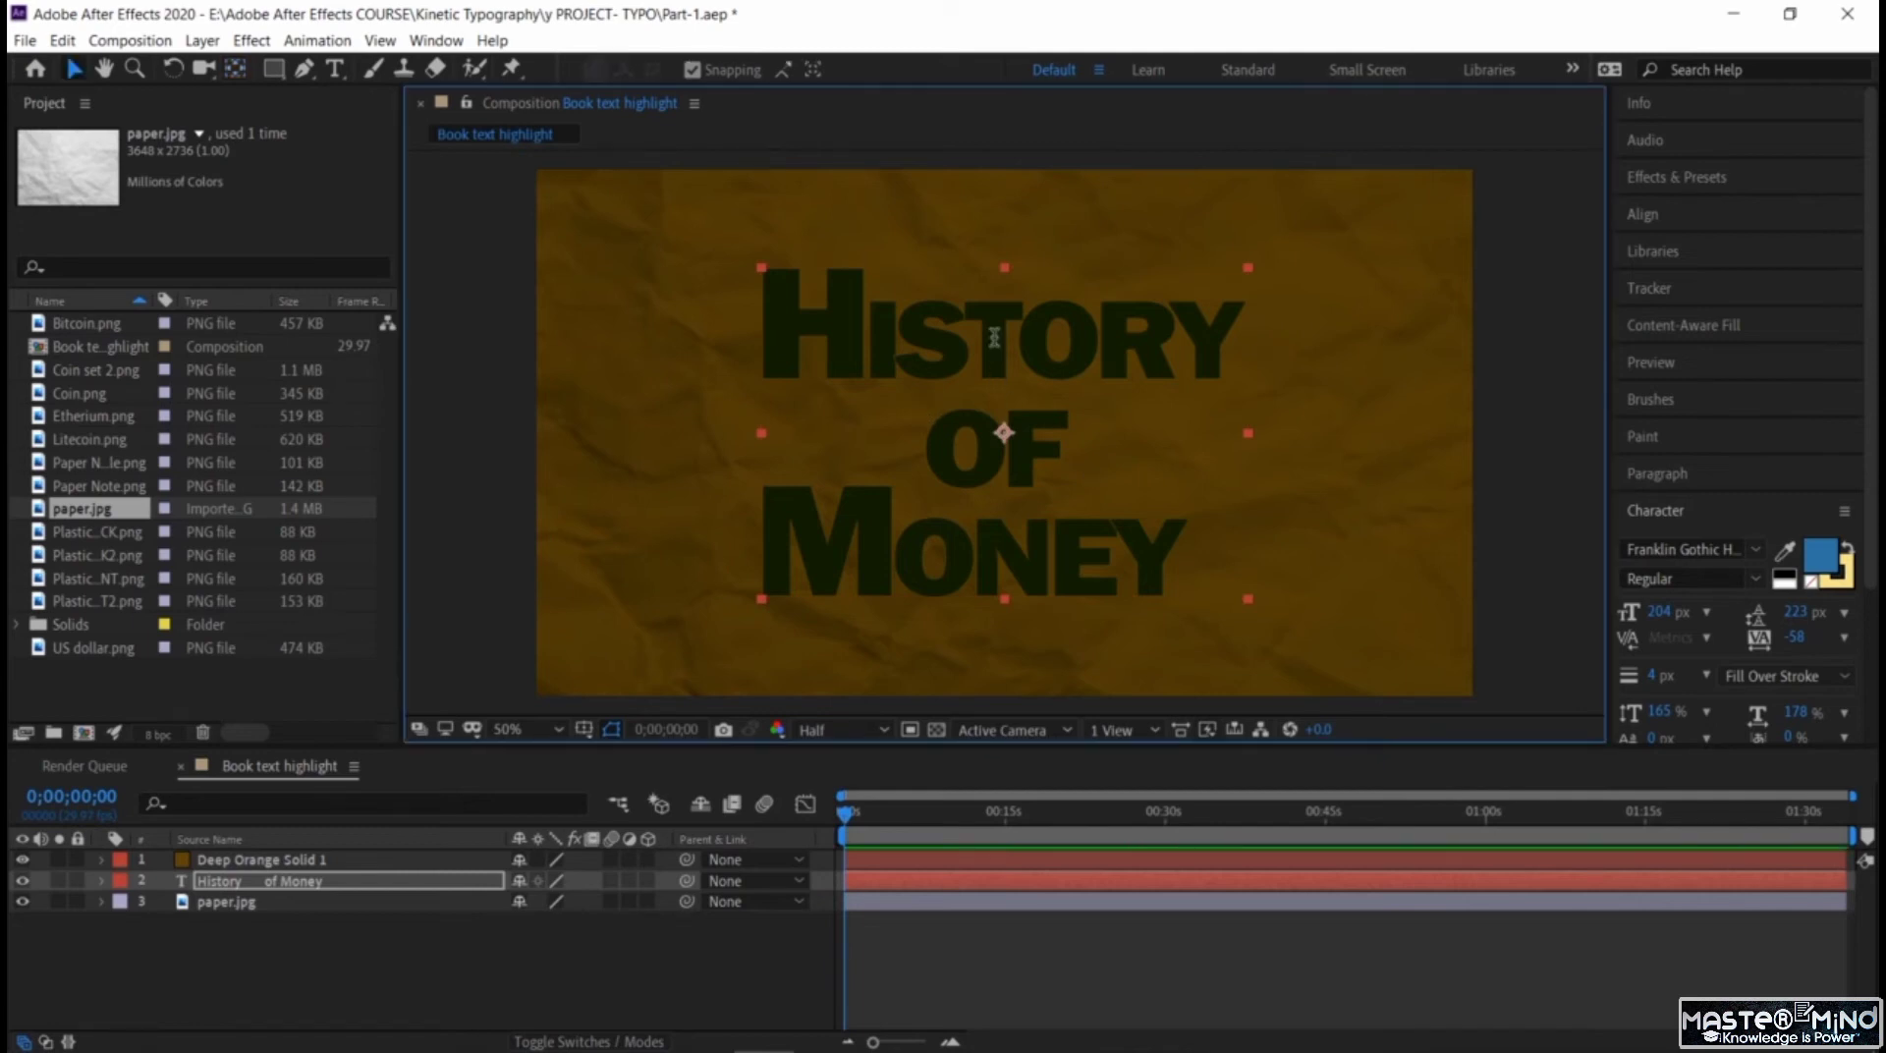
double_click(994, 337)
click(994, 337)
click(994, 337)
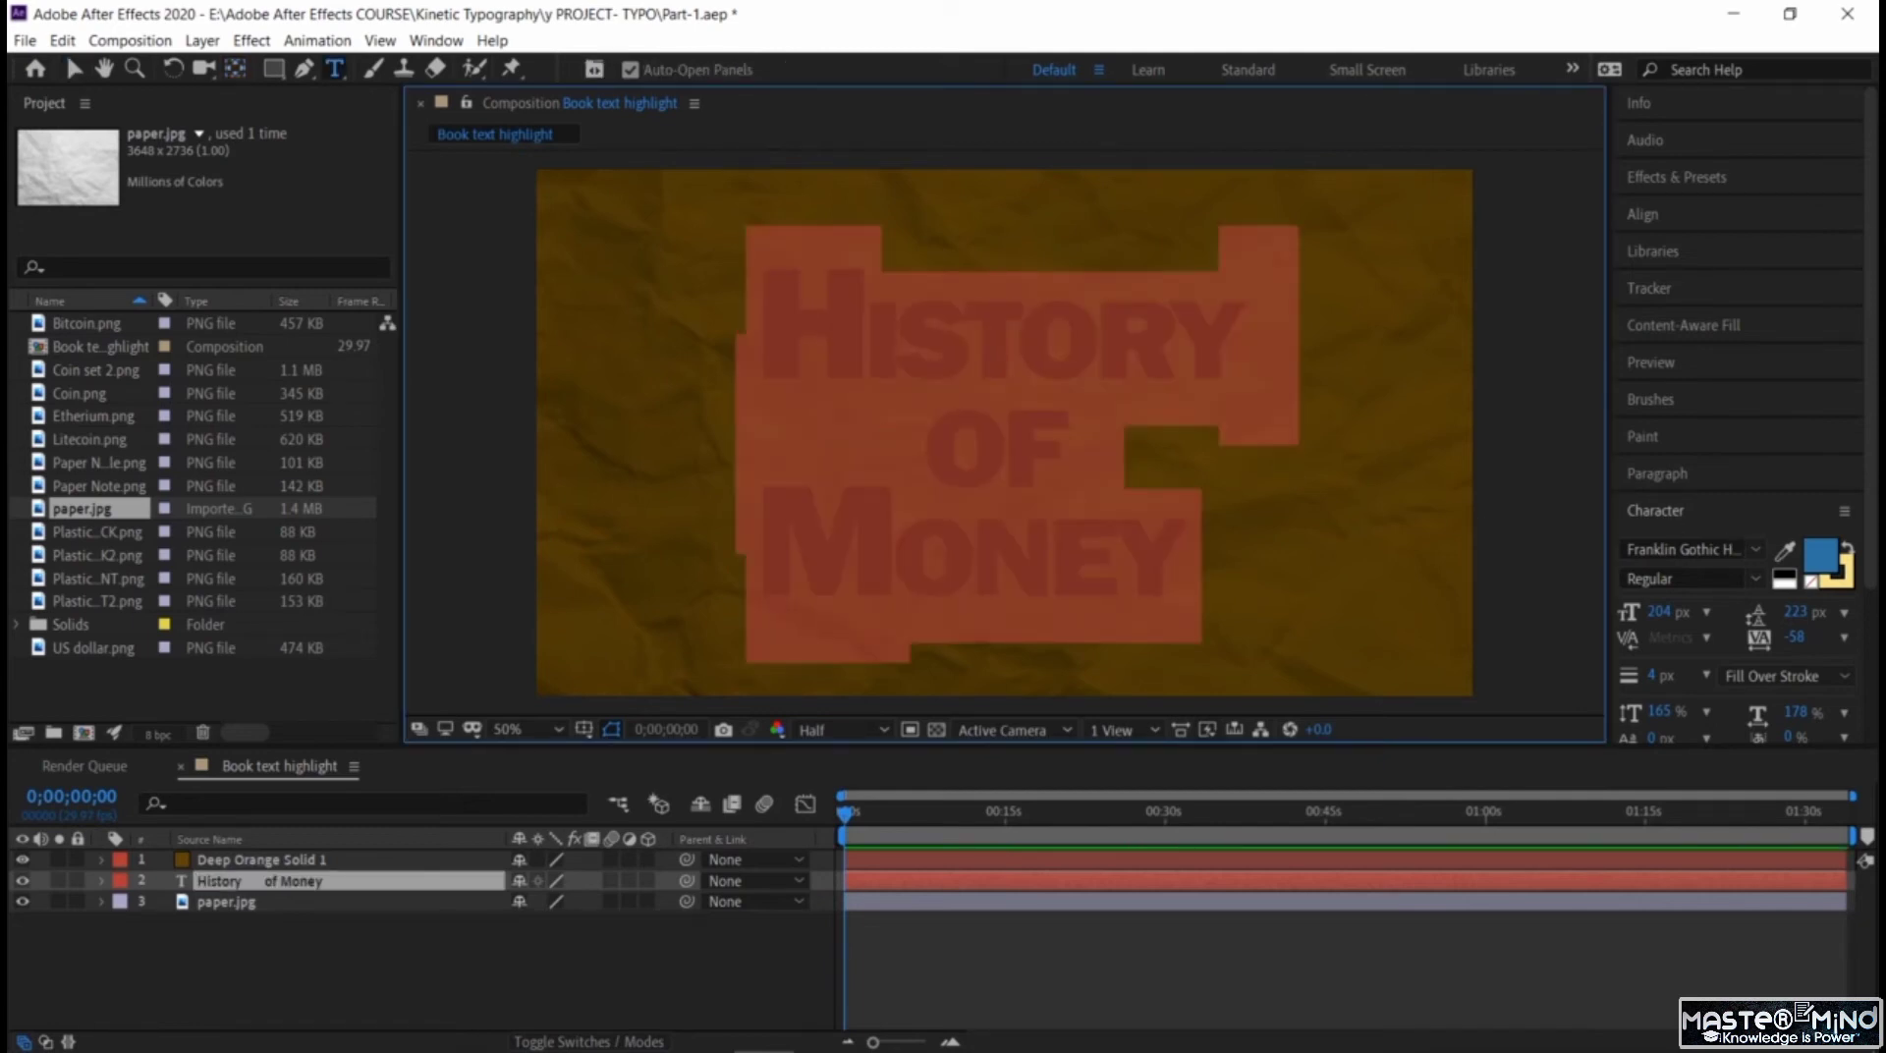
click(1819, 568)
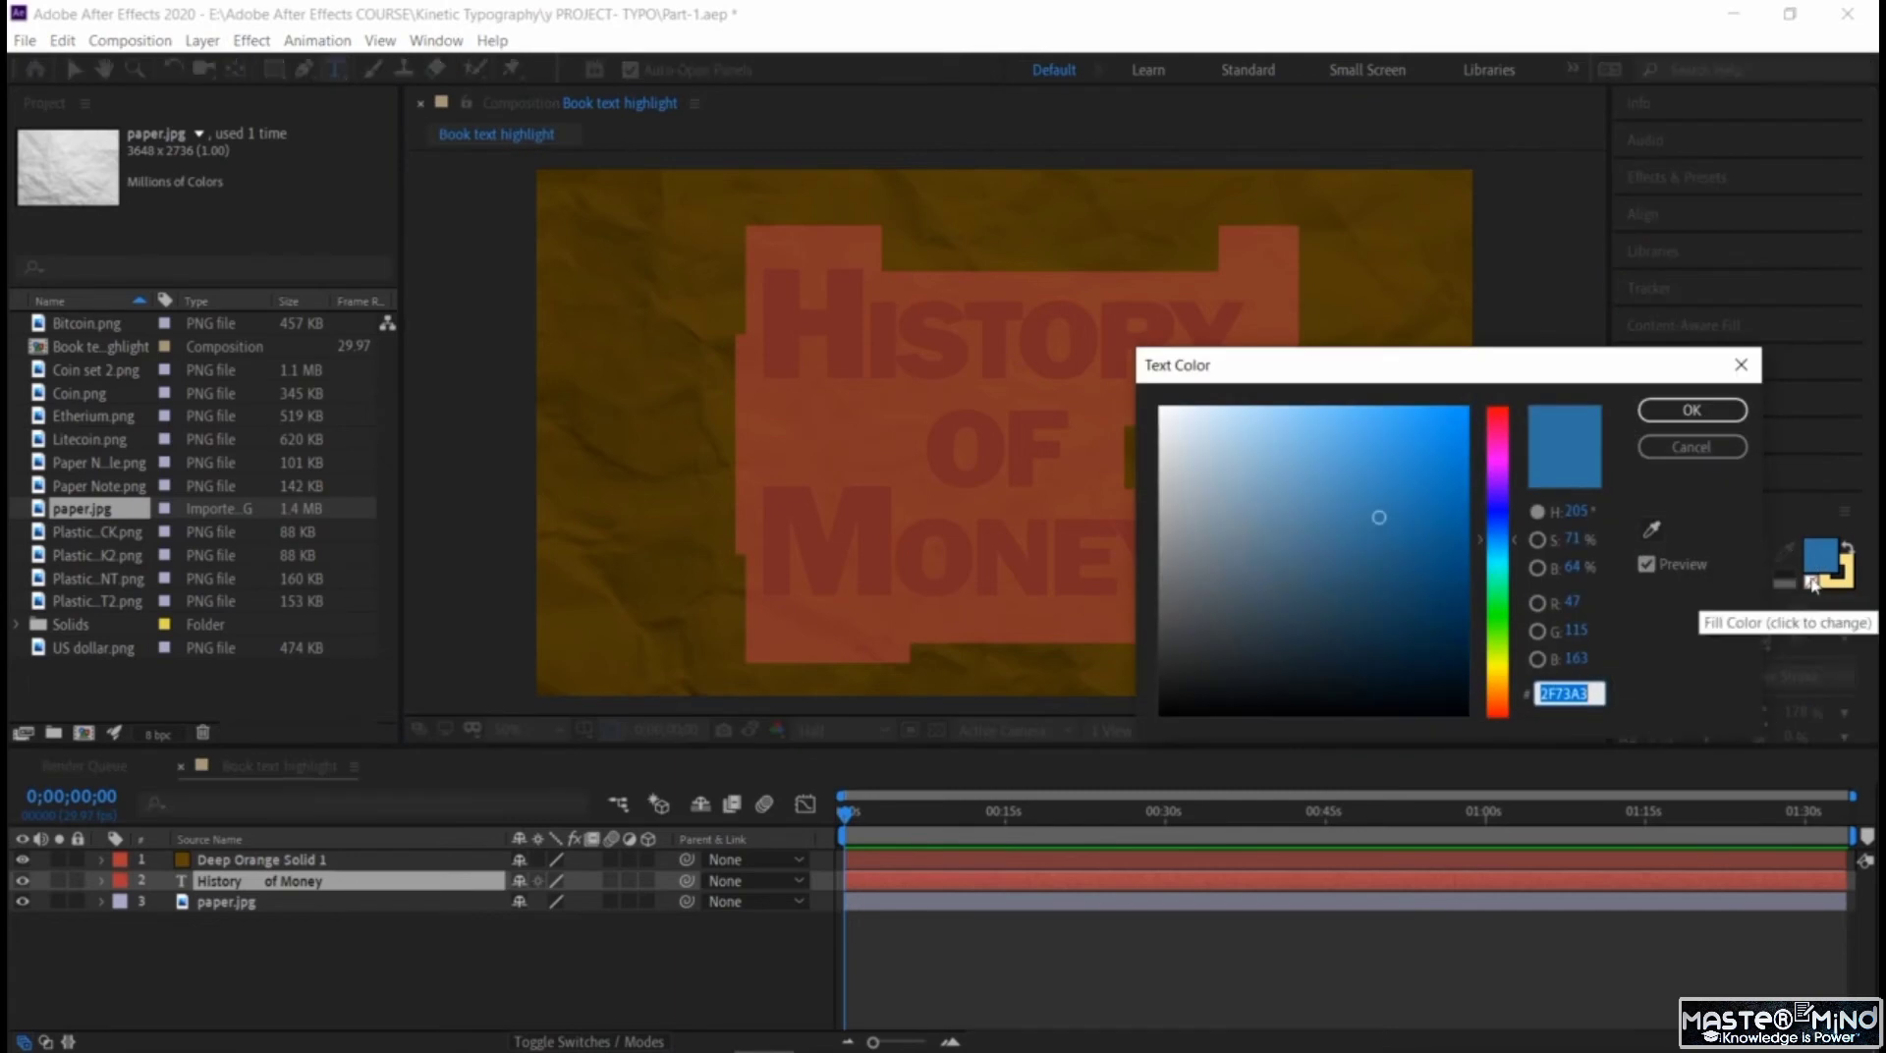
click(1692, 409)
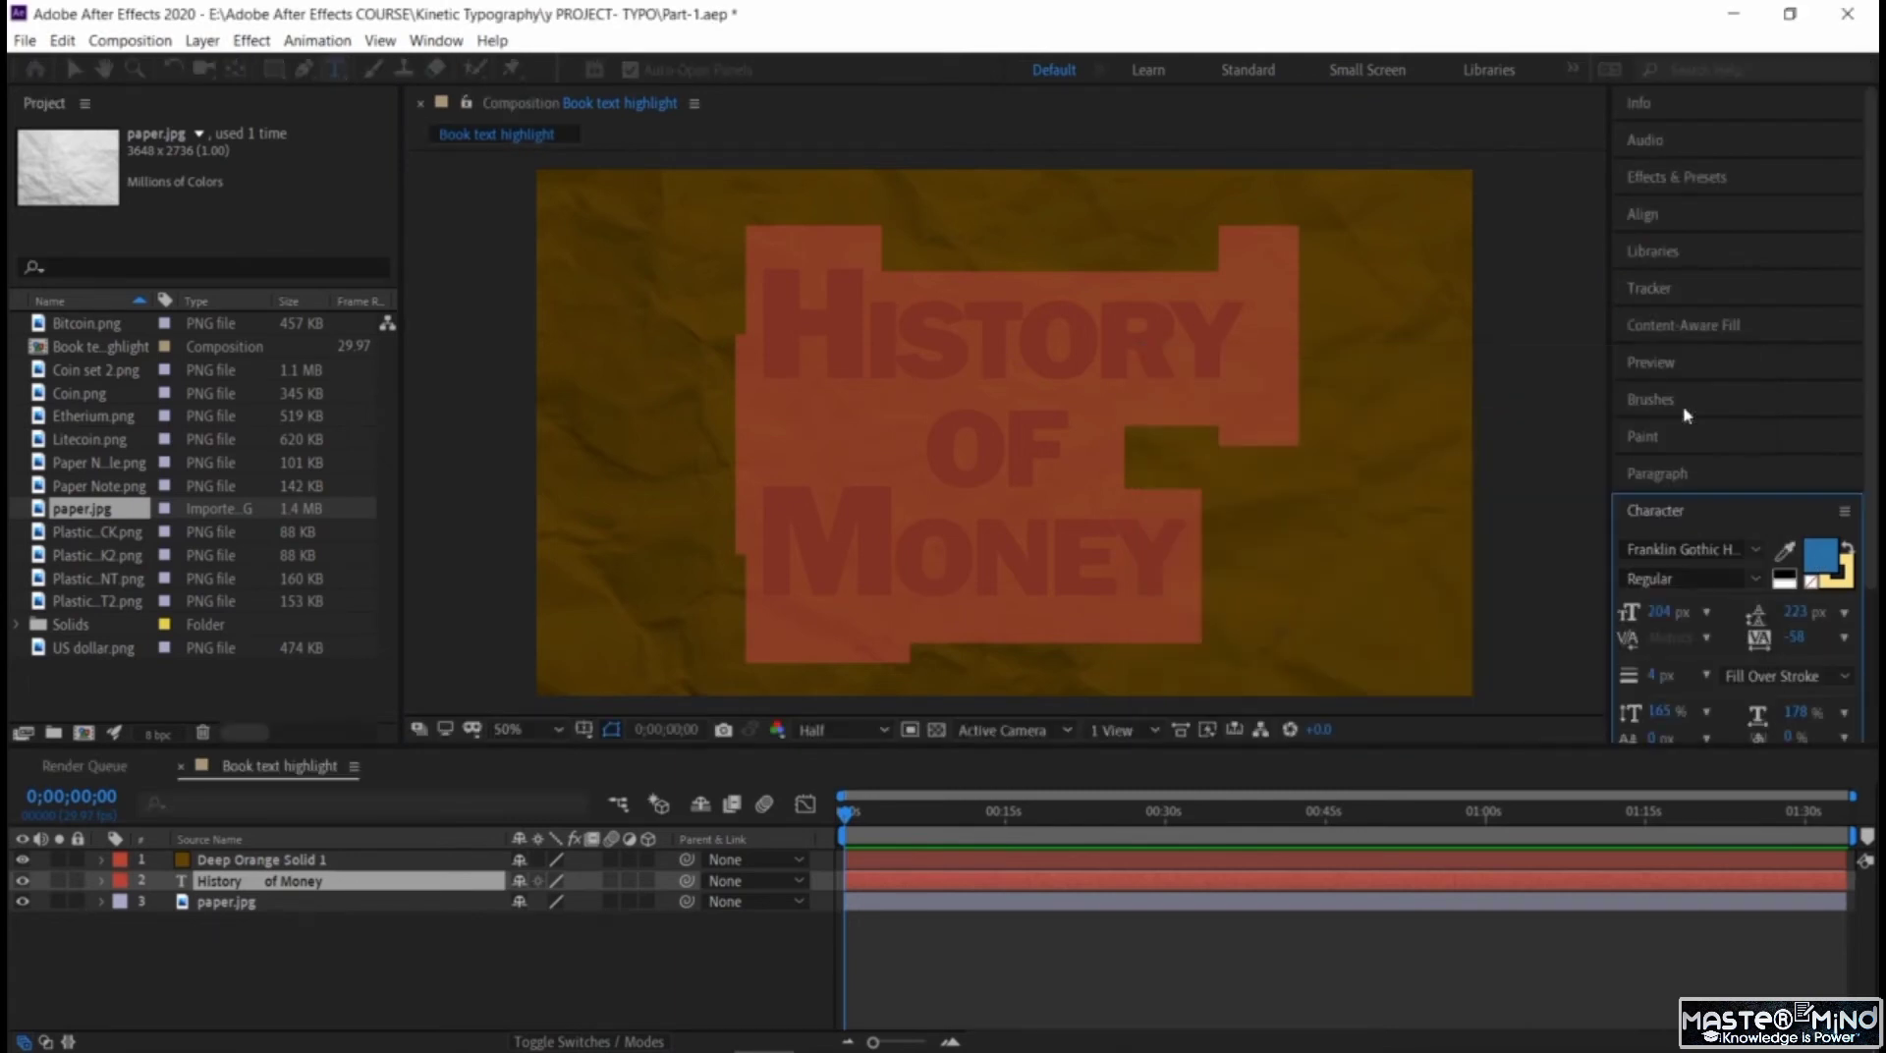
Try removing the fill and the stroke from the selected title text in turn.
click(1812, 582)
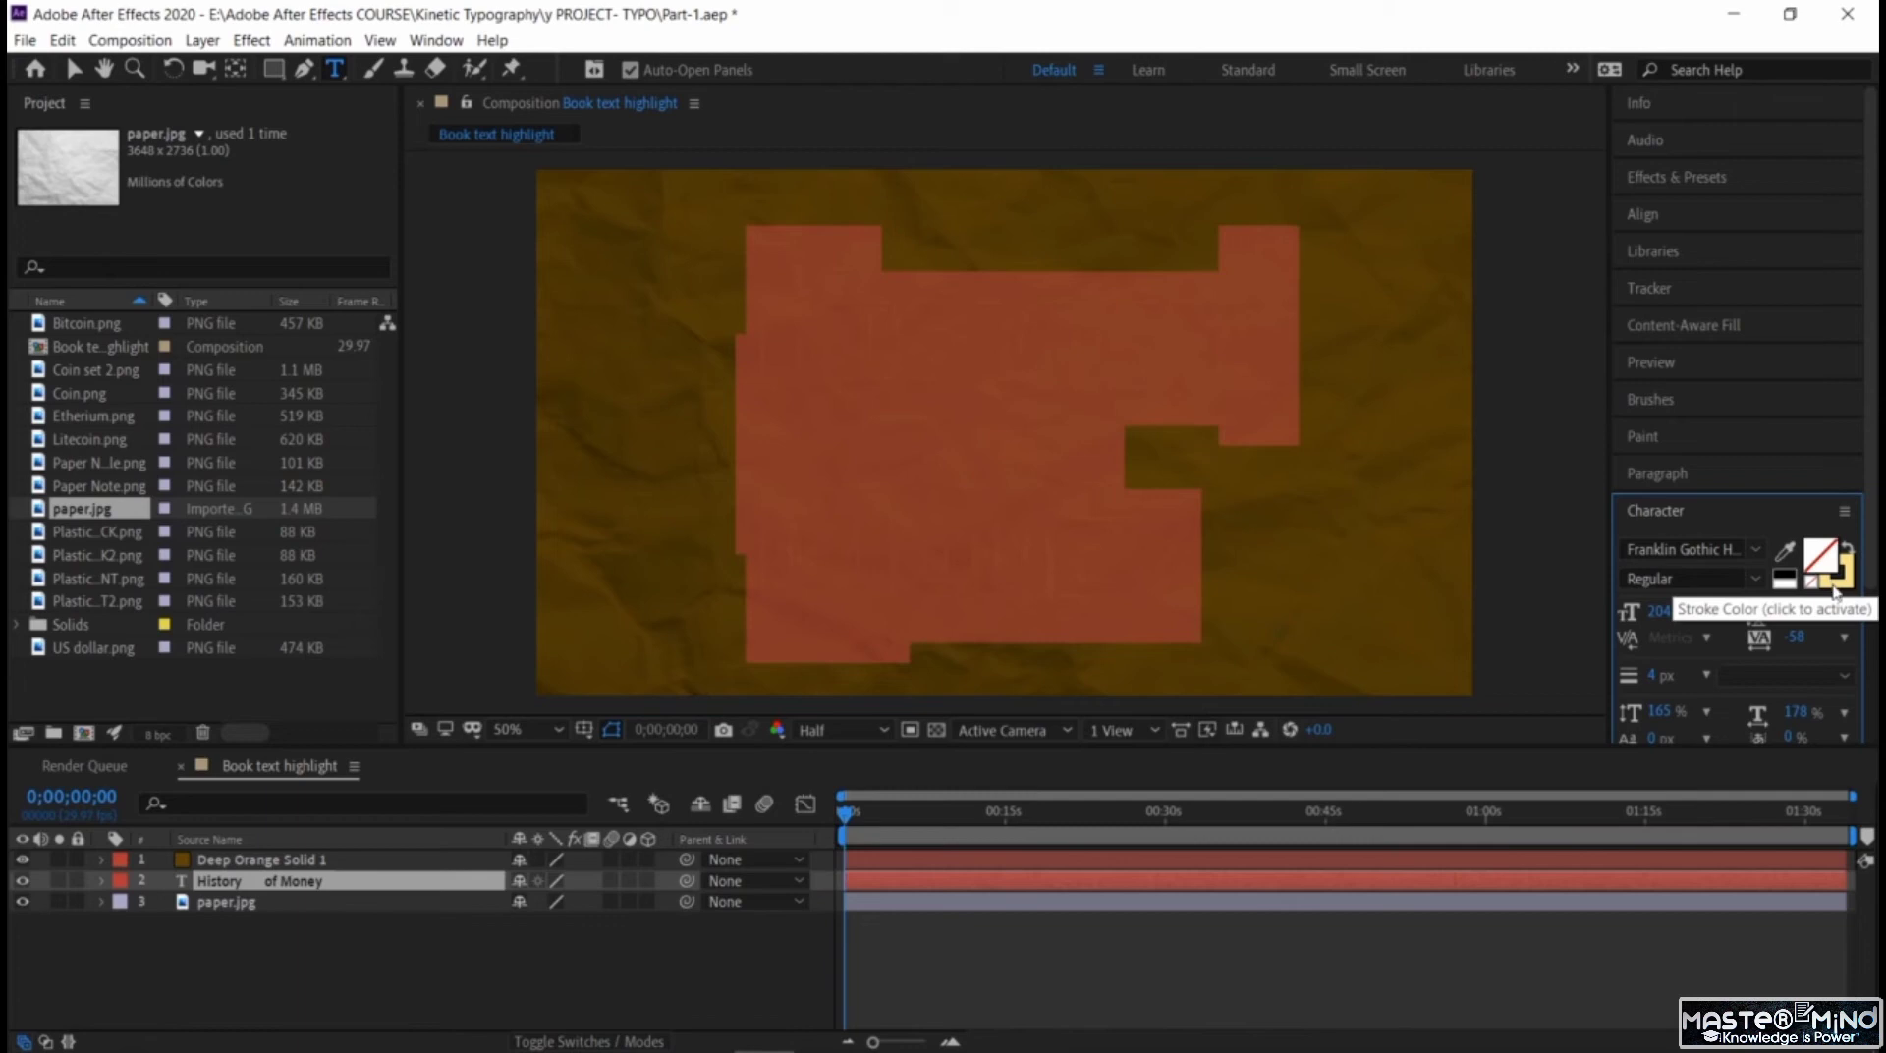
click(1833, 588)
click(1811, 584)
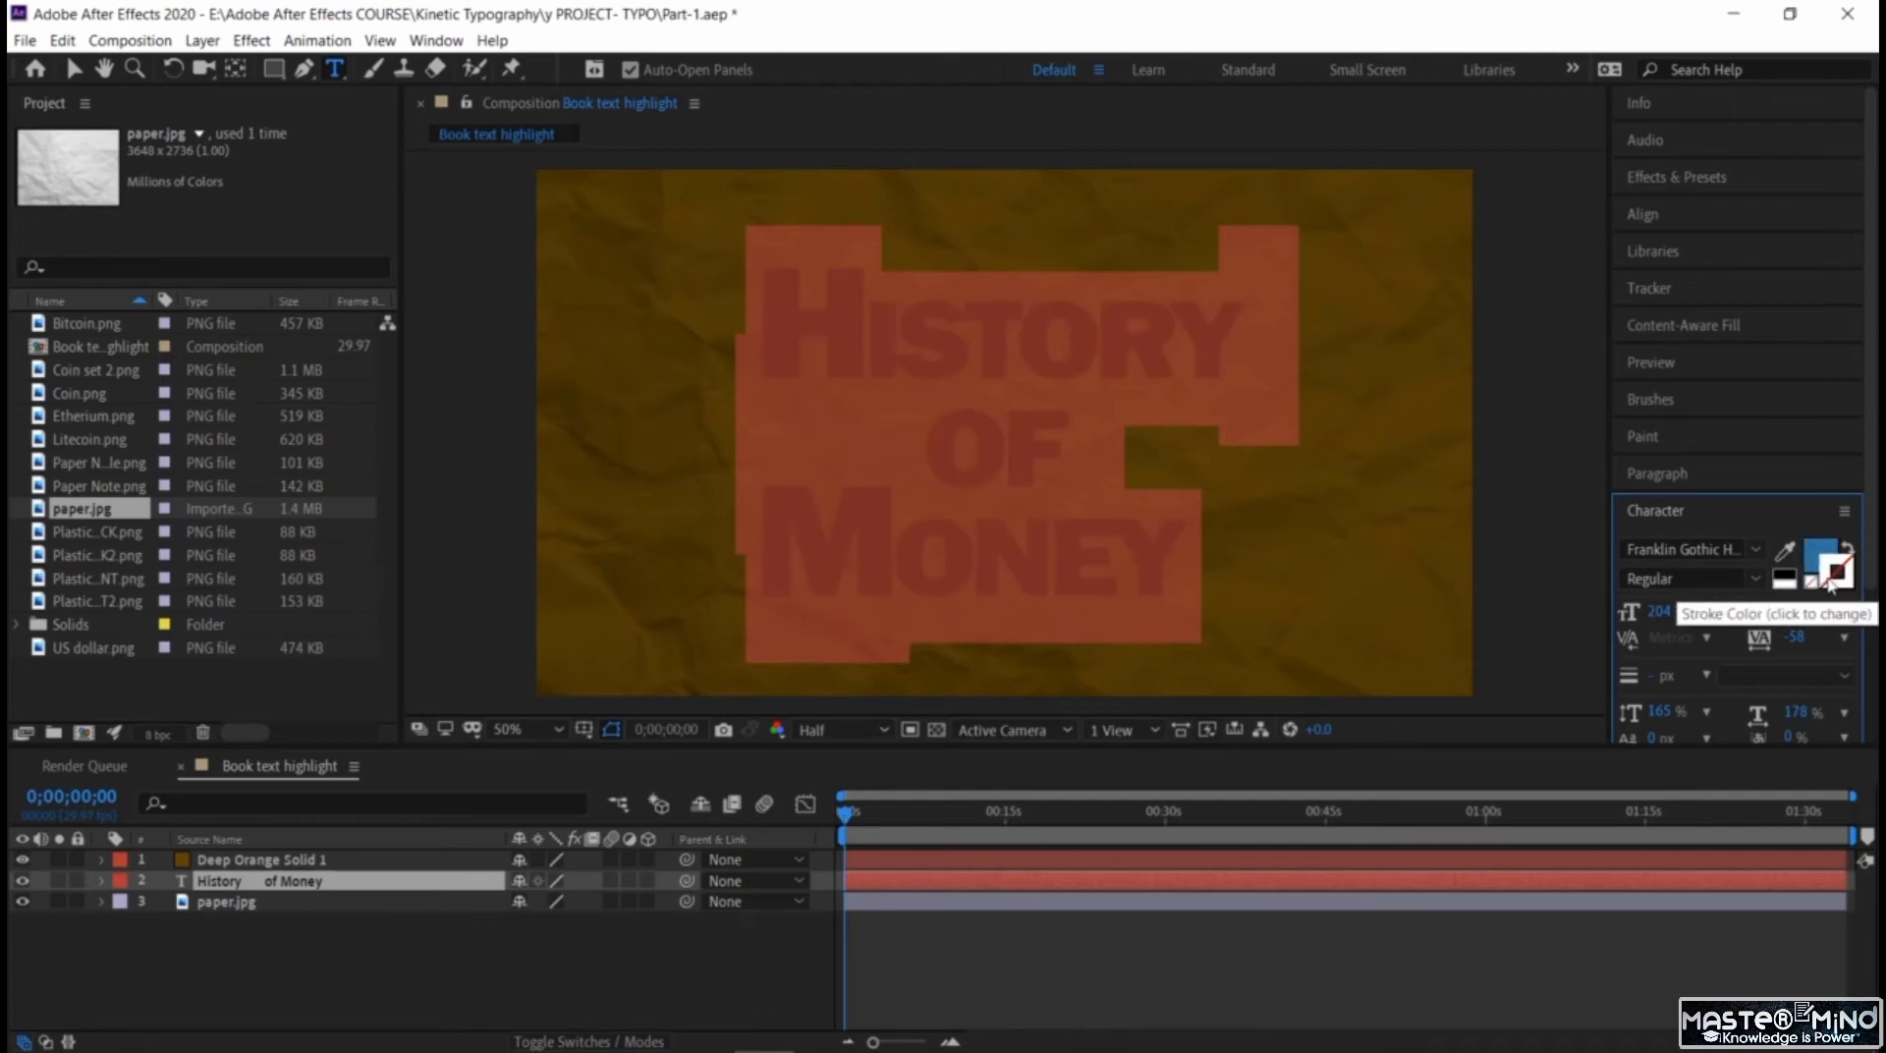
click(1820, 552)
click(1814, 589)
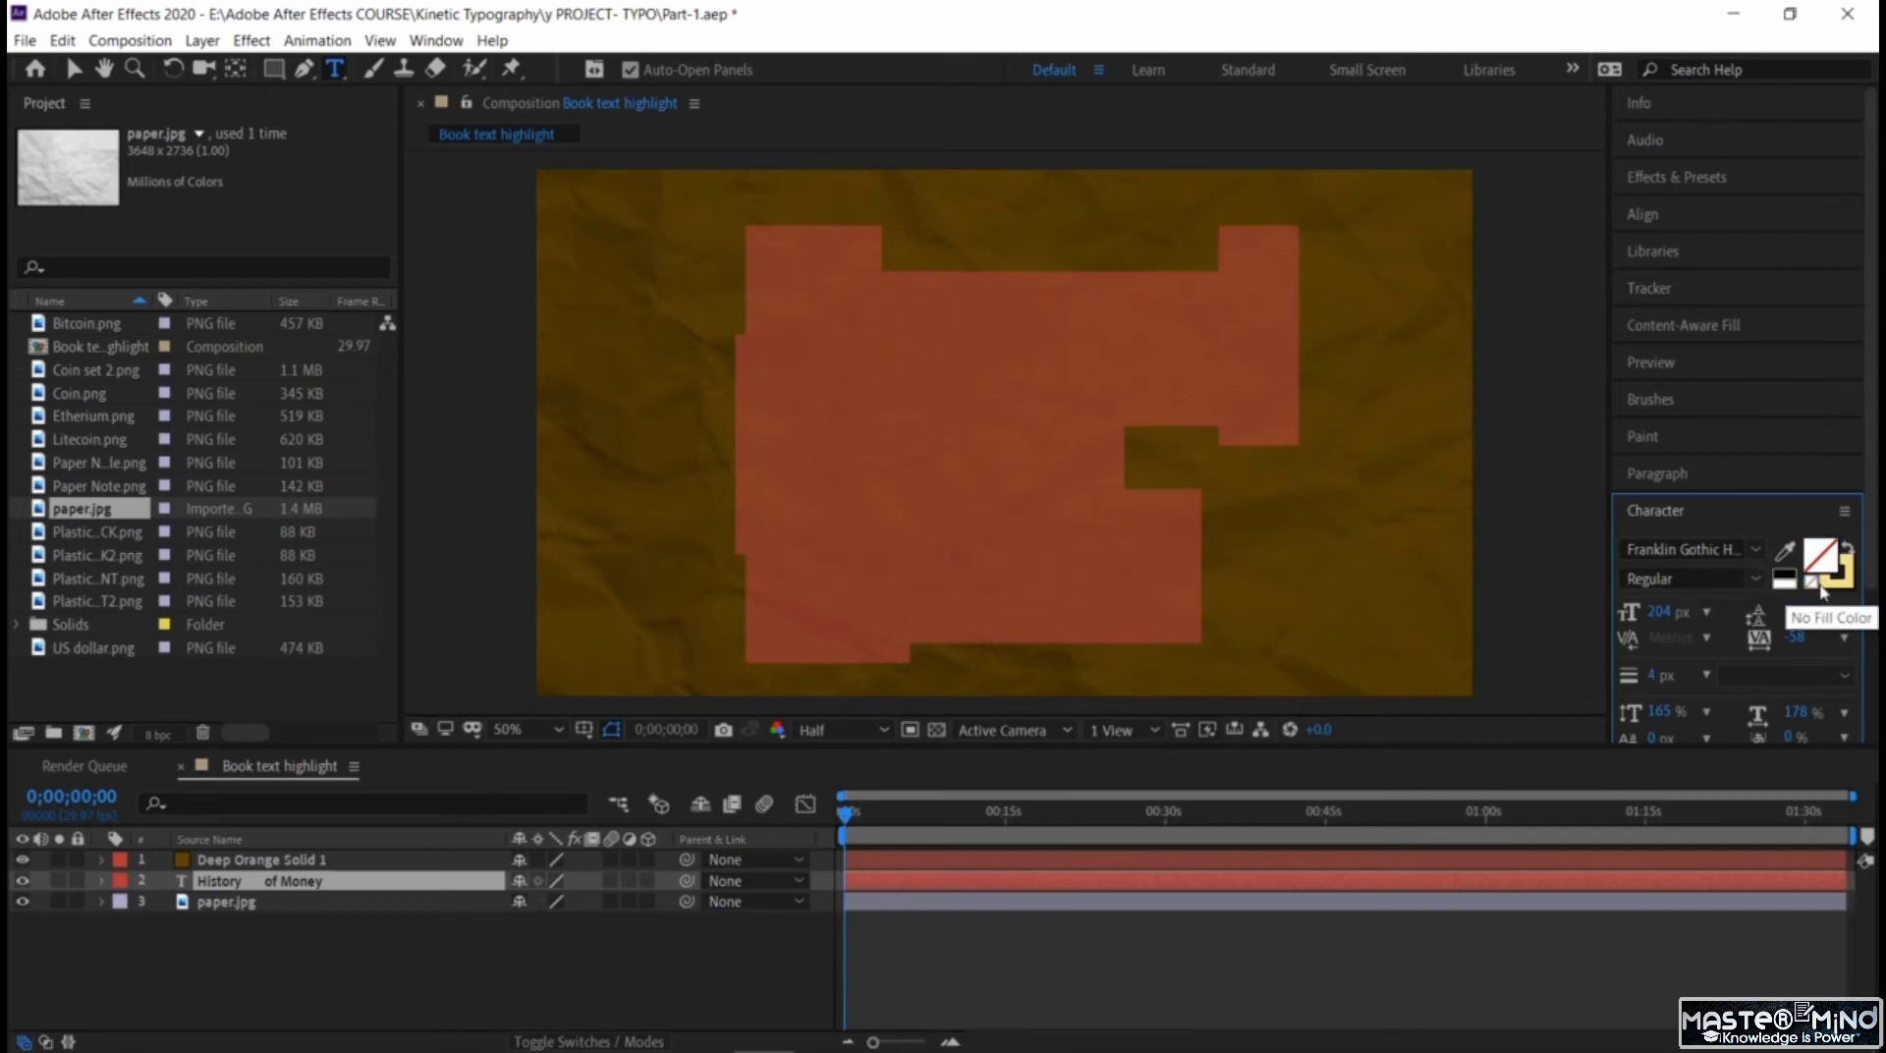
click(1829, 589)
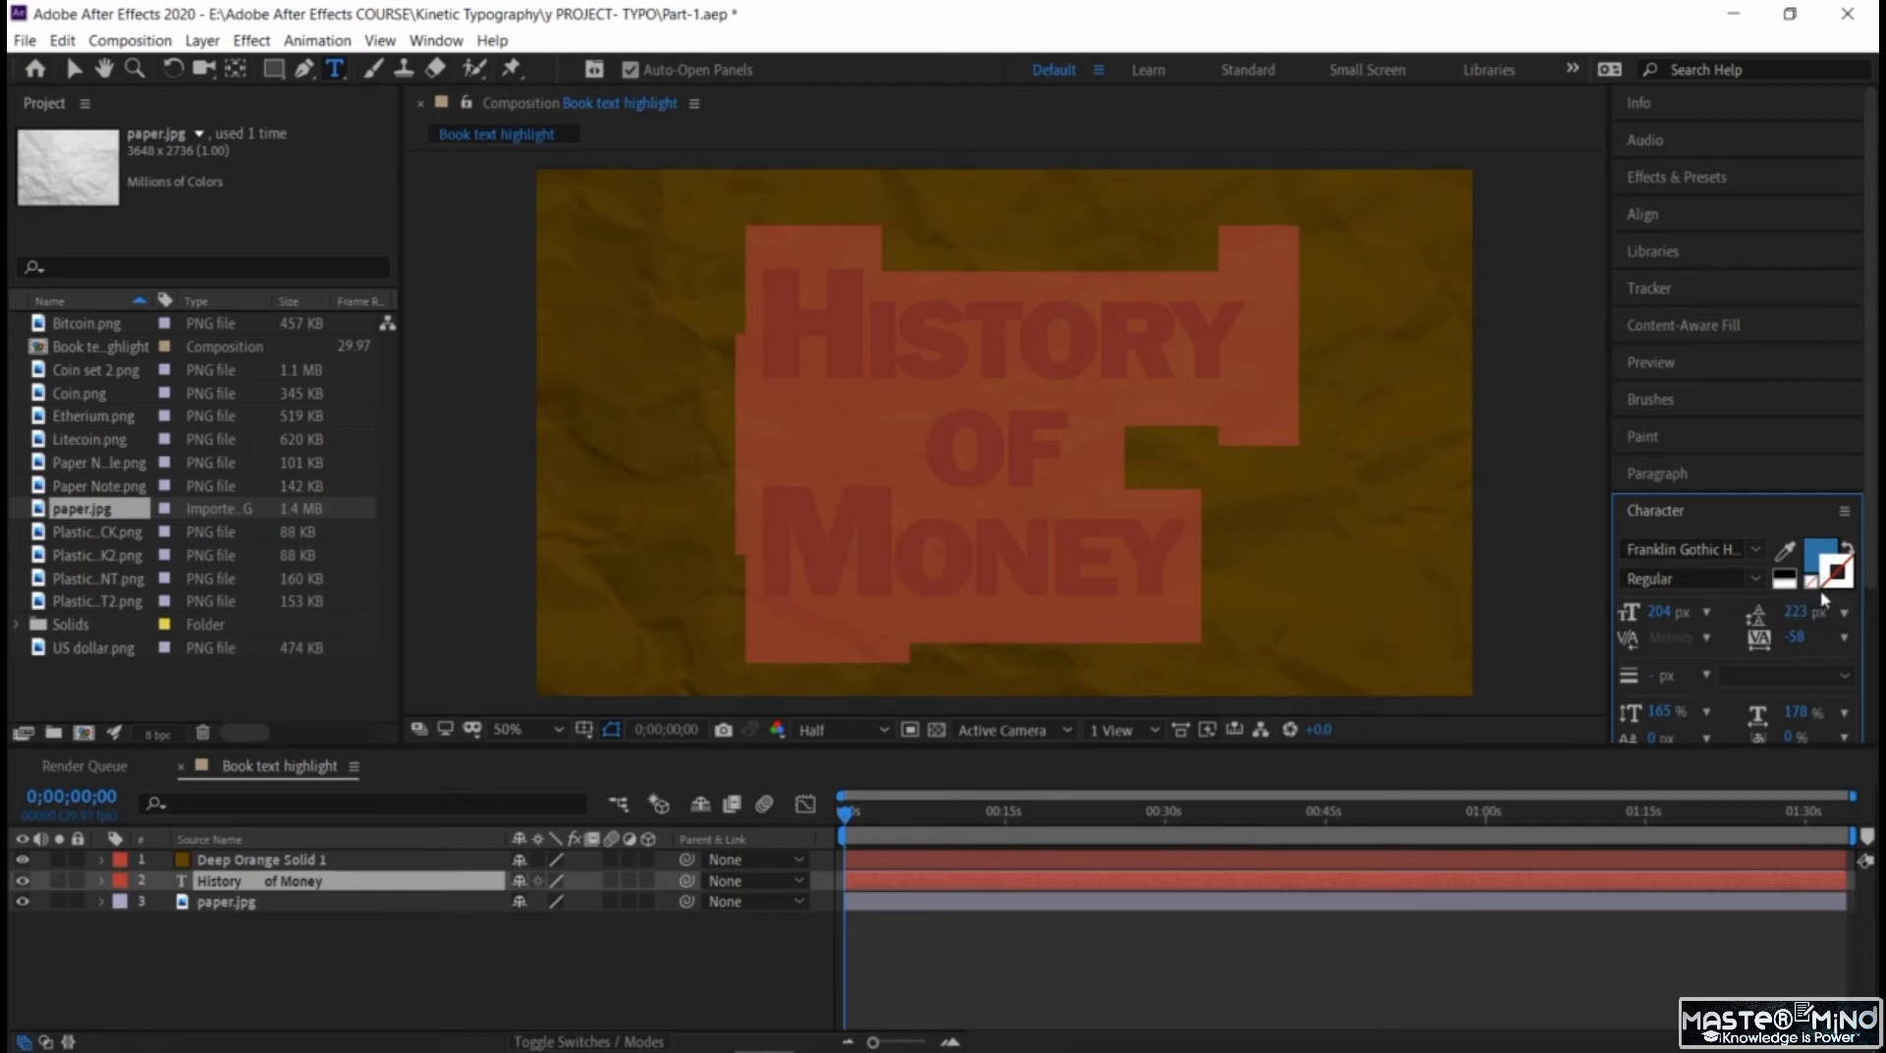
Set the title text's stroke colour to the yellow DCC22E.
click(1822, 587)
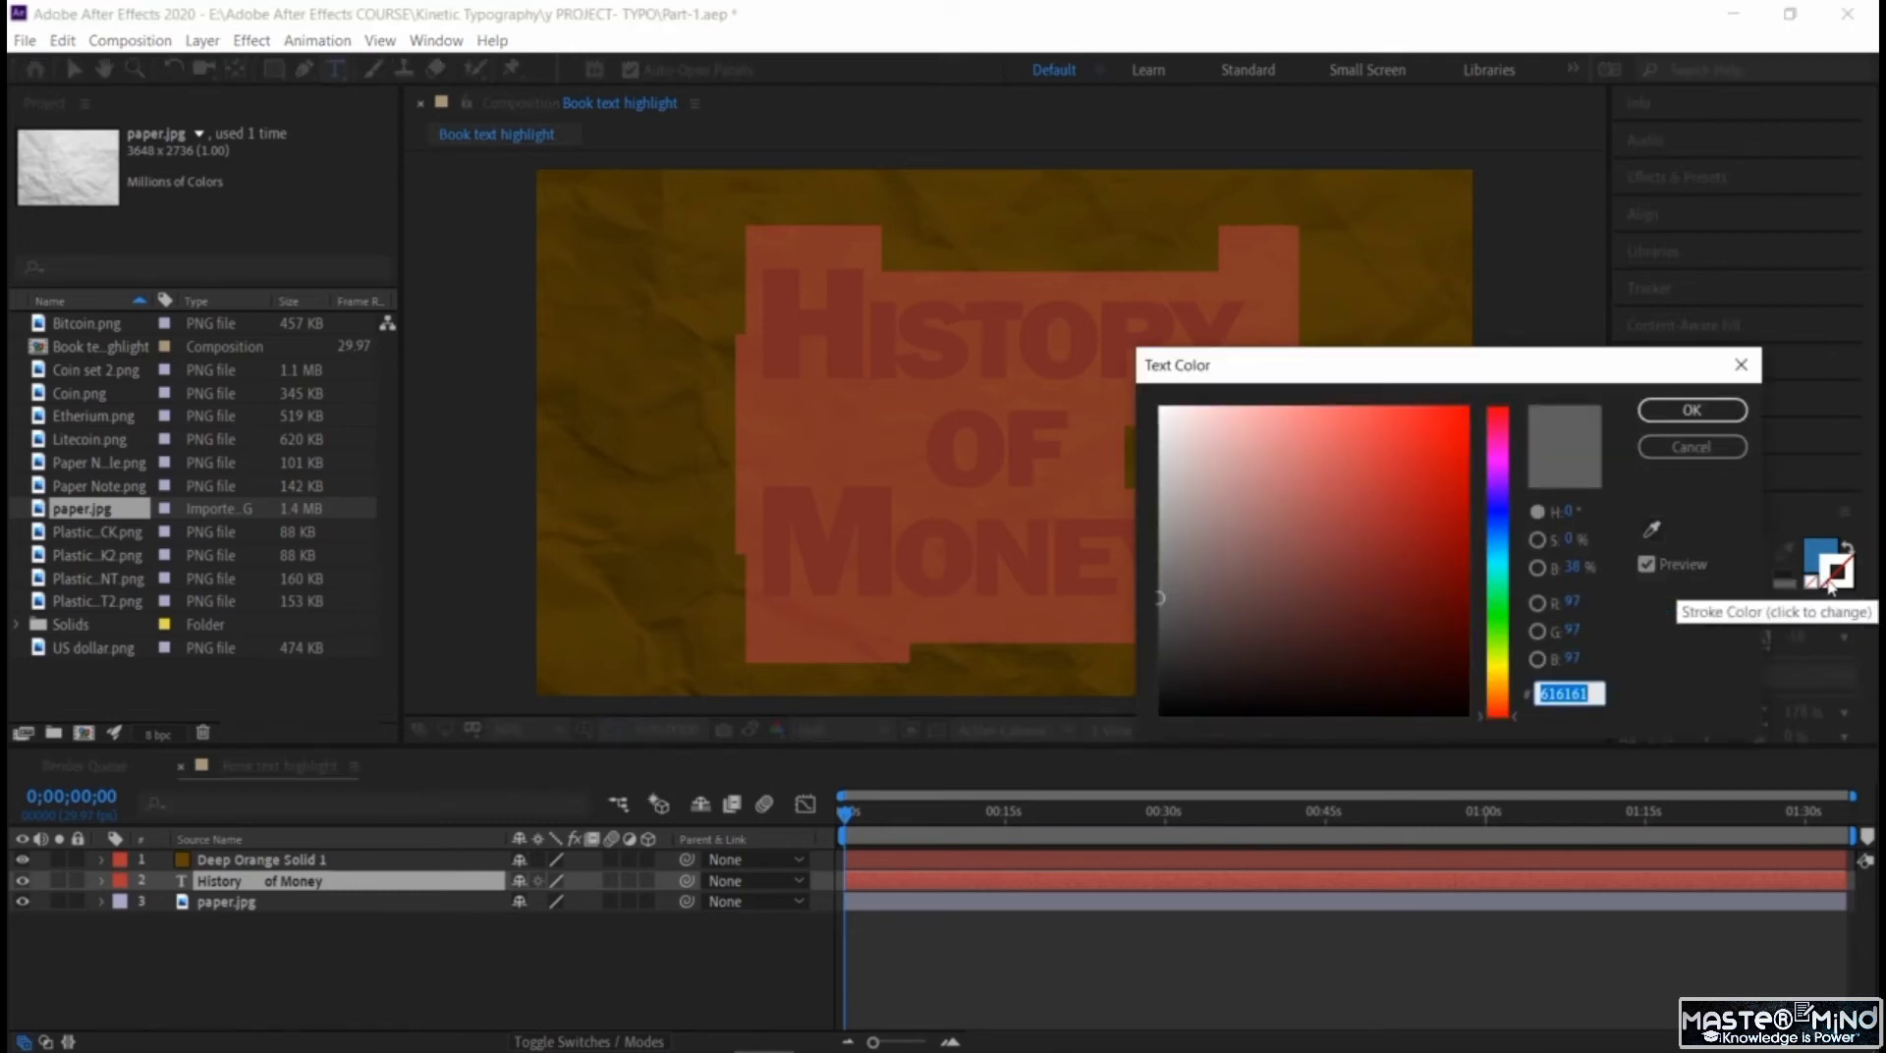
click(1370, 450)
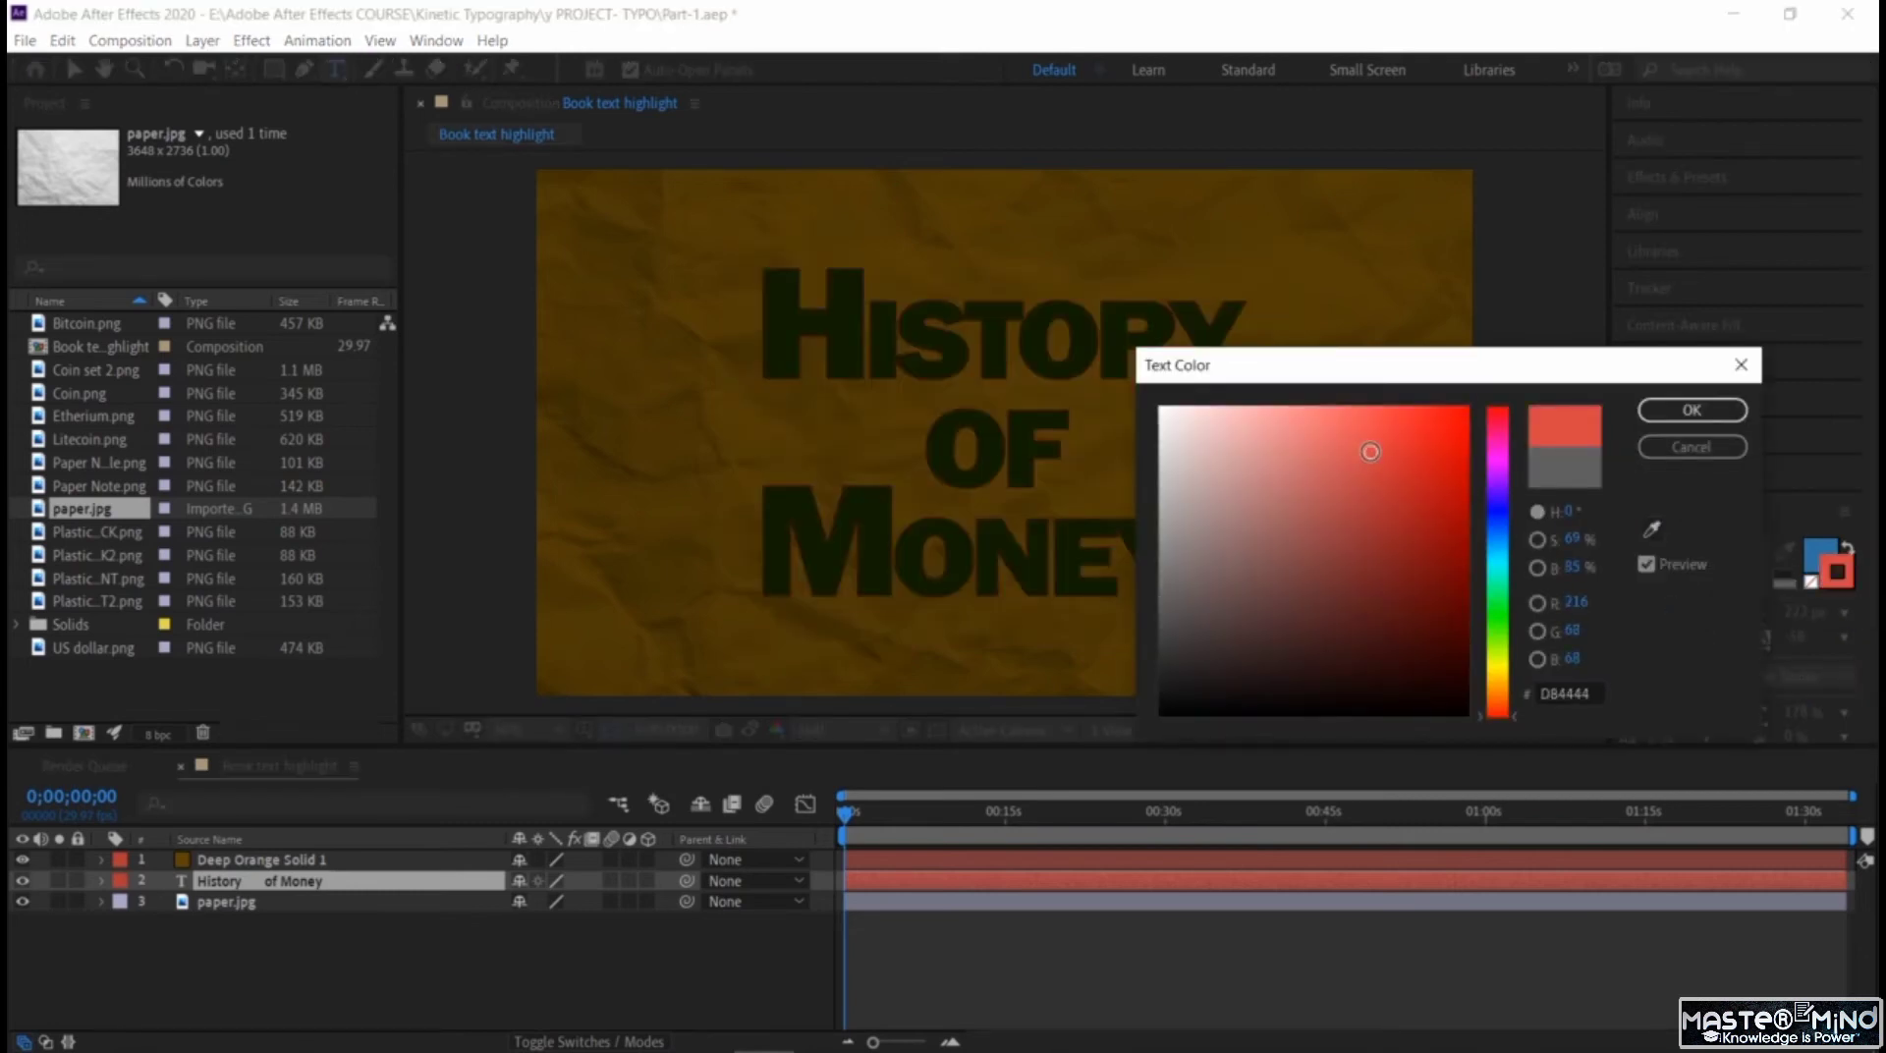
click(1278, 465)
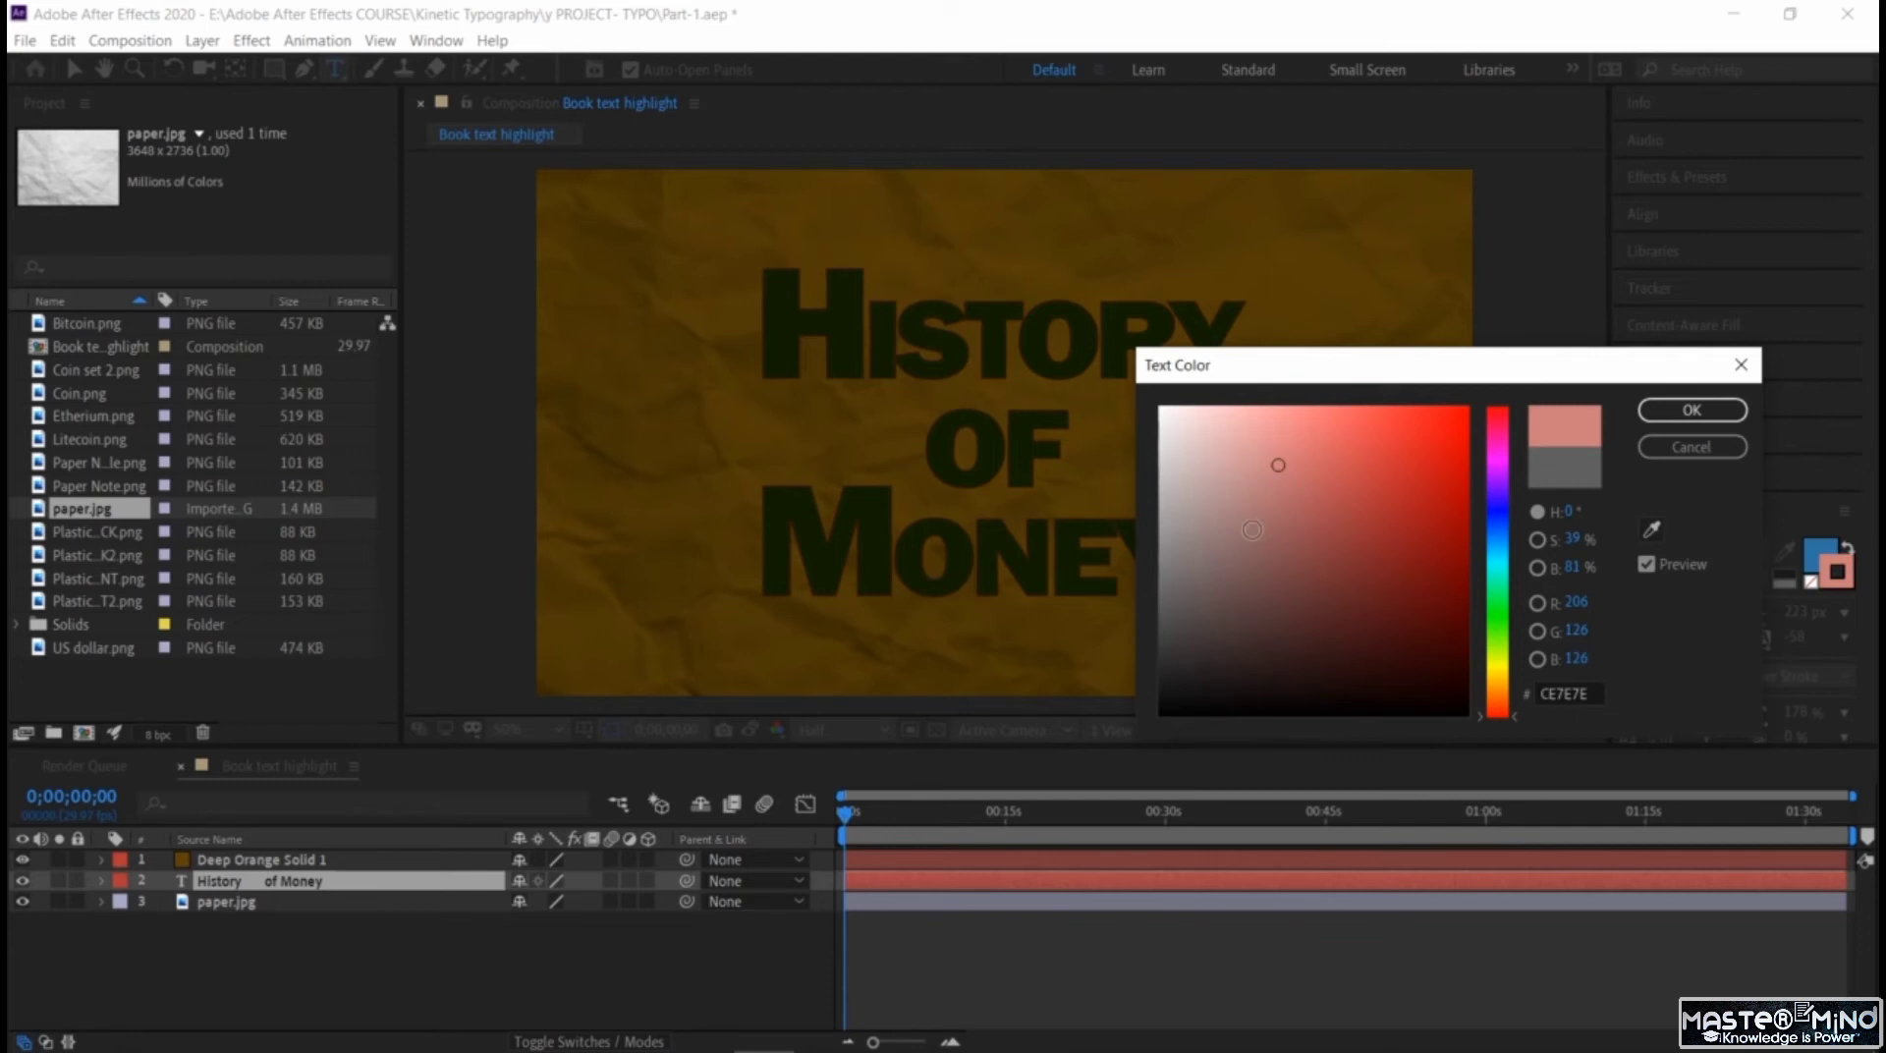
drag(1506, 678, 1504, 672)
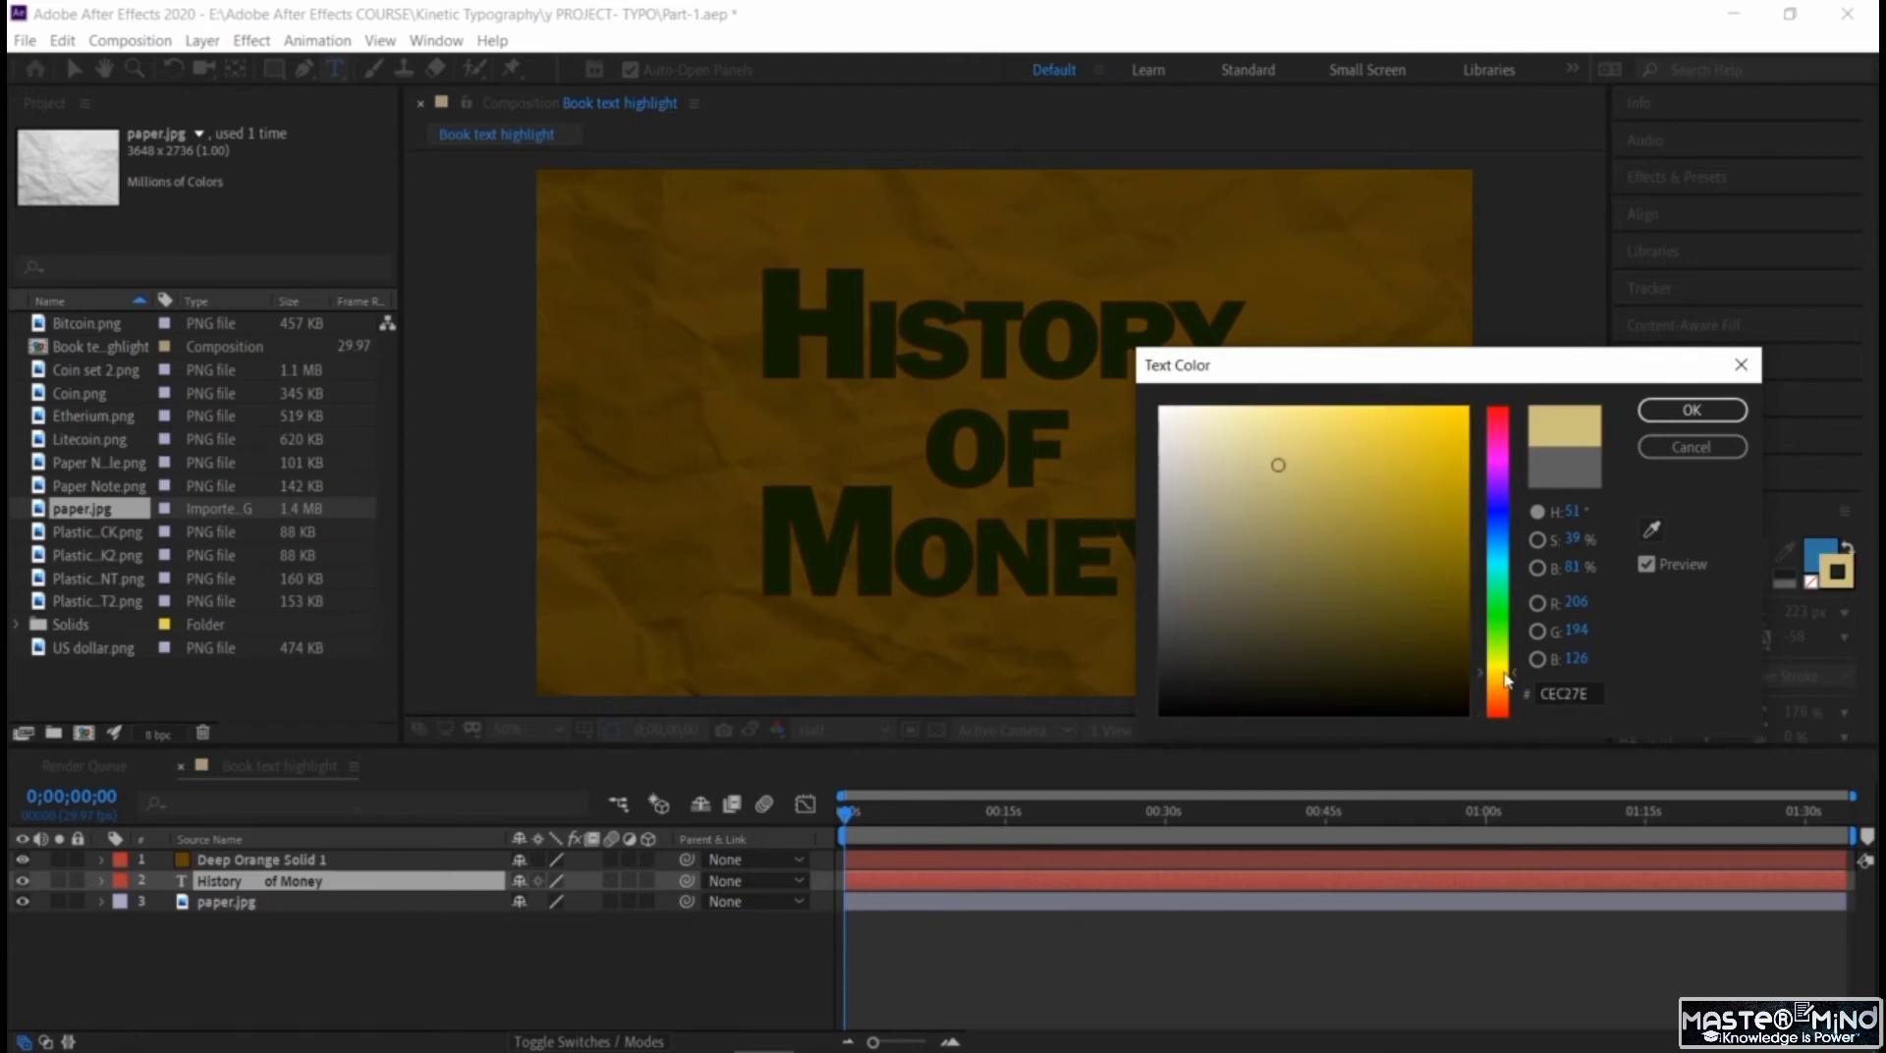
click(1408, 472)
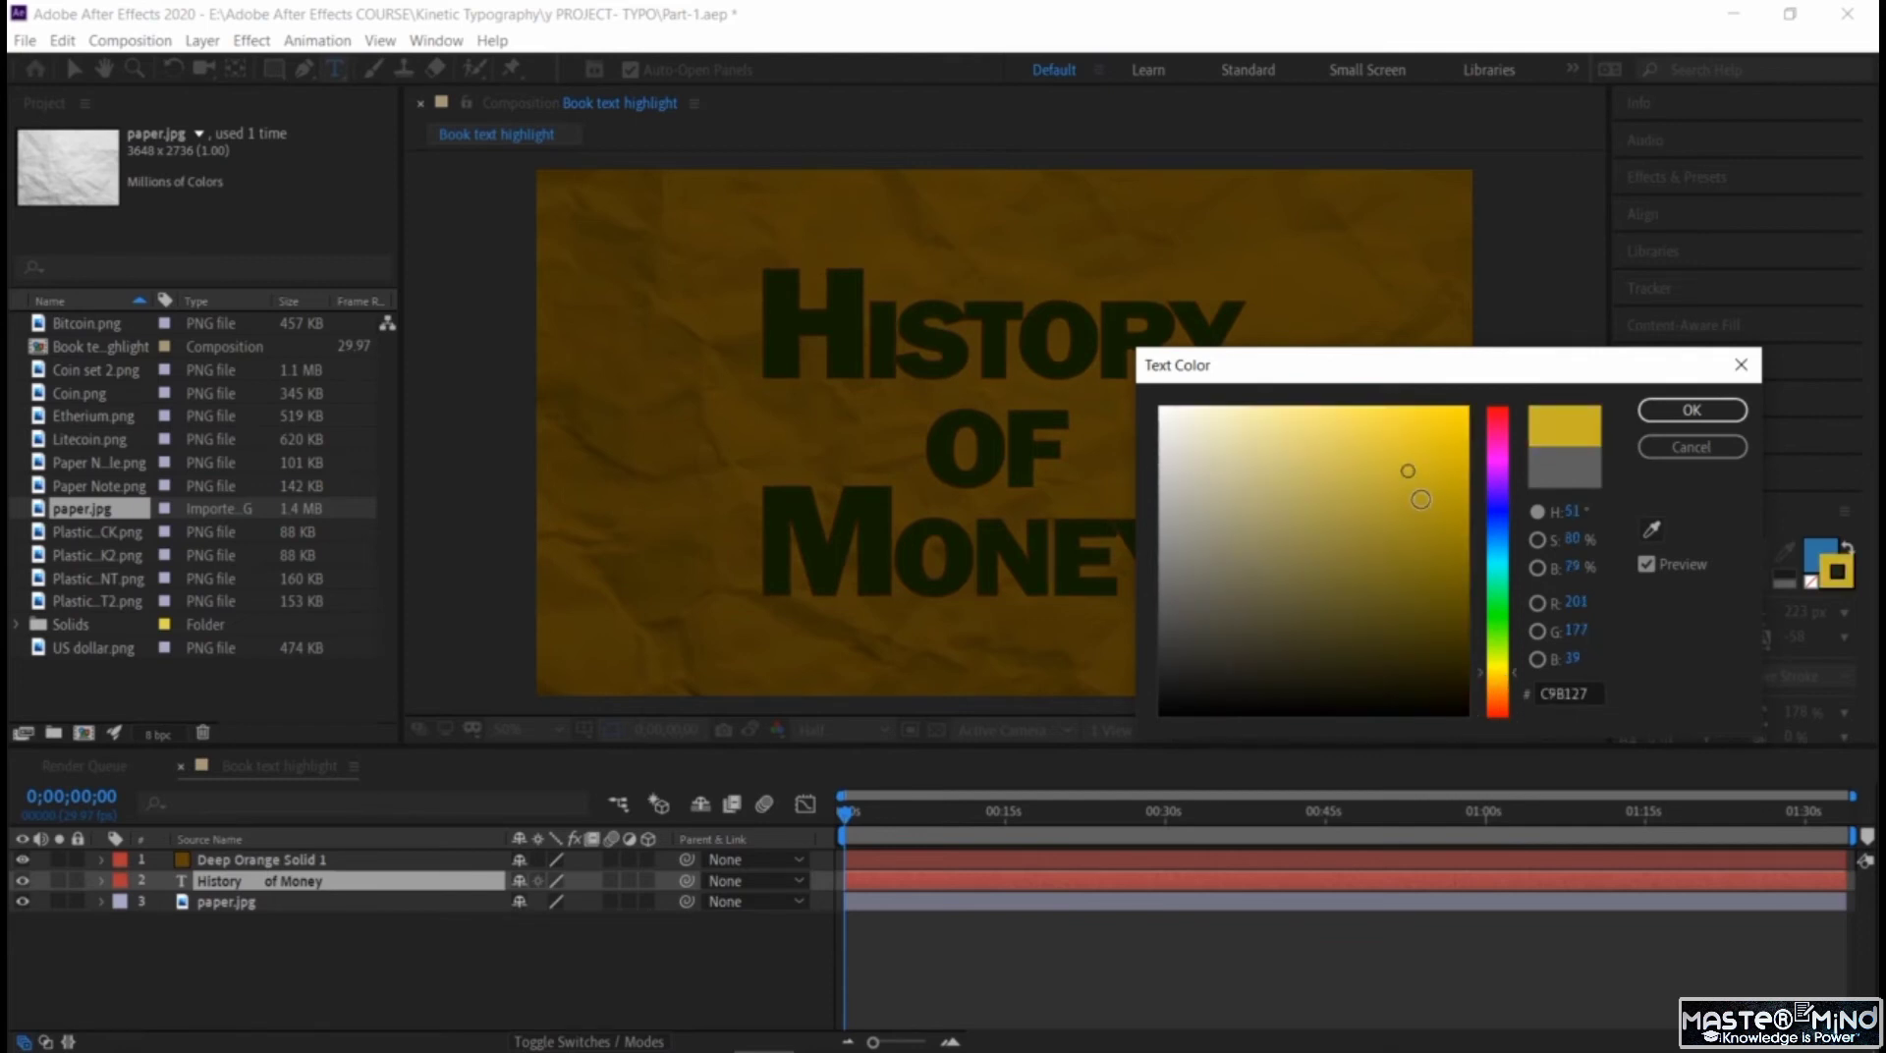
click(1404, 447)
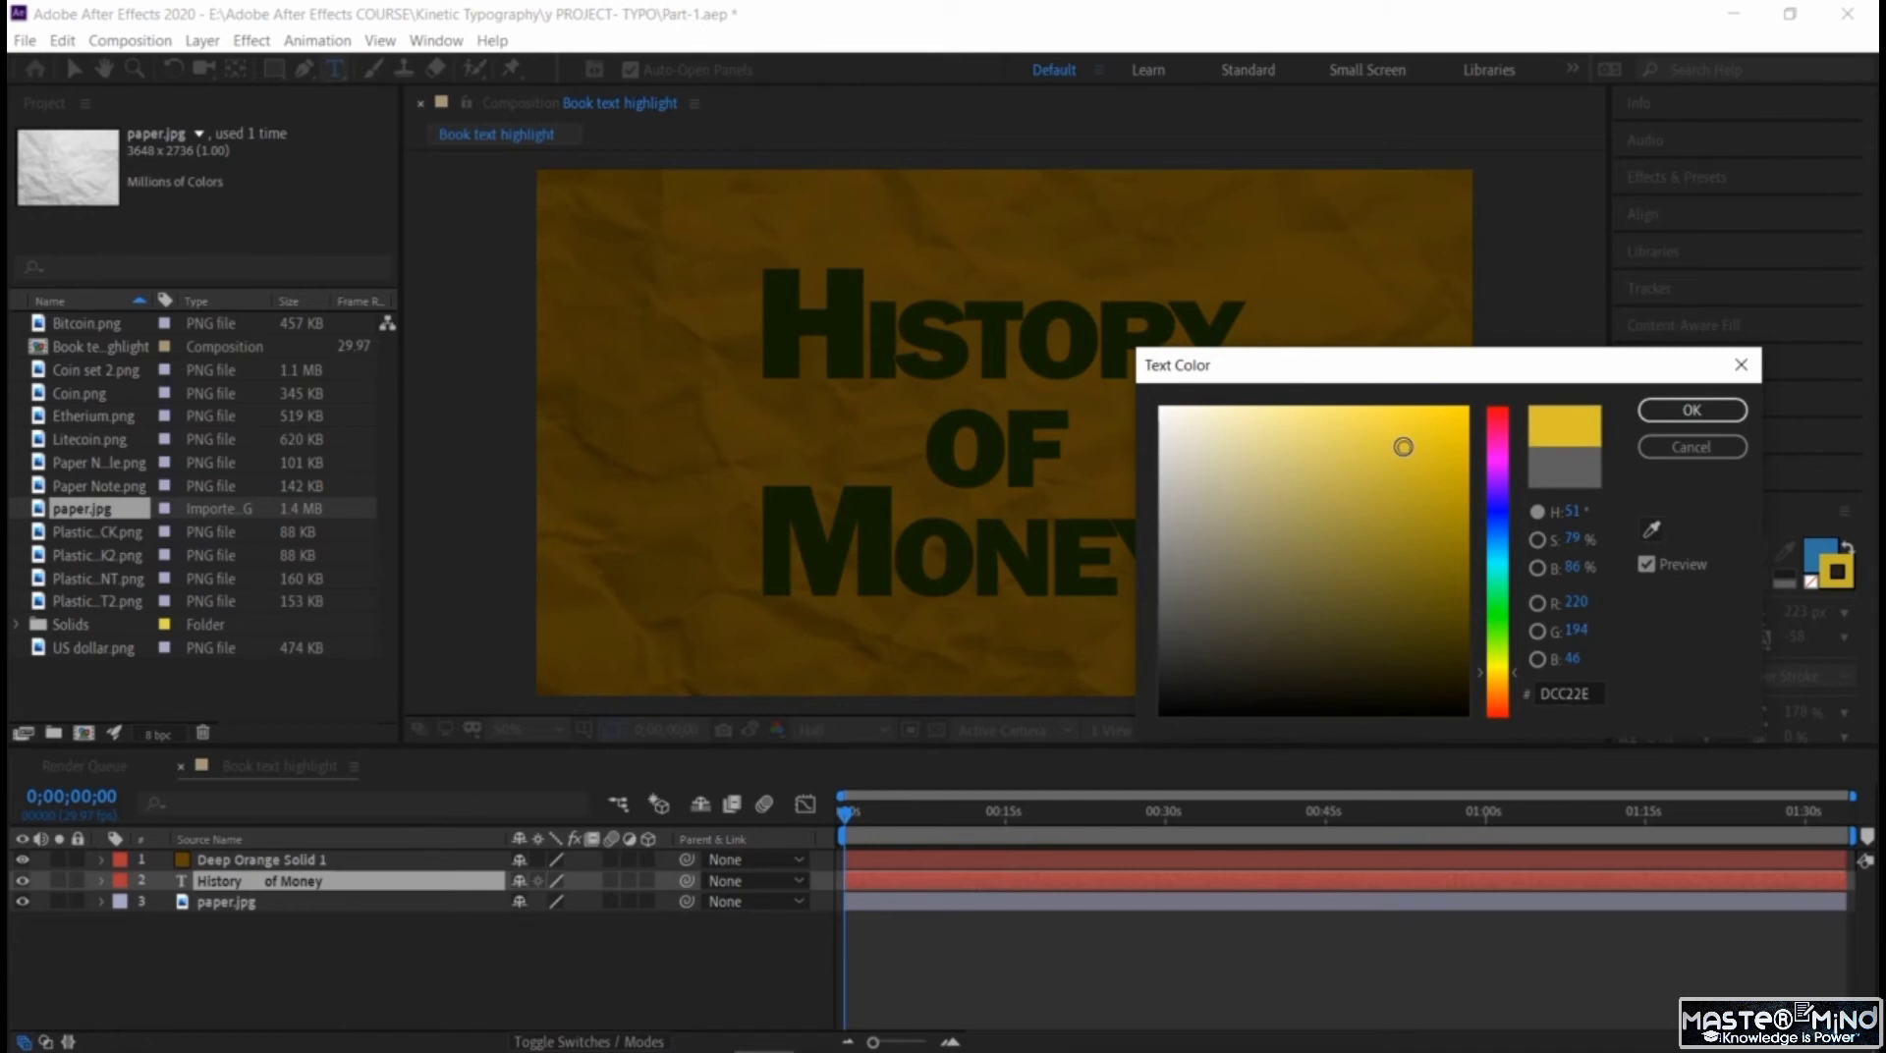
click(1711, 417)
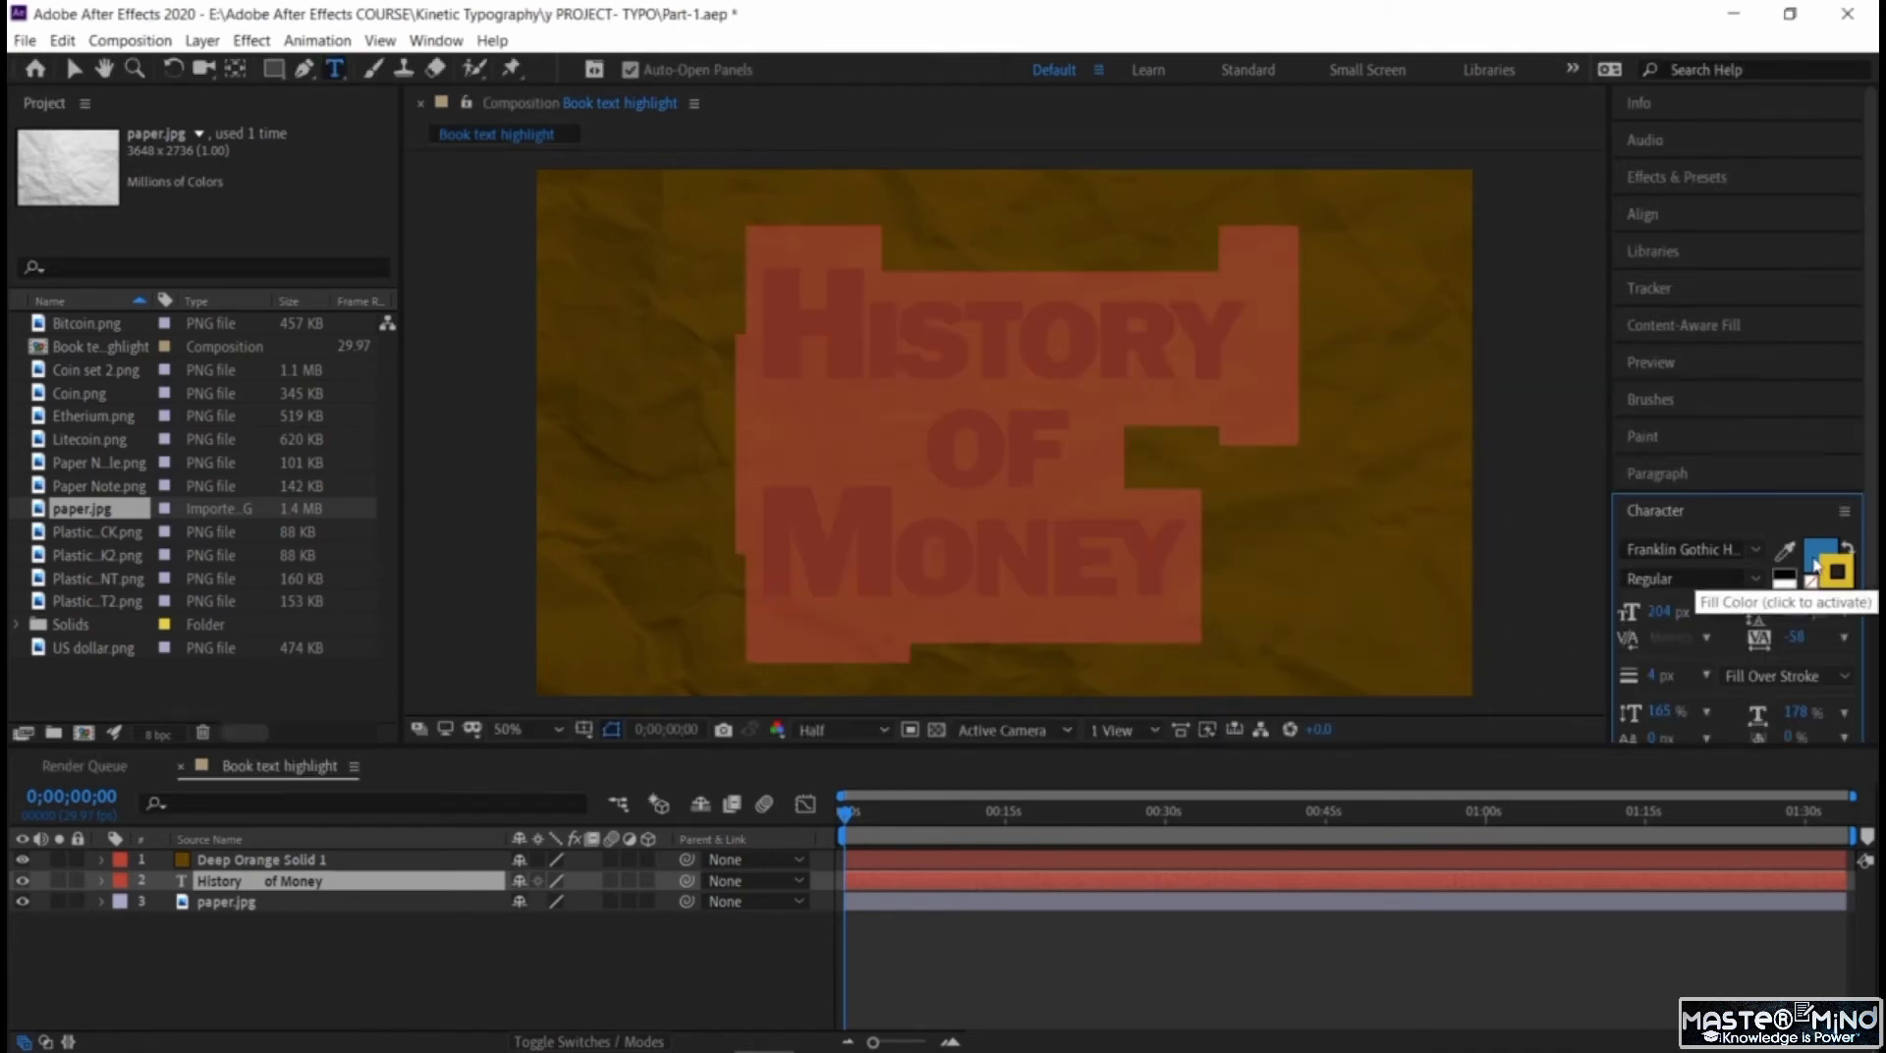
Remove the fill colour from the title text and deselect its characters to check the outline.
click(1810, 583)
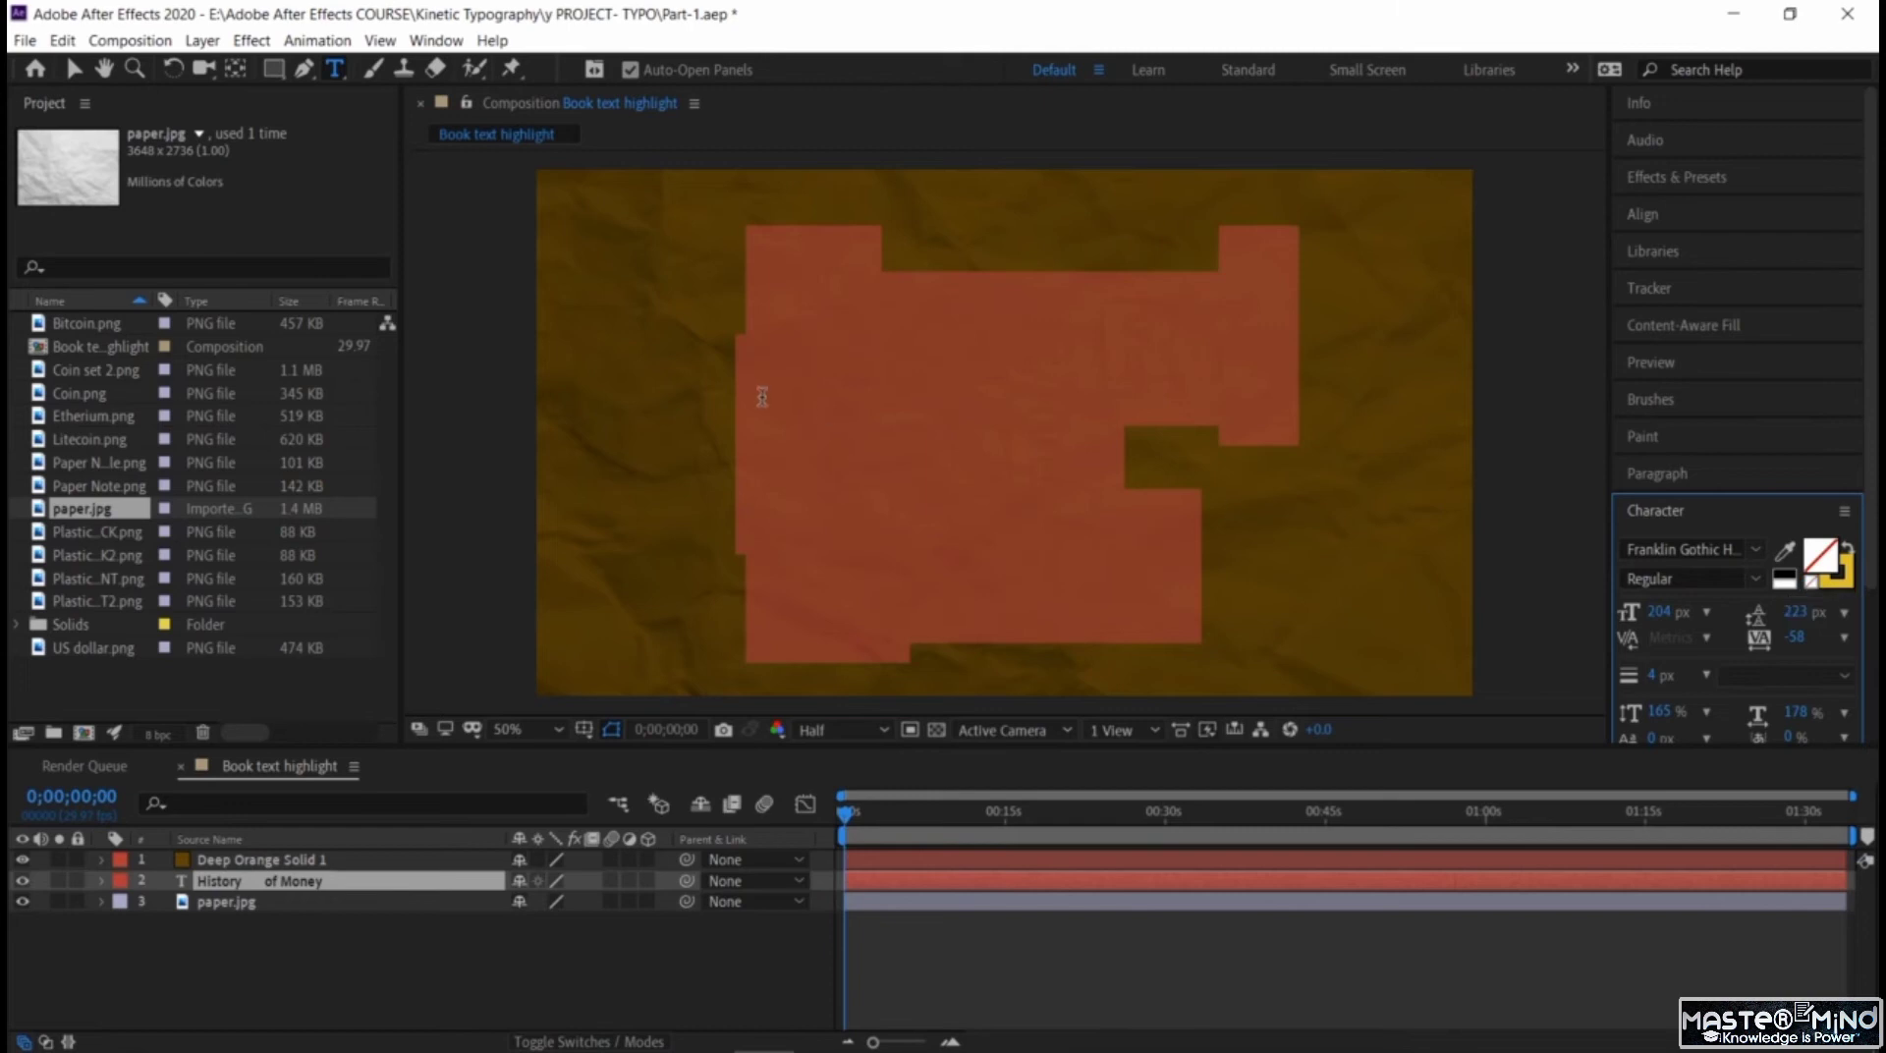
scroll(1738, 639, down, 3)
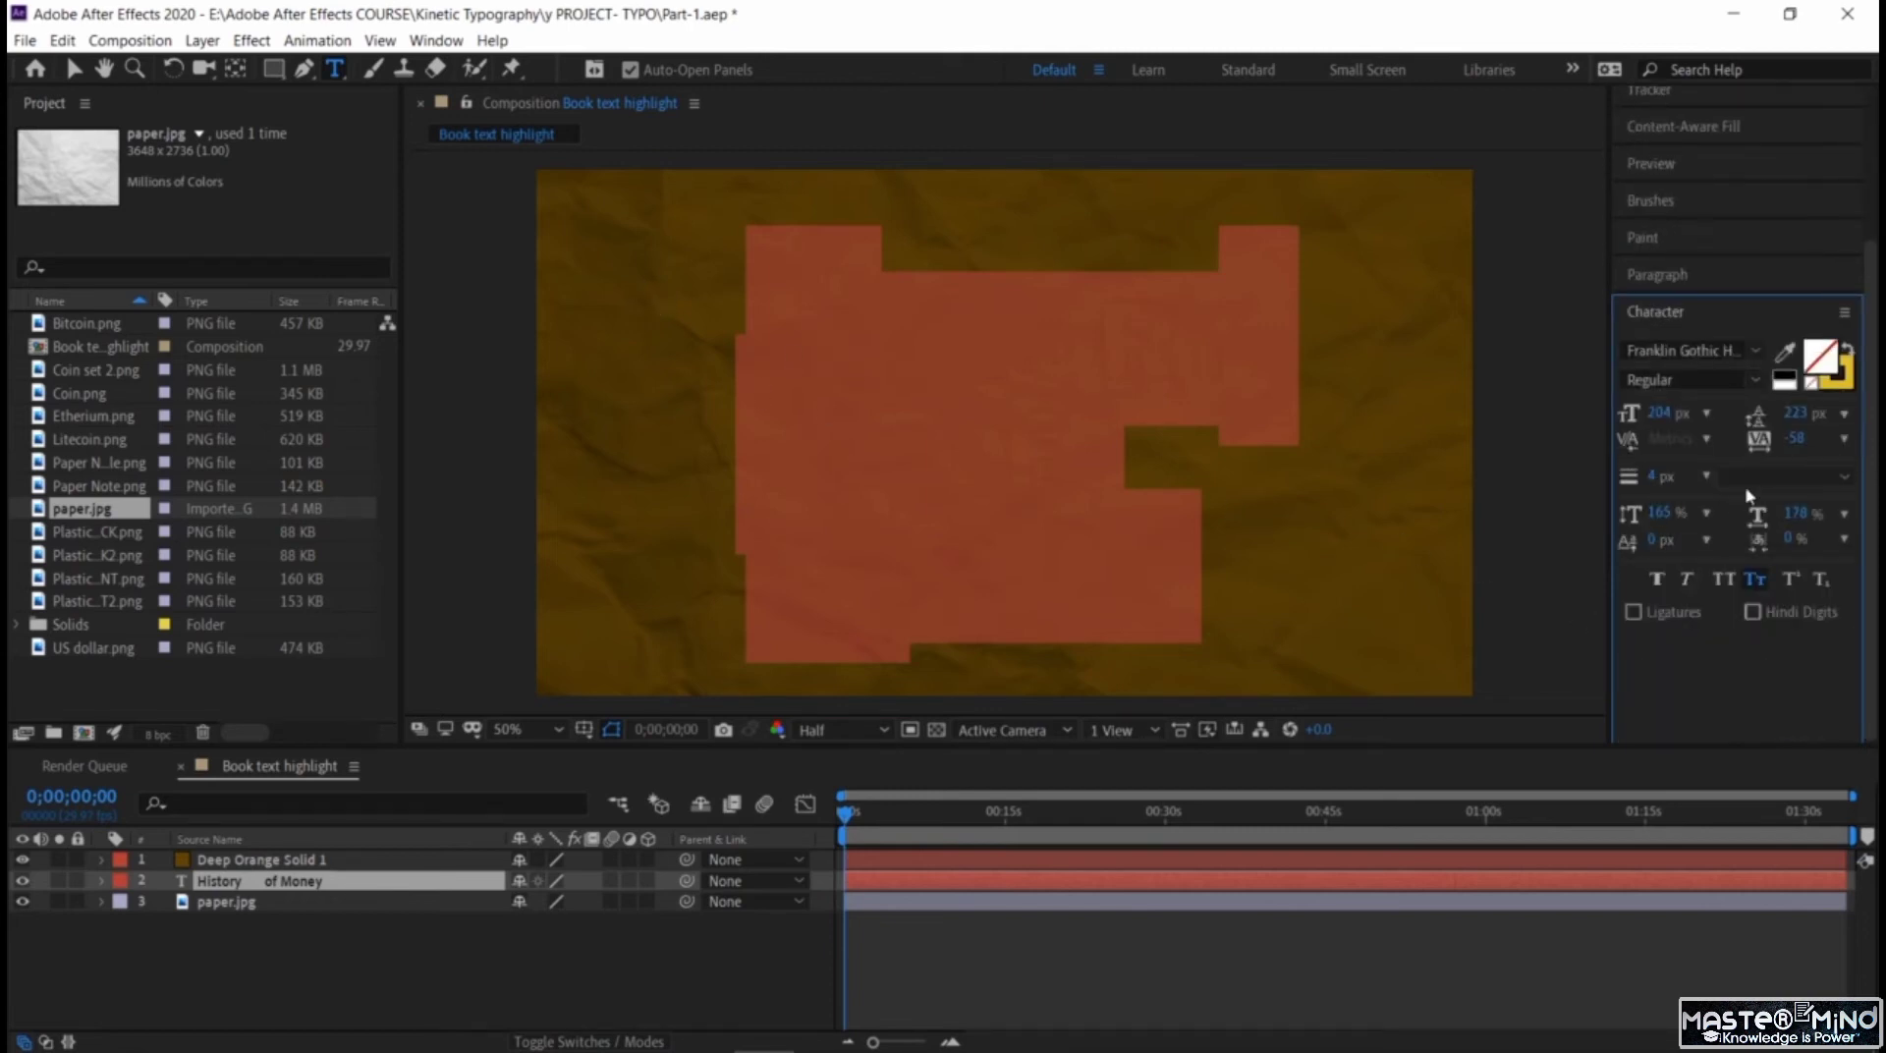
click(919, 388)
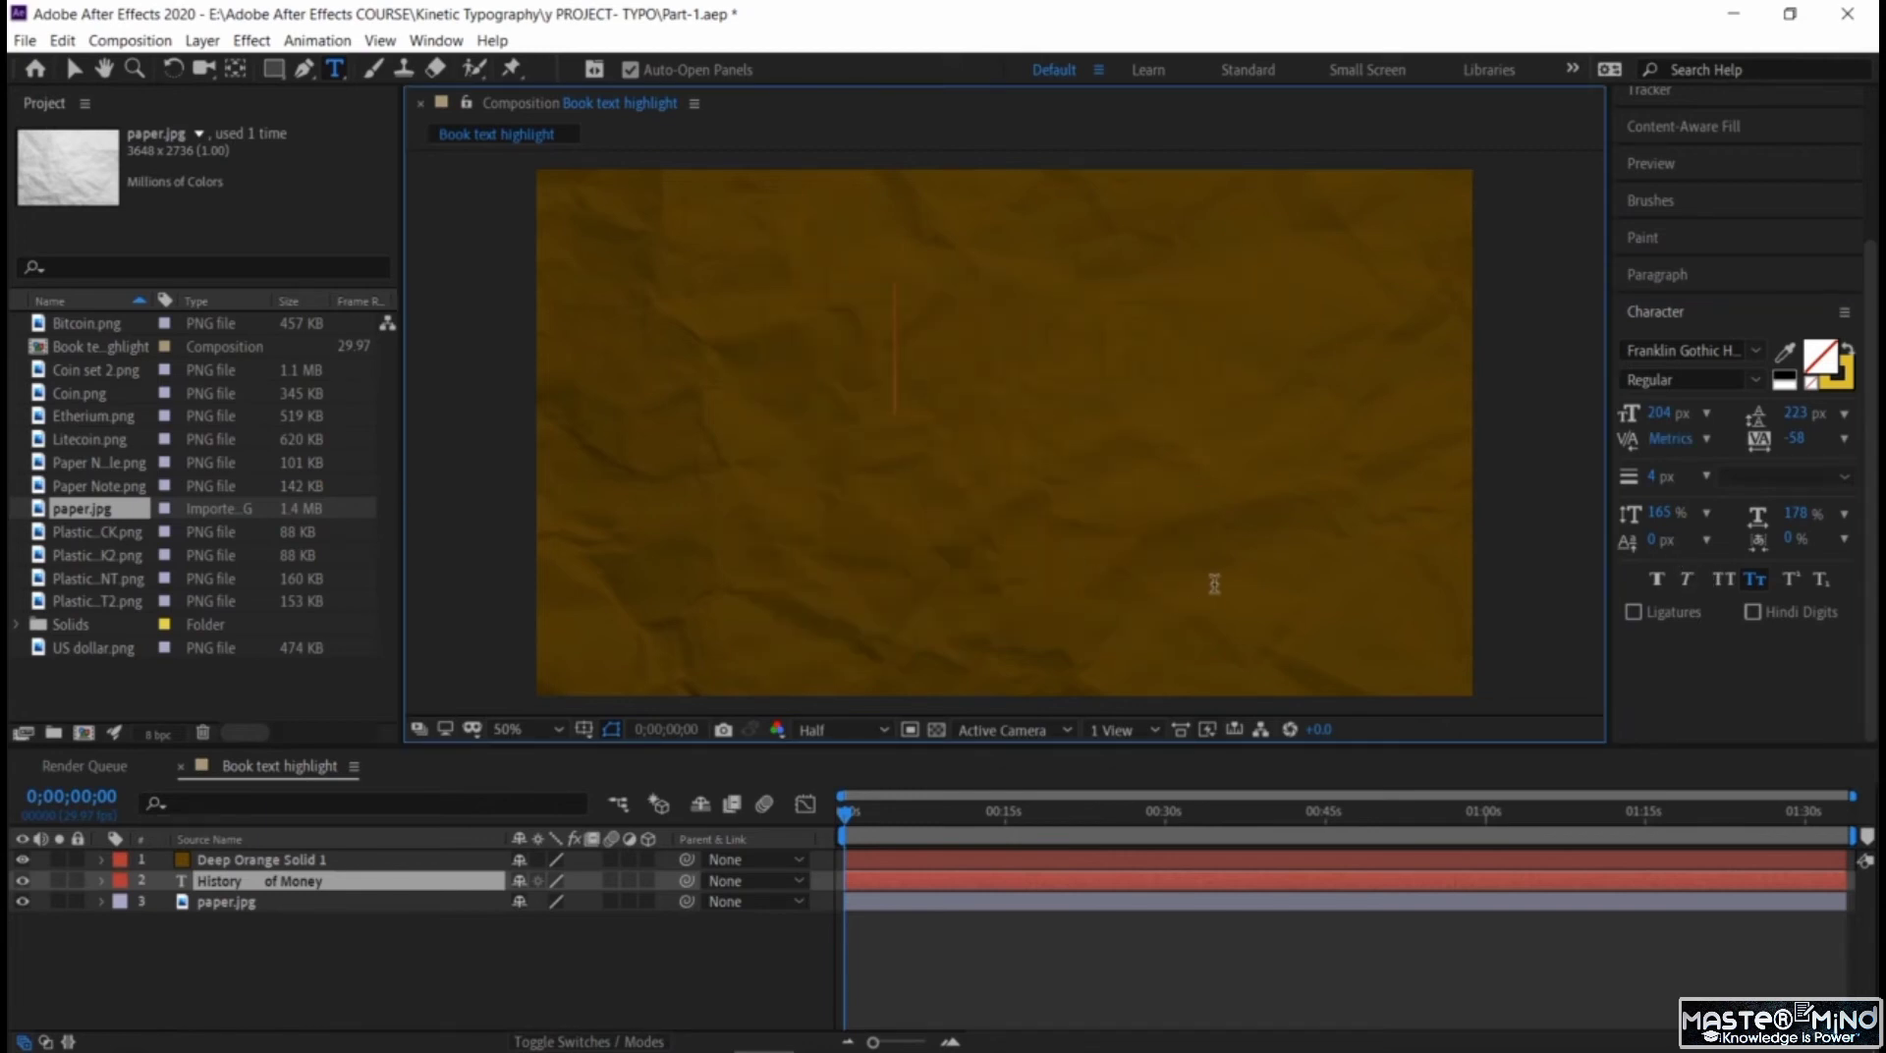
Reselect all three title lines and change their stroke colour to a slightly brighter yellow.
drag(1106, 522, 790, 319)
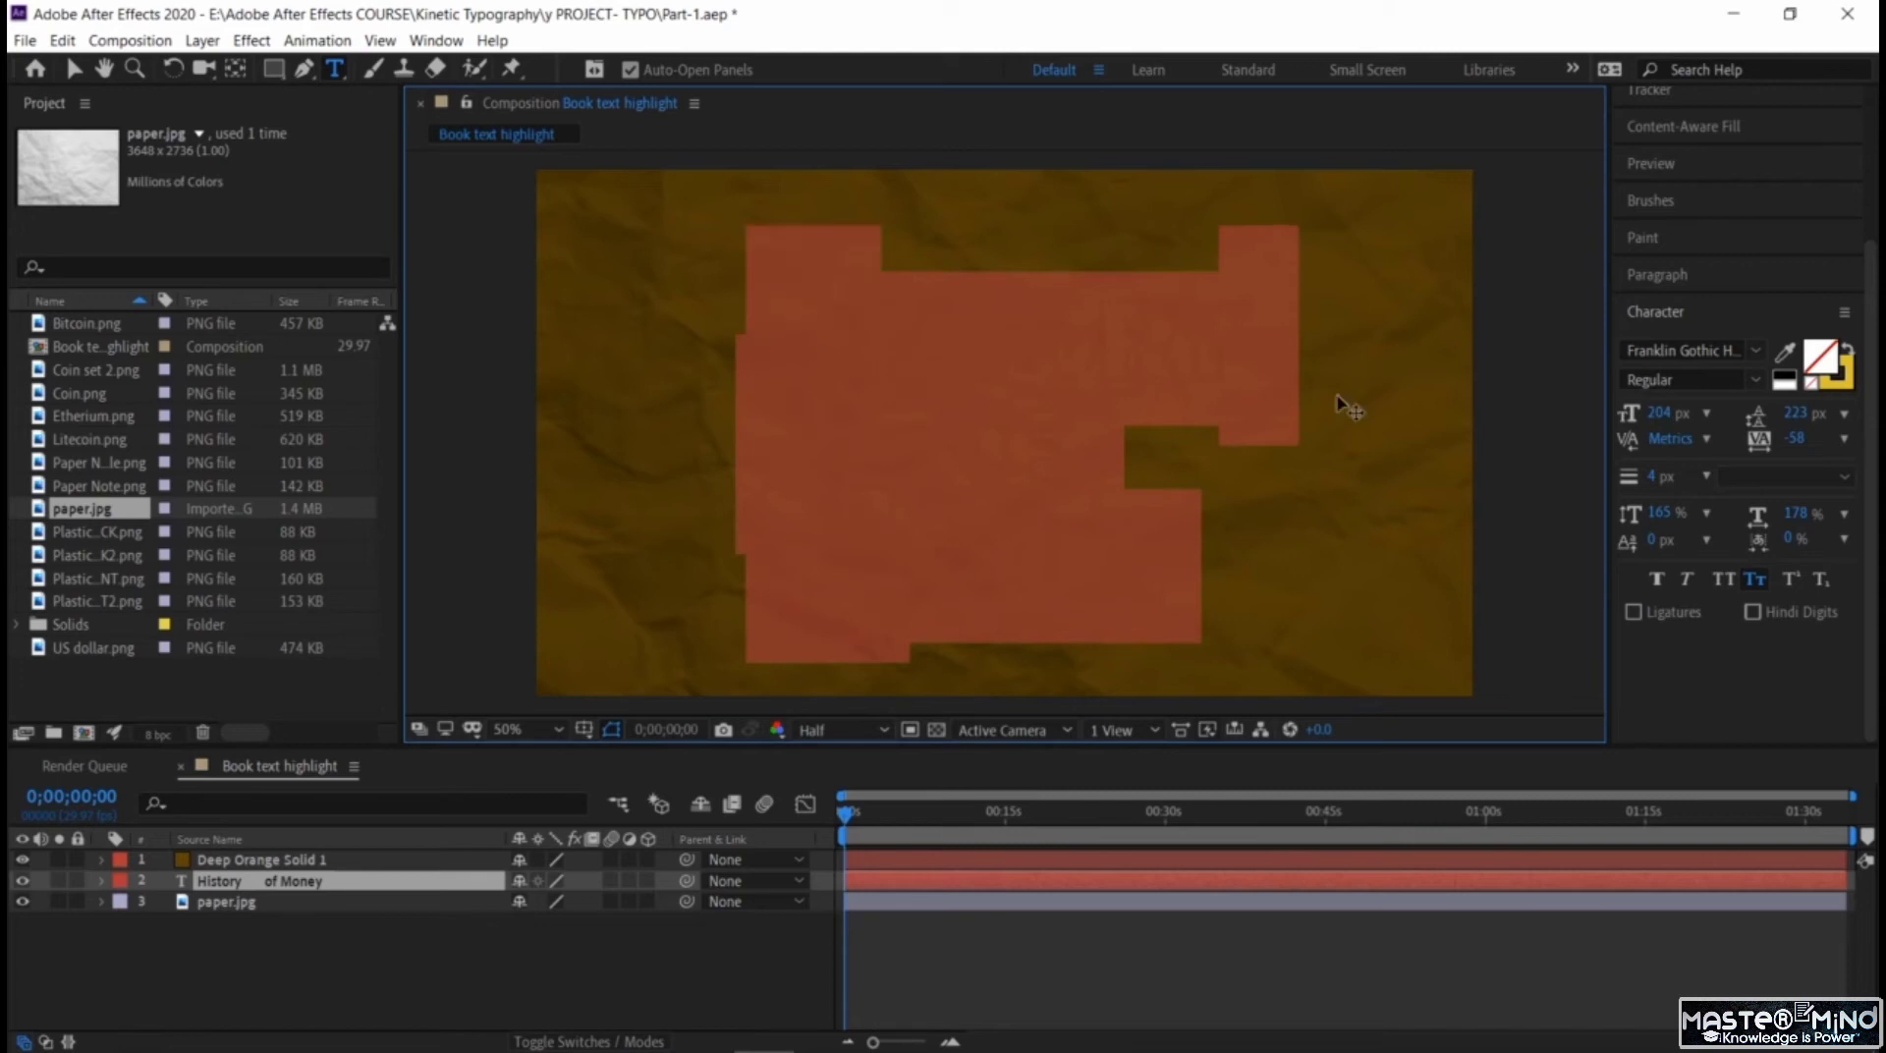
click(1842, 392)
click(1842, 392)
click(1387, 422)
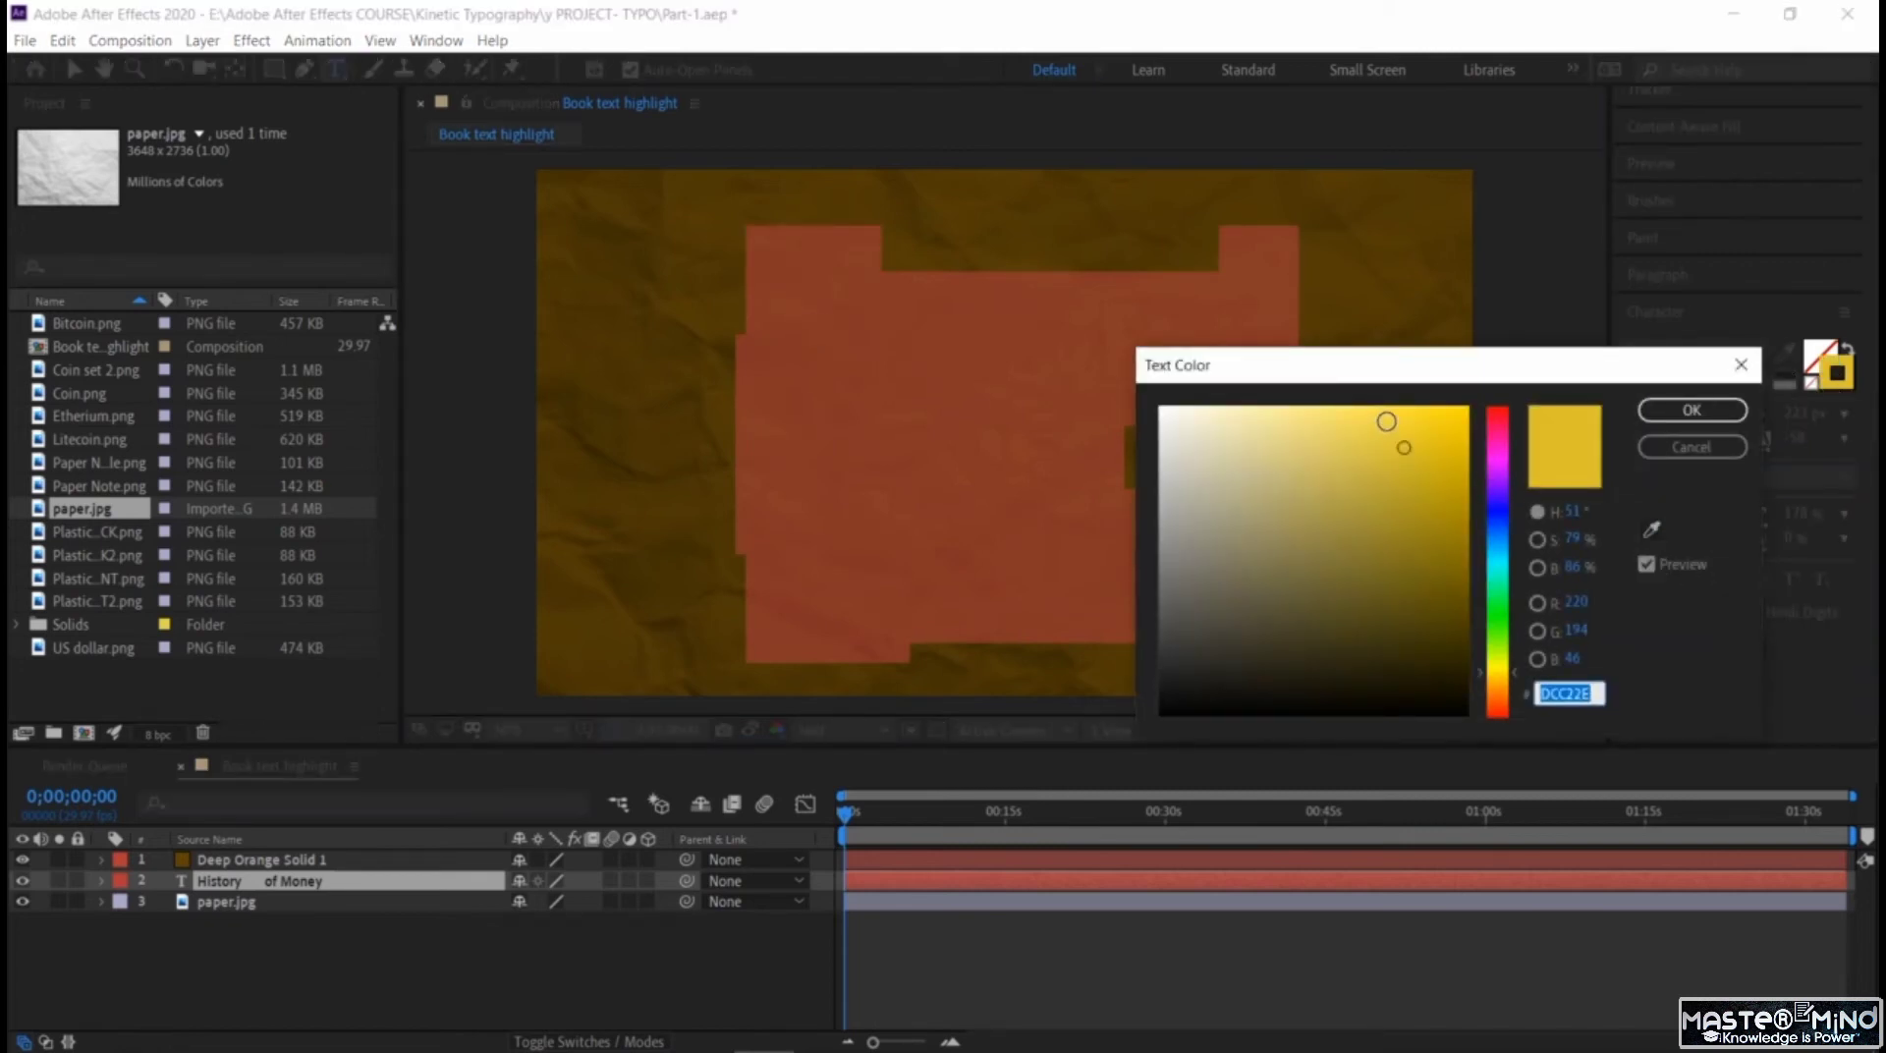
click(1691, 410)
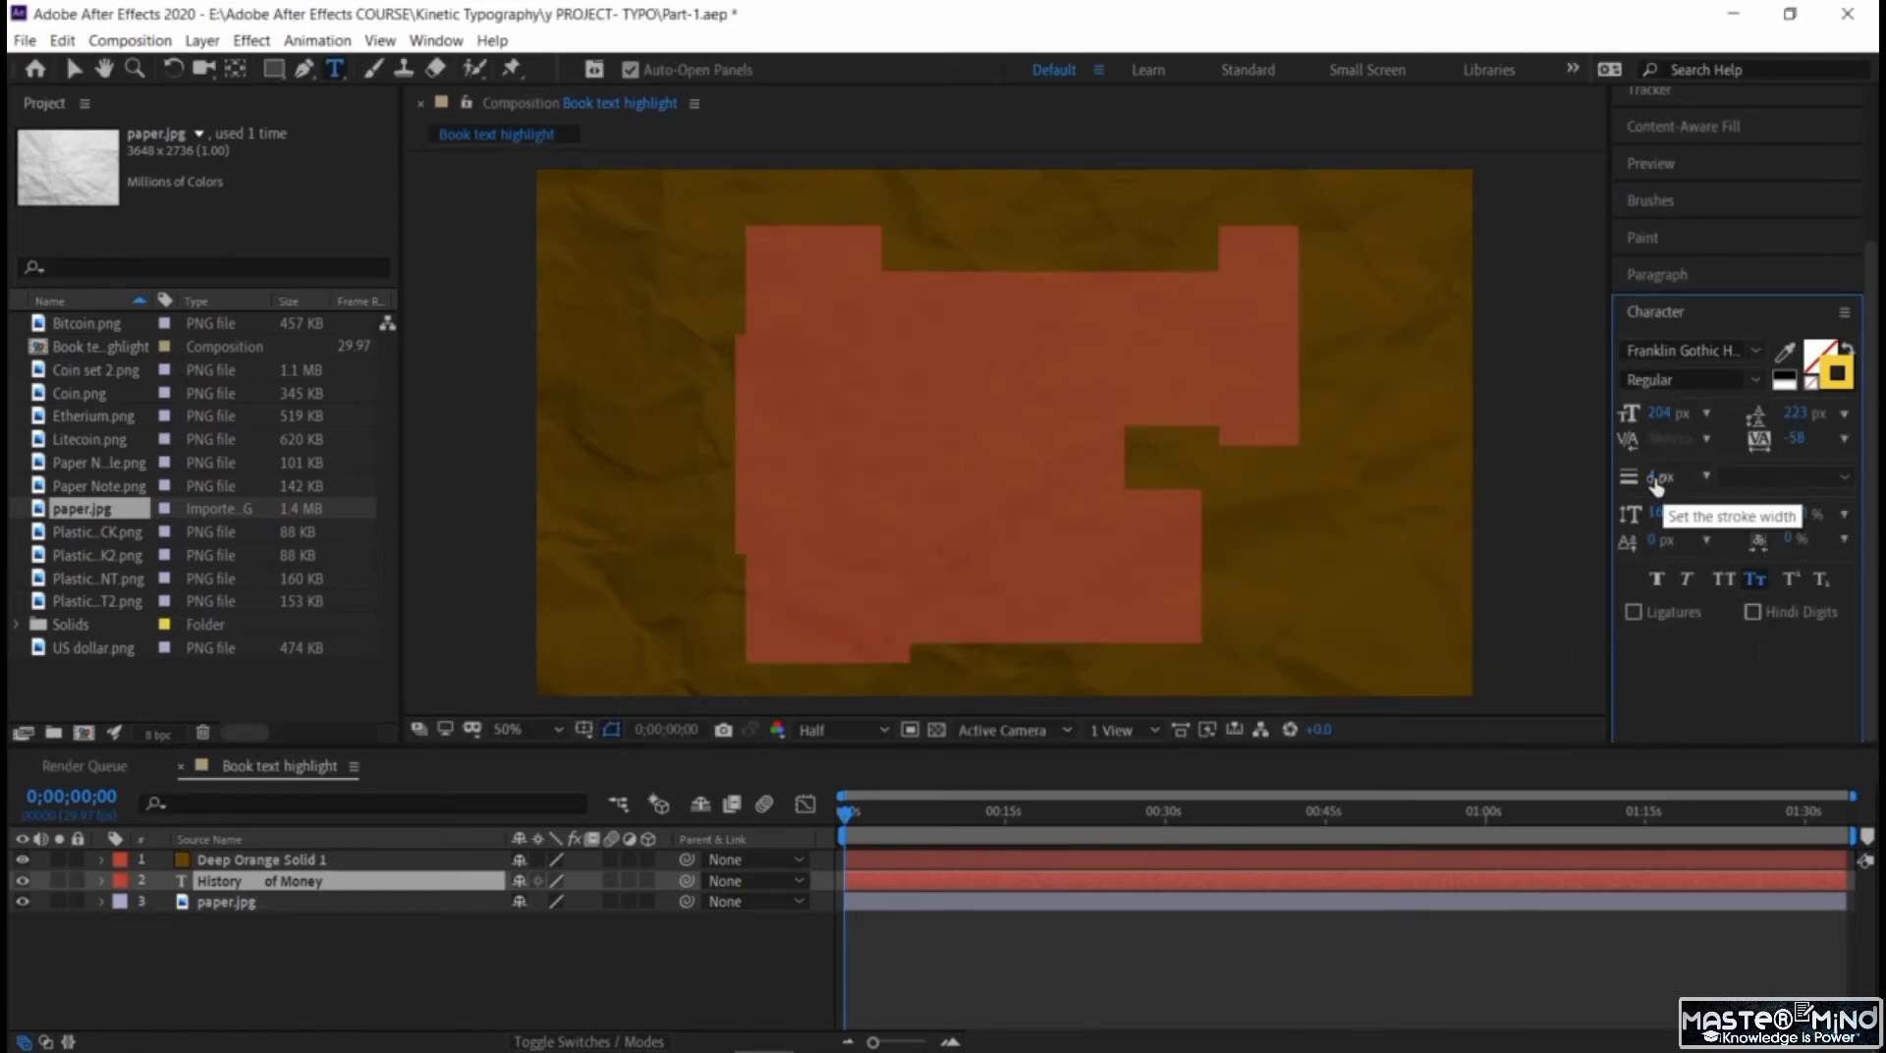
Set the title text's stroke width to 8 px and move its layer above Deep Orange Solid 1.
mouse_move(1657, 477)
mouse_down()
mouse_move(1698, 479)
mouse_move(1682, 489)
mouse_up()
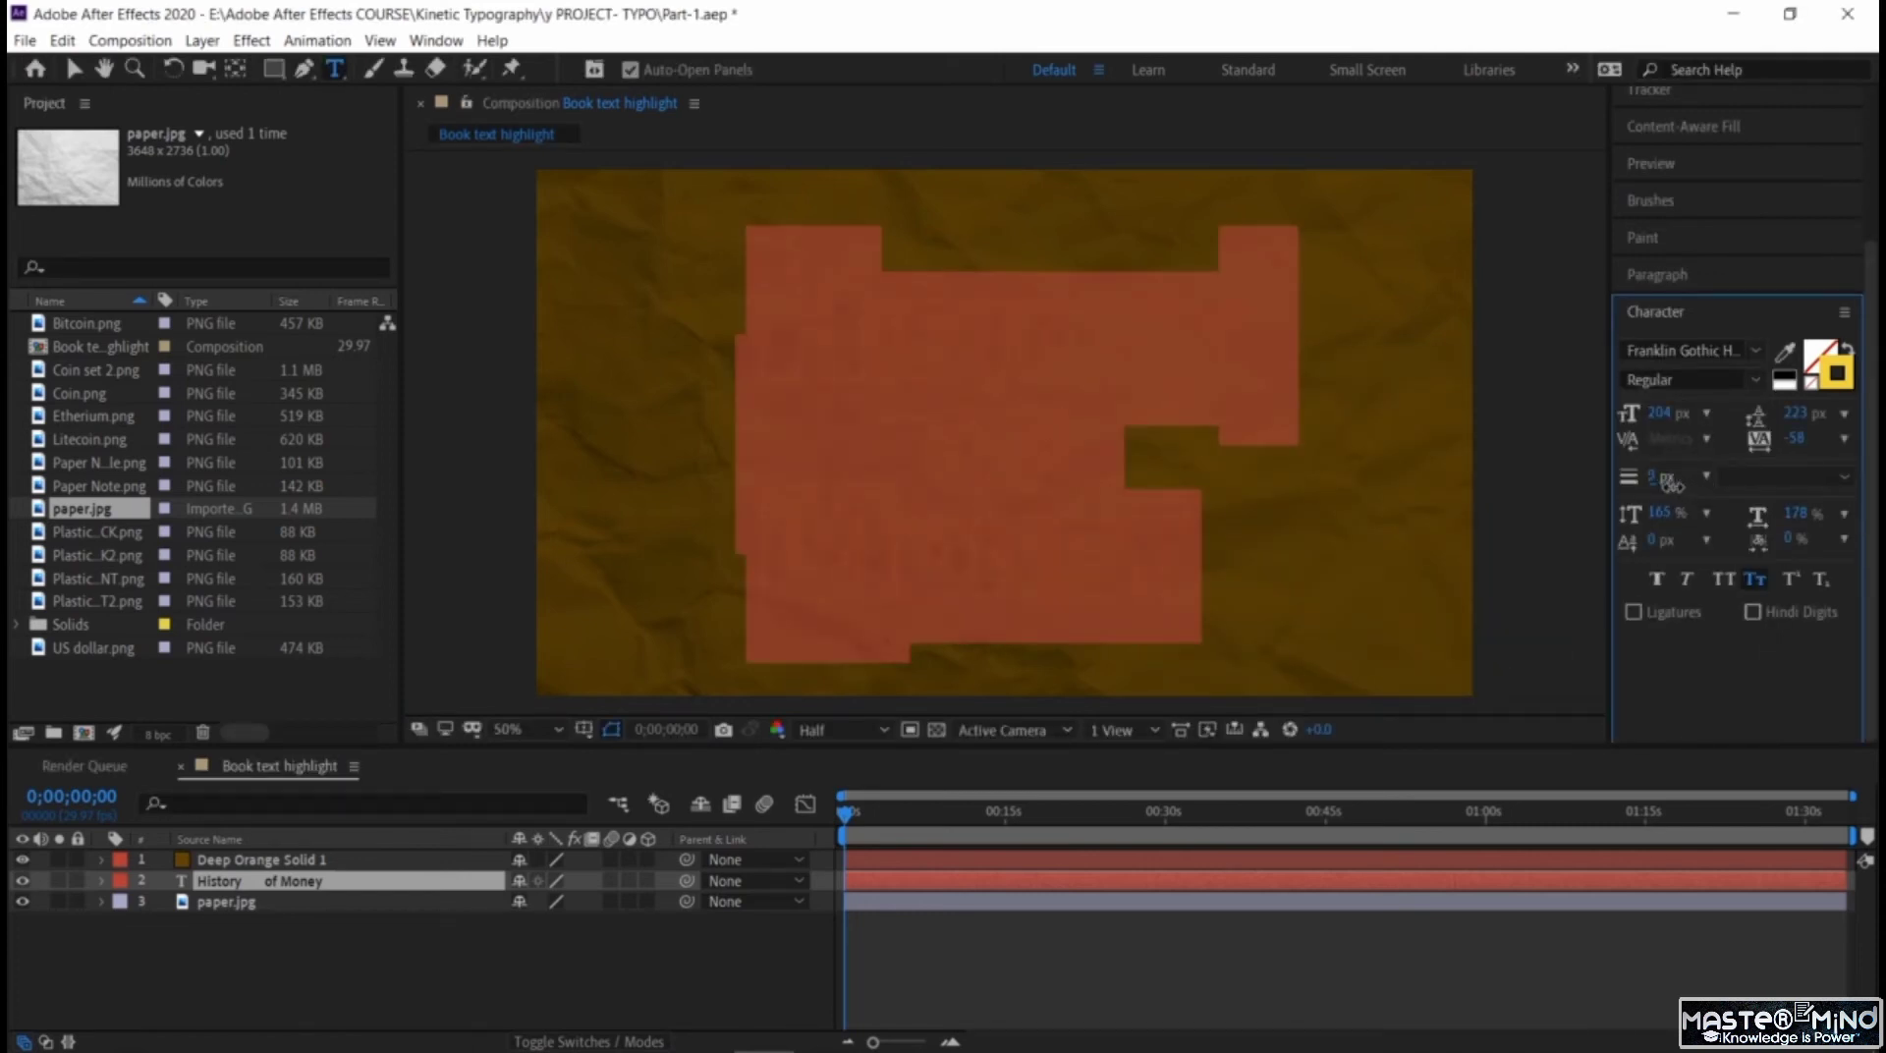
click(1039, 367)
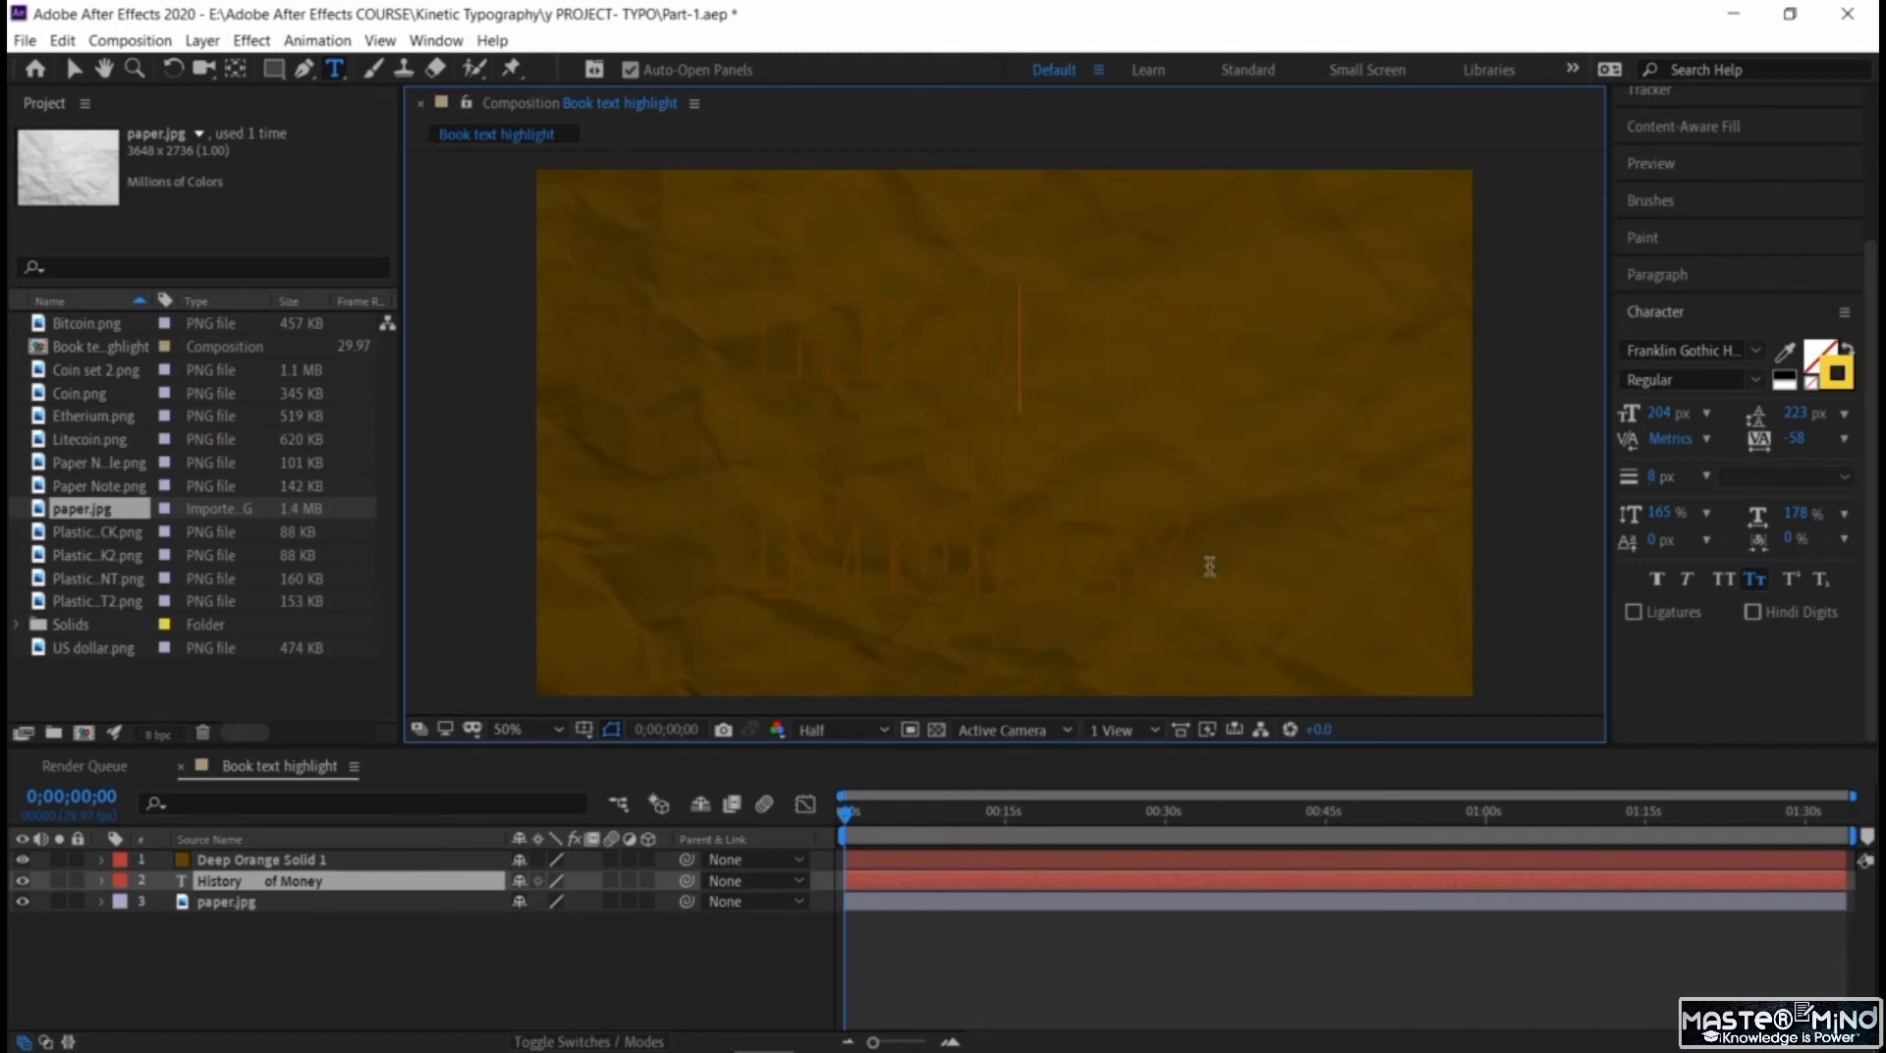
click(327, 862)
drag(327, 863, 327, 859)
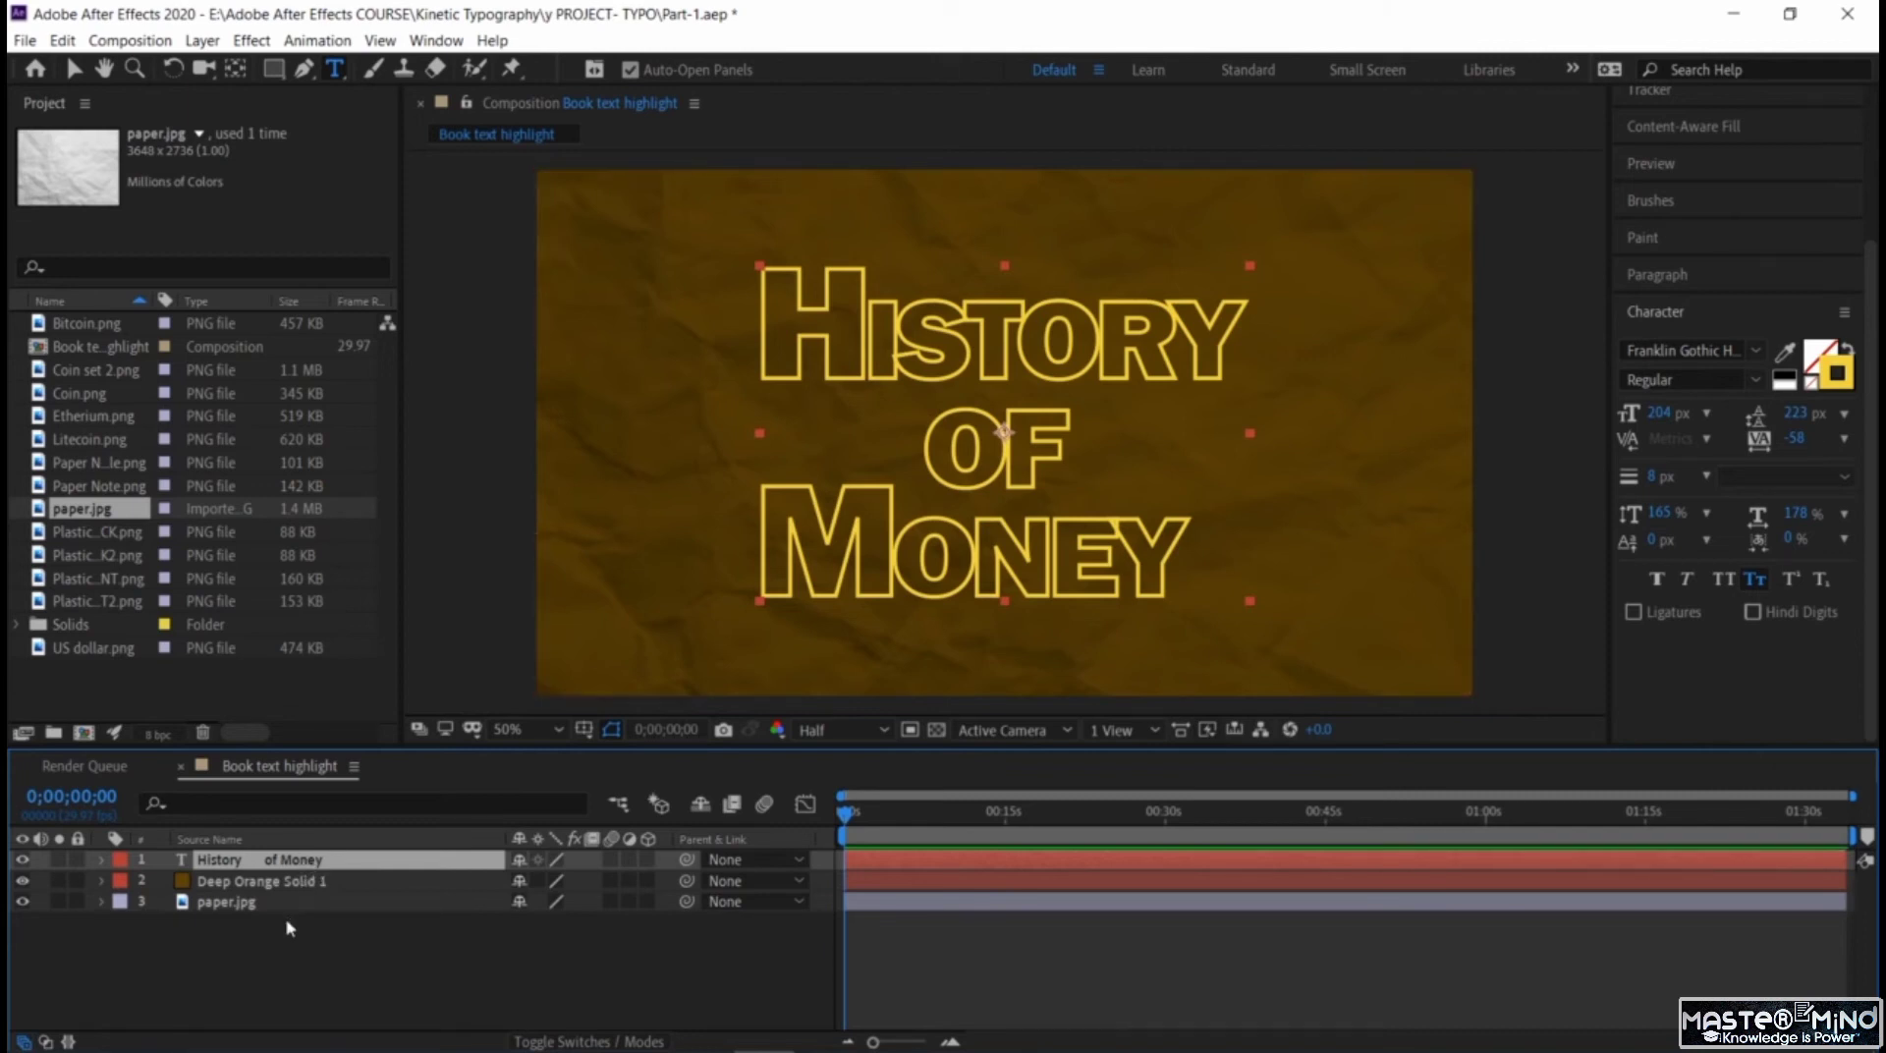
Reselect all three title lines and thin their stroke width to 6 px and finally 5 px.
click(945, 343)
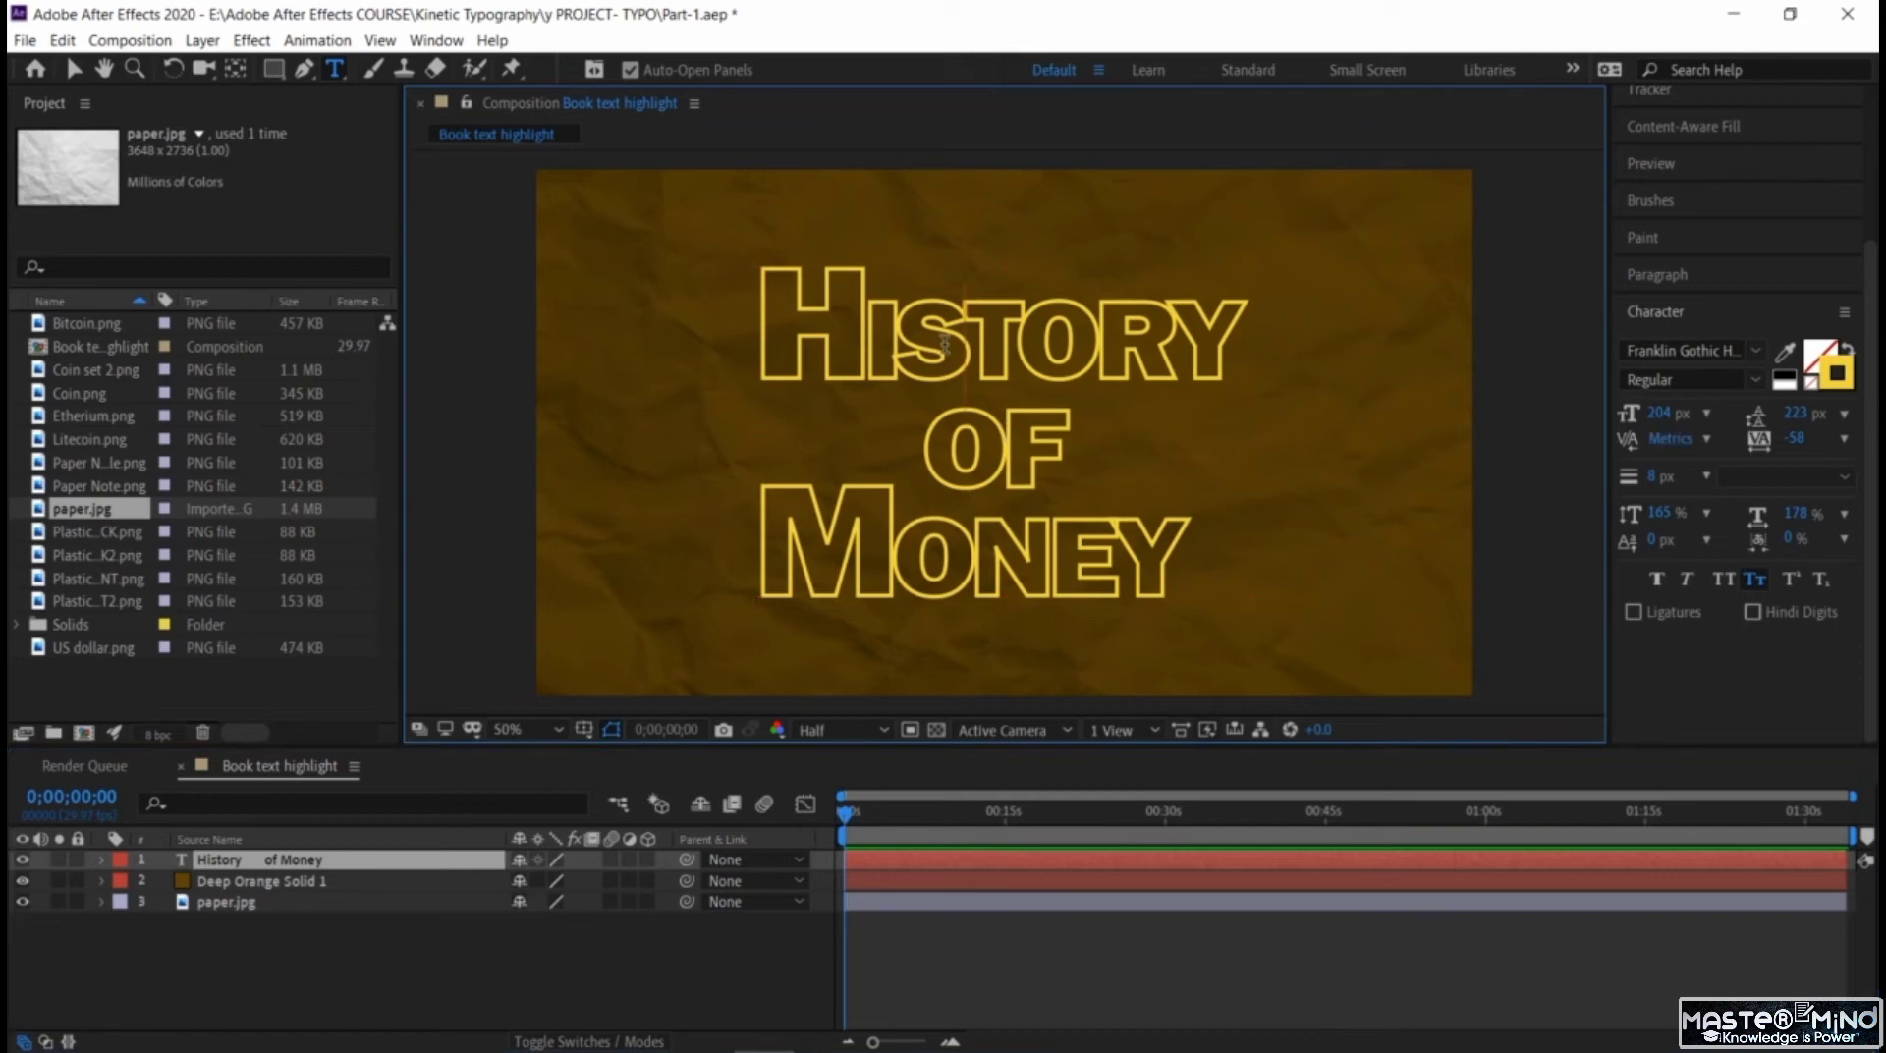
drag(1194, 550, 759, 325)
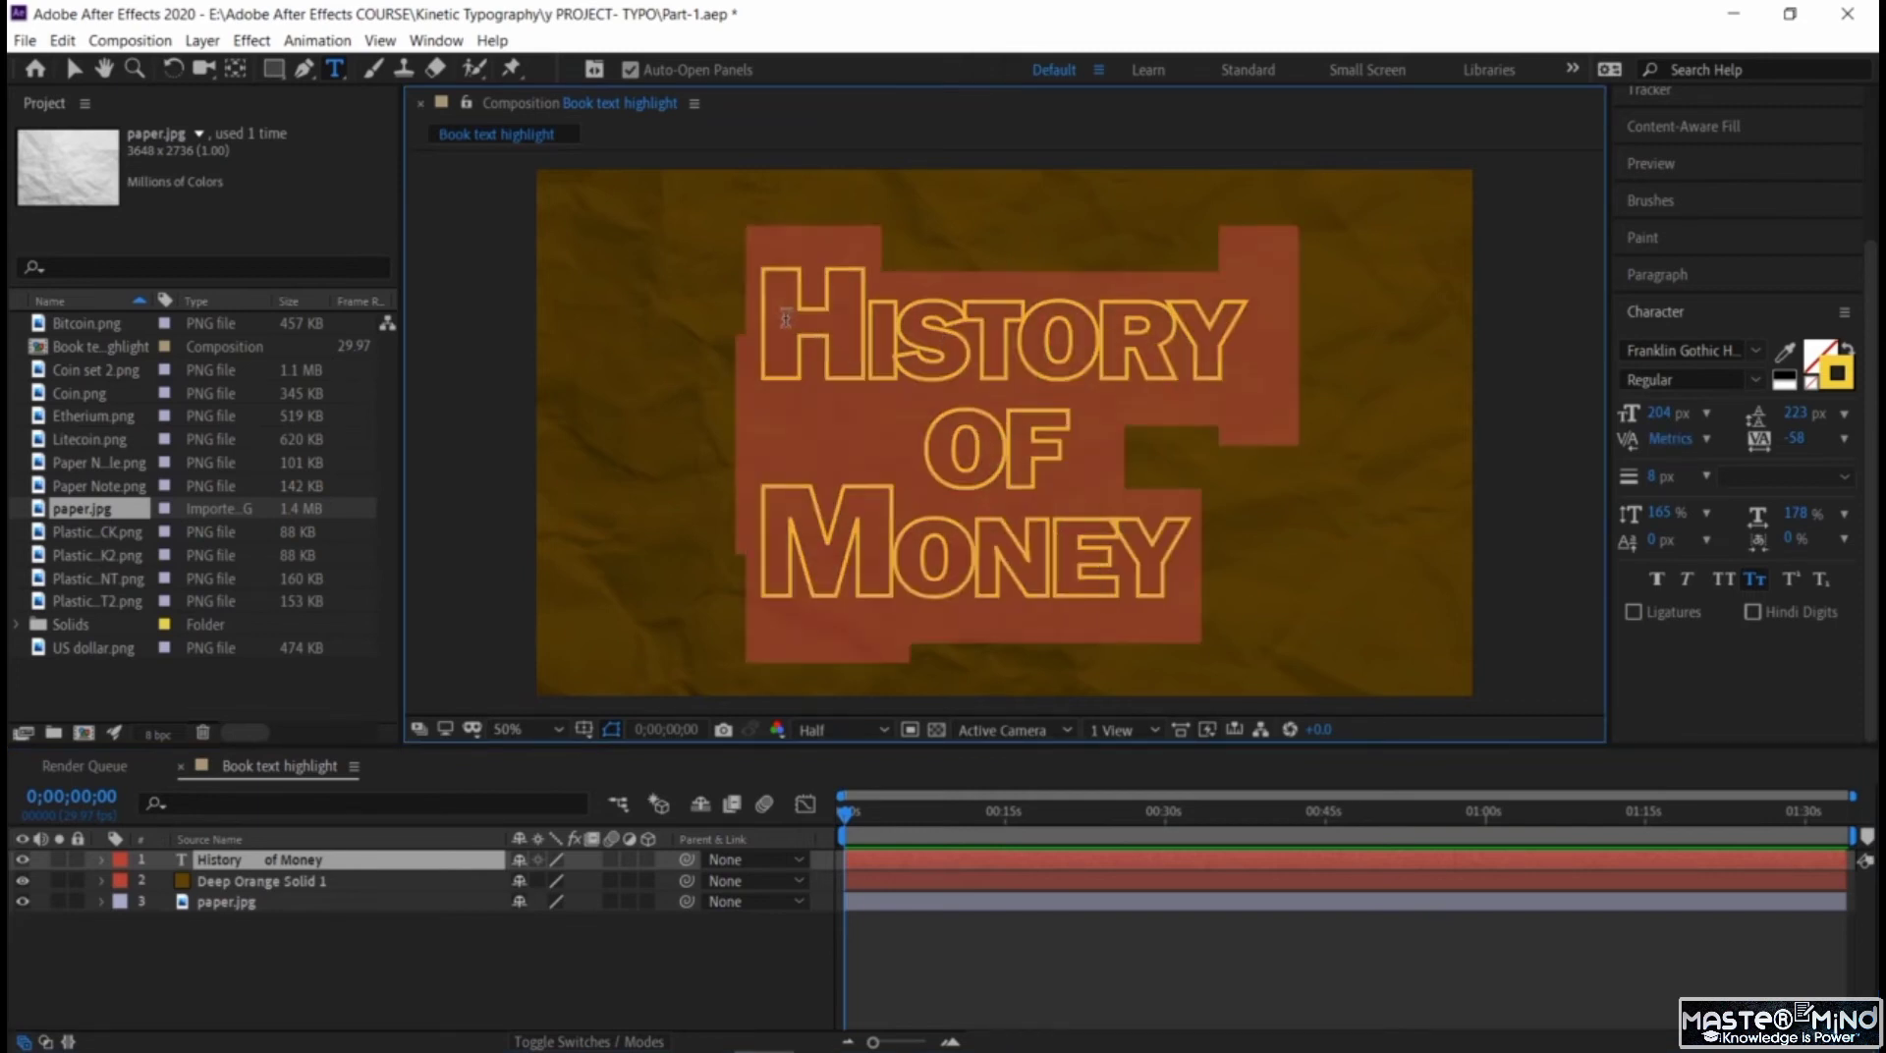
click(1661, 476)
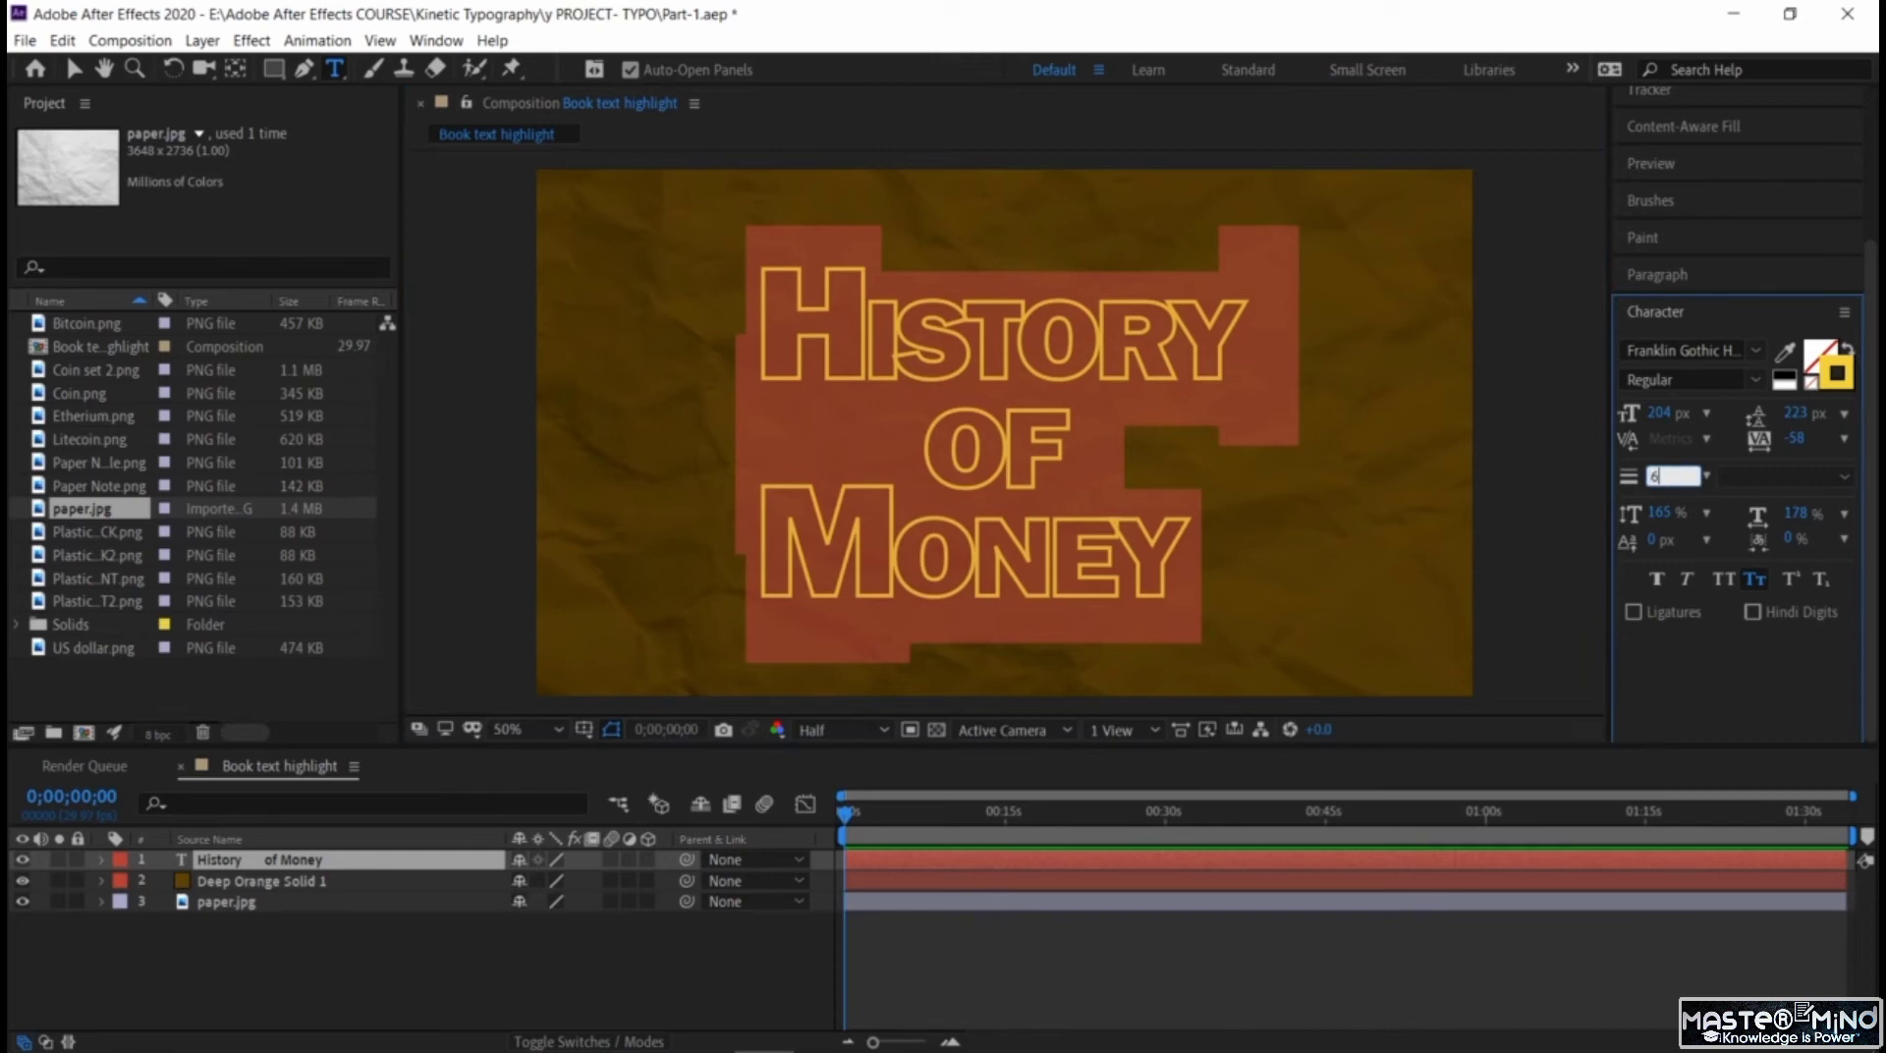
key(Return)
click(1660, 477)
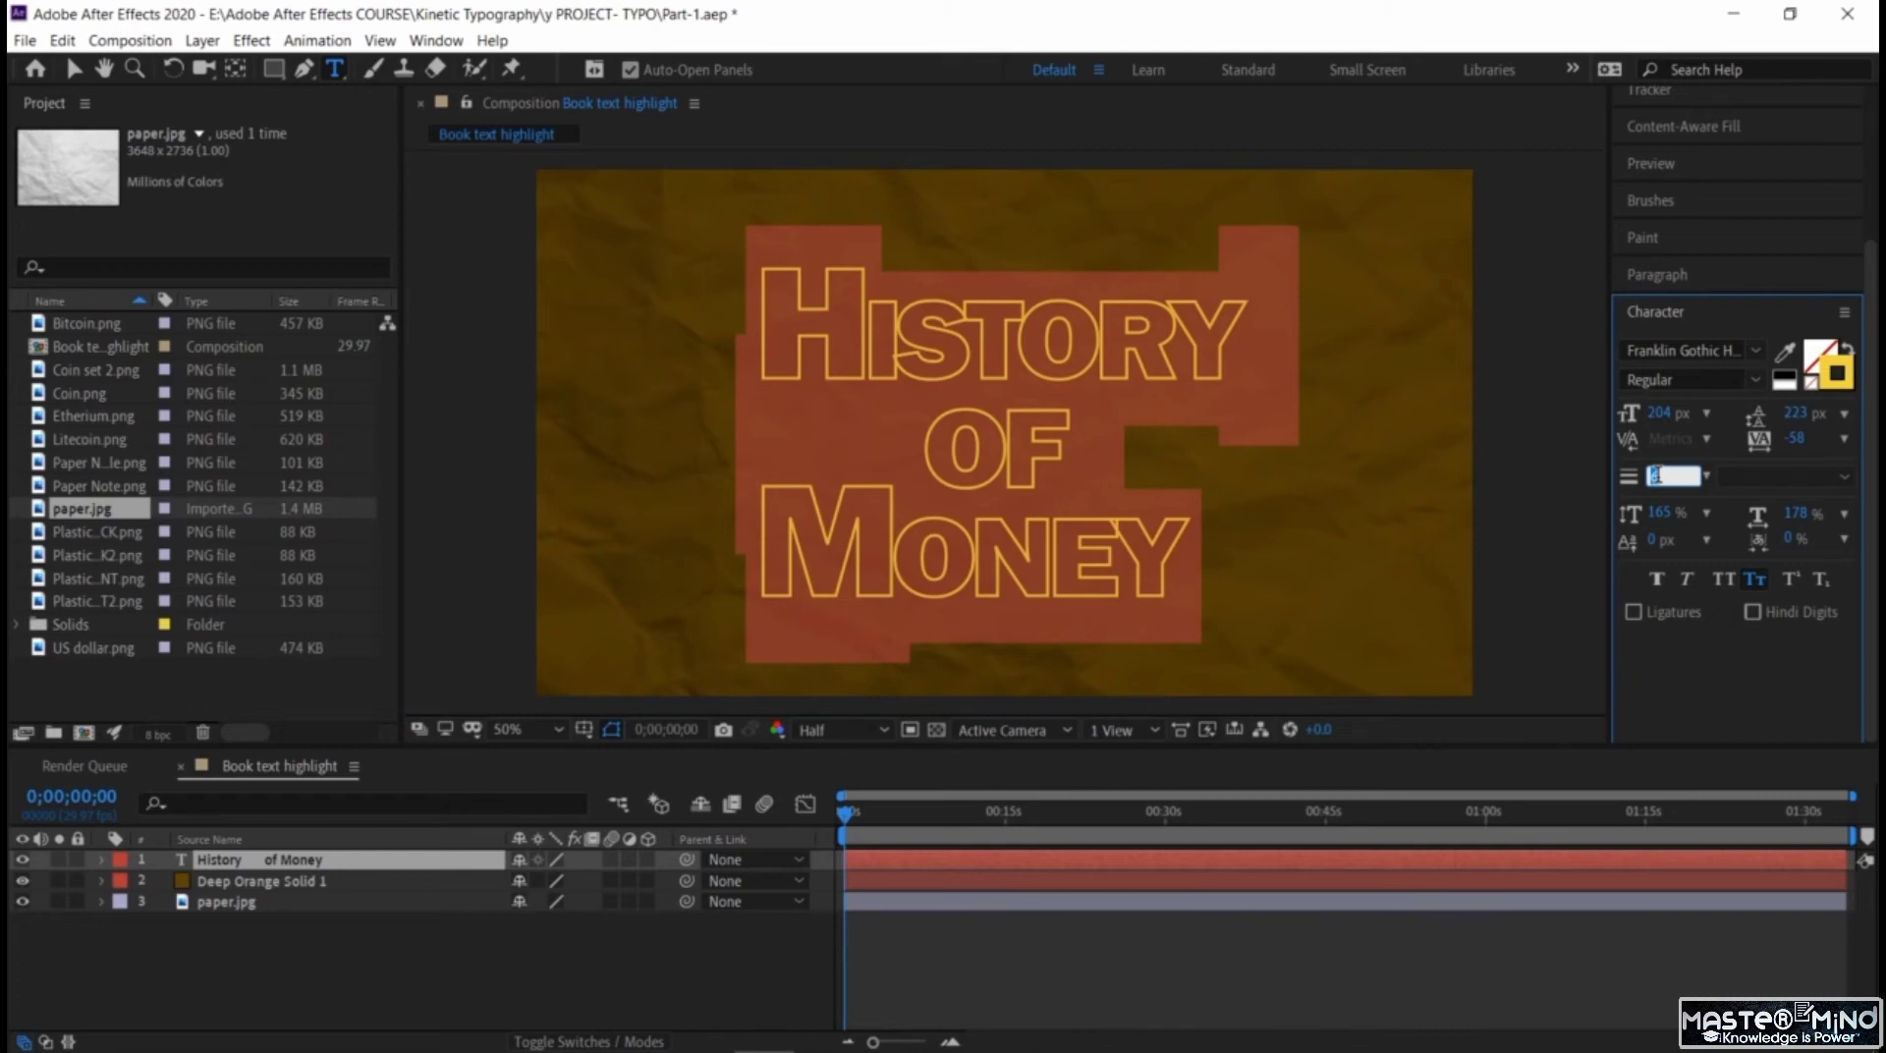
text(5)
key(Return)
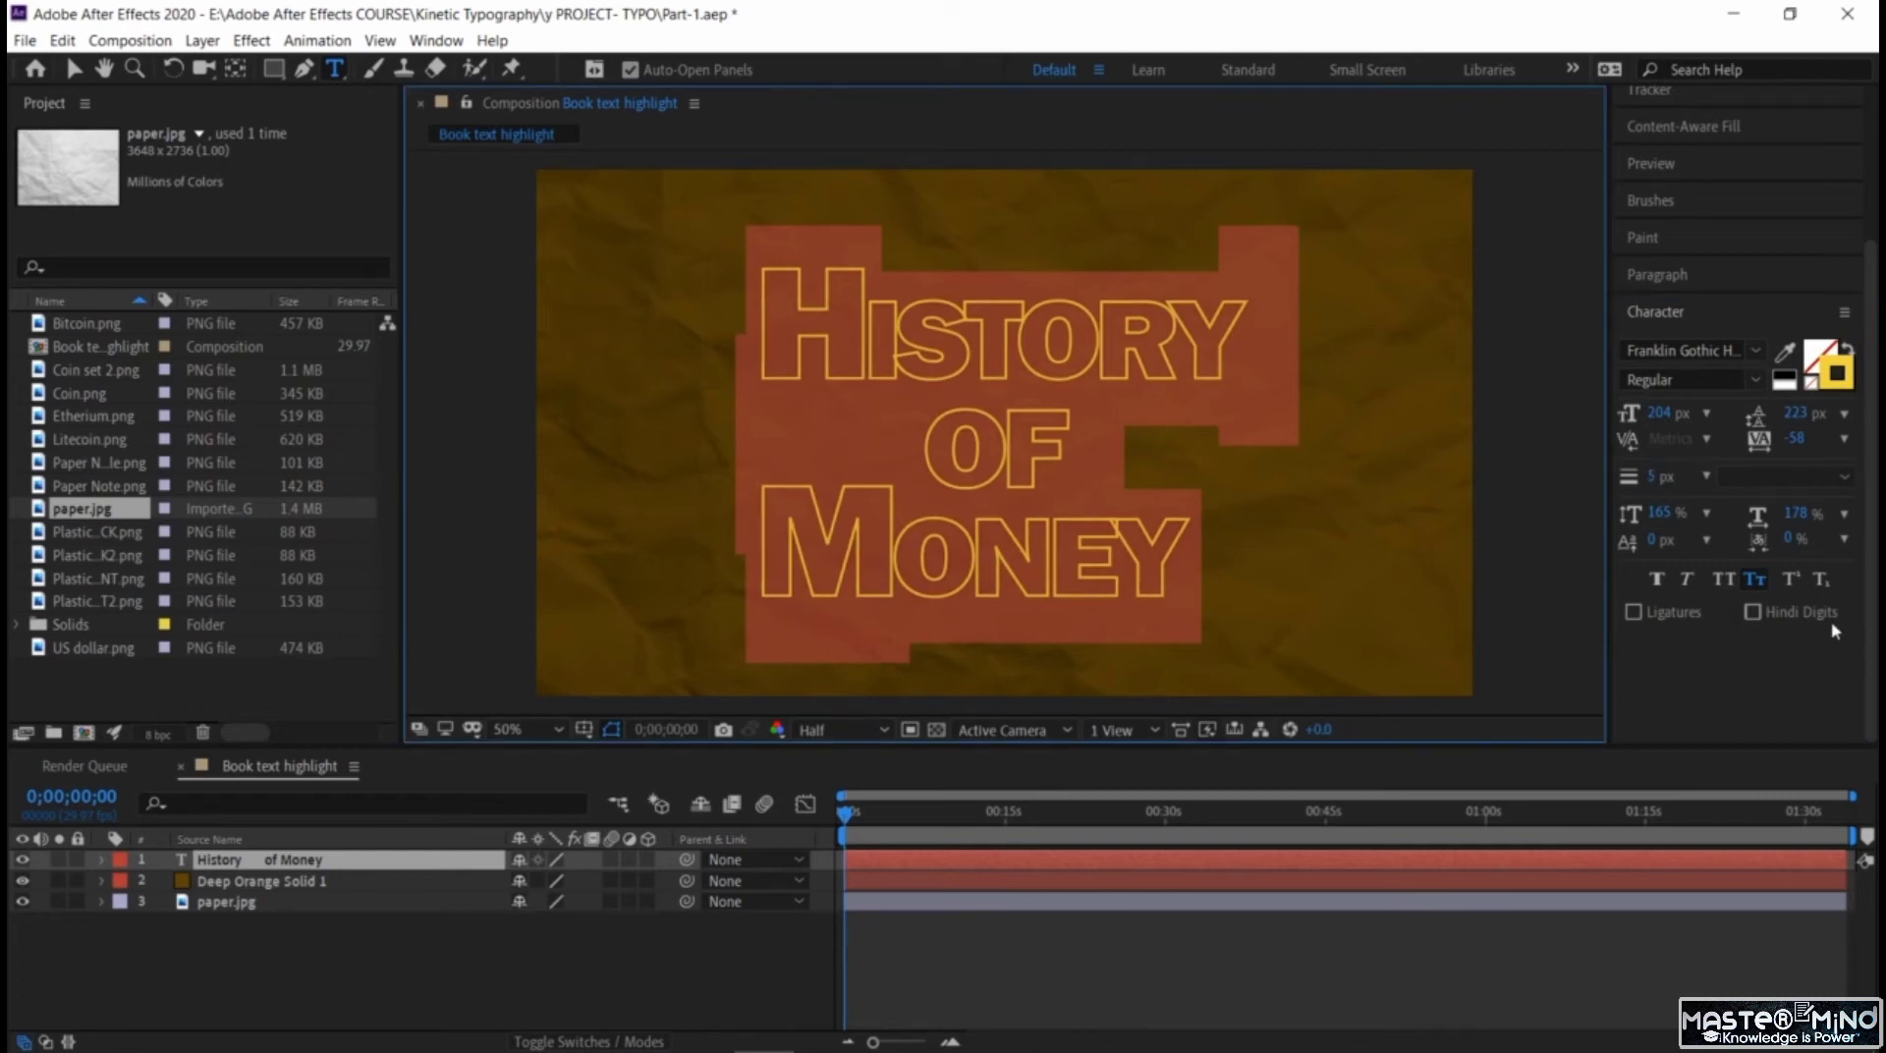
Set the title text's horizontal scale to 190%, baseline shift to 4 px and tracking to -12.
drag(1793, 513, 1810, 519)
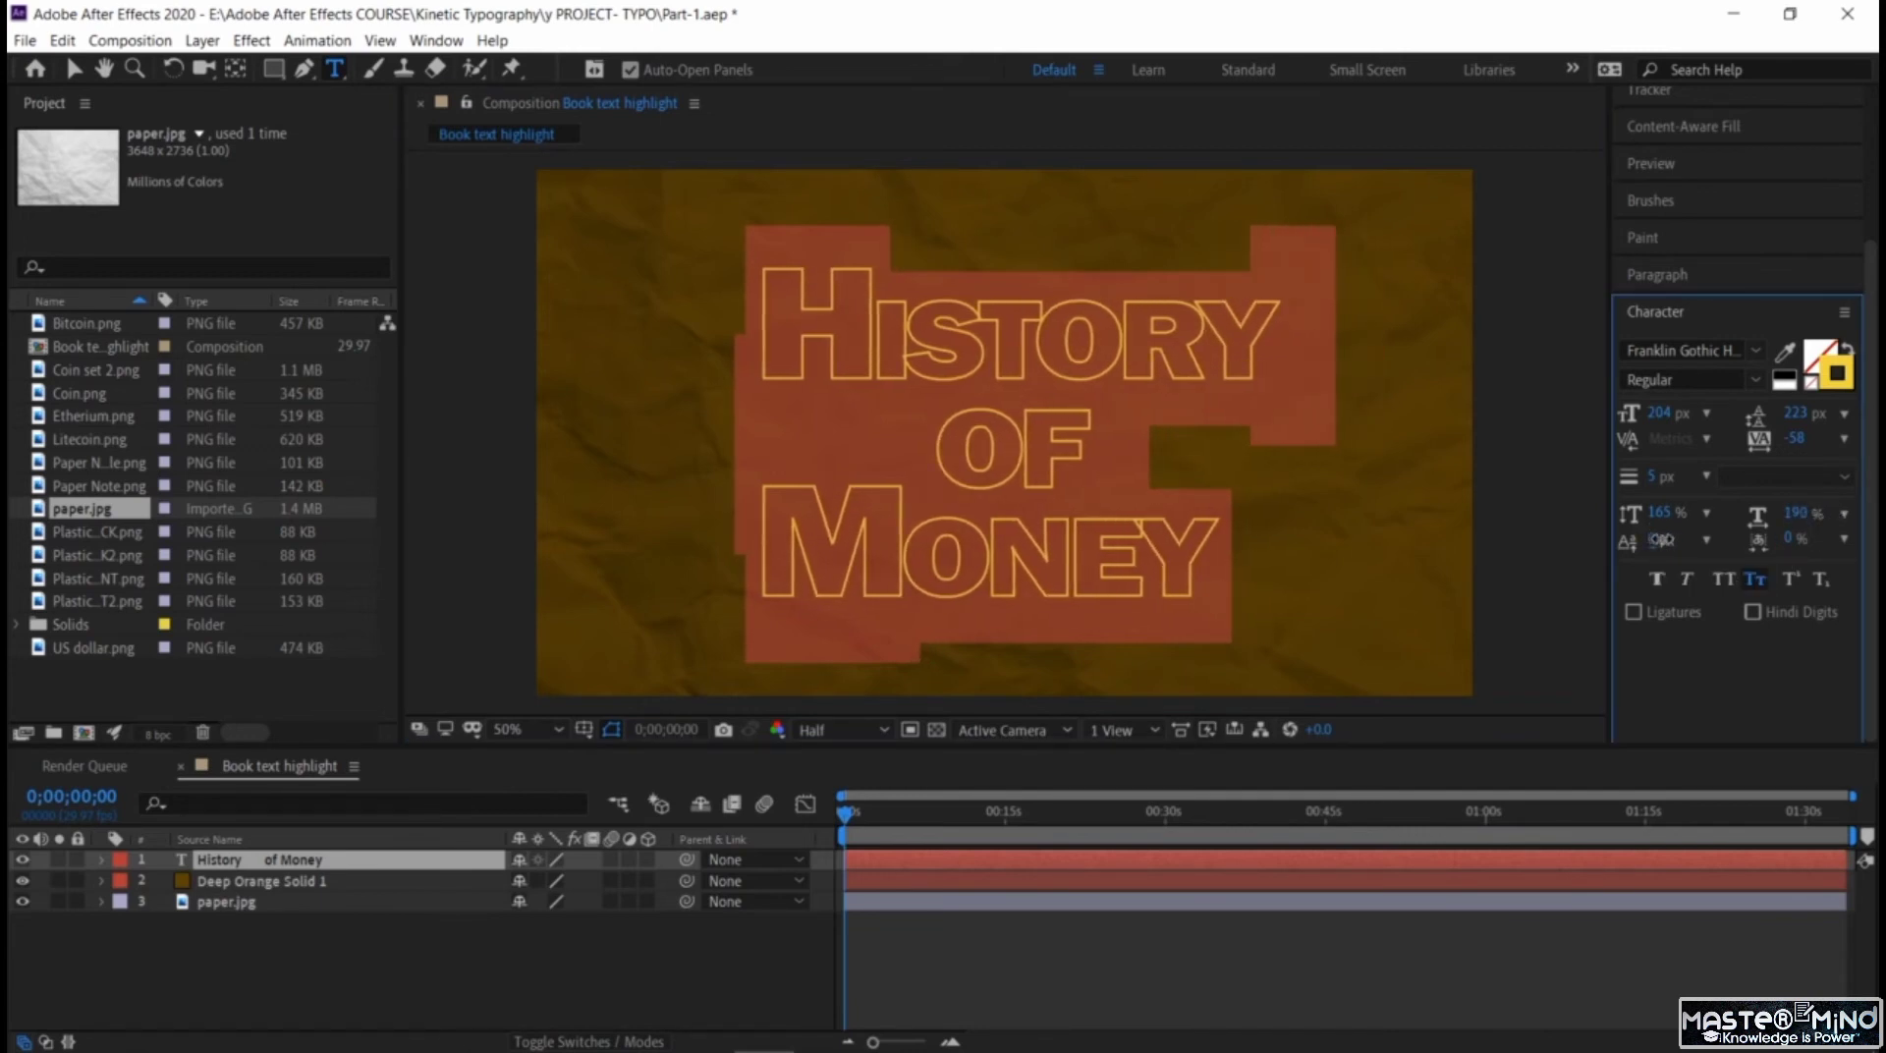
drag(1663, 540, 1671, 539)
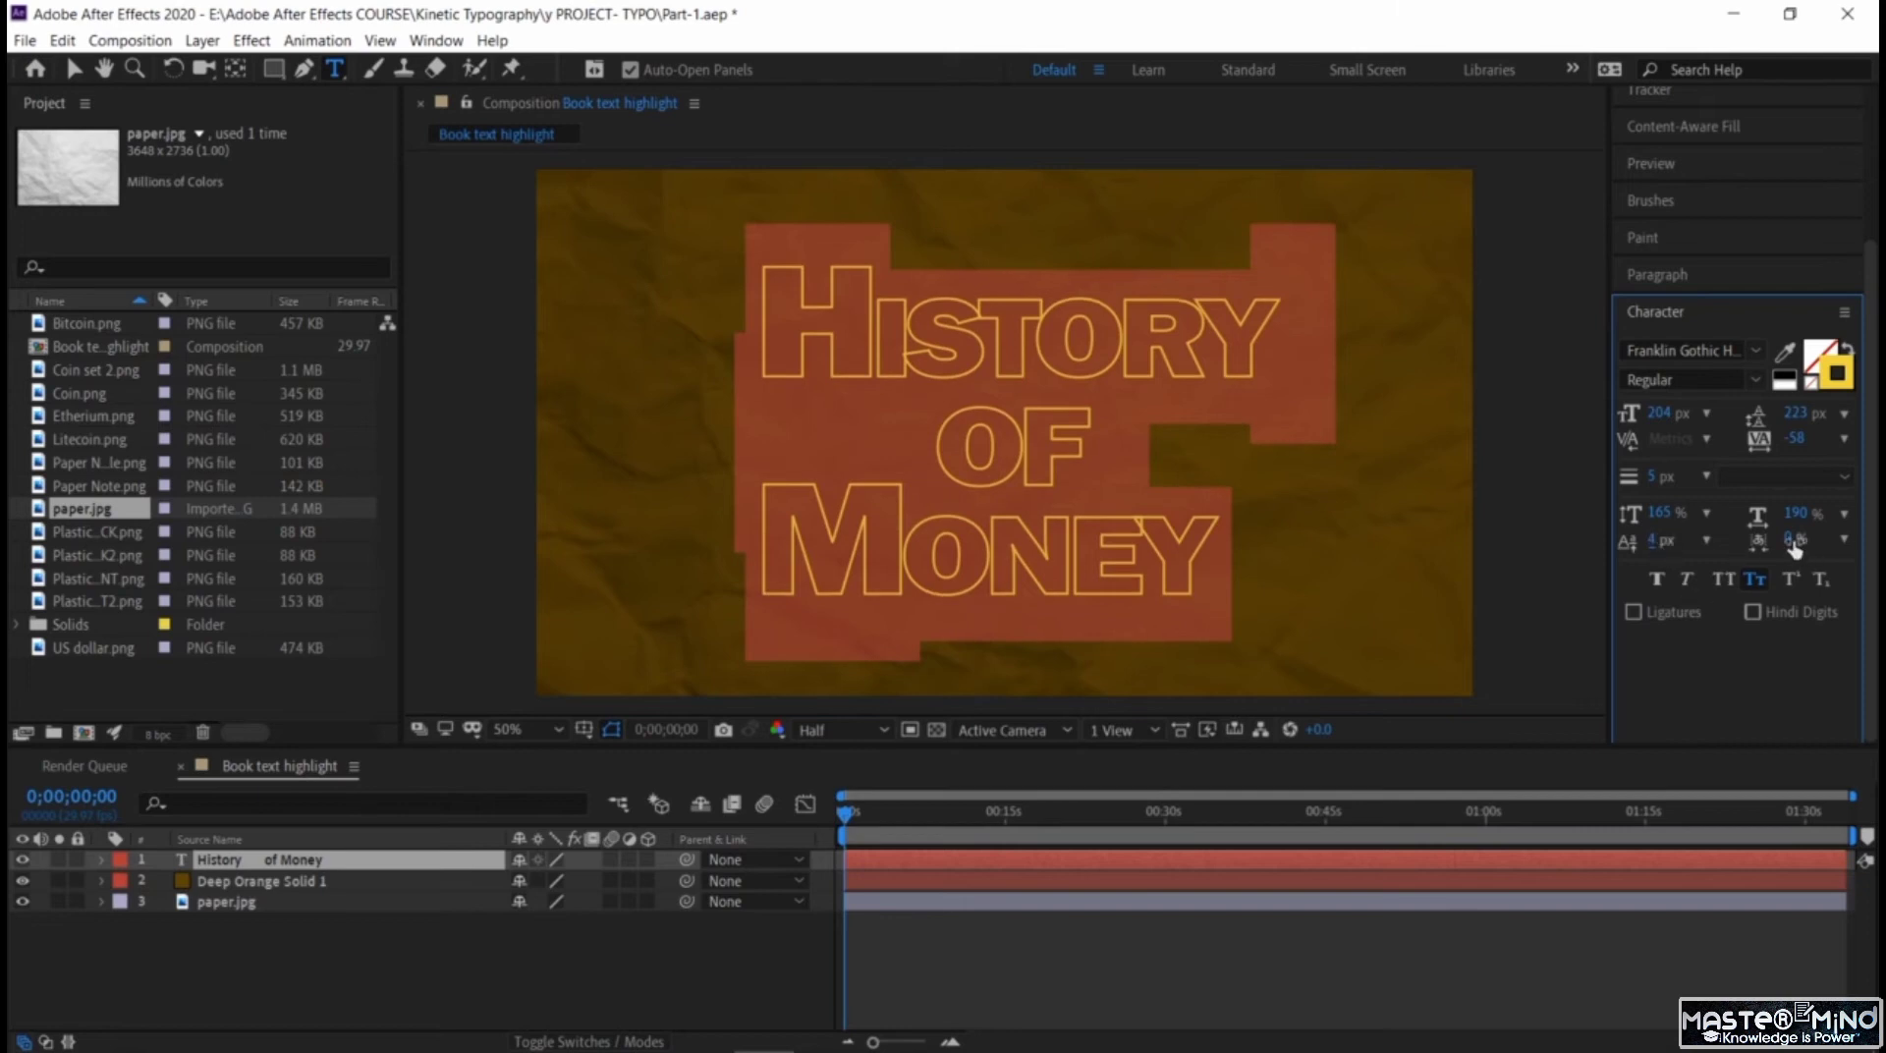
drag(1793, 539, 1780, 540)
drag(1795, 438, 1866, 458)
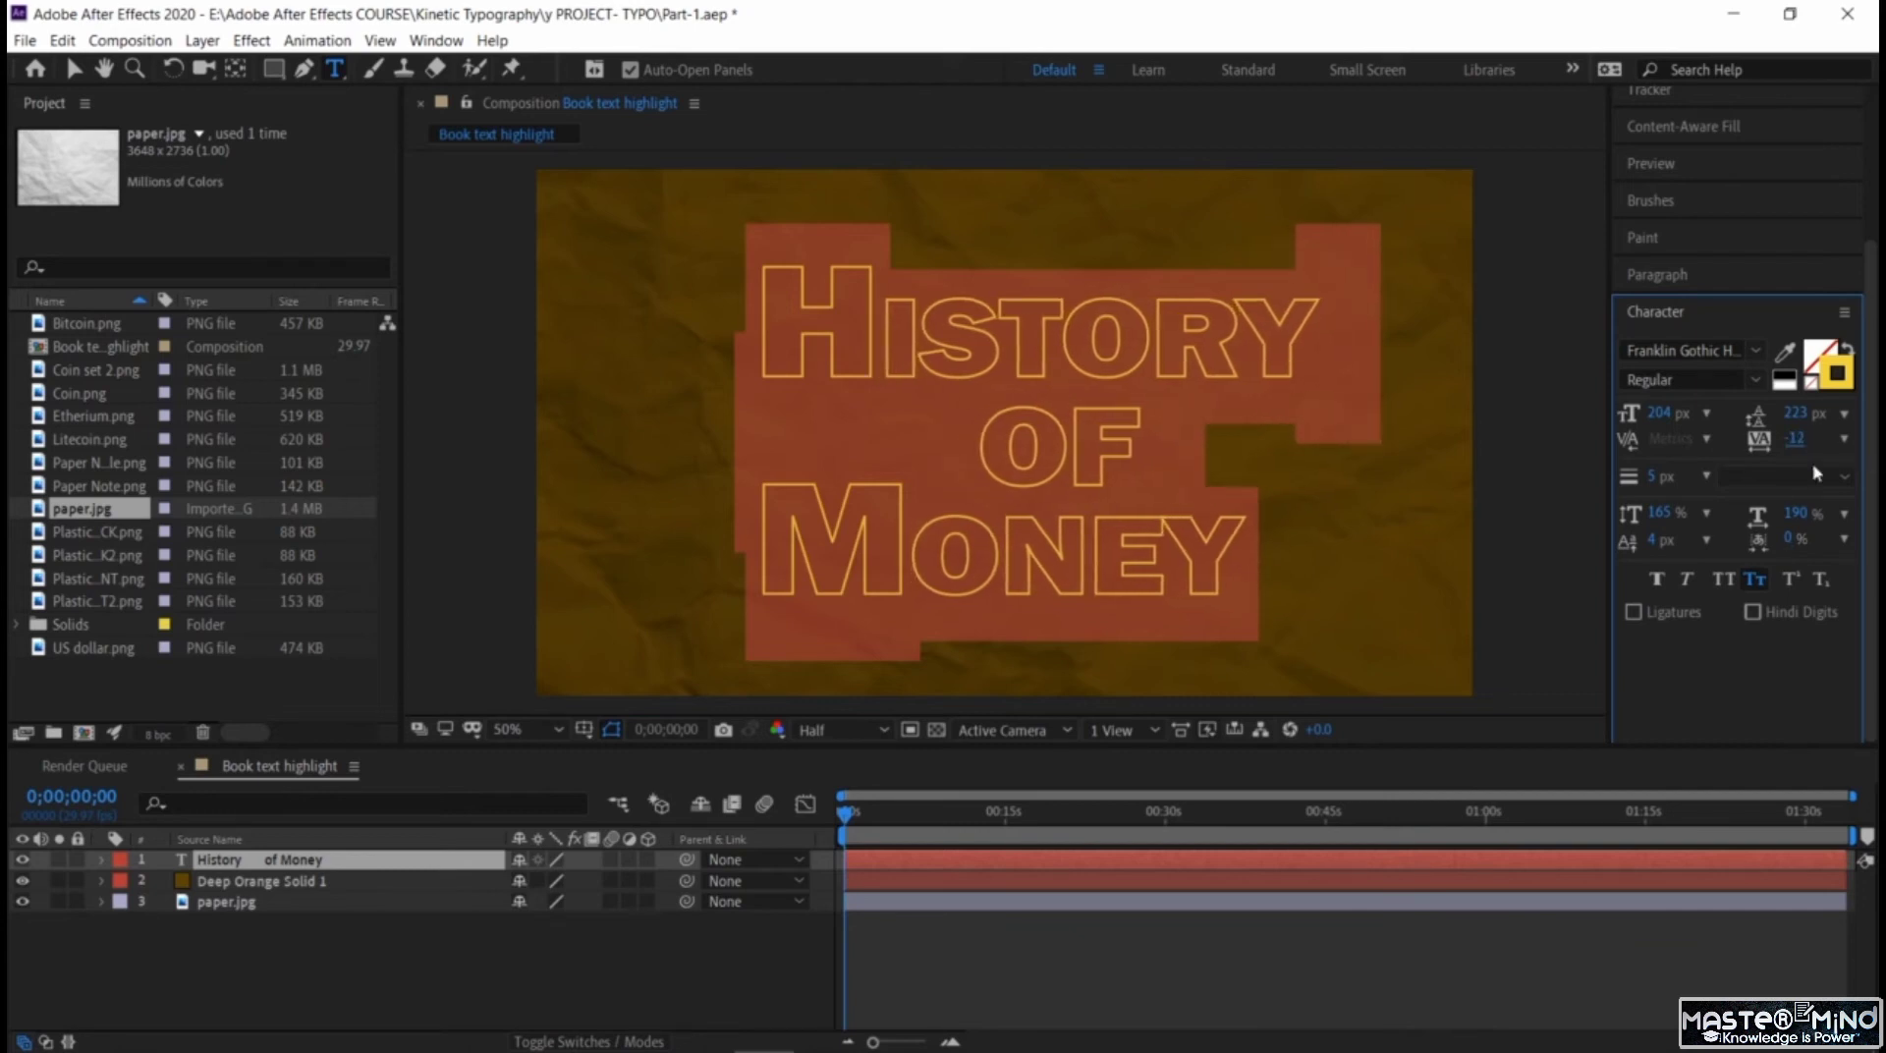
Insert a space before "Money" to centre that line under the others, and leave text editing.
click(1050, 460)
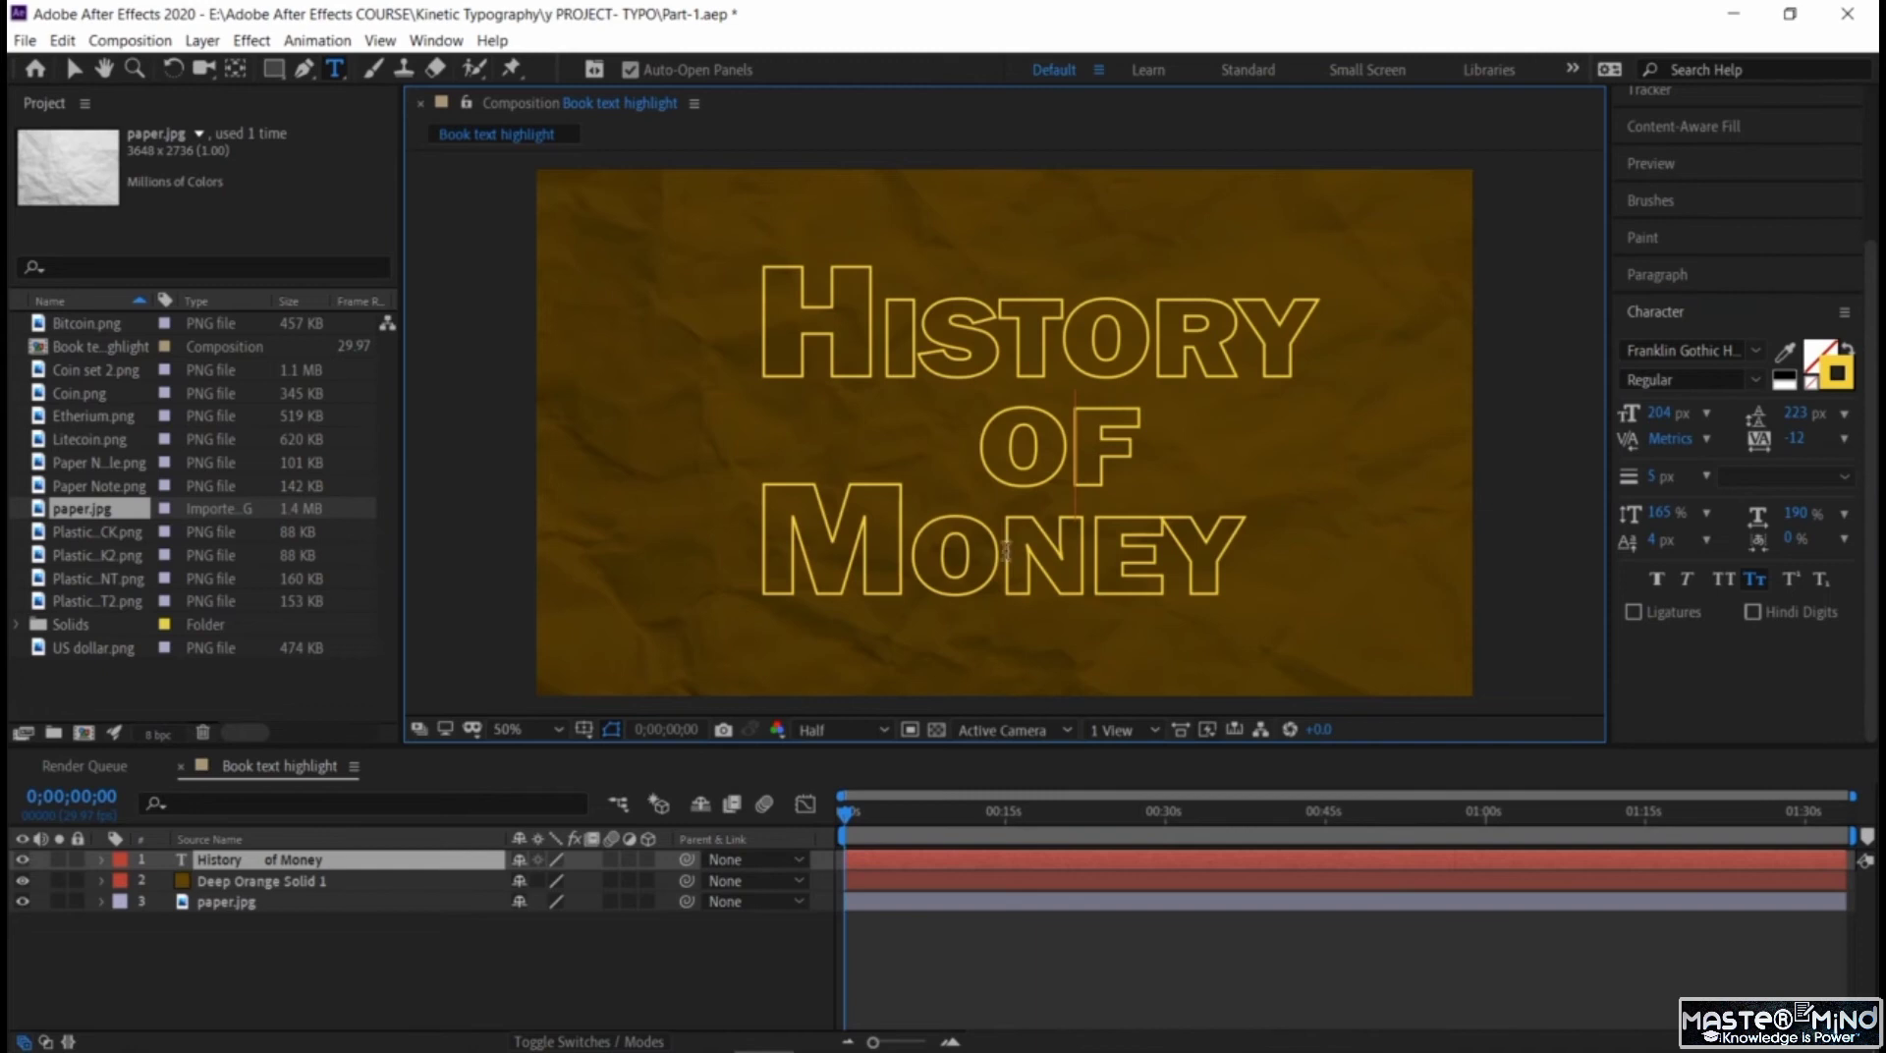
click(796, 550)
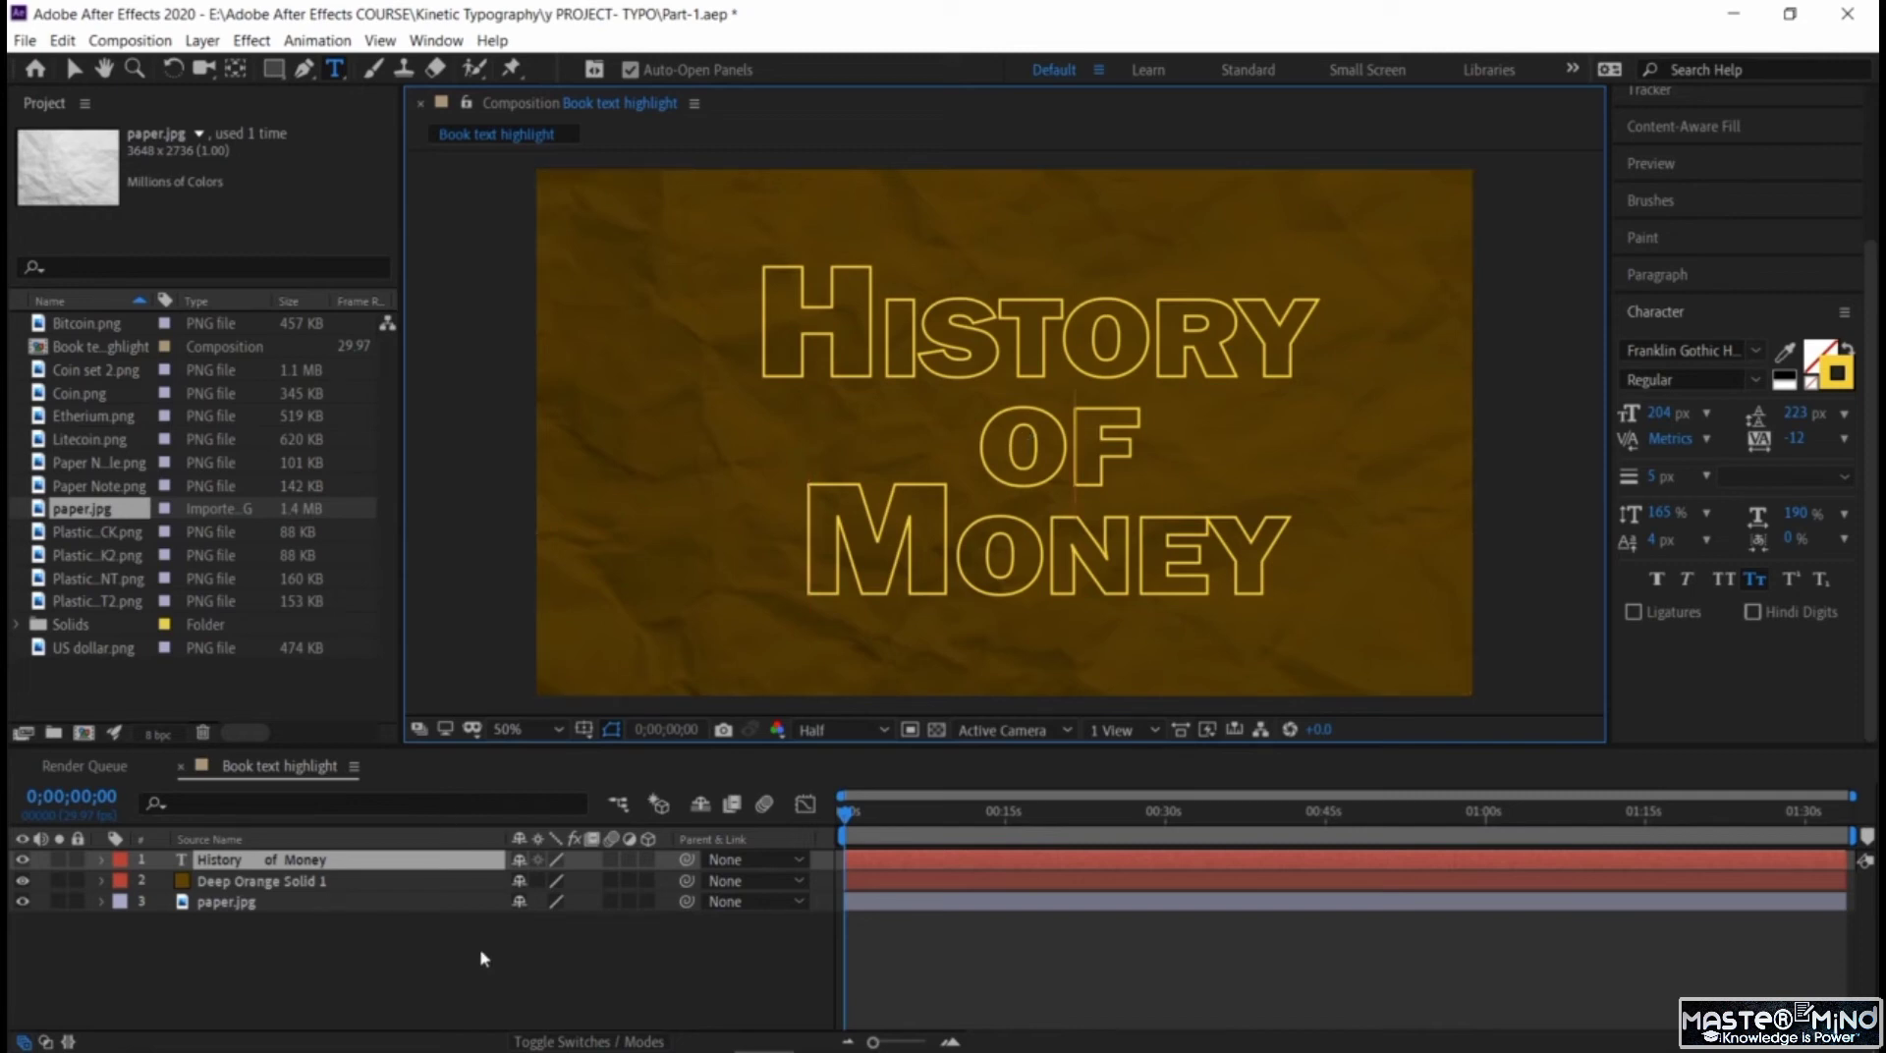
click(74, 68)
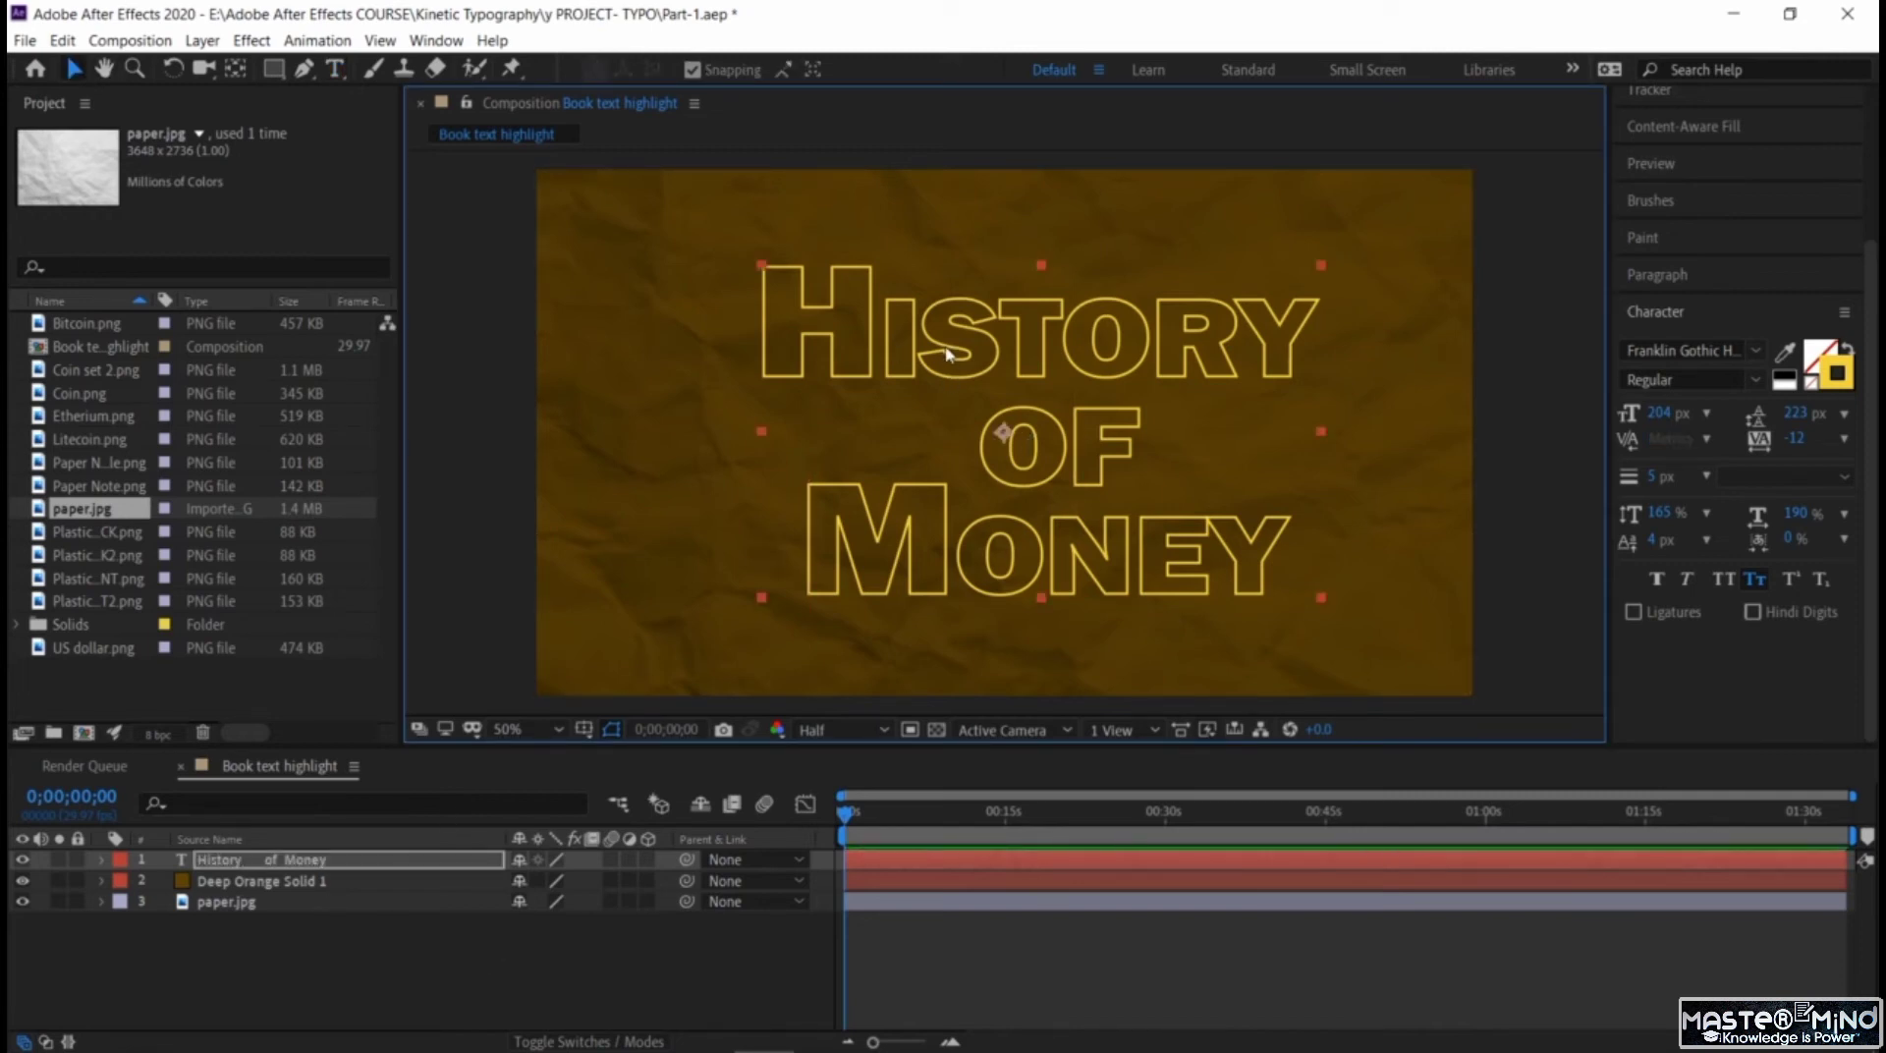
Create shapes from the title text layer and add Trim Paths to the new outlines layer.
click(205, 42)
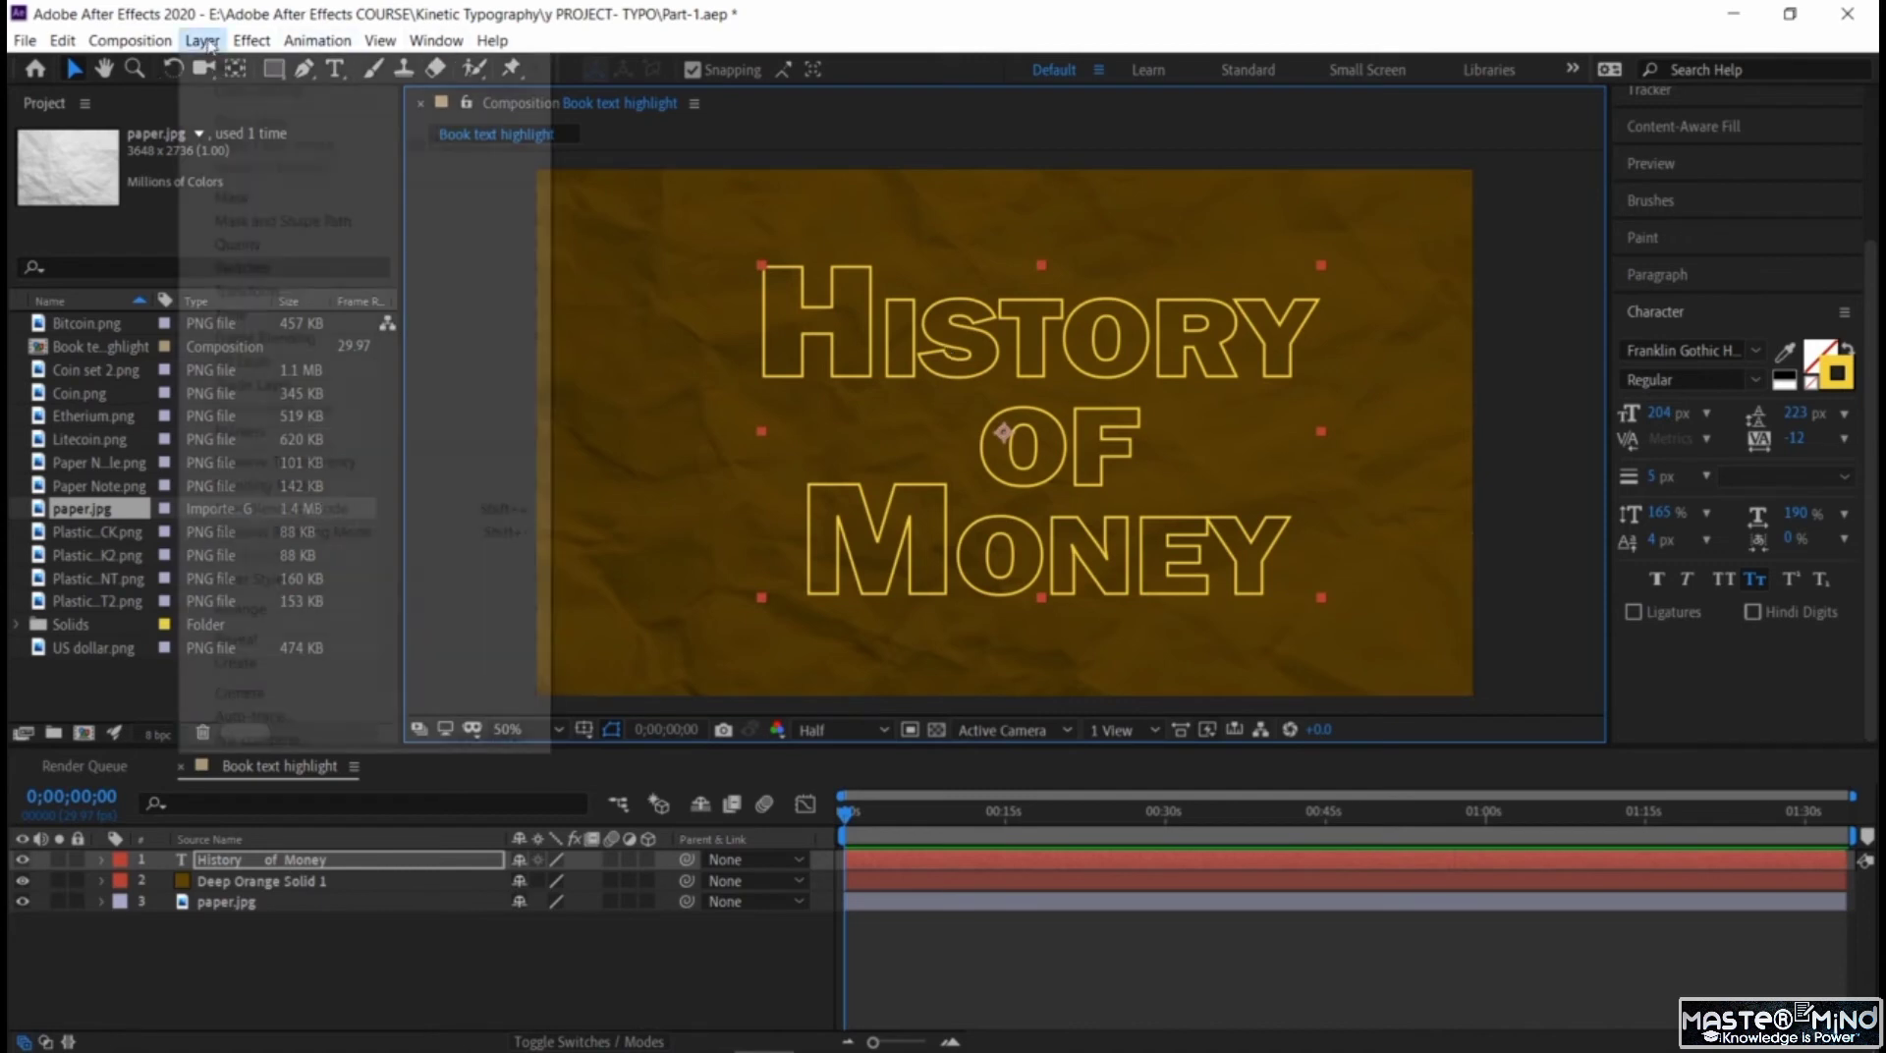
mouse_move(325, 667)
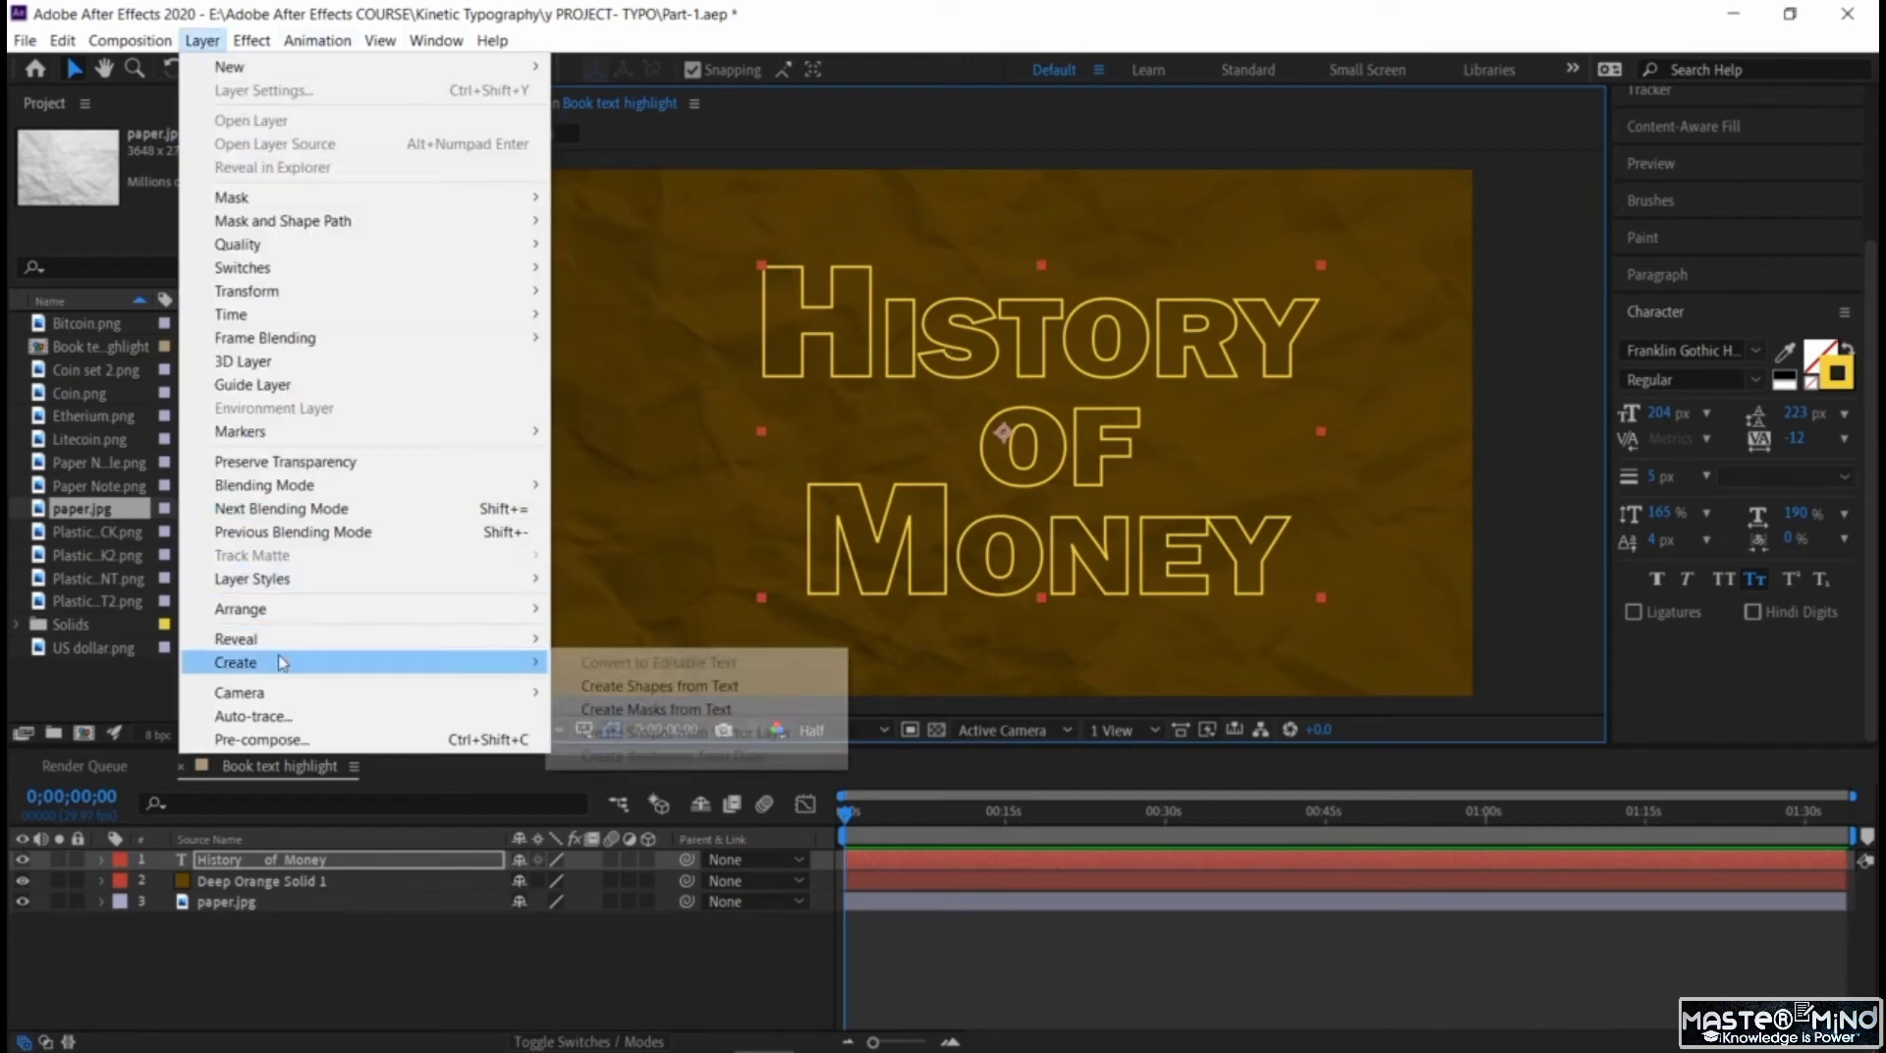
click(642, 687)
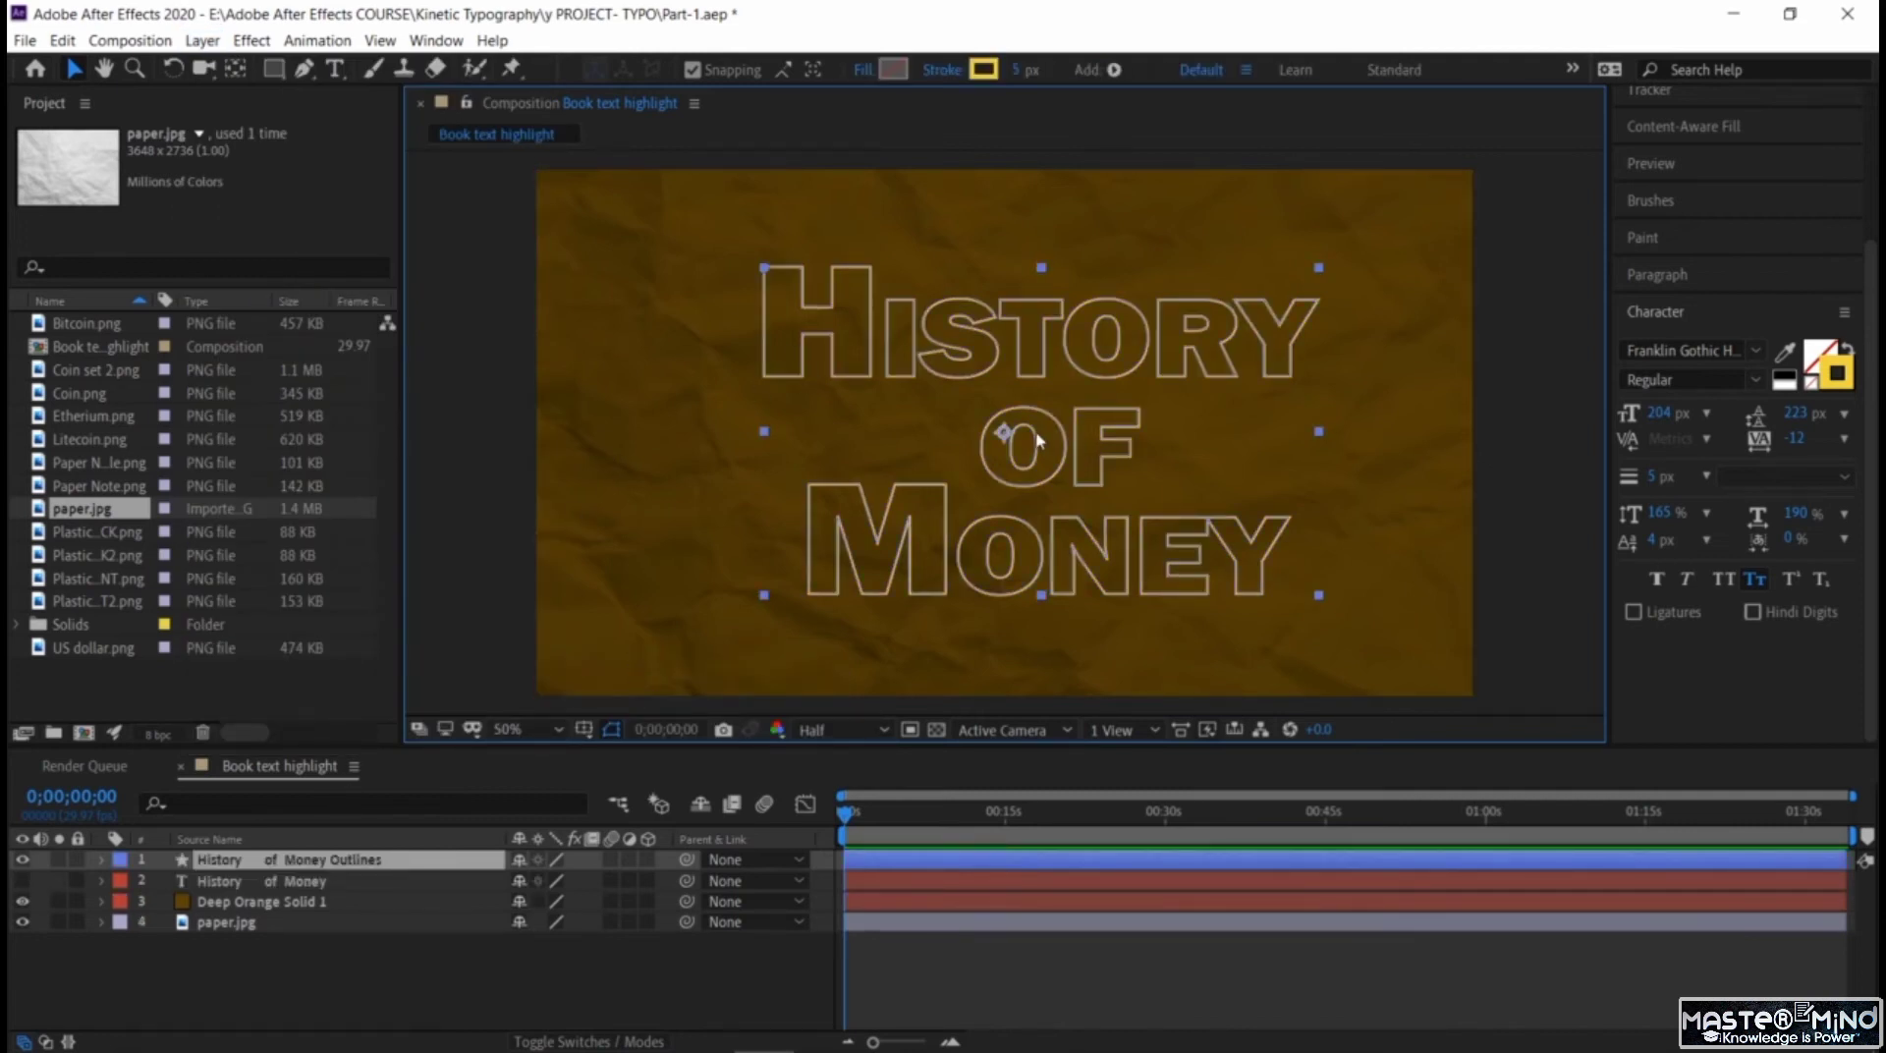
click(102, 862)
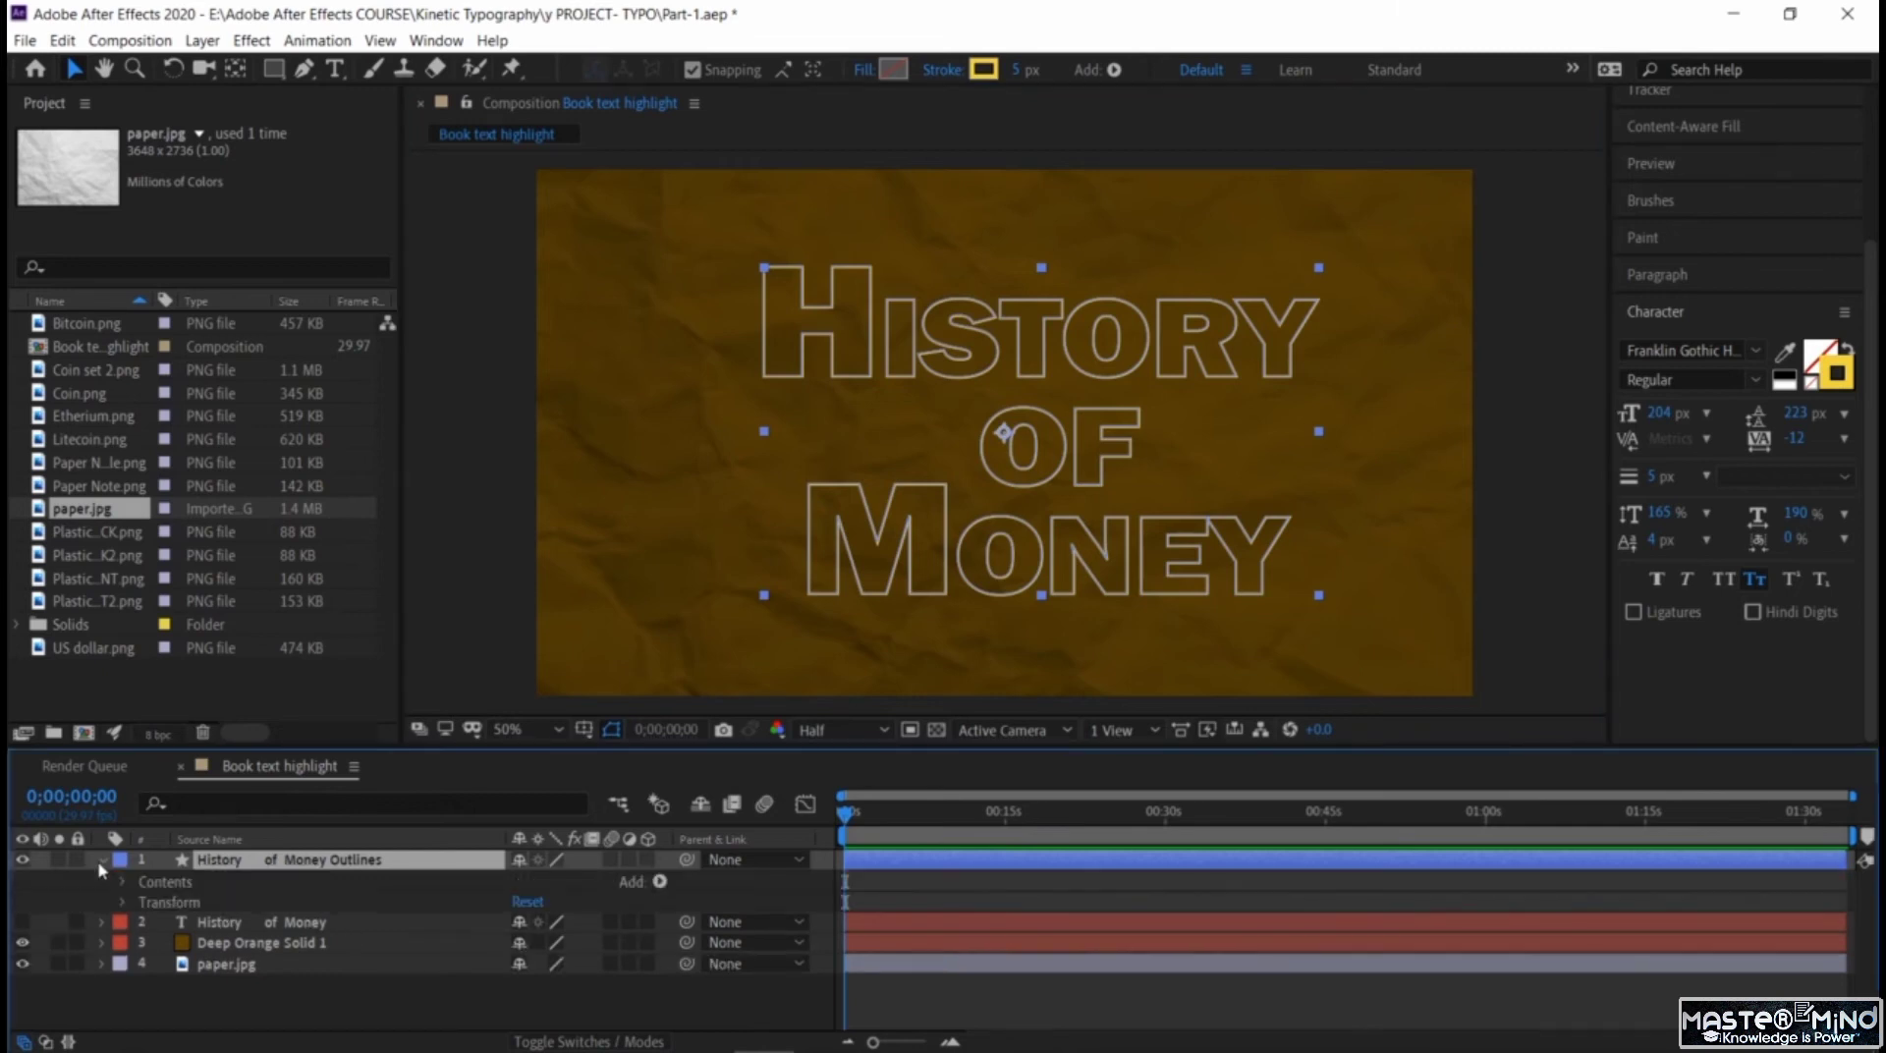
click(659, 882)
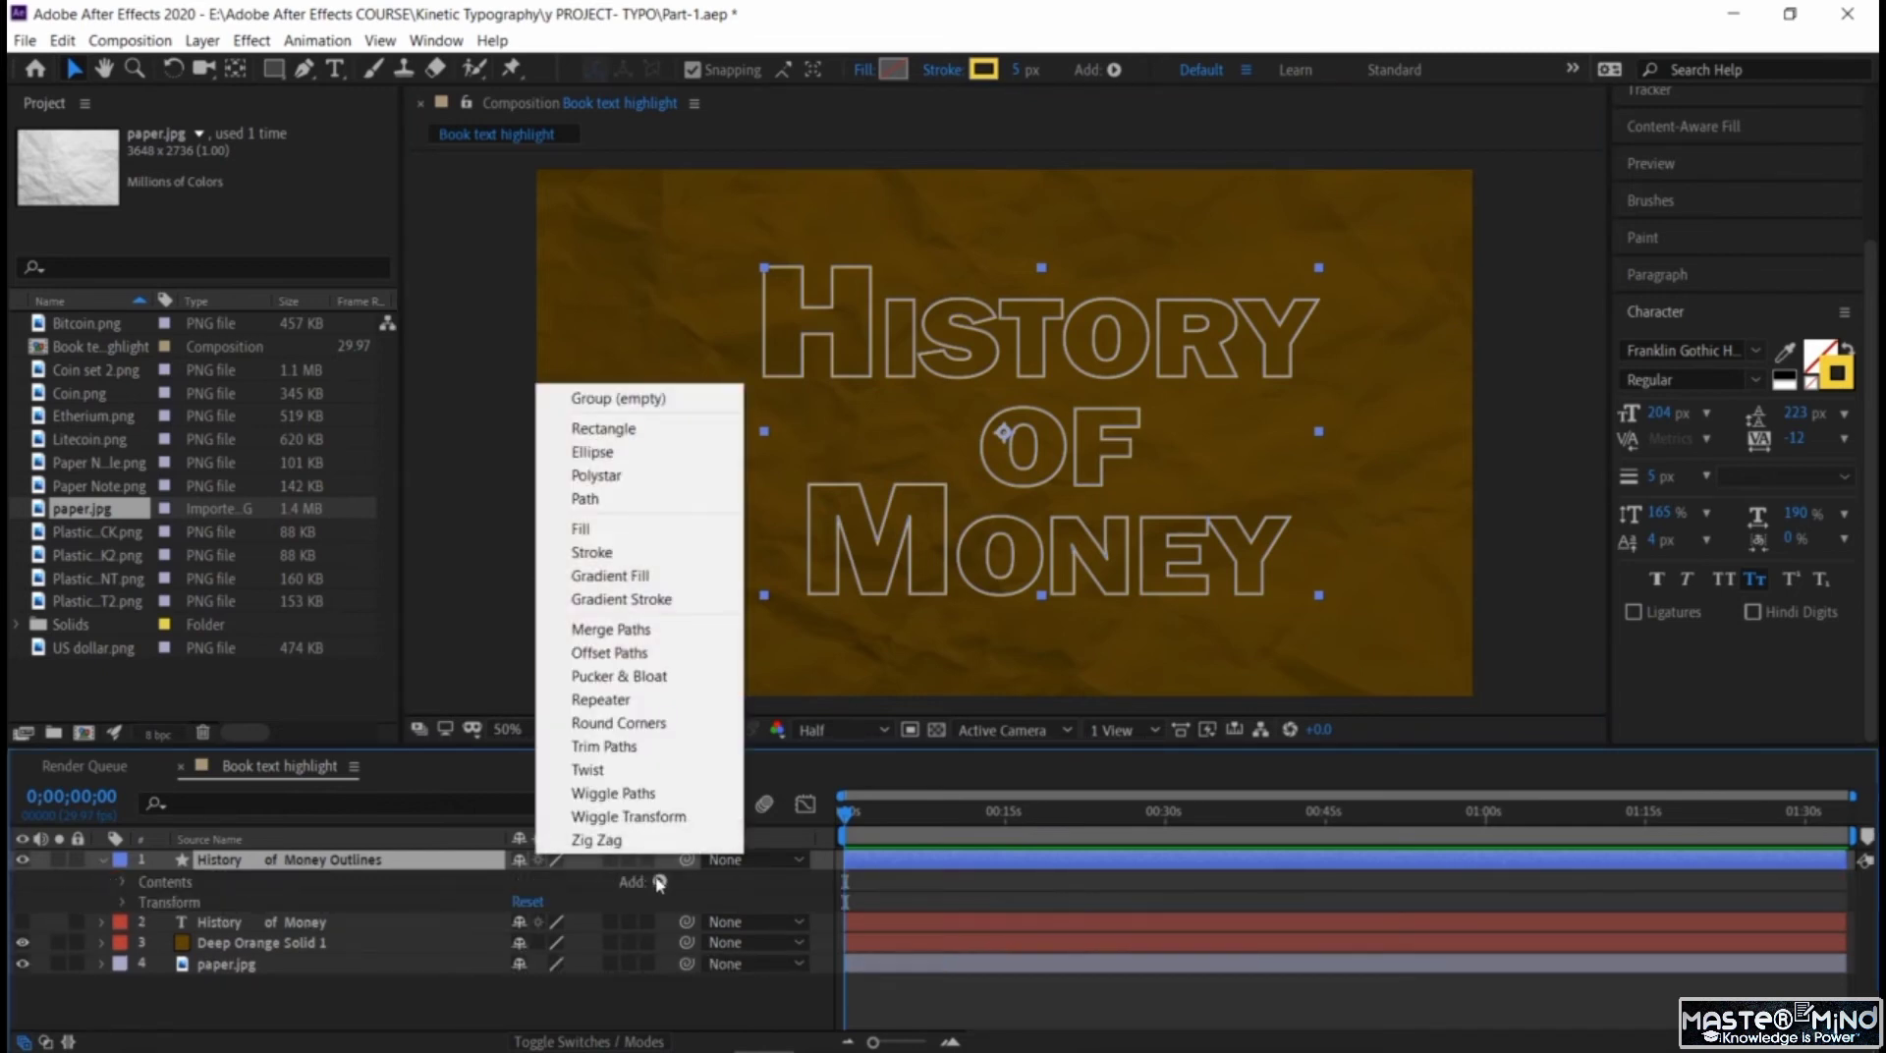
click(656, 747)
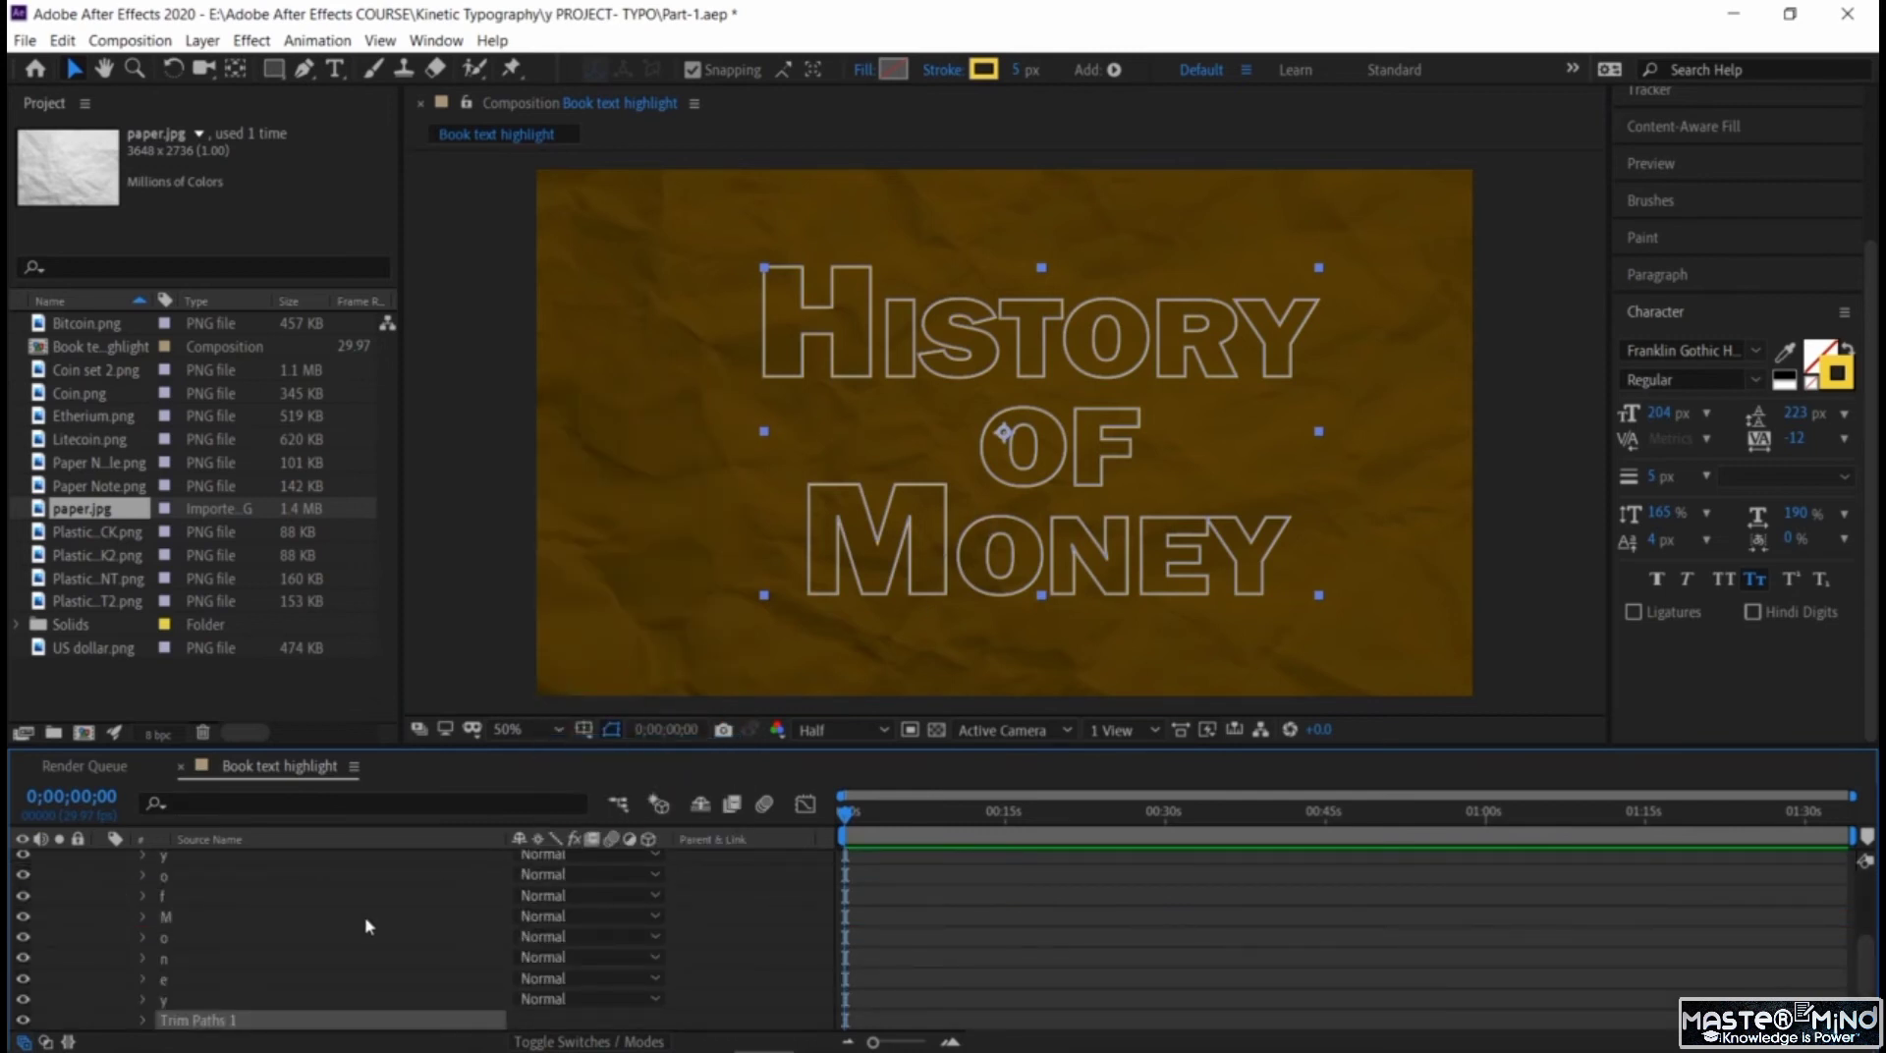
Add a keyframe for the Trim Paths End value at 0;00;00;17 and set it to 0%.
scroll(365, 927, down, 2)
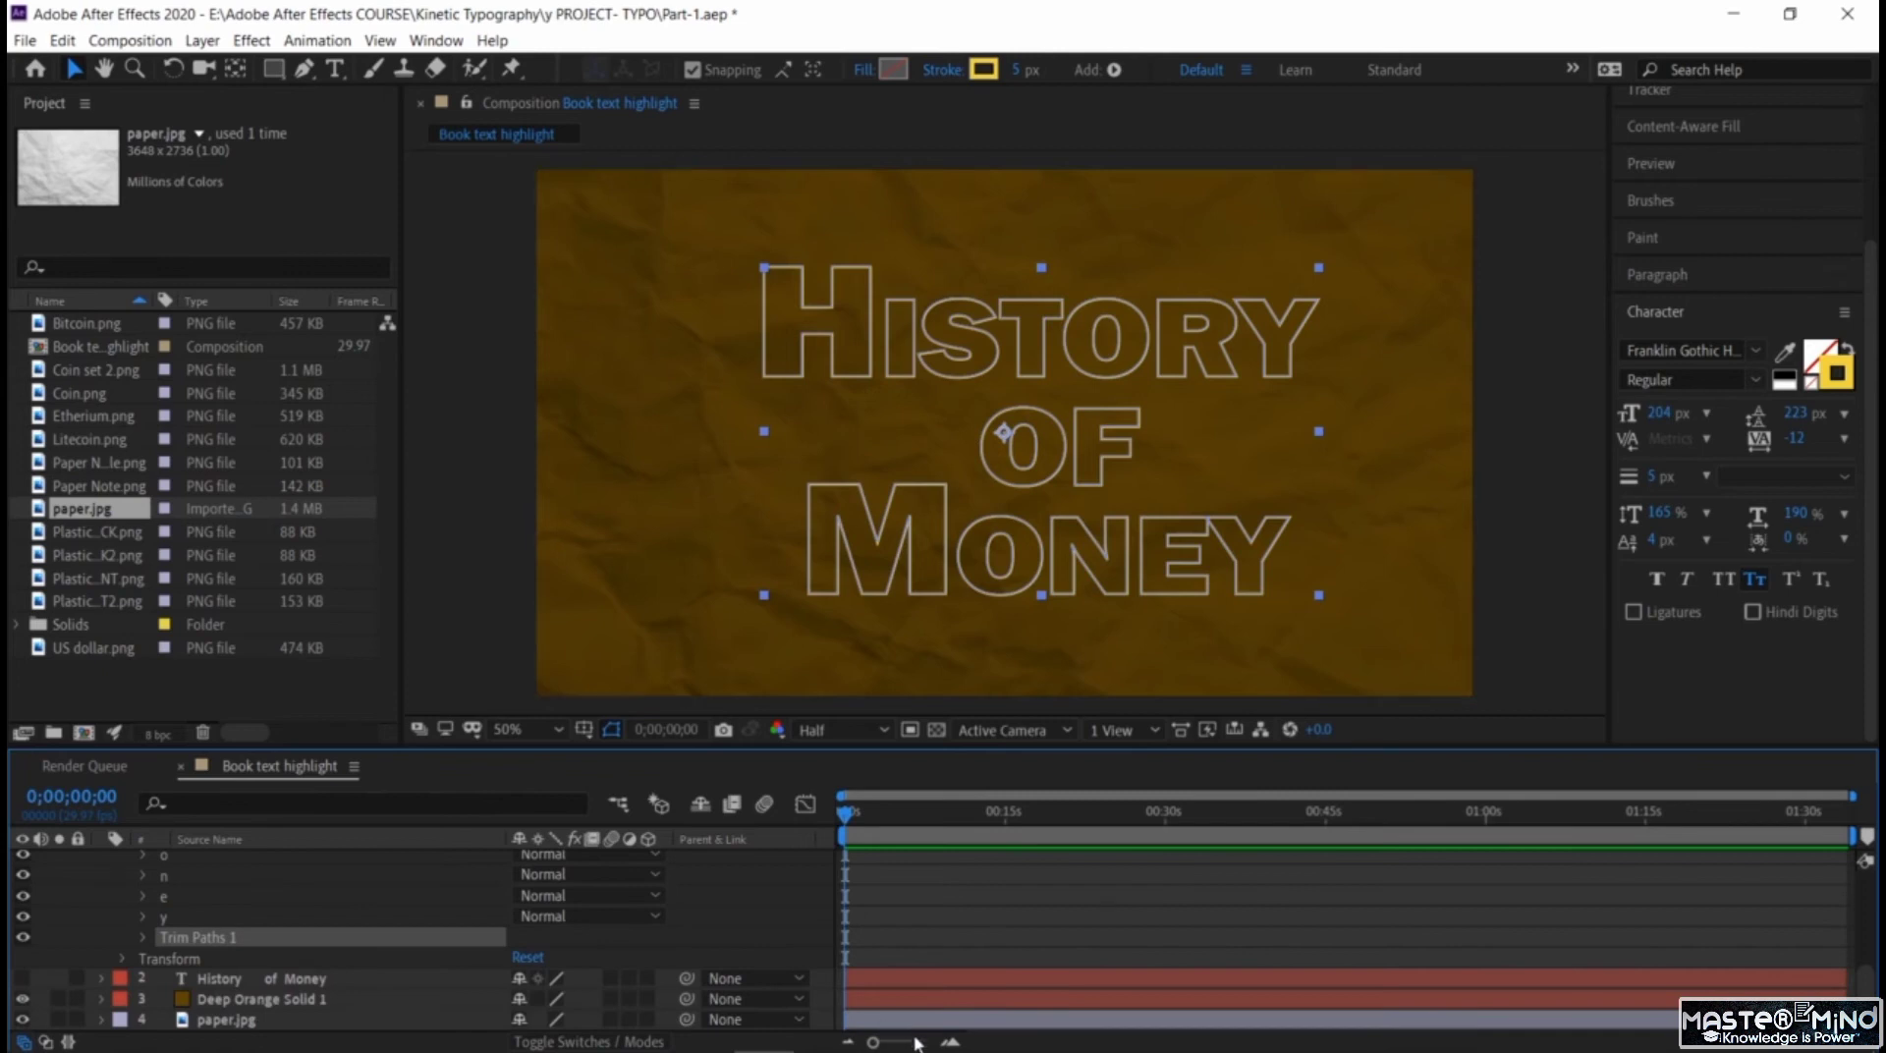
click(954, 1043)
click(955, 1043)
click(954, 1043)
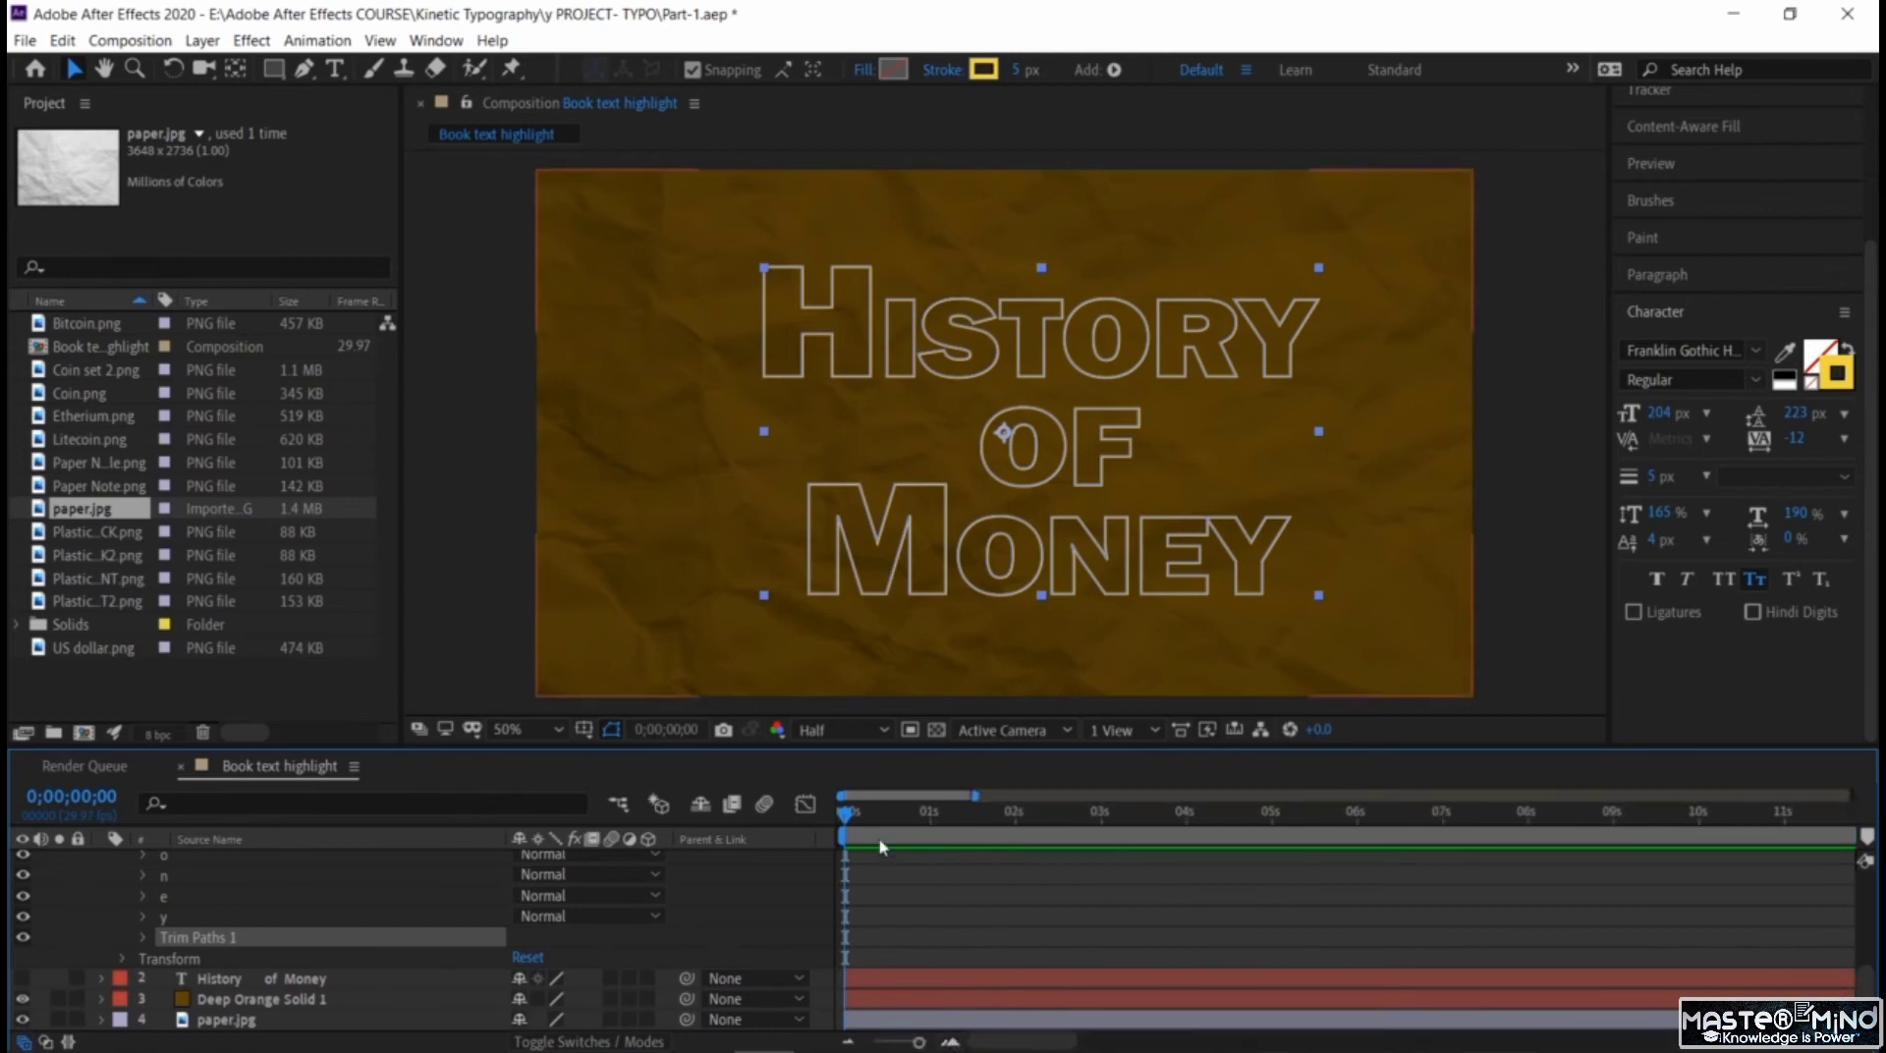
drag(851, 815, 896, 827)
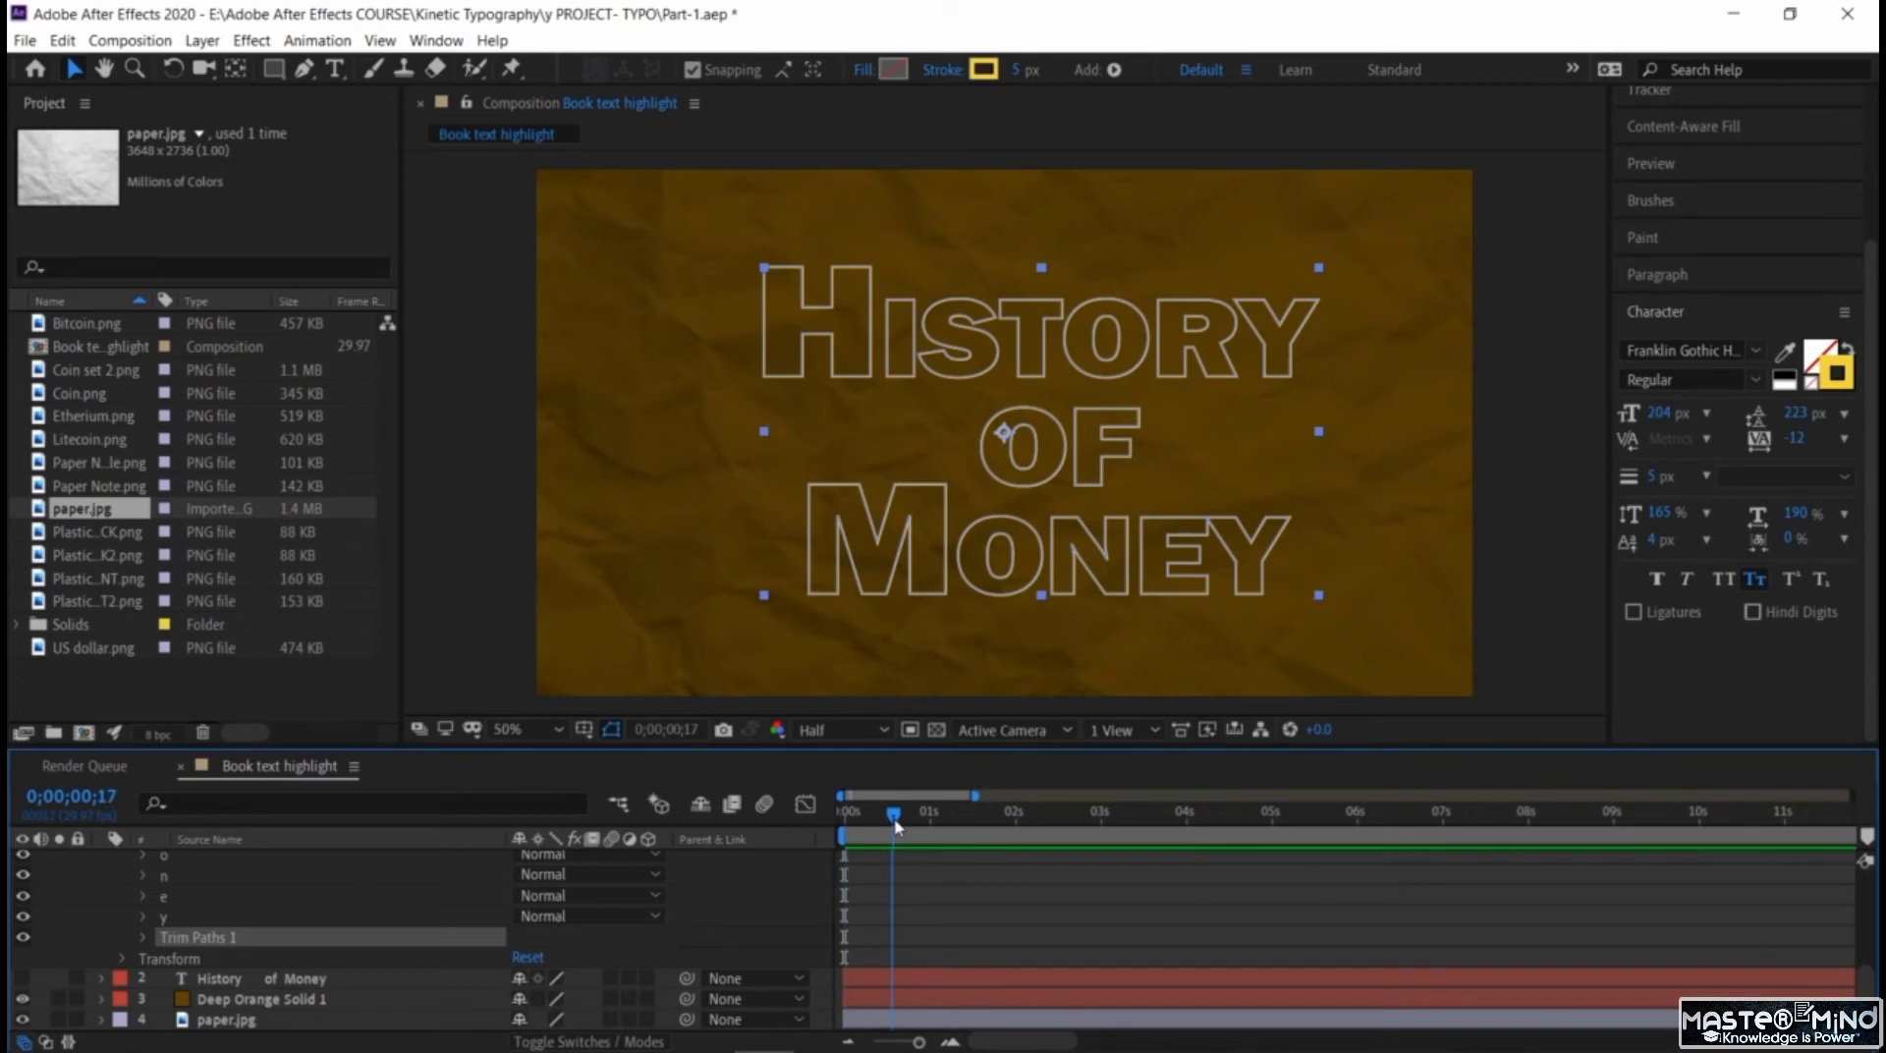
click(146, 939)
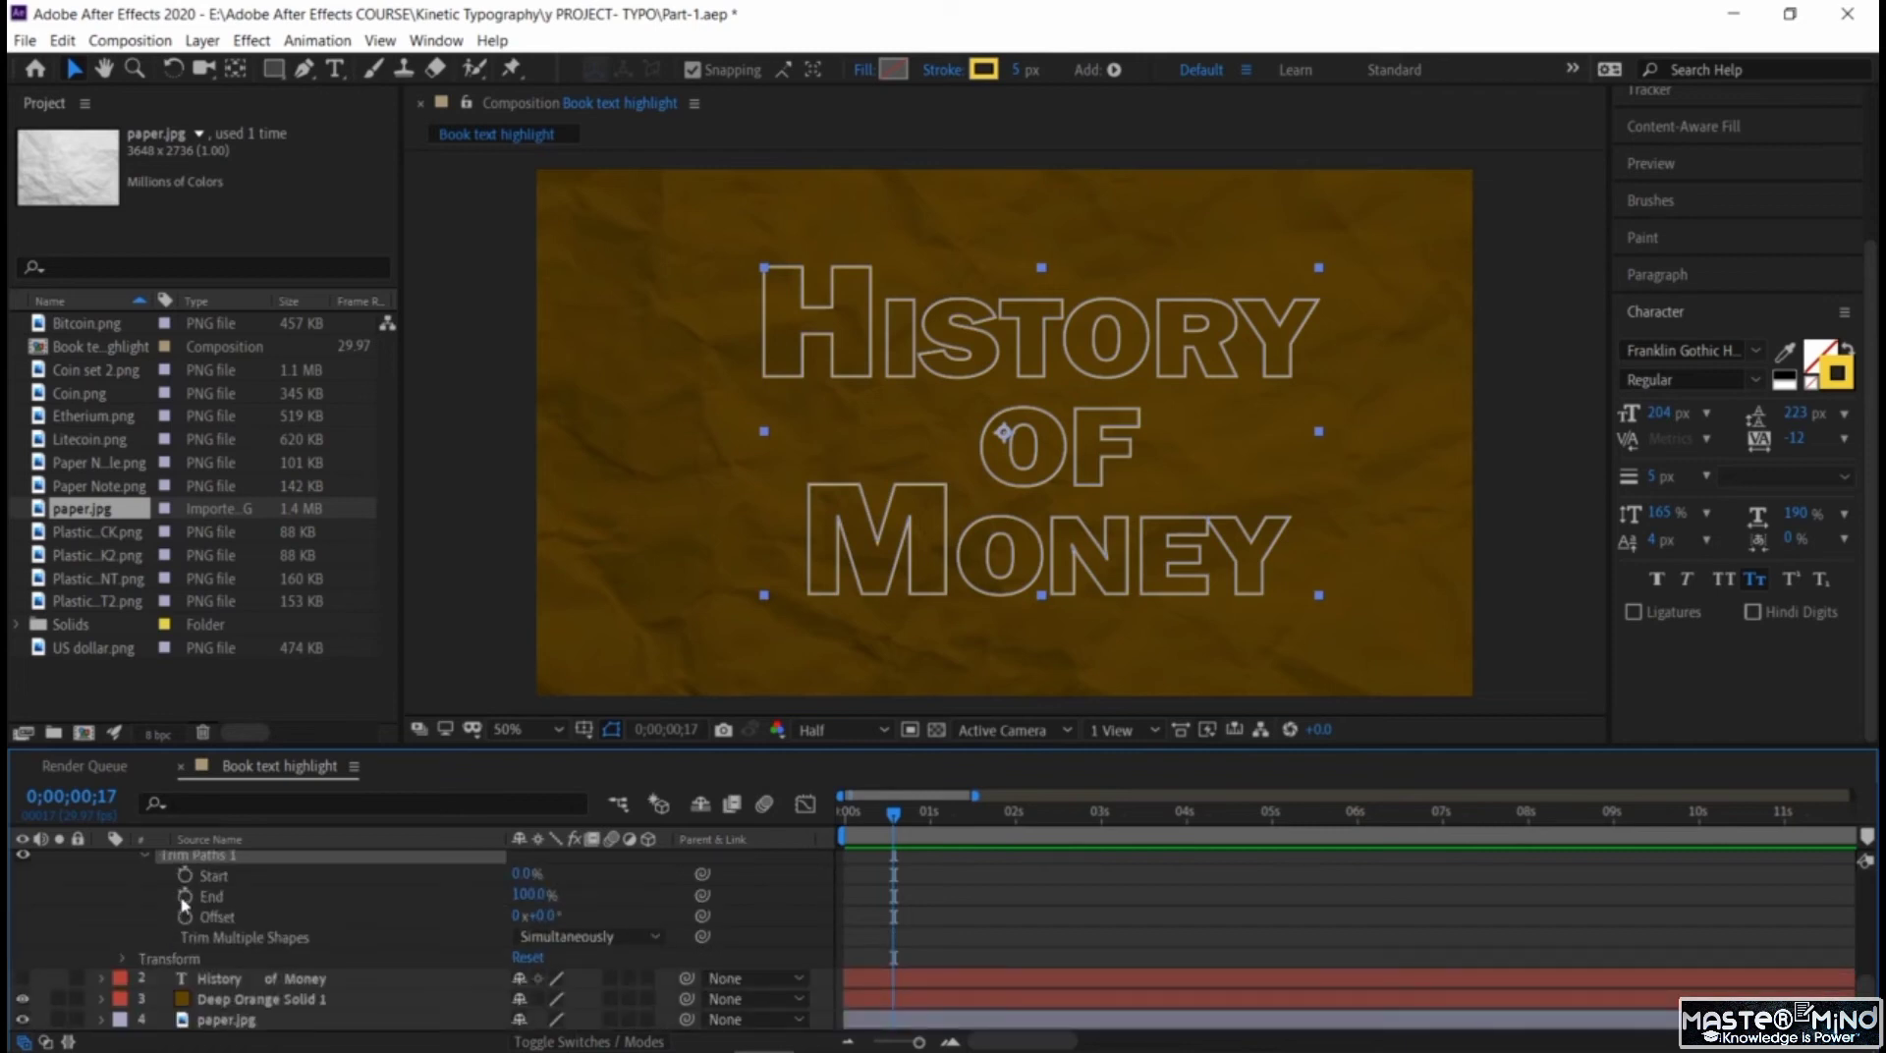
click(183, 896)
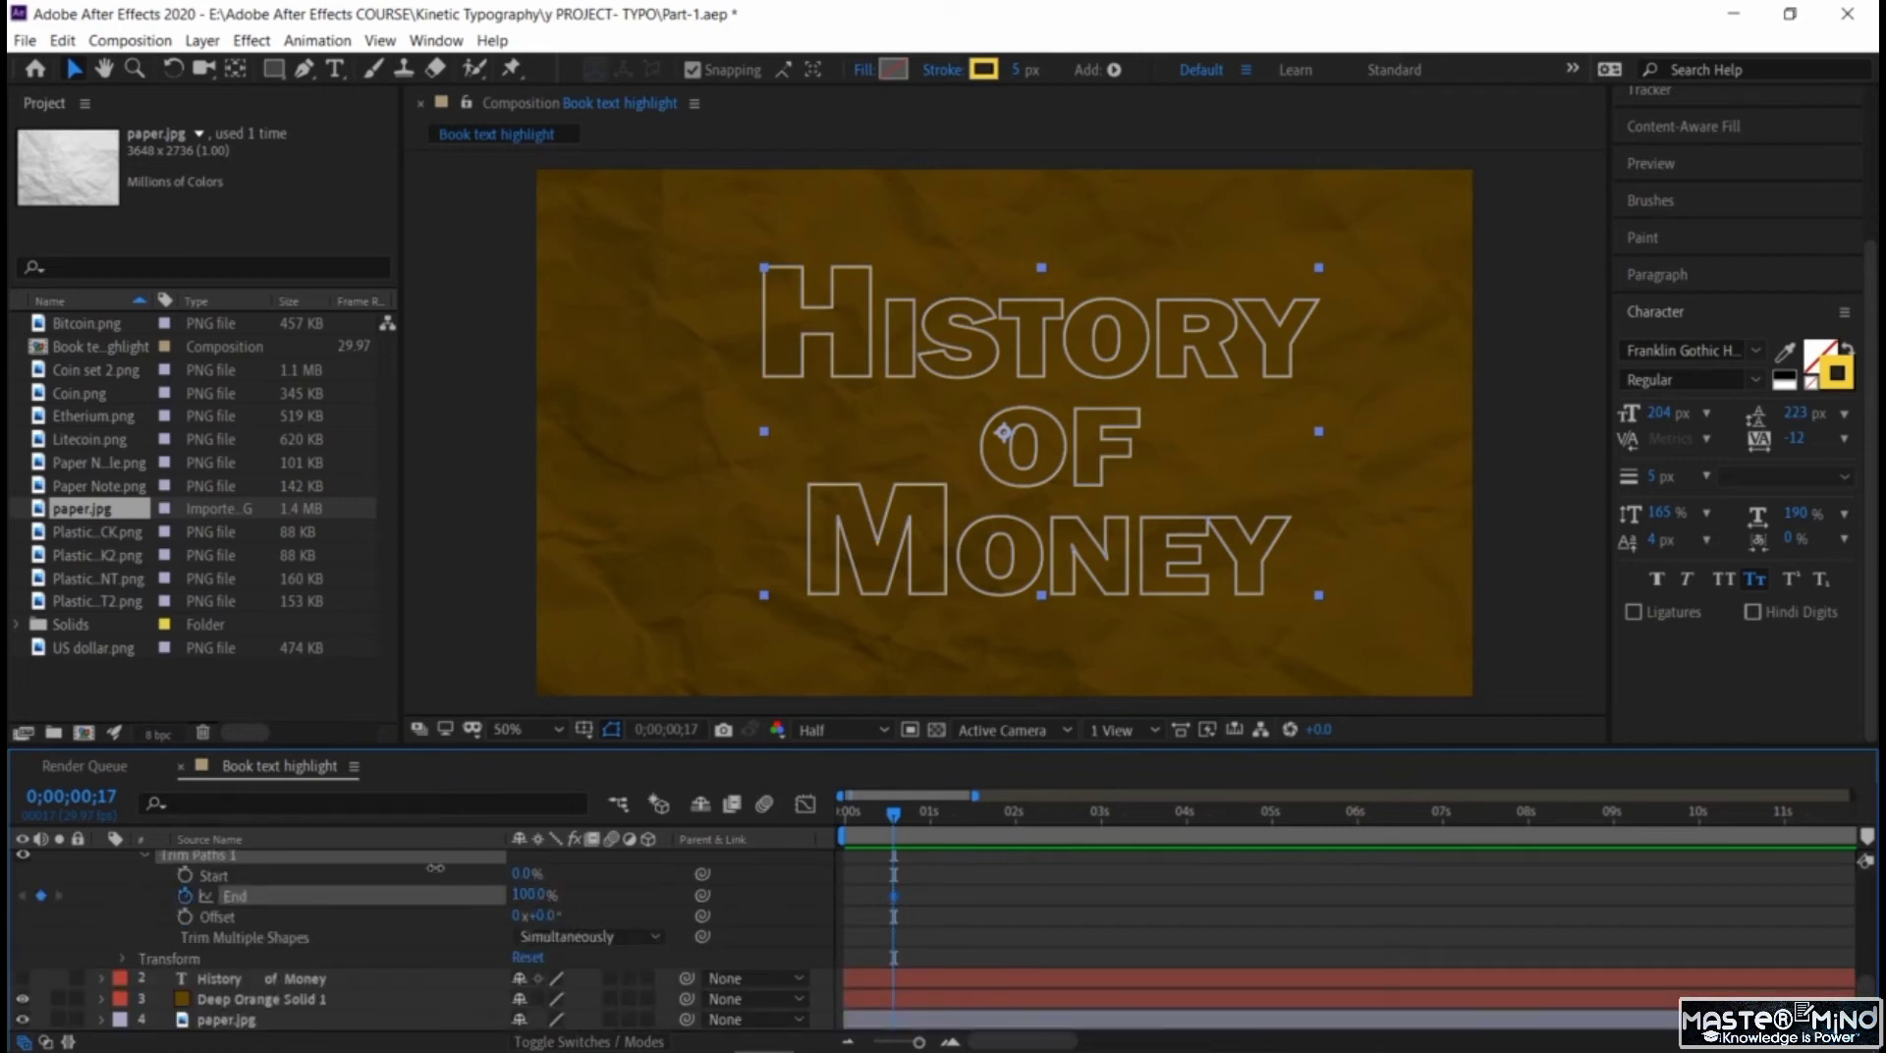
drag(435, 869, 299, 869)
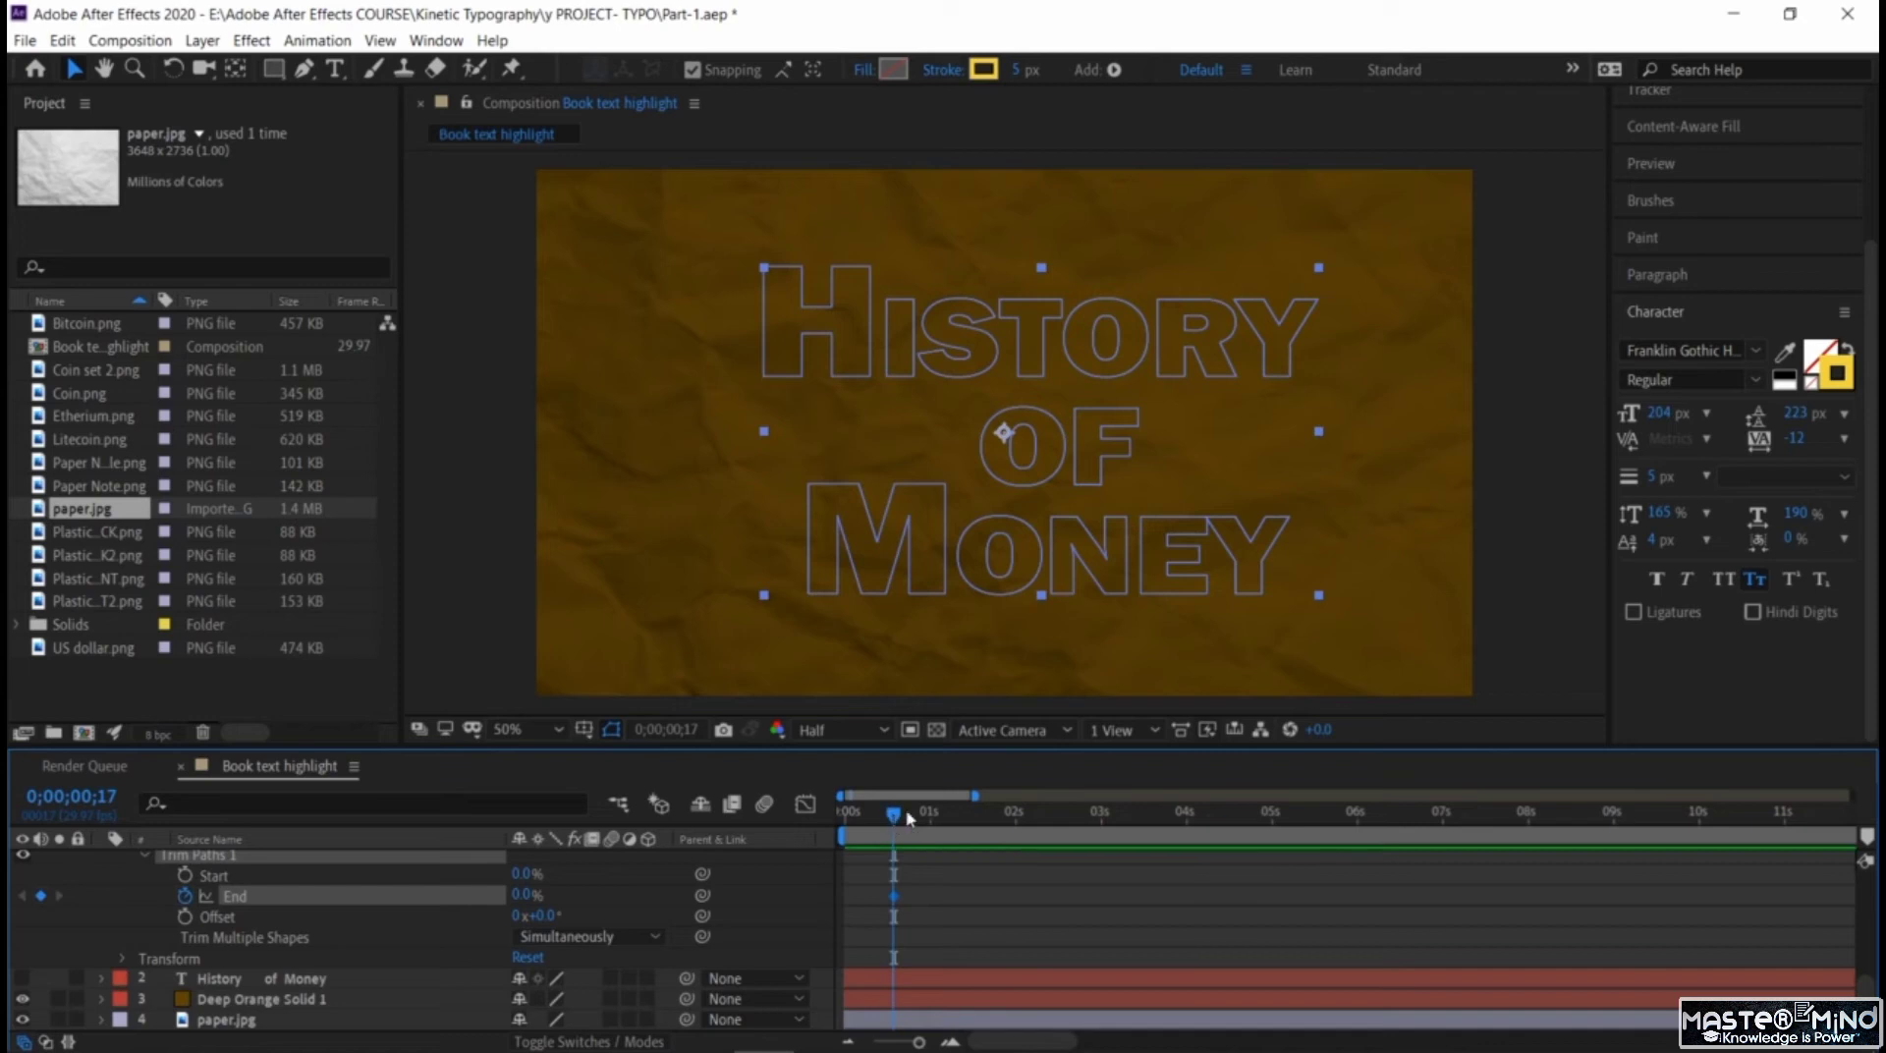
Set the Trim Paths End value to 100% at 0;00;01;15 and preview the drawing-on animation.
drag(909, 819, 975, 830)
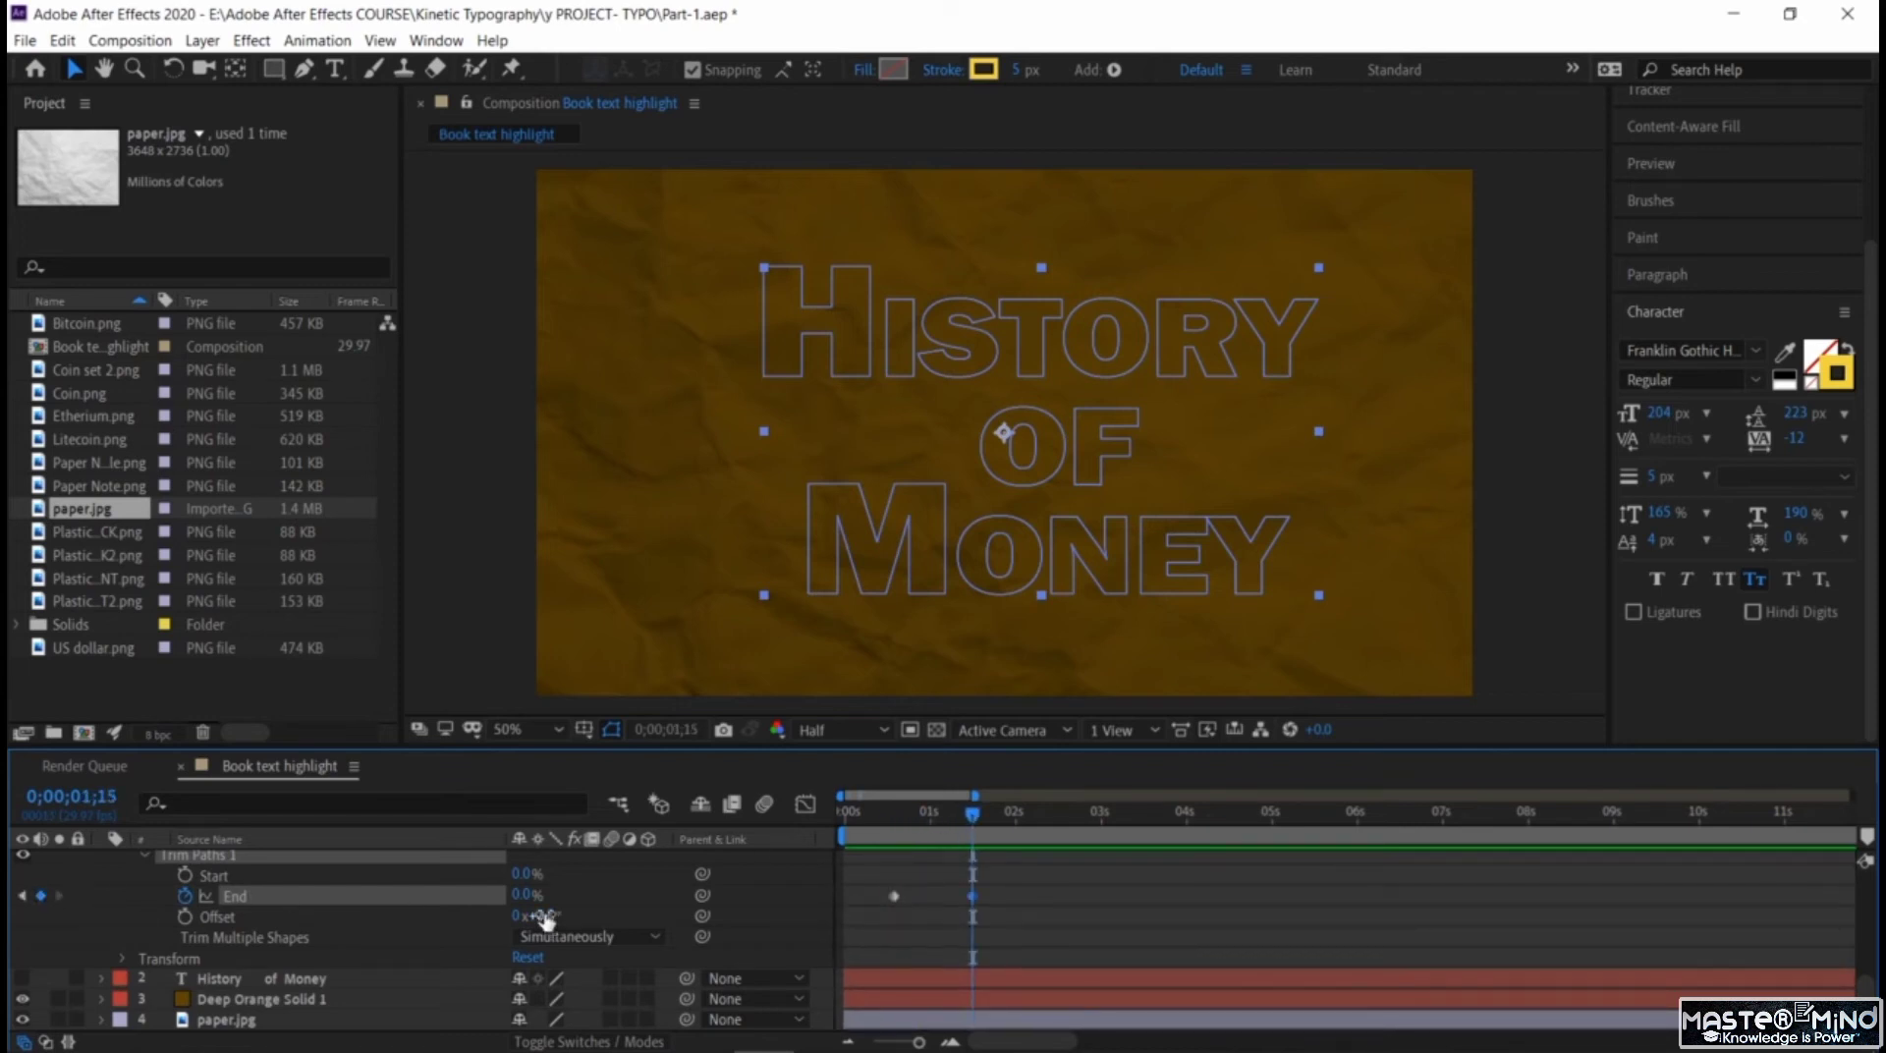
drag(525, 896, 985, 928)
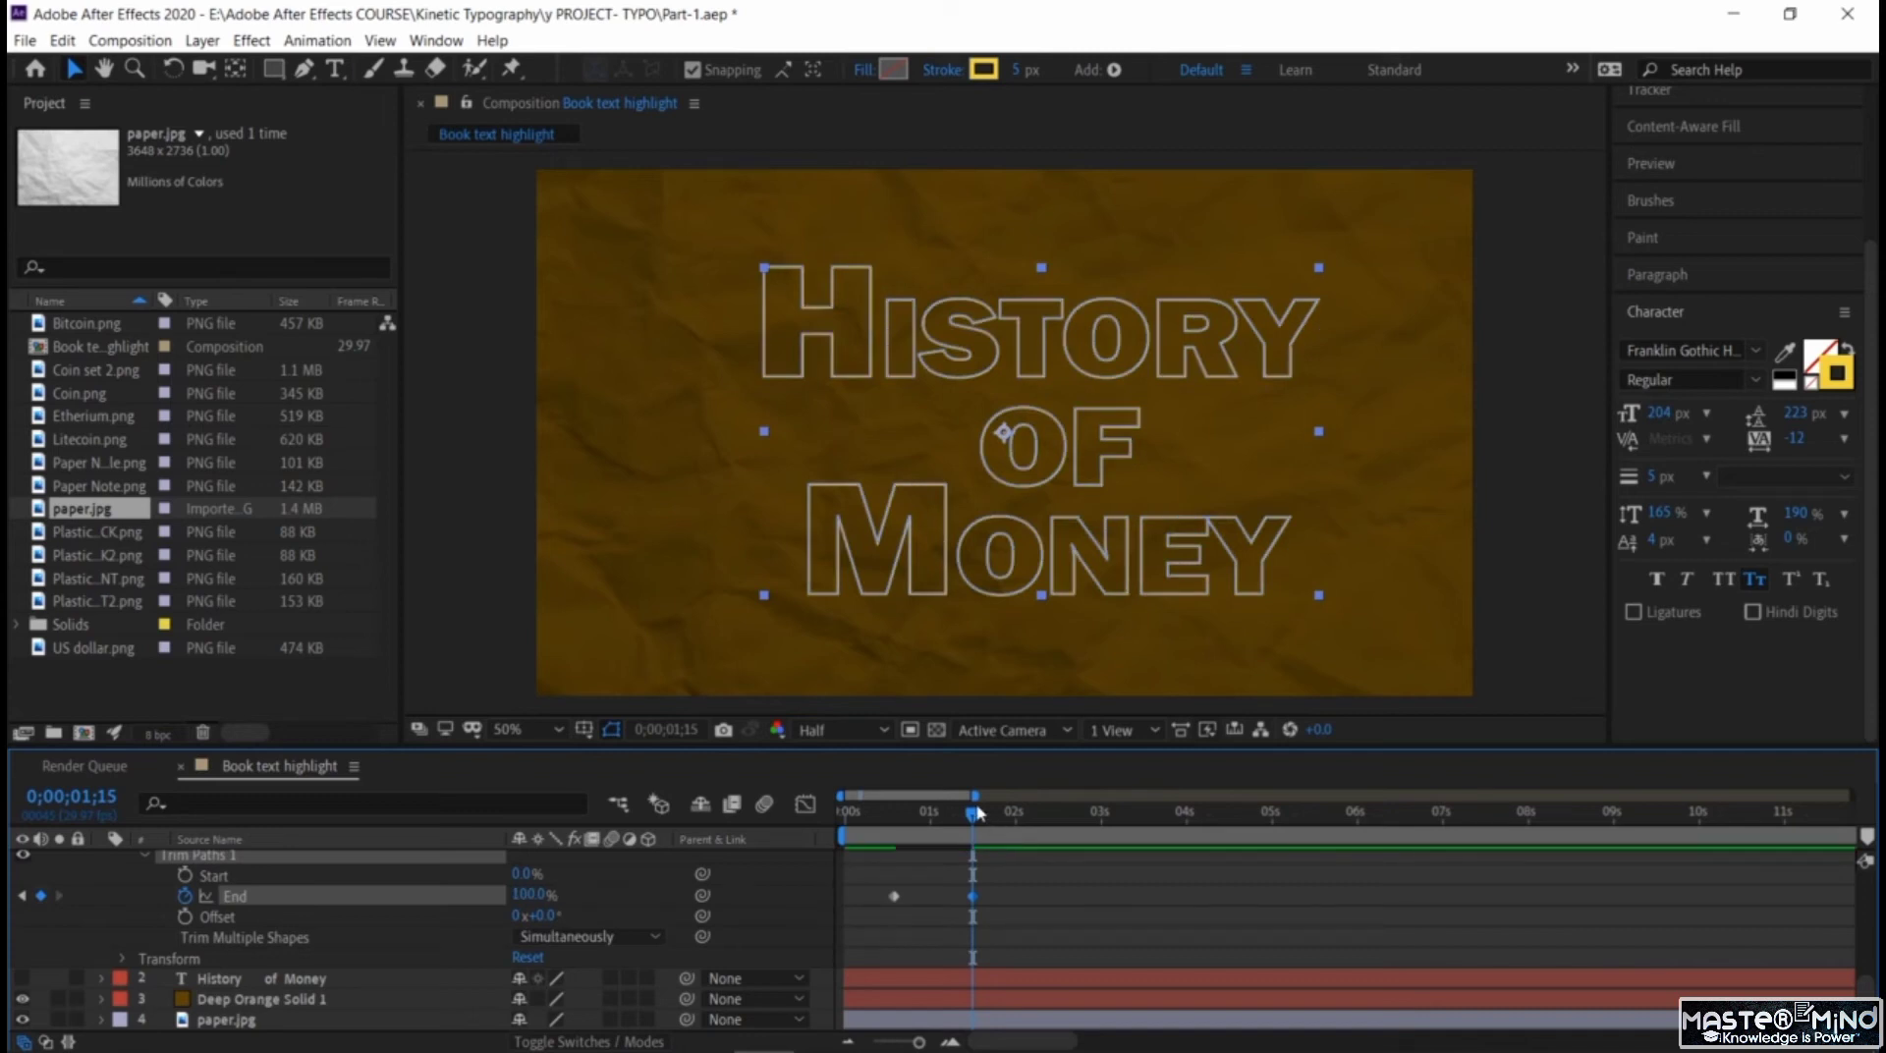
key(space)
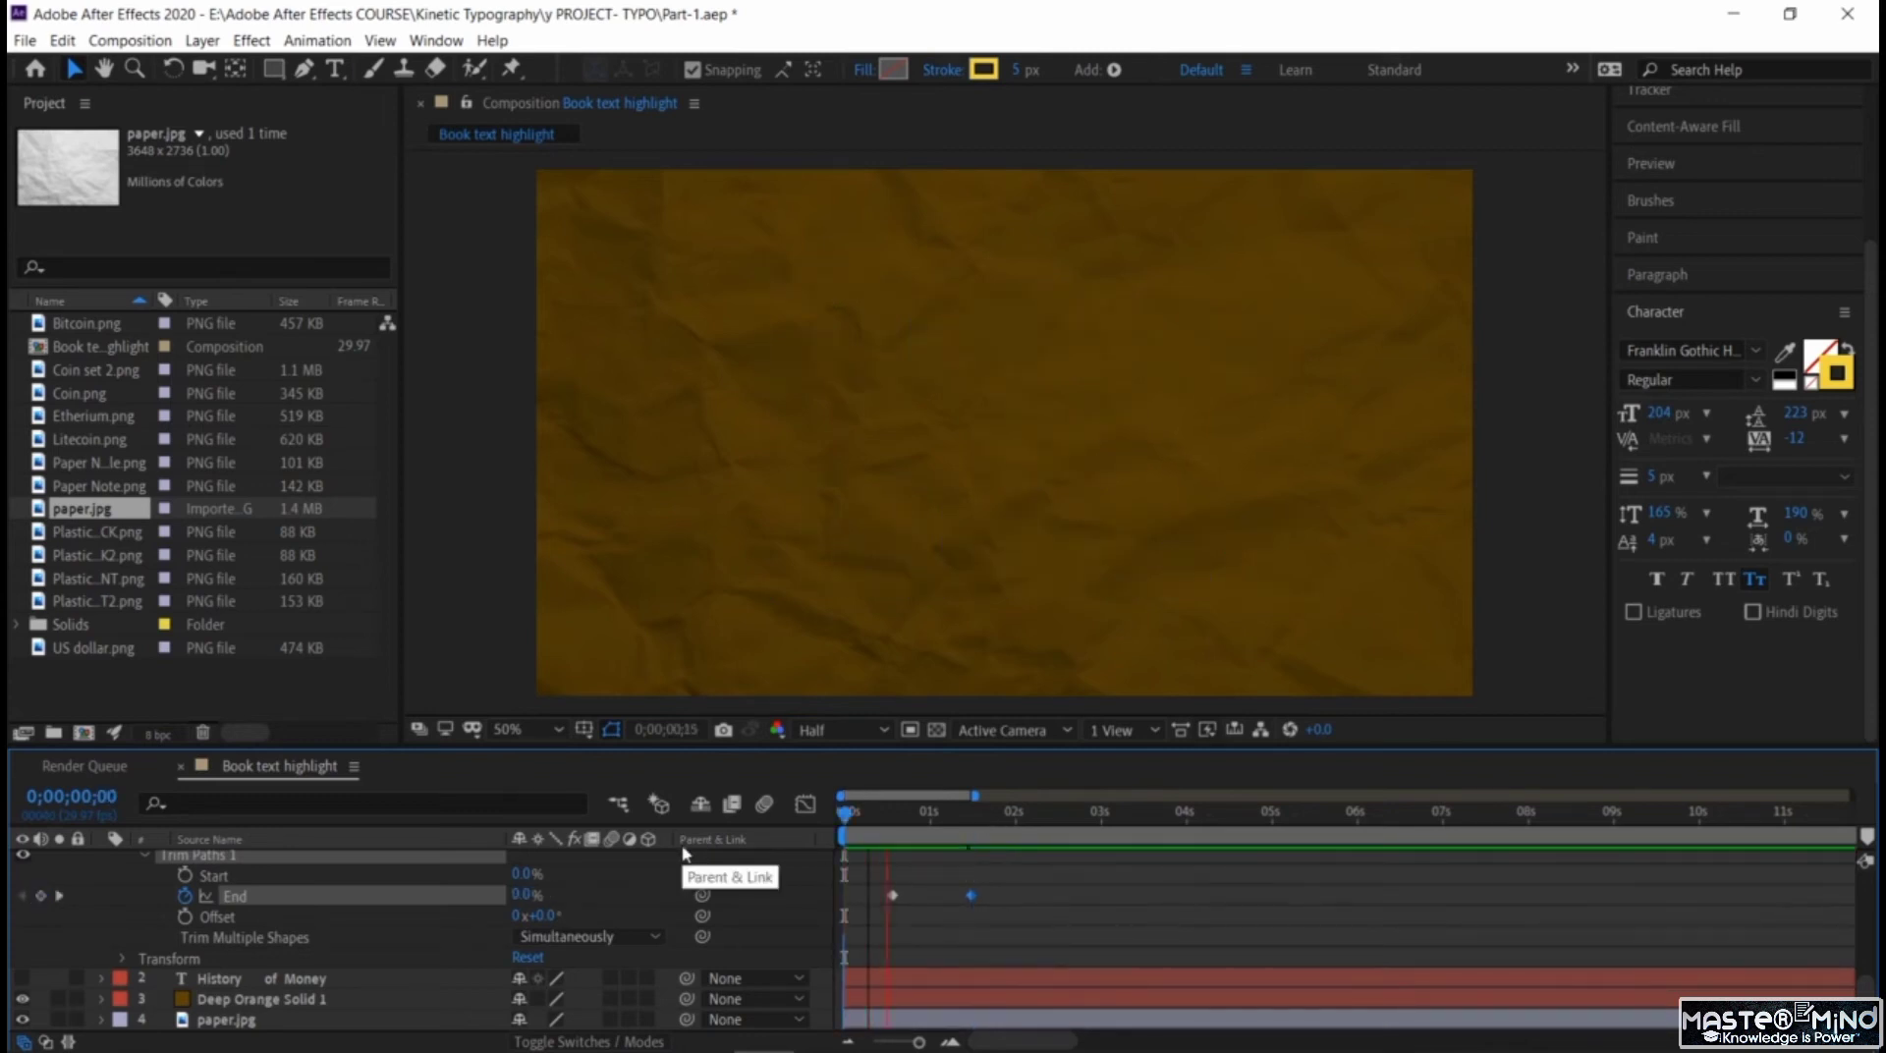
key(space)
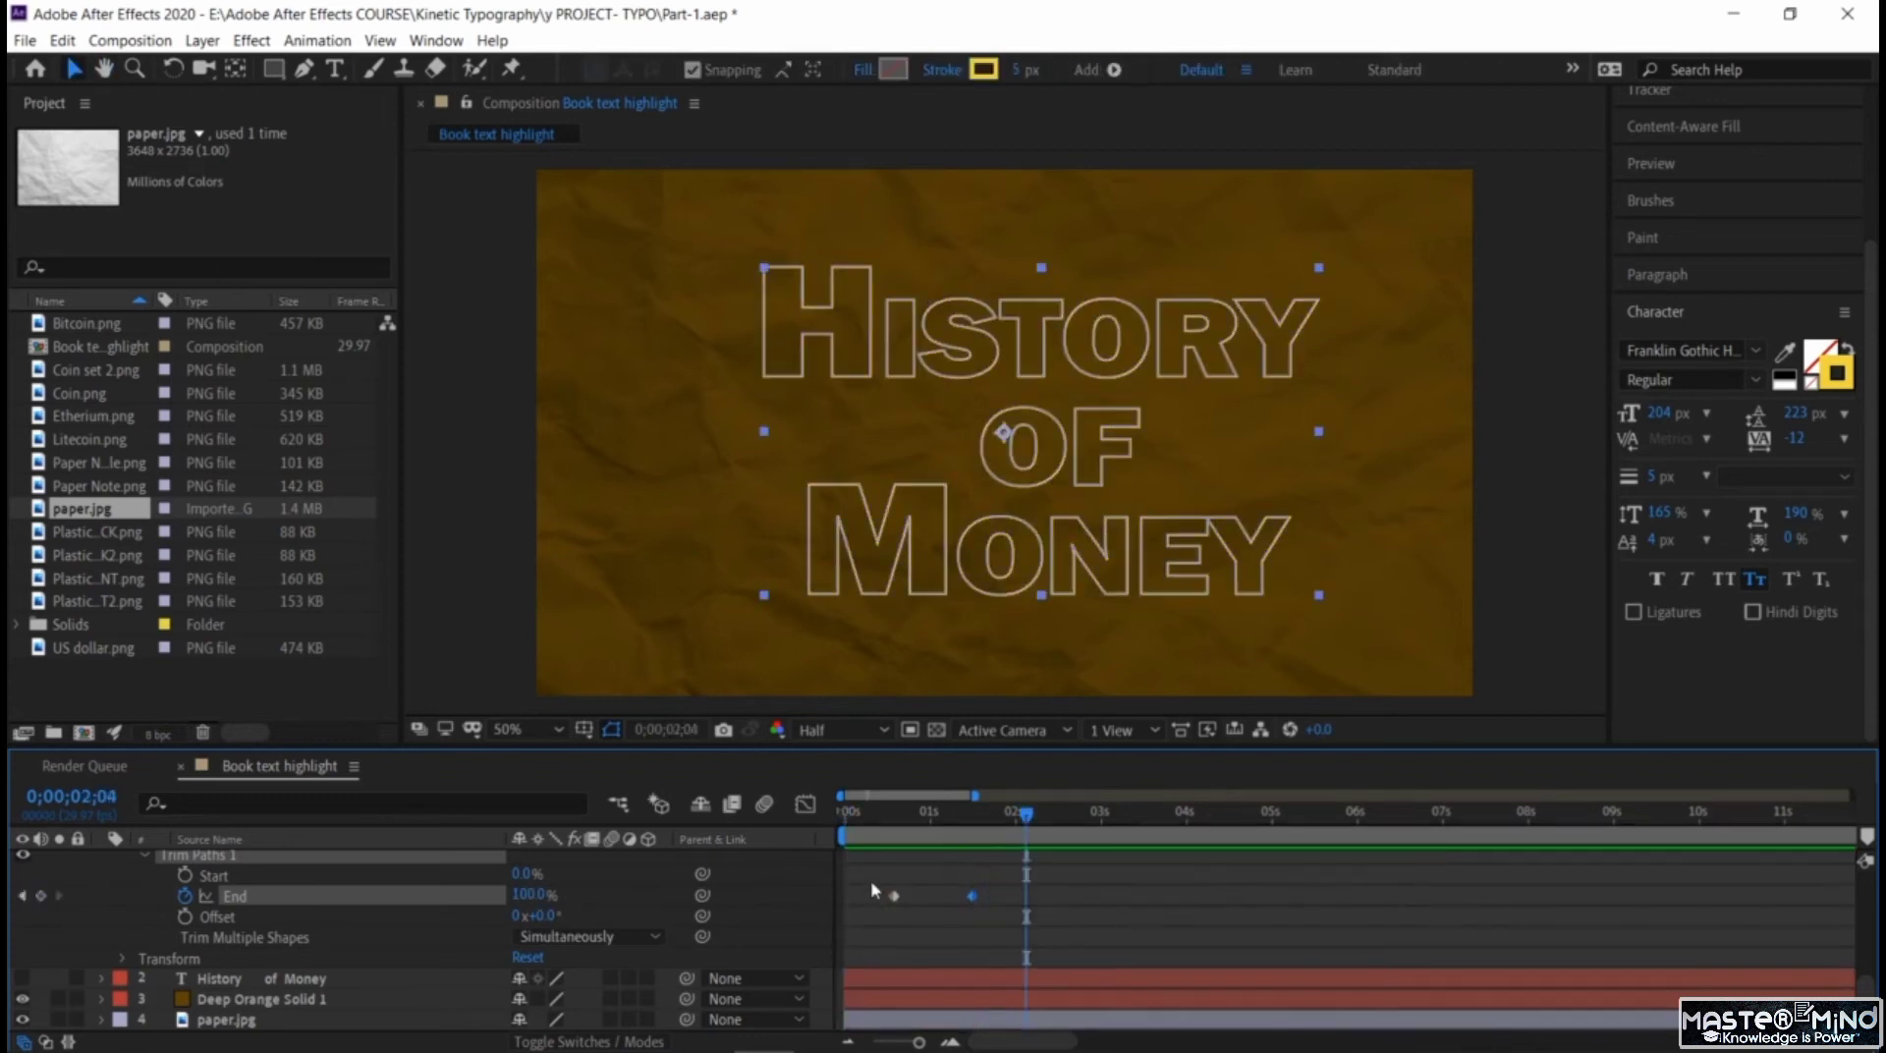
Apply Easy Ease to both Trim Paths End keyframes and preview the result.
drag(870, 881, 977, 897)
right_click(972, 897)
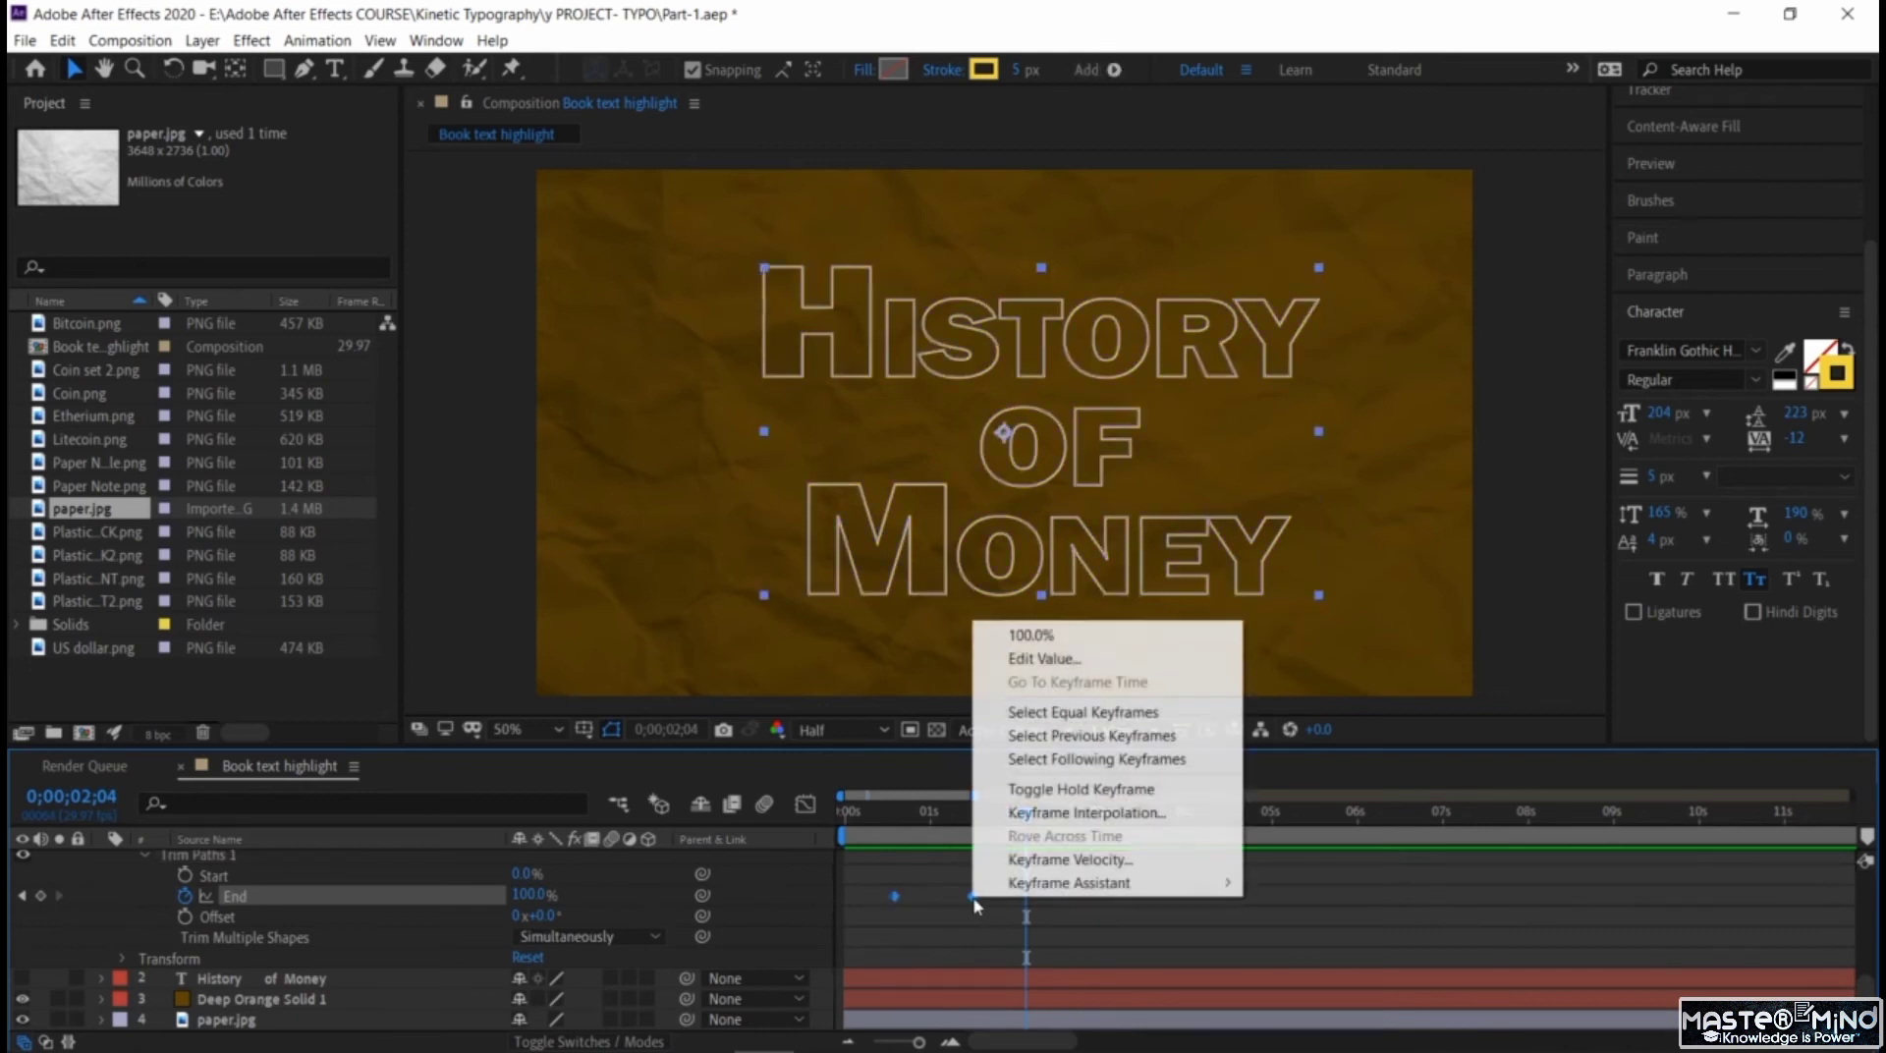
mouse_move(1049, 884)
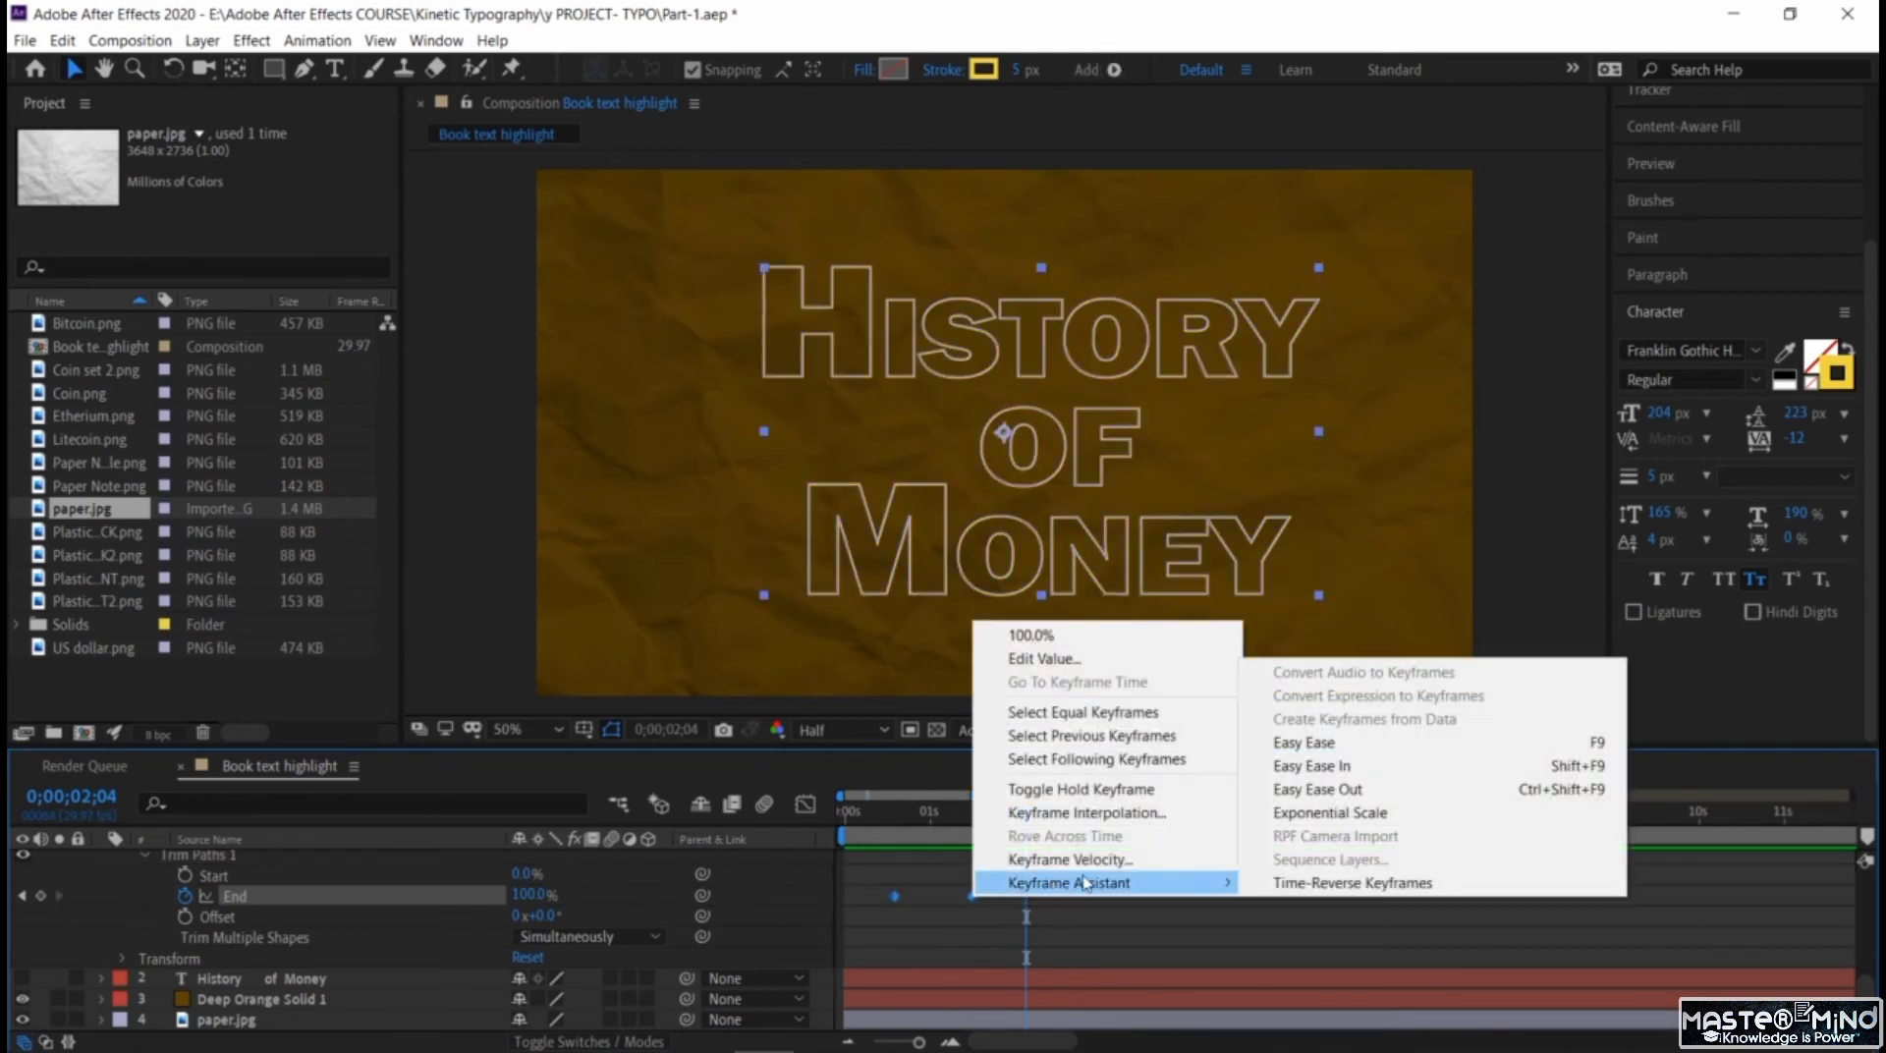
click(1296, 744)
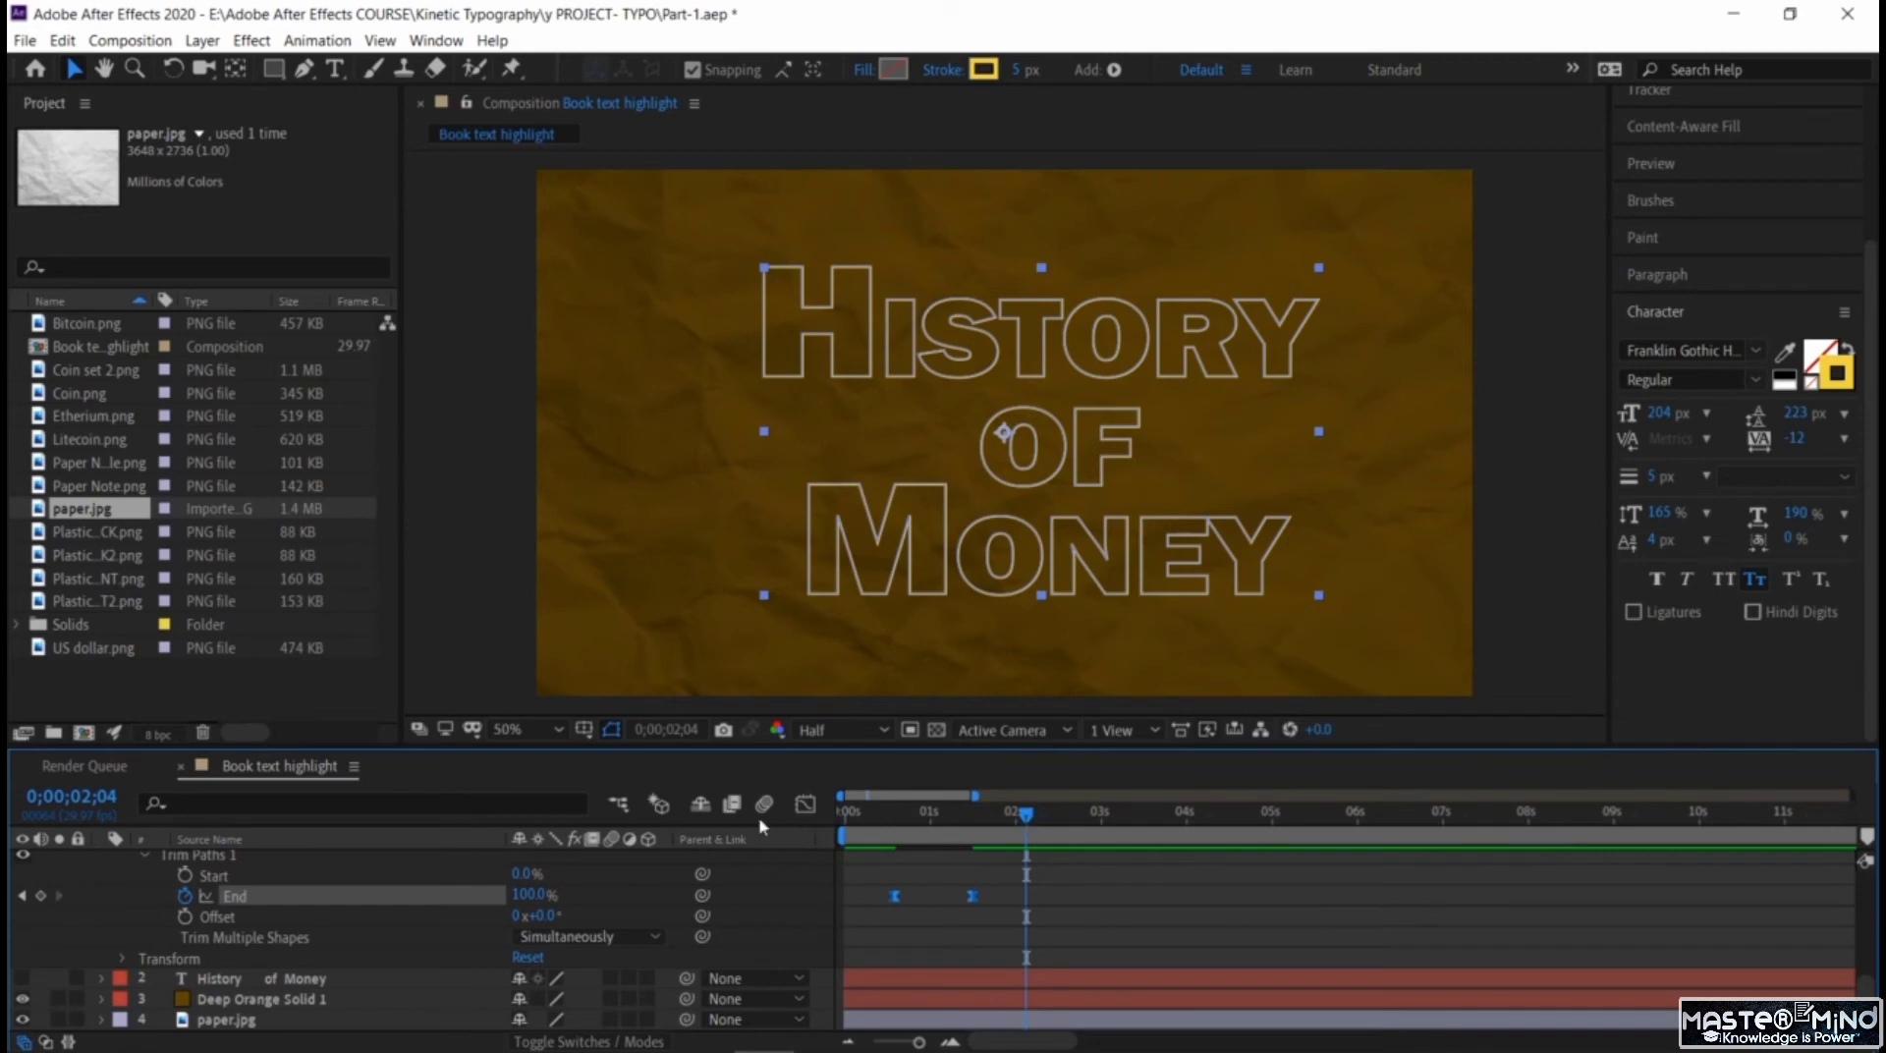
key(space)
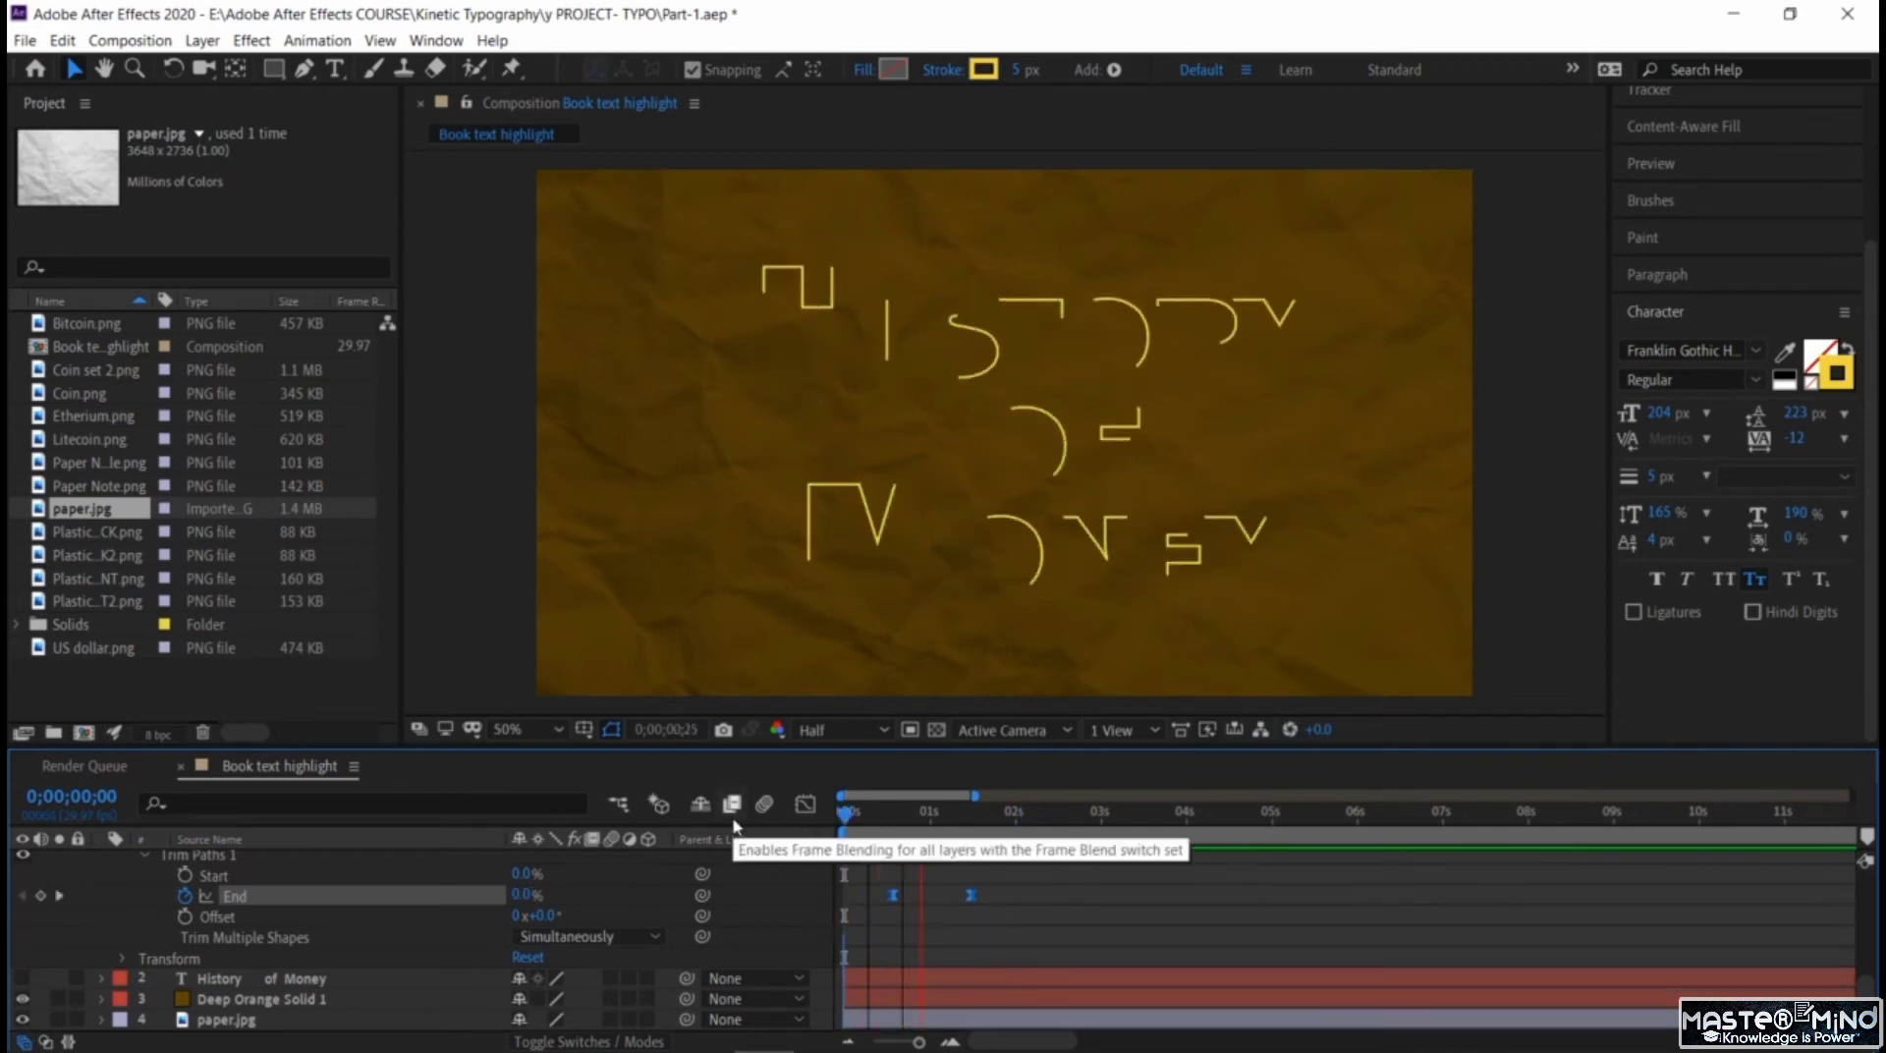
key(space)
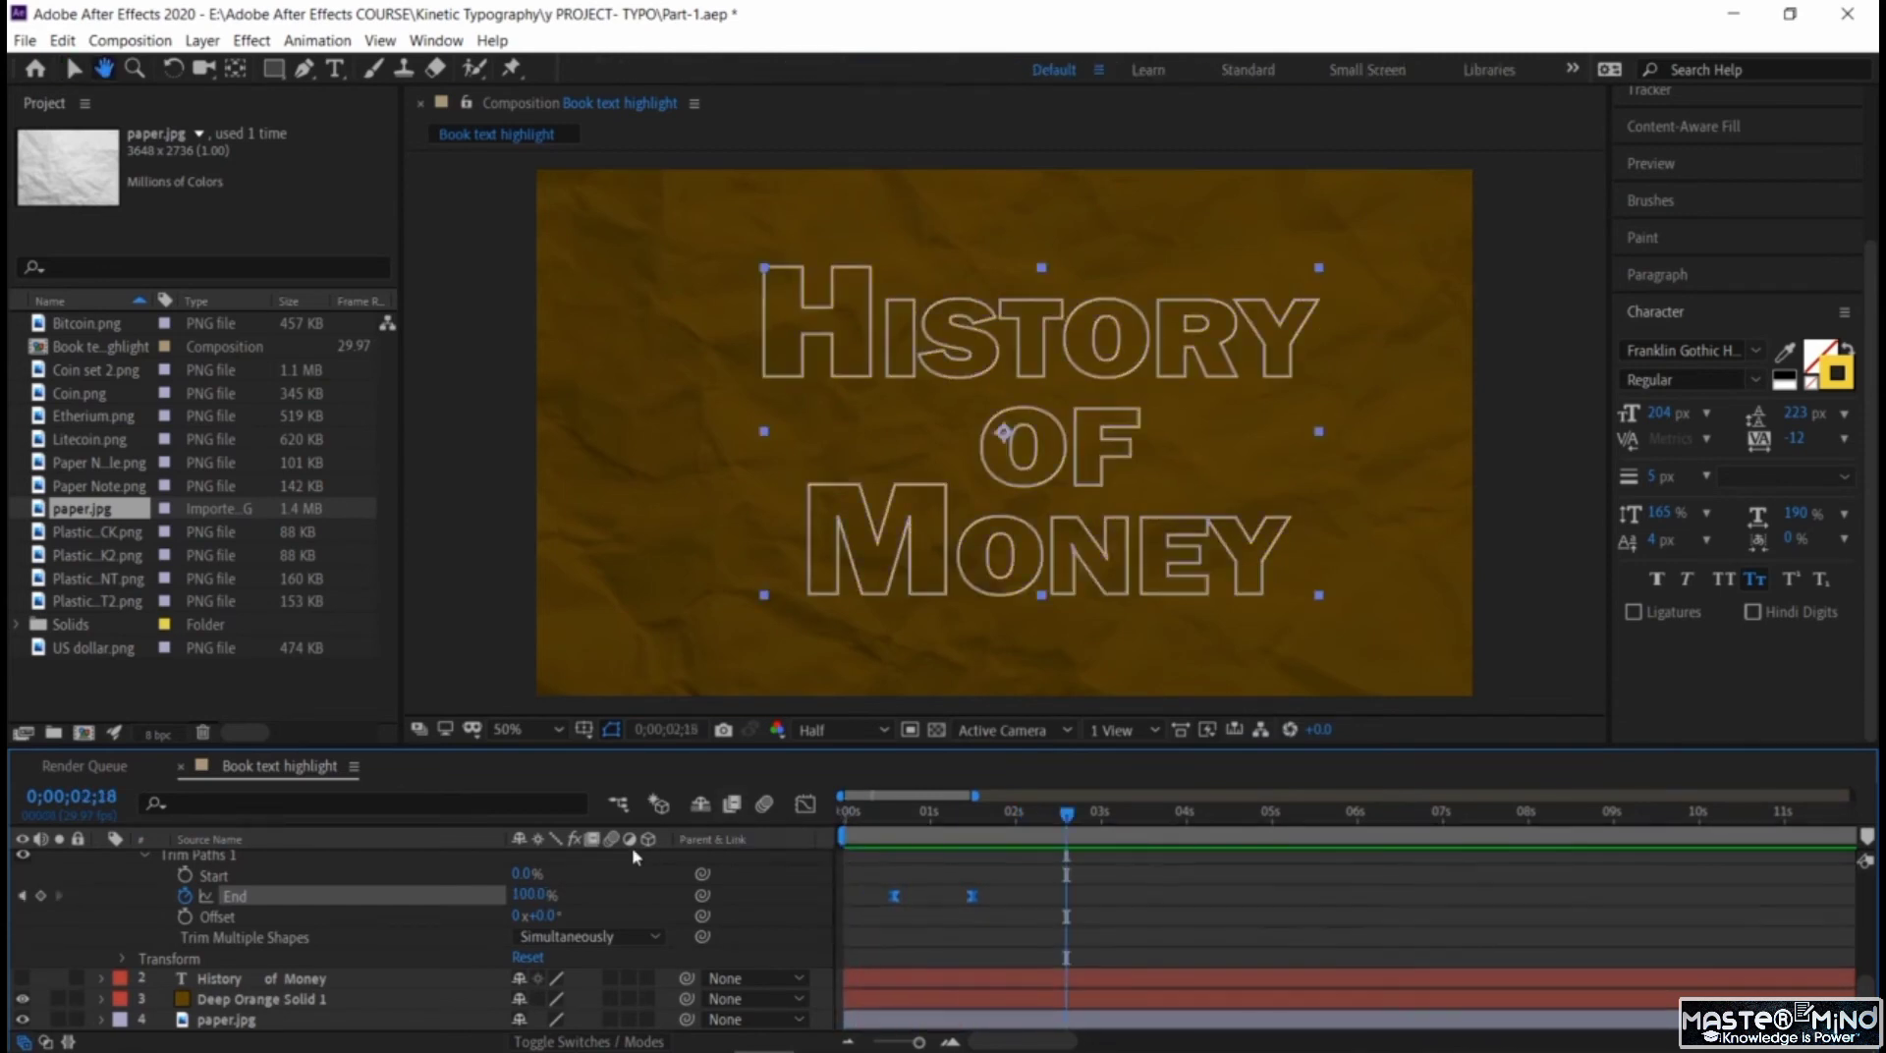
Collapse the title outlines layer and preview its draw-on animation.
scroll(121, 918, up, 10)
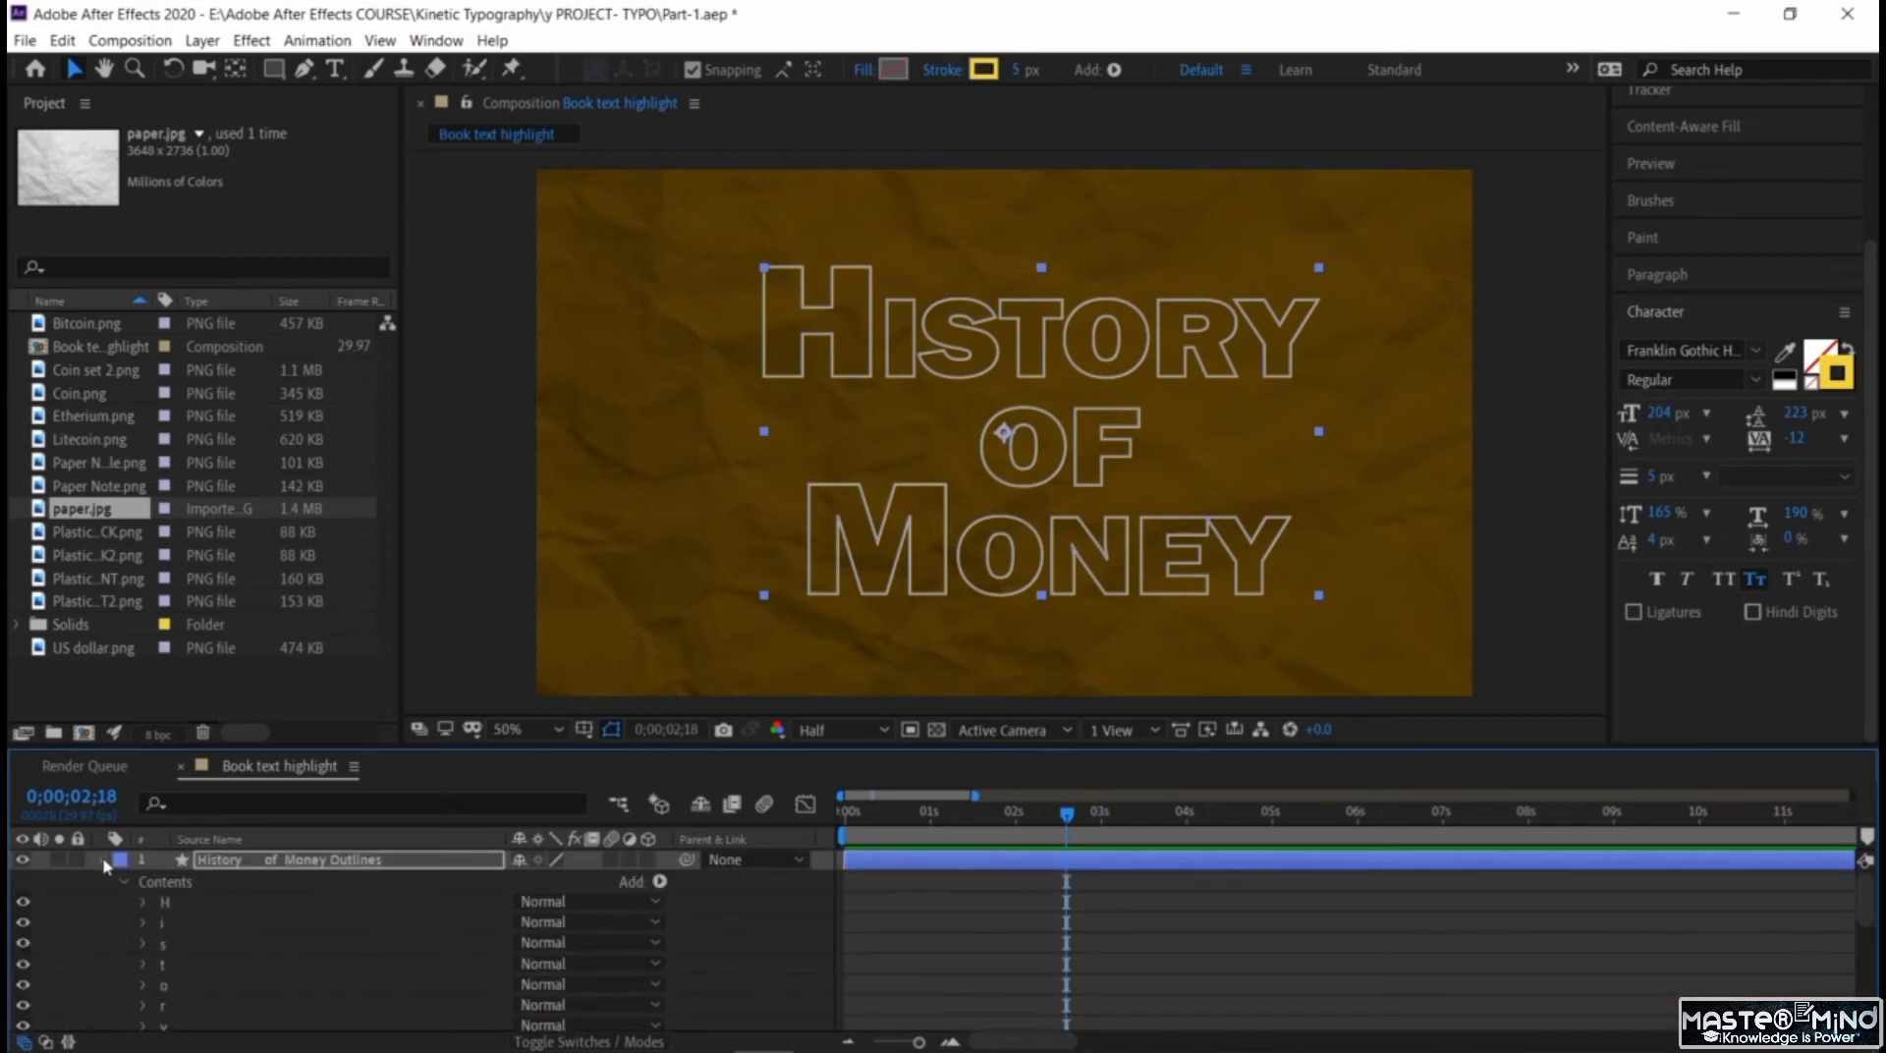
click(102, 860)
drag(1066, 814, 935, 846)
key(space)
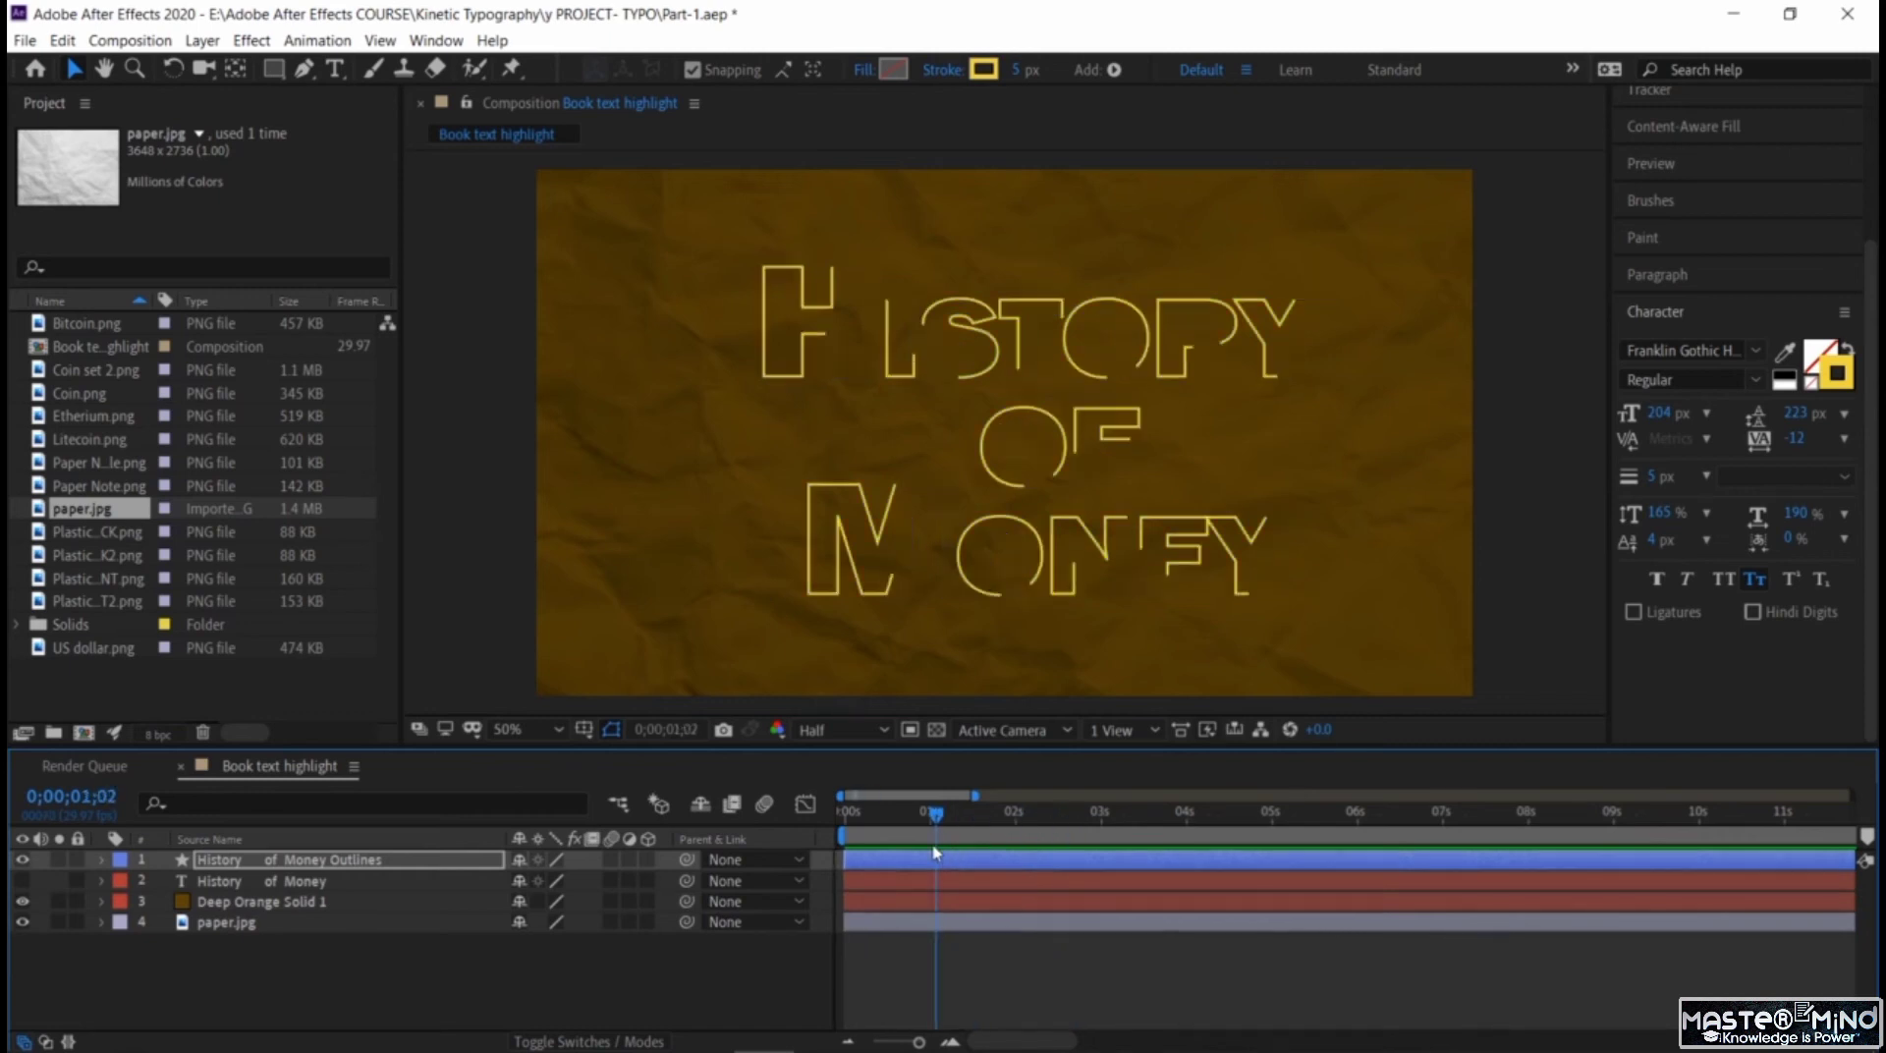
Add a 100% Opacity keyframe to the title outlines layer at 0;00;02;12.
drag(1065, 813, 1014, 823)
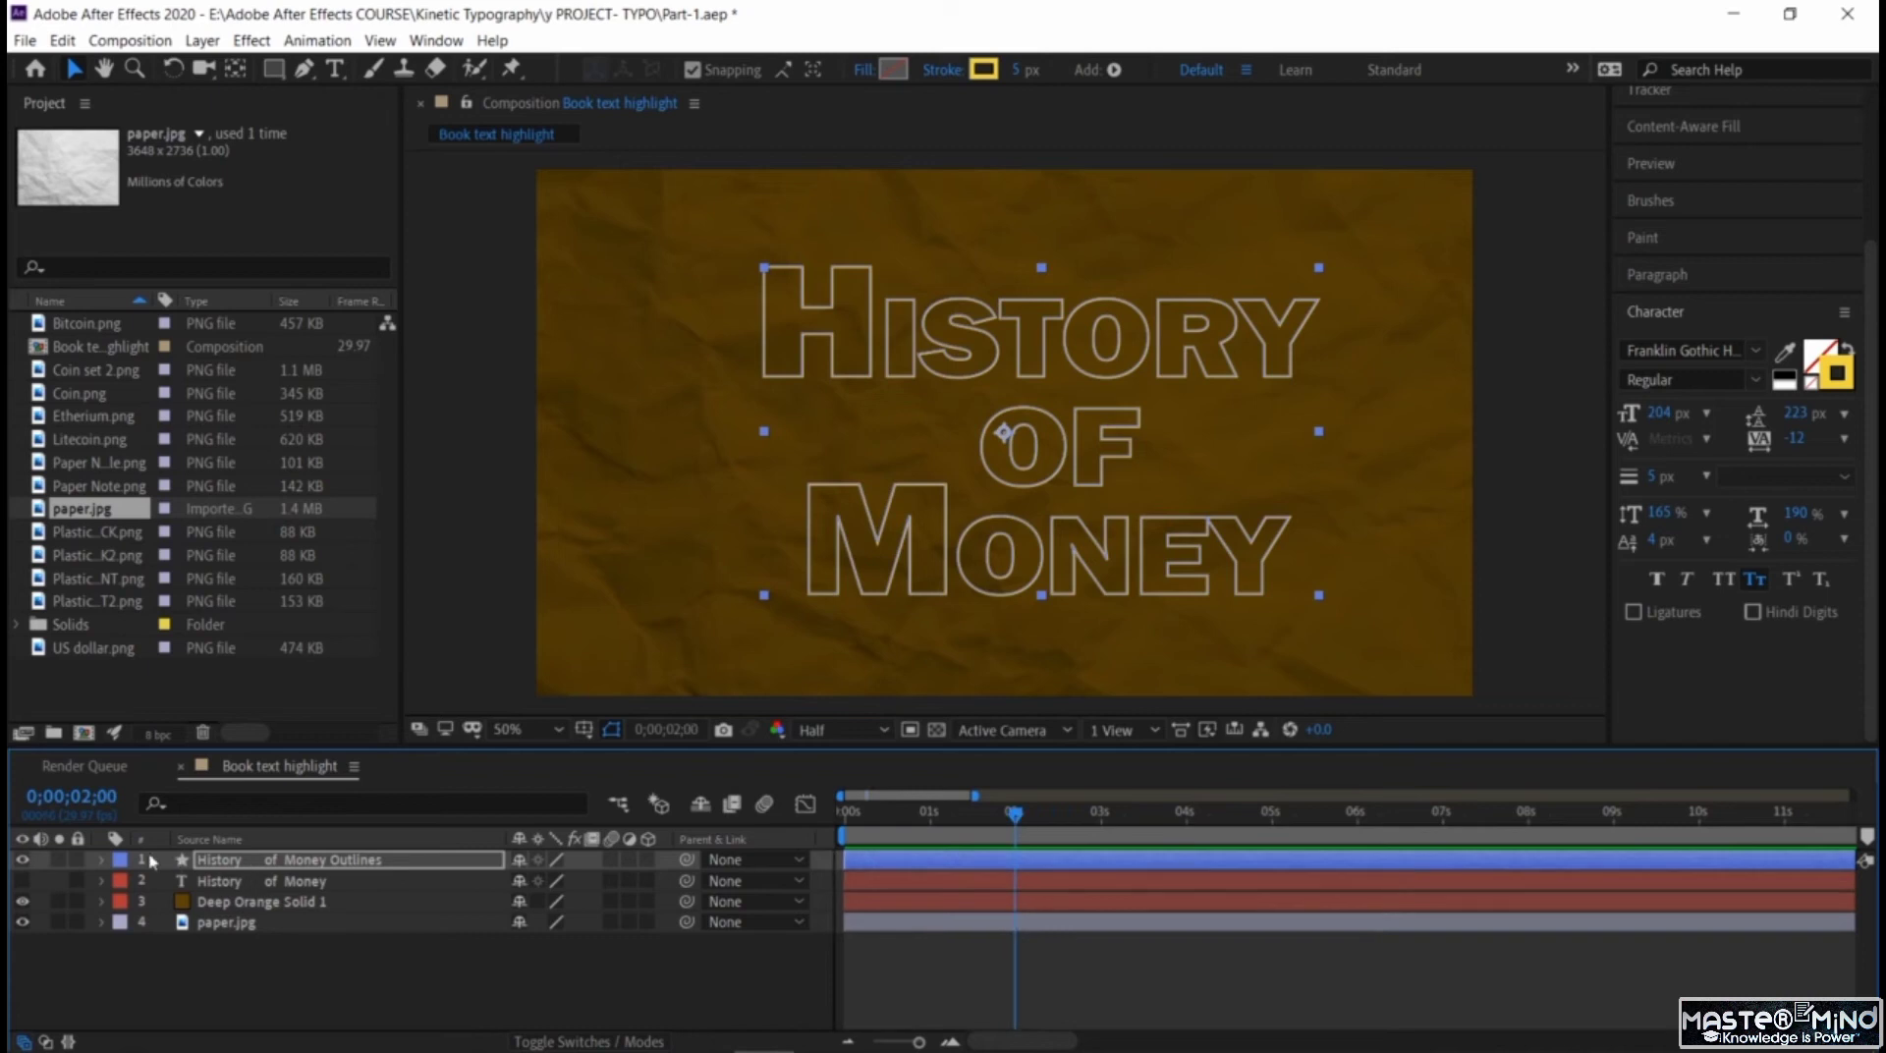
click(101, 862)
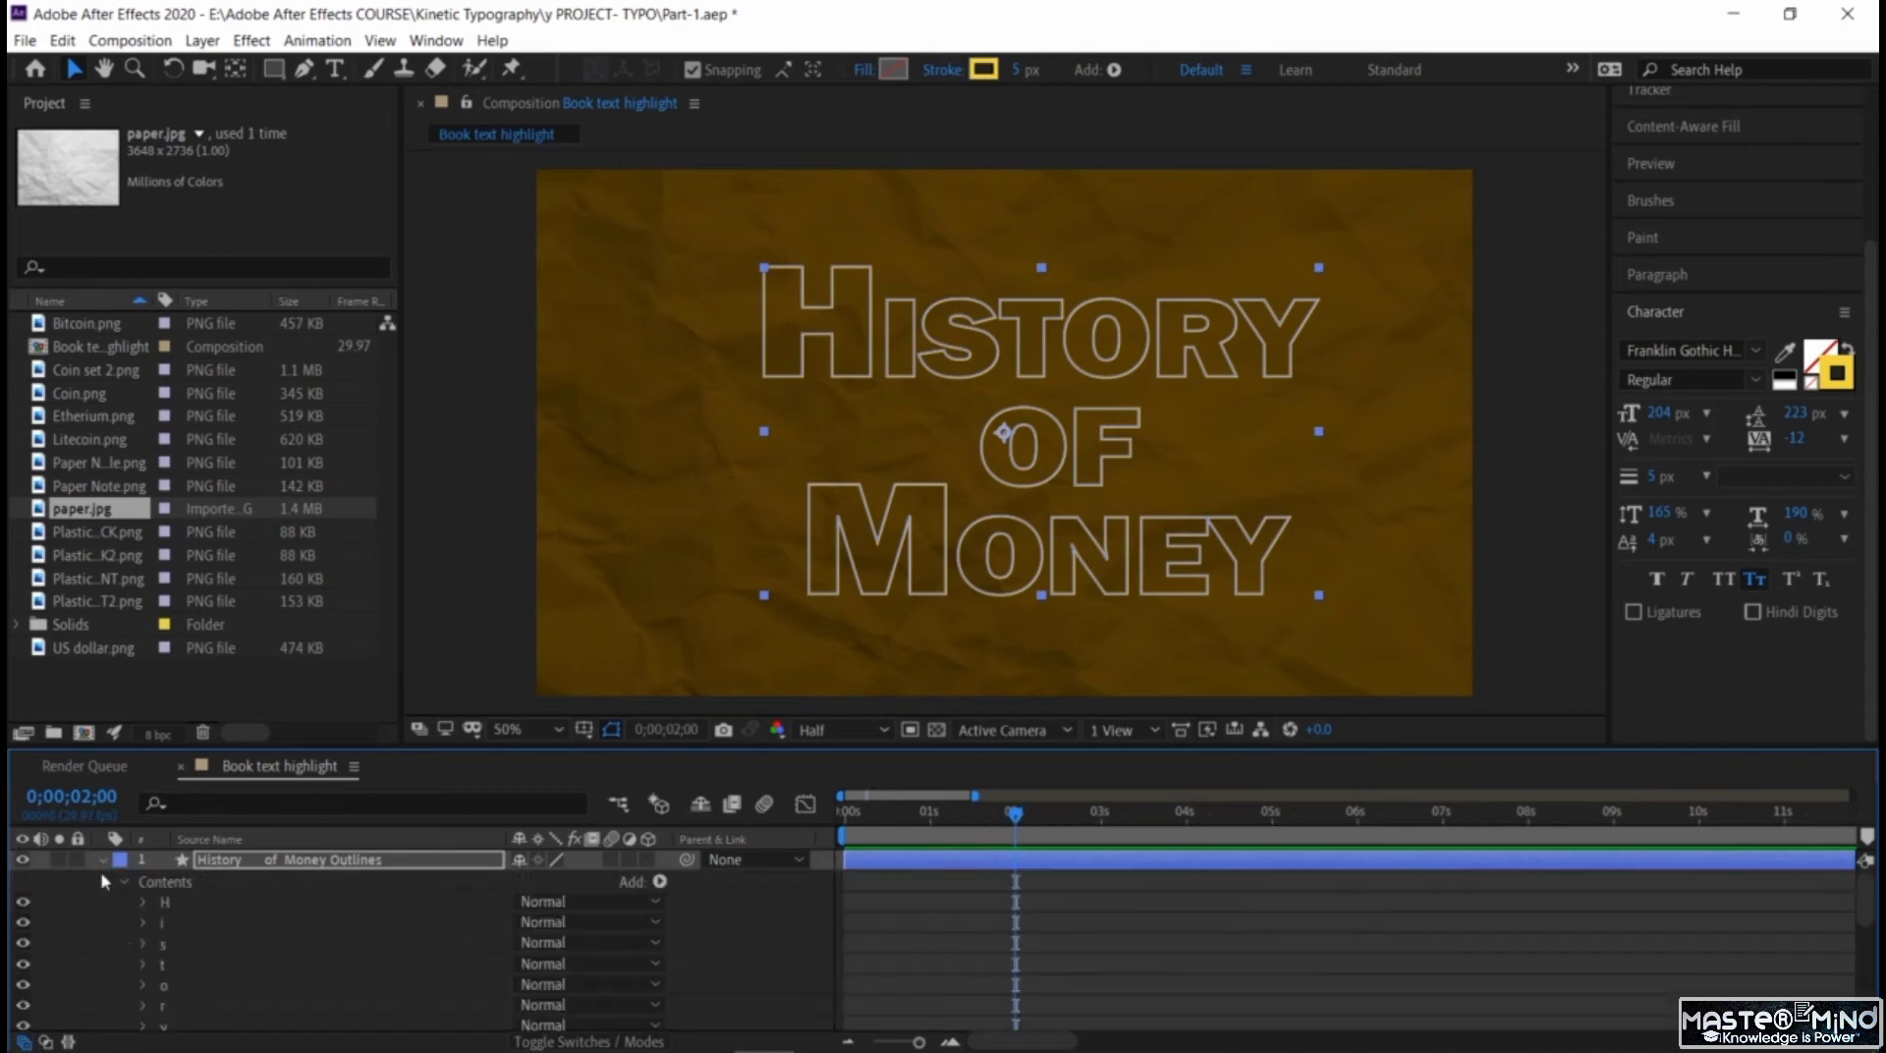
click(123, 883)
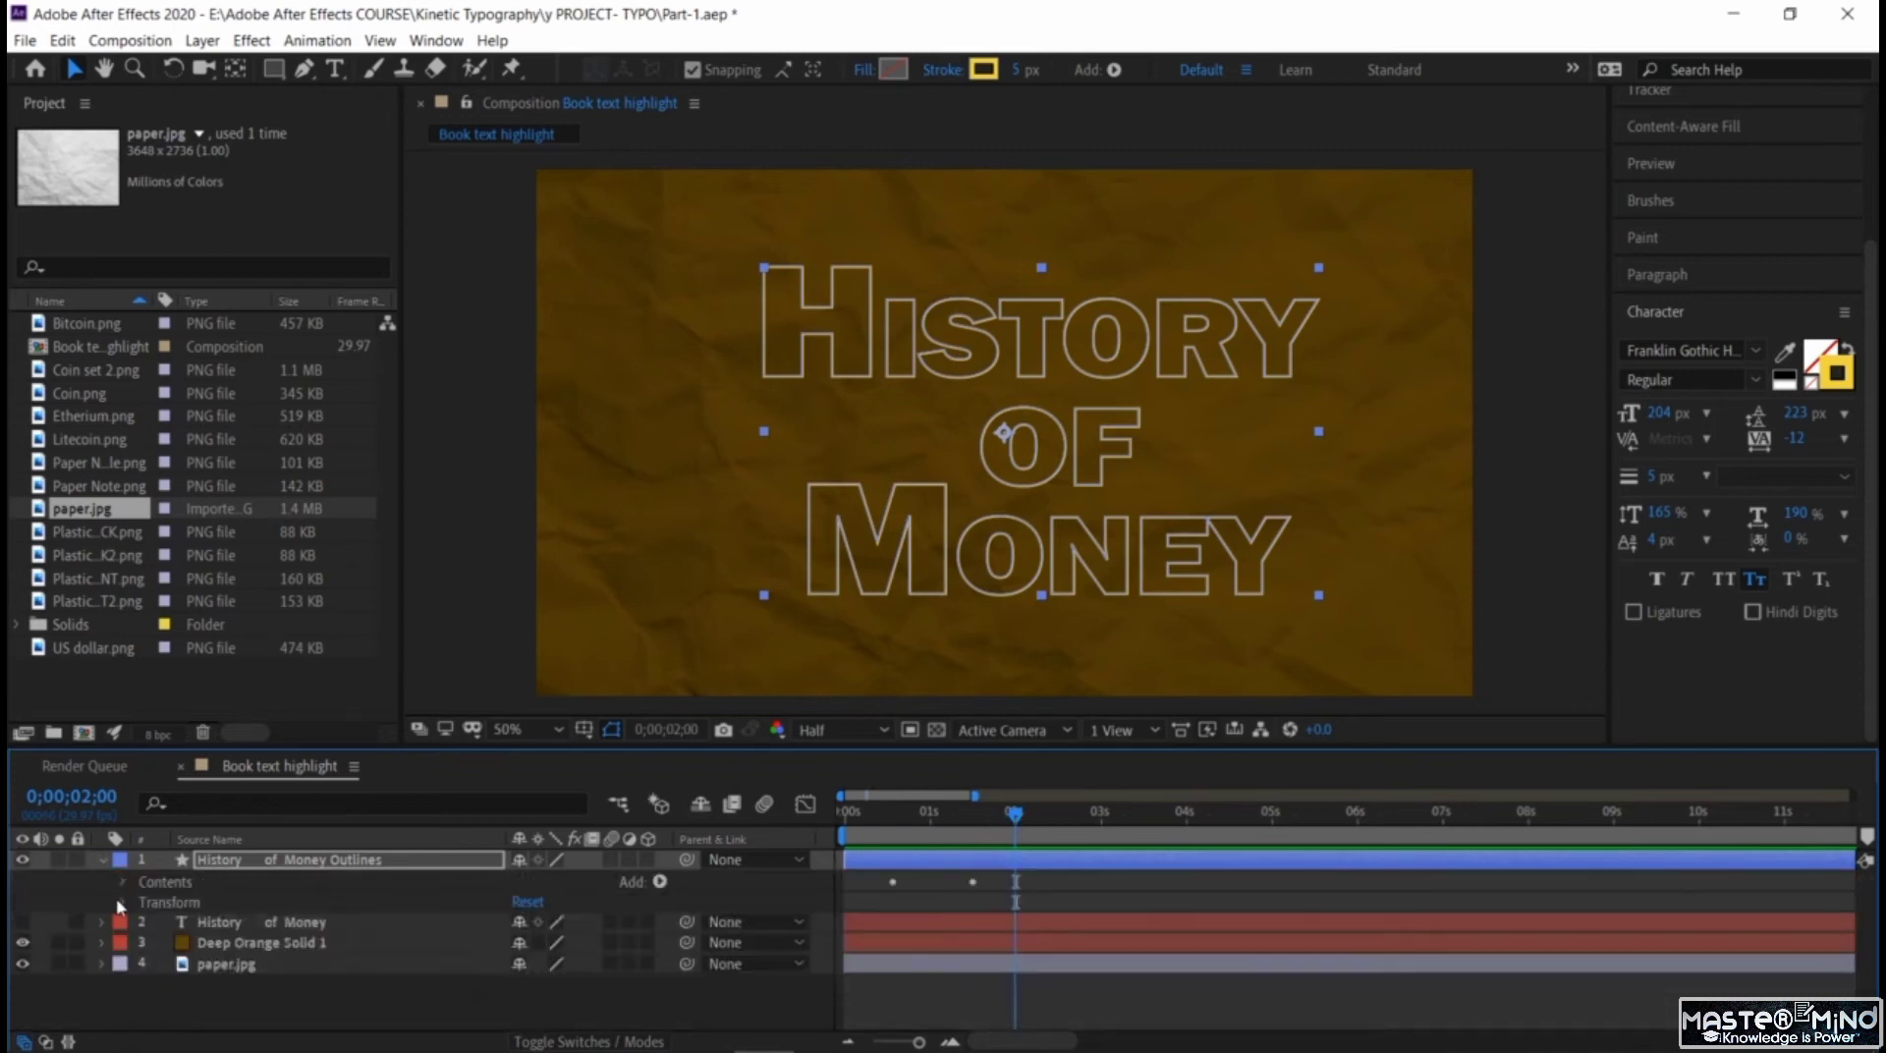
click(123, 903)
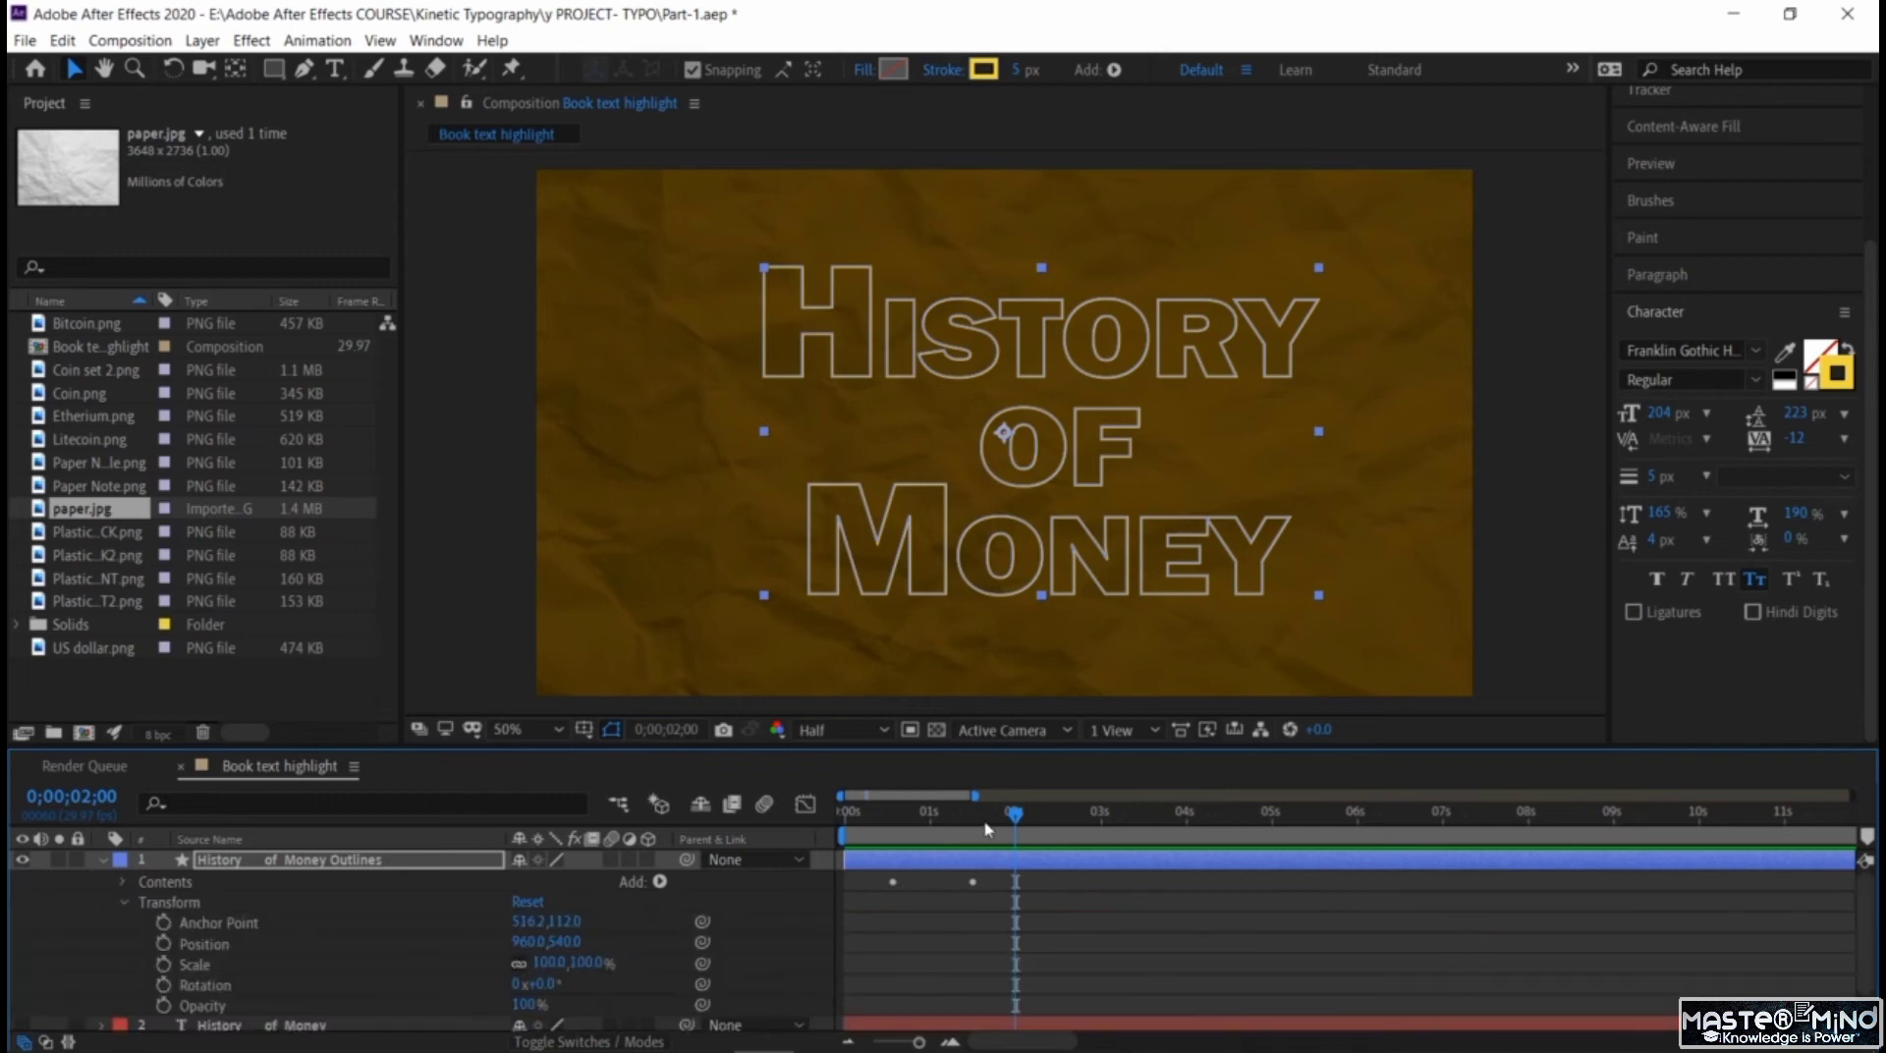
drag(1004, 818, 1022, 830)
drag(1032, 818, 1049, 818)
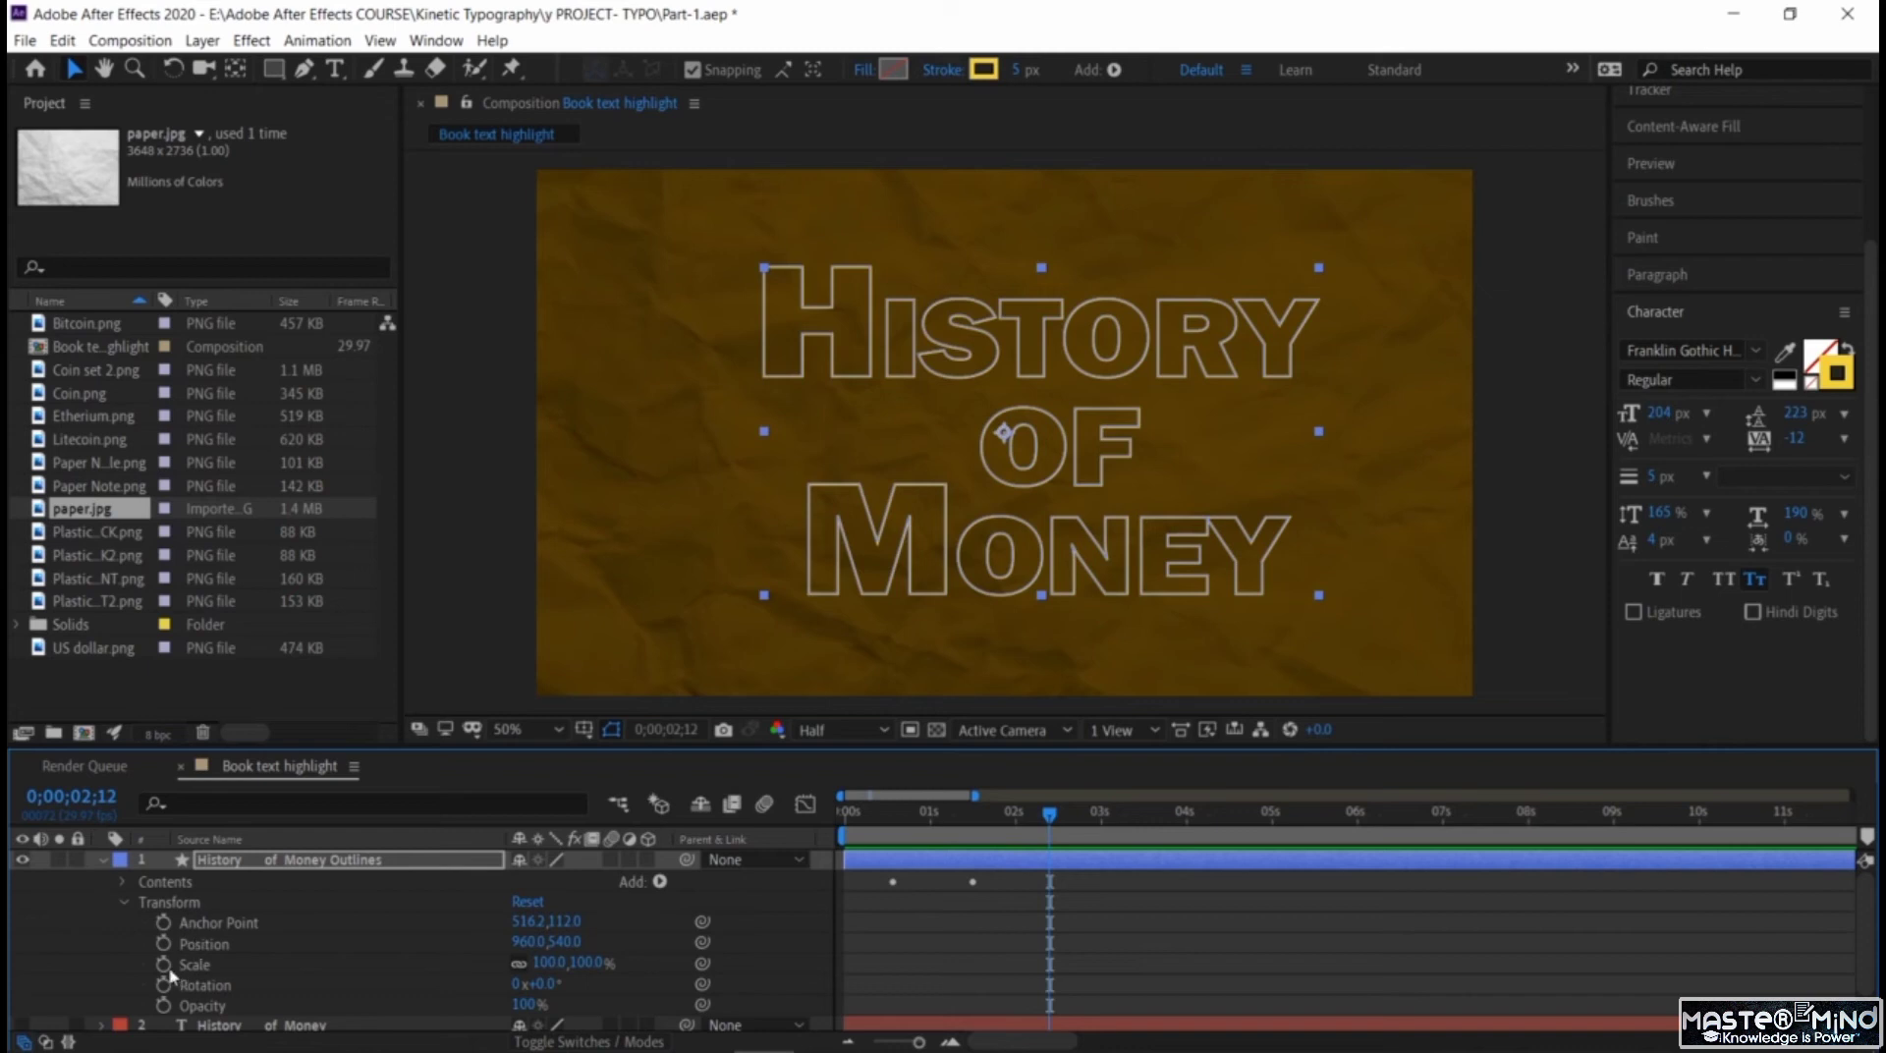
click(164, 1004)
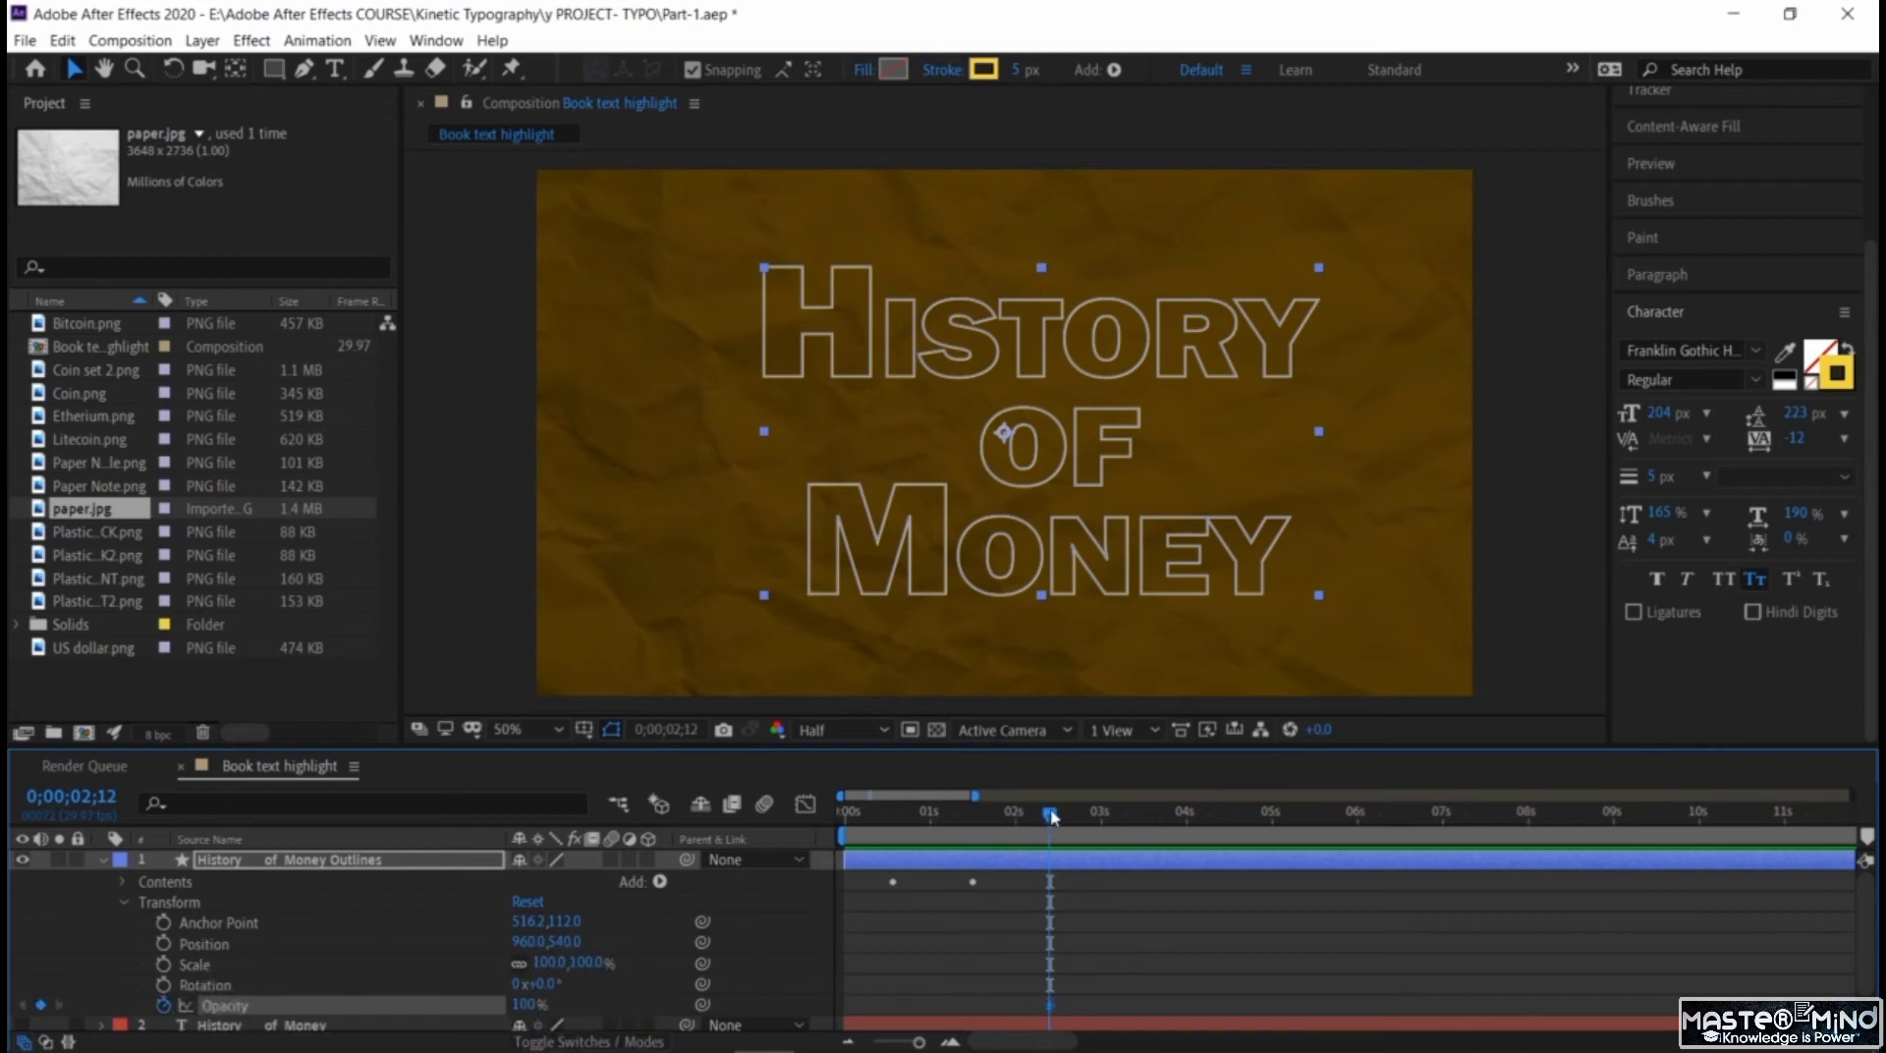
Set the title outlines layer's Opacity to 0% with a keyframe at 0;00;03;01 and preview the fade-out.
drag(1051, 816, 1102, 816)
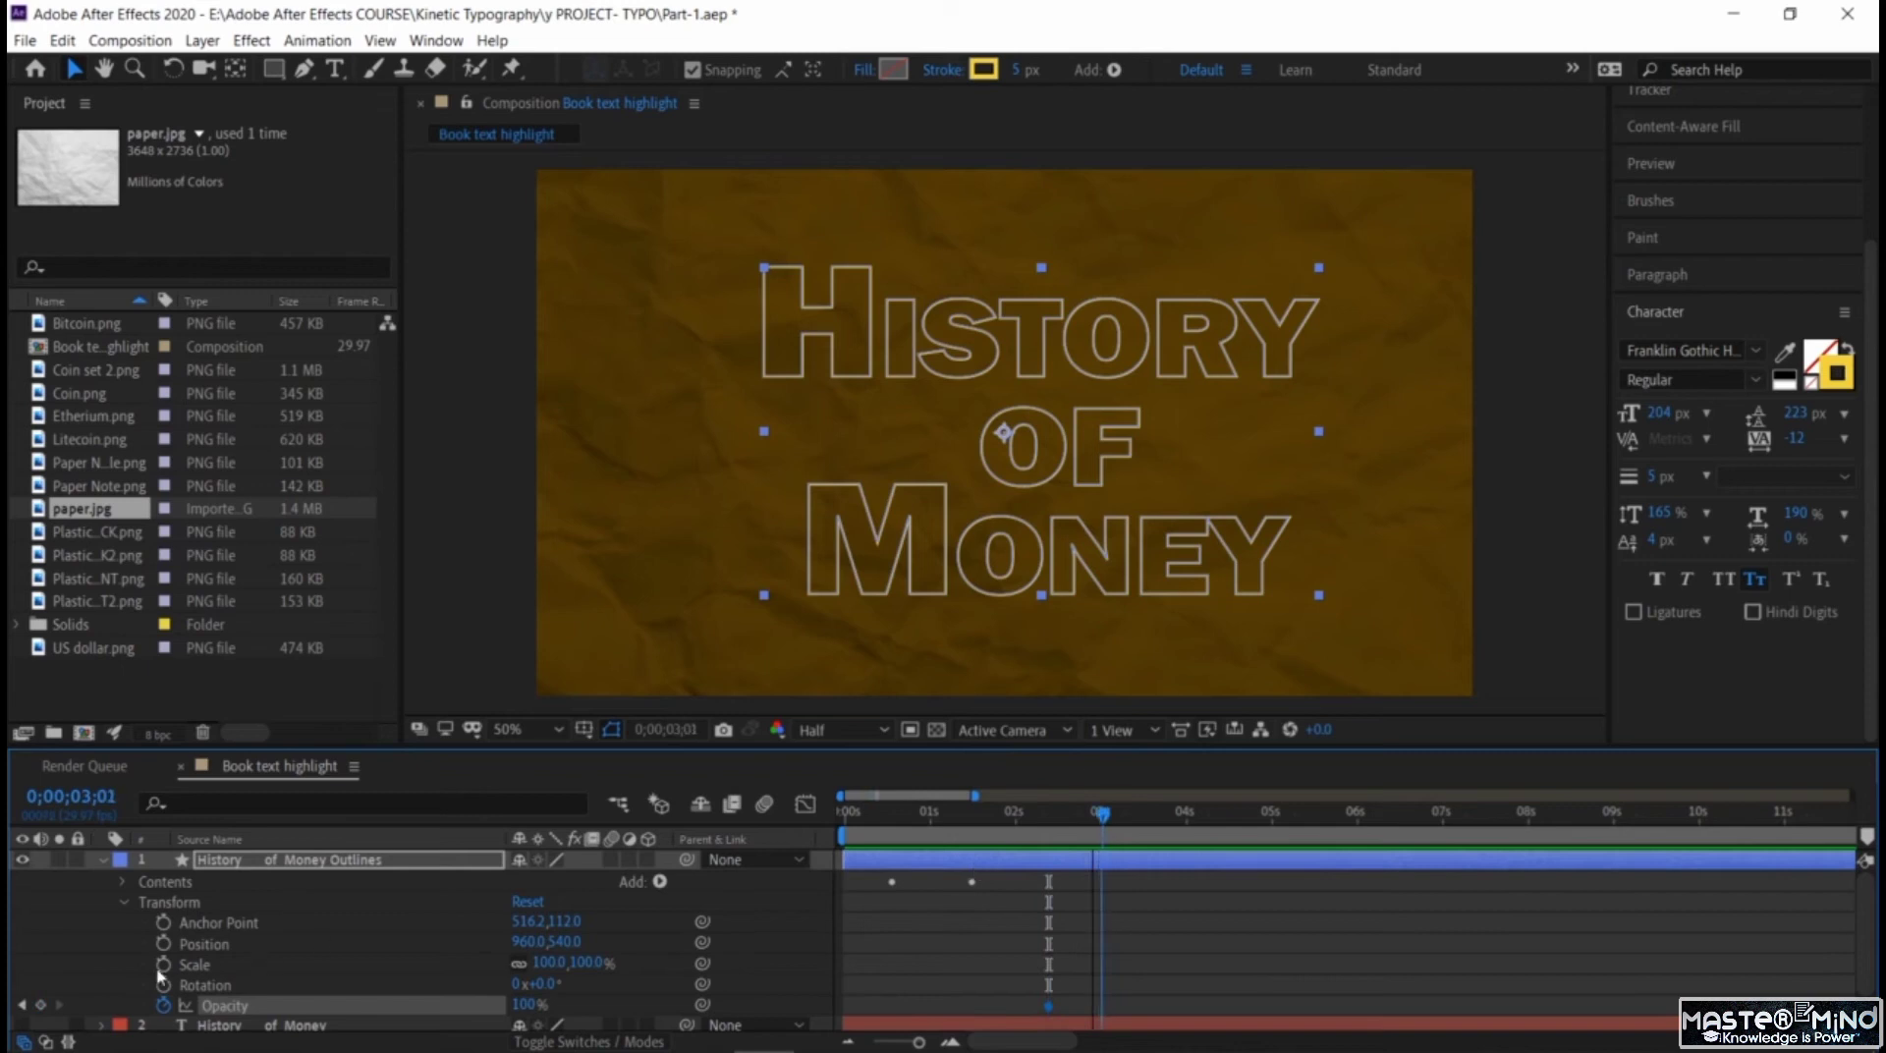
click(41, 1006)
drag(528, 1006, 165, 1002)
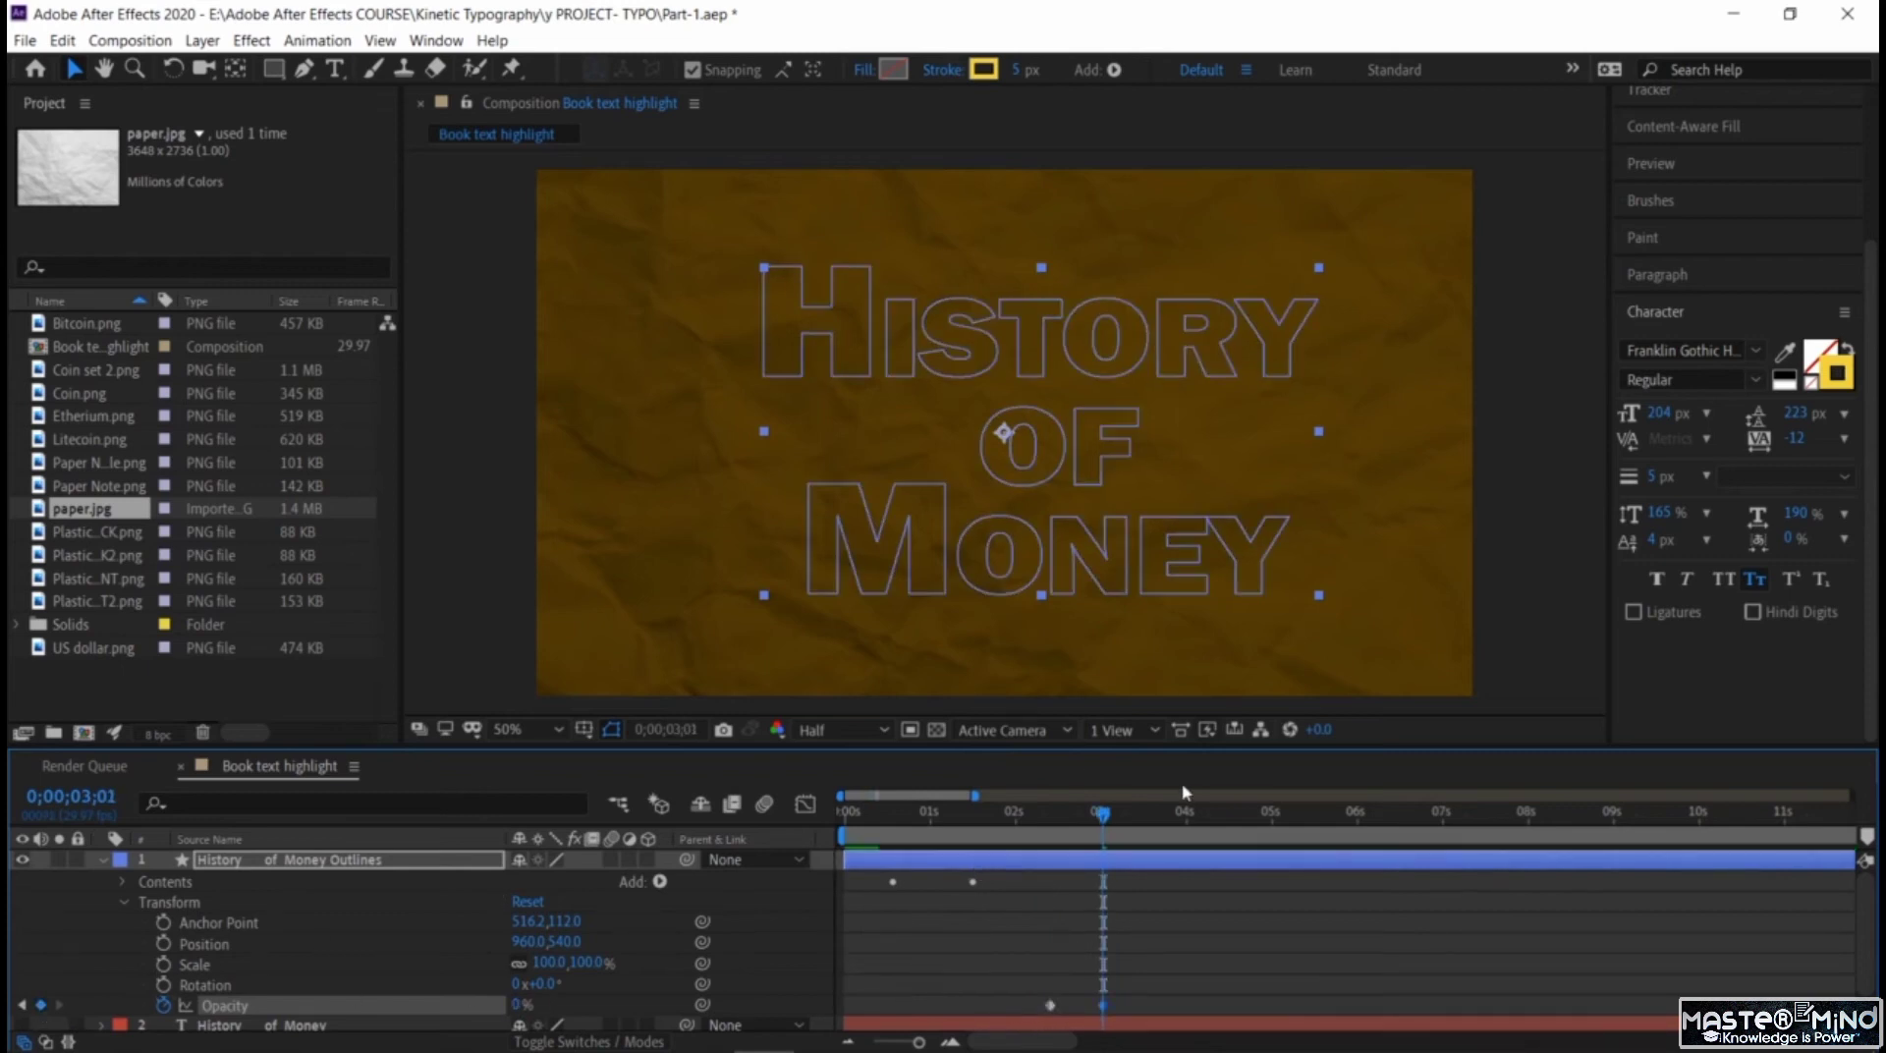
drag(1101, 818, 669, 814)
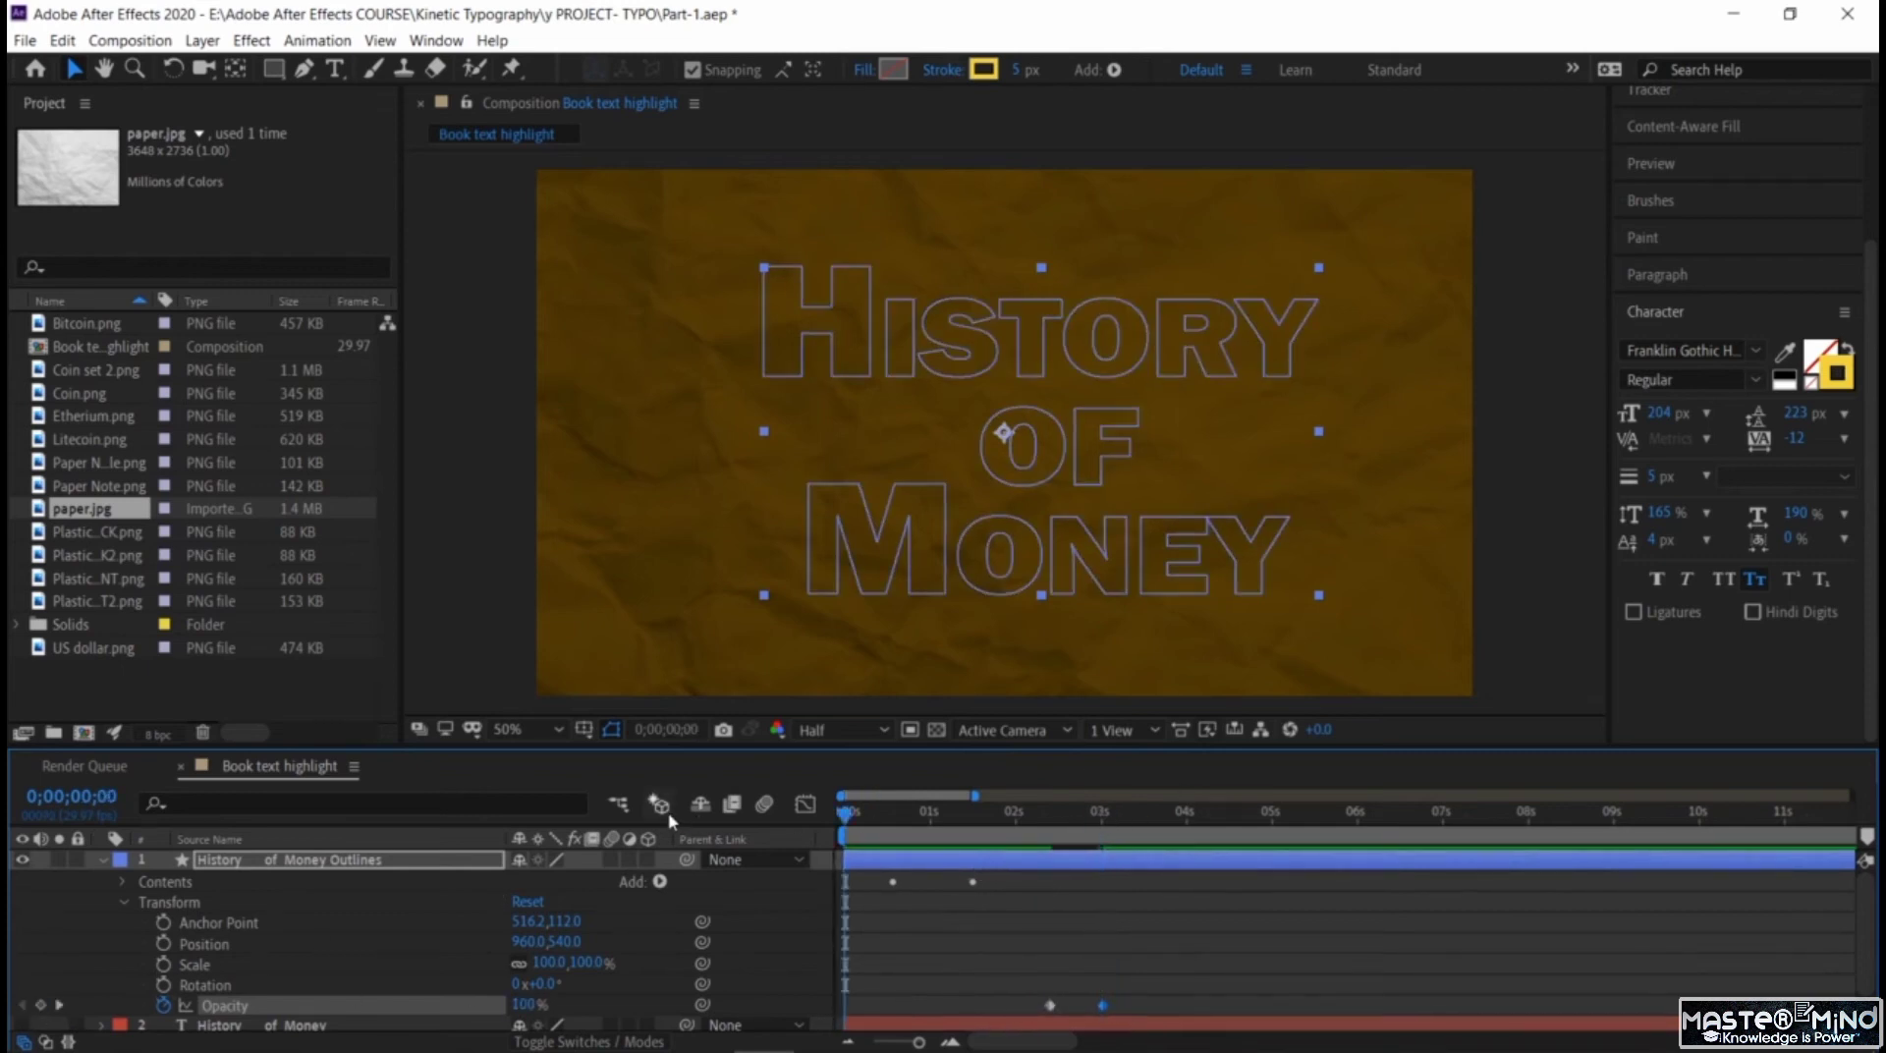
key(space)
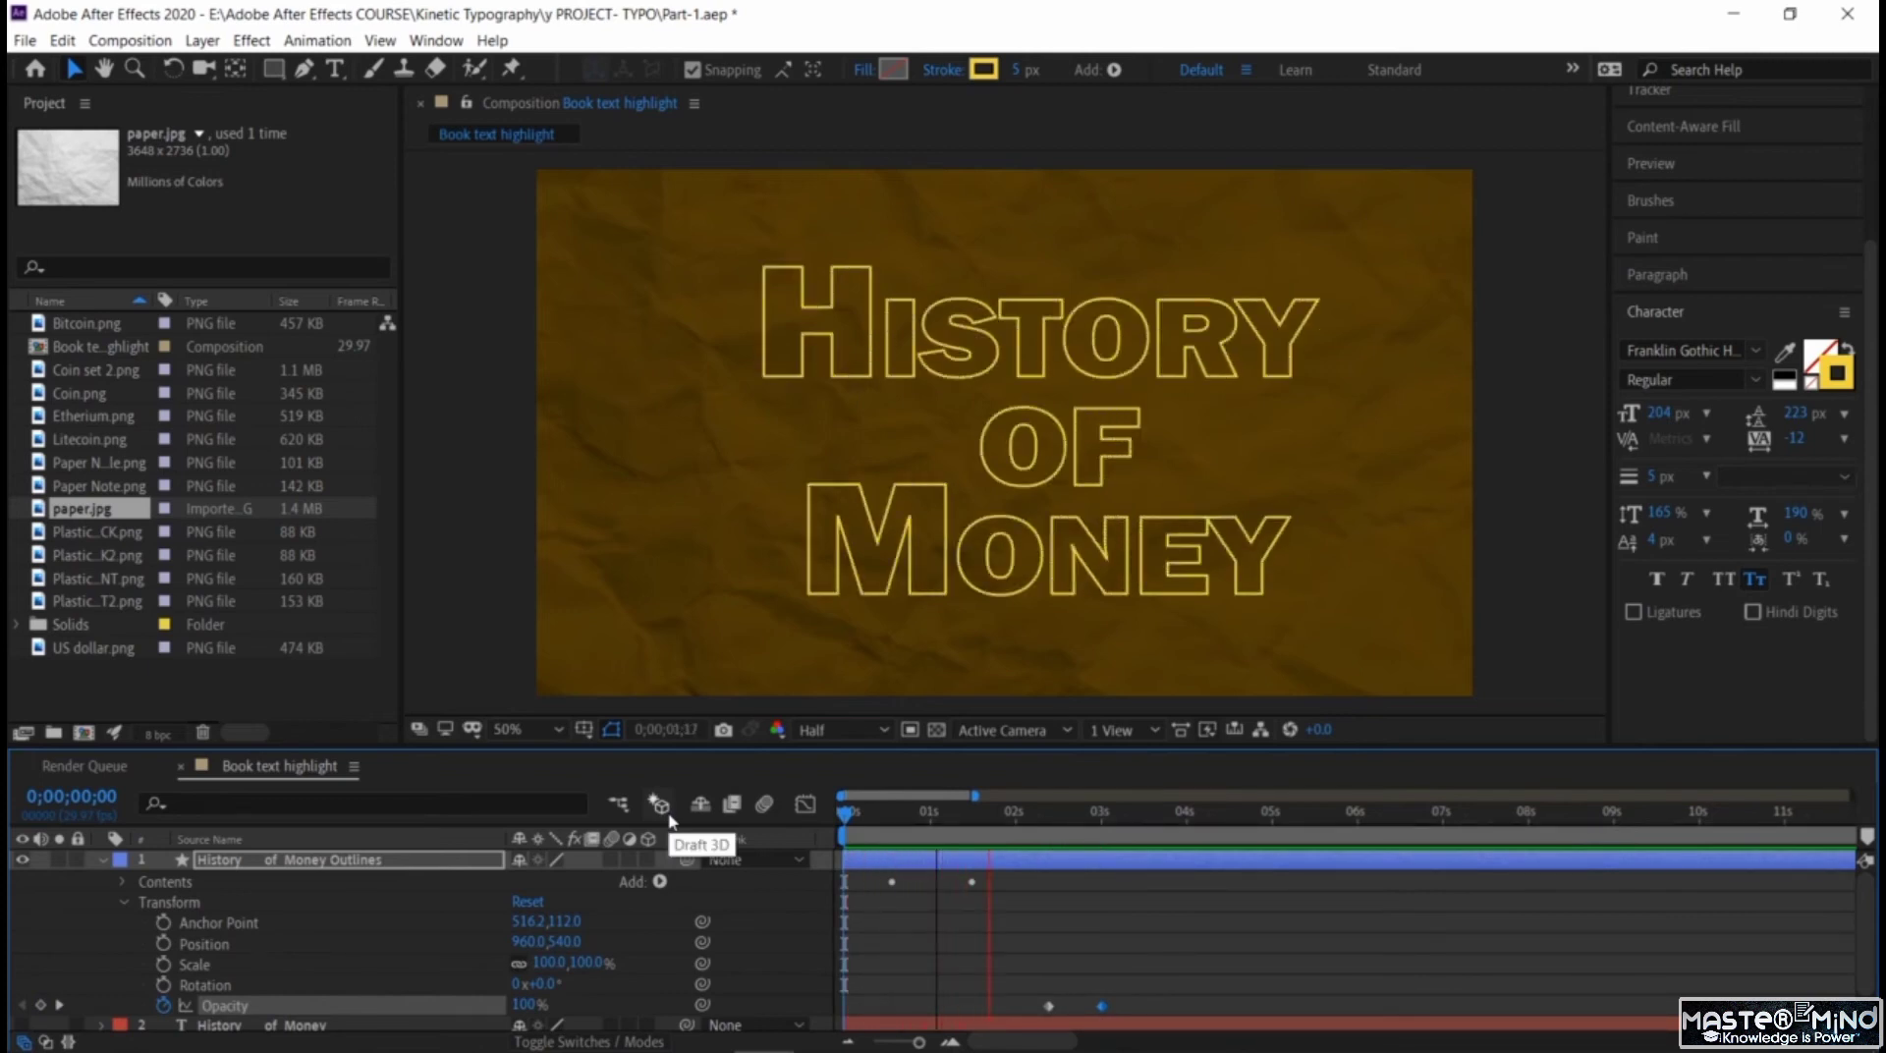
key(space)
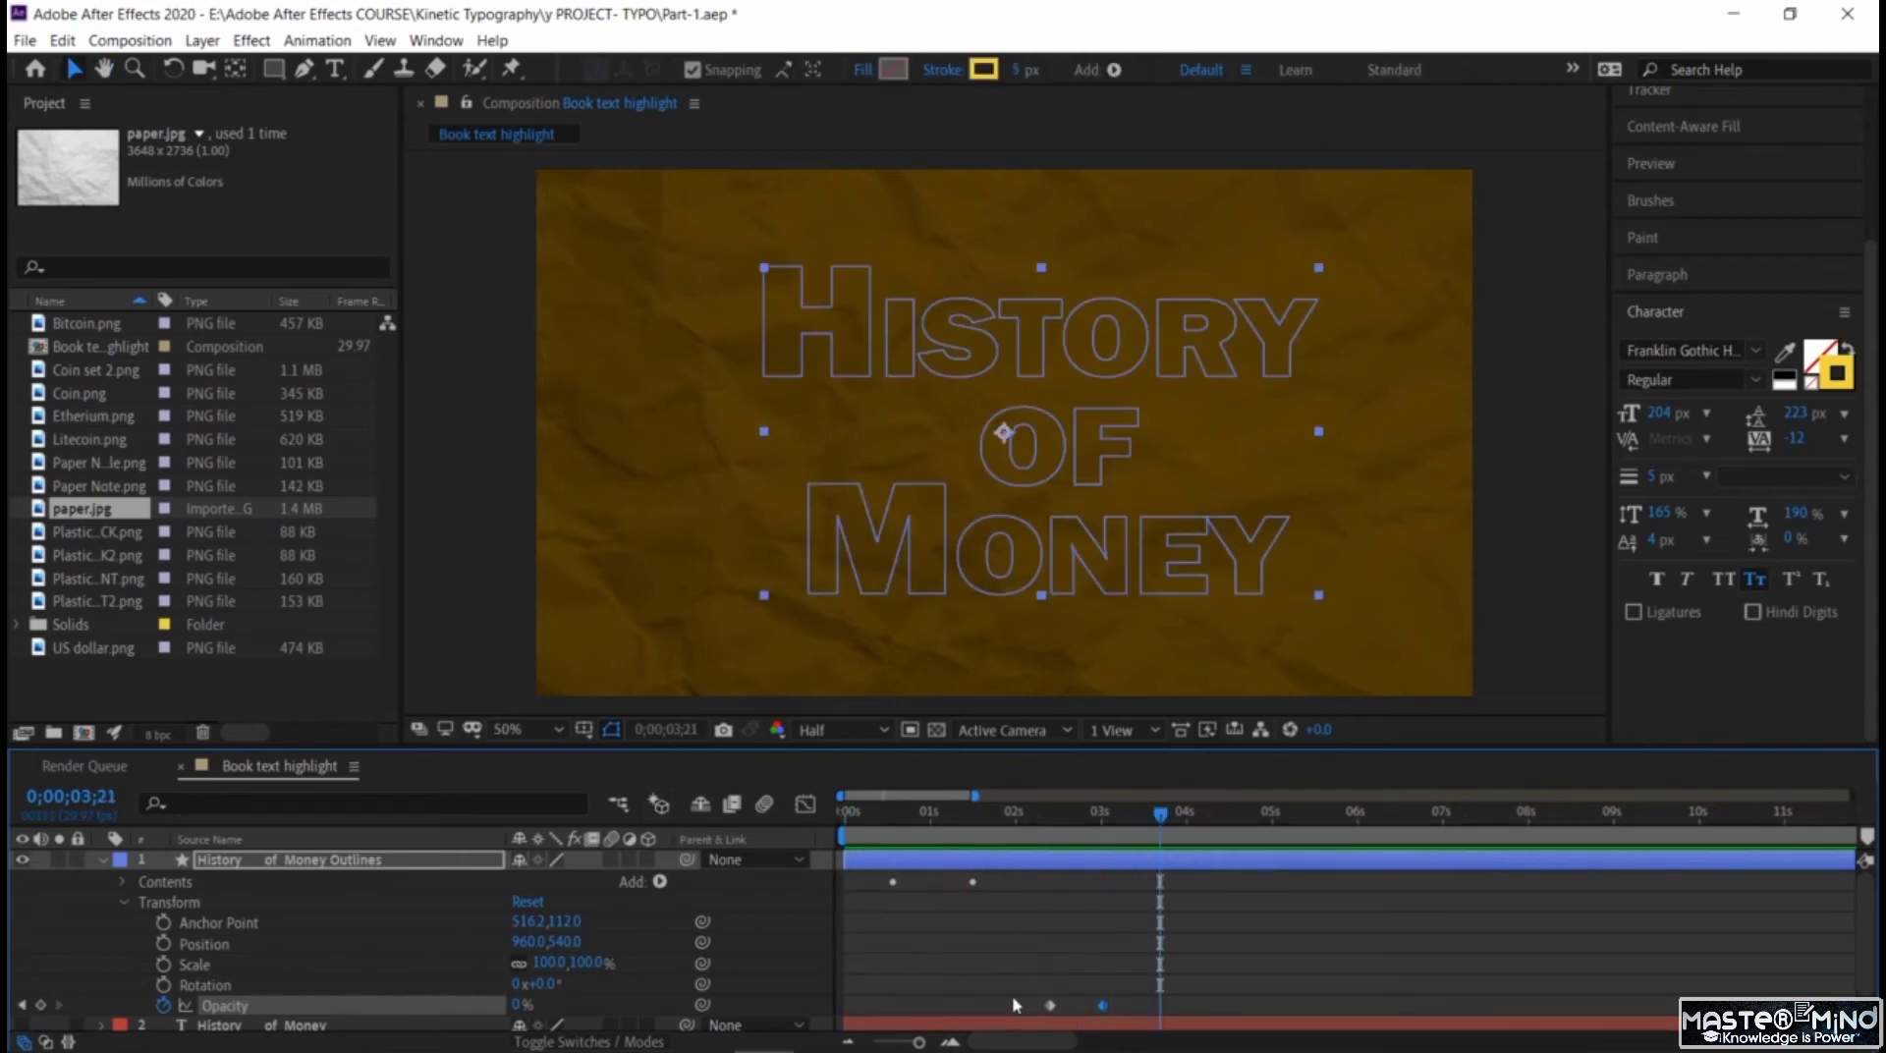
Apply Easy Ease to both Opacity keyframes of the title outlines layer, preview the result and collapse the layer.
drag(1015, 1004, 1105, 1012)
right_click(1102, 1007)
mouse_move(1228, 986)
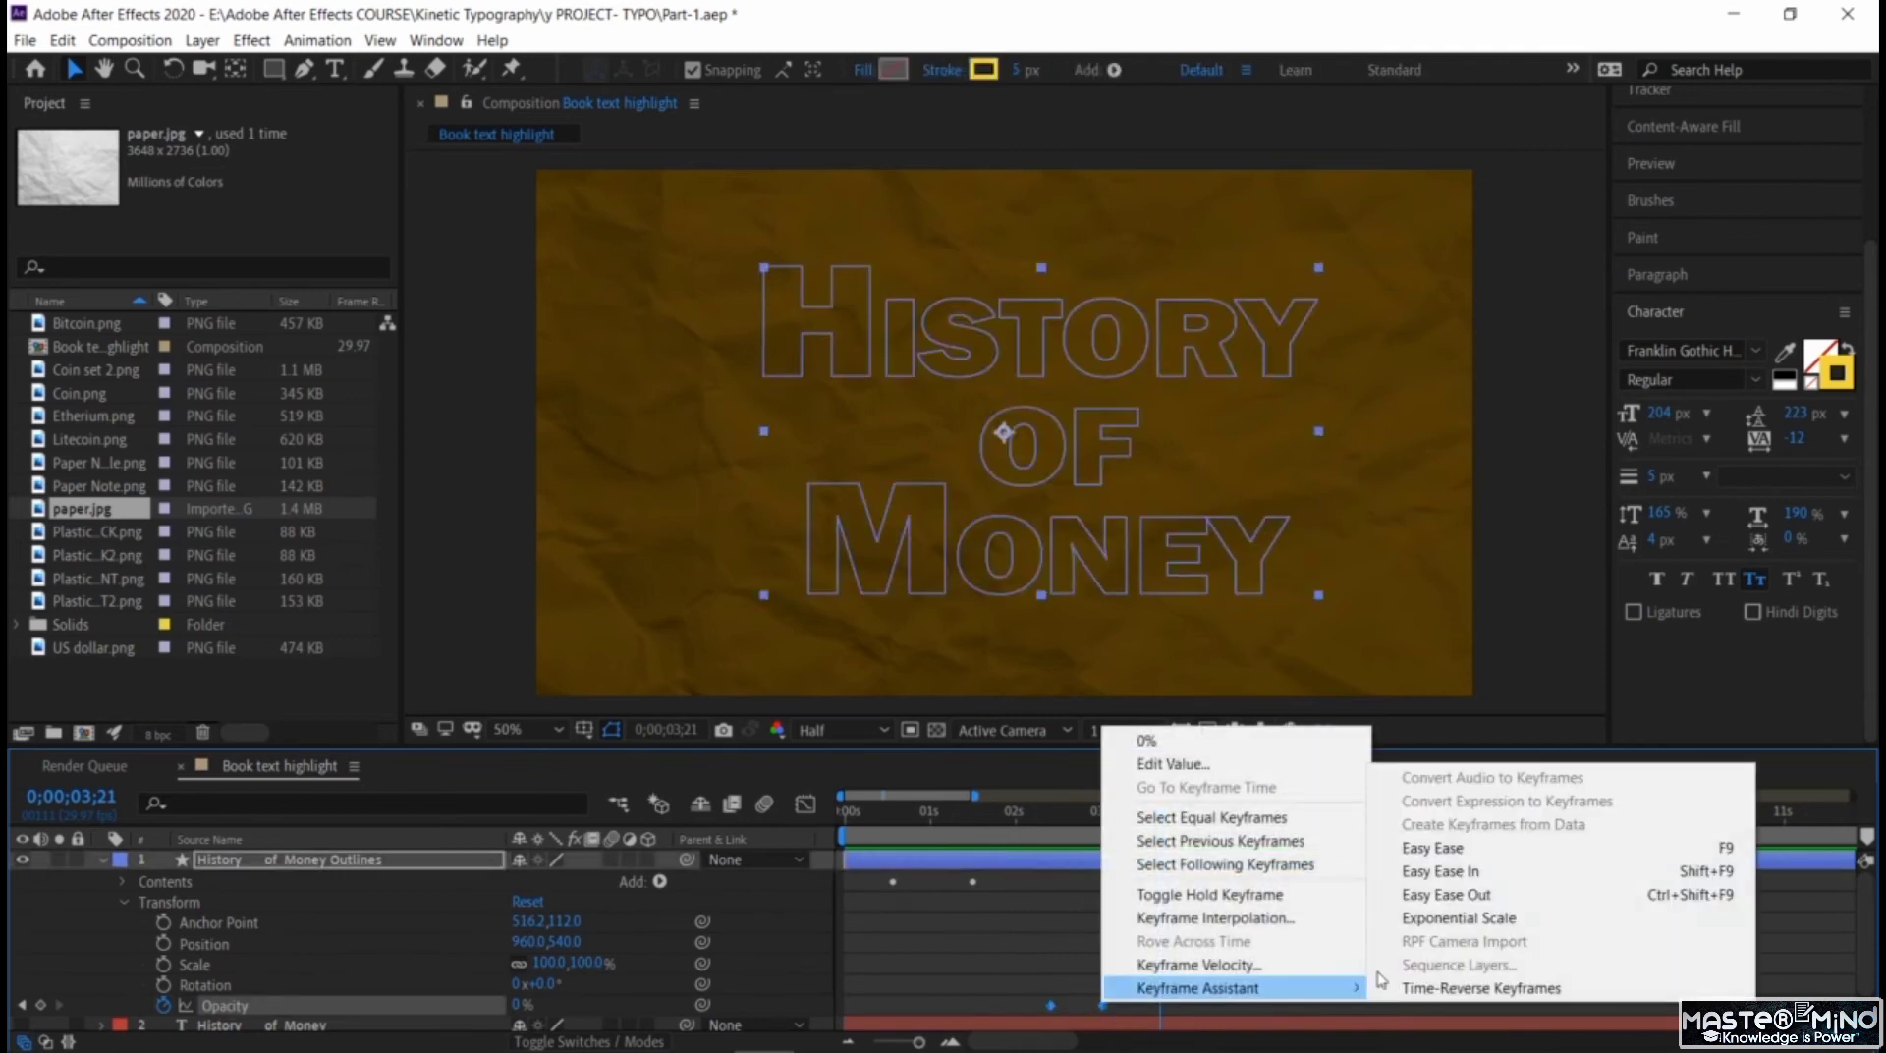
click(1439, 847)
click(1263, 919)
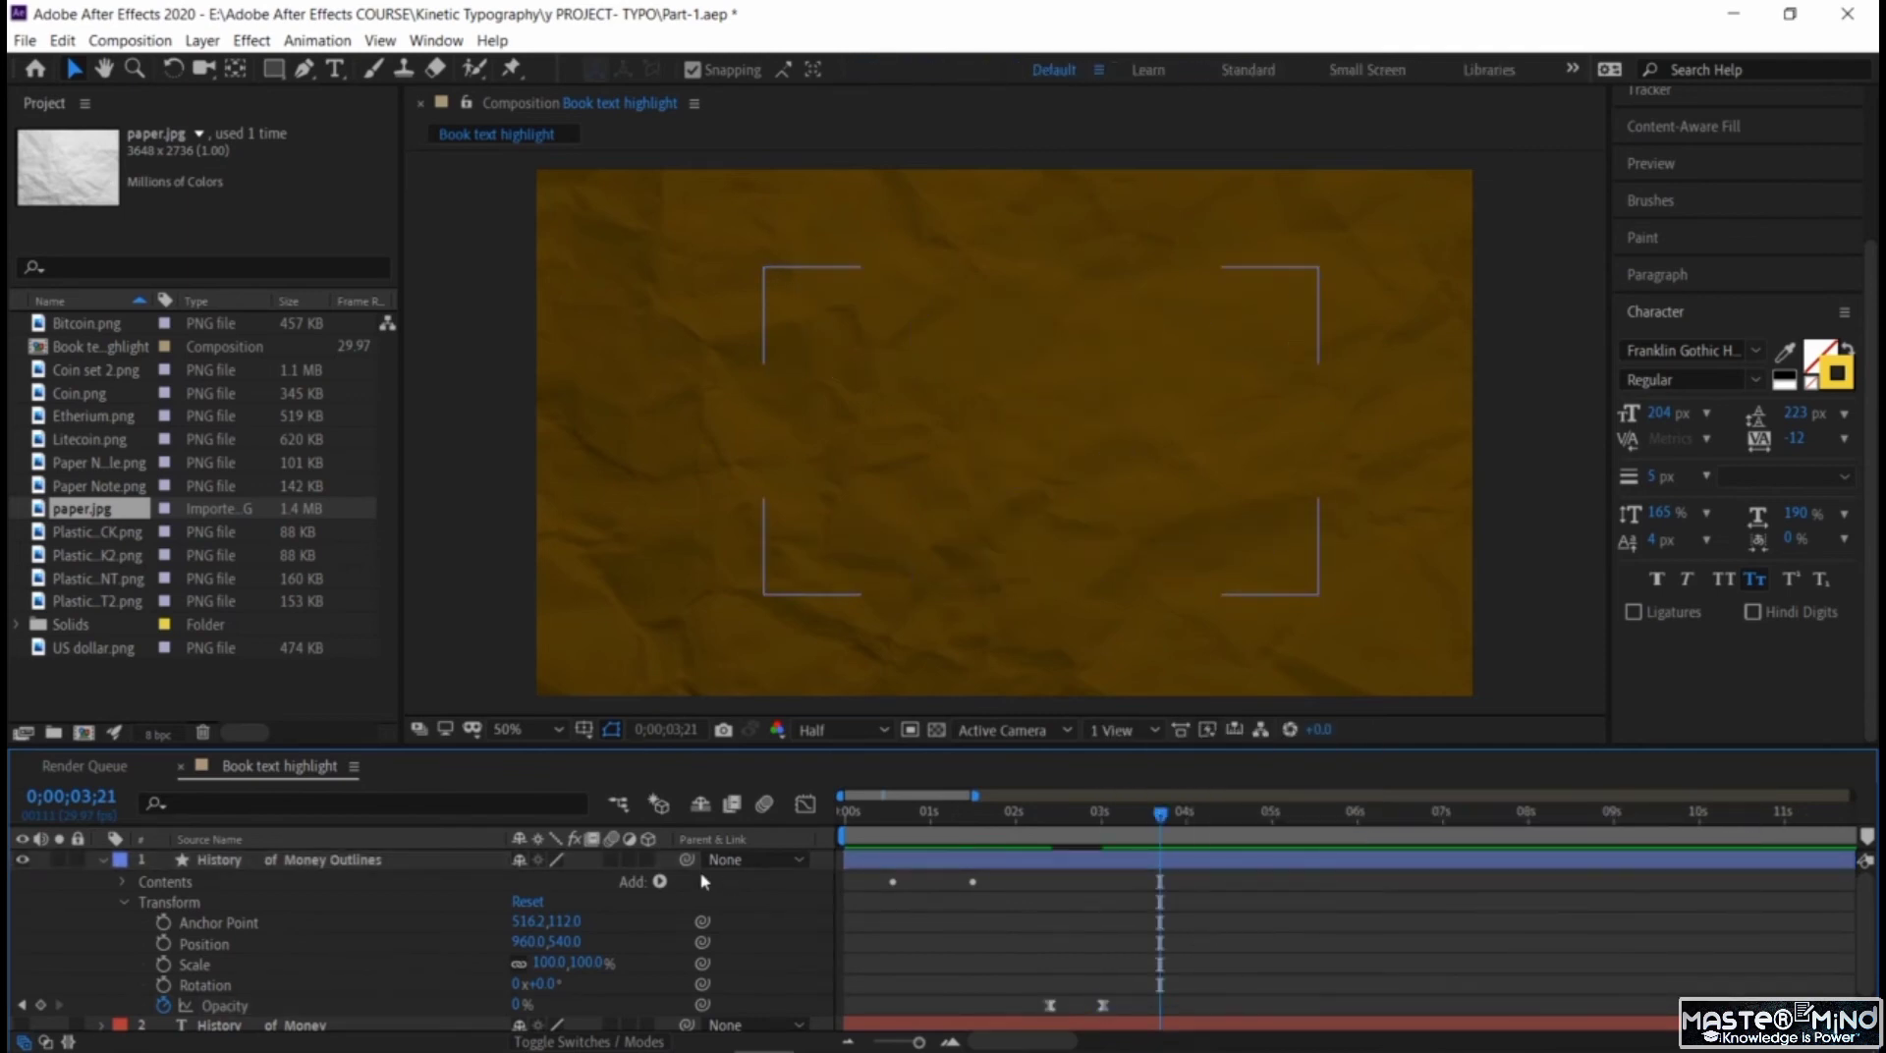
drag(1162, 818, 845, 825)
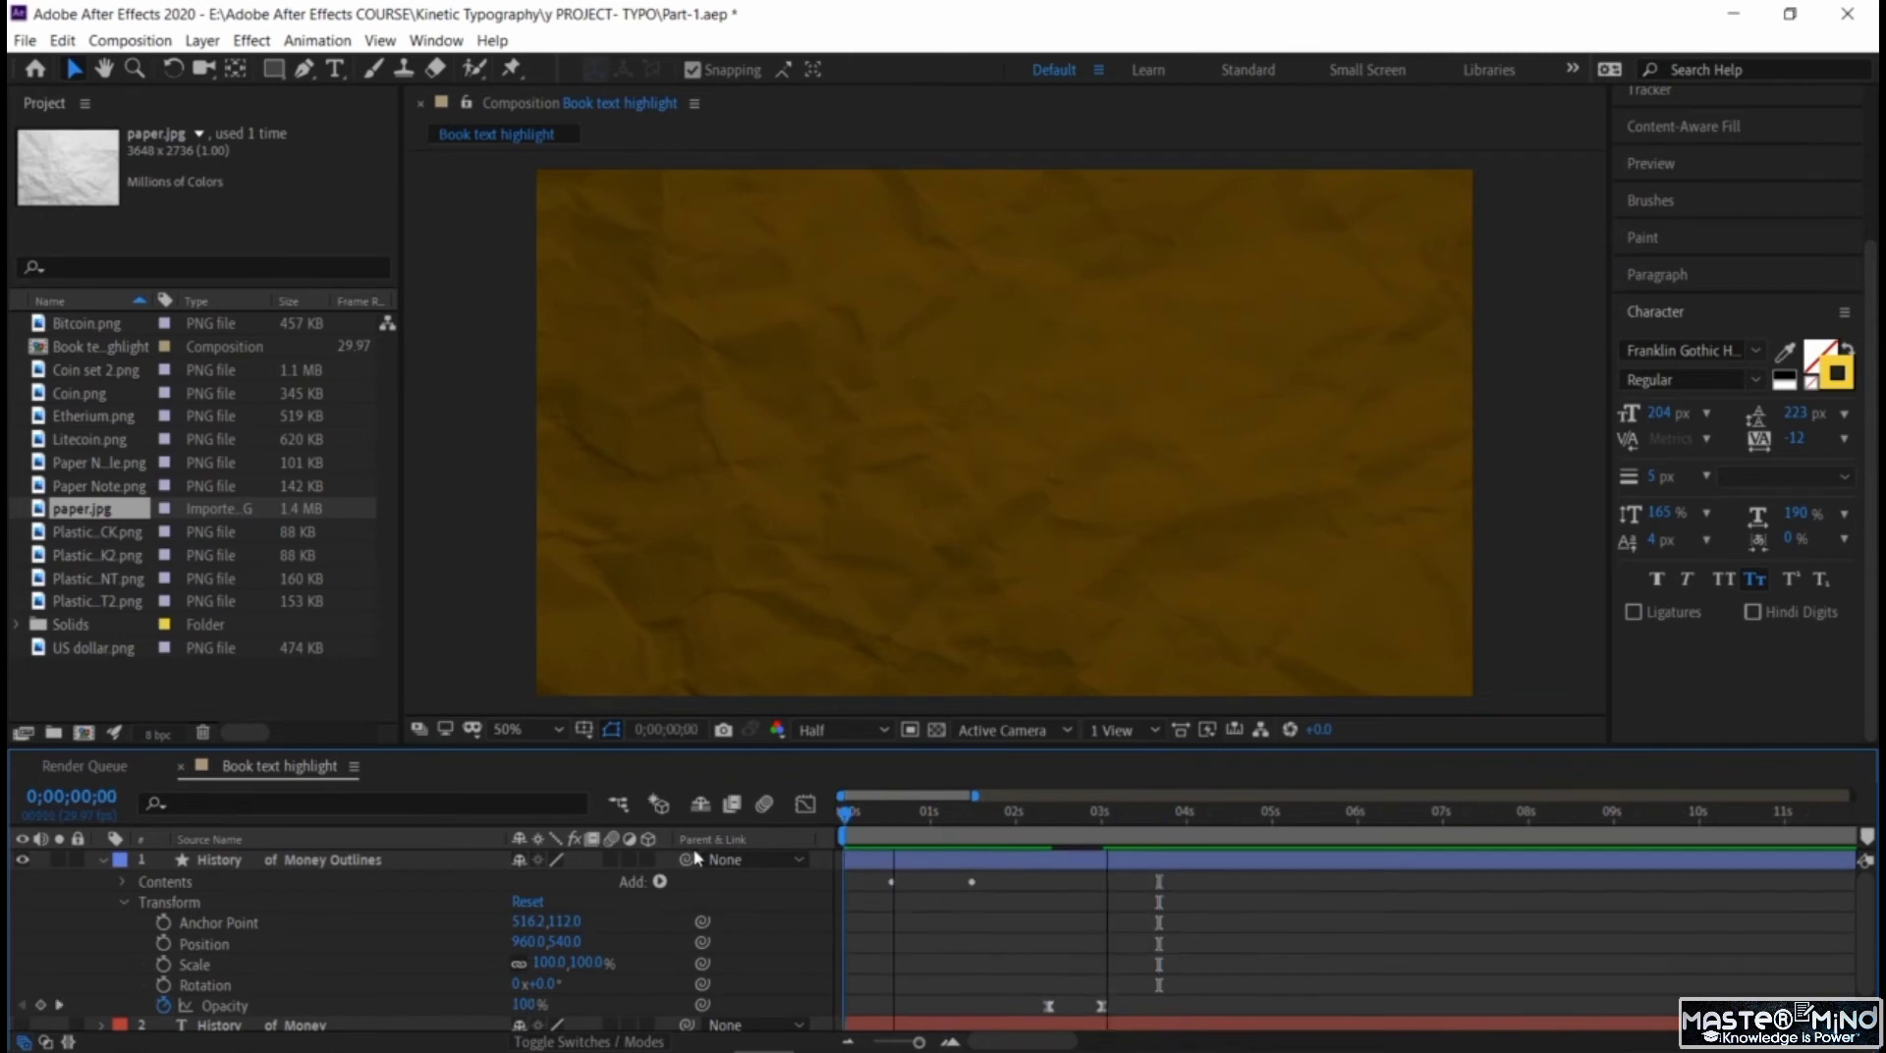
click(103, 861)
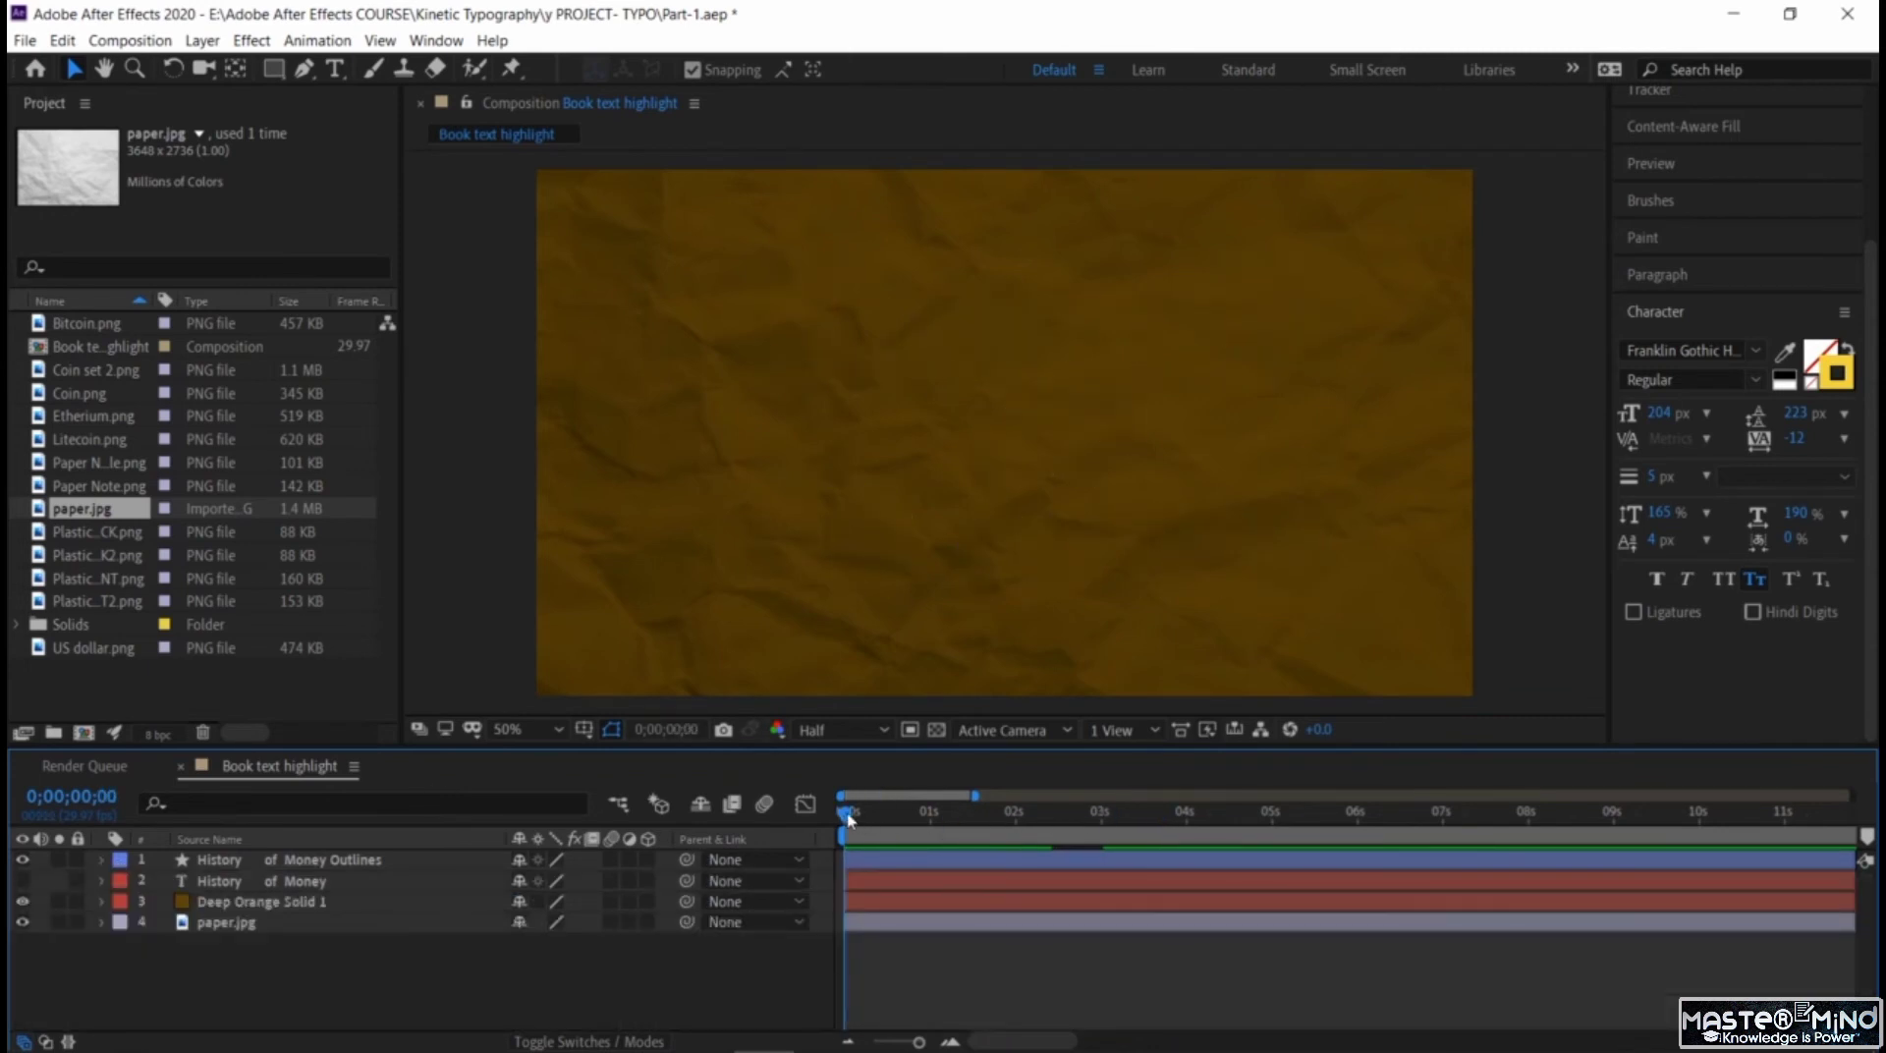
Add Coin set 2.png as the top layer with the playhead at 0;00;03;00 and scale it down to fit in the centre of the frame.
drag(850, 819, 1105, 884)
click(93, 373)
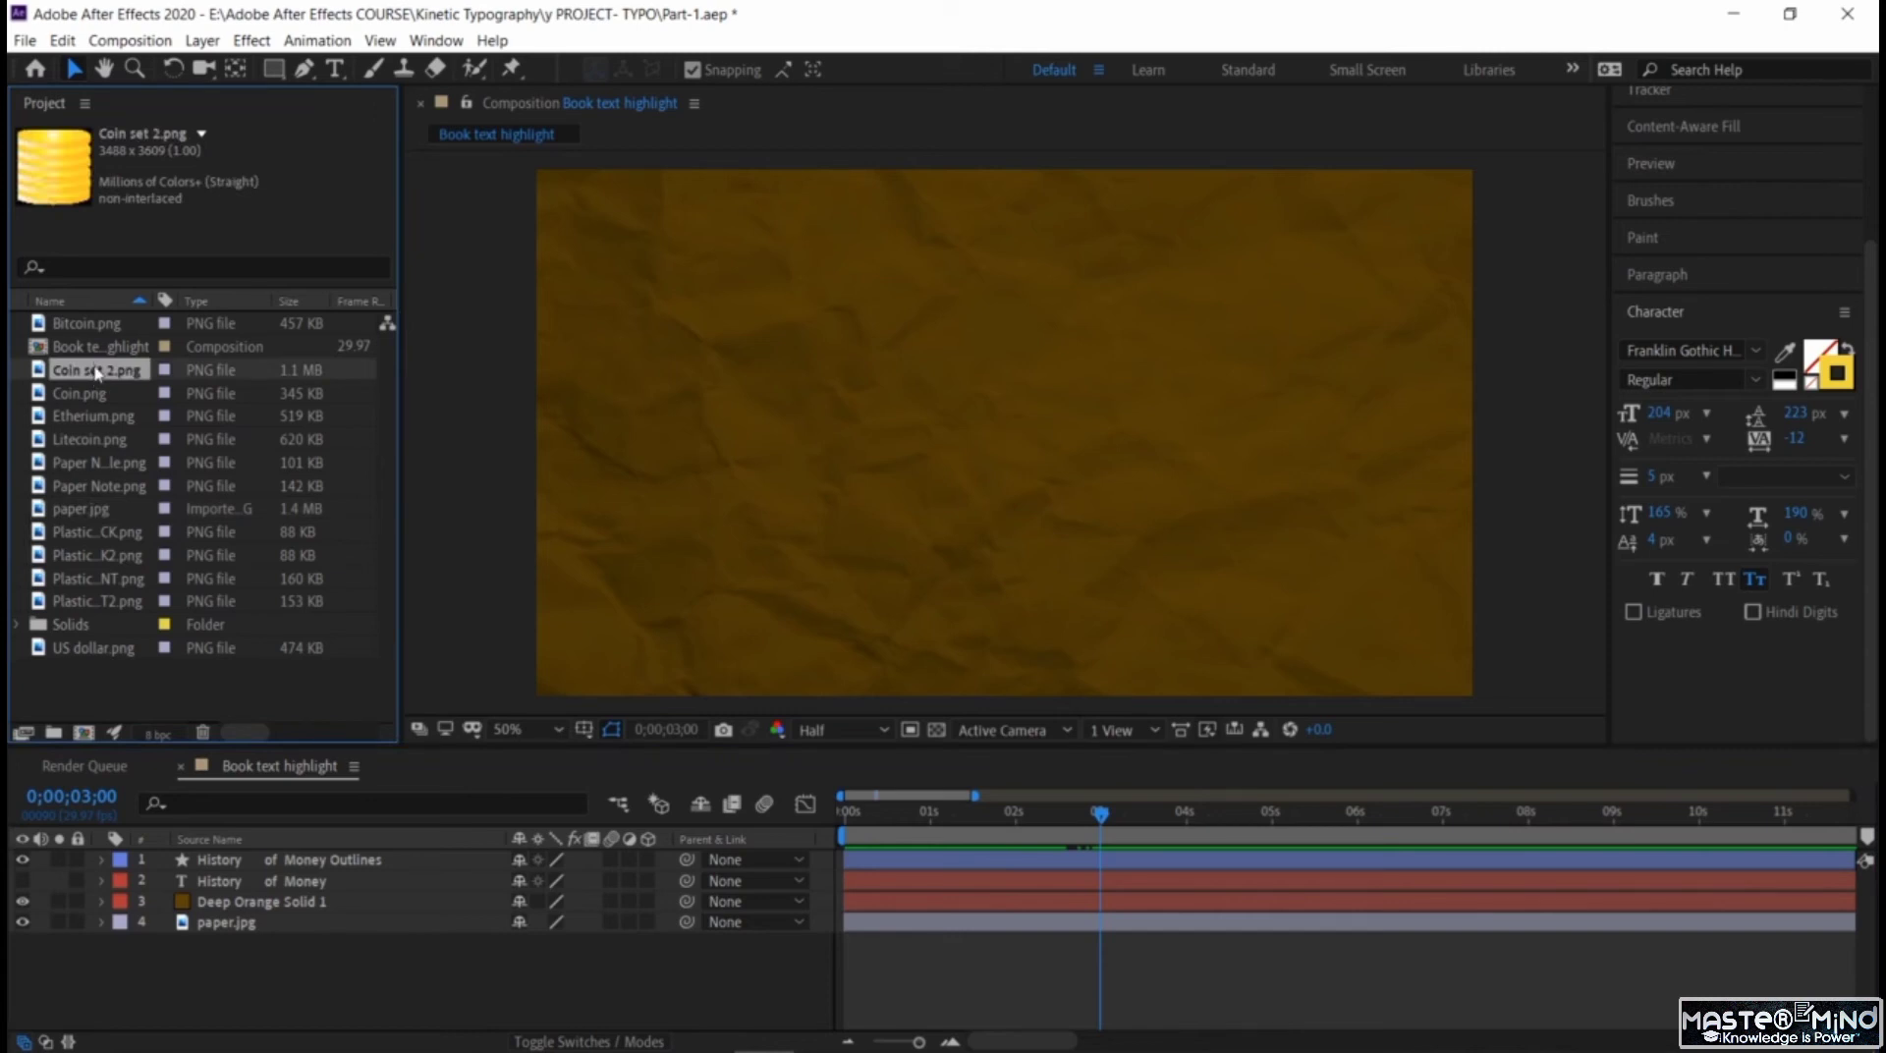
drag(233, 813, 264, 851)
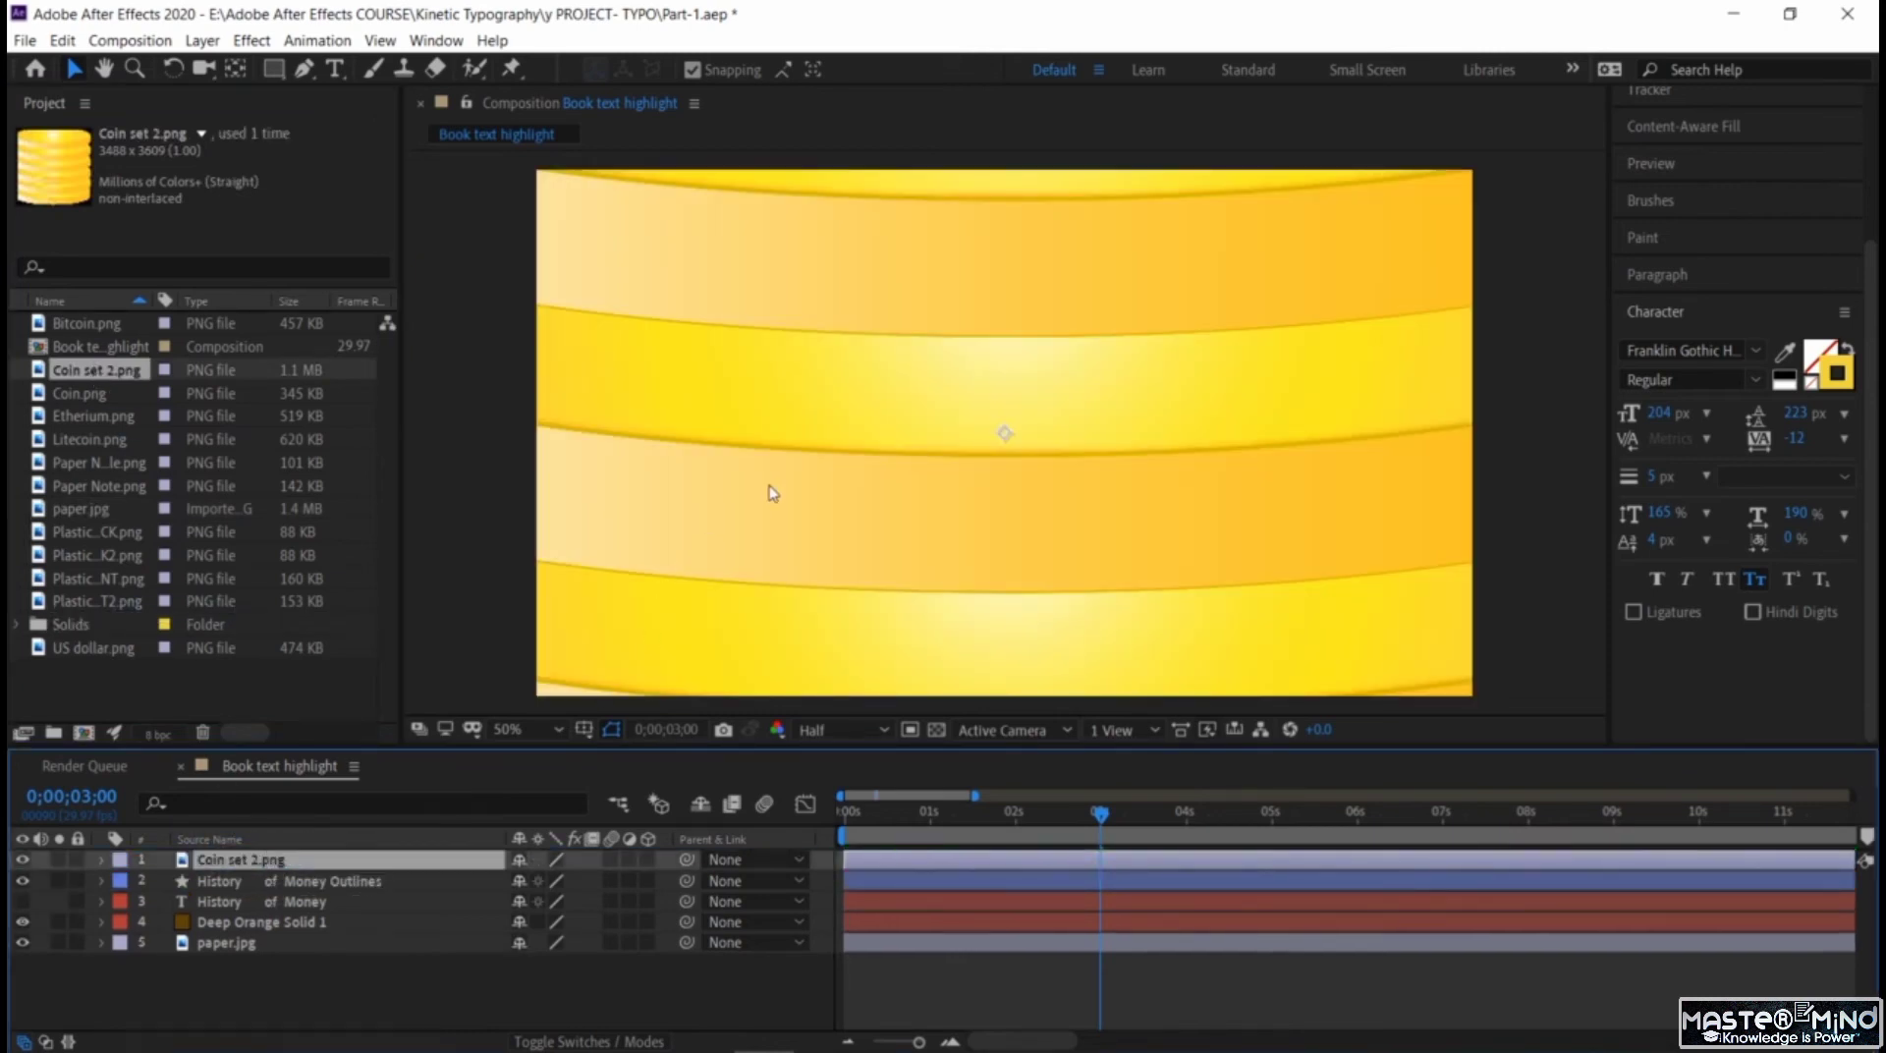
click(523, 729)
click(599, 409)
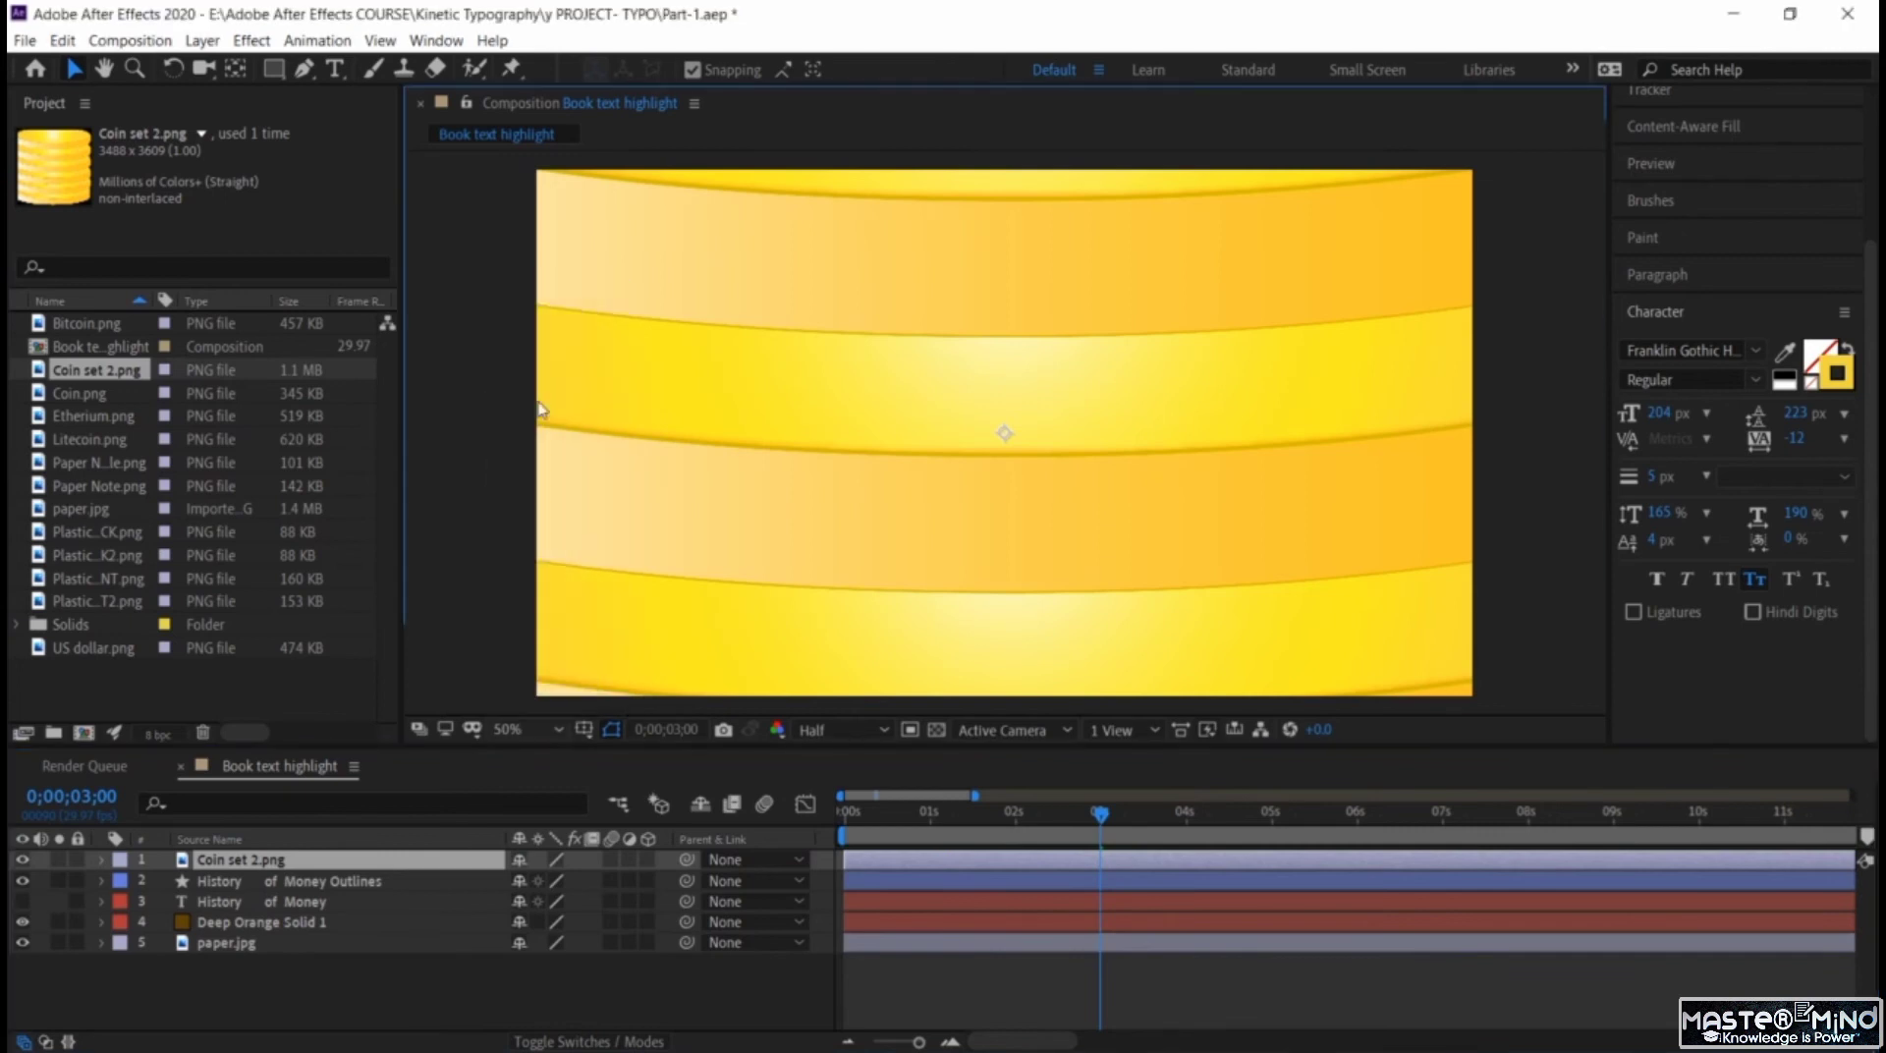
drag(898, 327, 982, 429)
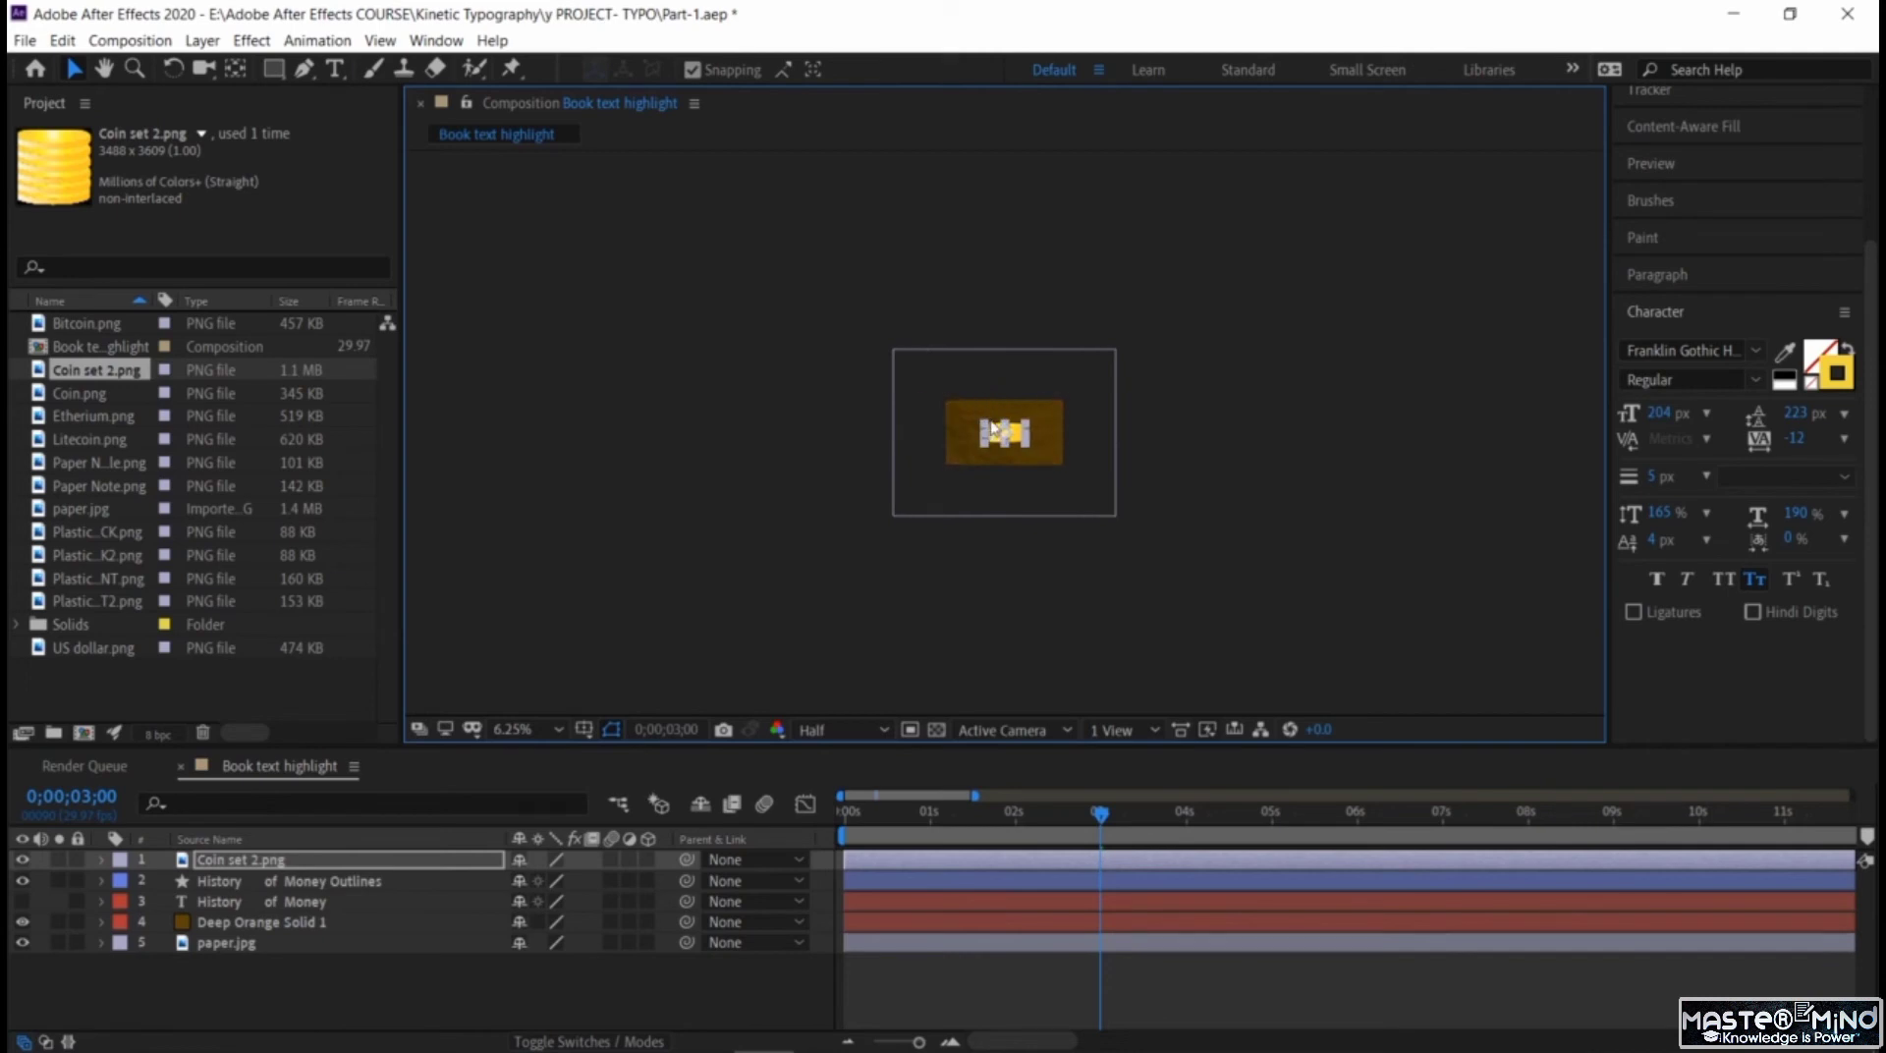
drag(987, 431, 992, 428)
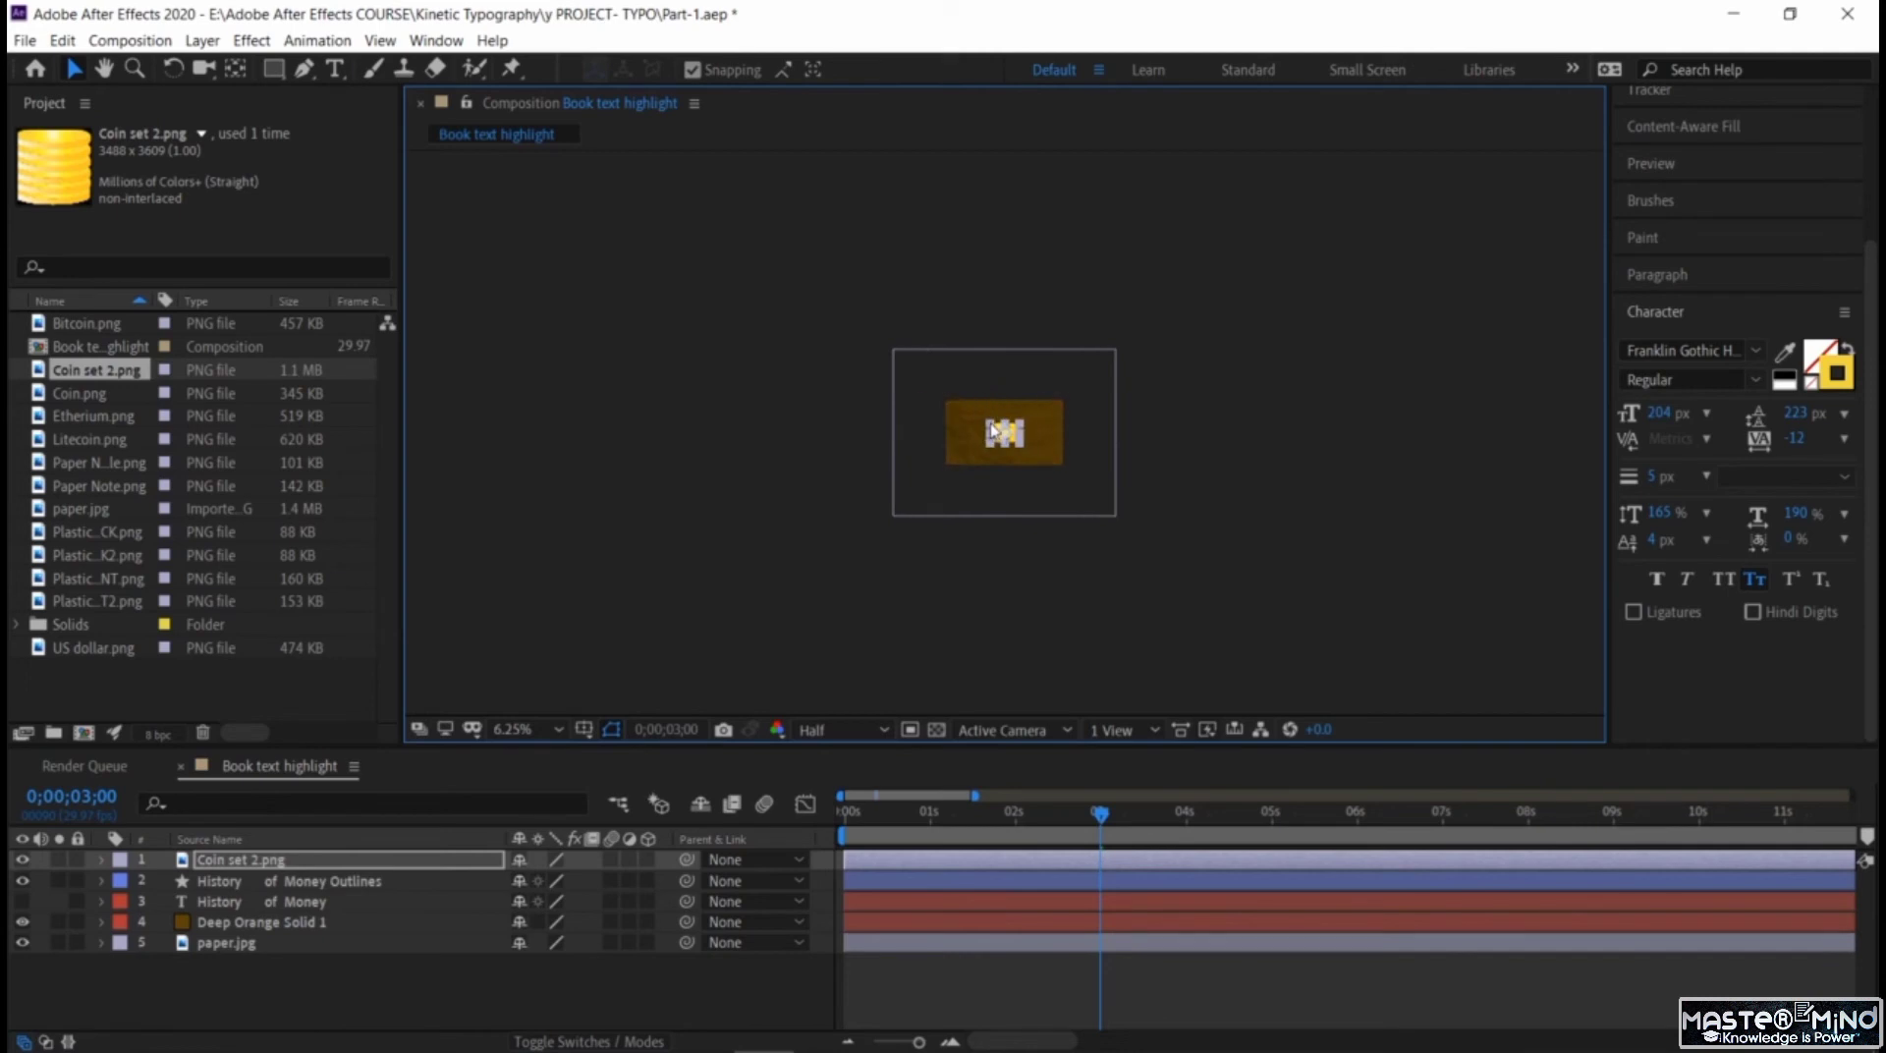
click(105, 861)
click(103, 861)
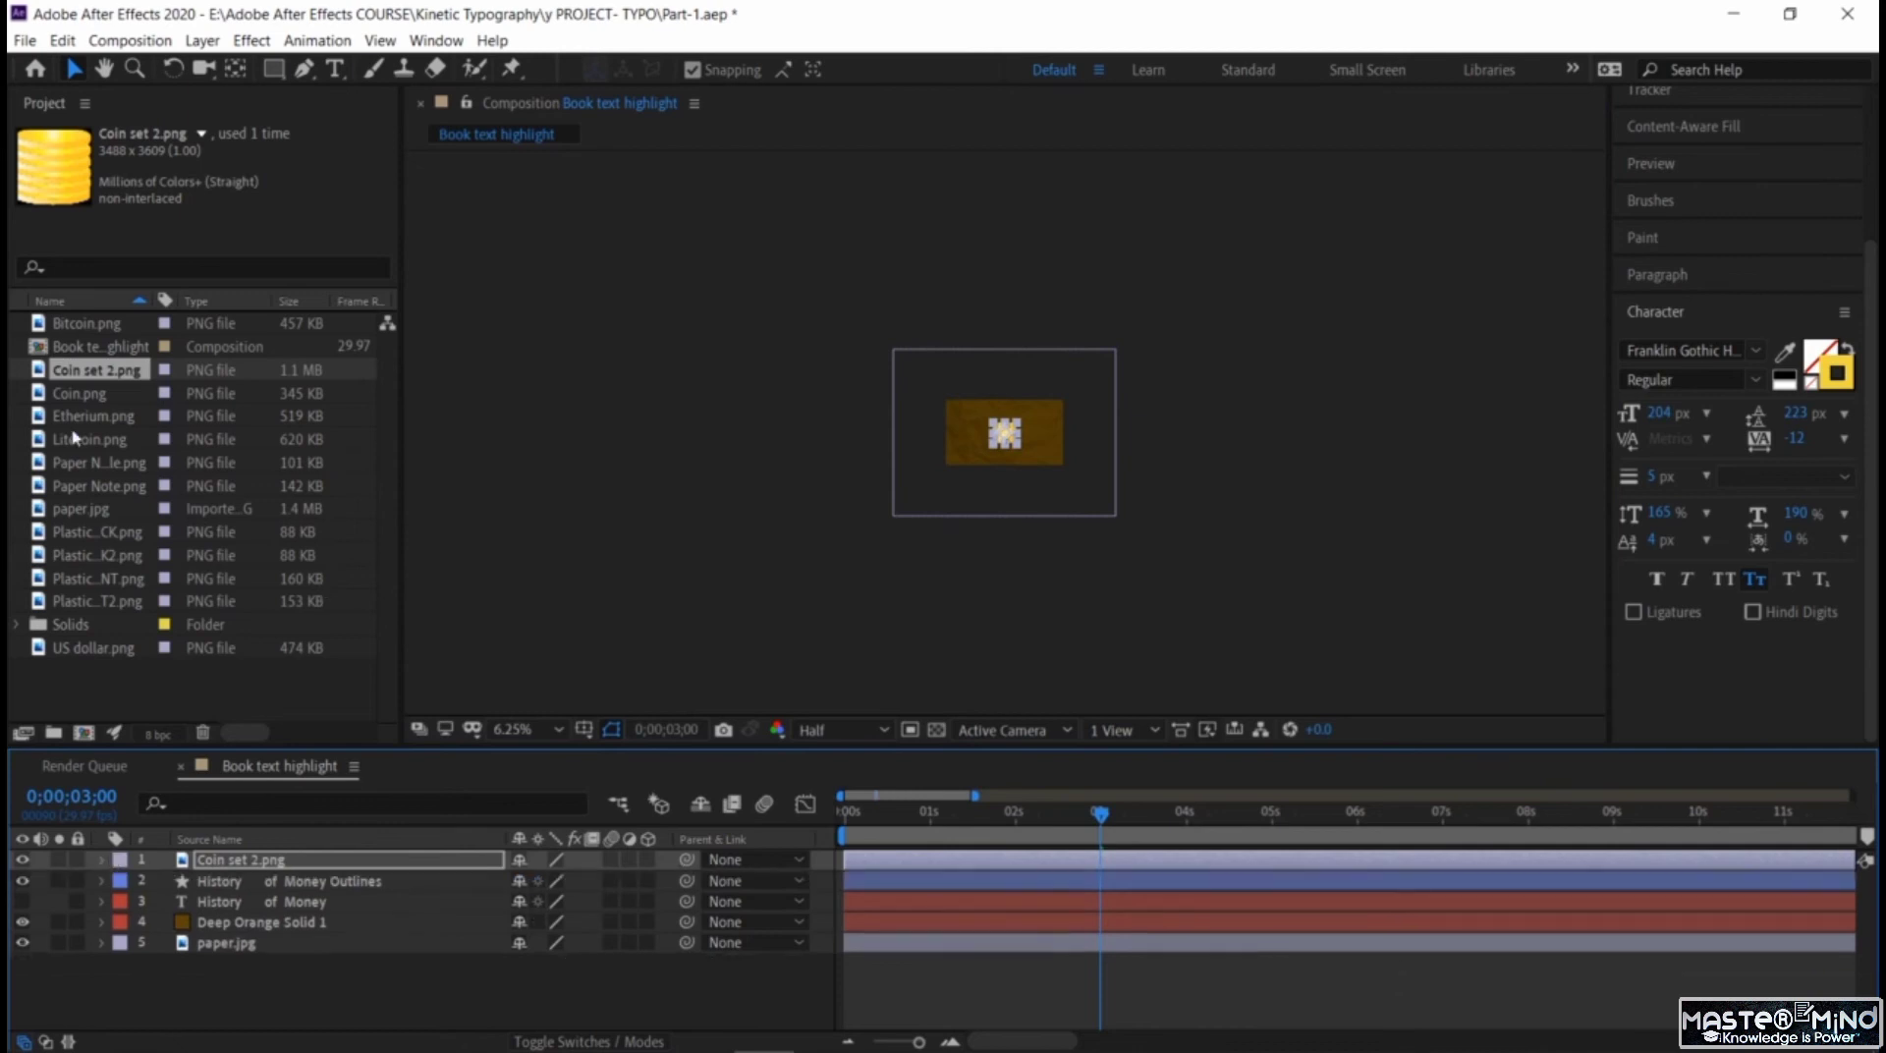
Add Paper Note bundle.png above the coin stack layer and scale it down to fit in the centre of the frame.
click(76, 395)
click(85, 417)
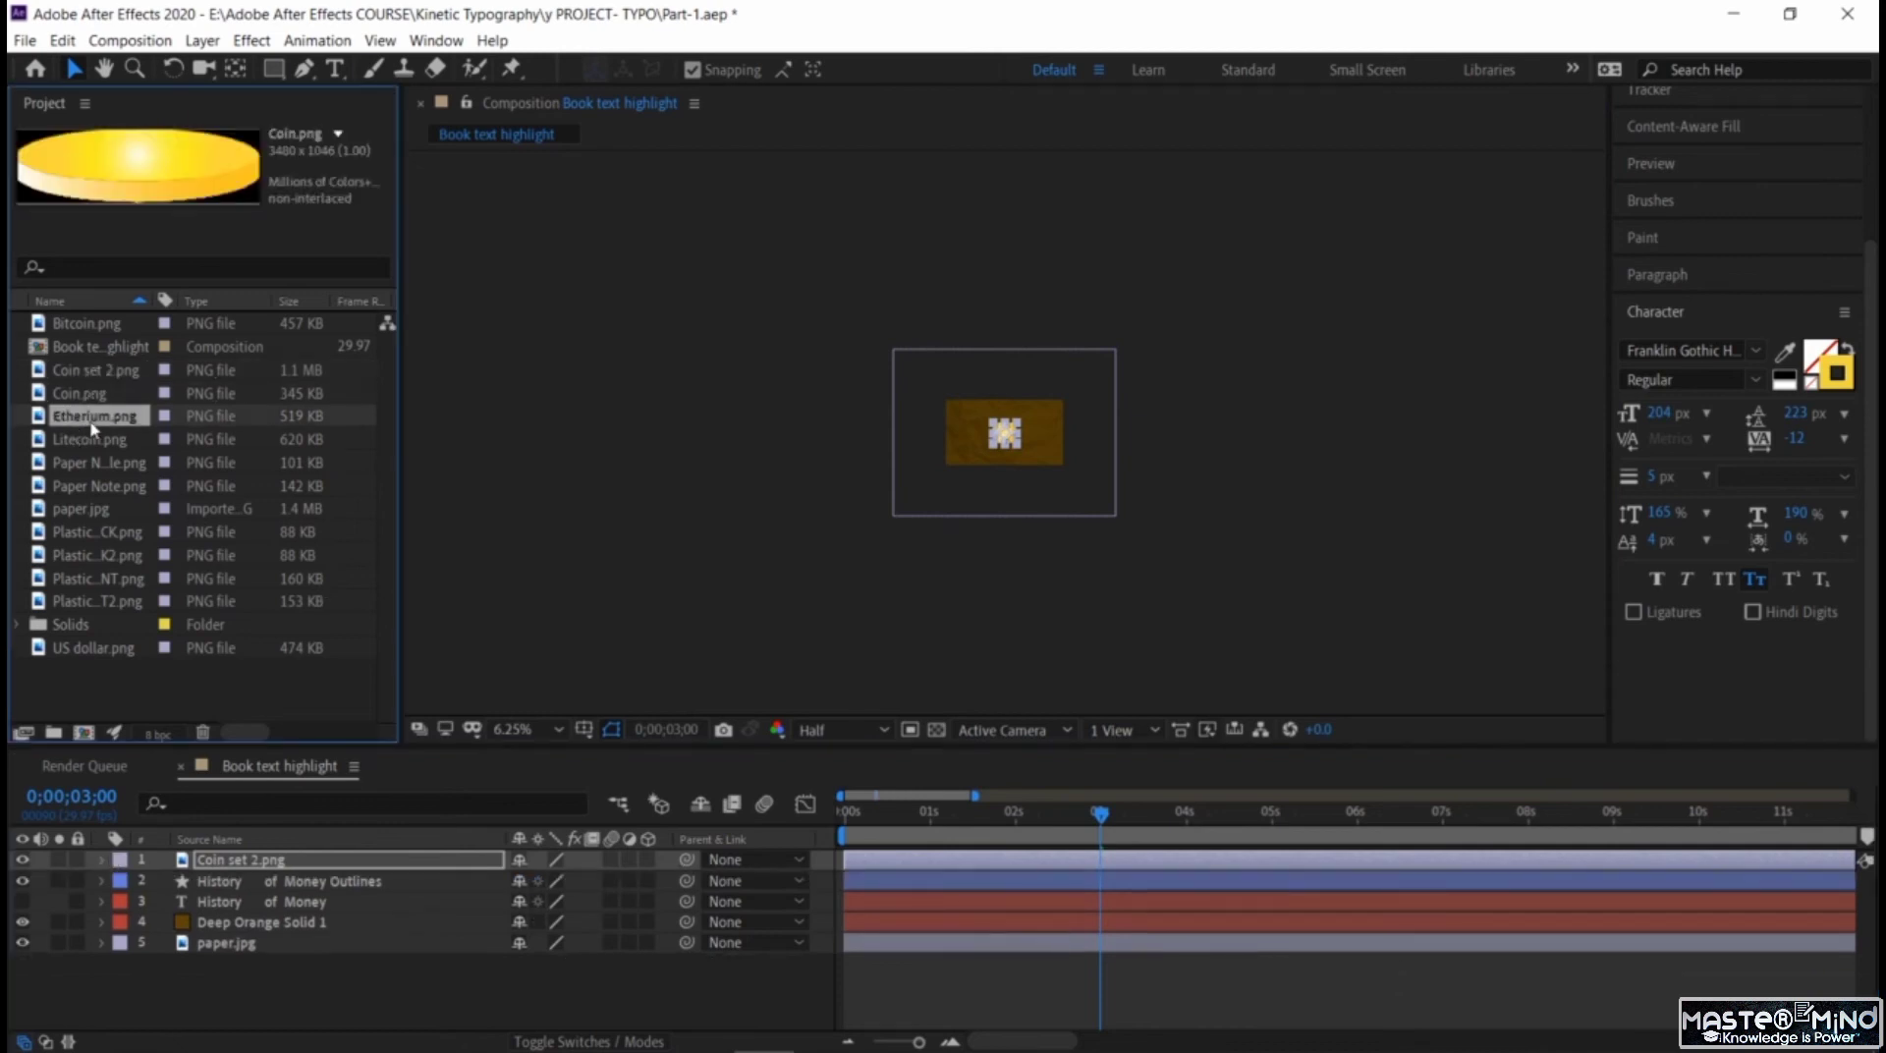
click(96, 442)
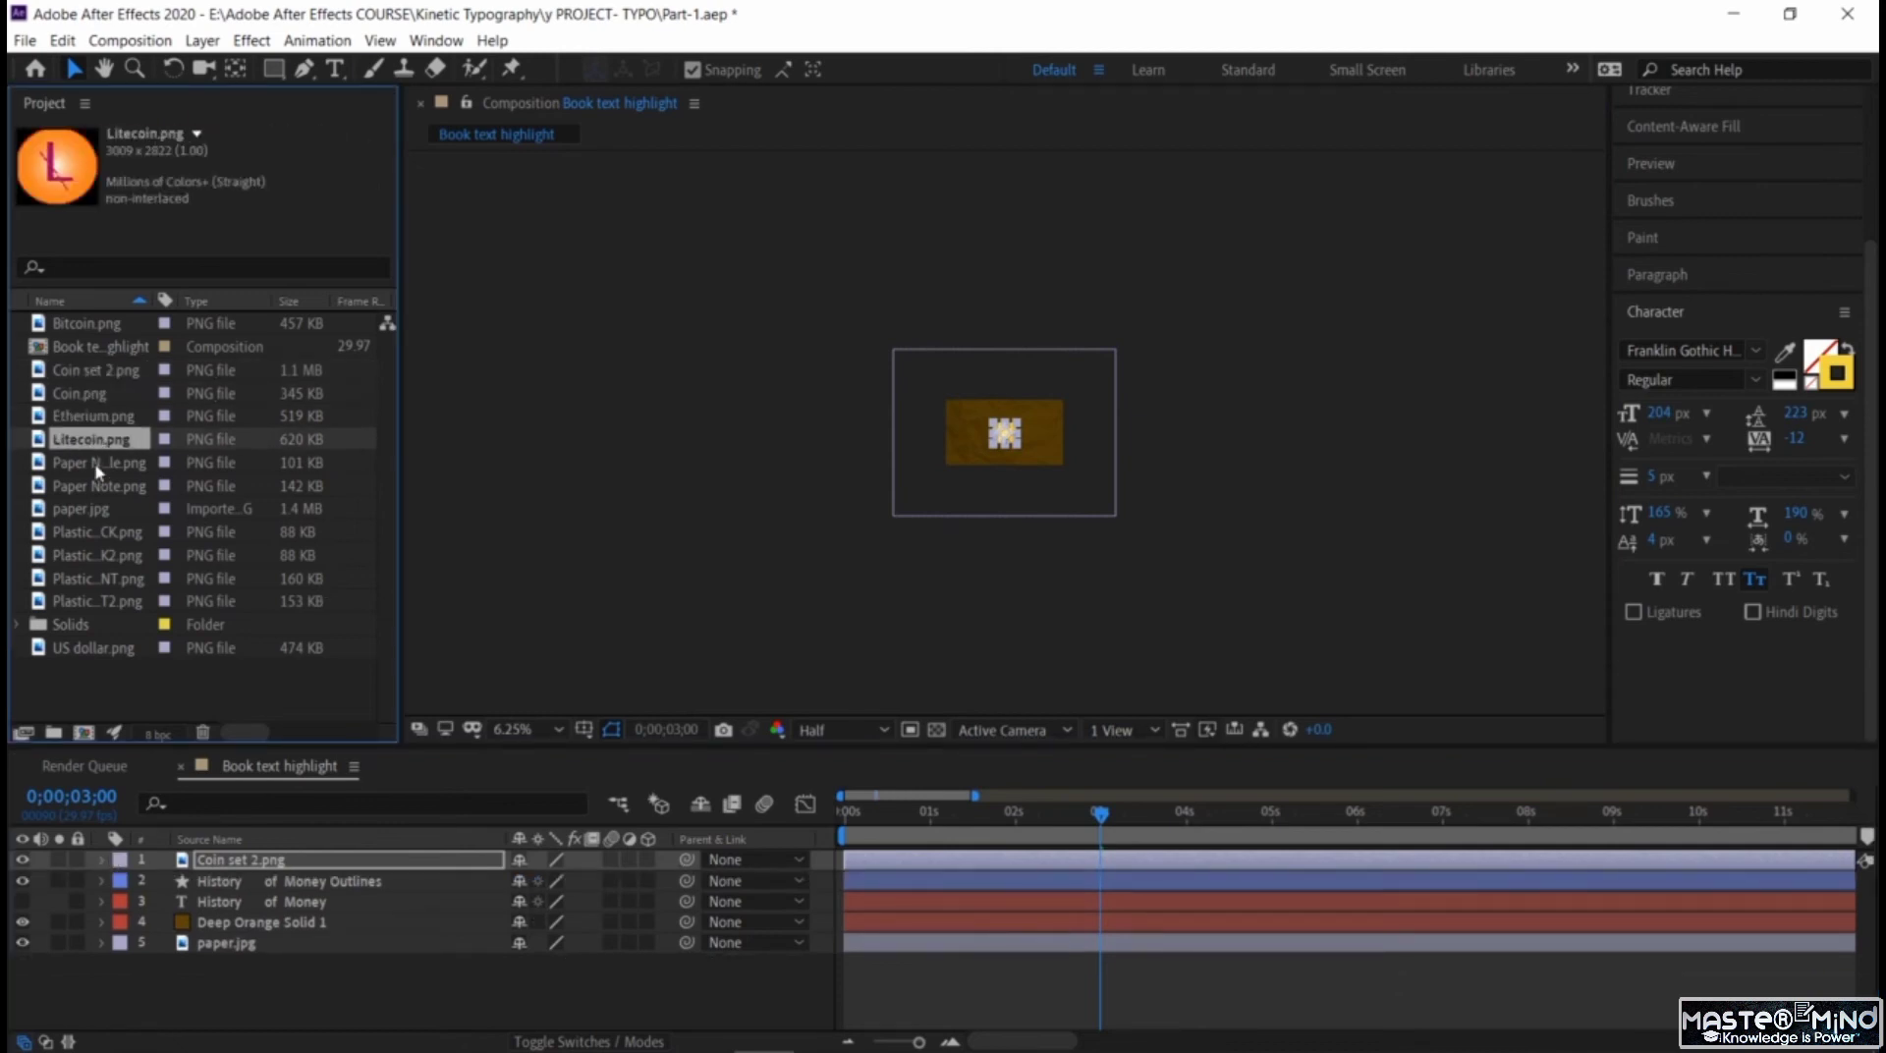
click(97, 464)
drag(286, 484, 1011, 452)
drag(900, 381, 940, 479)
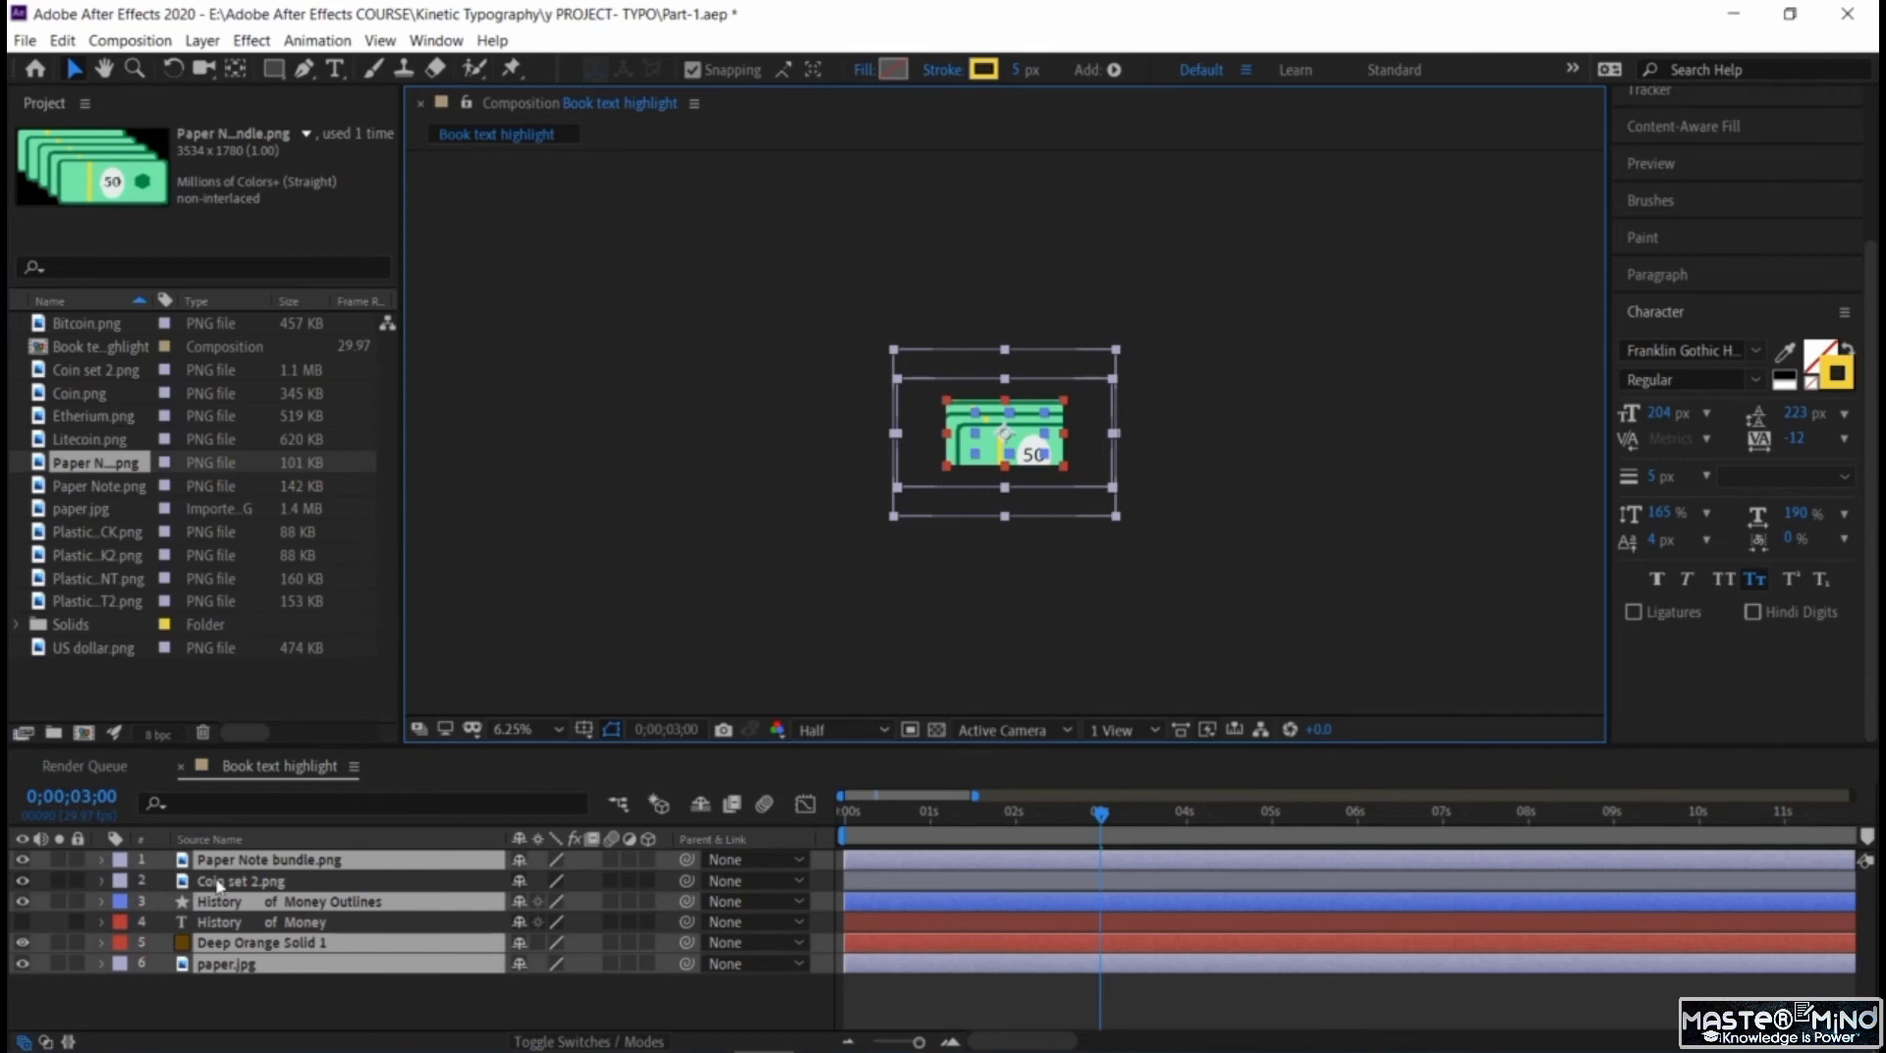
click(245, 865)
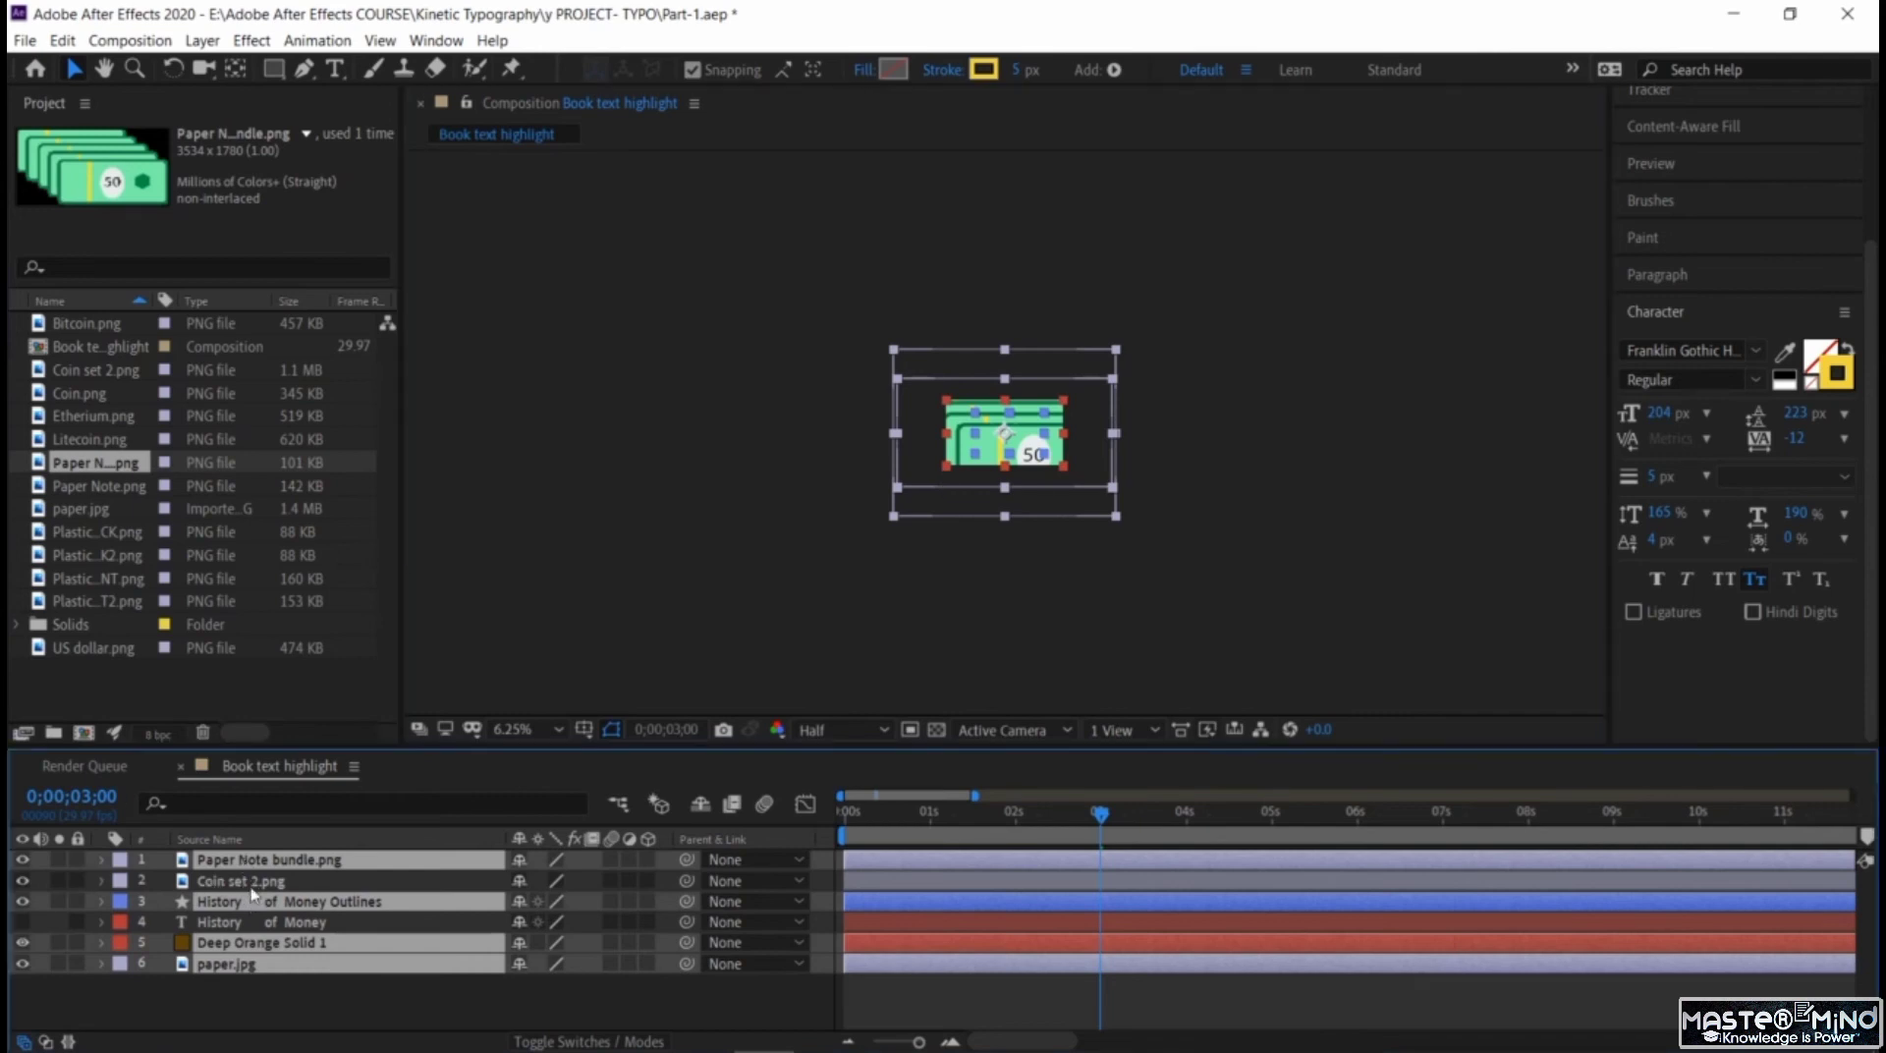
click(466, 645)
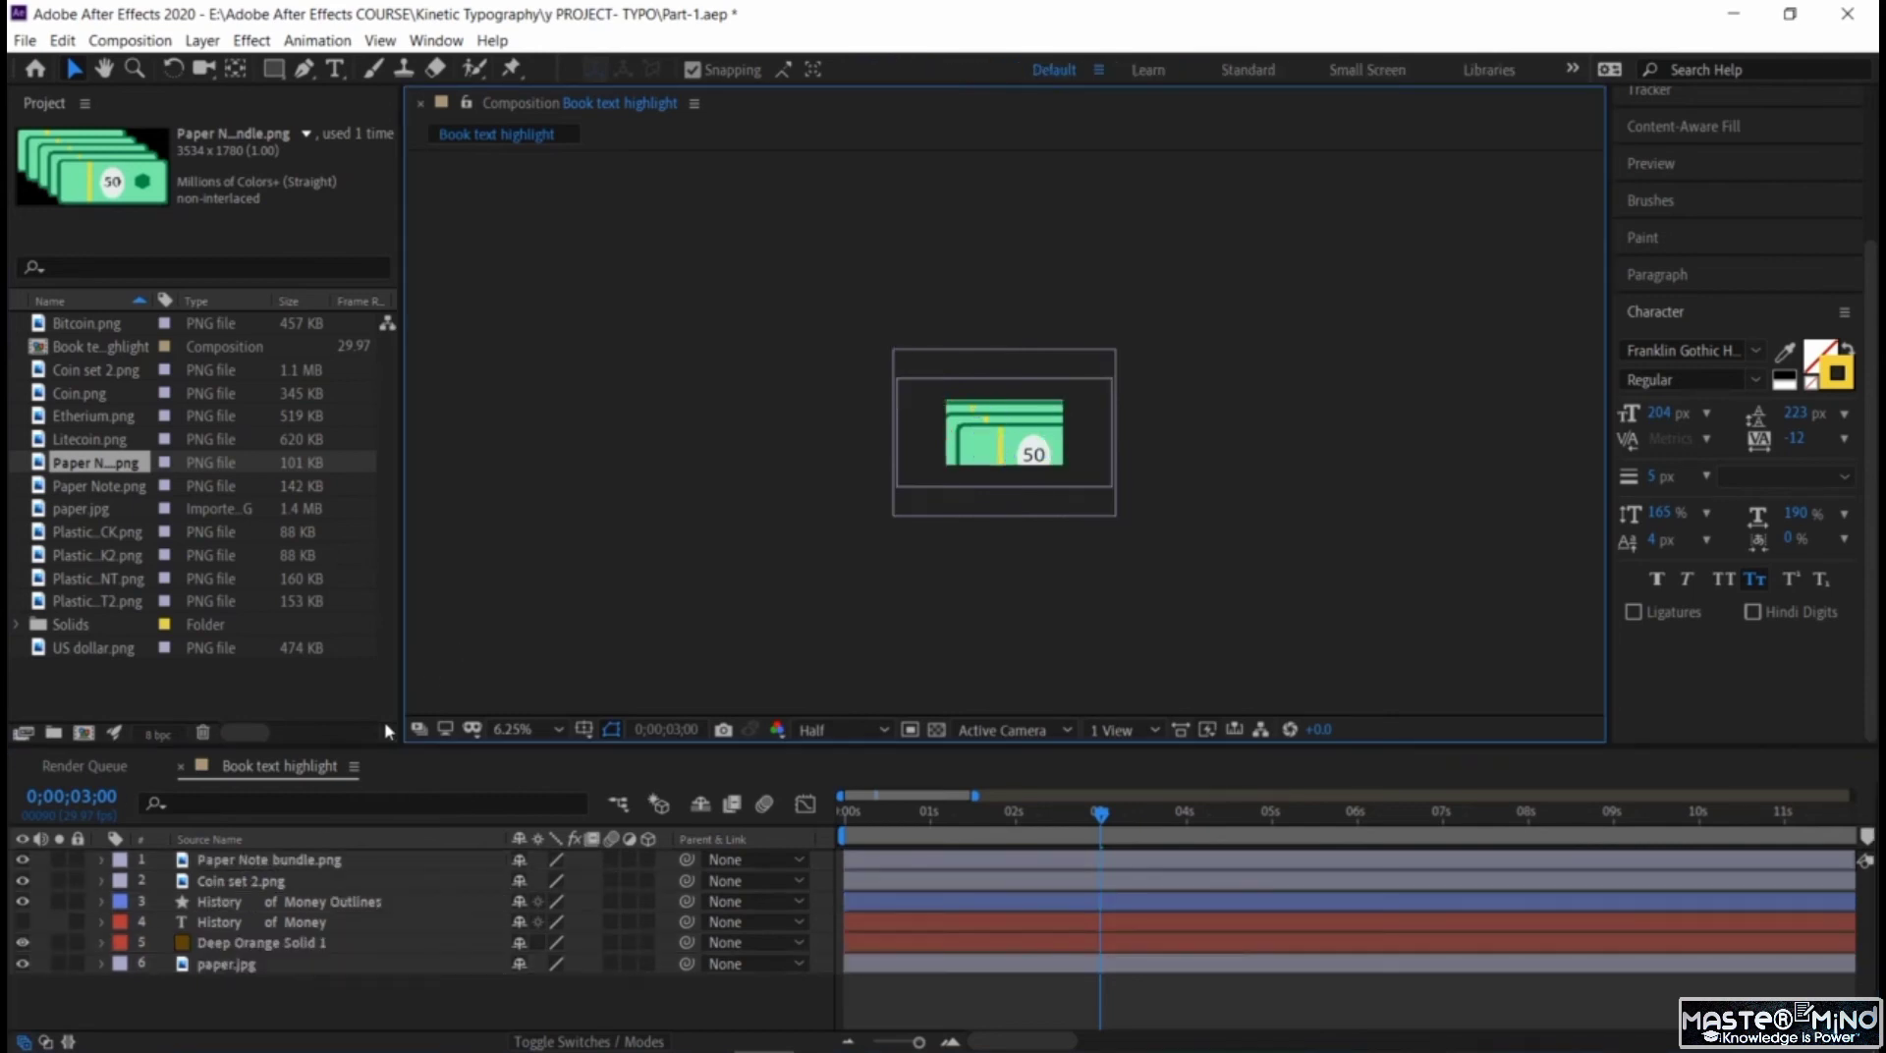
click(283, 863)
click(917, 381)
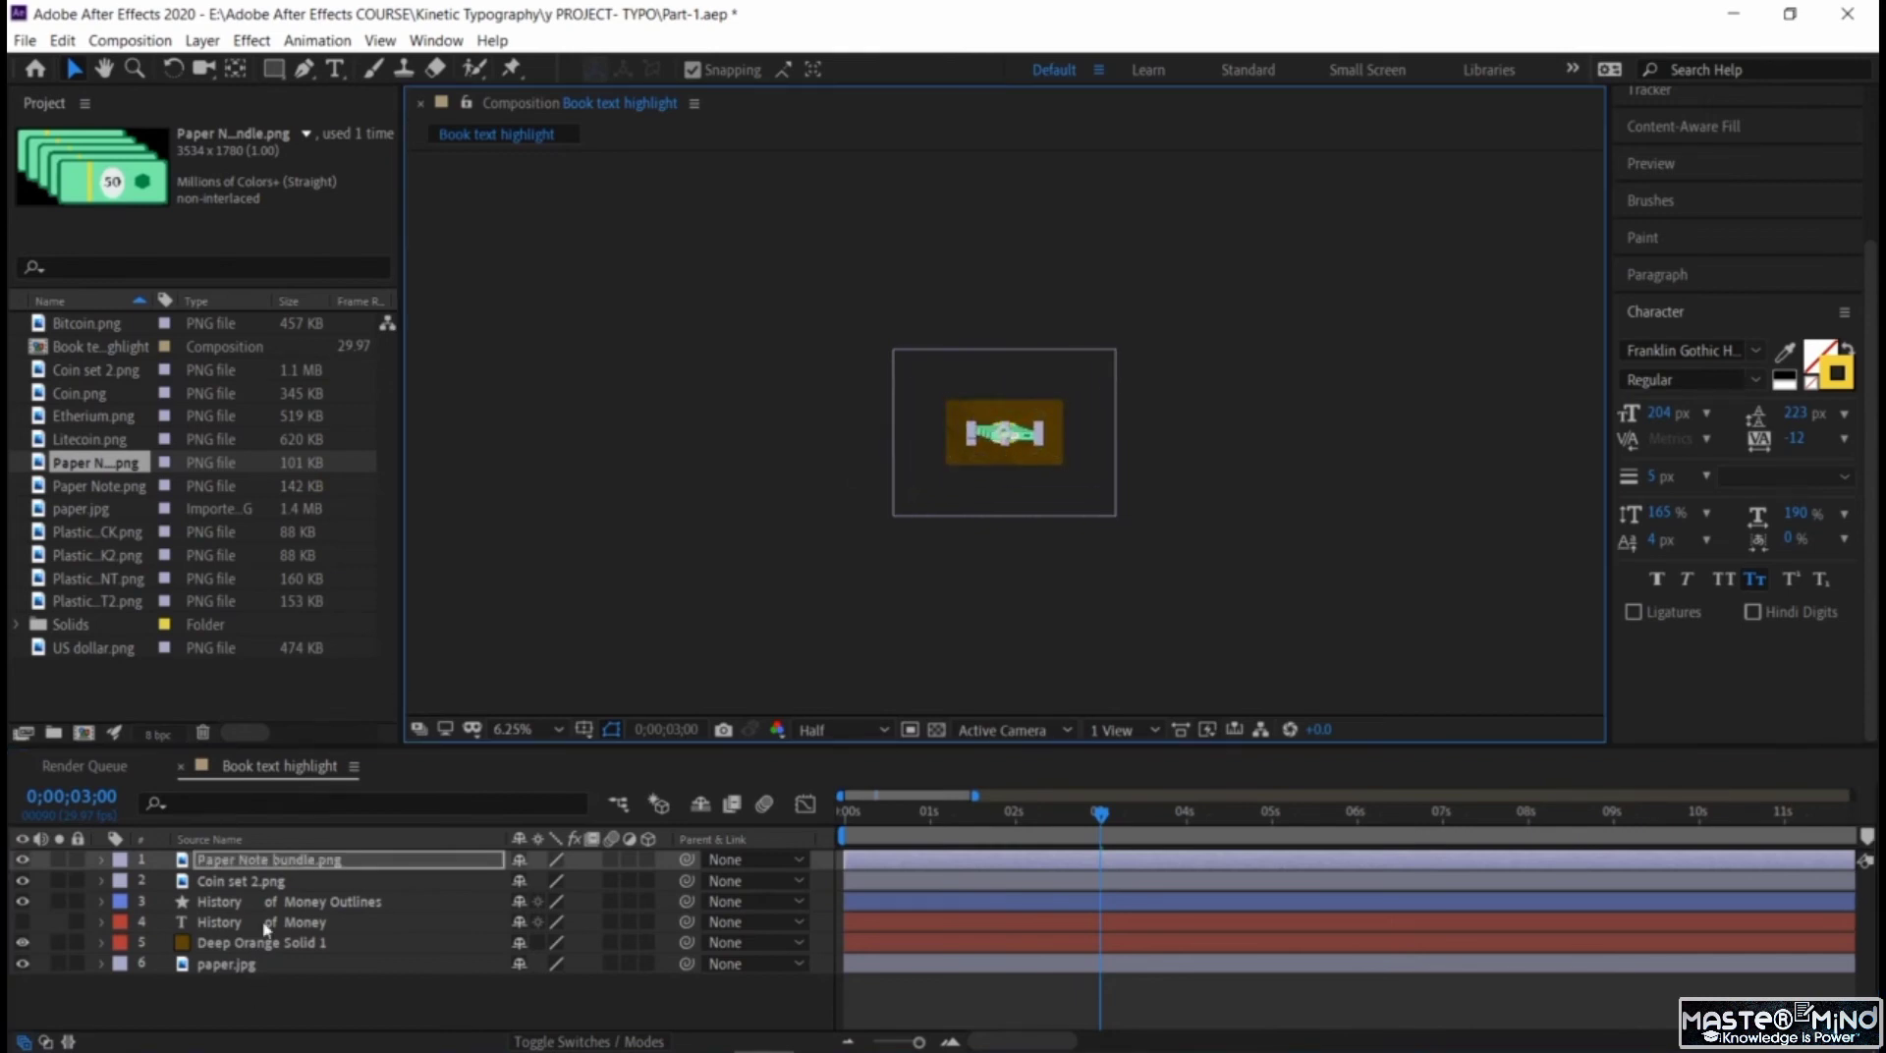
Add Plastic card BACK.png at the right edge of the frame and scale it down to a small card.
click(102, 490)
click(93, 514)
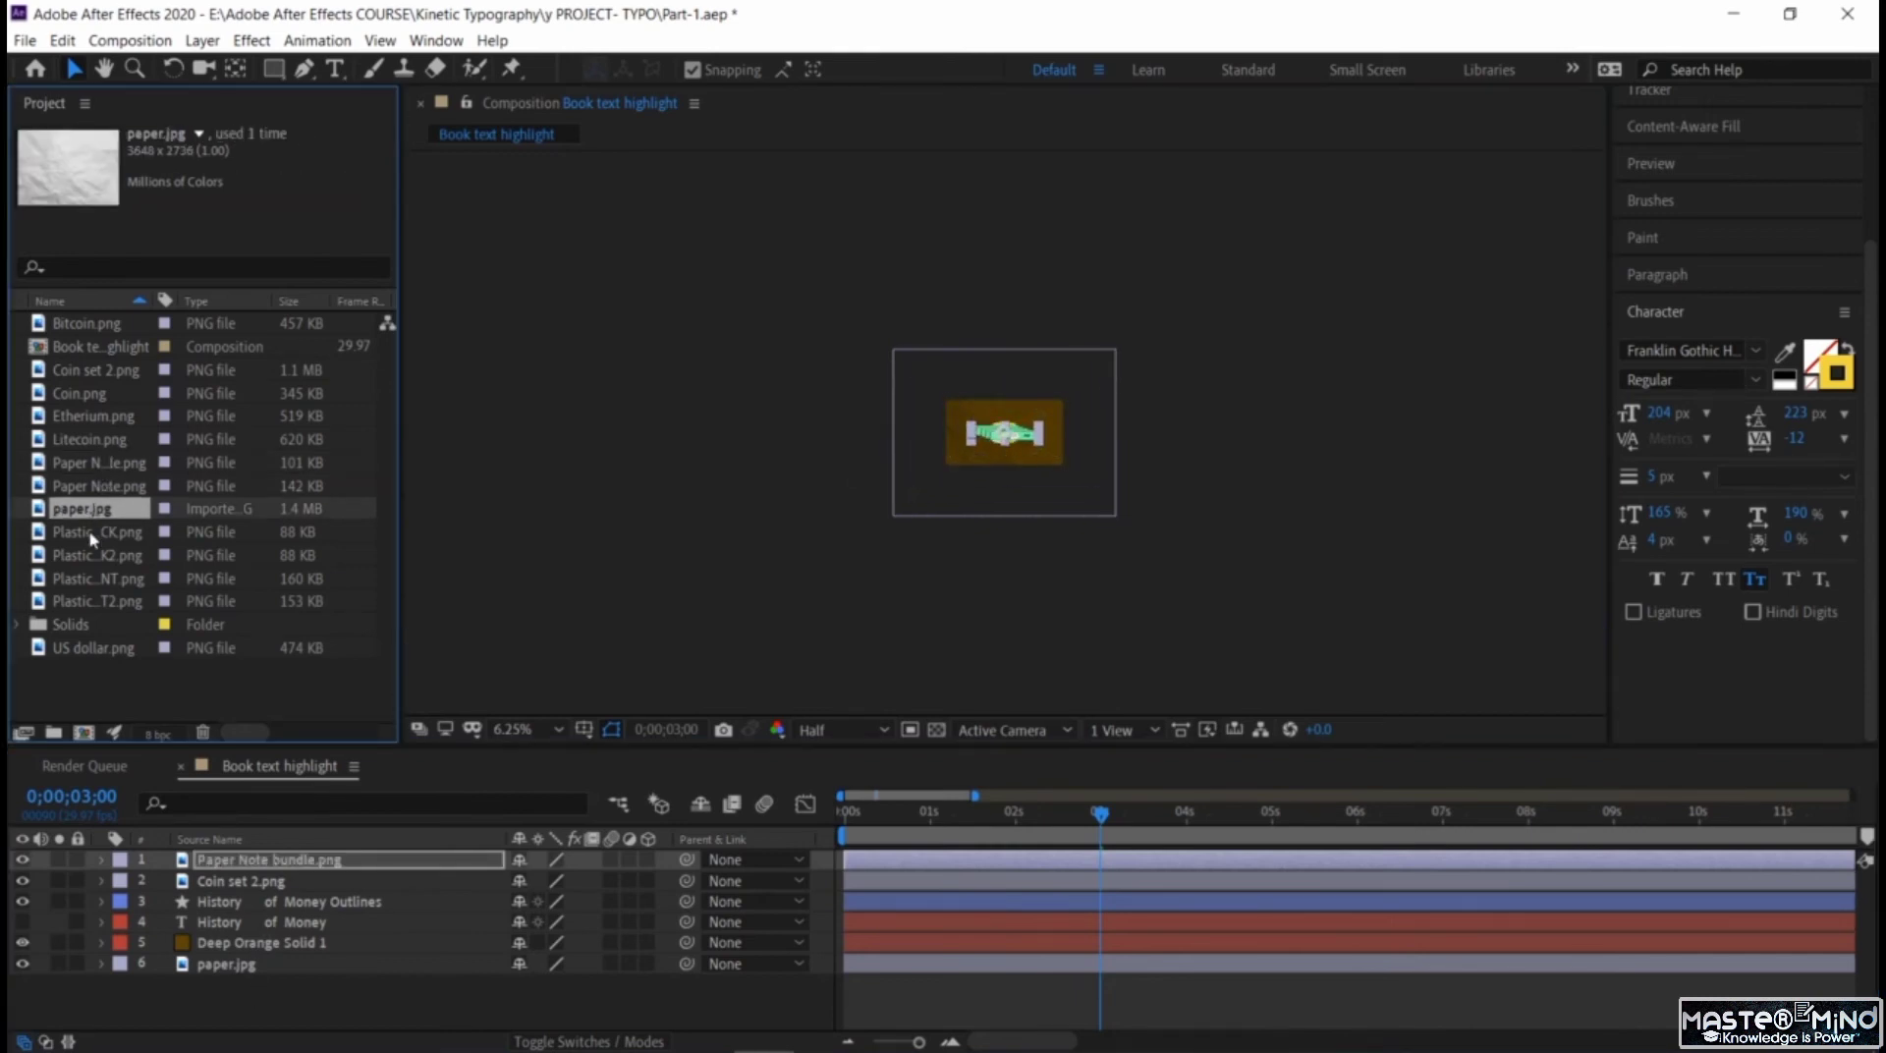
click(94, 536)
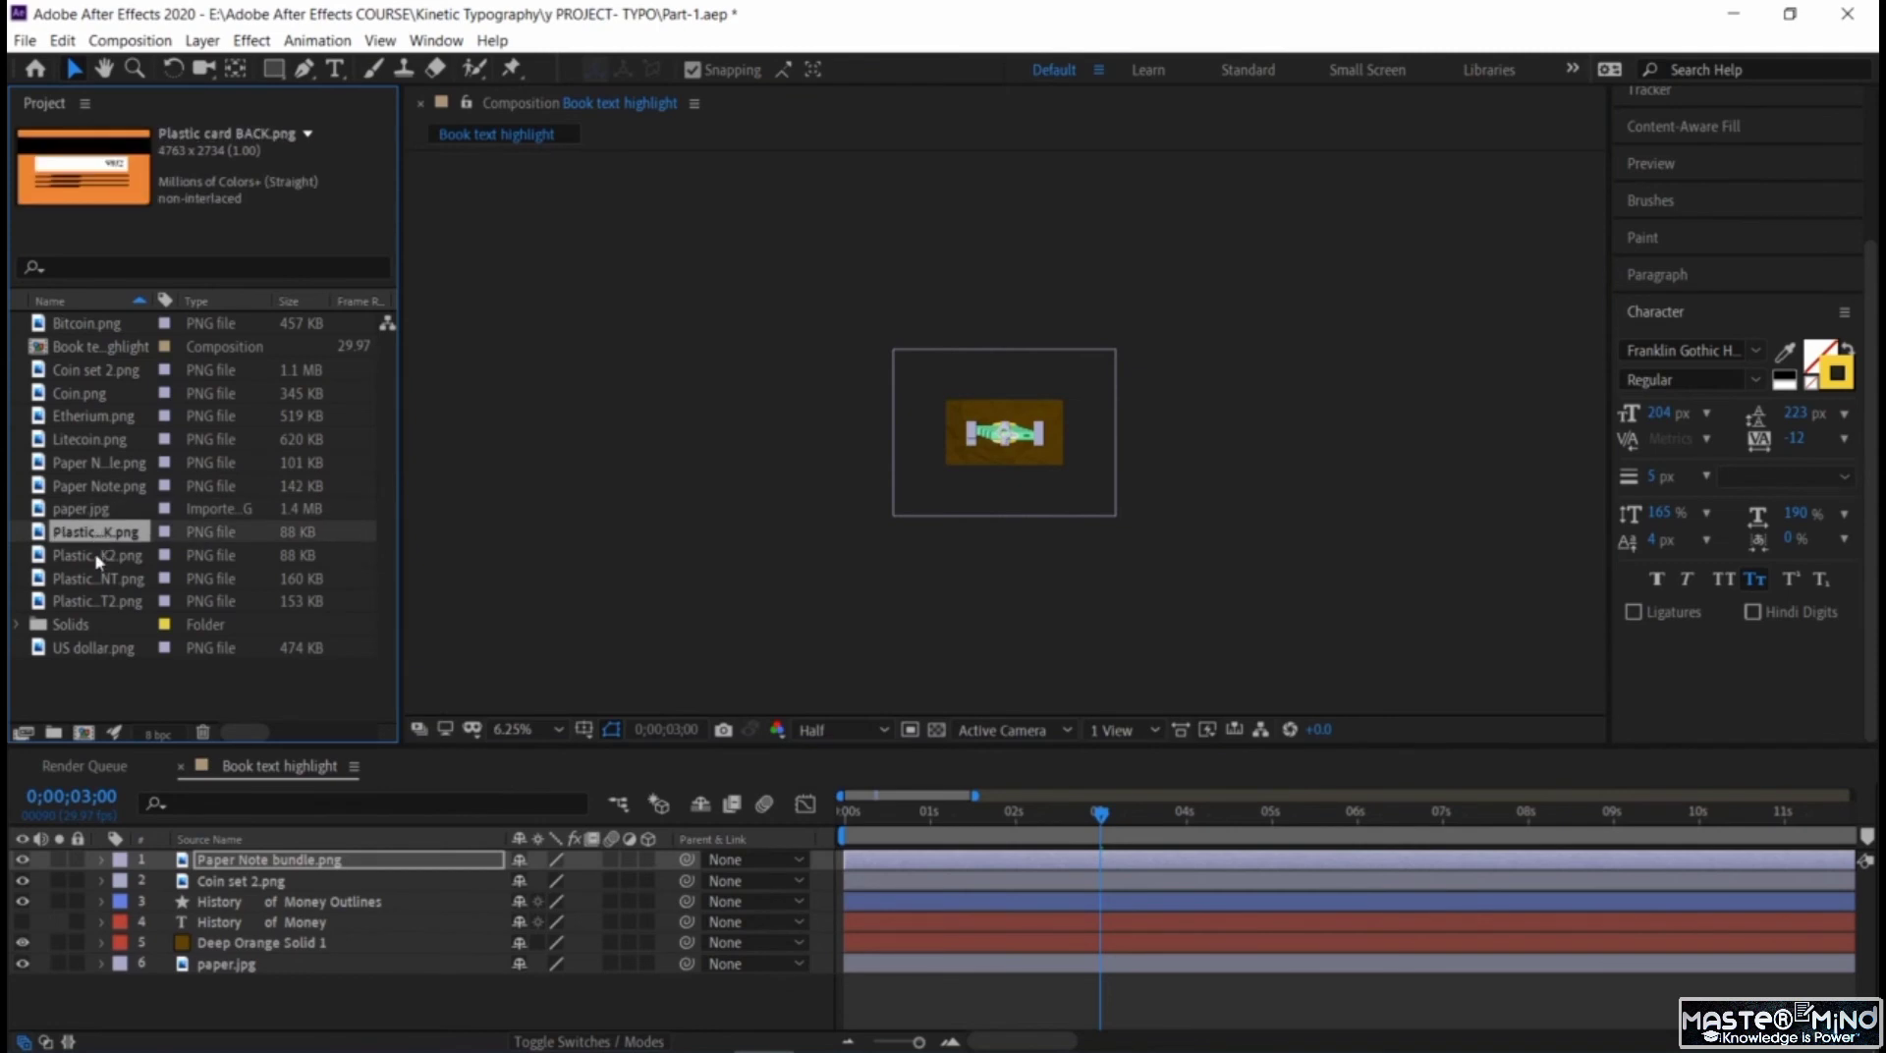
drag(102, 535, 1080, 458)
drag(1221, 522, 1103, 450)
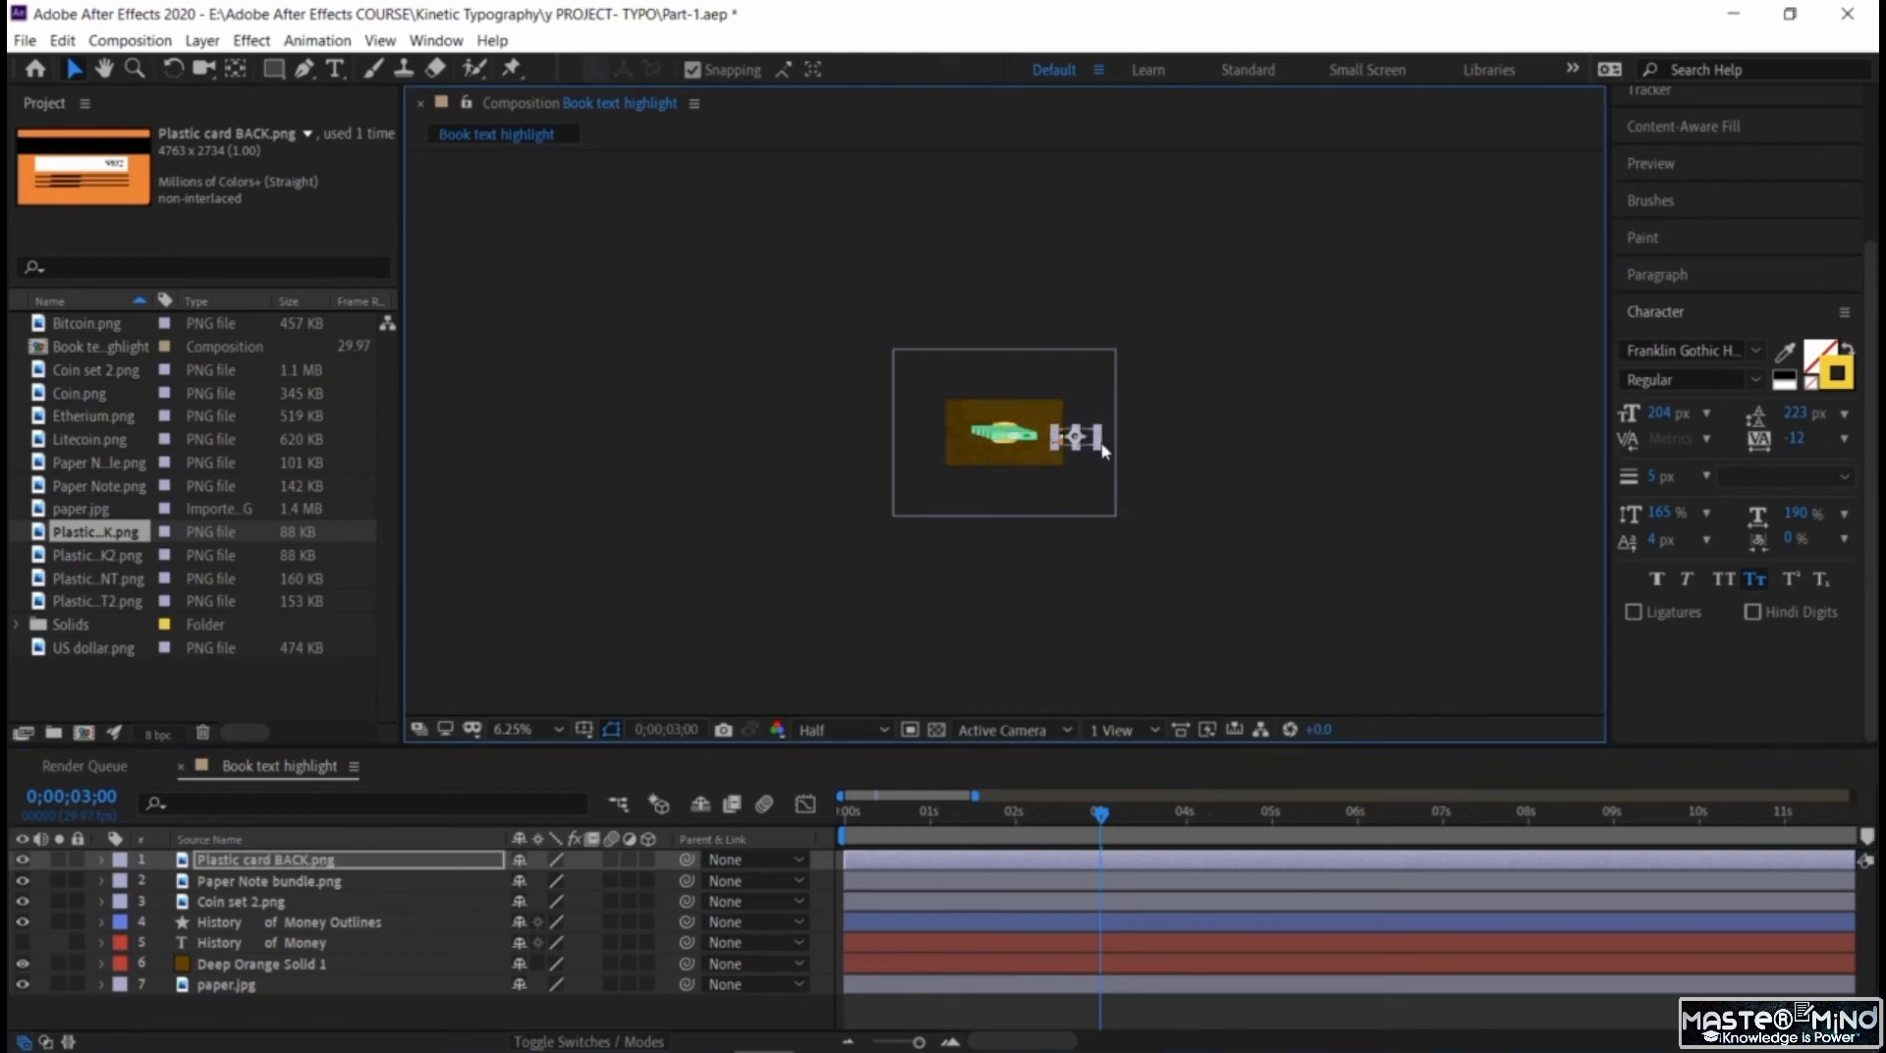
Add Plastic card BACK2.png and Plastic card FRONT.png near the frame's lower-left area and scale each one down.
drag(106, 552, 979, 472)
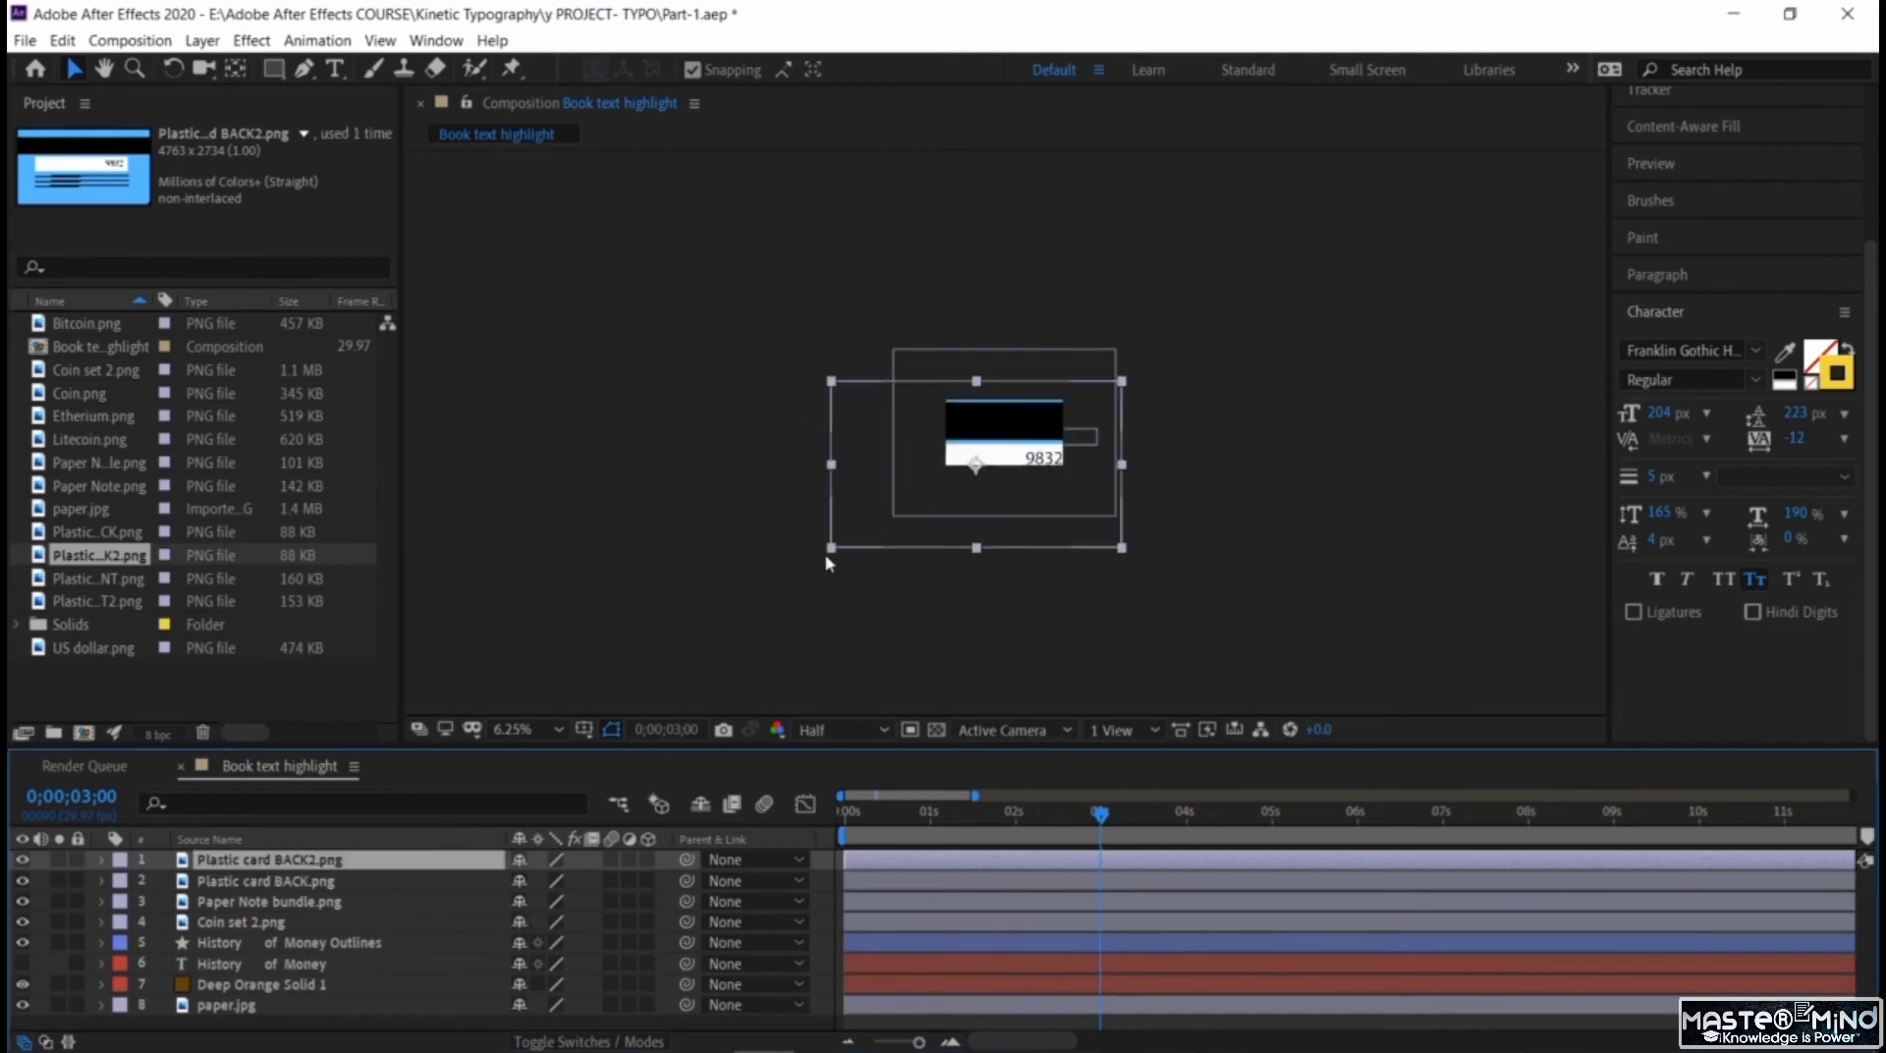
drag(831, 547, 945, 481)
click(96, 579)
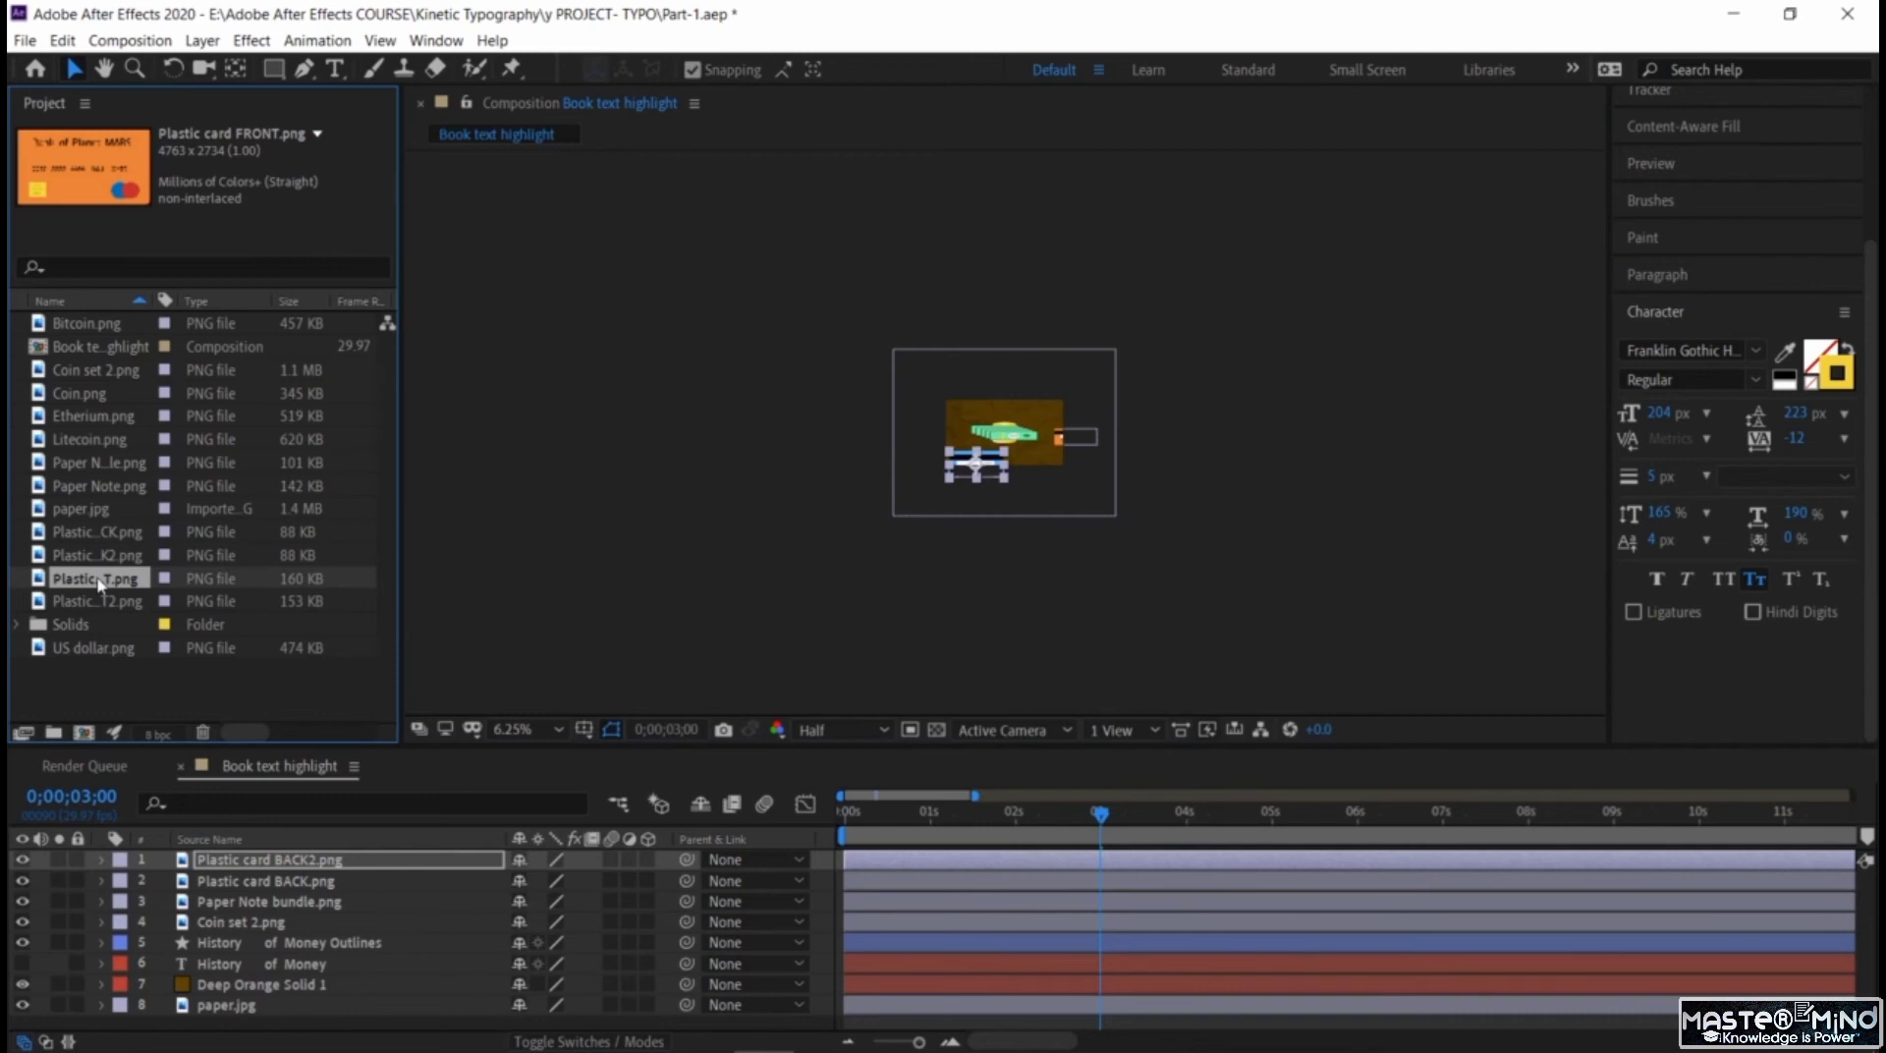
drag(99, 584, 945, 464)
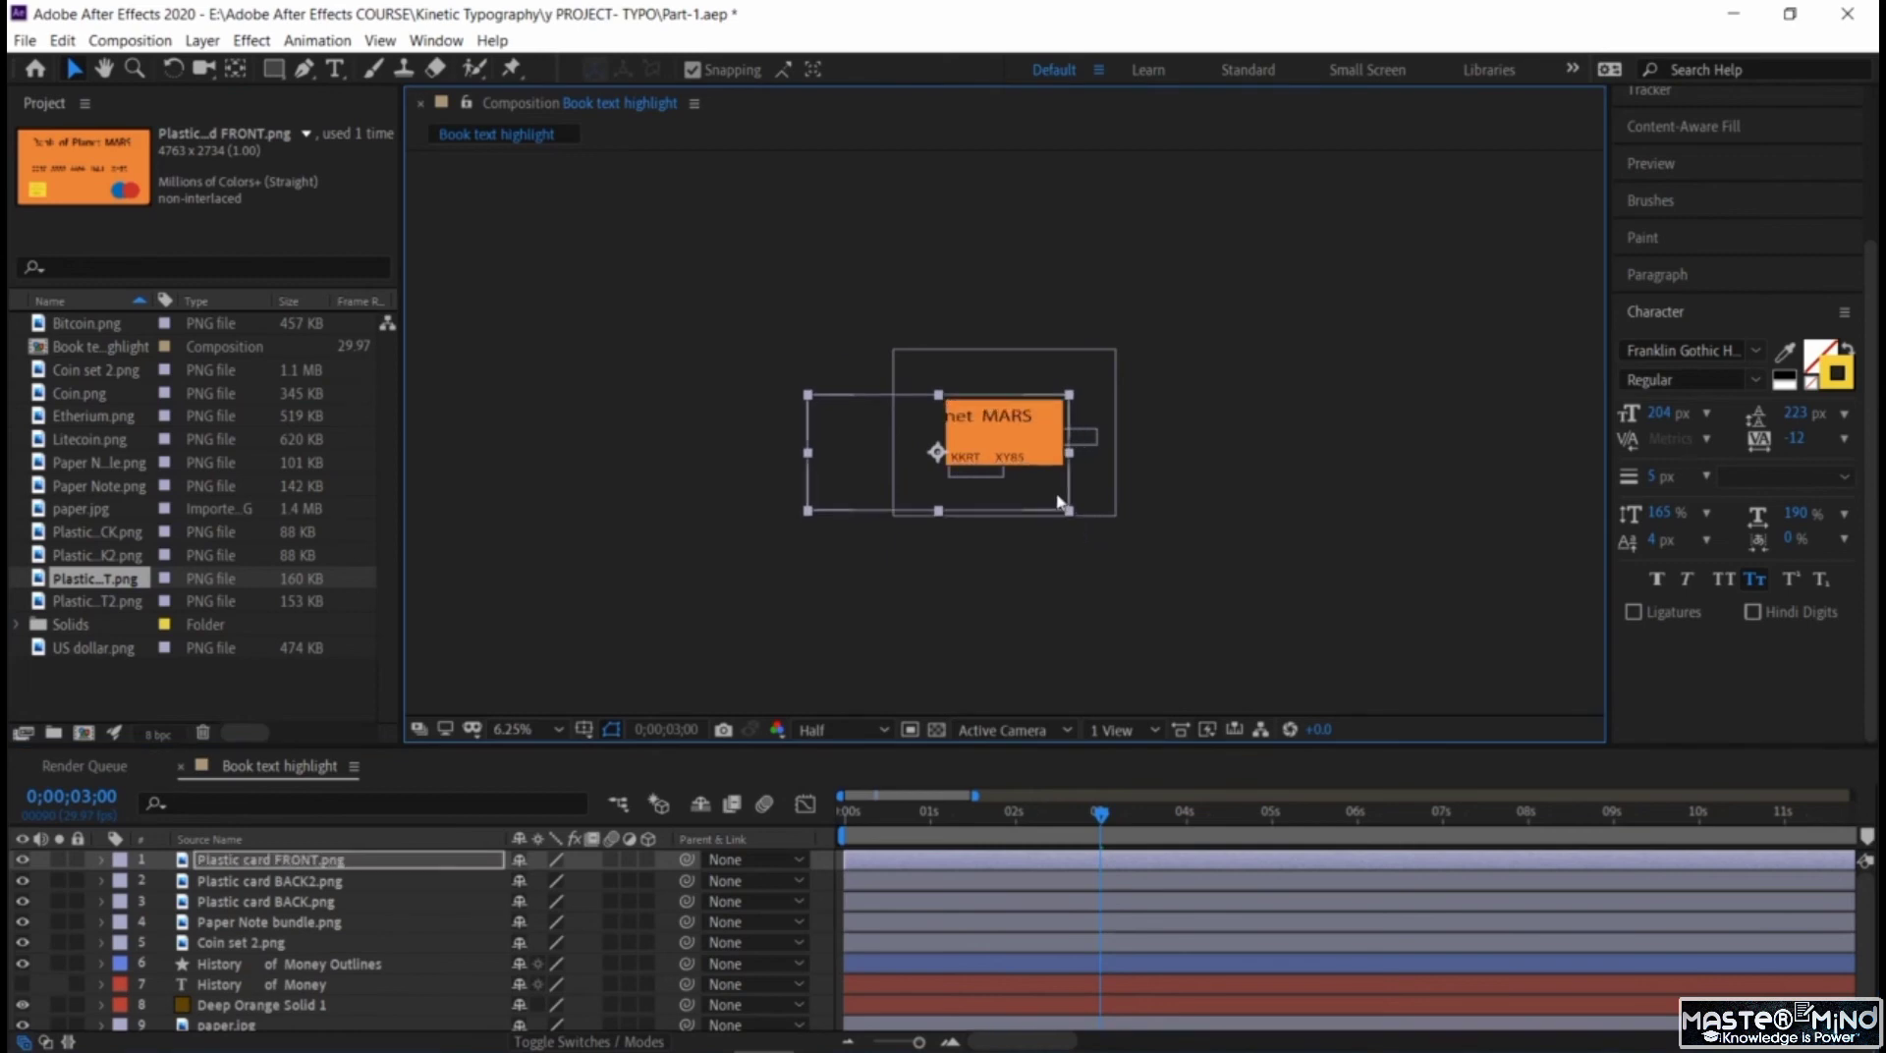
drag(1058, 500, 977, 469)
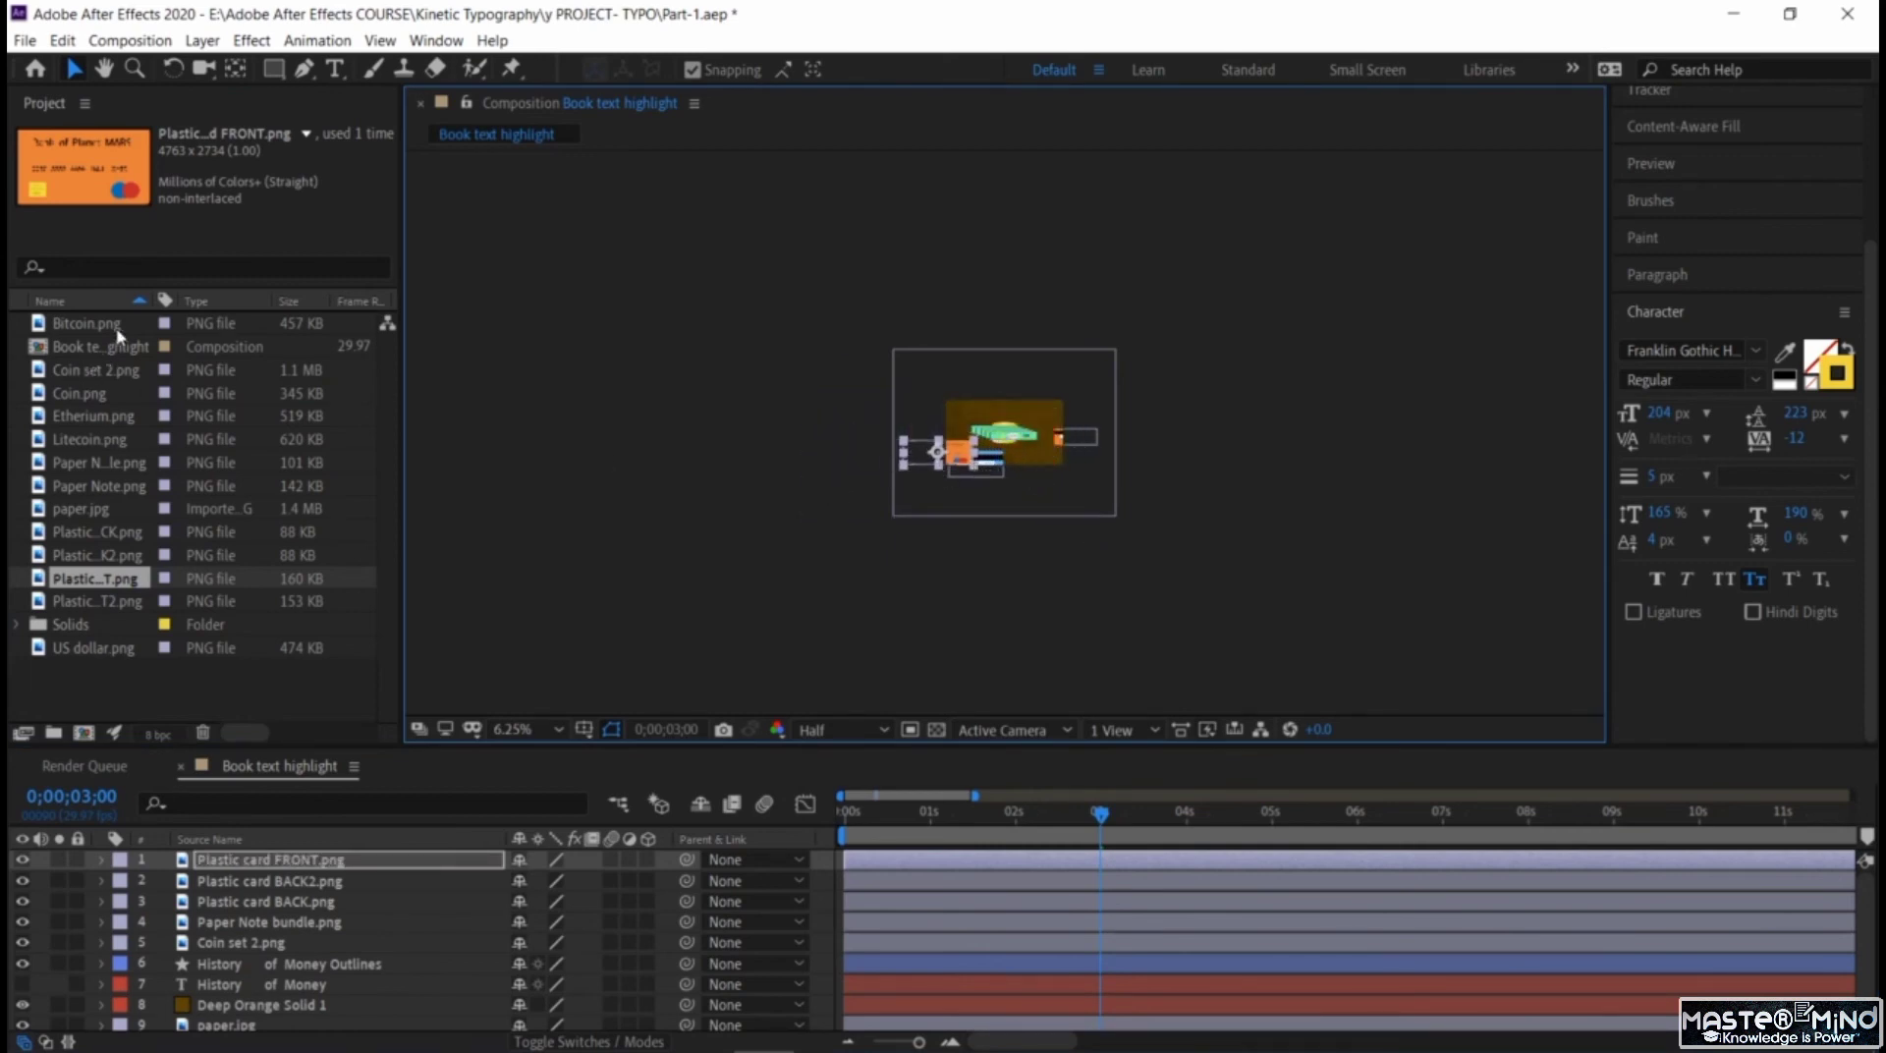
Add Bitcoin.png at the frame's lower-right corner, scale it down and return the playhead to 0;00;00;00.
drag(118, 332, 1050, 469)
drag(1142, 558, 1063, 493)
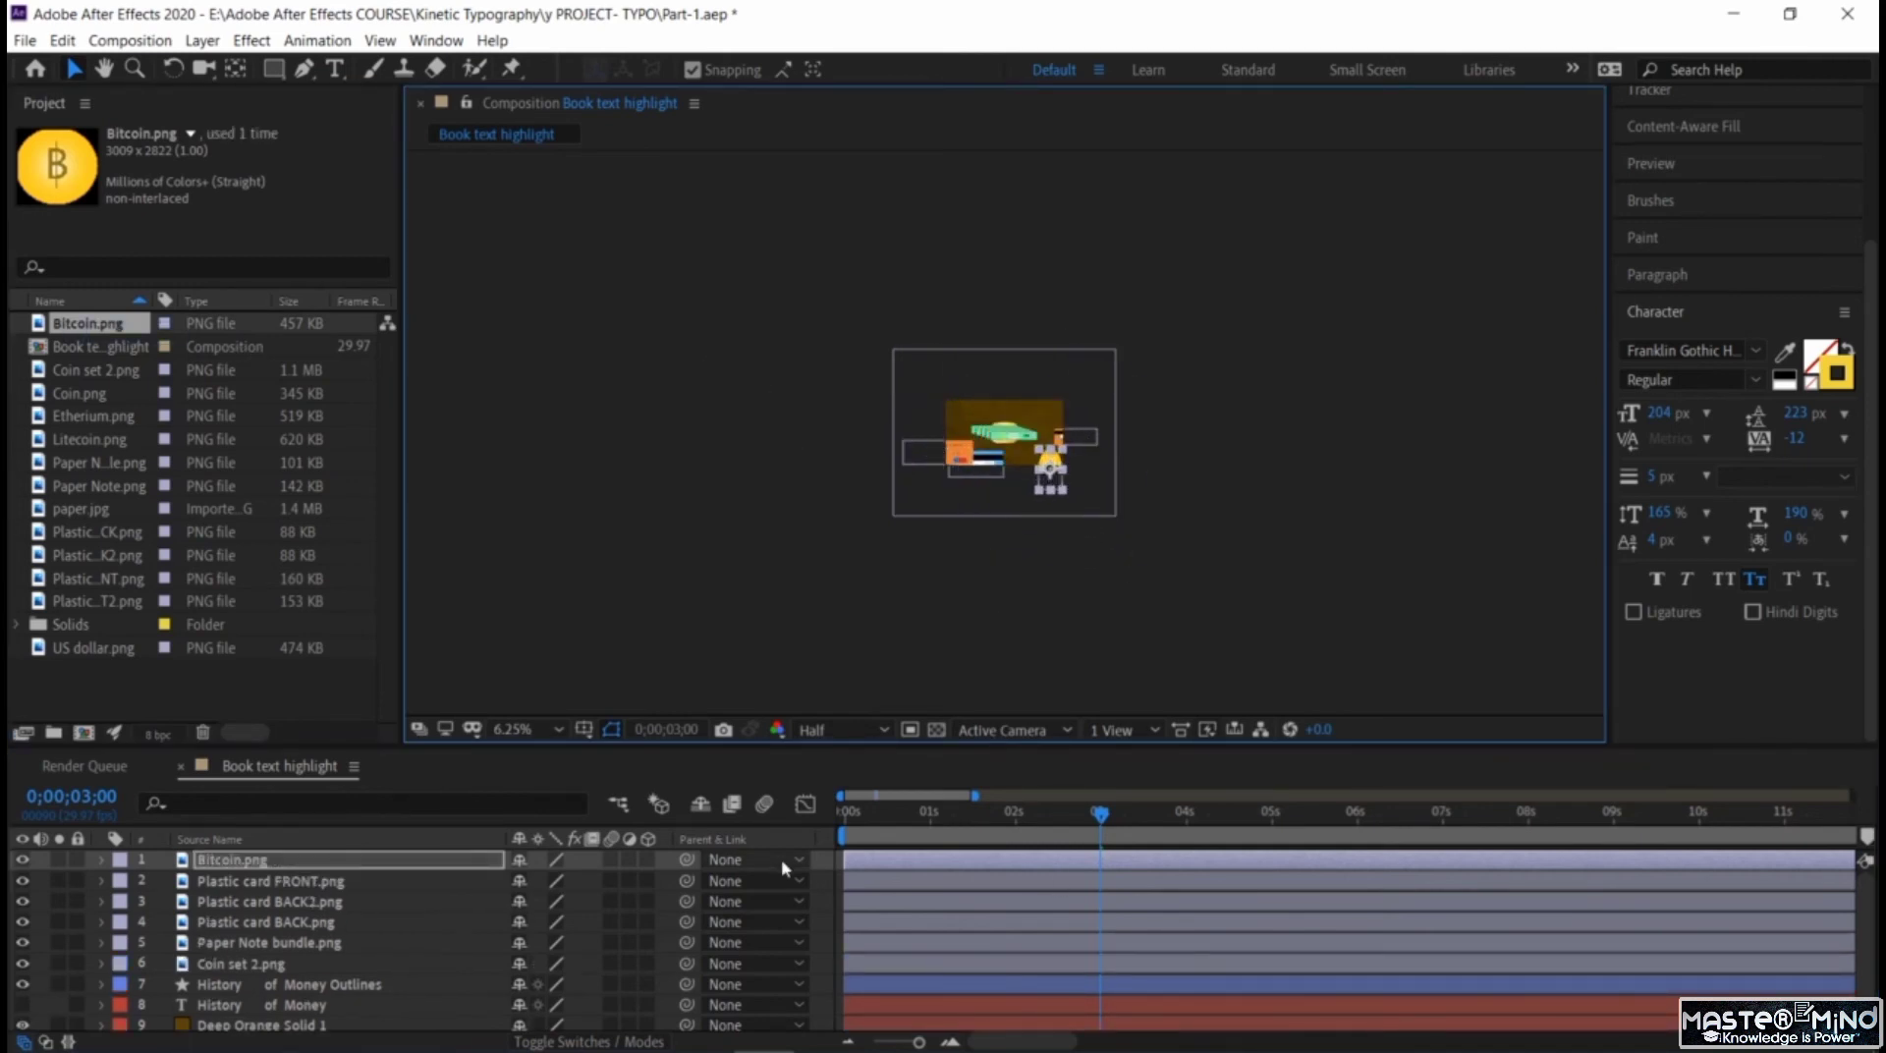
drag(1099, 820, 790, 822)
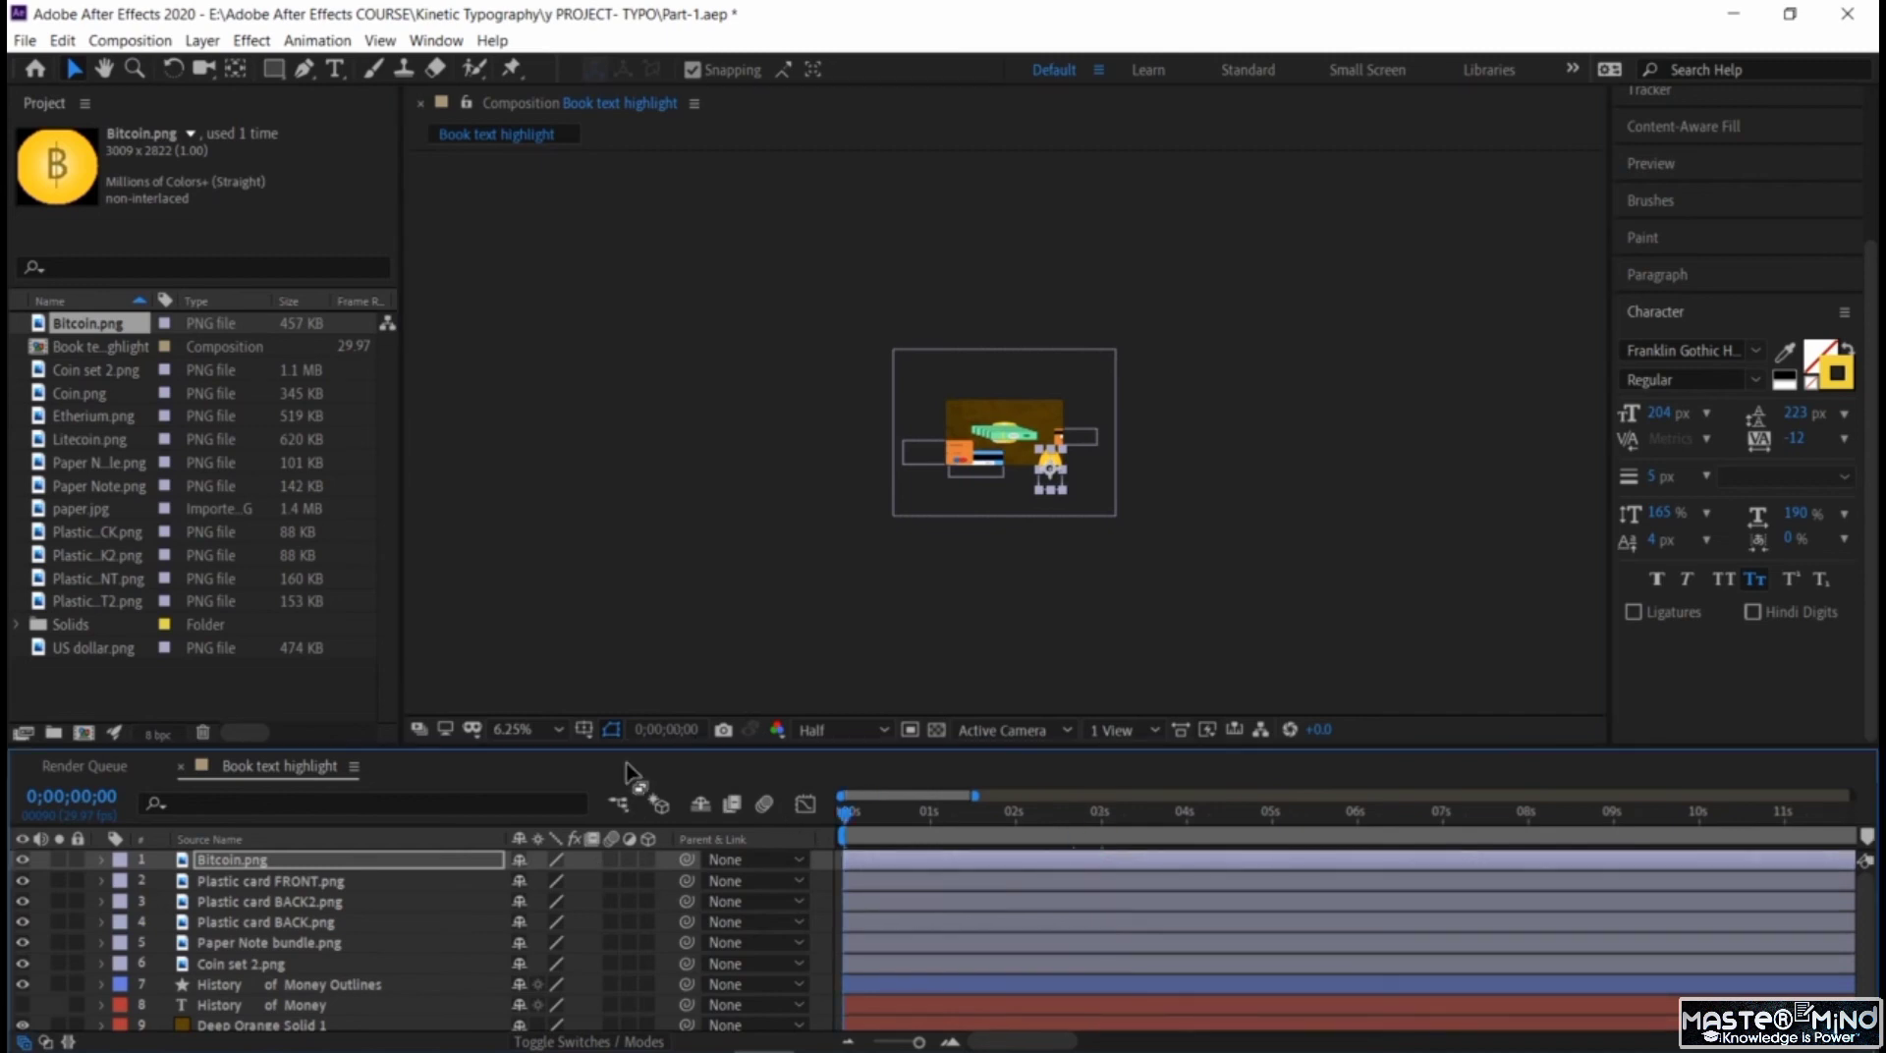
Scale down the orange front card and the blue back card and arrange them one above the other in the frame's lower-left area.
click(547, 733)
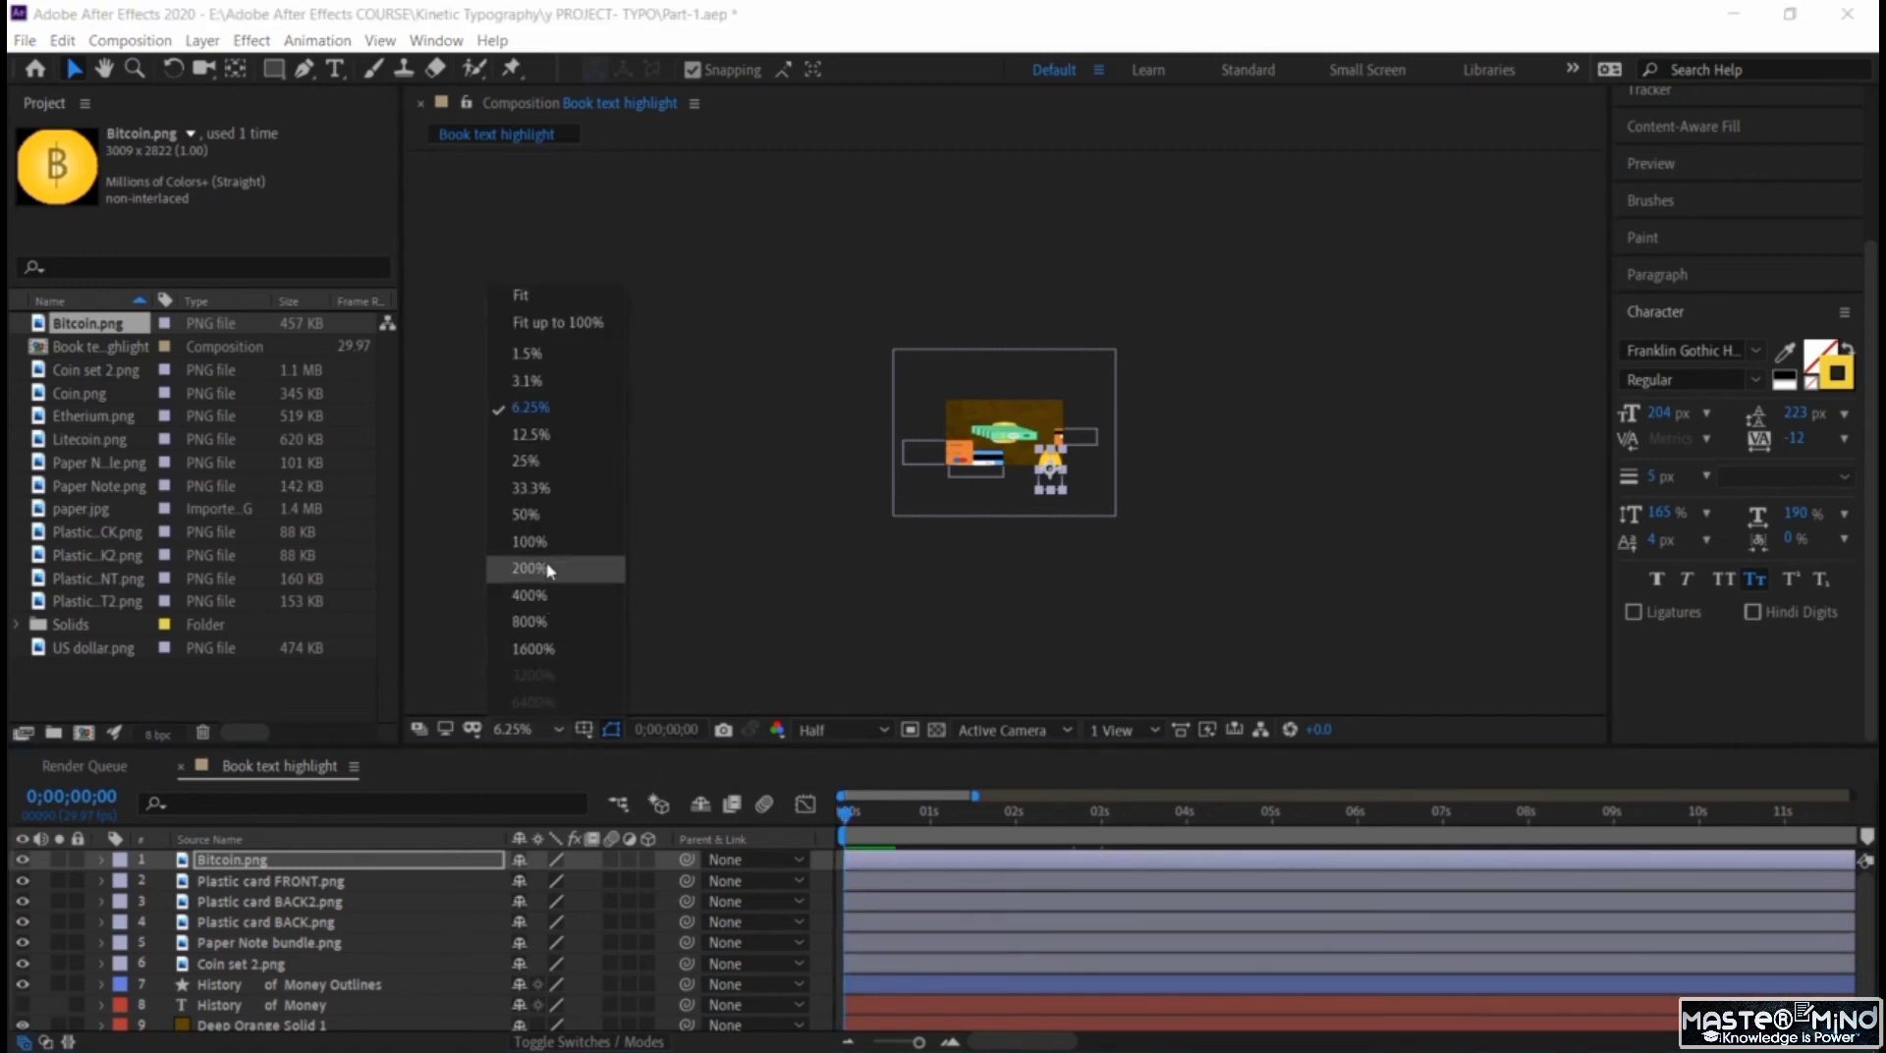
click(540, 497)
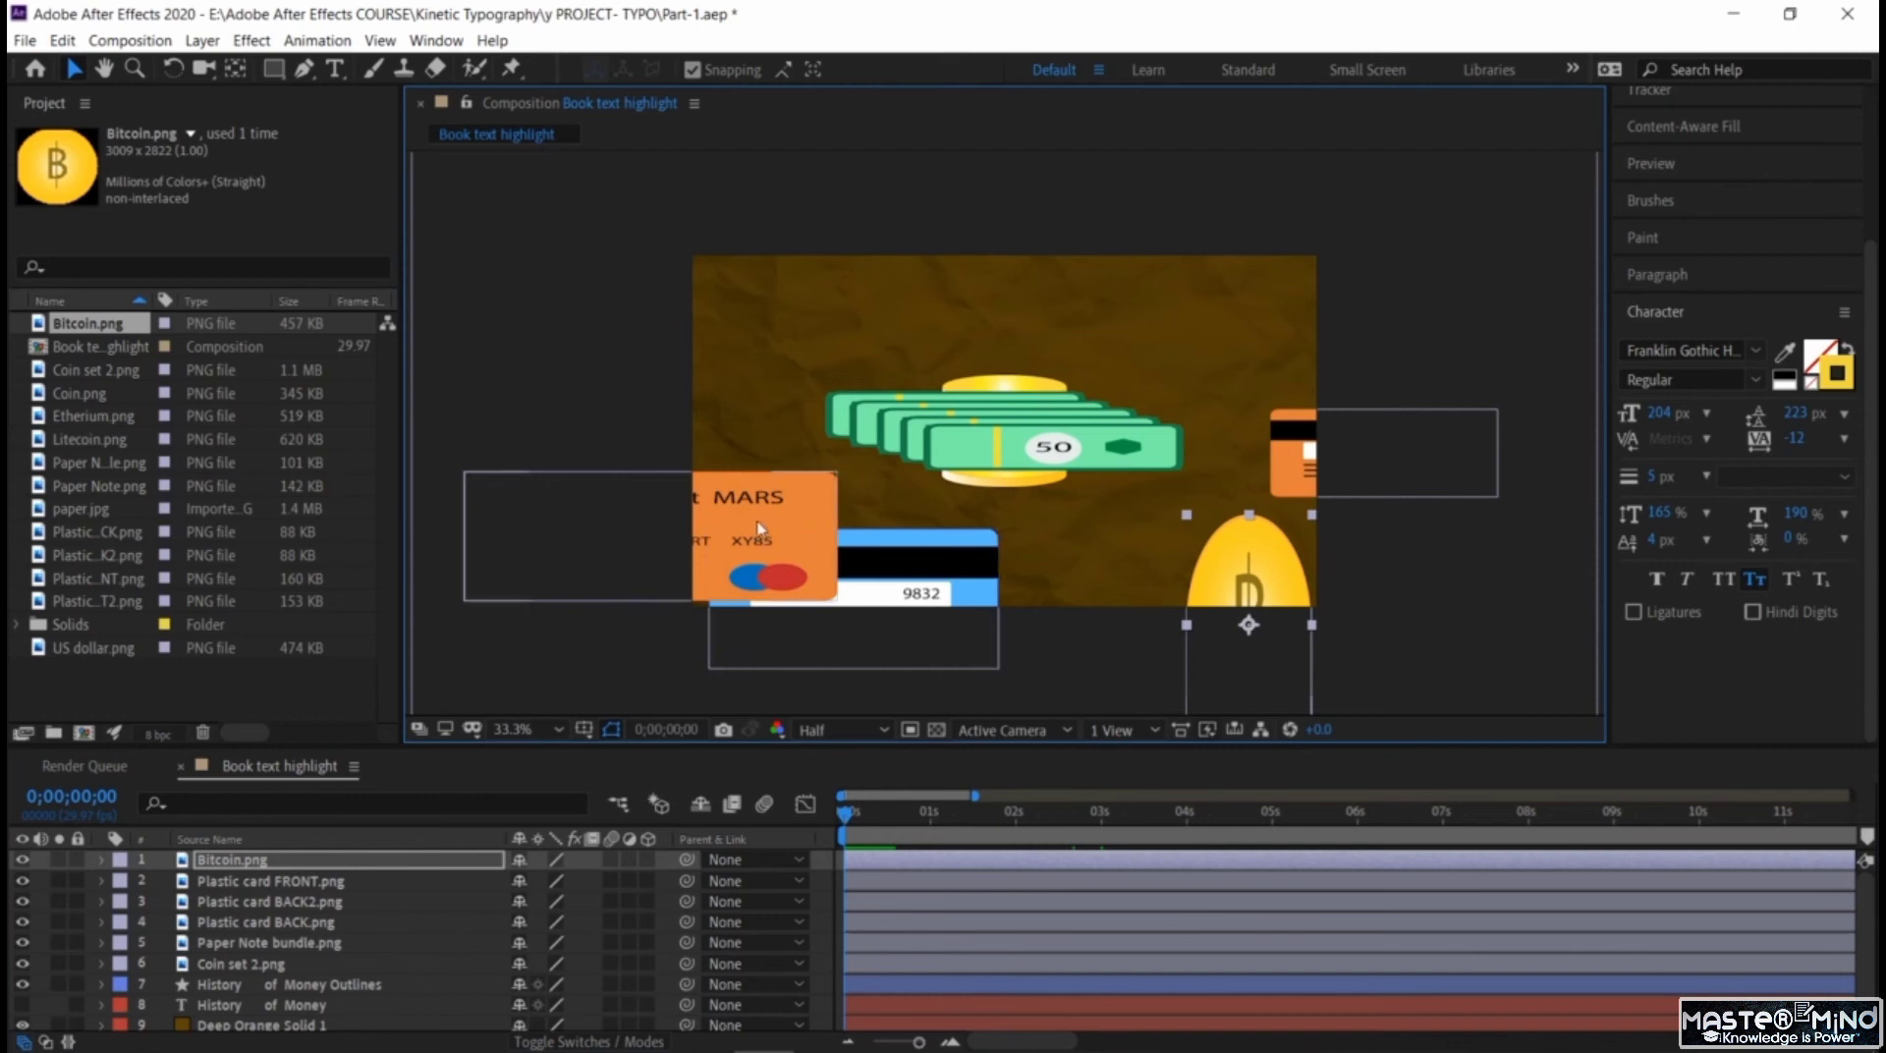
click(543, 506)
drag(838, 594, 823, 503)
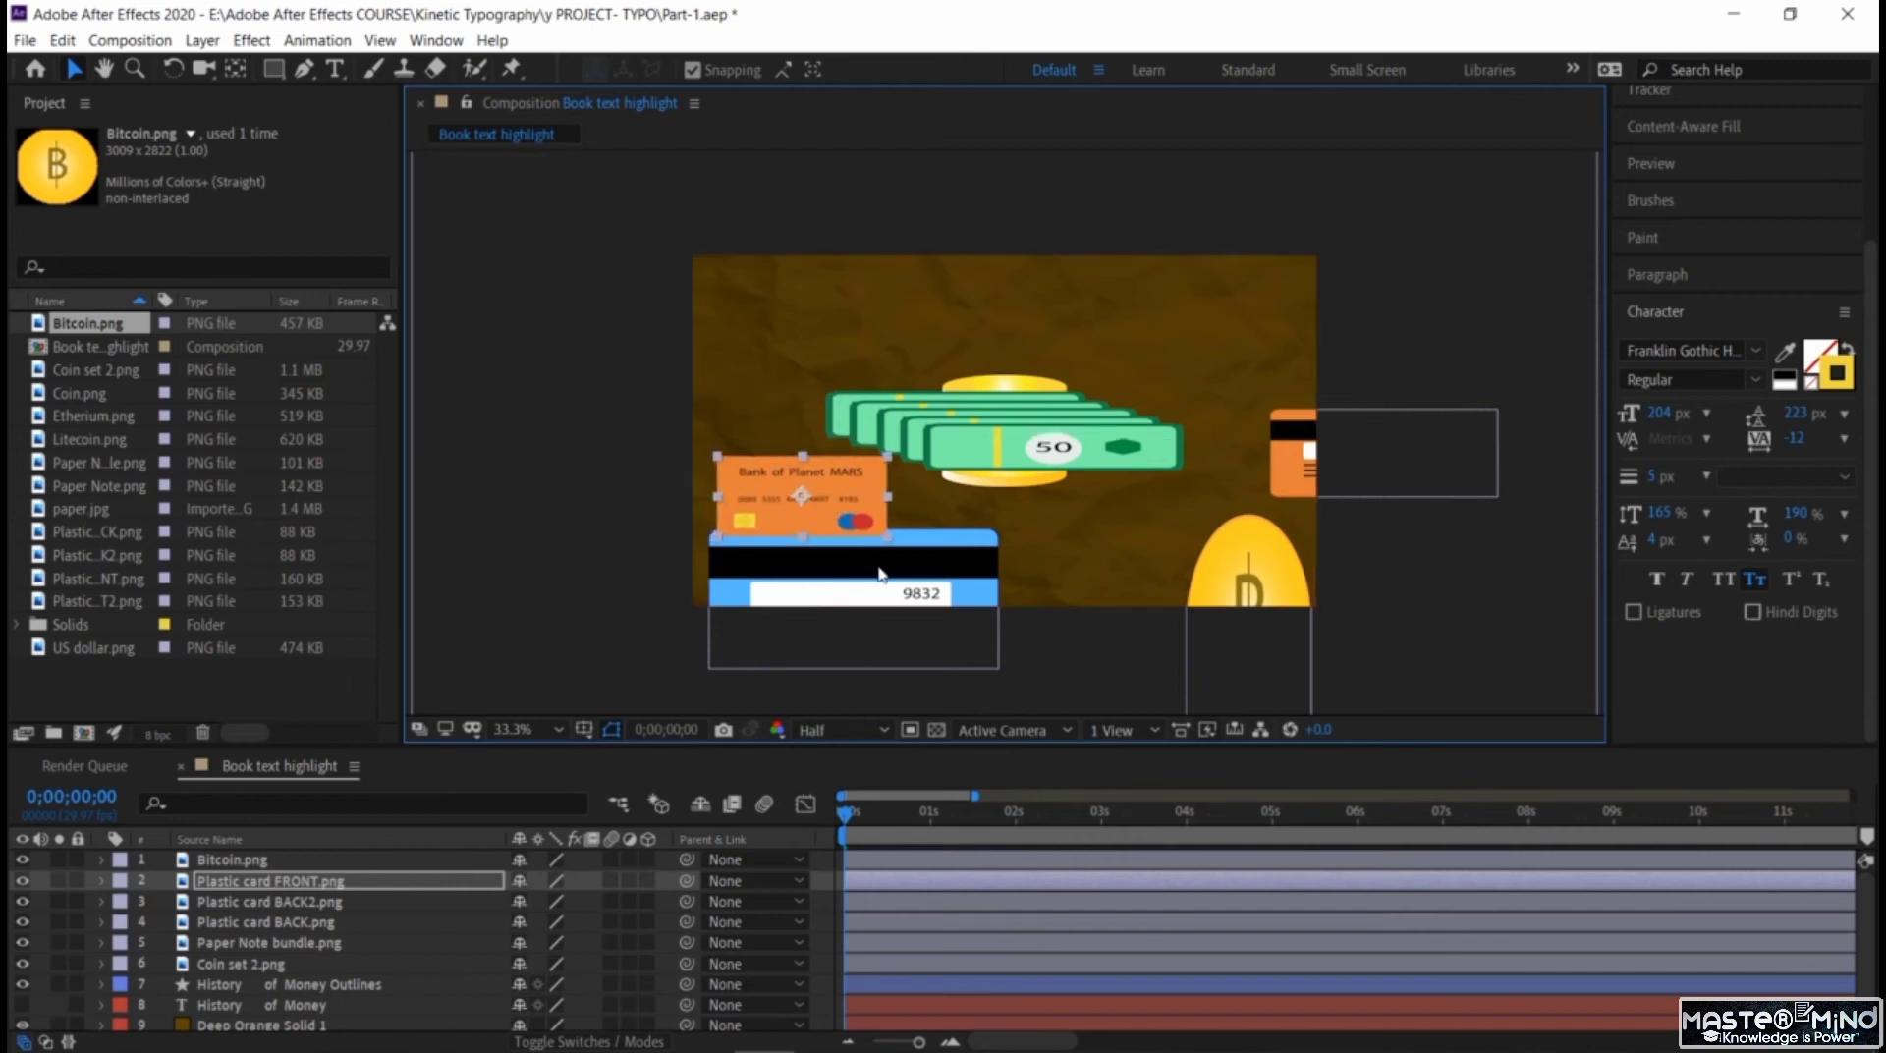
click(951, 530)
drag(1001, 536, 896, 553)
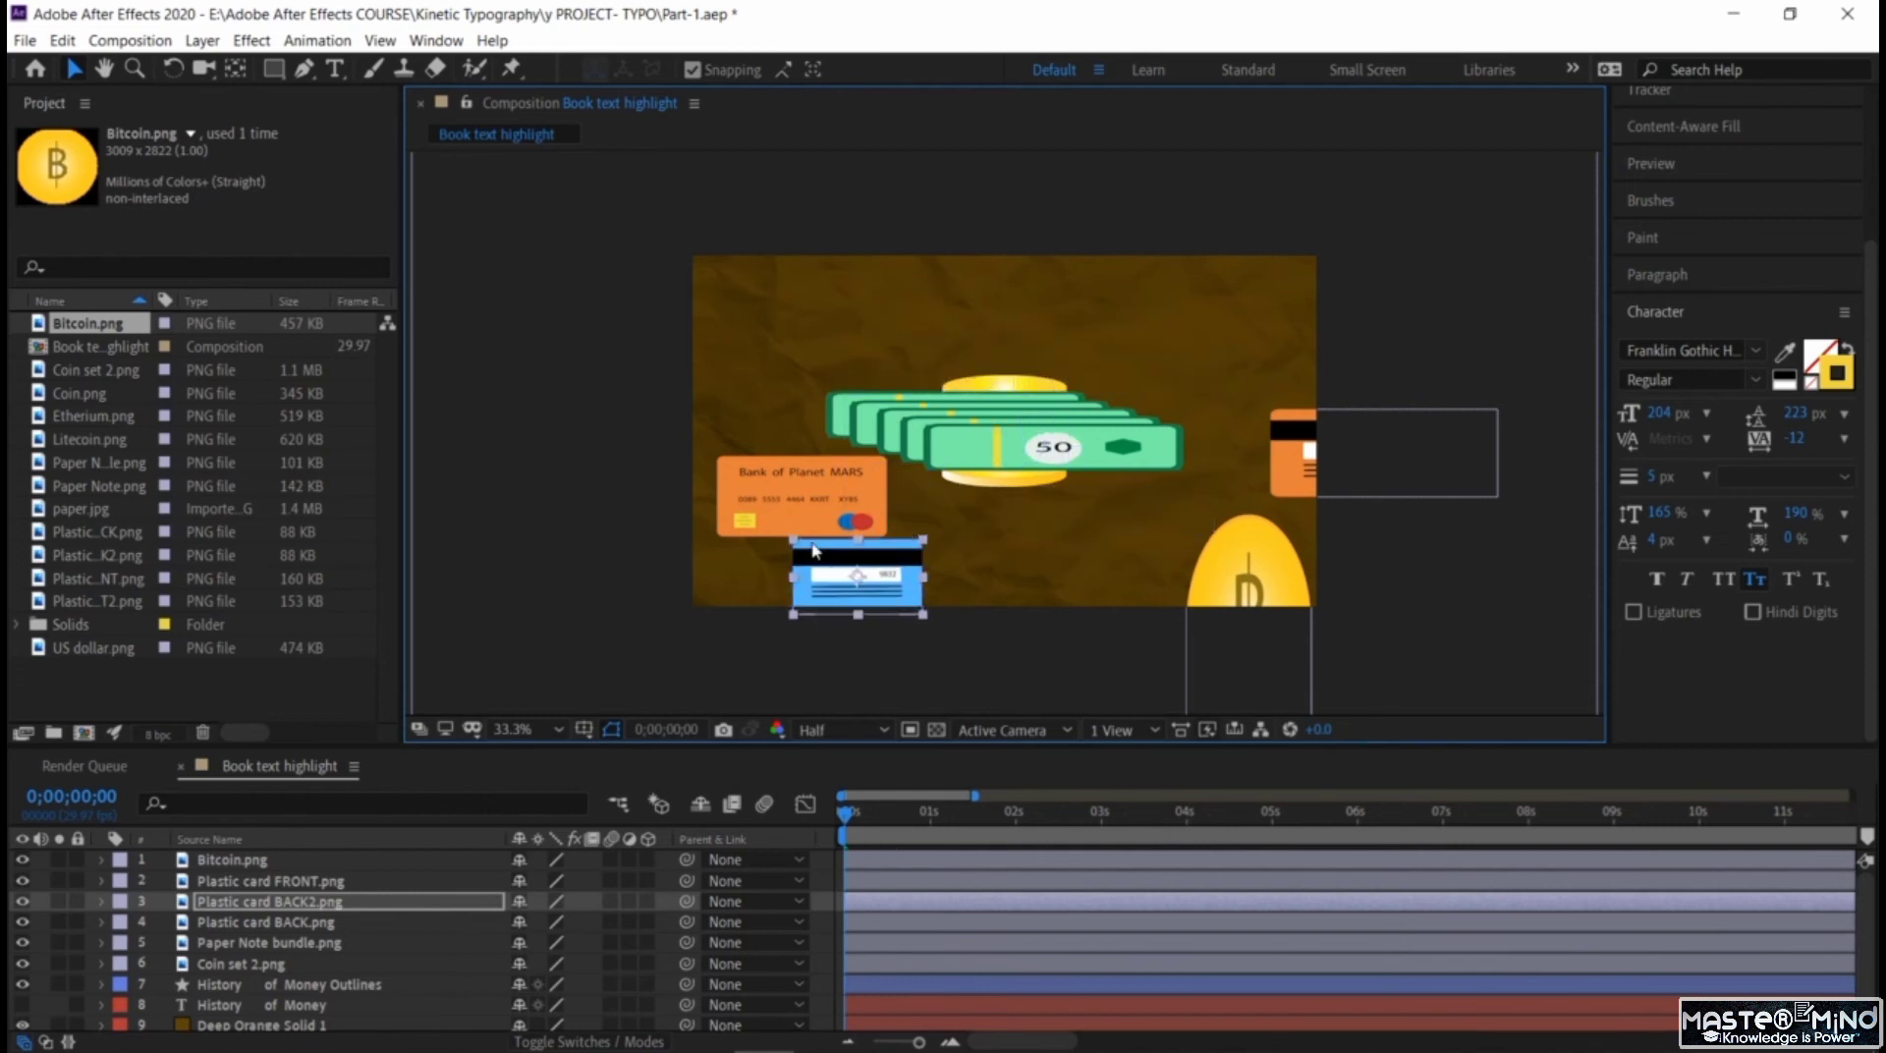
click(756, 486)
drag(718, 463, 749, 479)
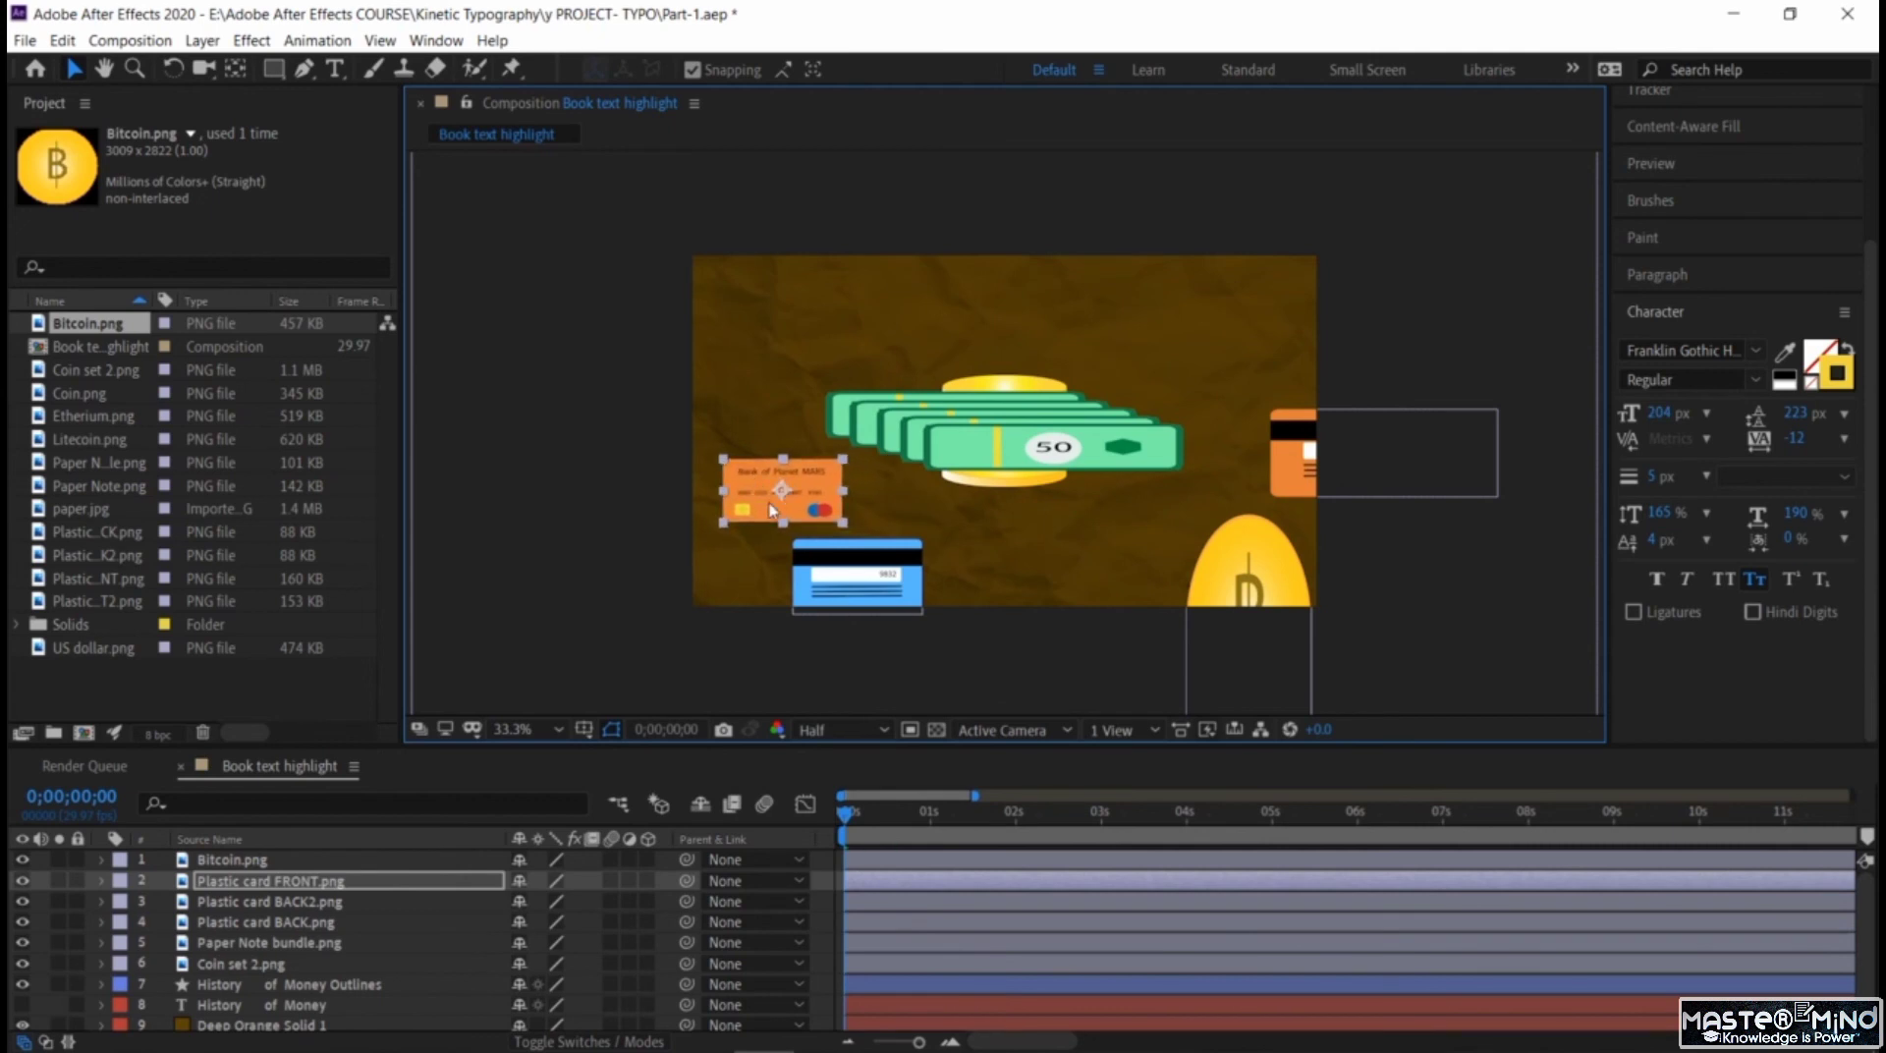
click(821, 546)
drag(821, 543, 803, 527)
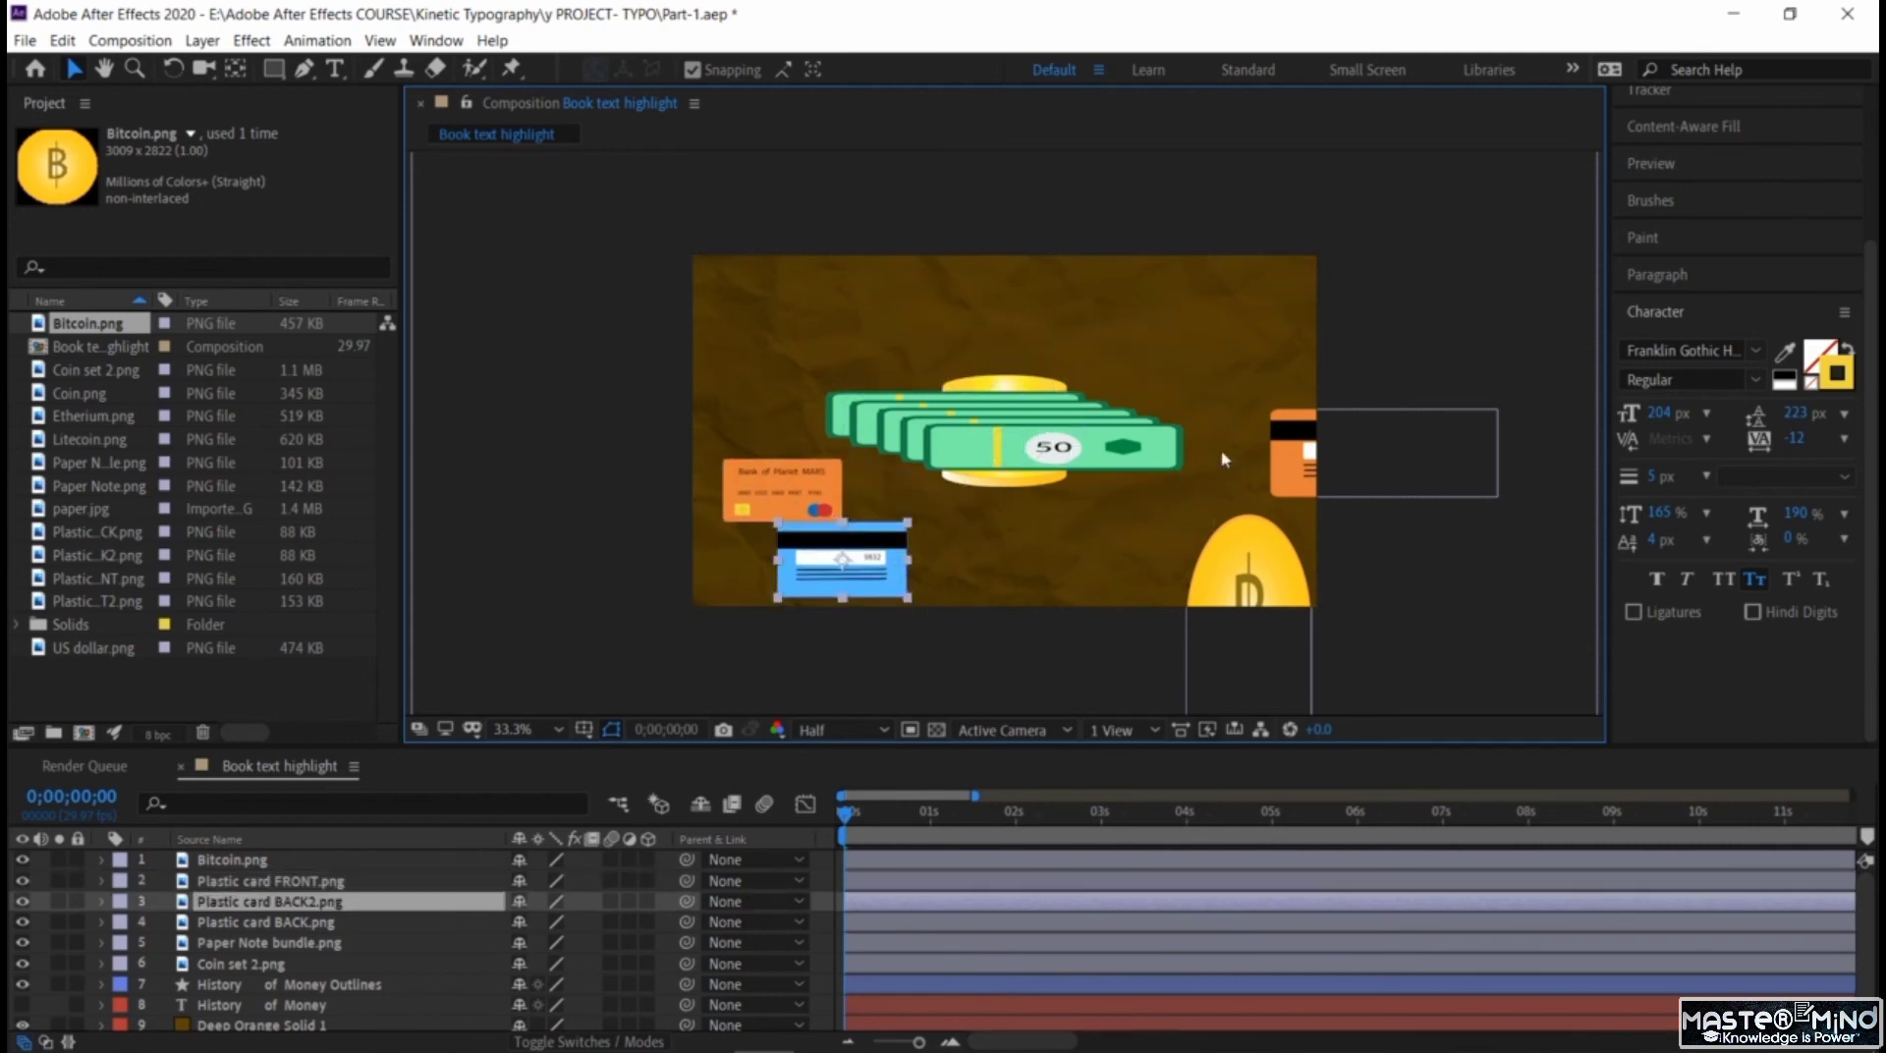
Shrink the orange back card into the frame's upper-right corner and the Bitcoin fully inside the lower-right area.
click(1272, 434)
drag(1272, 434, 1176, 294)
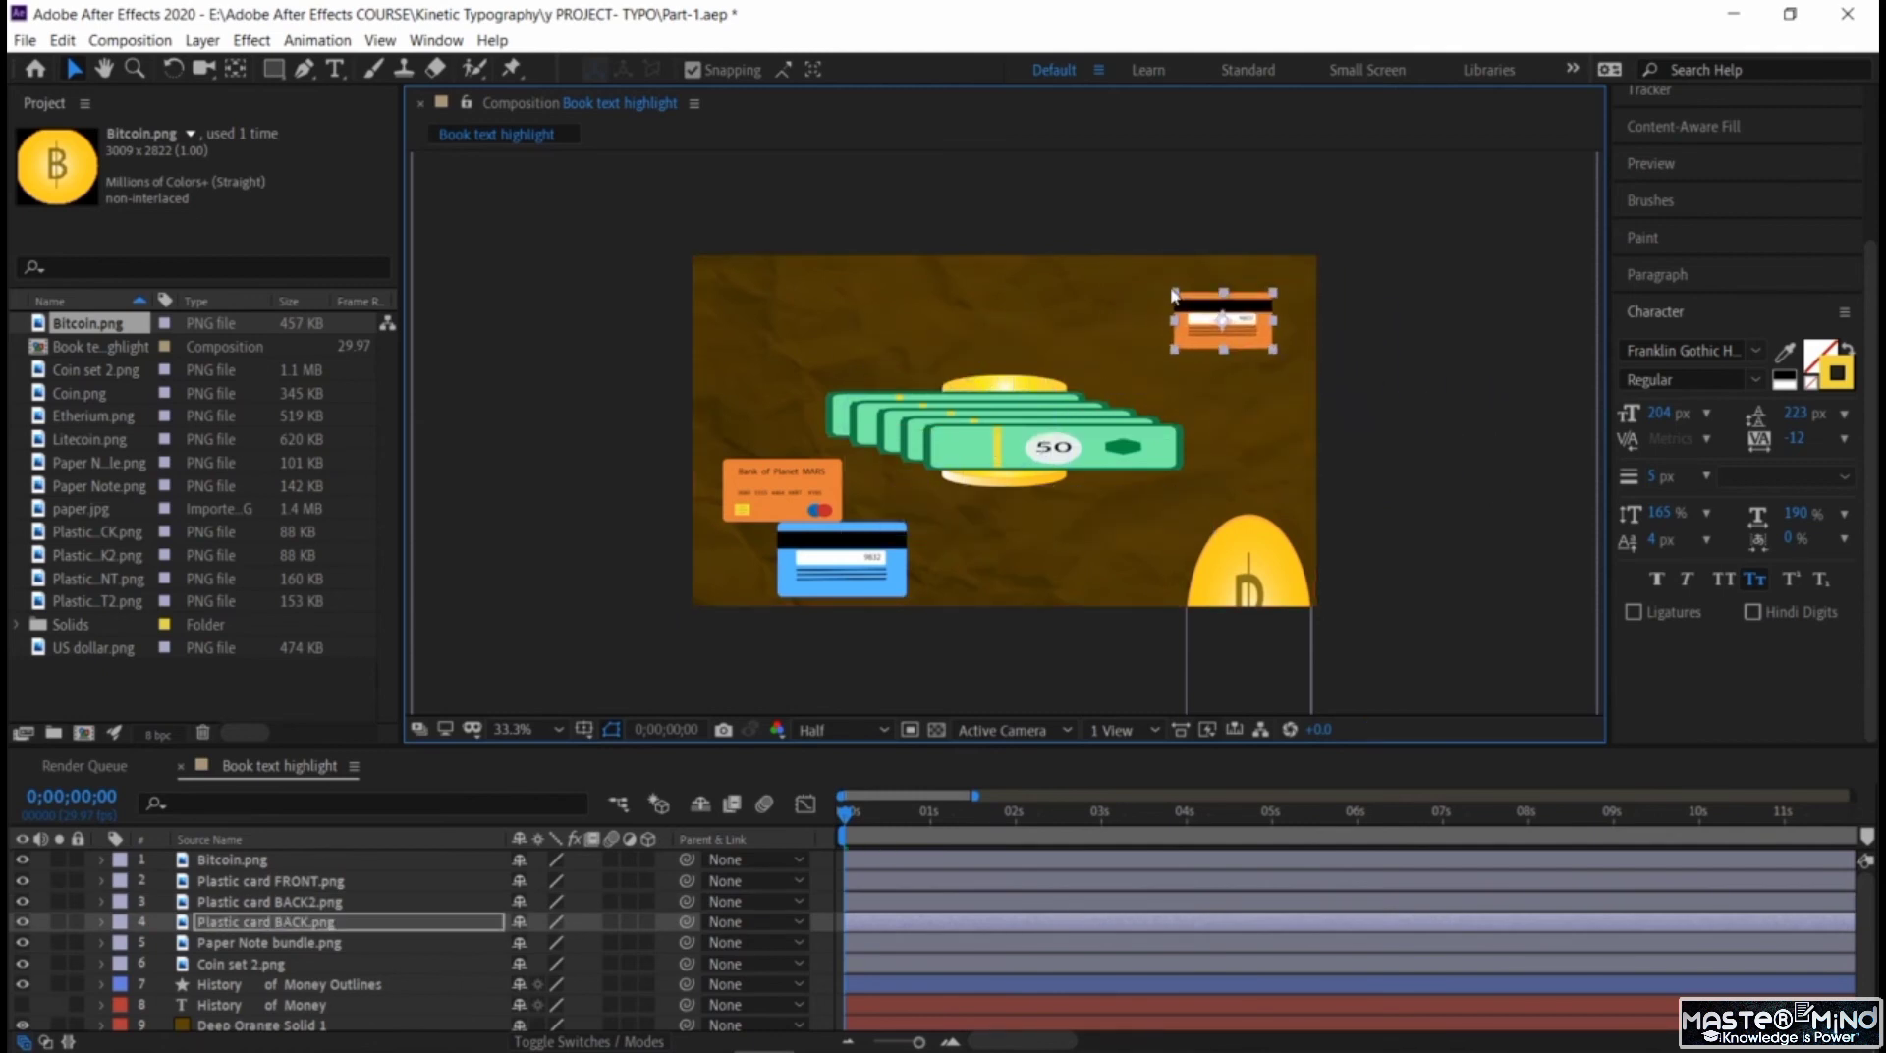
click(1257, 569)
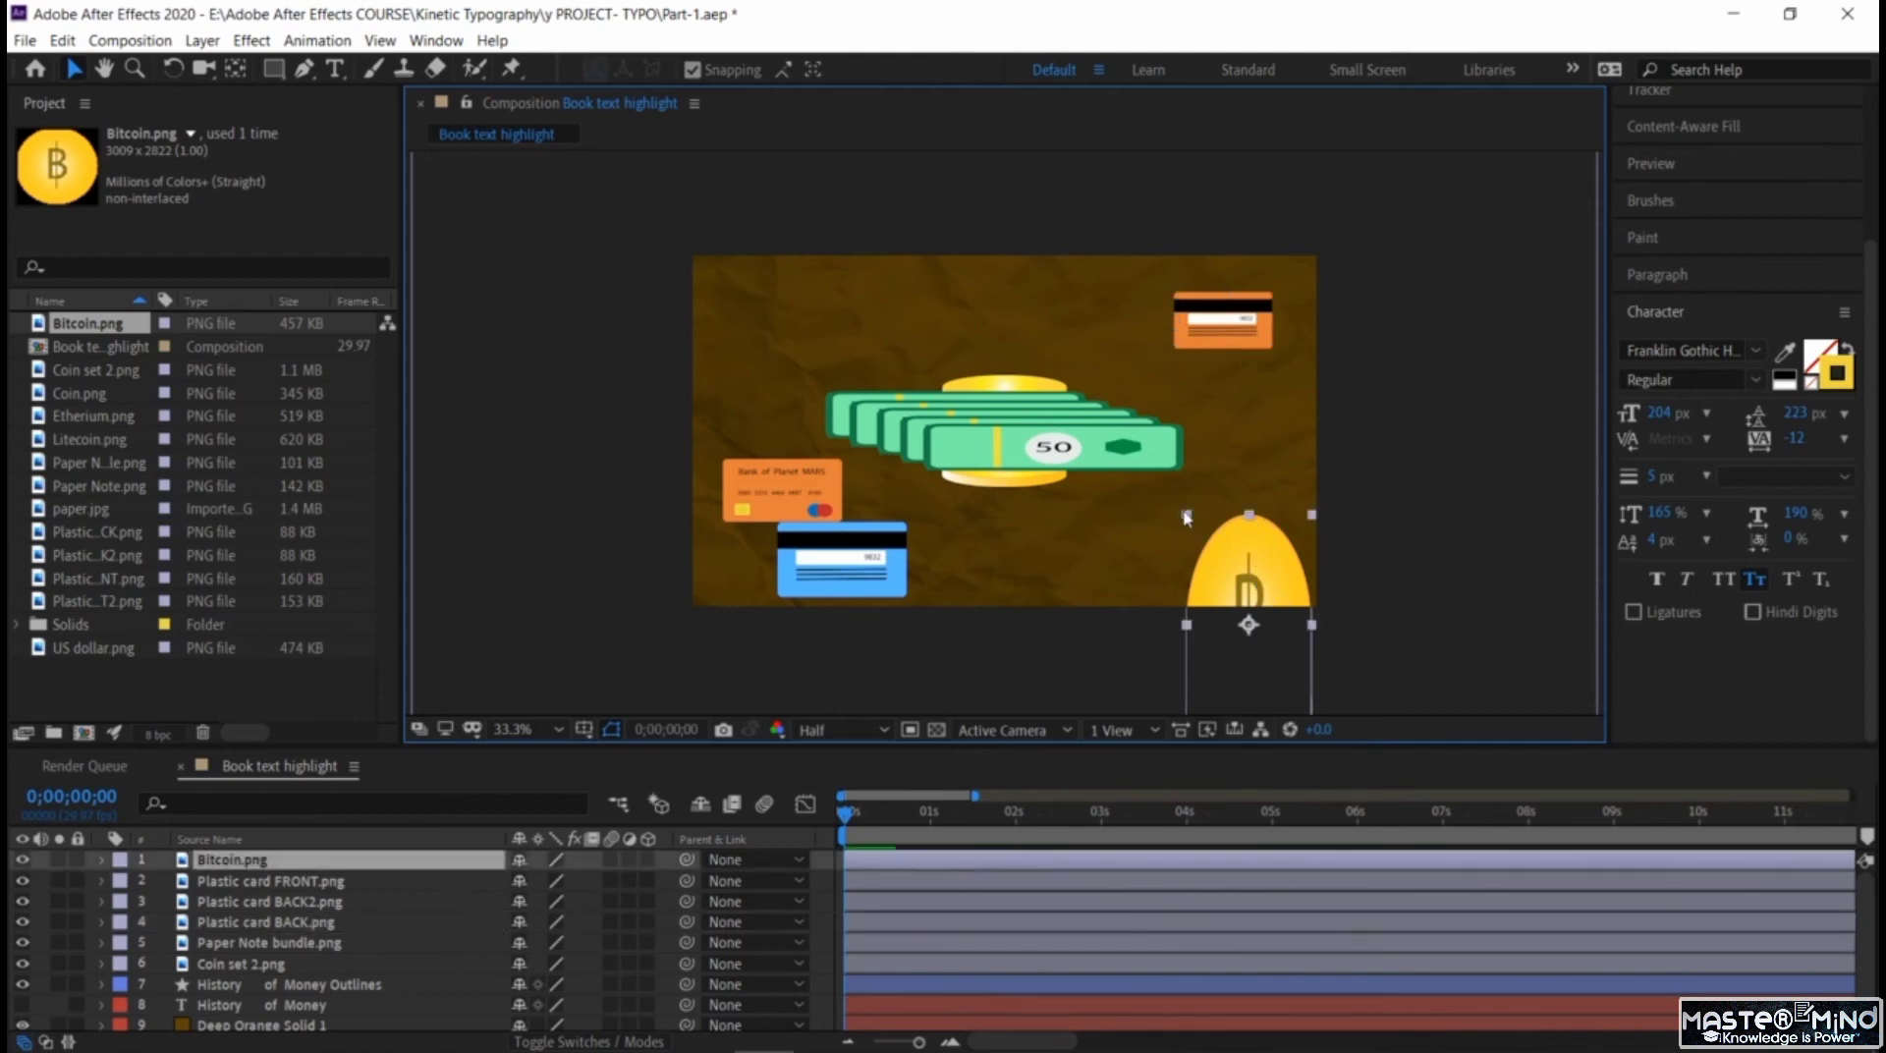
mouse_move(1187, 518)
mouse_down()
mouse_move(1228, 592)
mouse_move(1237, 550)
mouse_move(1213, 495)
mouse_up()
Scale down the paper note bundle in the frame's upper-left area and move the coin stack down beside the Bitcoin.
click(923, 451)
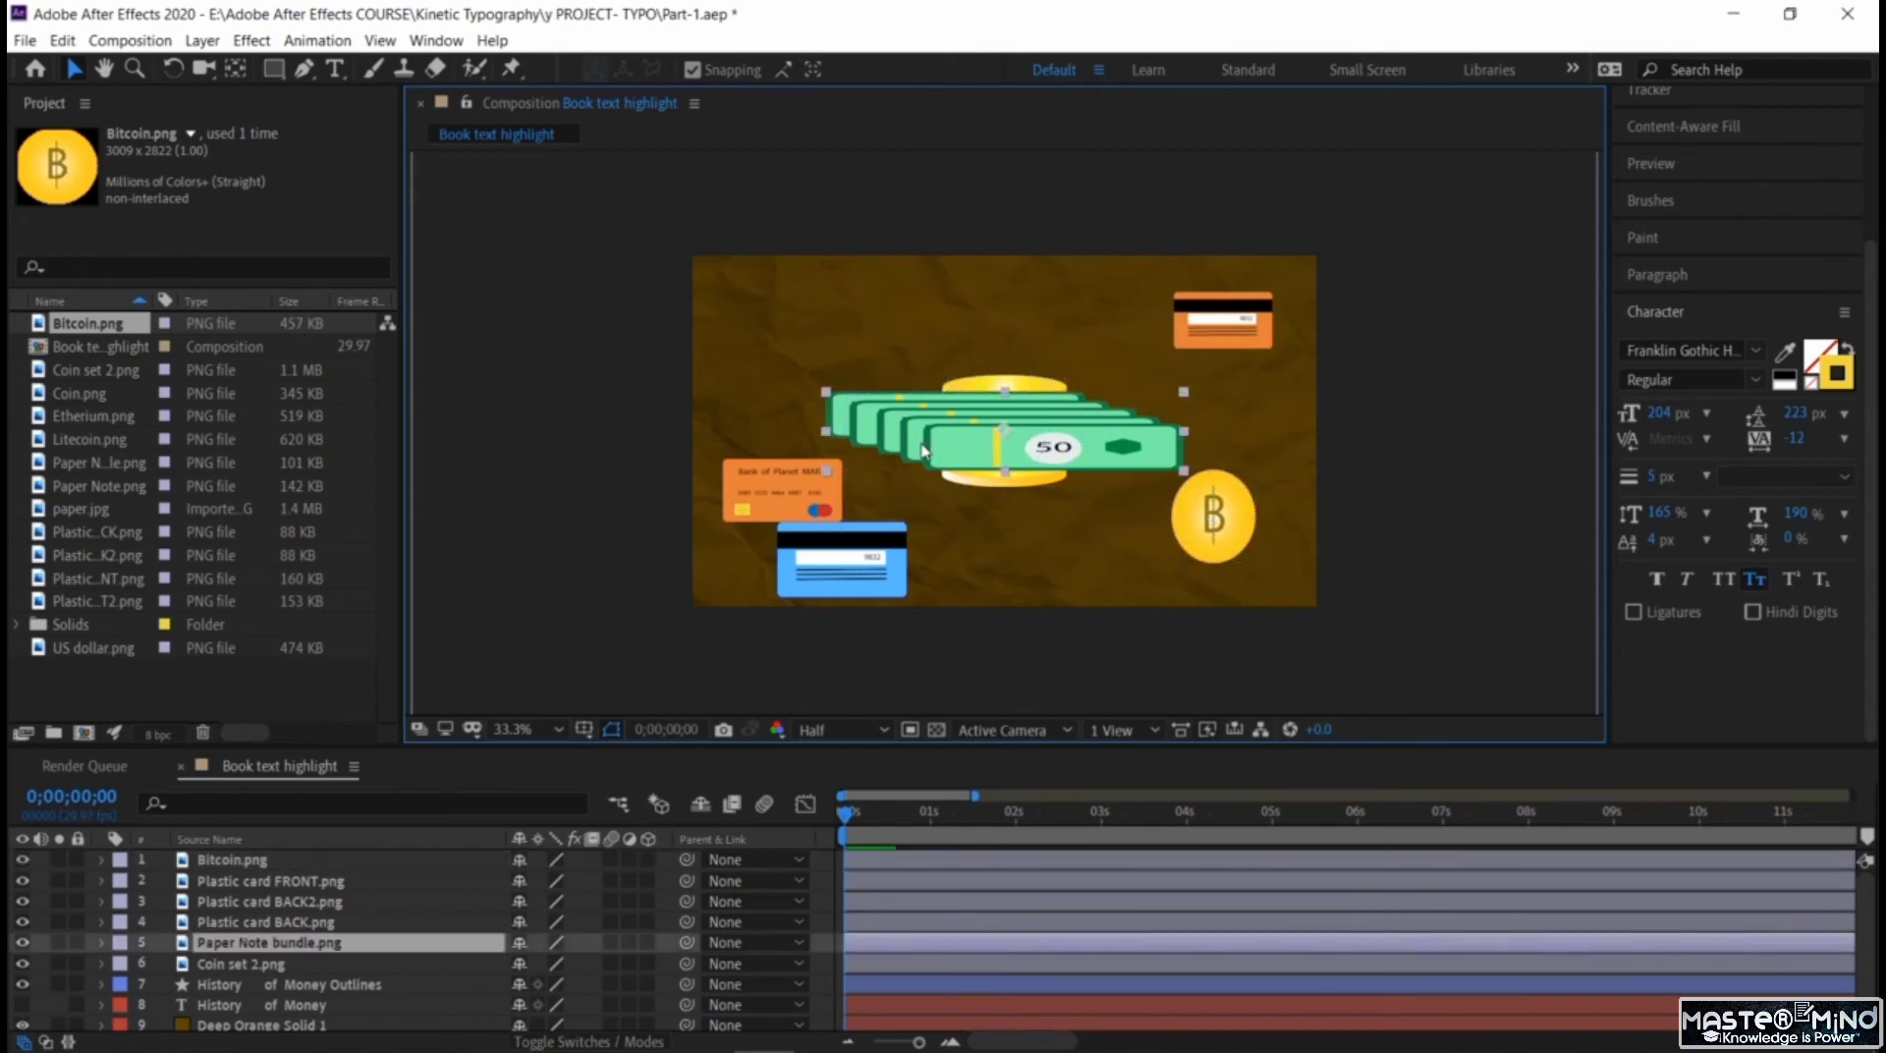
drag(824, 394, 856, 327)
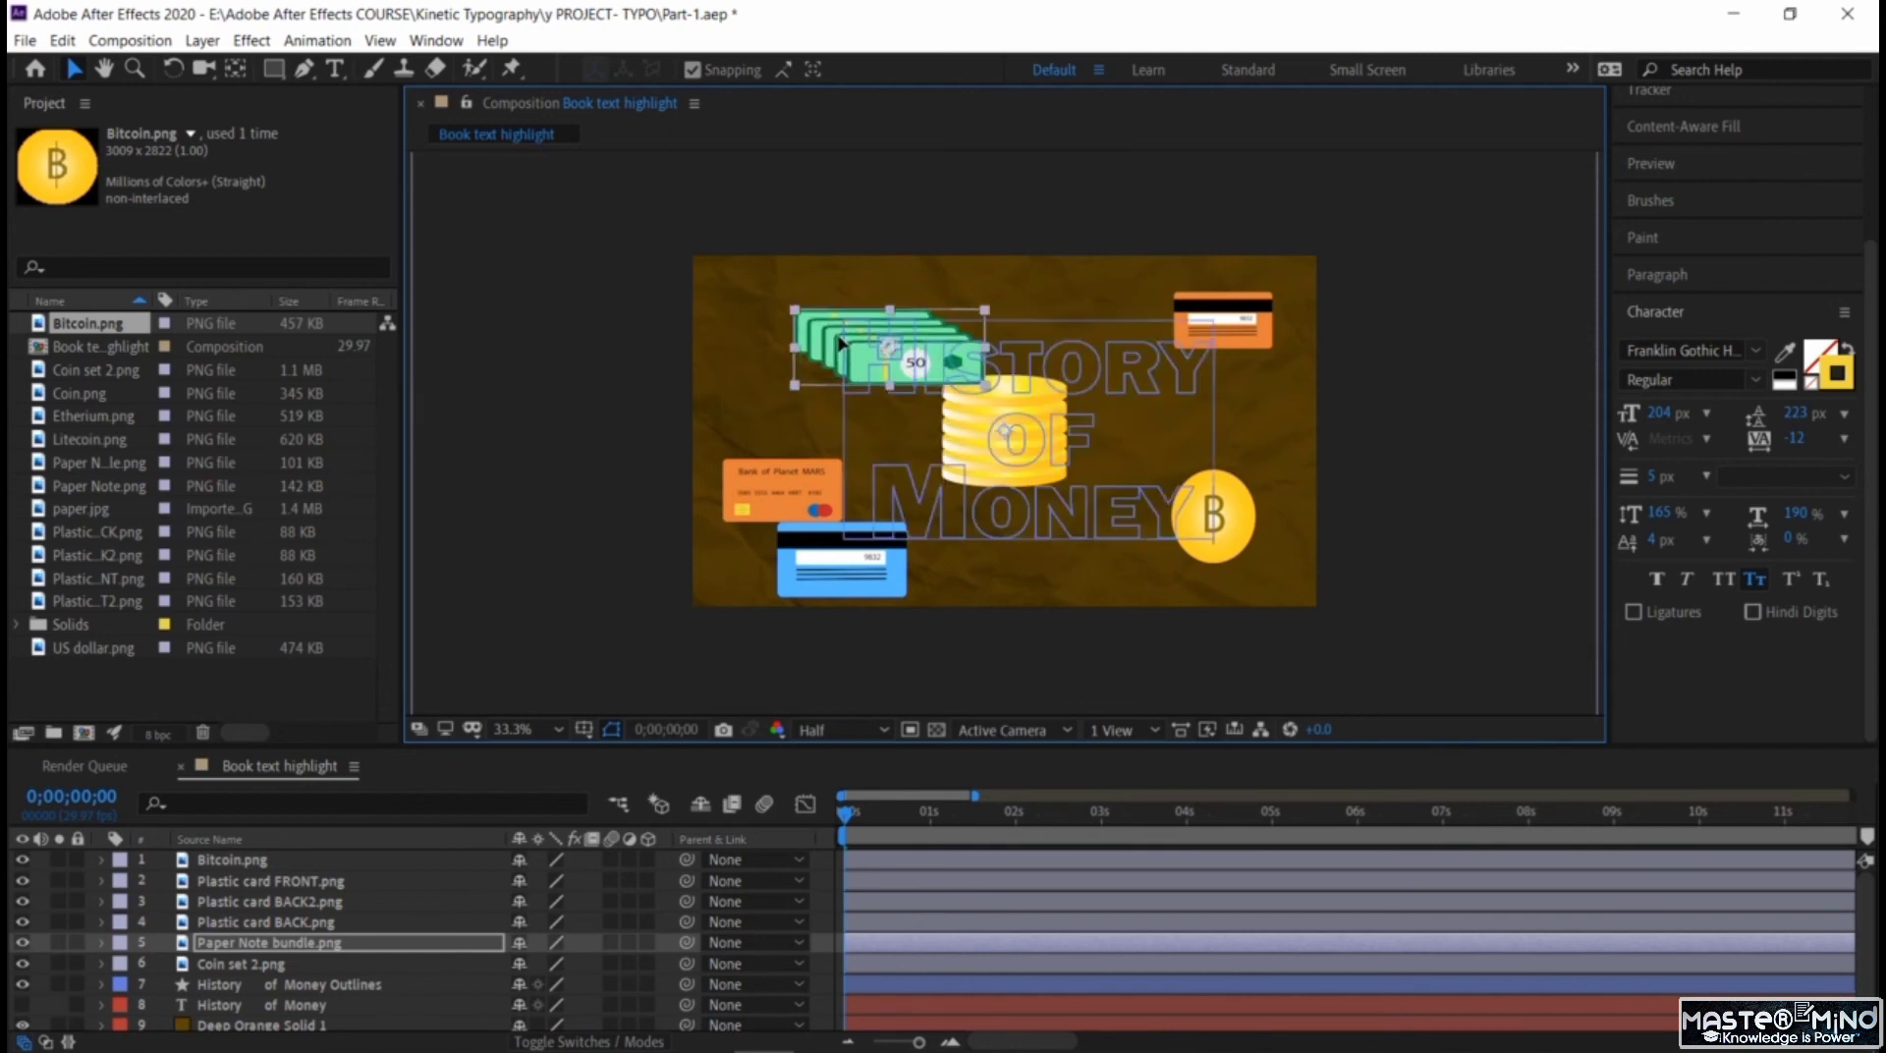
click(1015, 484)
drag(1014, 468, 1105, 561)
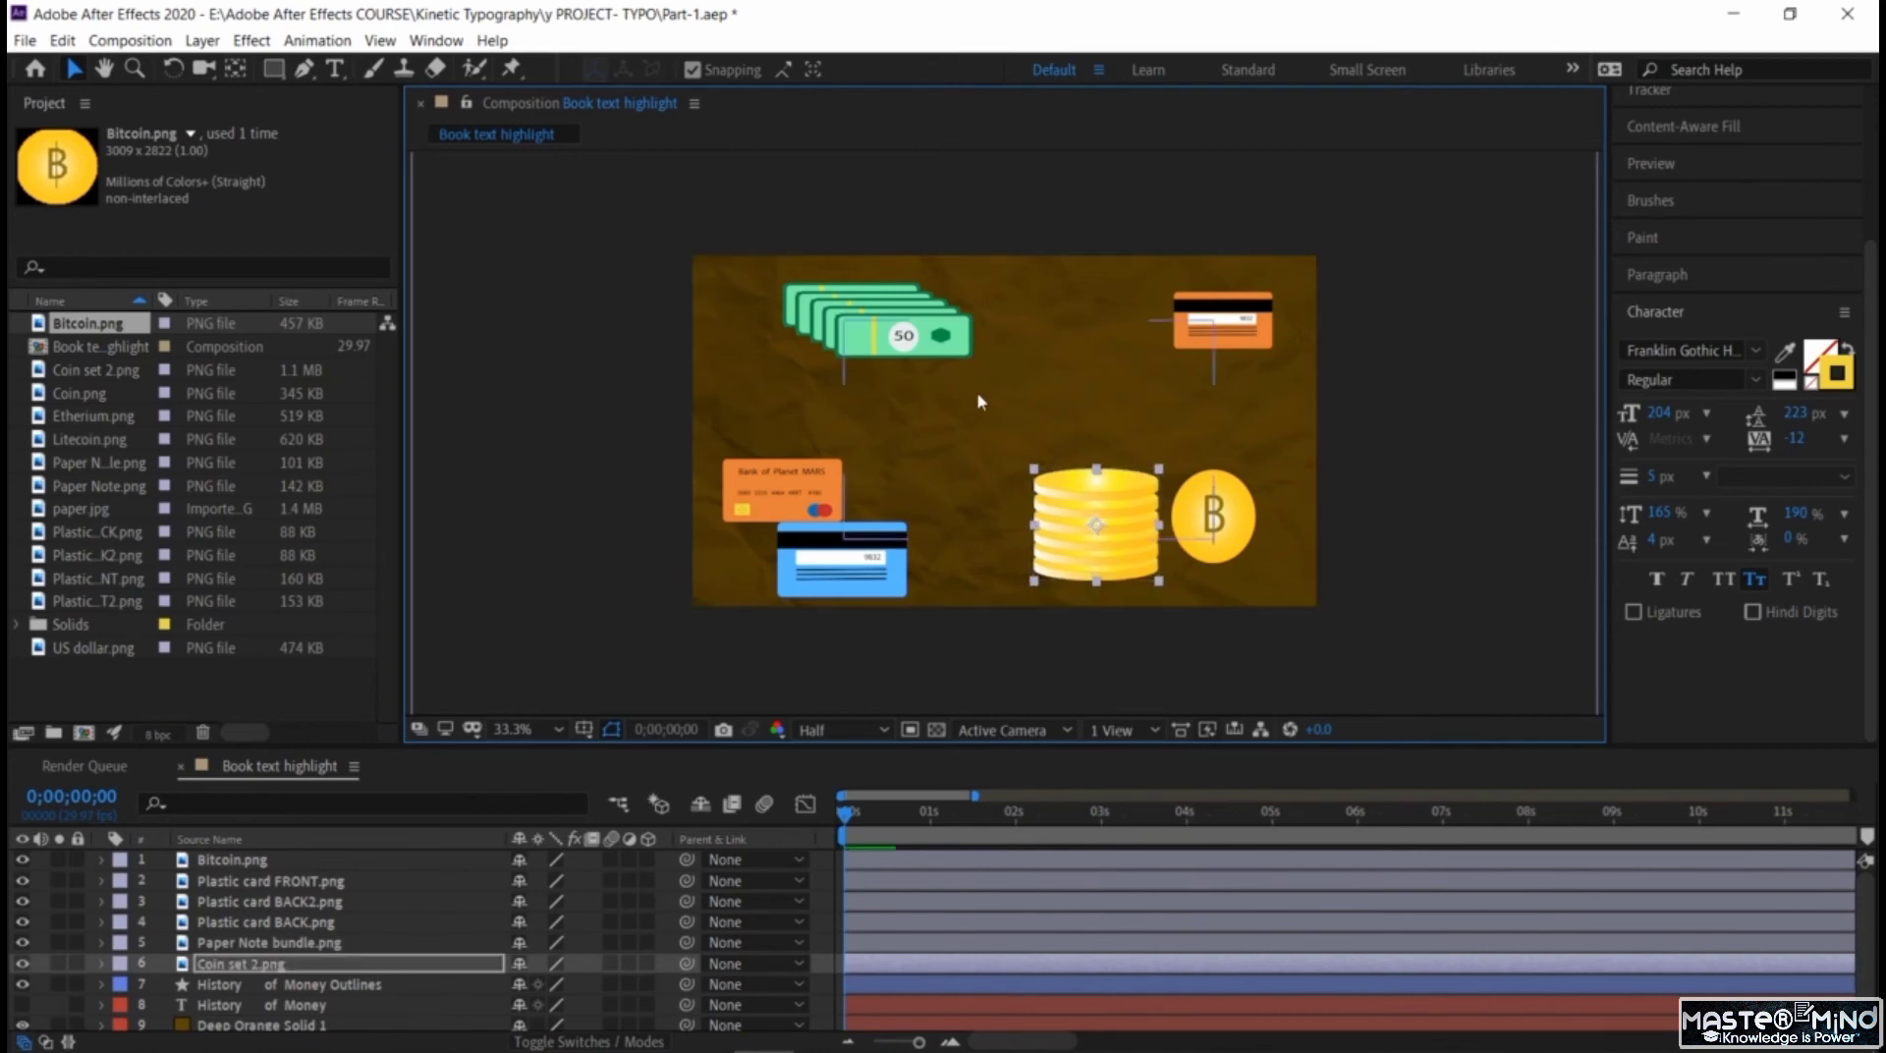
Shift the note bundle, the orange front card and the blue back card inward from the frame's left edge.
click(823, 316)
drag(823, 316, 886, 349)
click(807, 462)
drag(807, 460, 867, 432)
click(870, 542)
drag(871, 543, 906, 521)
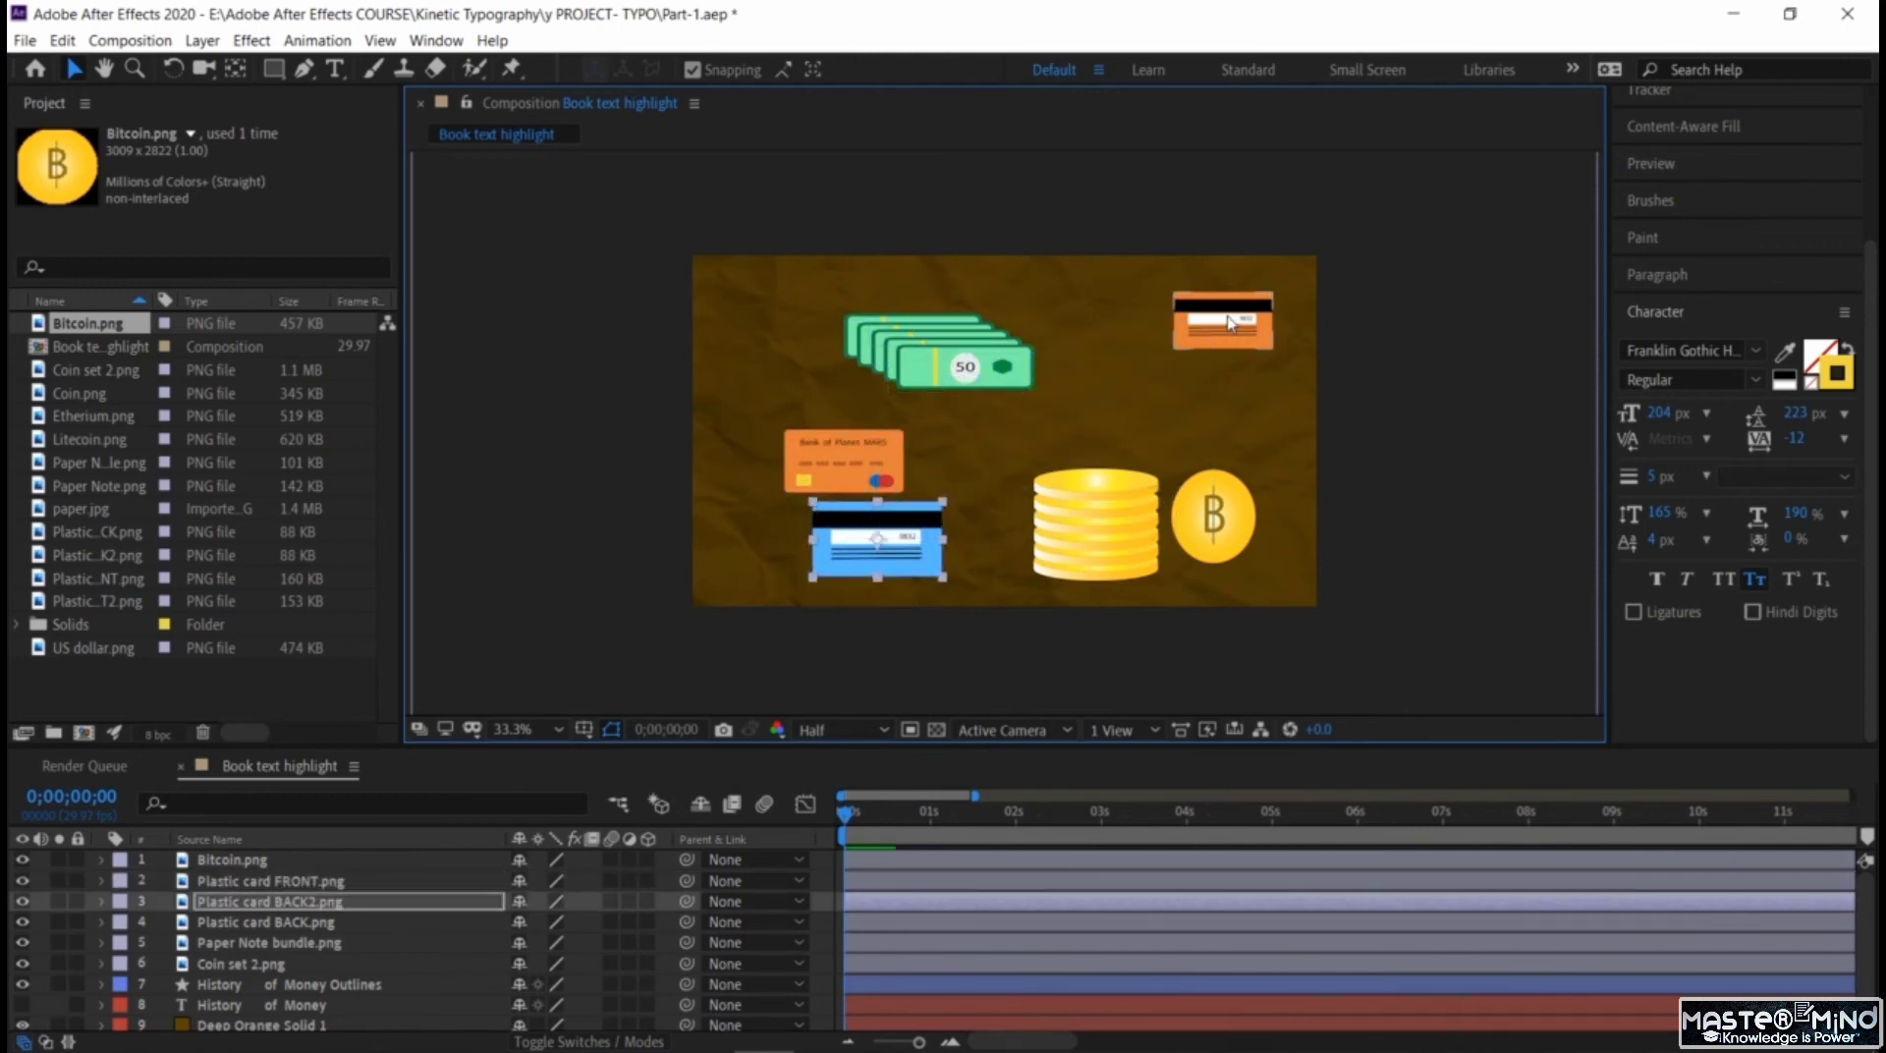
Move the orange back card slightly inward, raise the Bitcoin below it and lower the coin stack a little.
drag(1228, 329, 1200, 345)
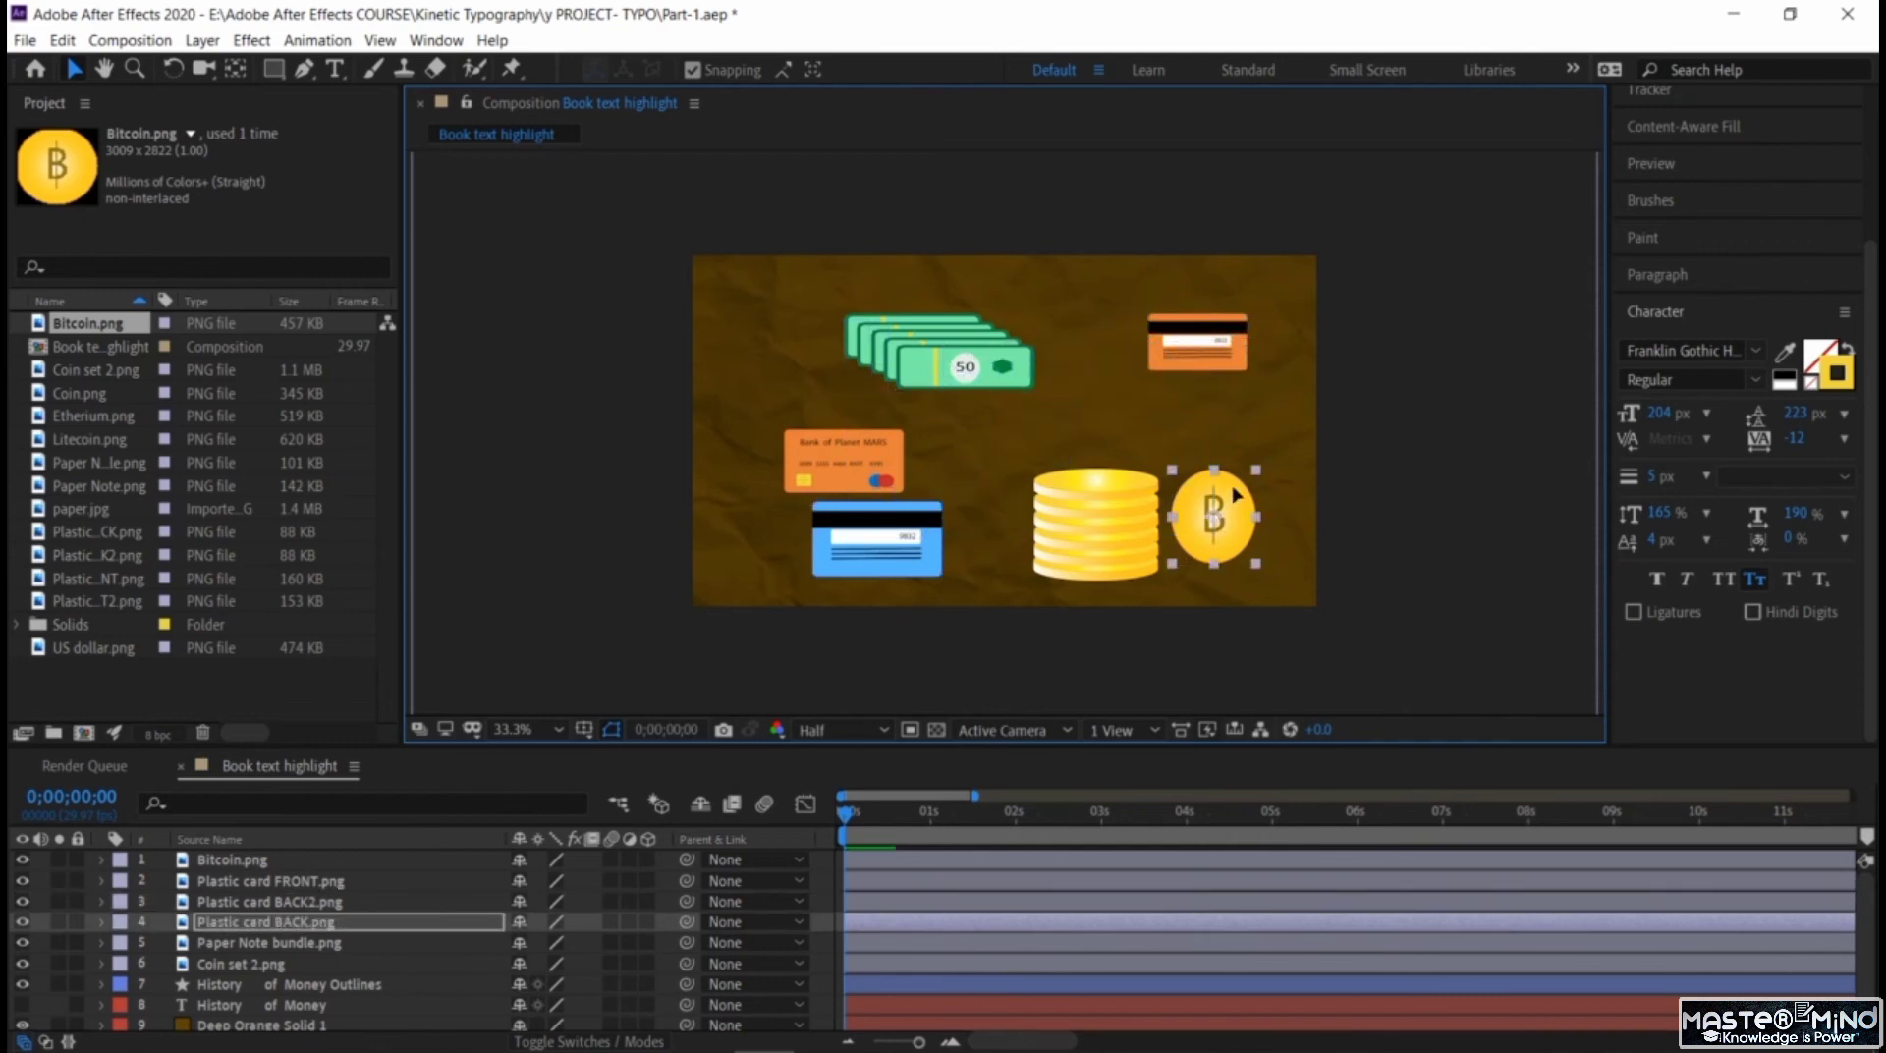
drag(1233, 519, 1233, 458)
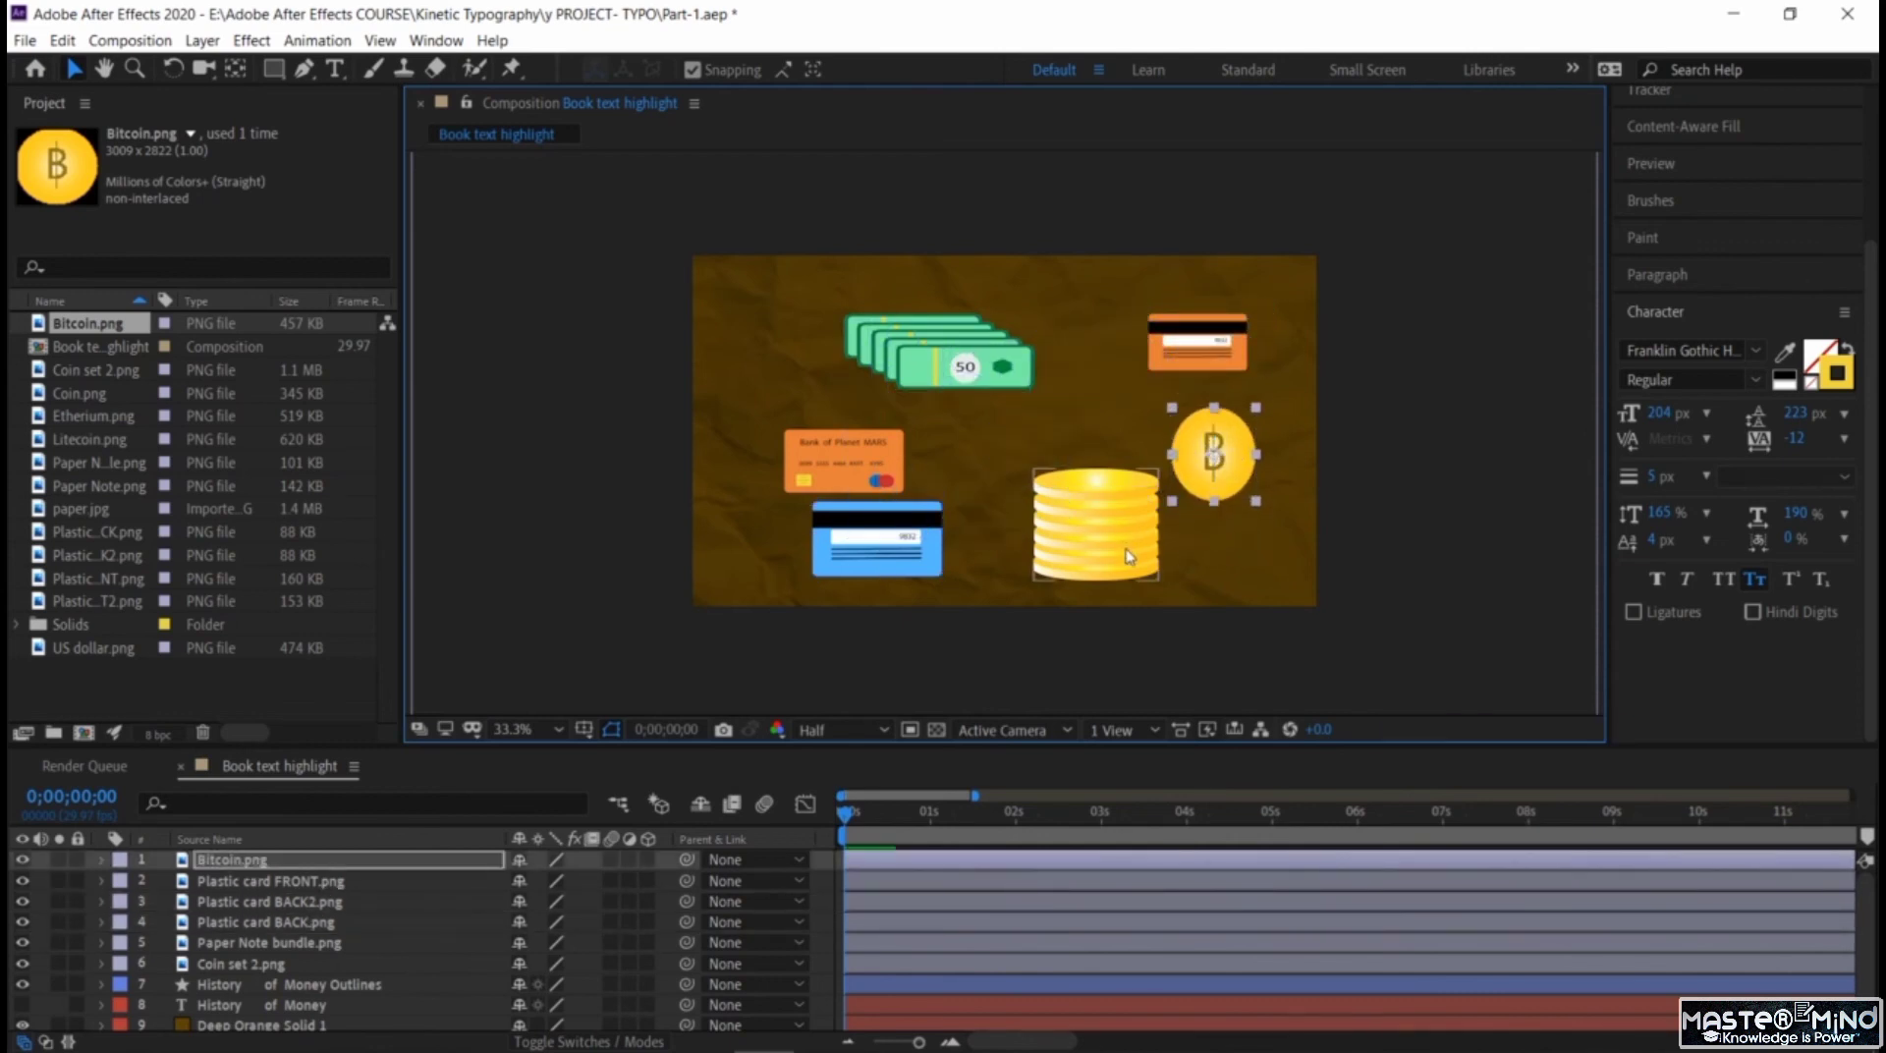
drag(1095, 515, 1105, 542)
Enlarge the orange front card slightly and scale the coin stack down.
click(809, 459)
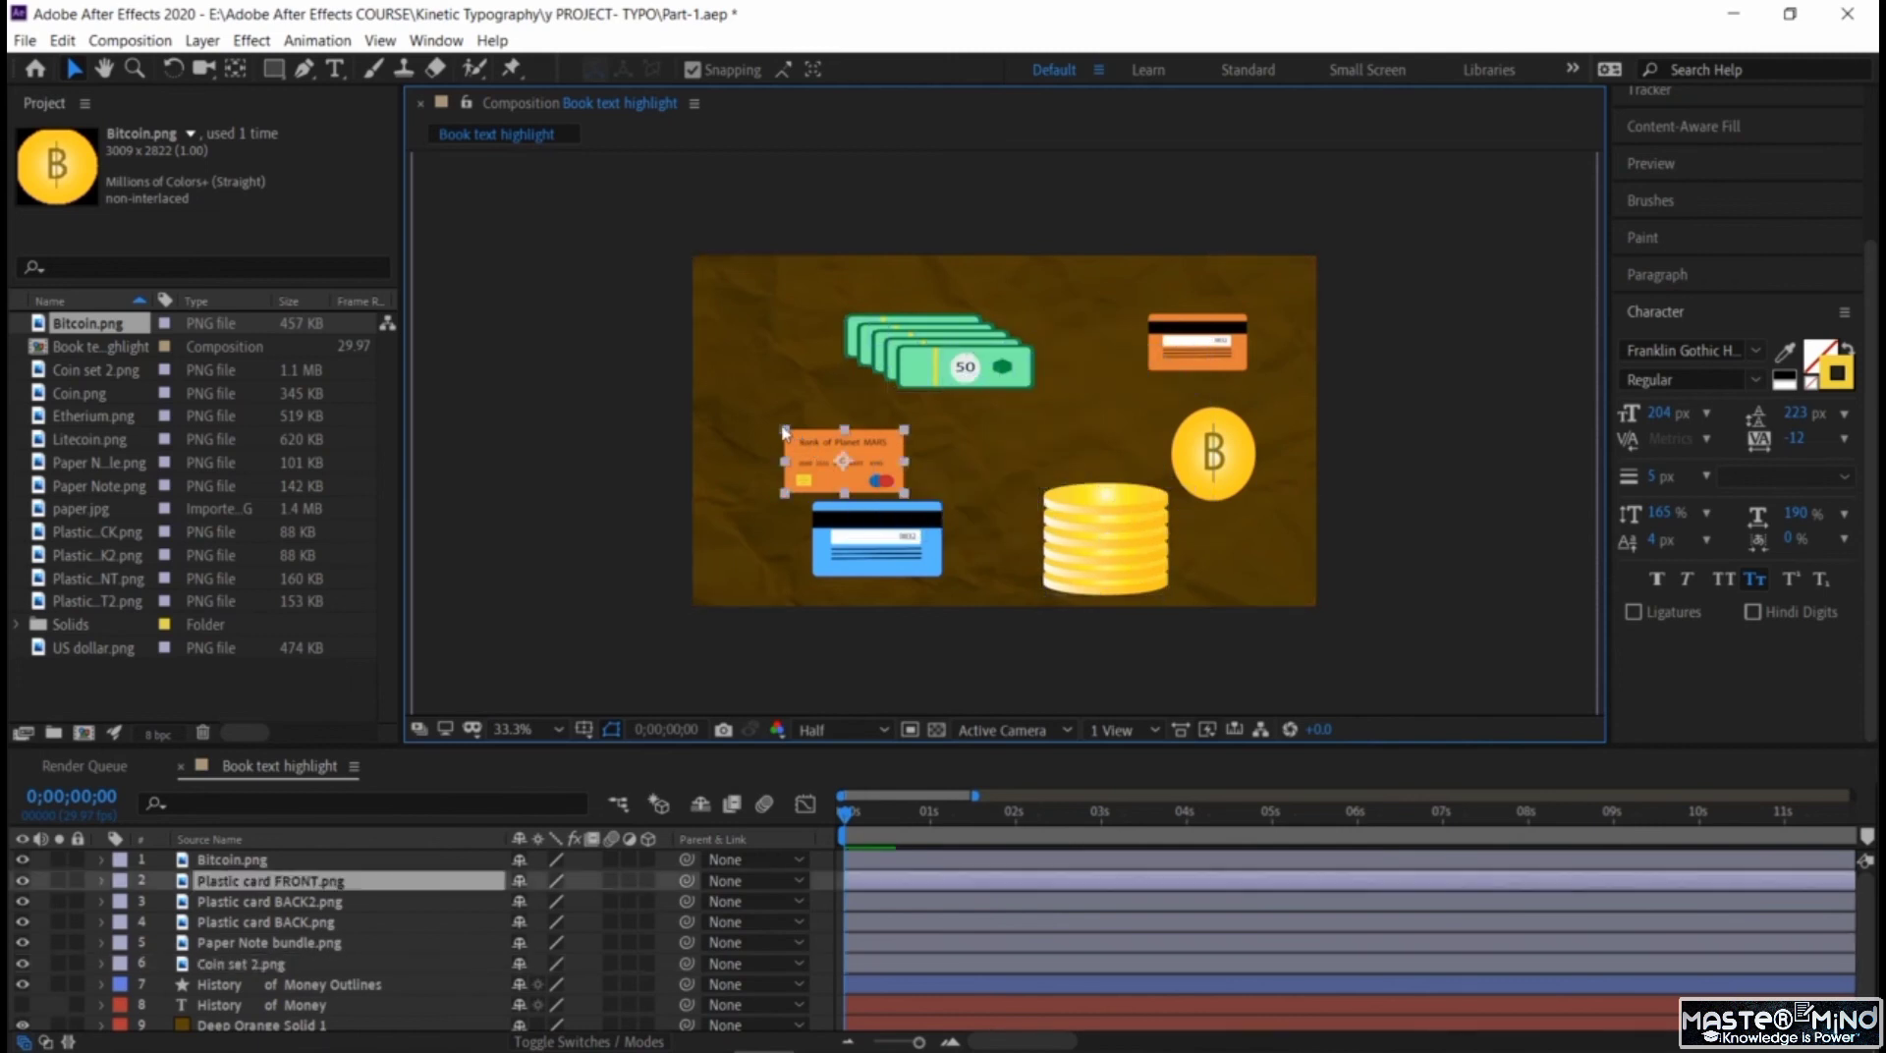
drag(783, 429, 776, 425)
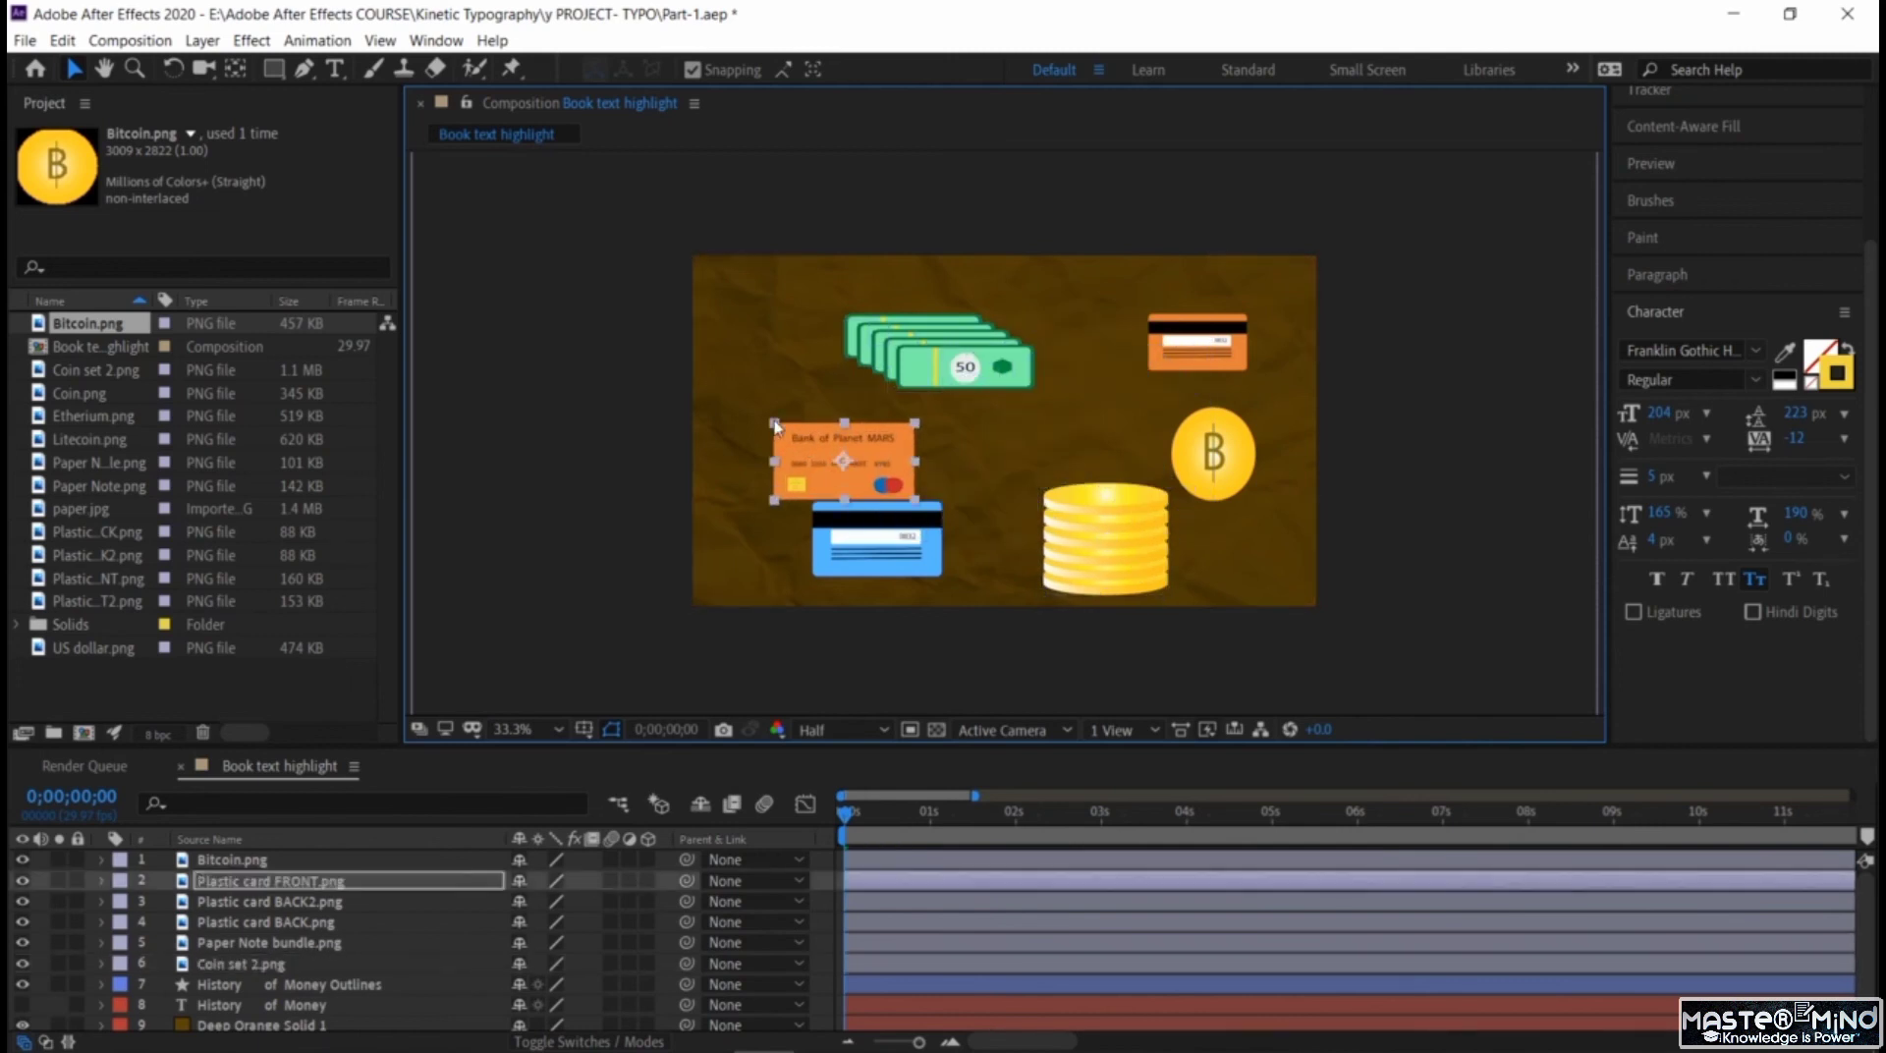
click(1411, 372)
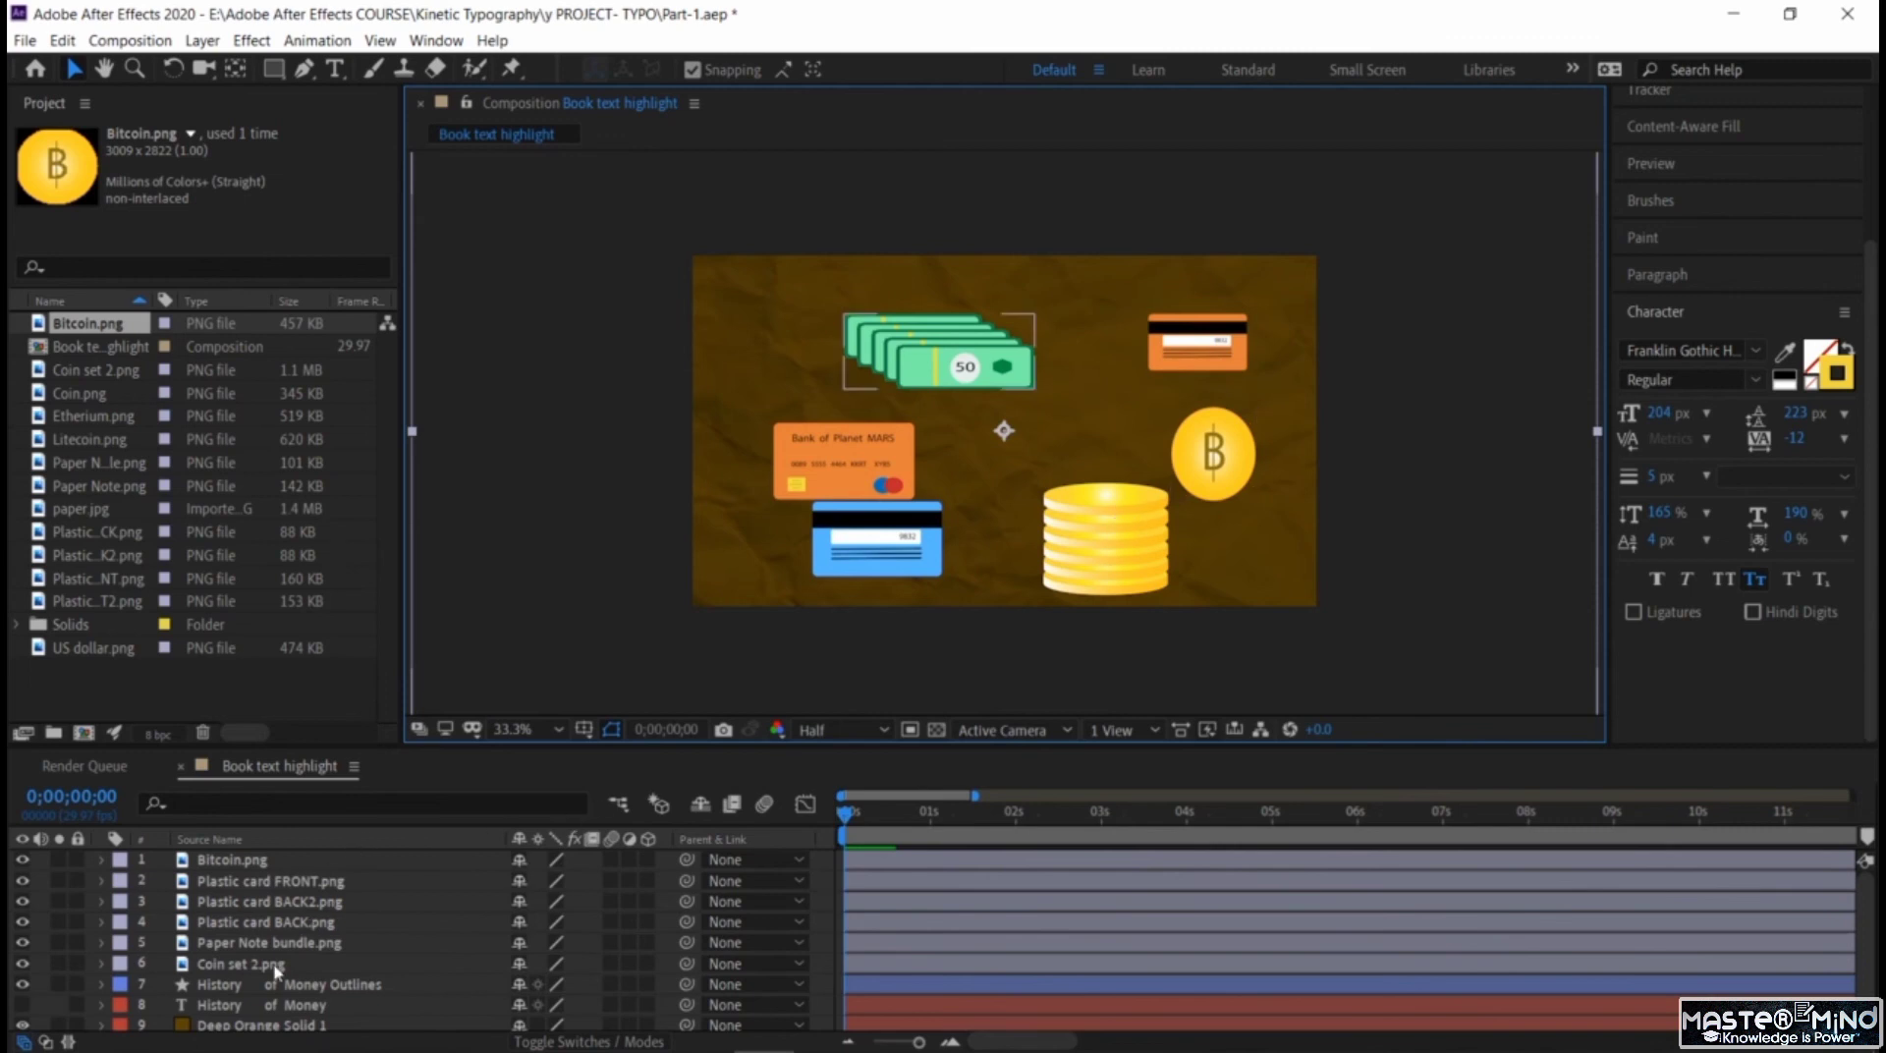
click(1091, 516)
drag(1043, 487, 1084, 539)
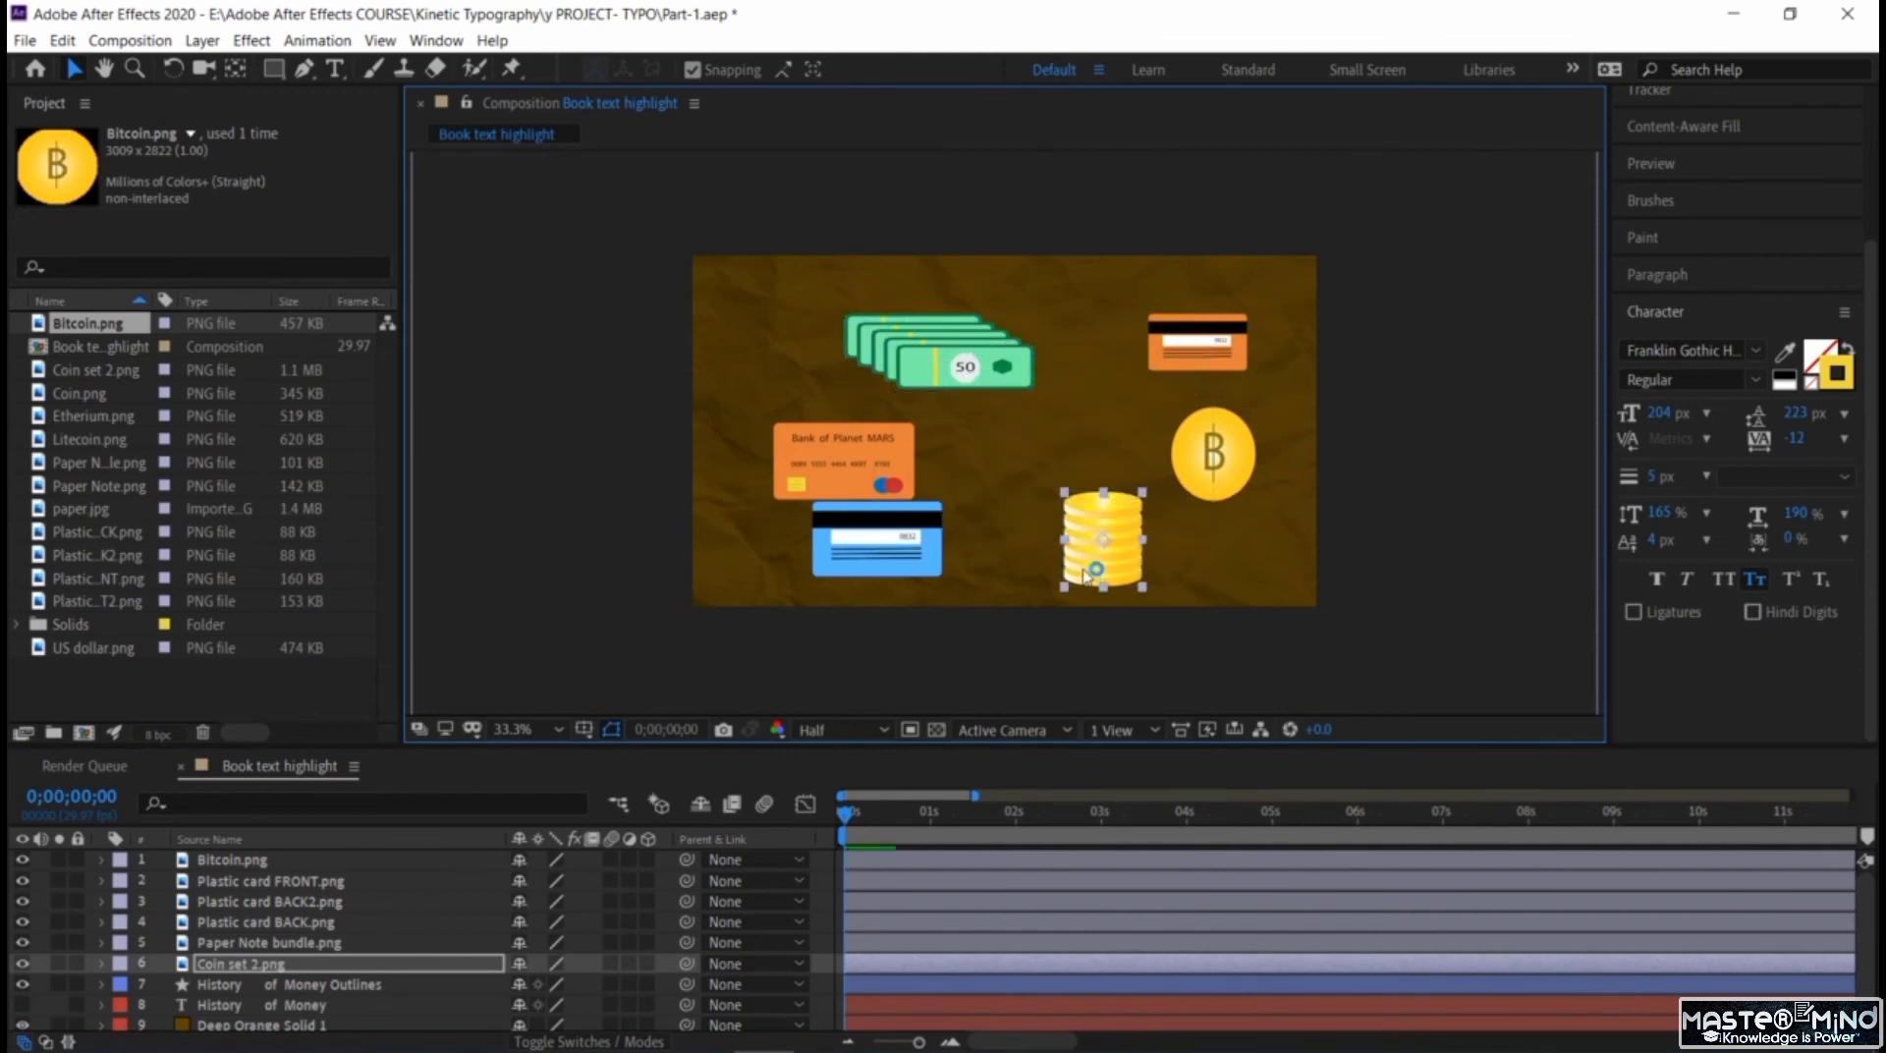
Duplicate the Coin set 2.png layer, place the copy directly right of the original stack and raise the Bitcoin above it.
drag(1207, 573, 1206, 576)
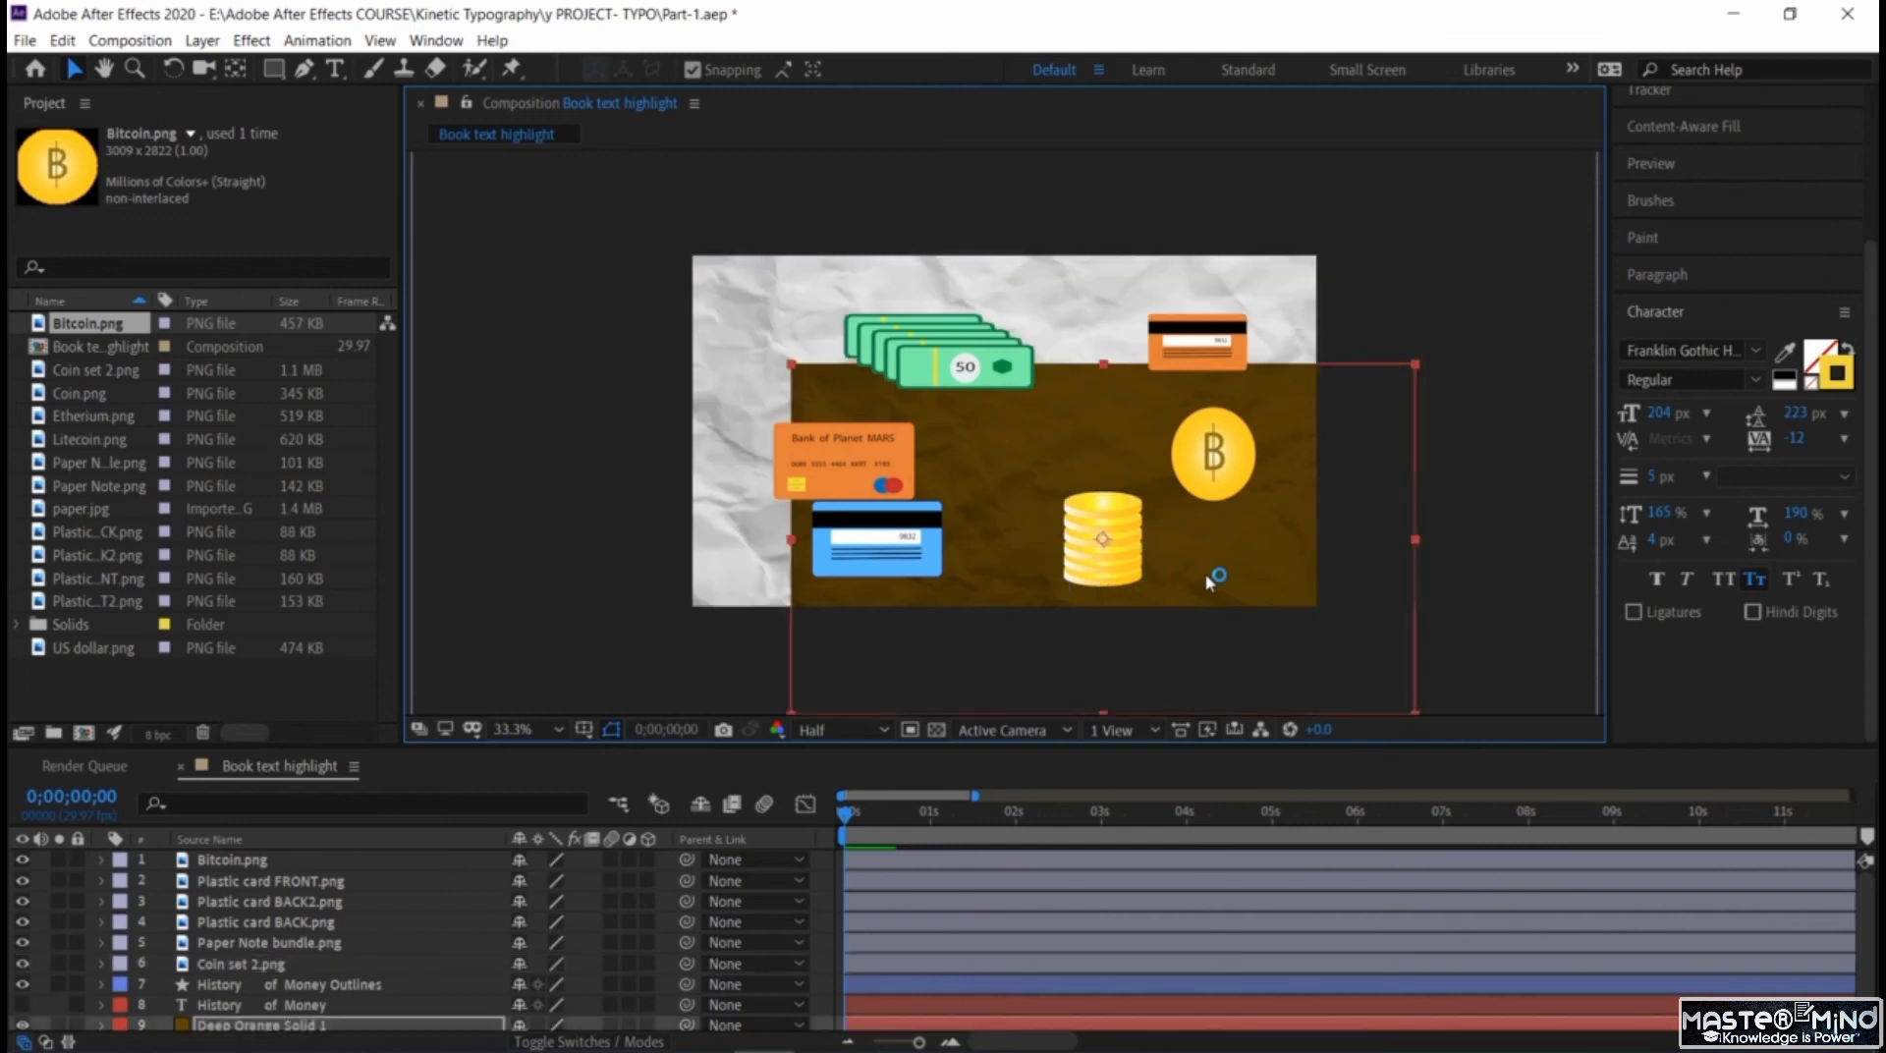
key(ctrl+z)
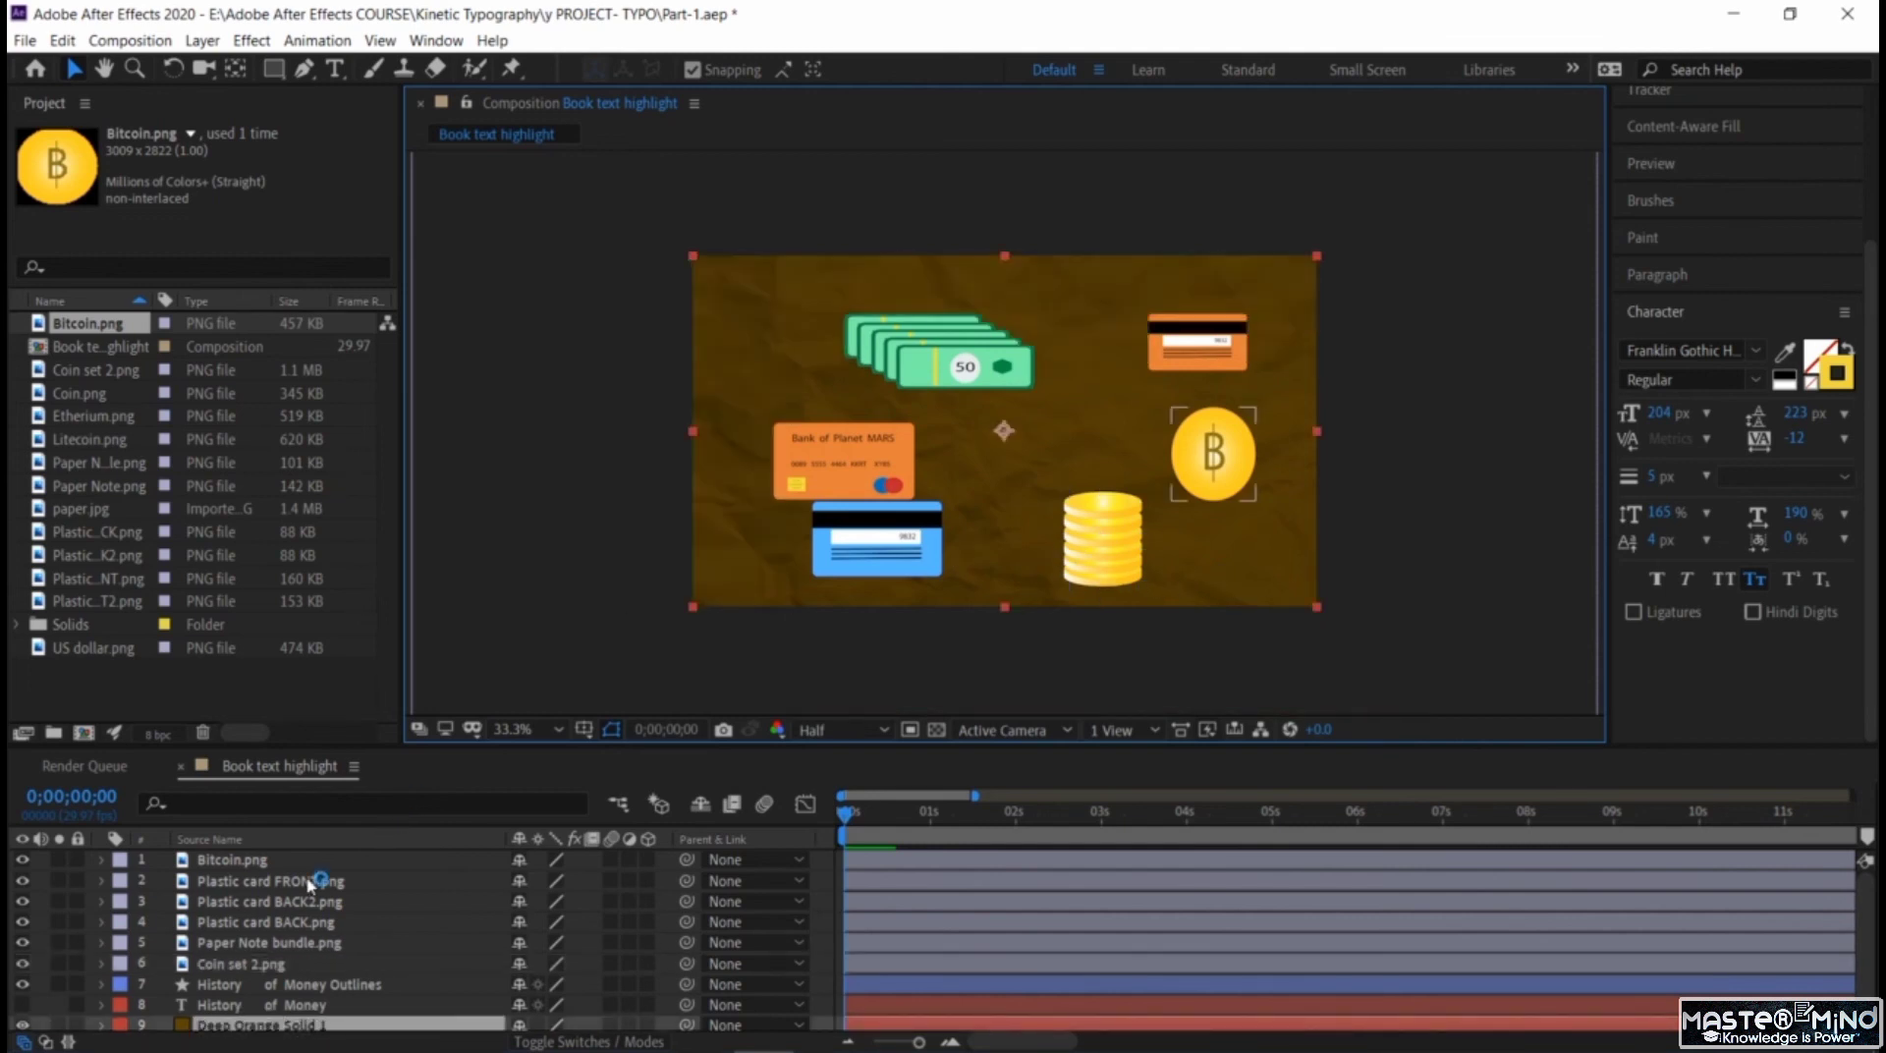
click(284, 966)
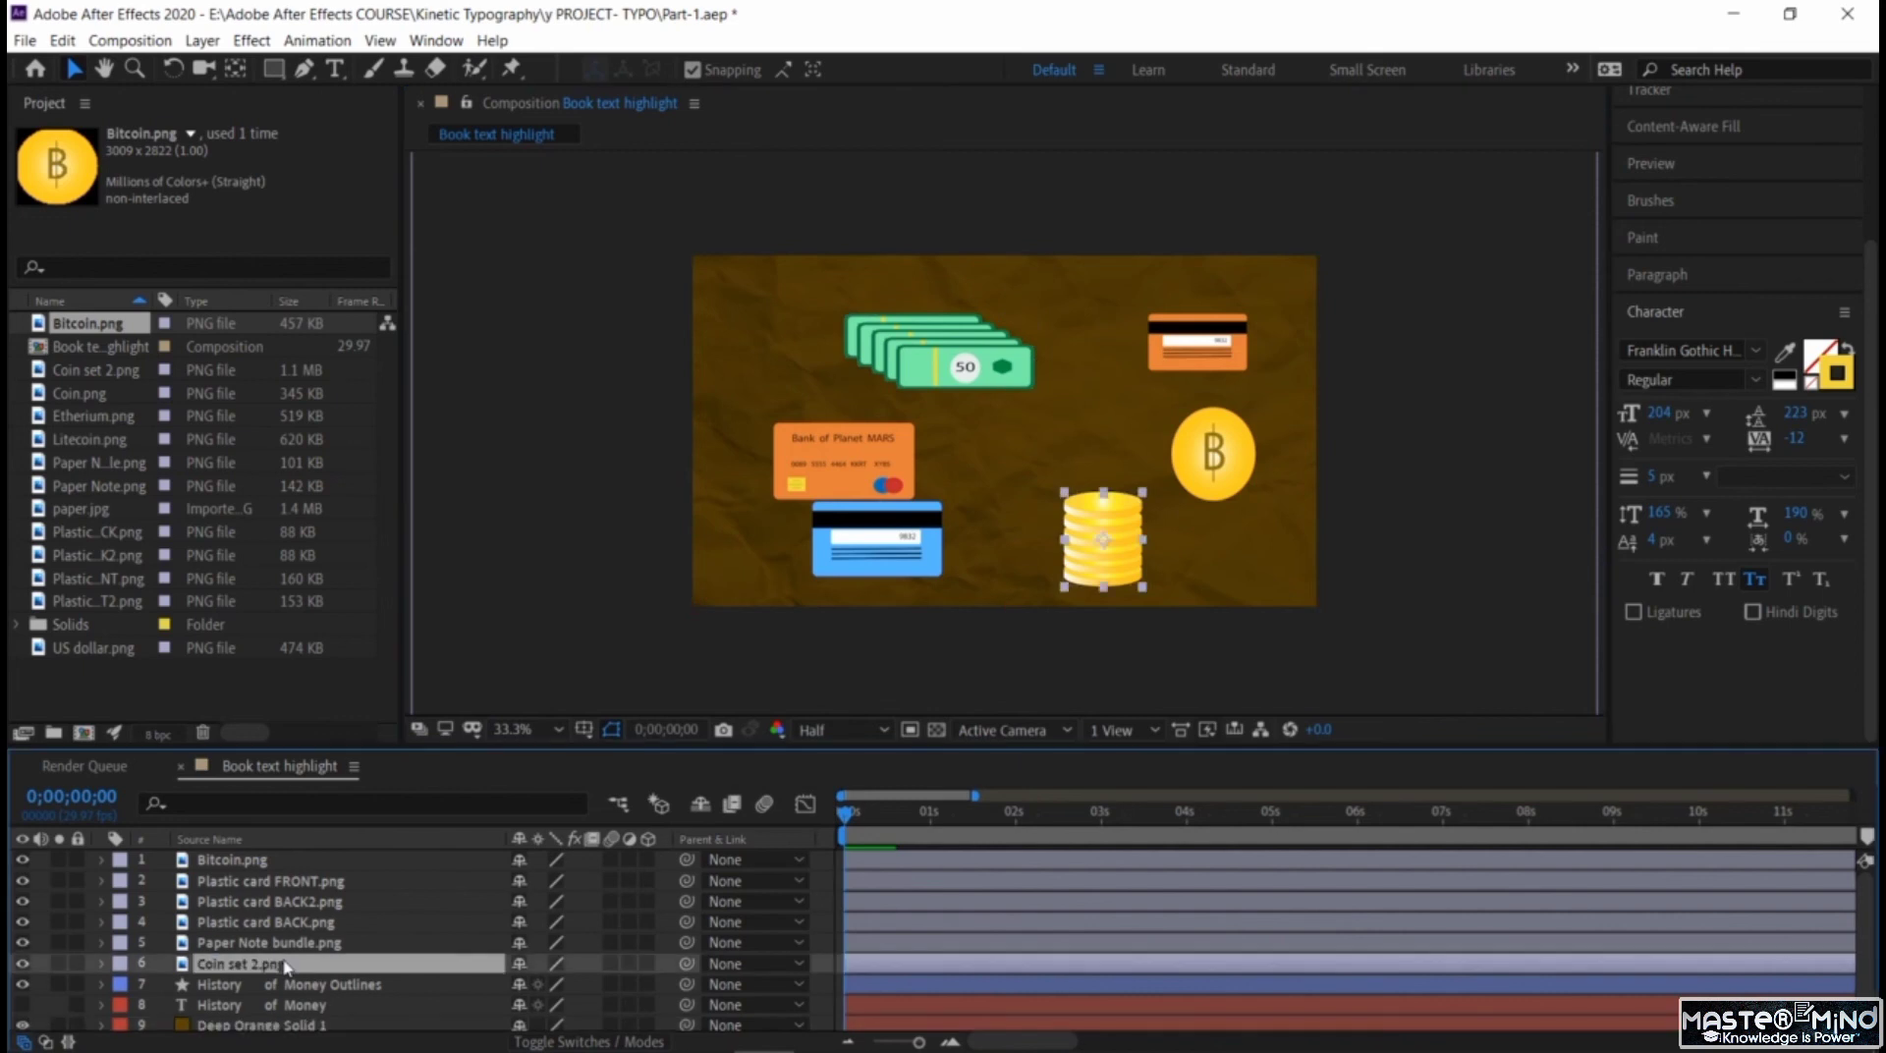
key(ctrl+d)
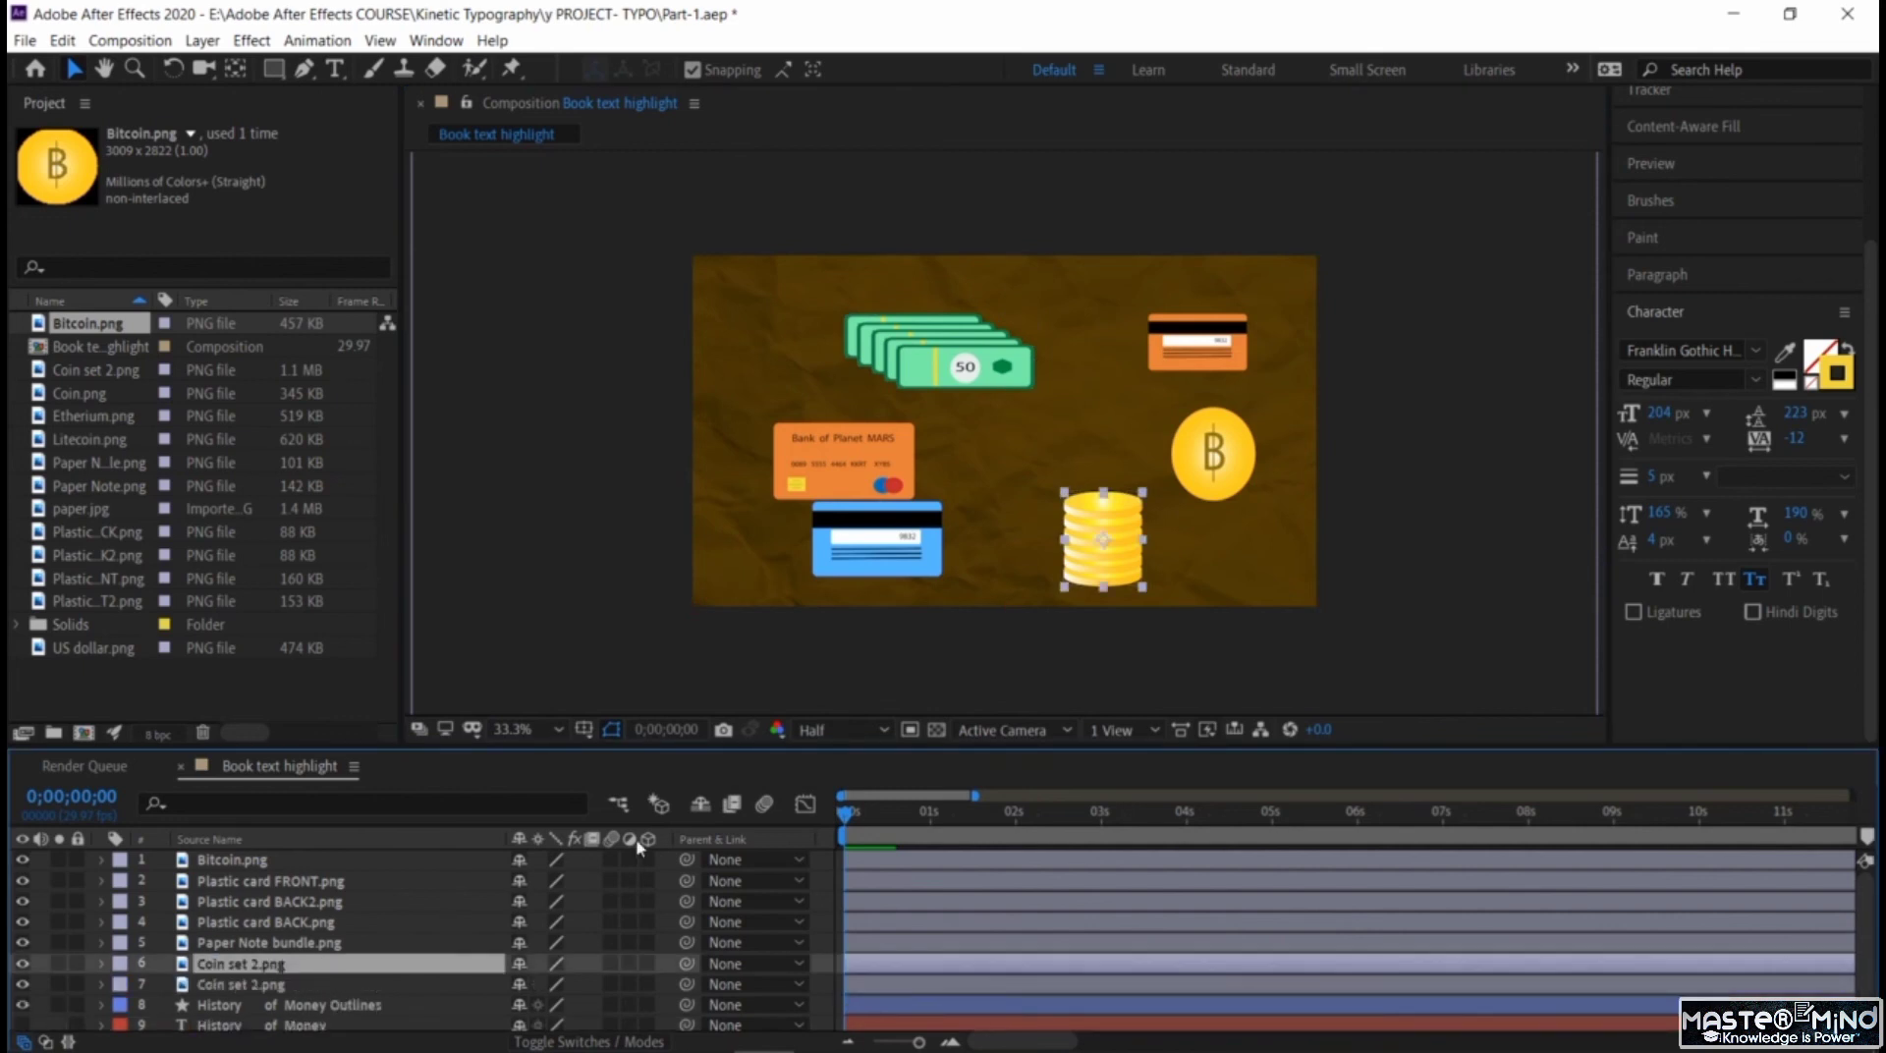
drag(1113, 564, 1184, 581)
drag(1253, 453, 1255, 431)
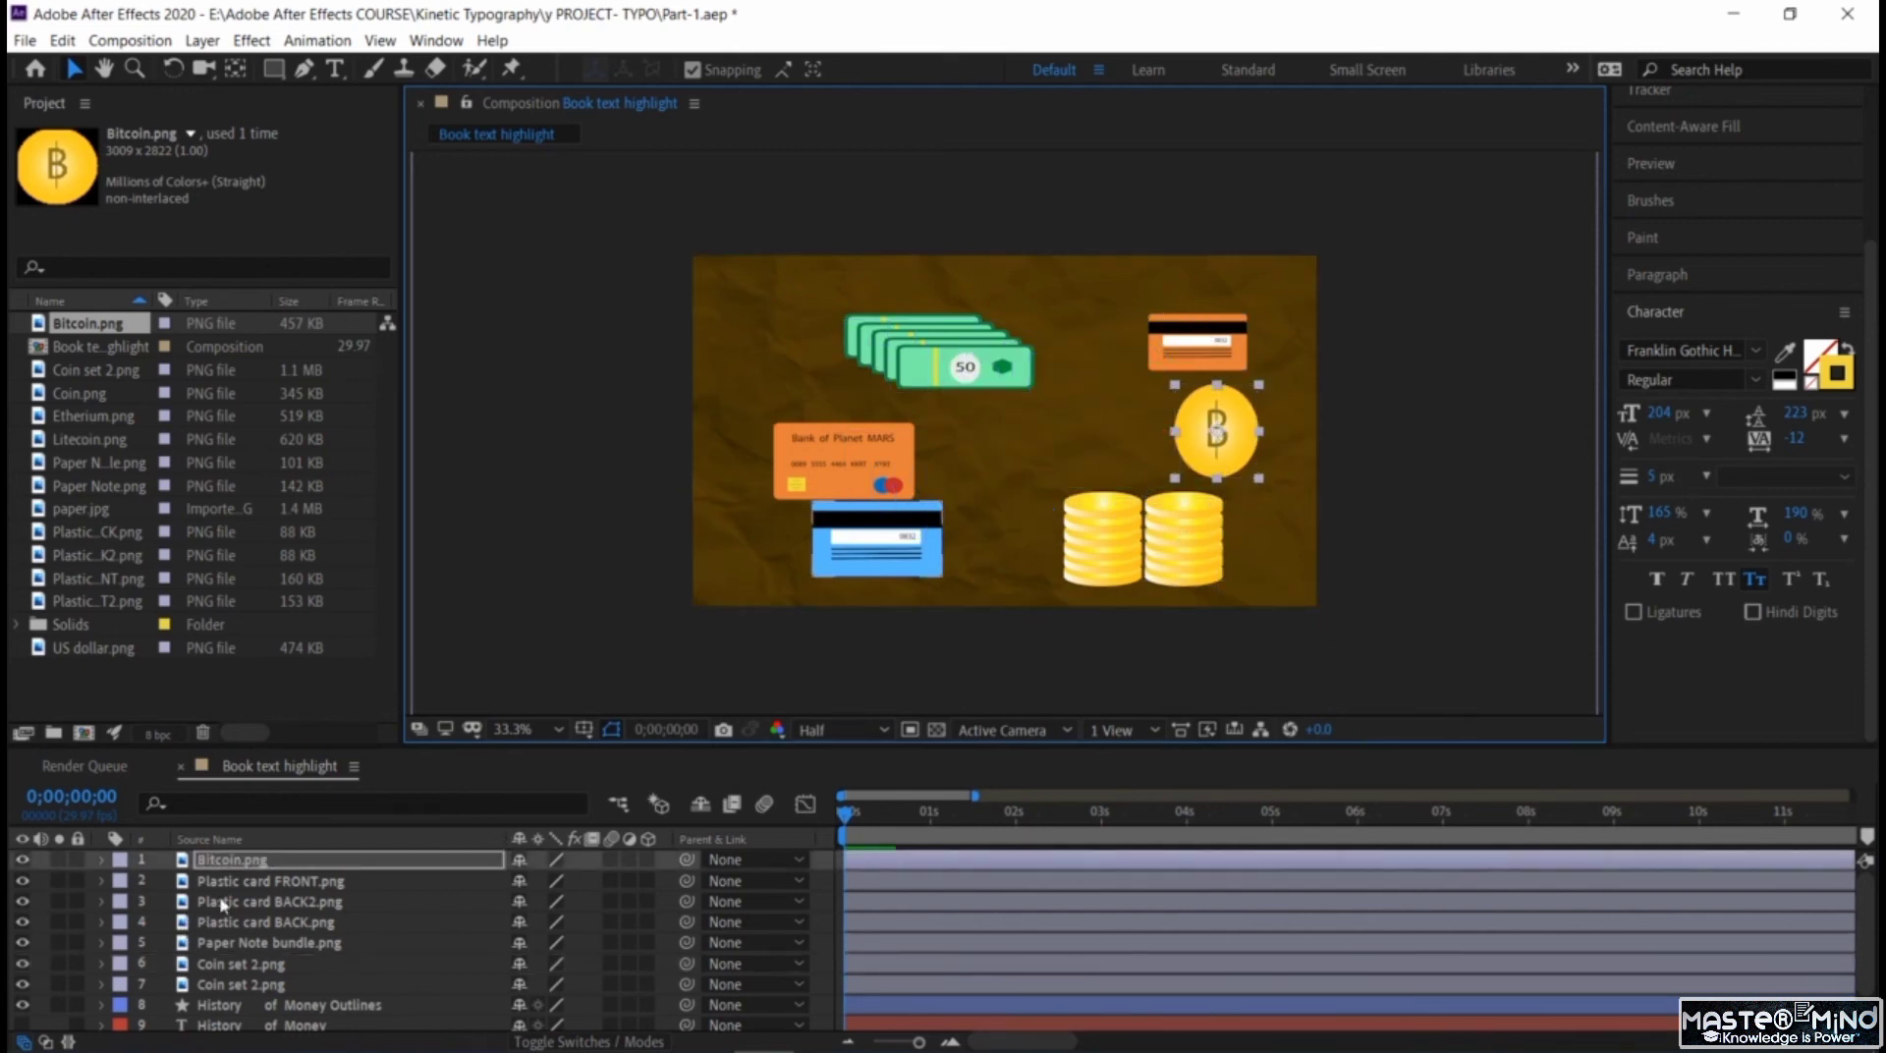
Trim the start of all seven money image layers, from Bitcoin.png through both Coin set 2.png layers, to 0;00;03;00.
click(292, 880)
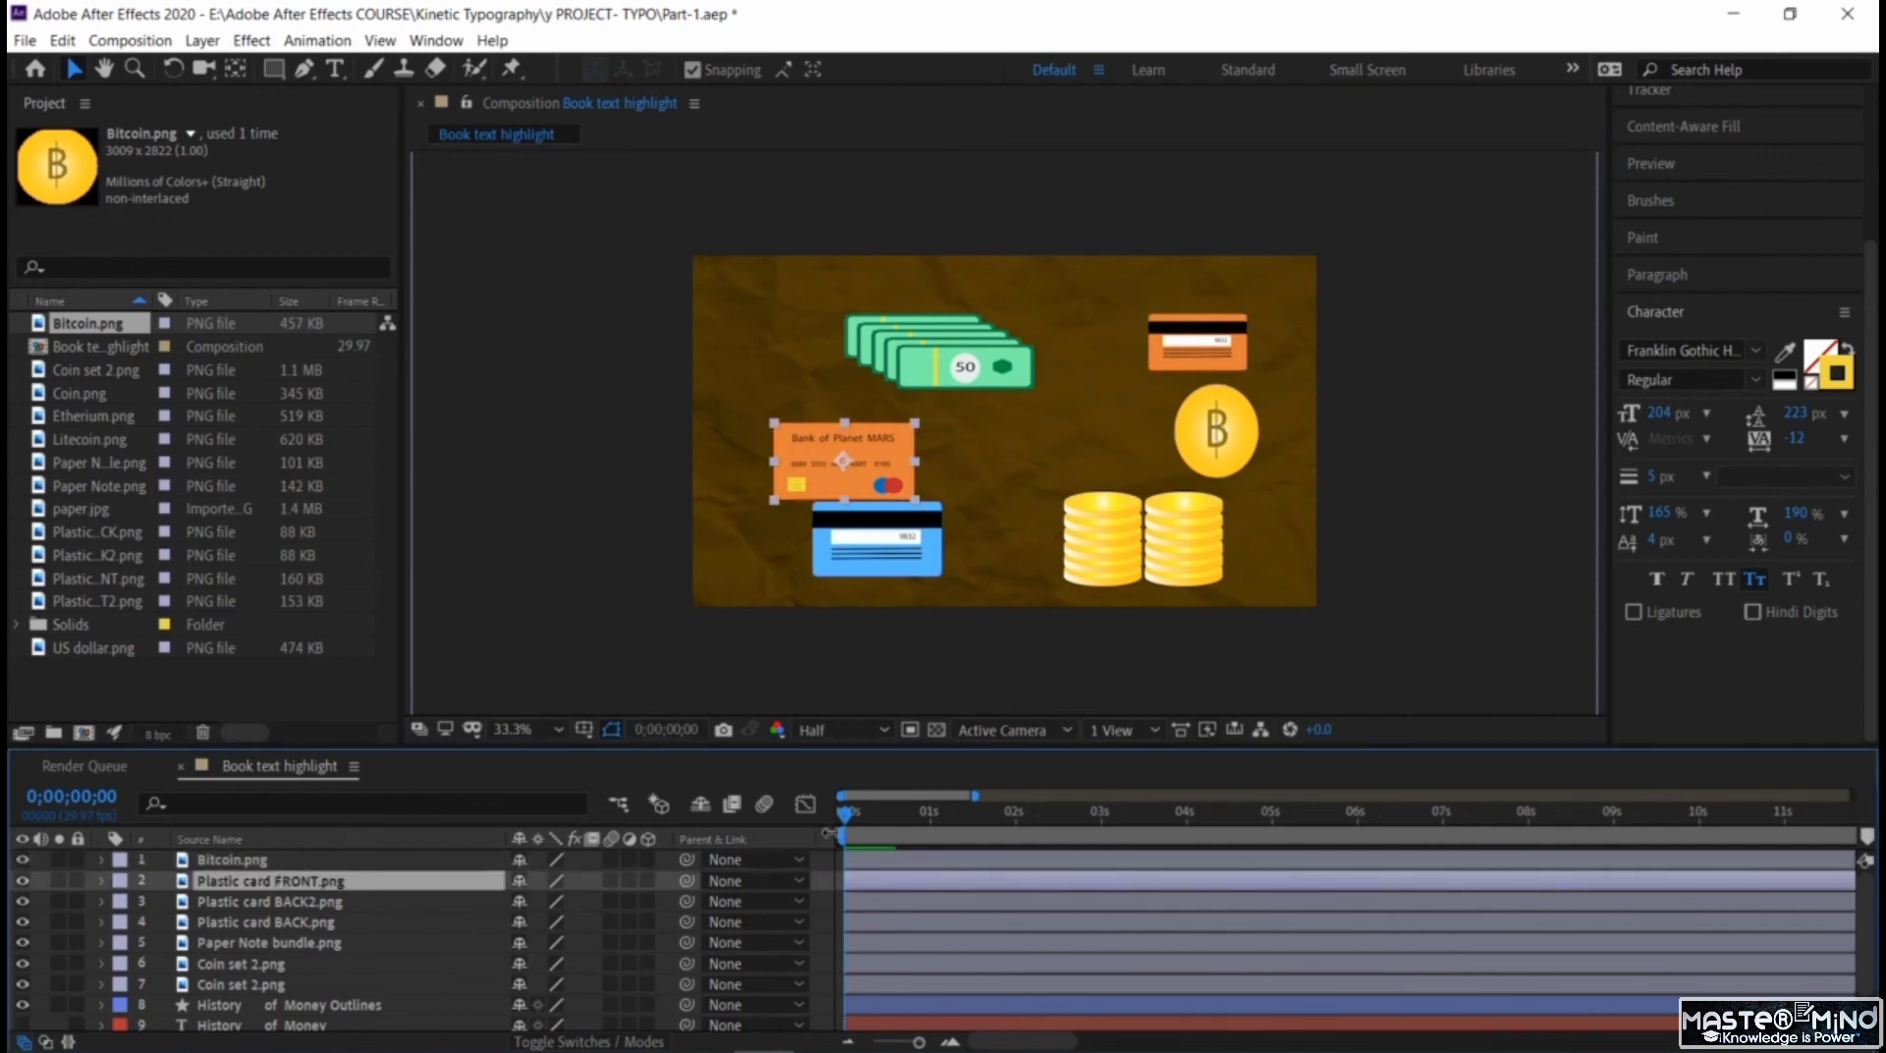
drag(872, 818, 1100, 859)
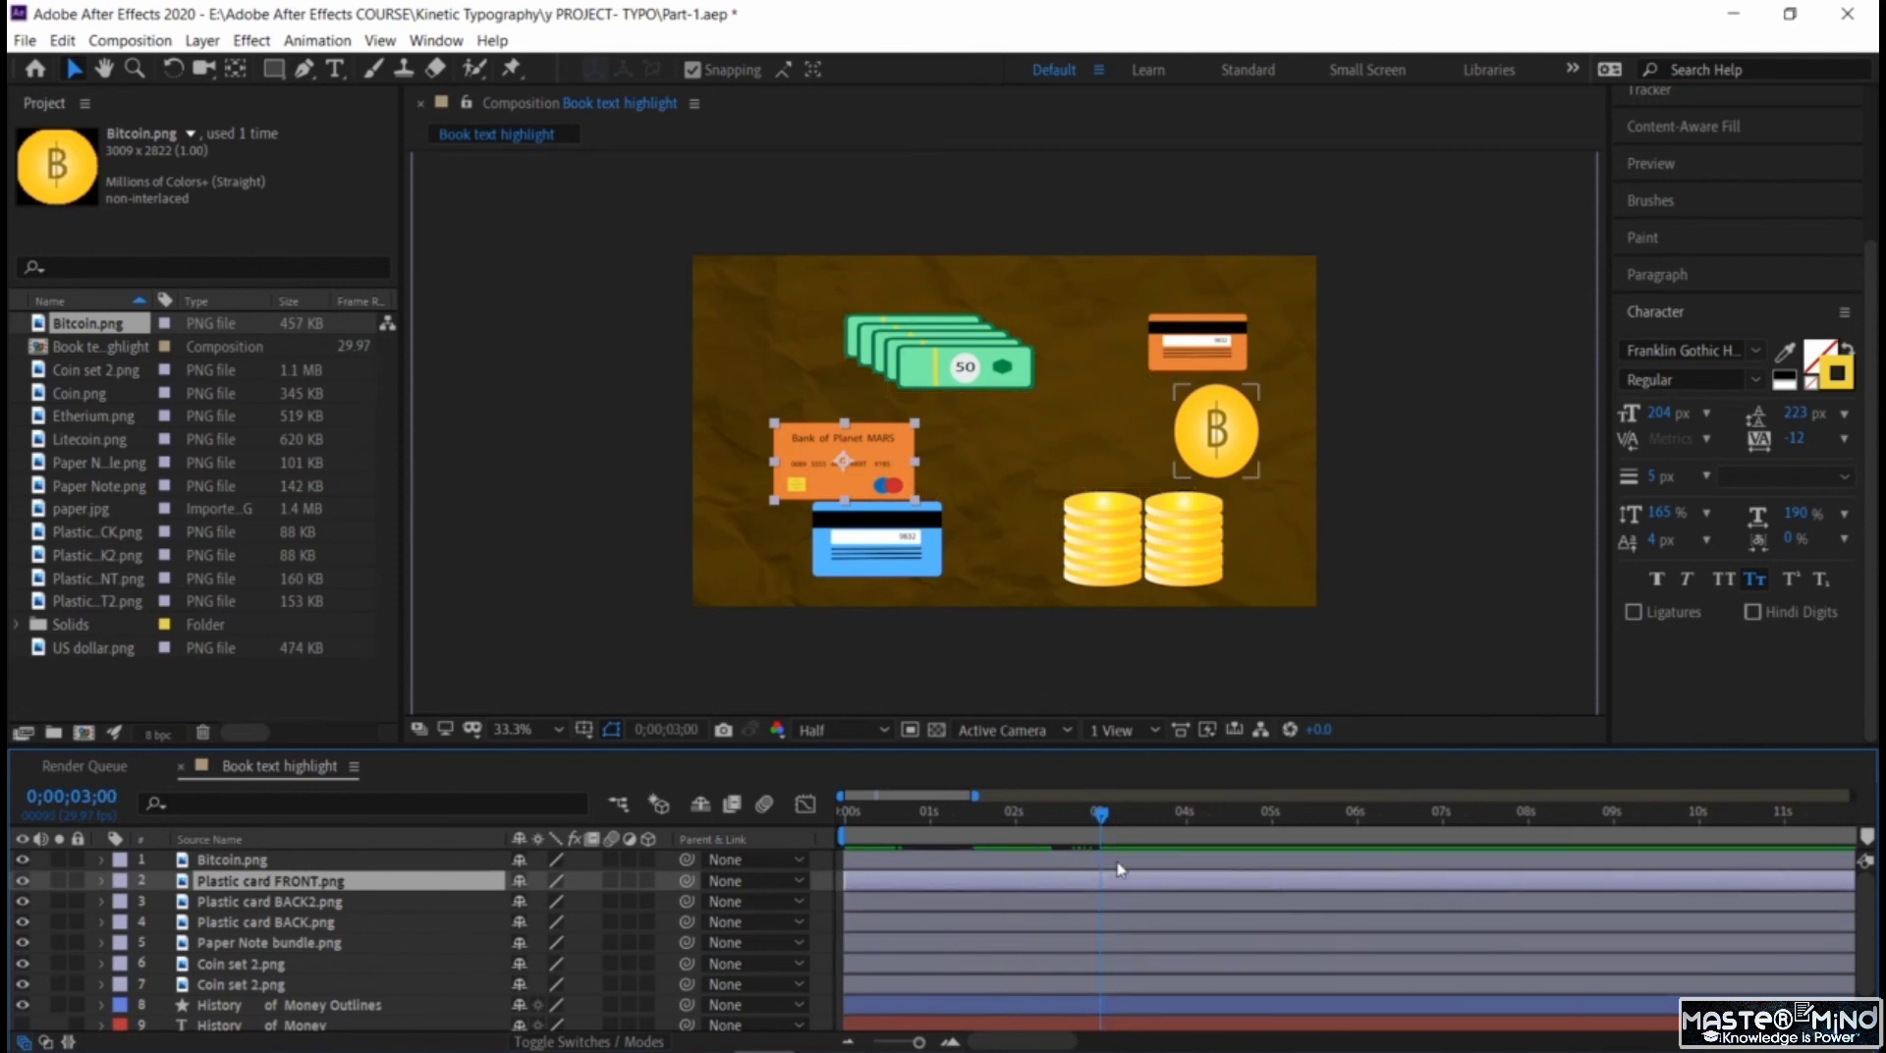
click(1118, 862)
shift+click(1122, 881)
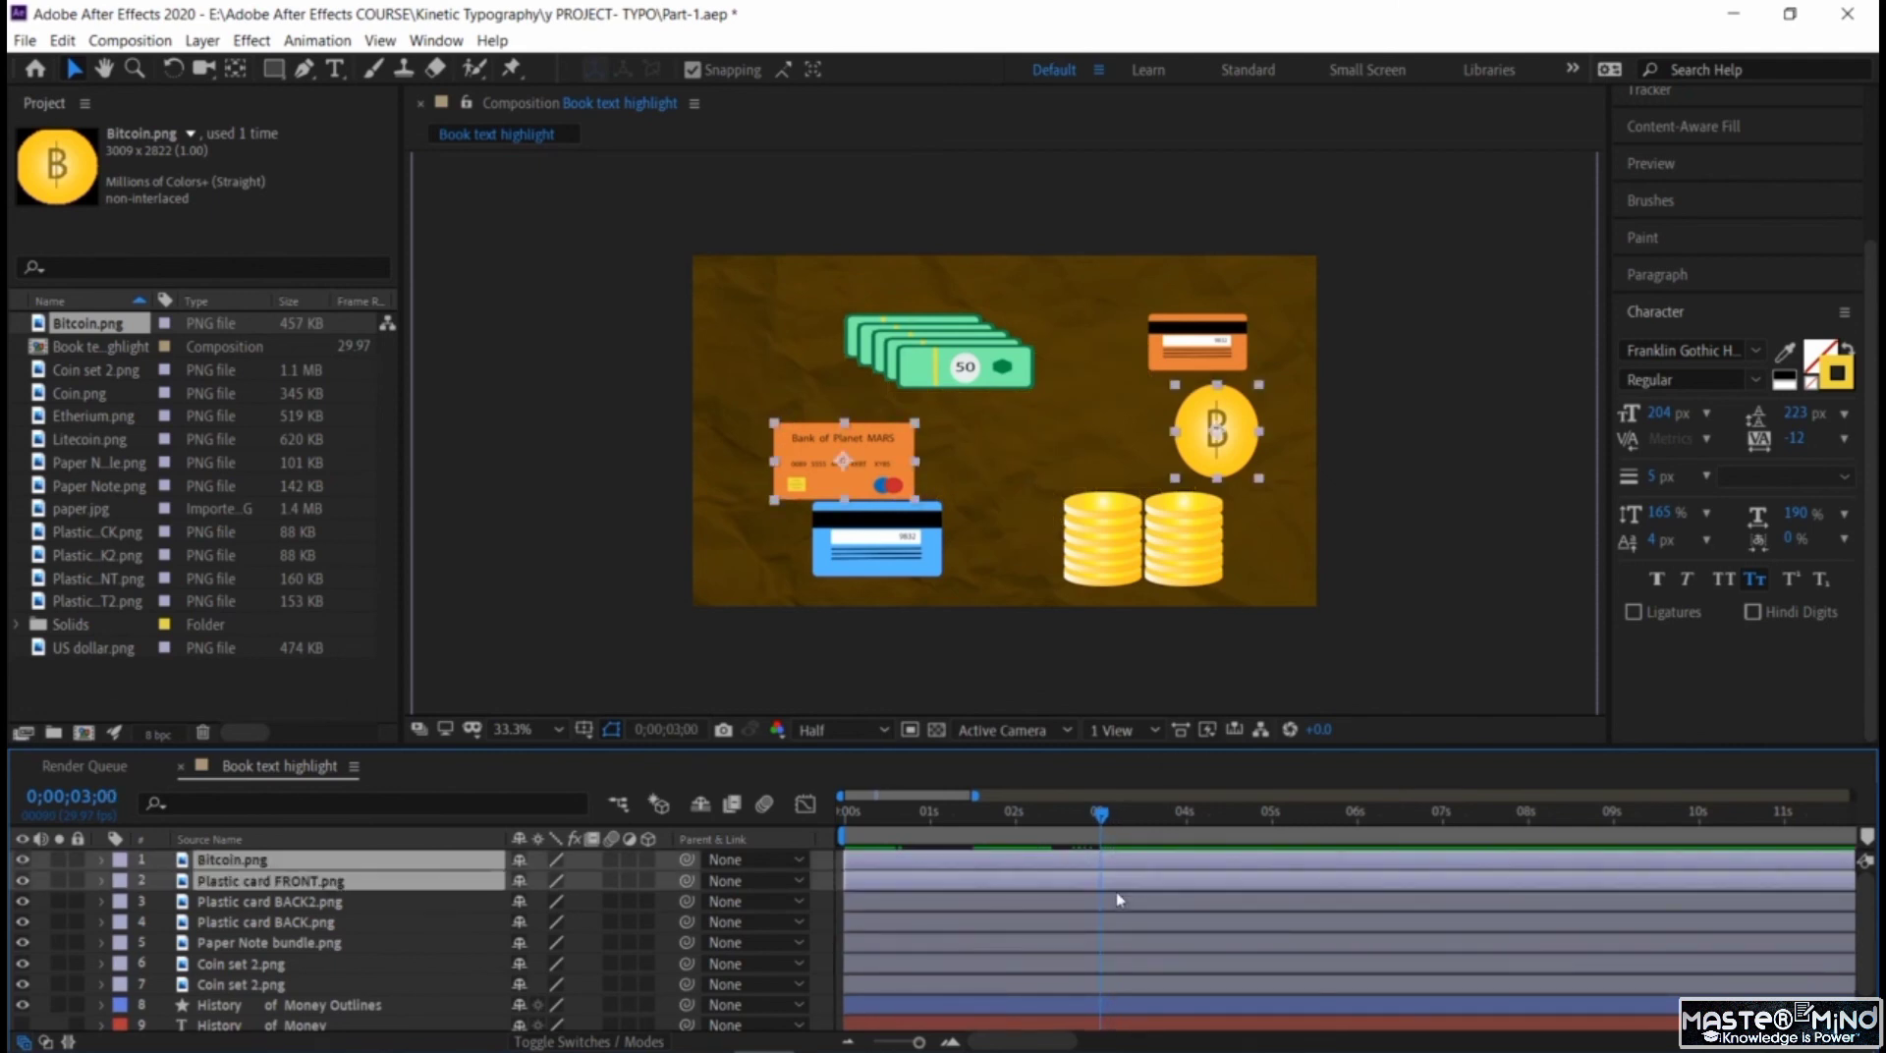
shift+click(1125, 902)
shift+click(1128, 922)
shift+click(1129, 943)
shift+click(1131, 964)
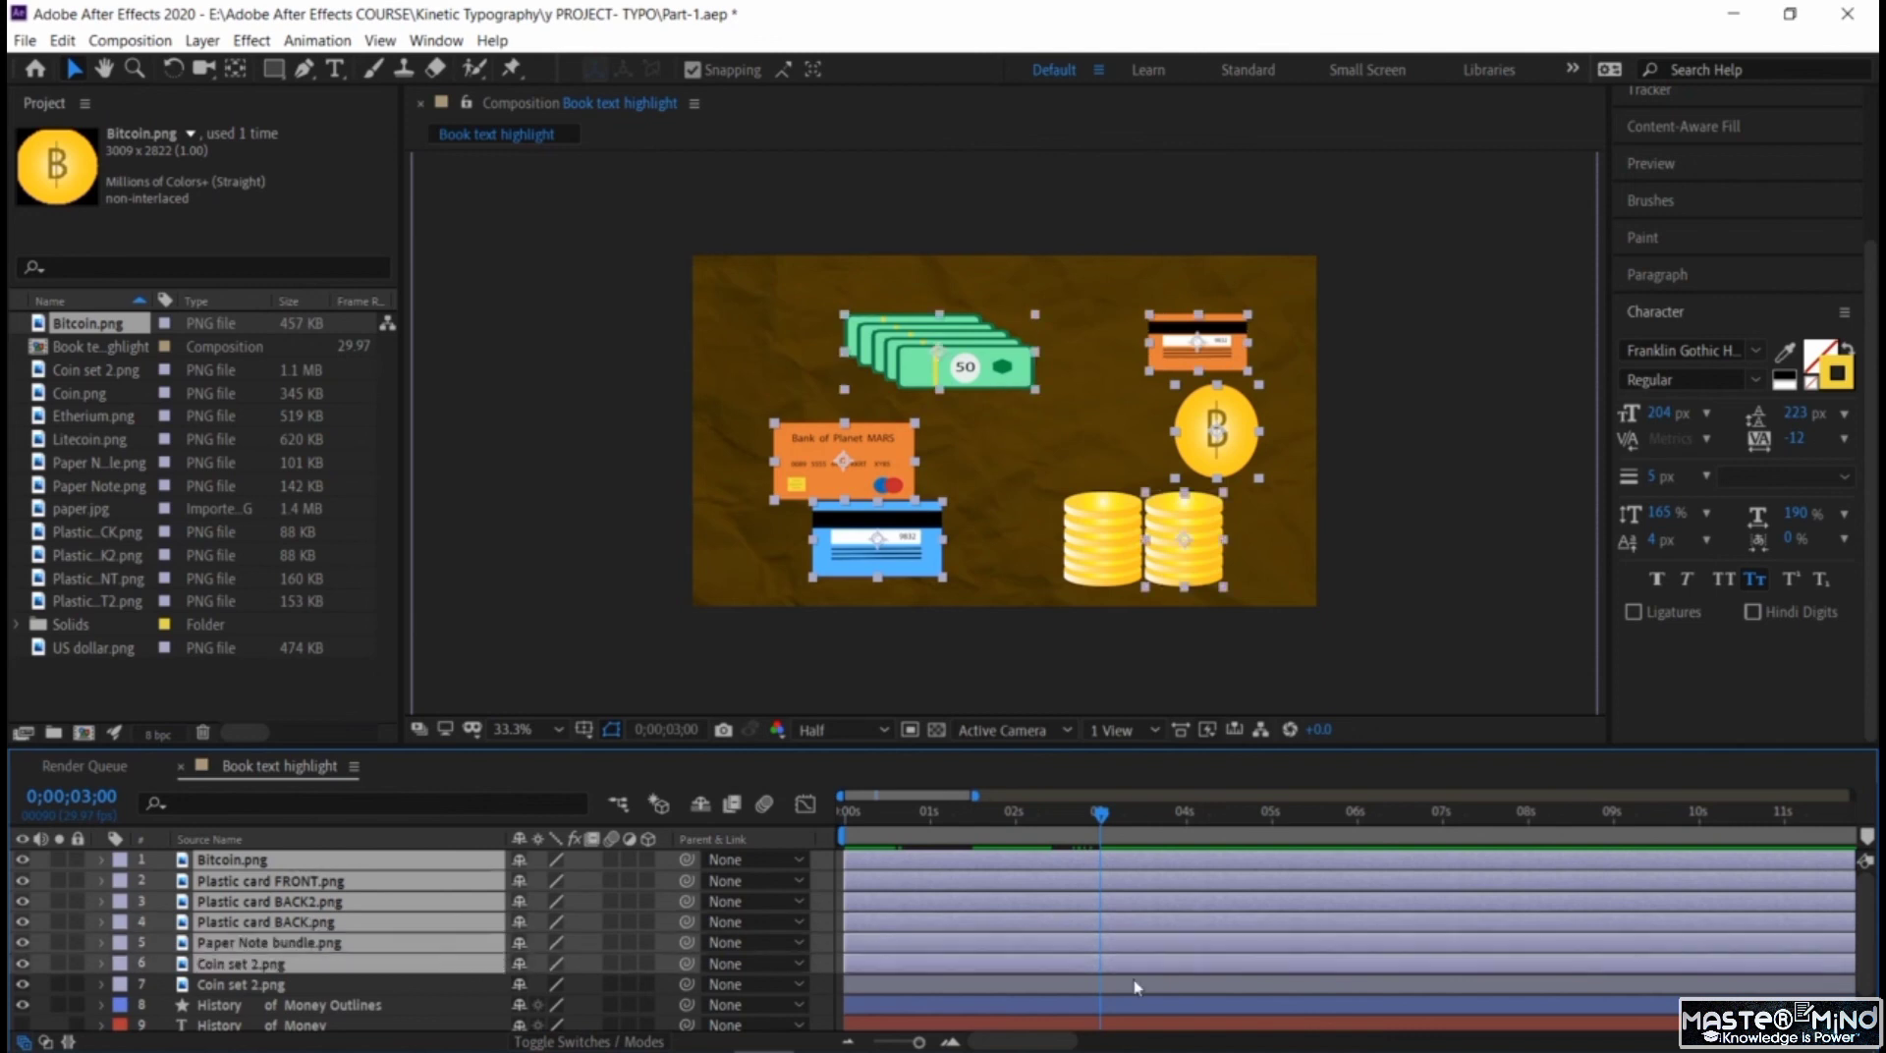
shift+click(1135, 984)
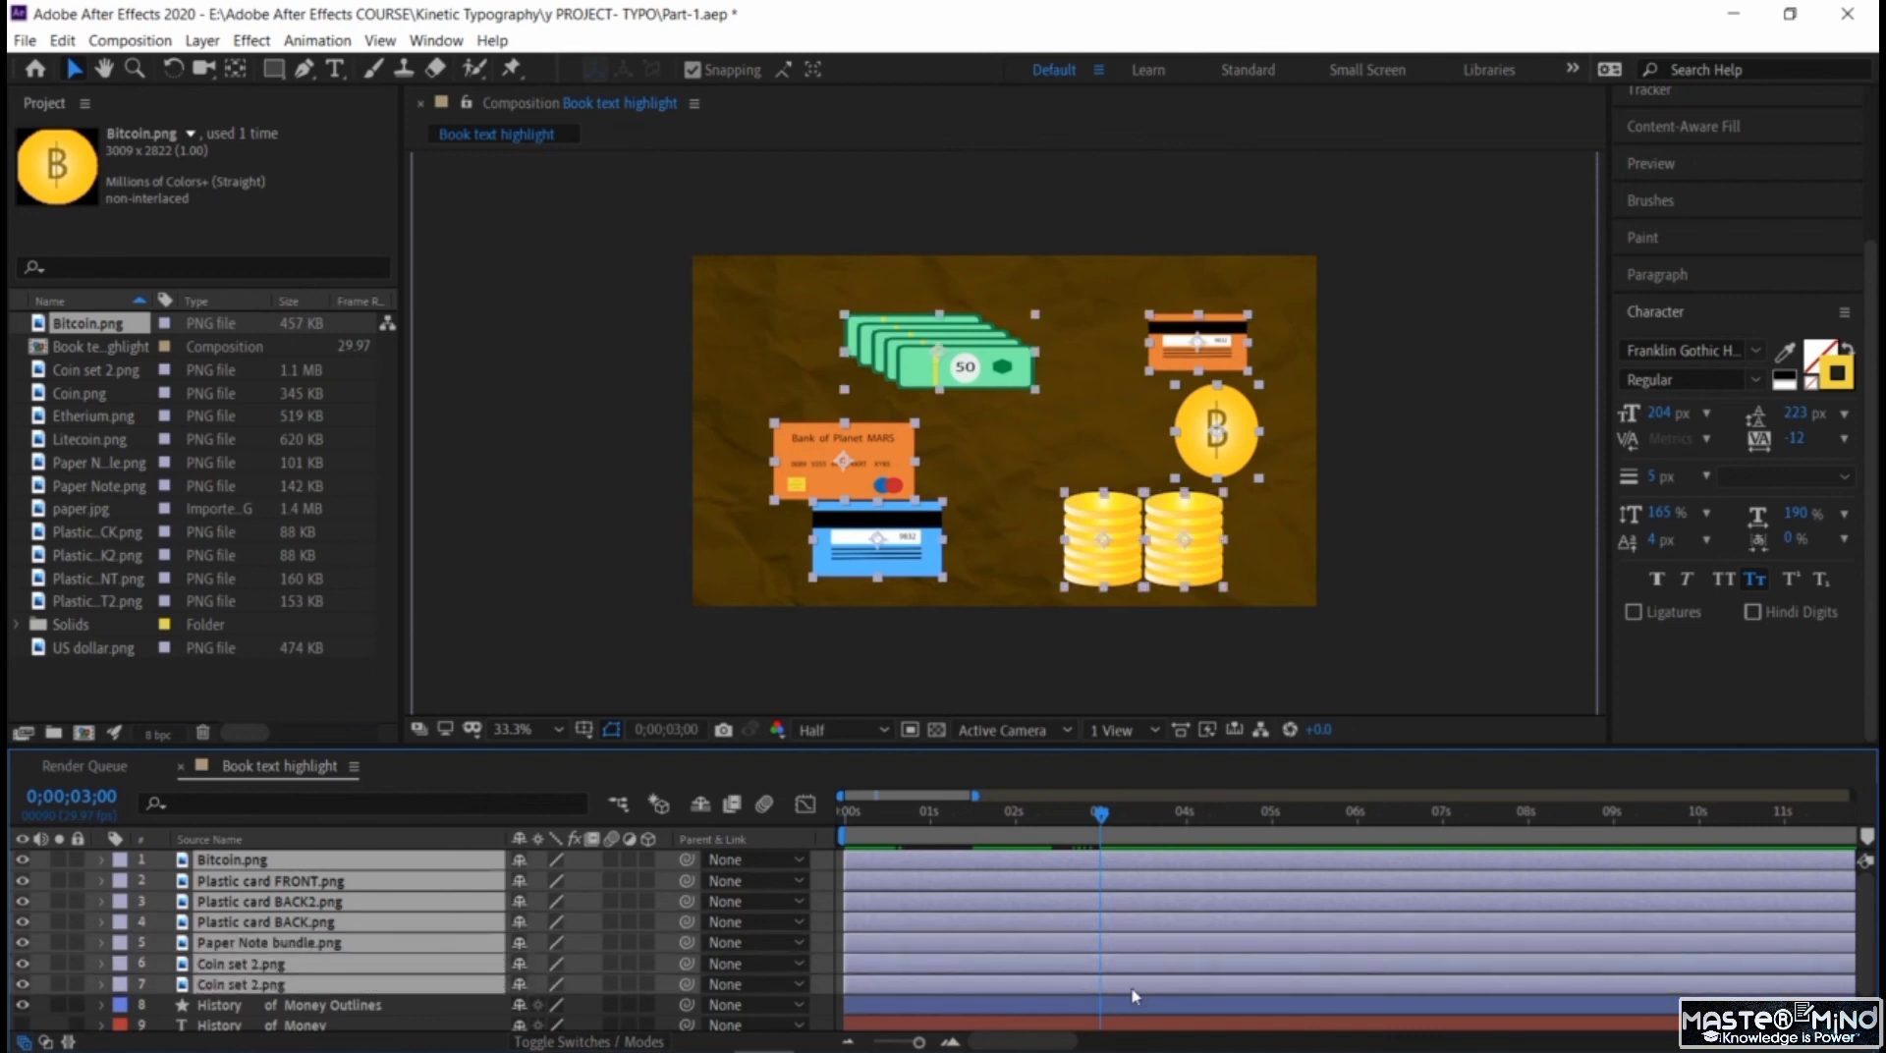
key(alt+bracketleft)
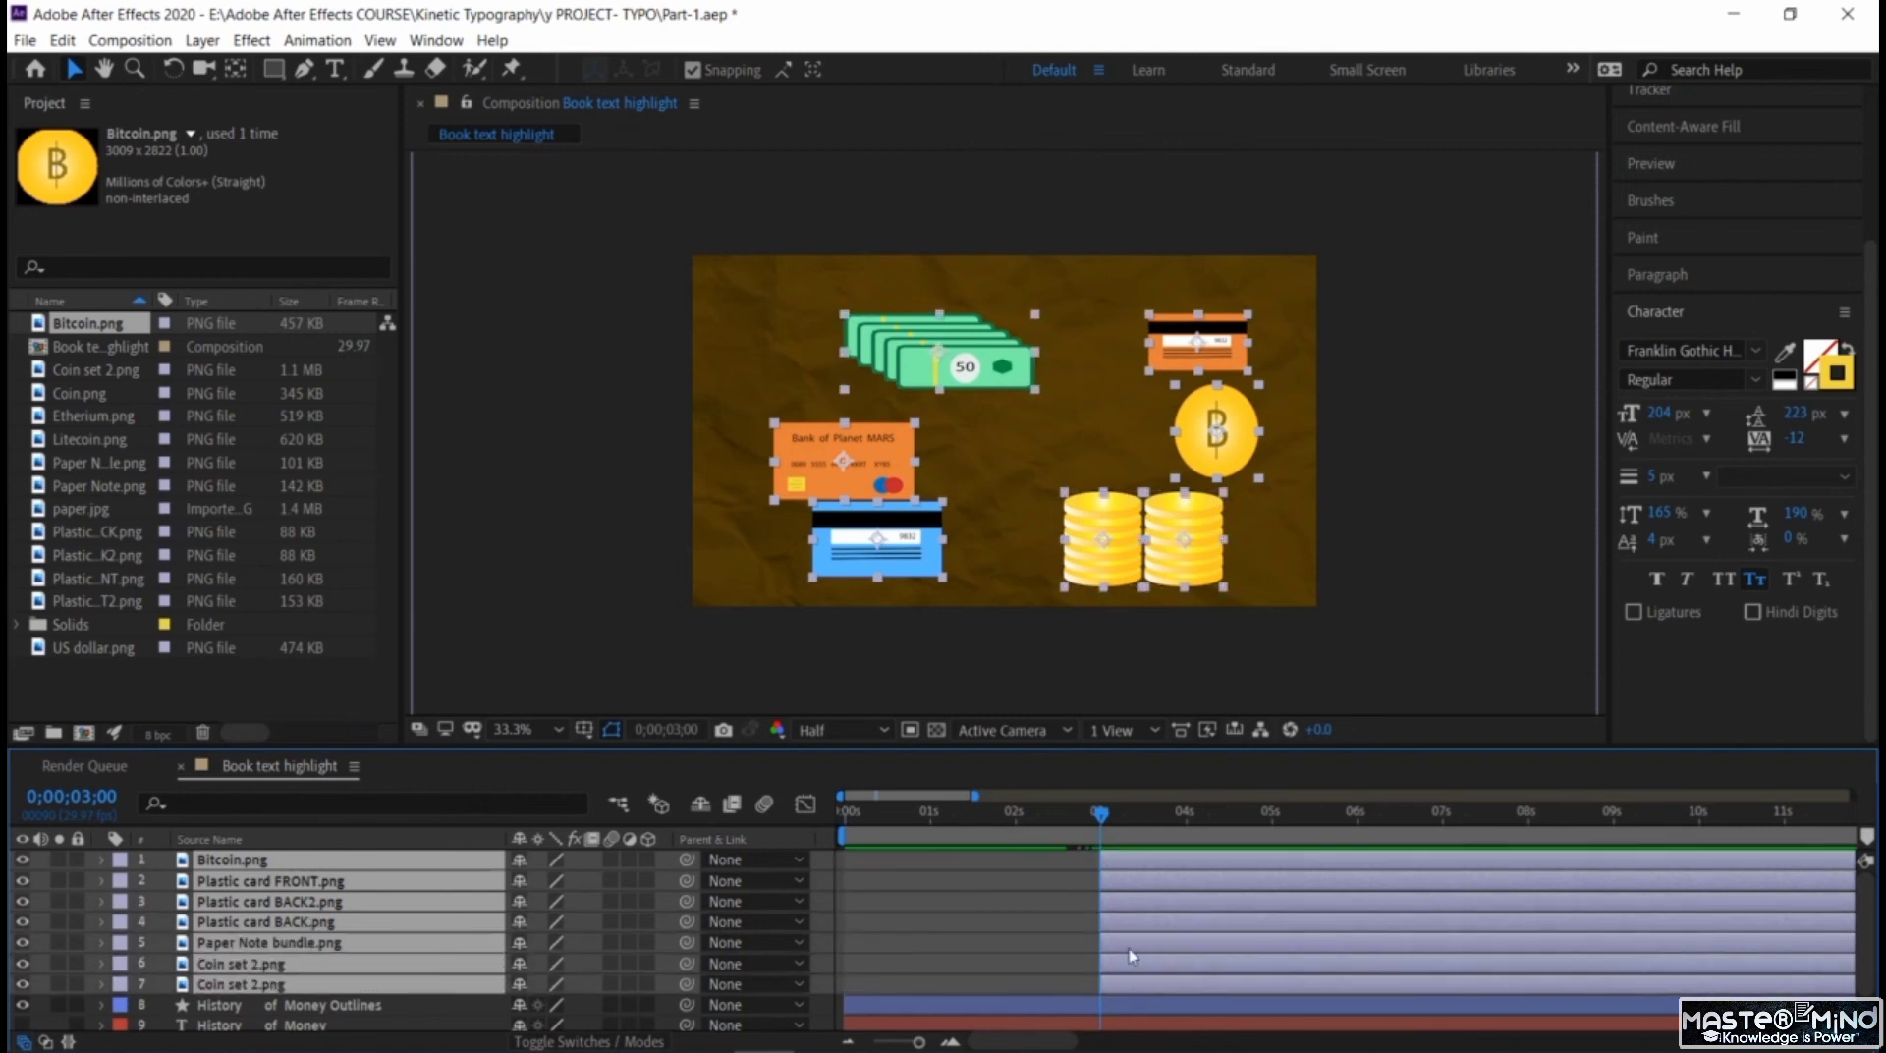
Add an opacity keyframe of 0% at 0;00;02;29 to all seven selected money image layers.
mouse_move(1102, 815)
mouse_down()
mouse_move(1063, 817)
mouse_move(1098, 851)
mouse_up()
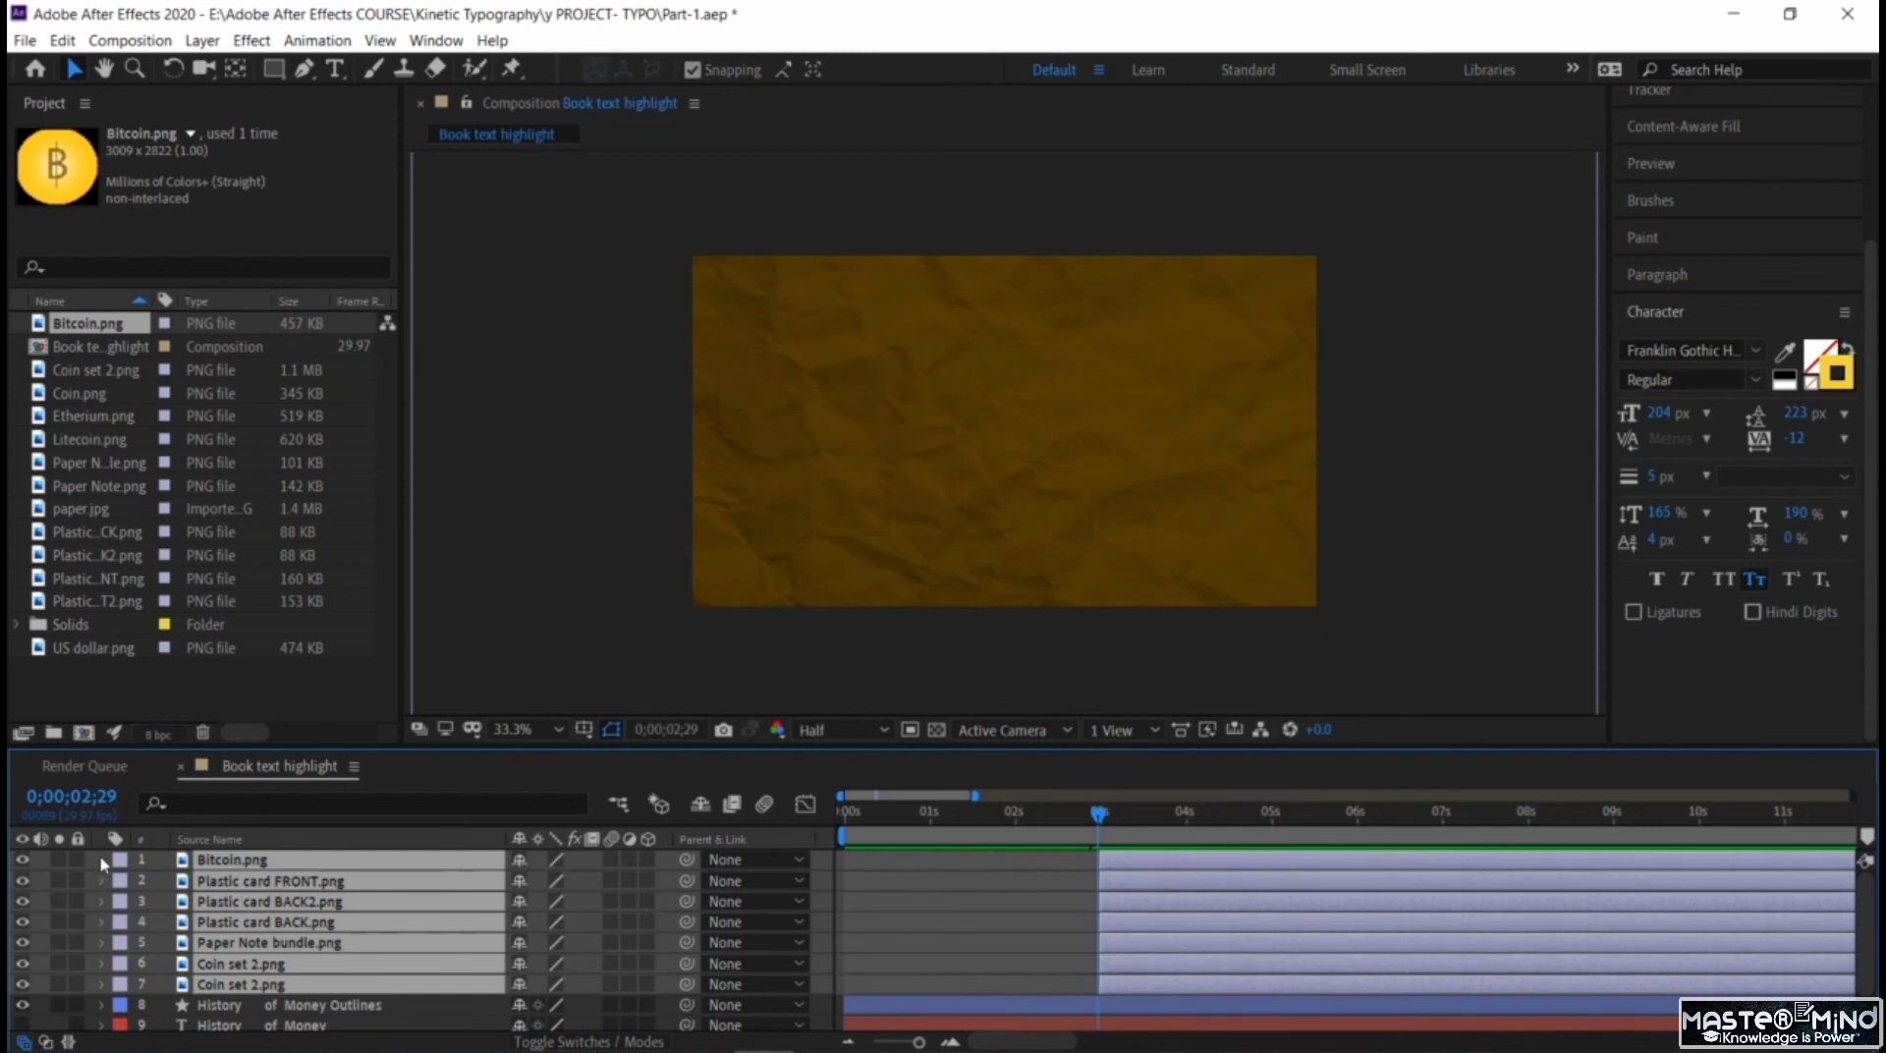
scroll(280, 958, down, 2)
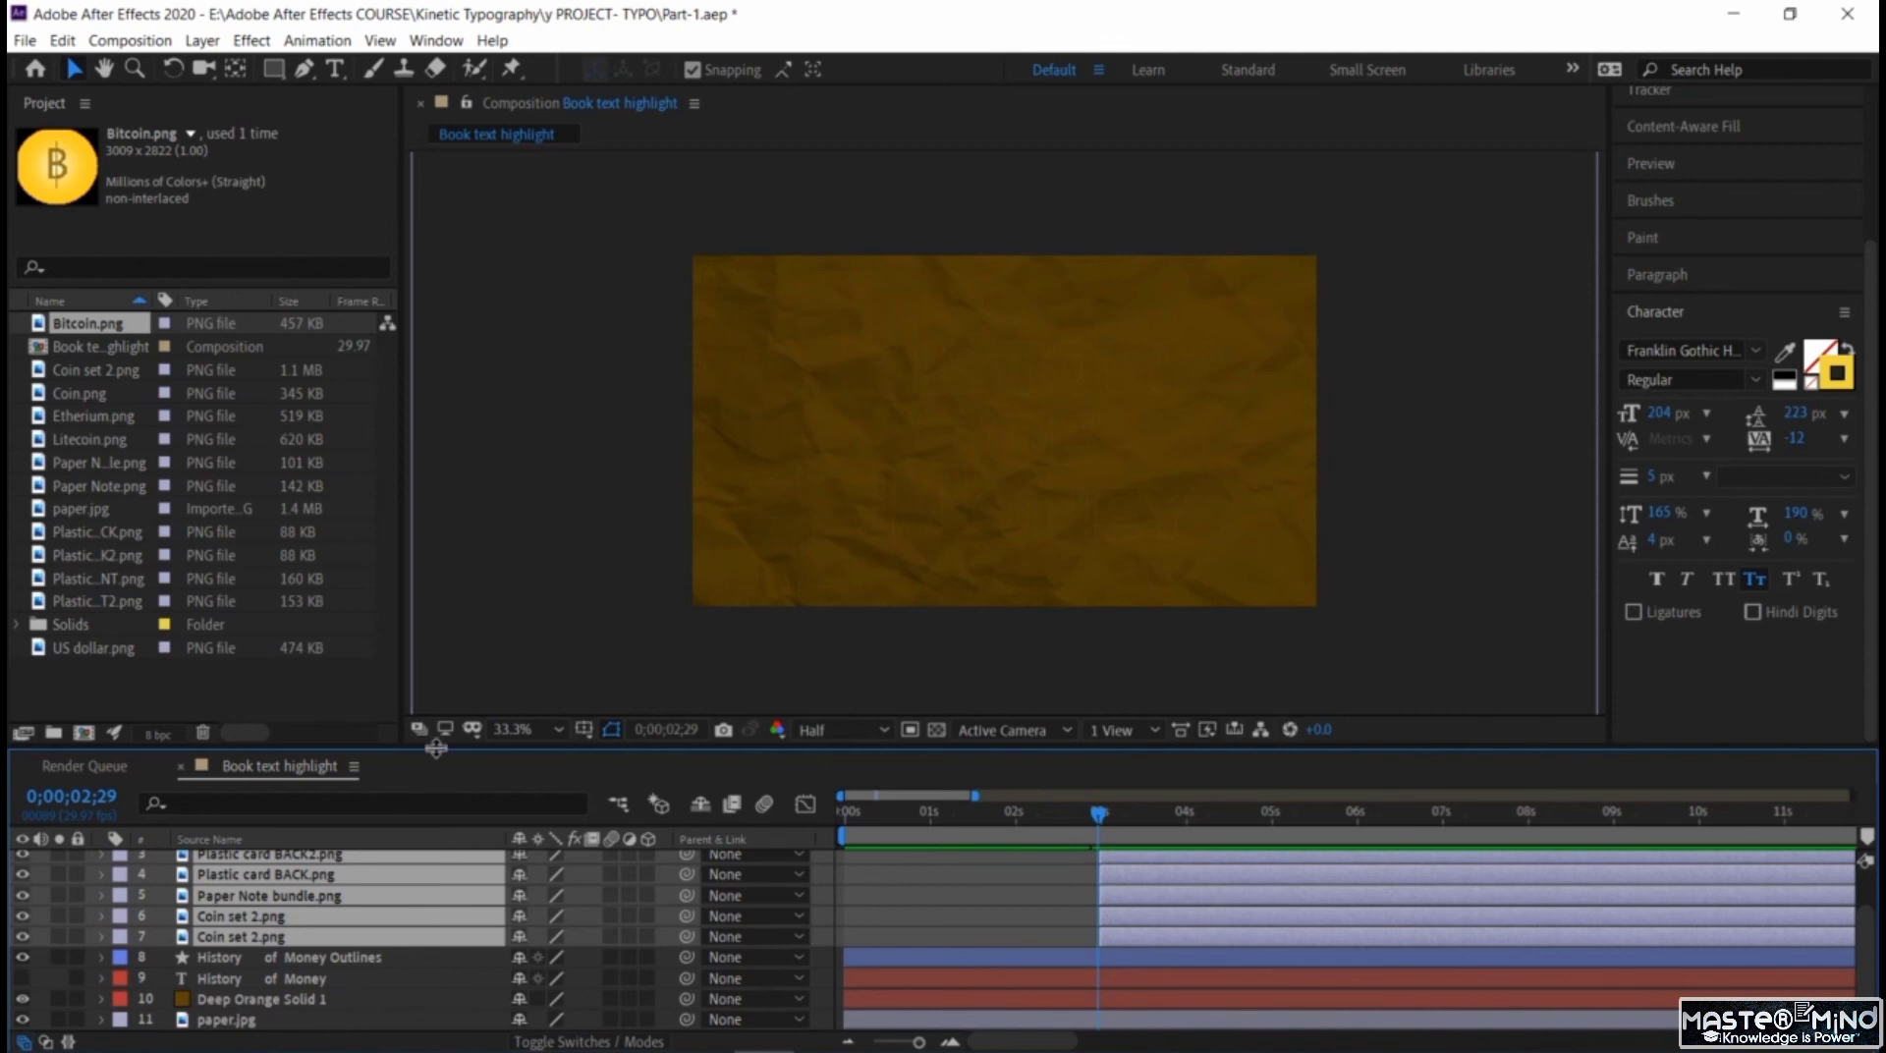
drag(436, 749, 433, 727)
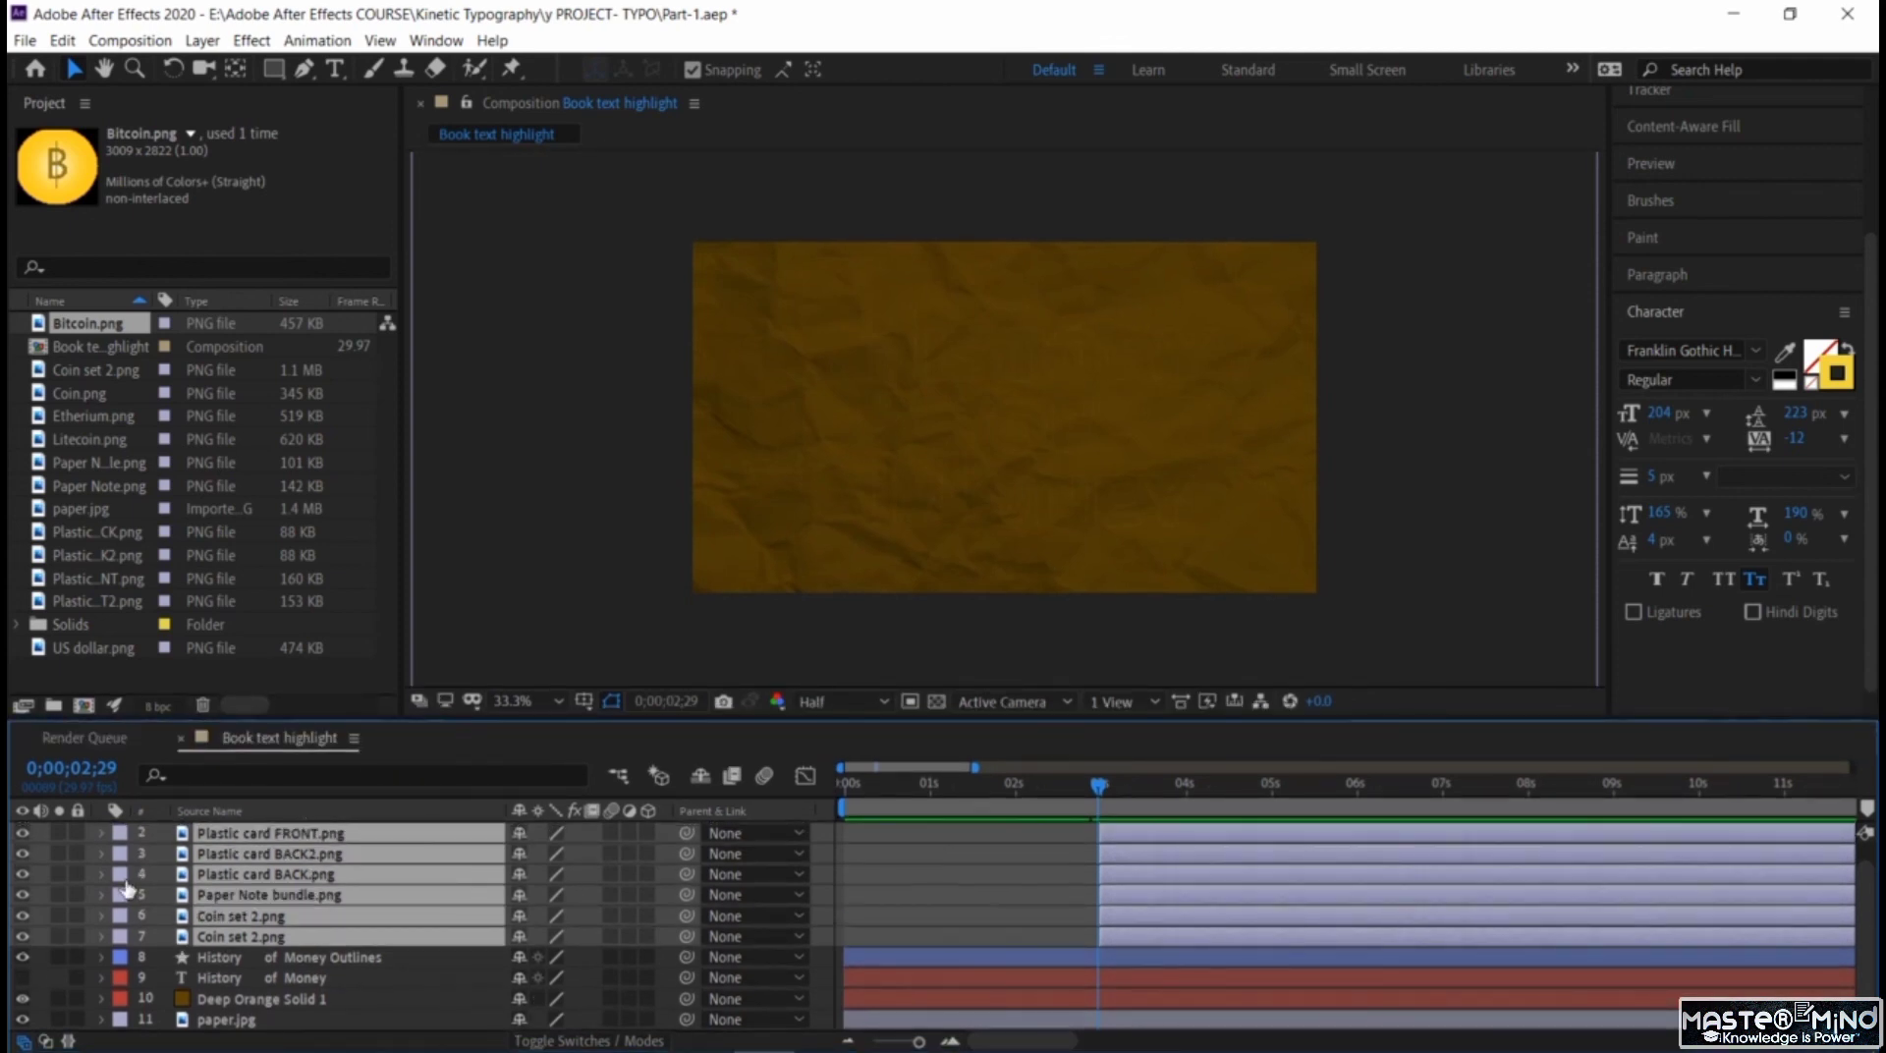
scroll(126, 889, up, 1)
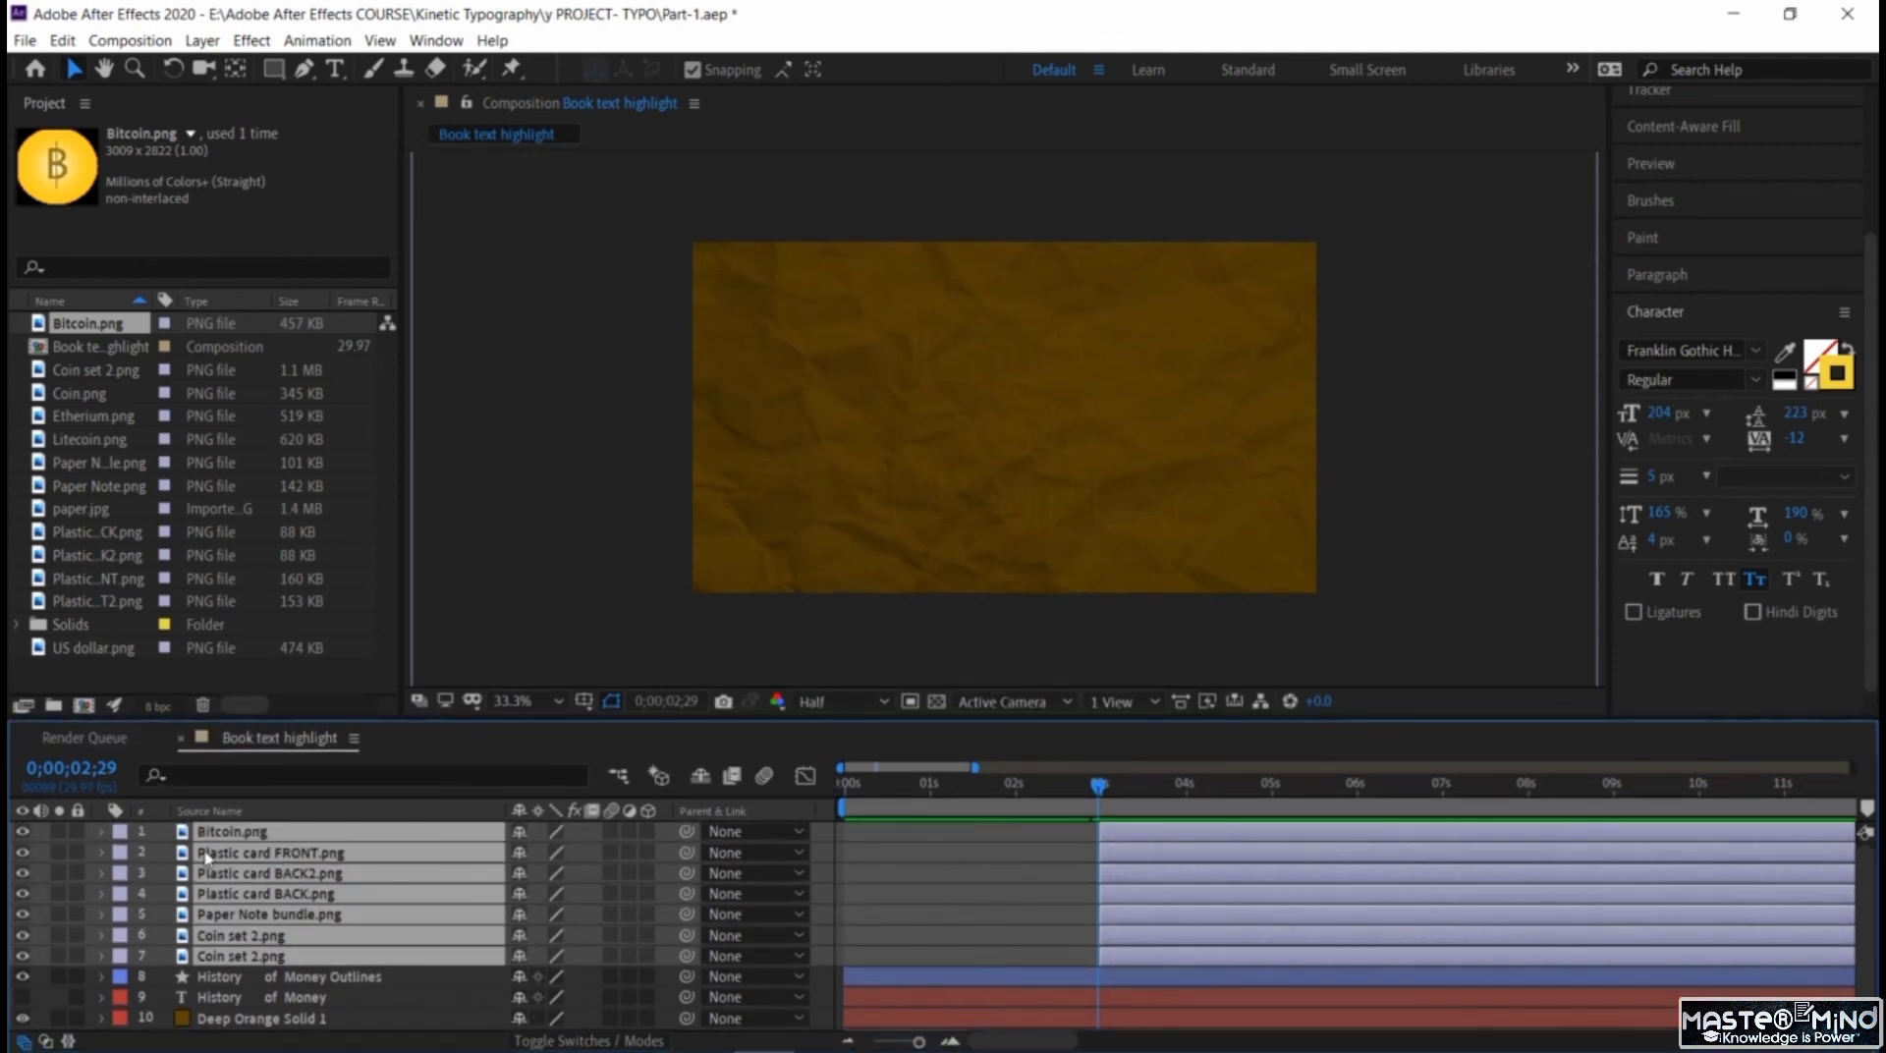
click(101, 831)
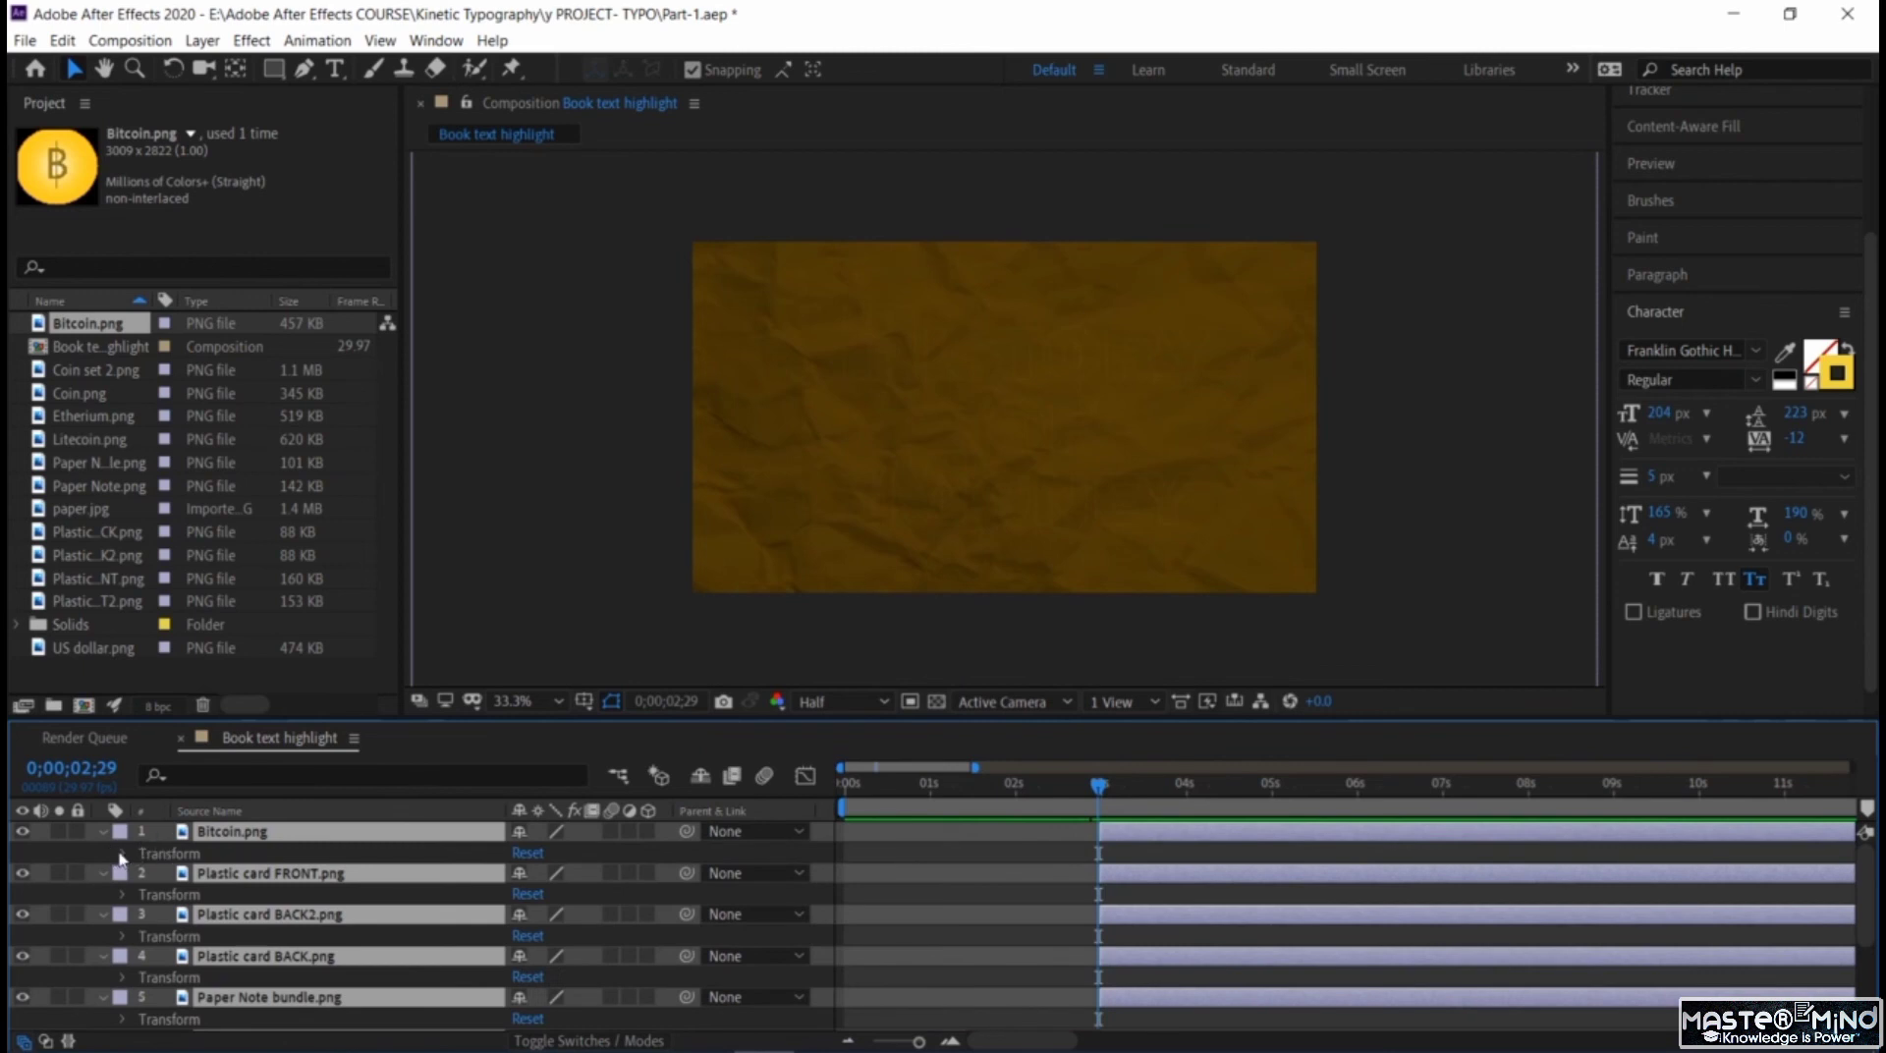
click(122, 854)
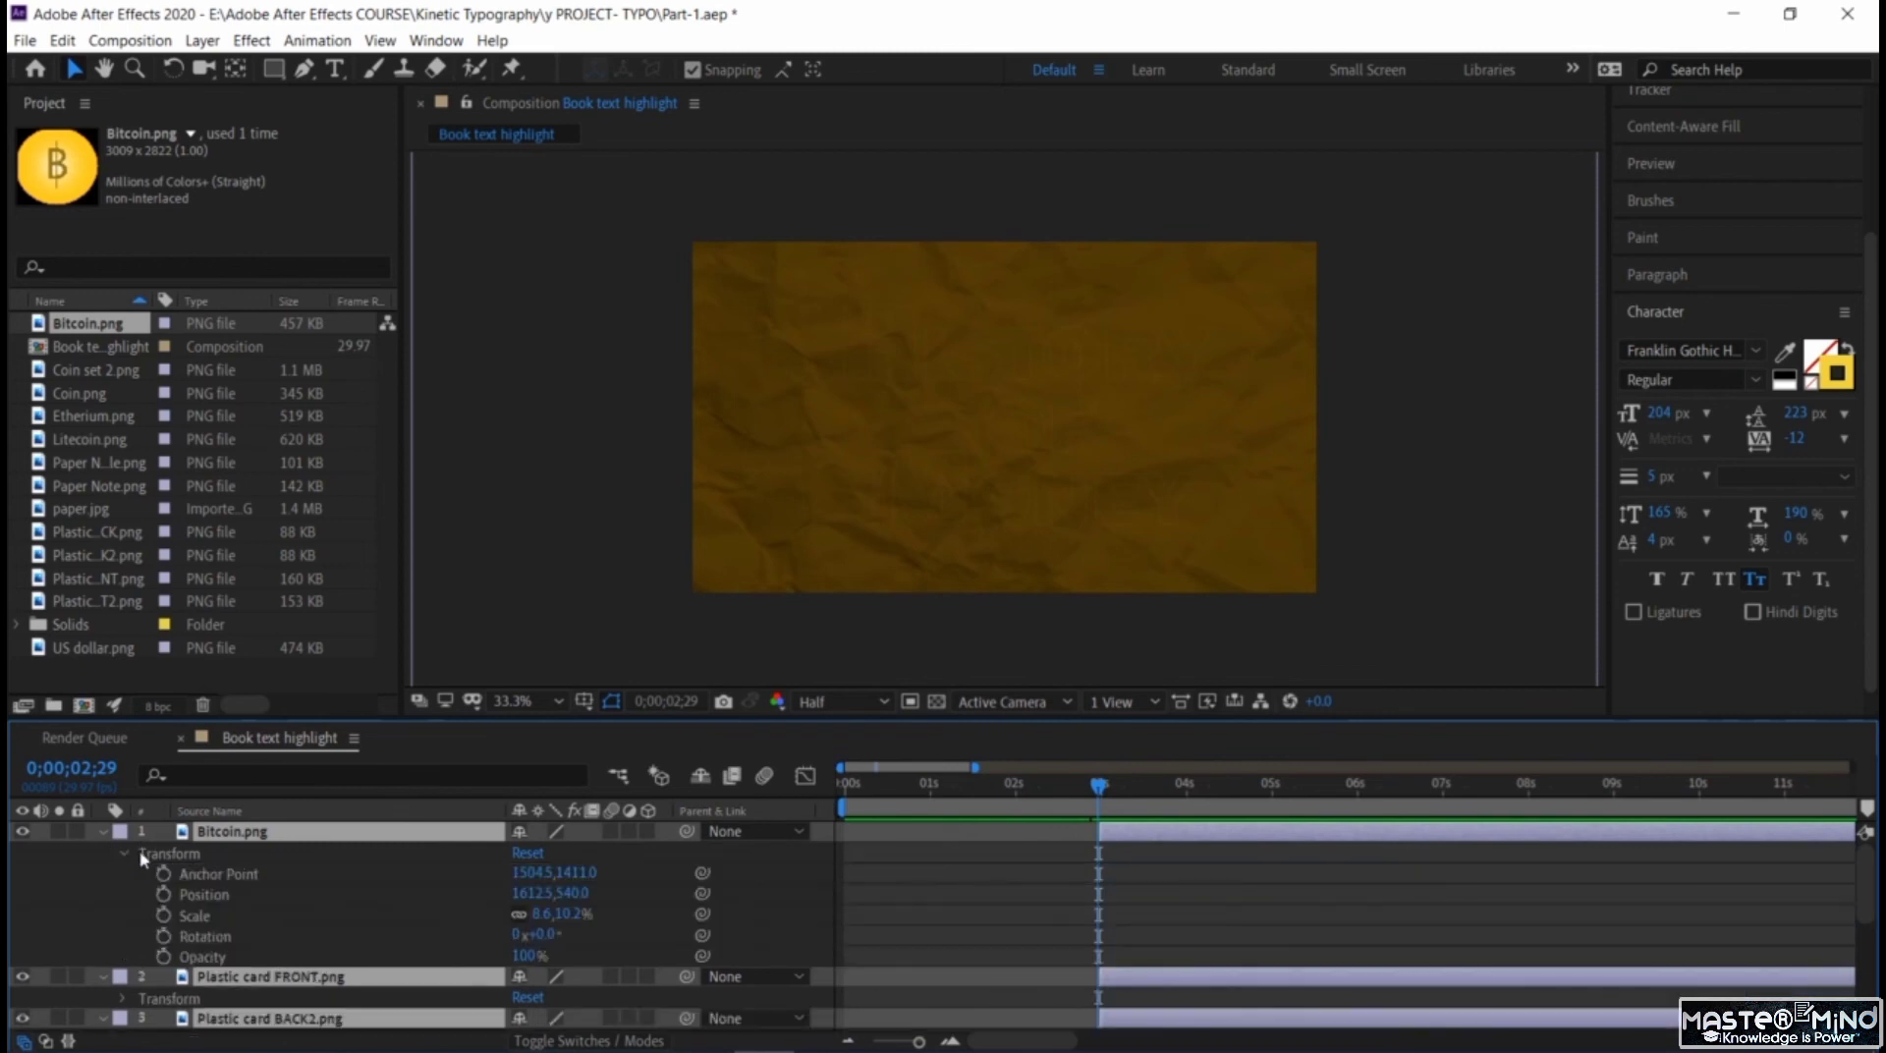
click(163, 958)
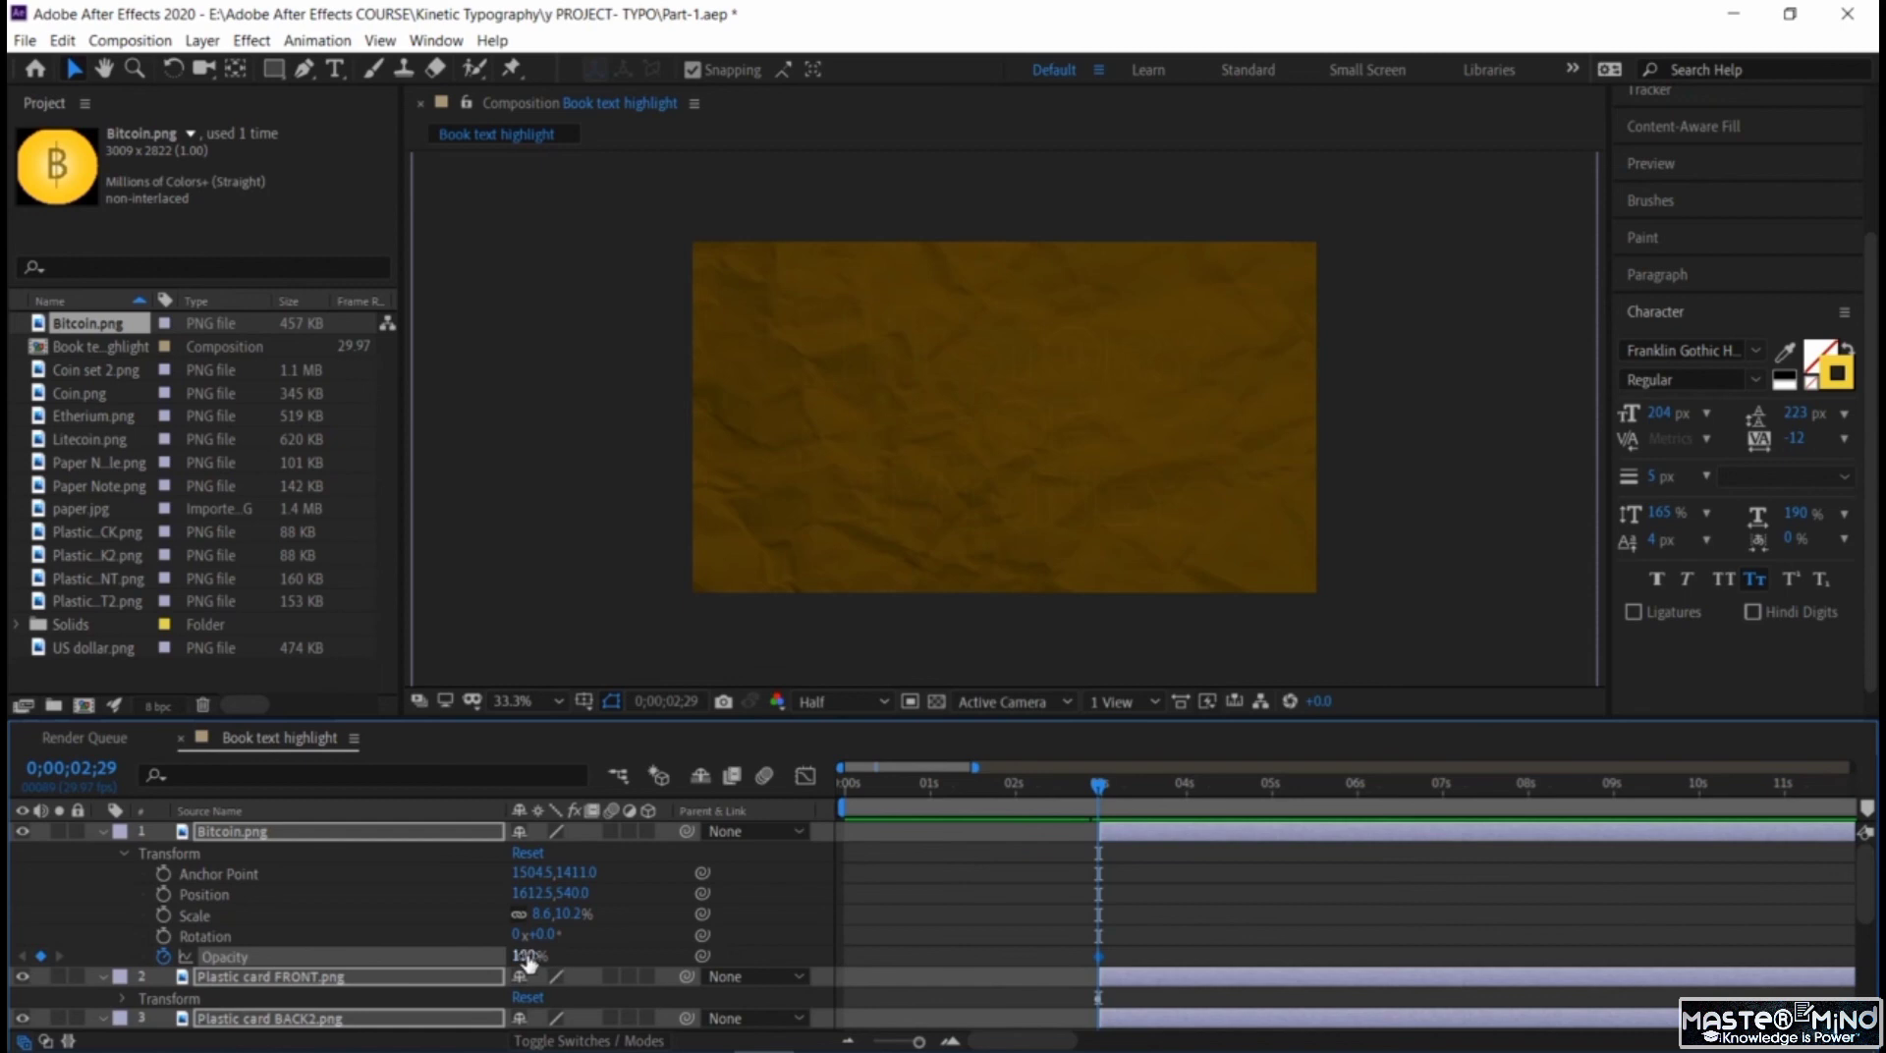
drag(527, 960, 139, 934)
Keyframe the seven money layers' opacity at 100% at 0;00;03;15 to fade them in.
drag(1117, 798, 1150, 818)
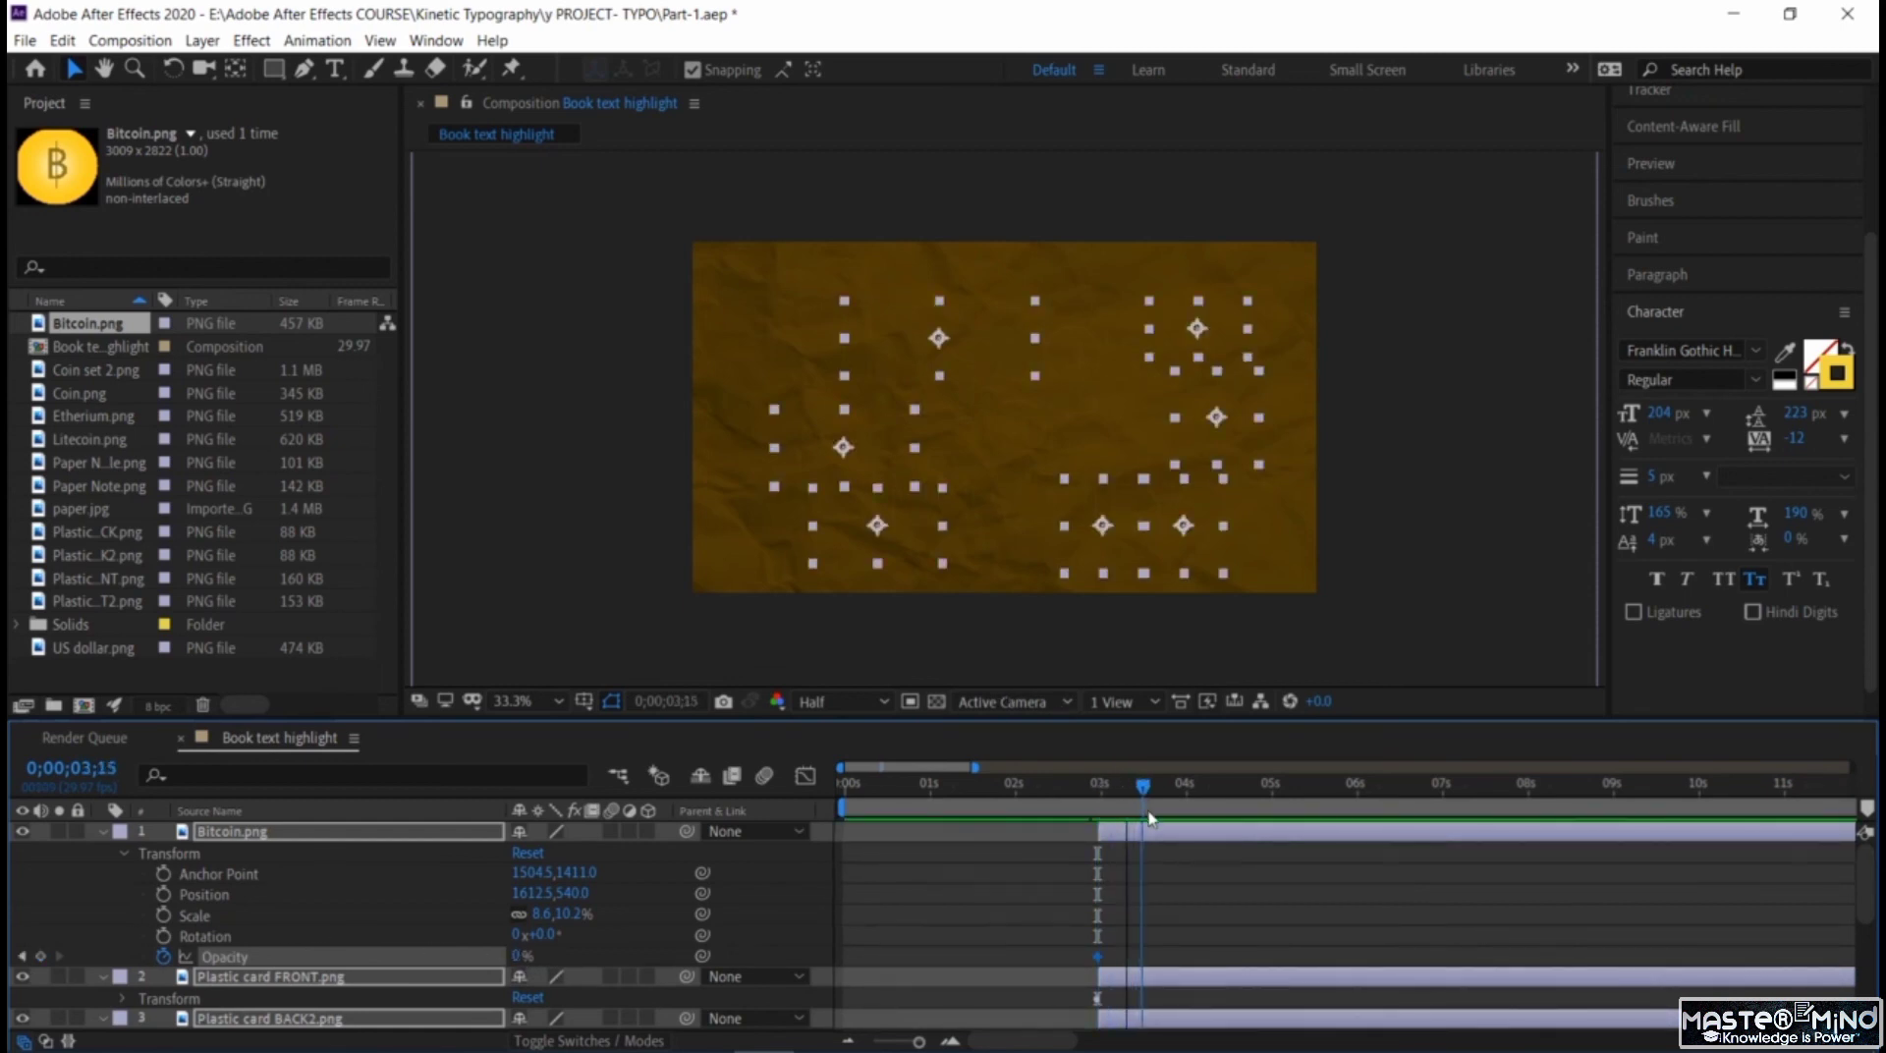
click(40, 955)
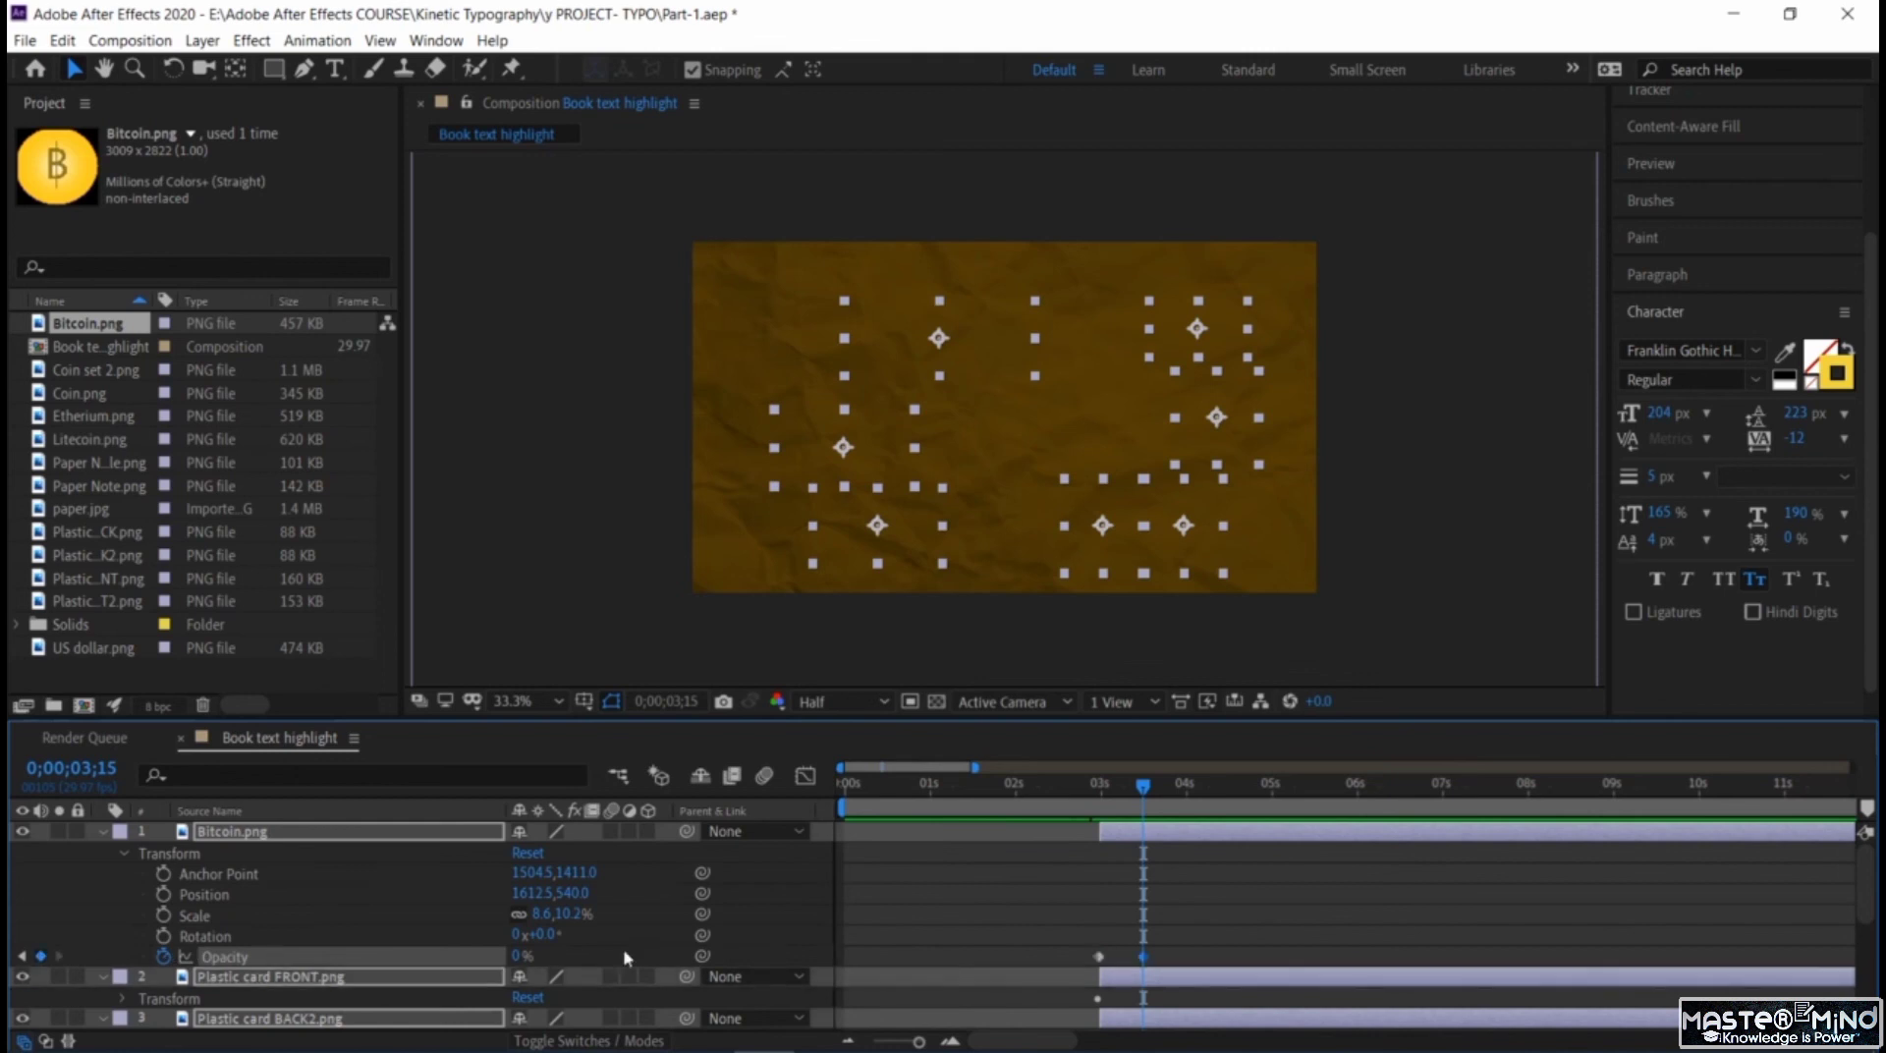
drag(764, 969, 865, 970)
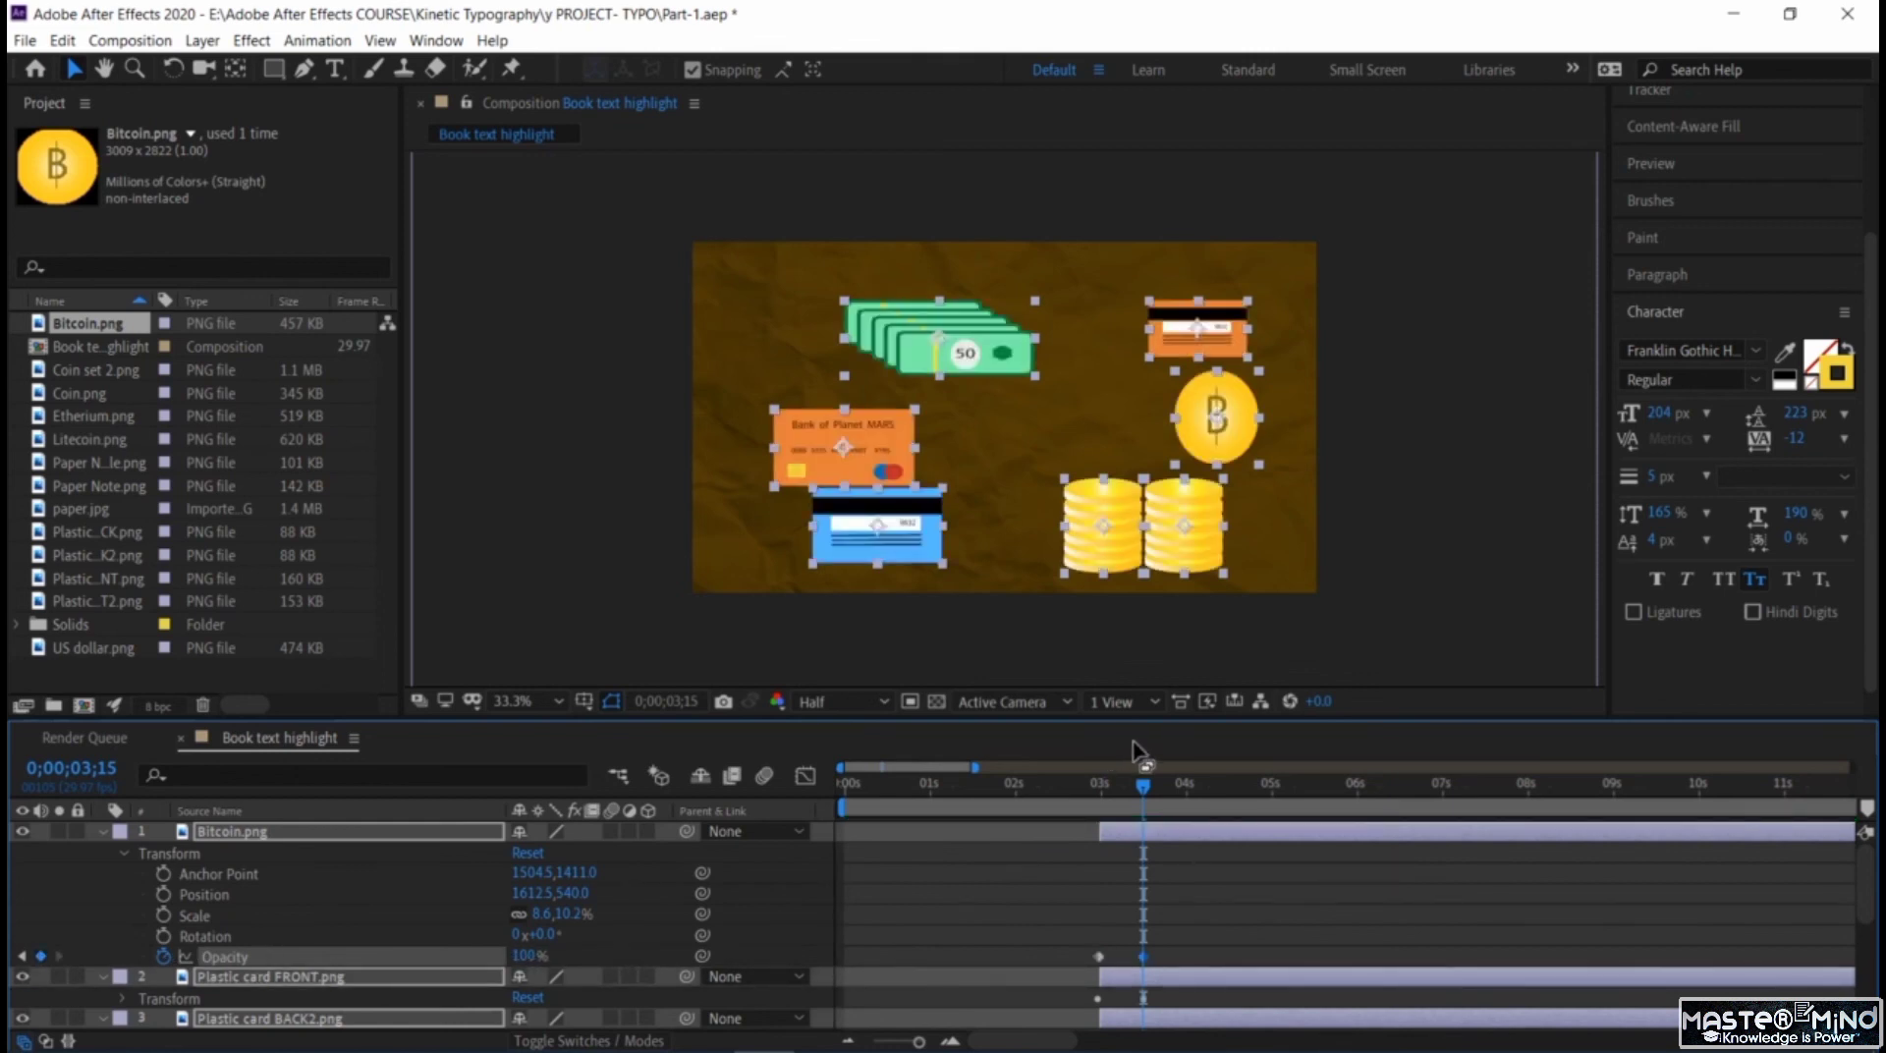
Hold the money layers' opacity at 100% with a keyframe at 0;00;04;05 and fade it to 0% at 0;00;04;28.
drag(1177, 801, 1189, 809)
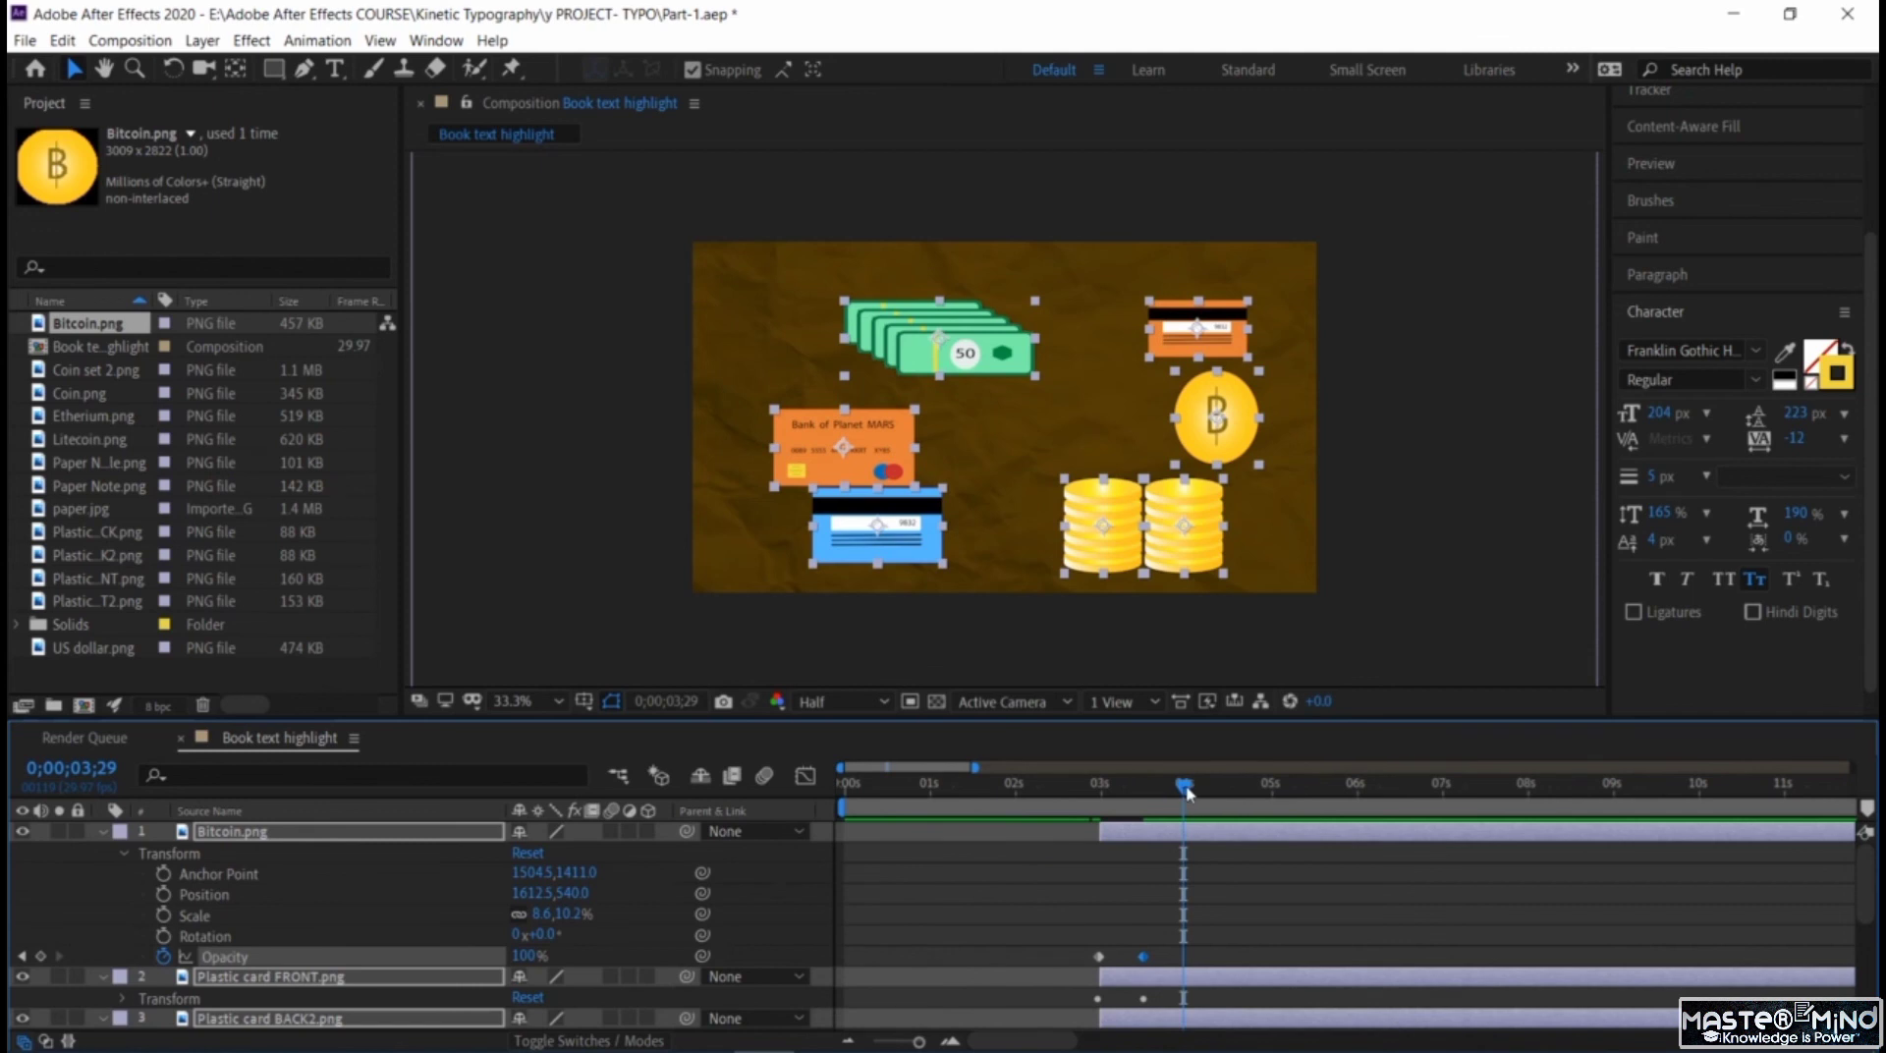
drag(1190, 798, 1200, 797)
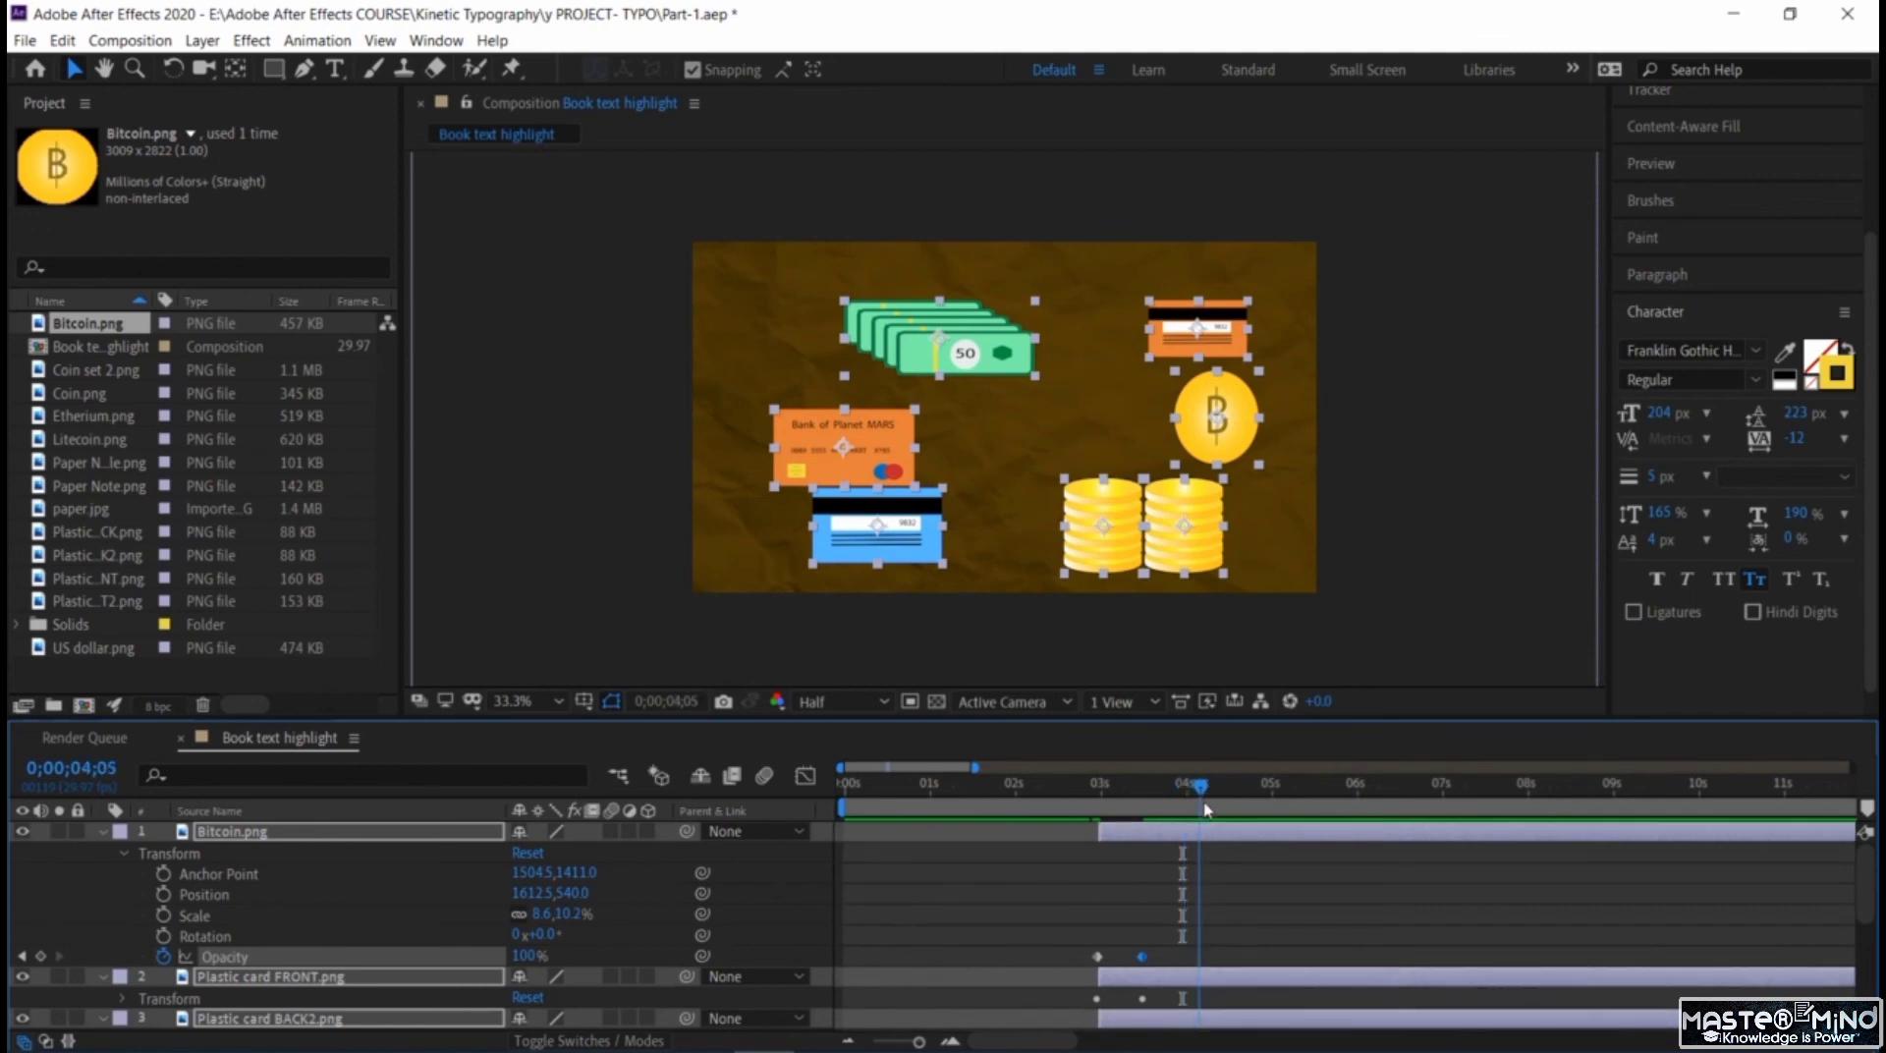
click(40, 957)
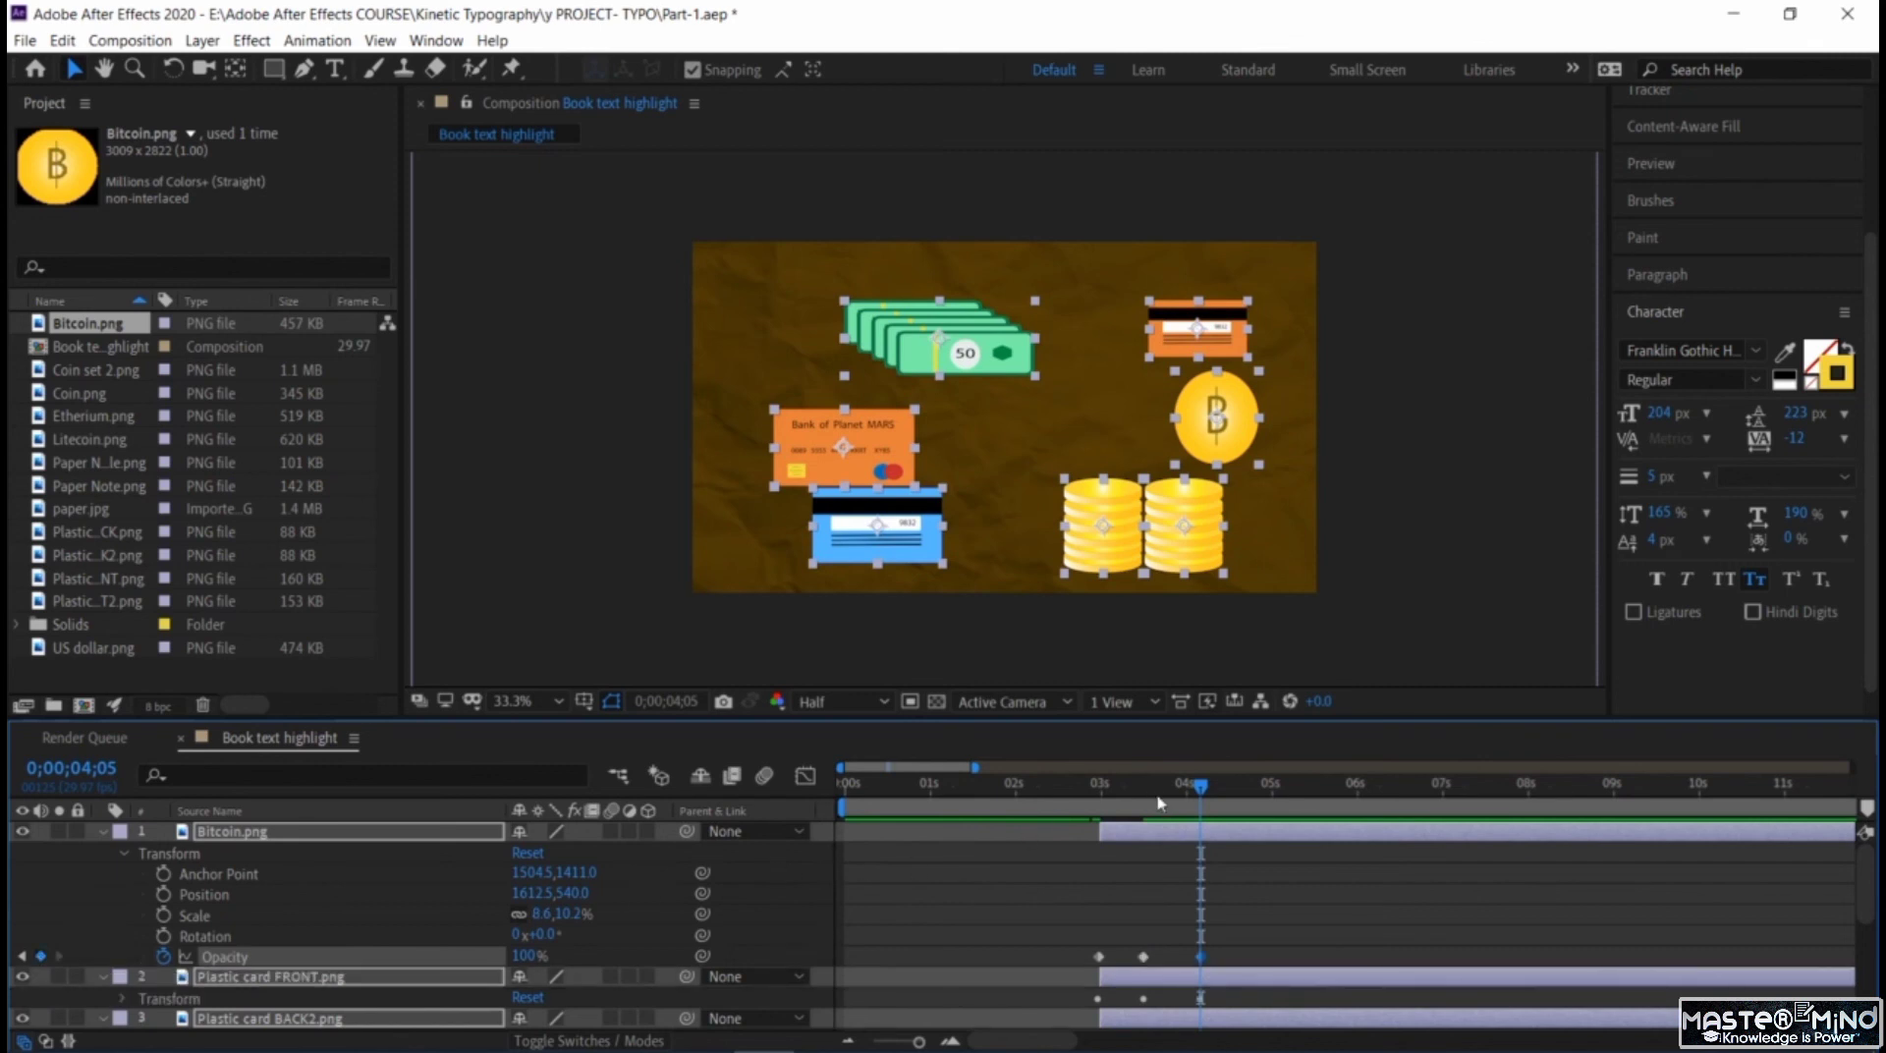
drag(1230, 798, 1268, 827)
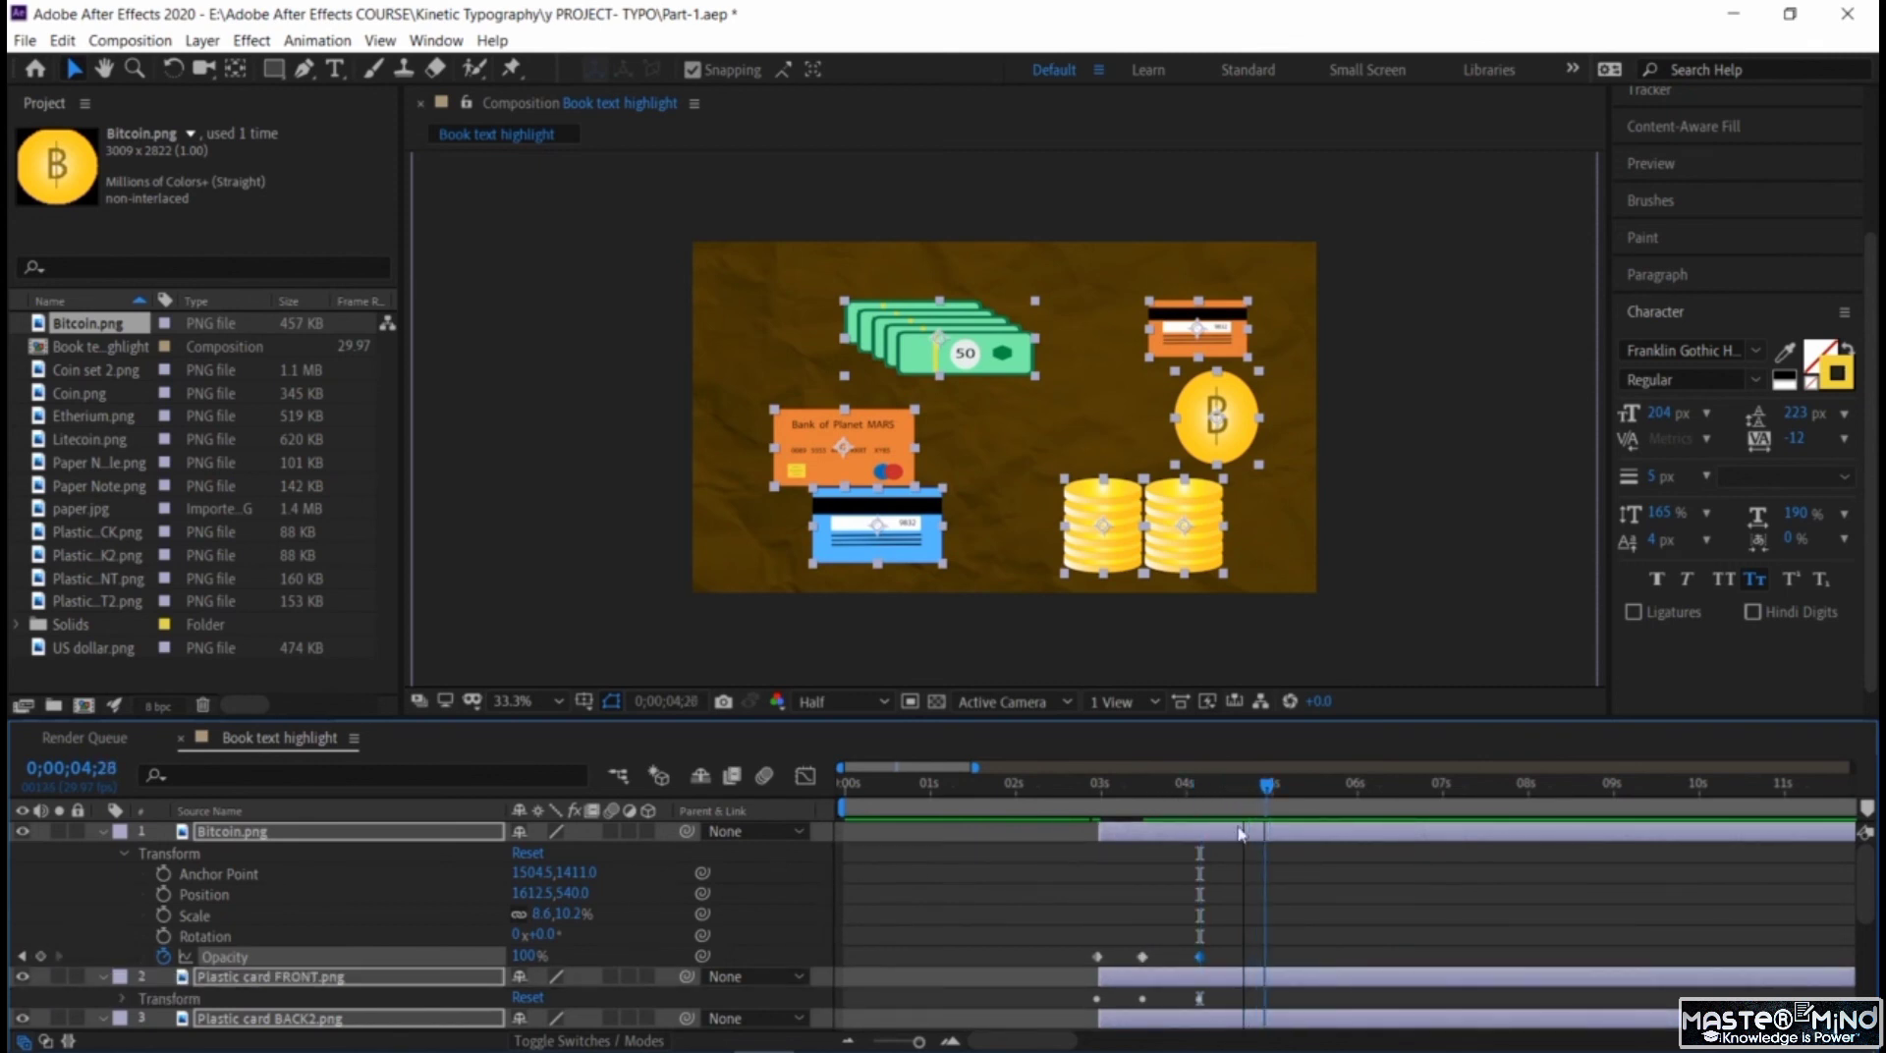
click(37, 957)
drag(525, 958, 150, 949)
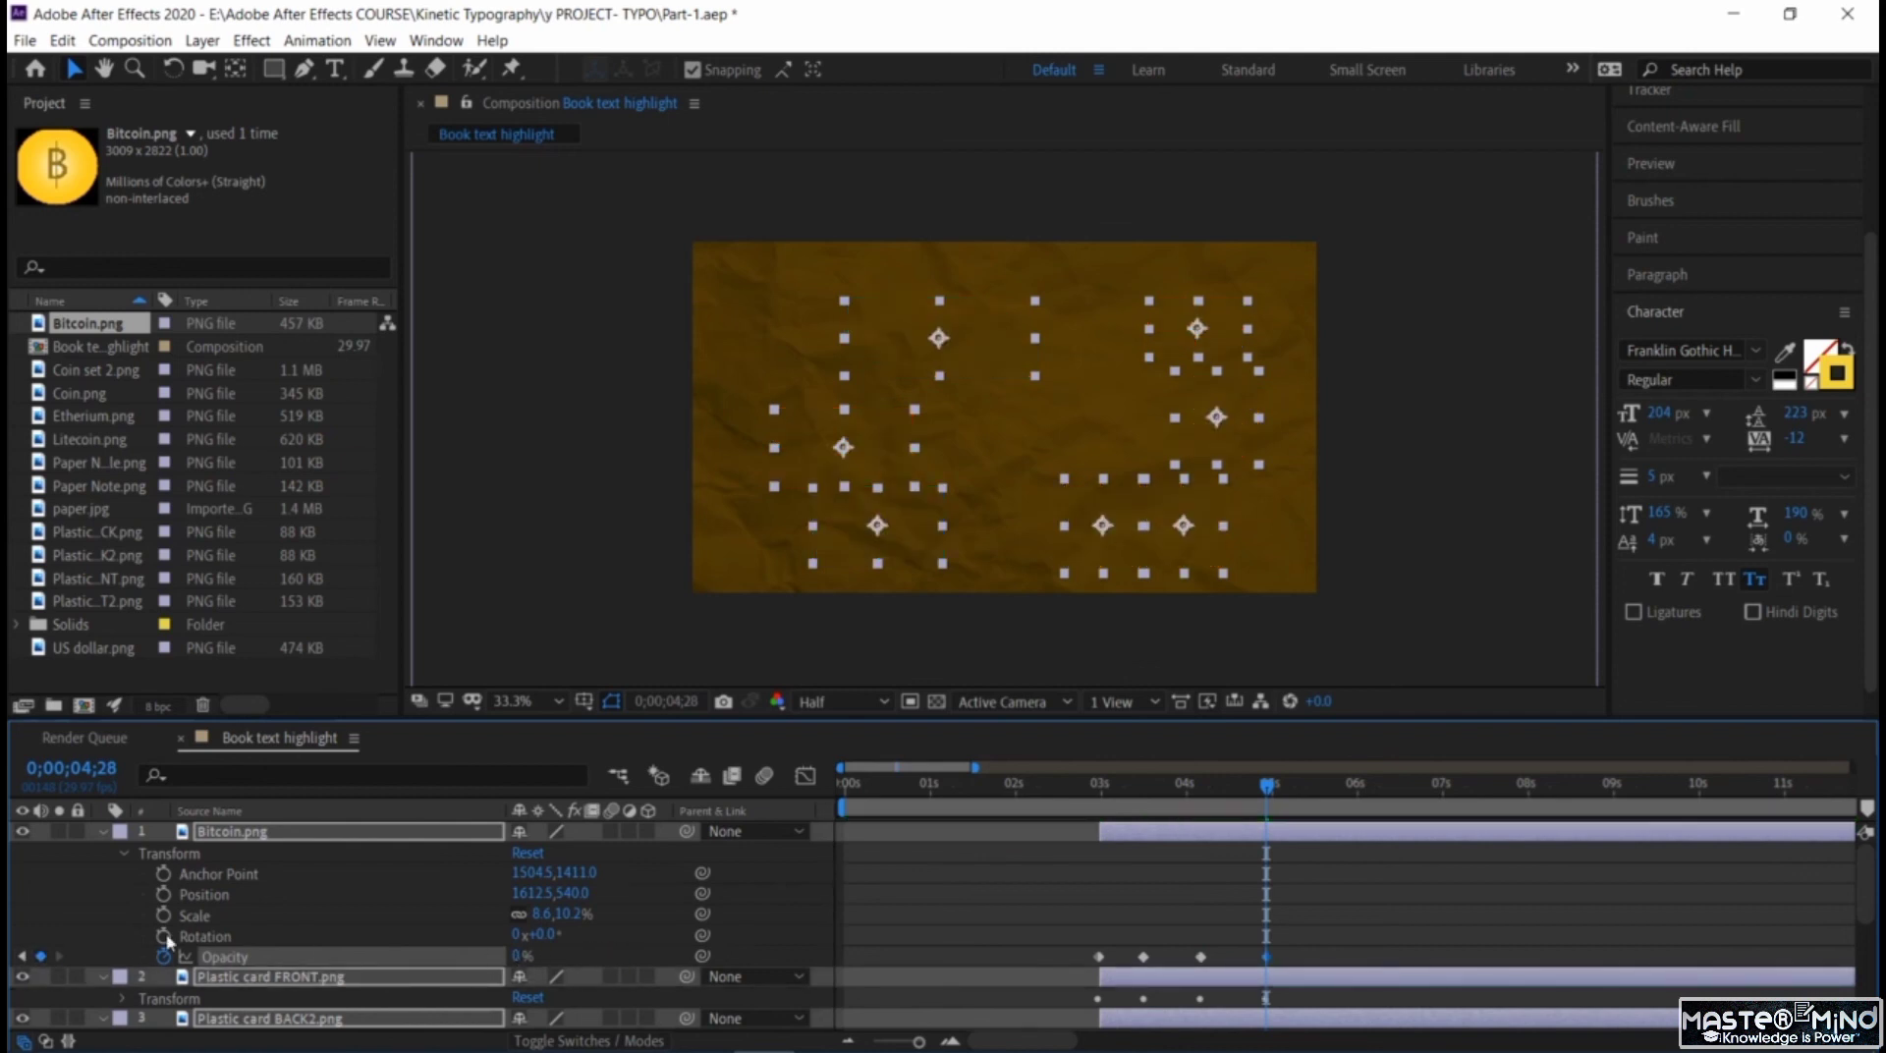
Play back the transition from the title to the money images to check their fade in and out.
click(1029, 791)
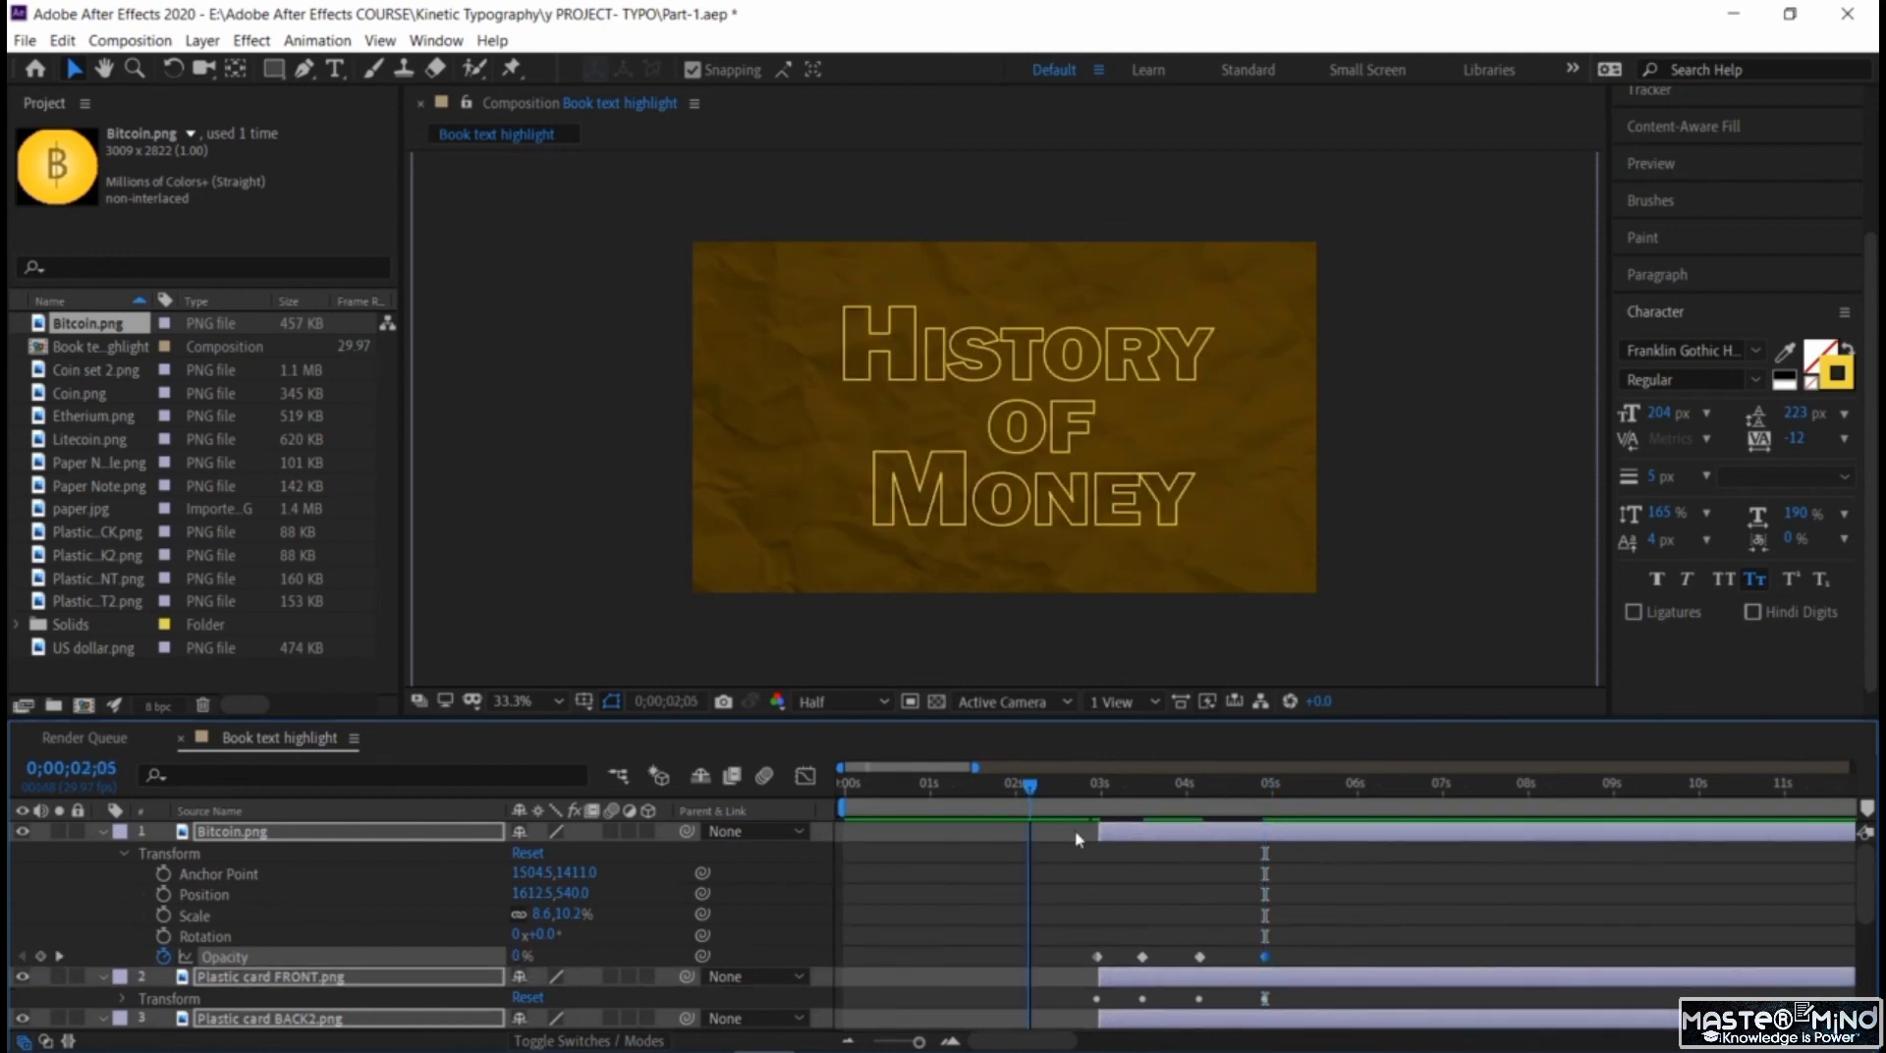
drag(1077, 840, 1082, 842)
key(space)
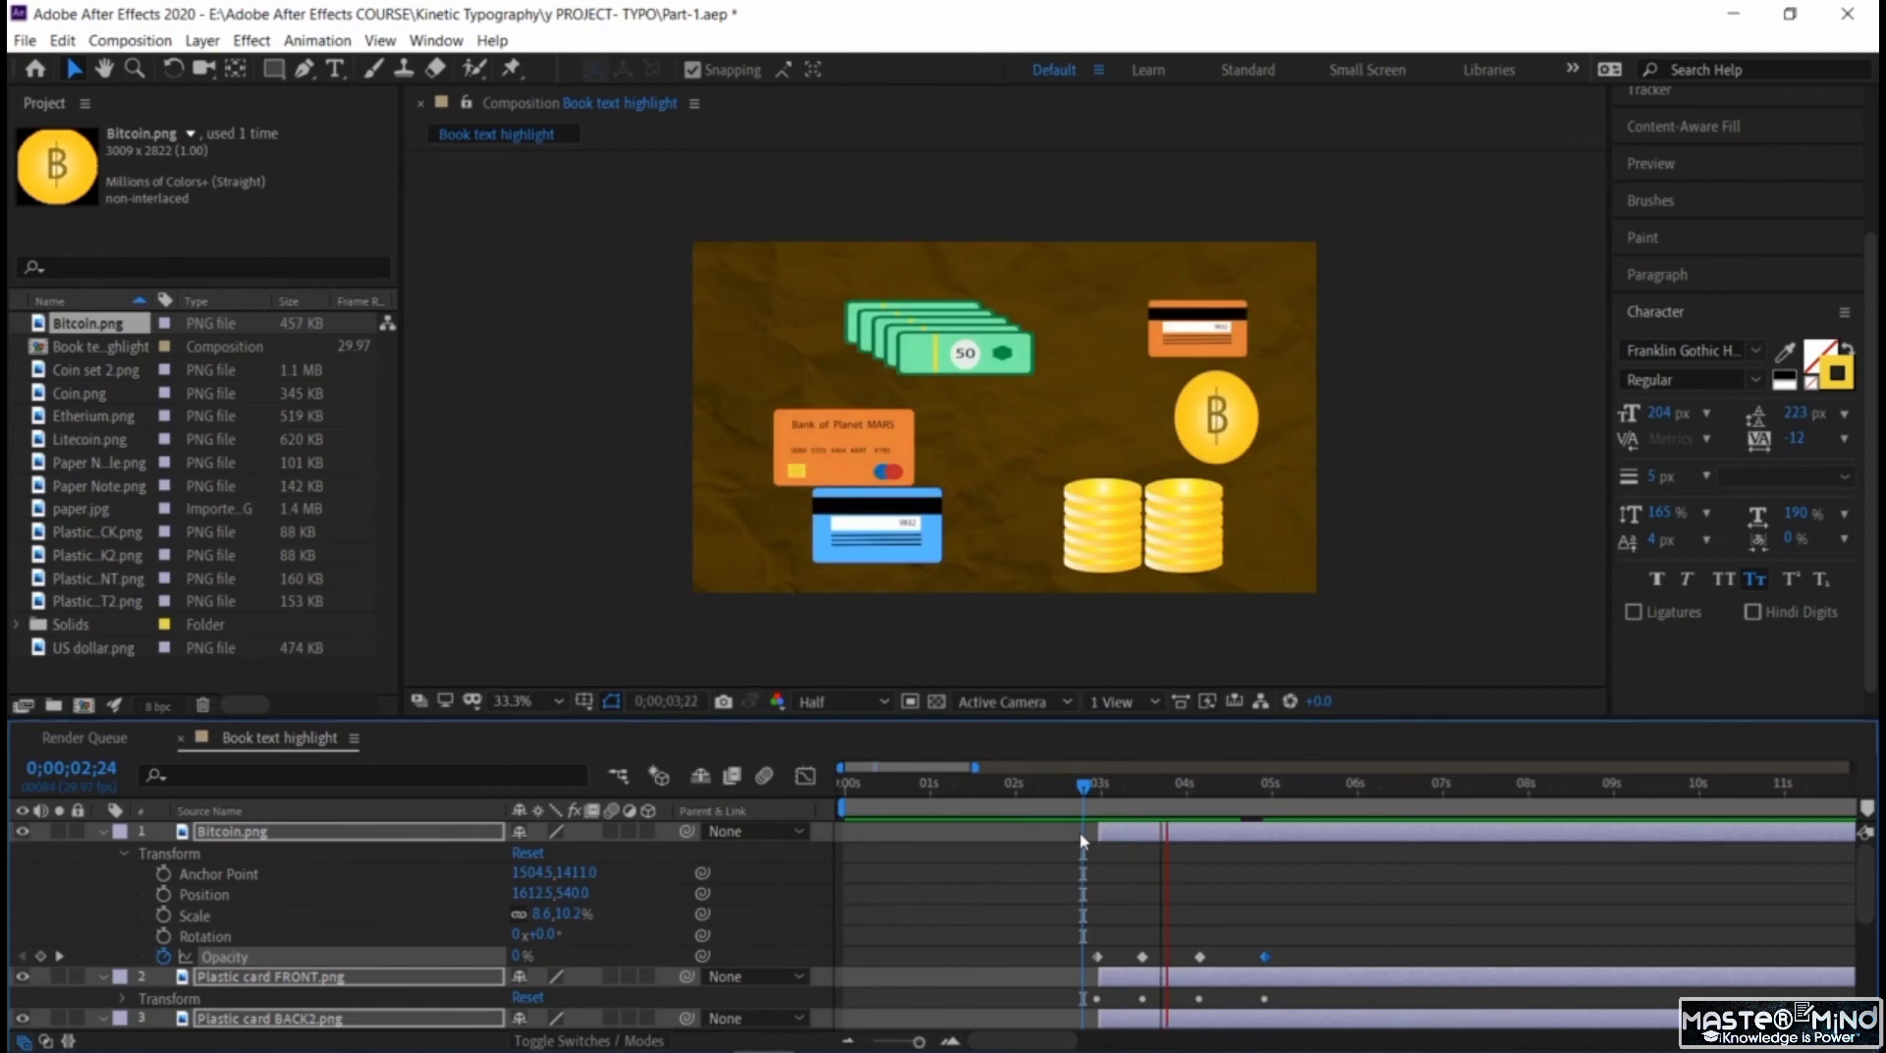
click(1292, 786)
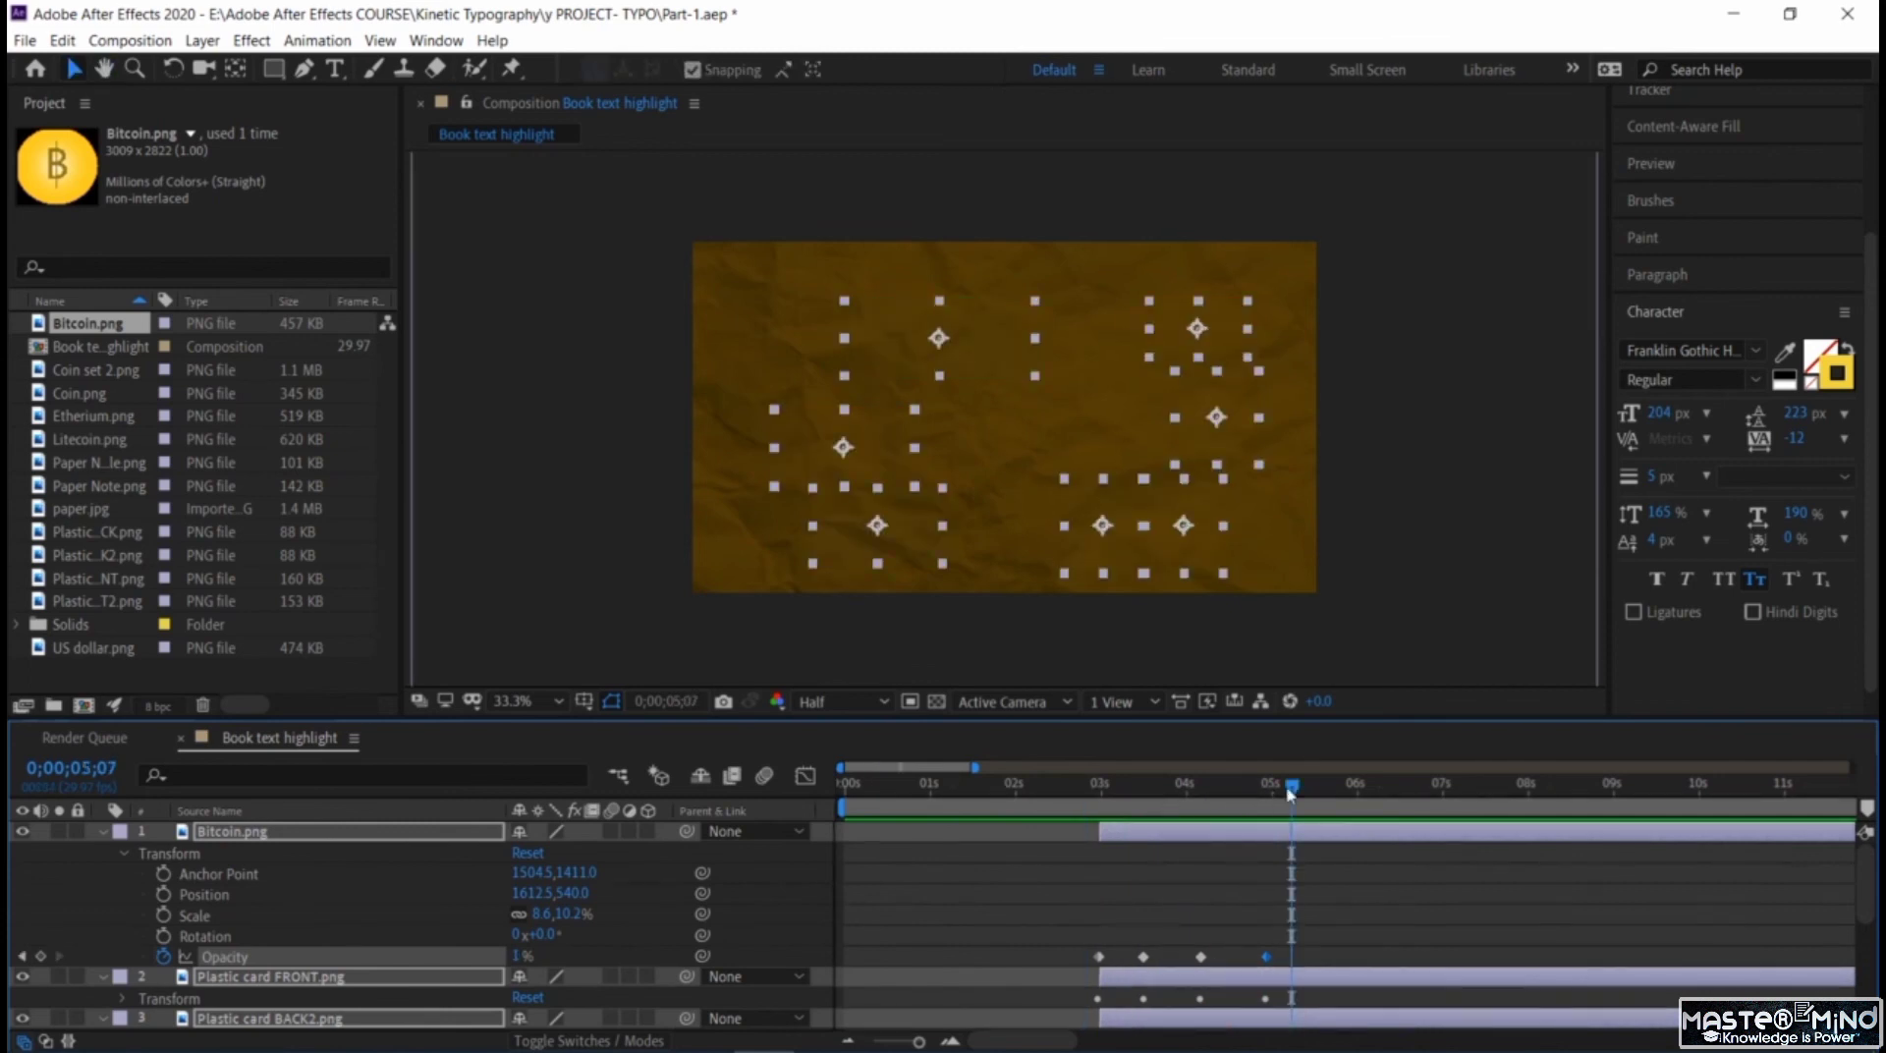
drag(1074, 811, 1017, 816)
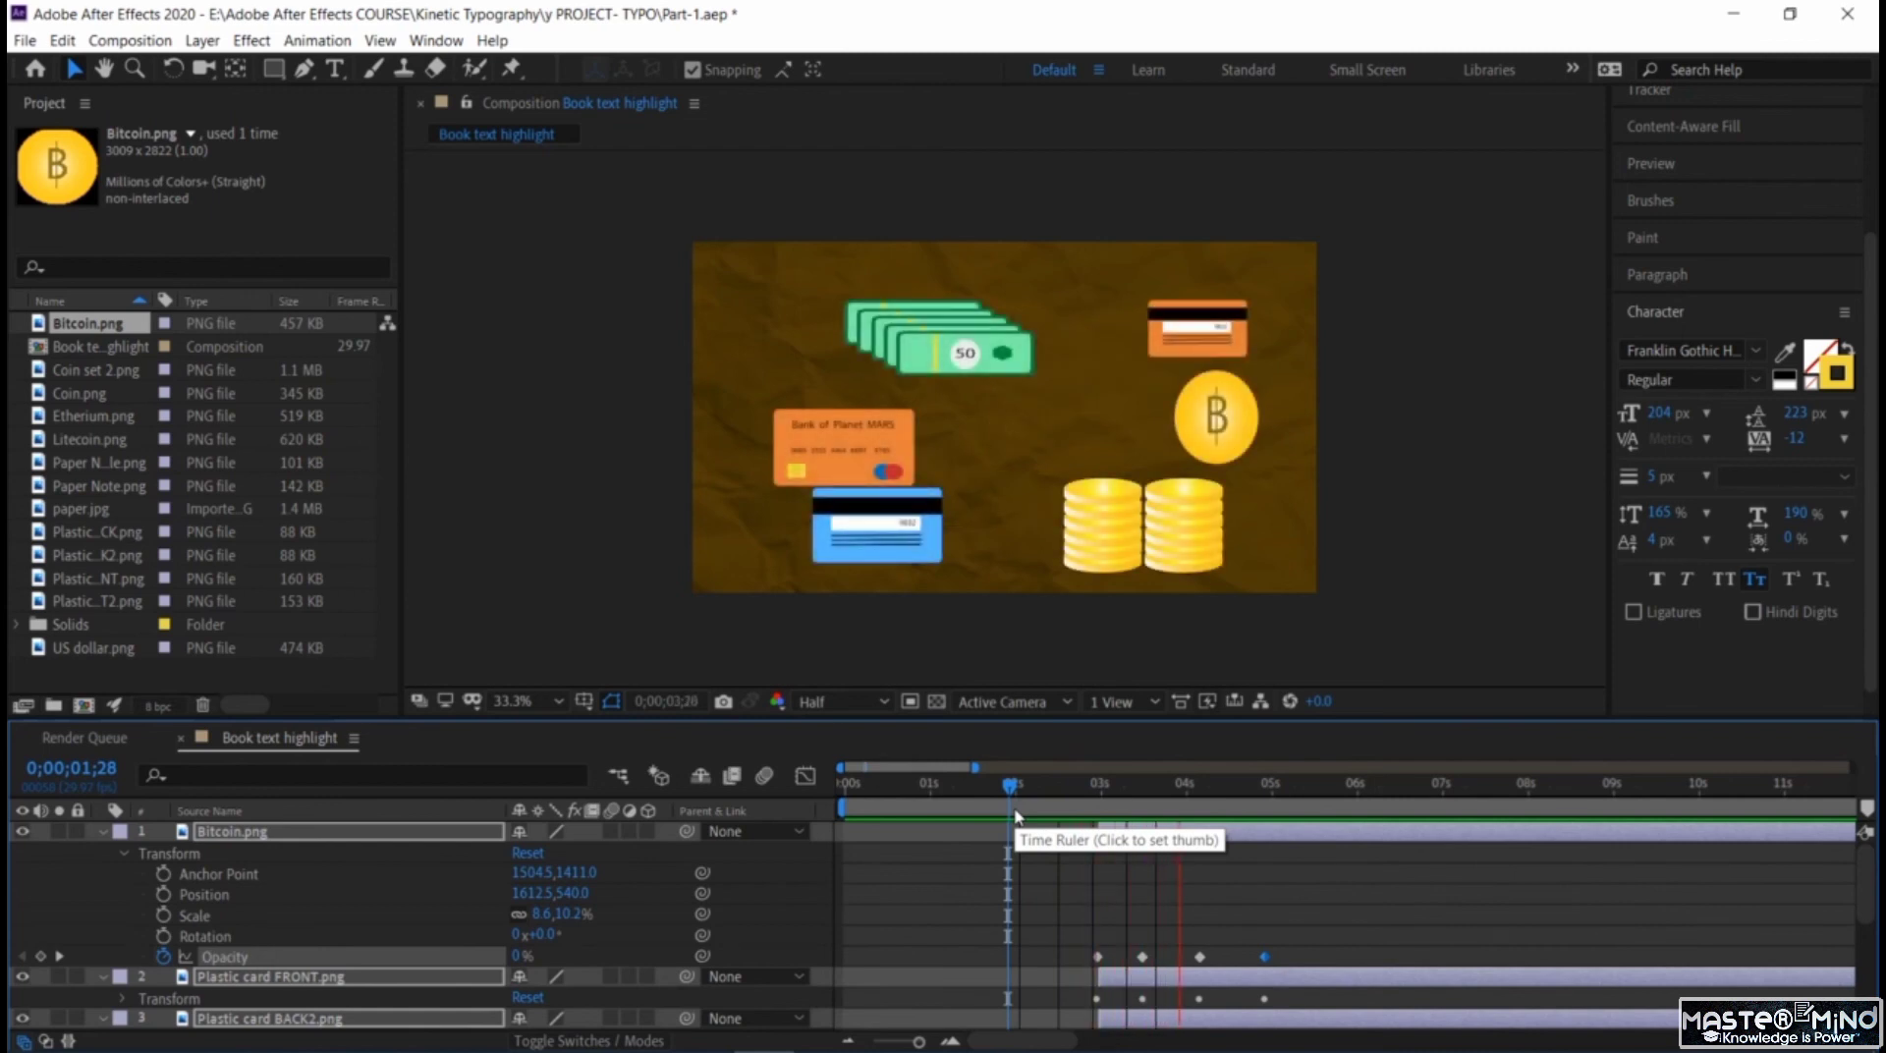
key(space)
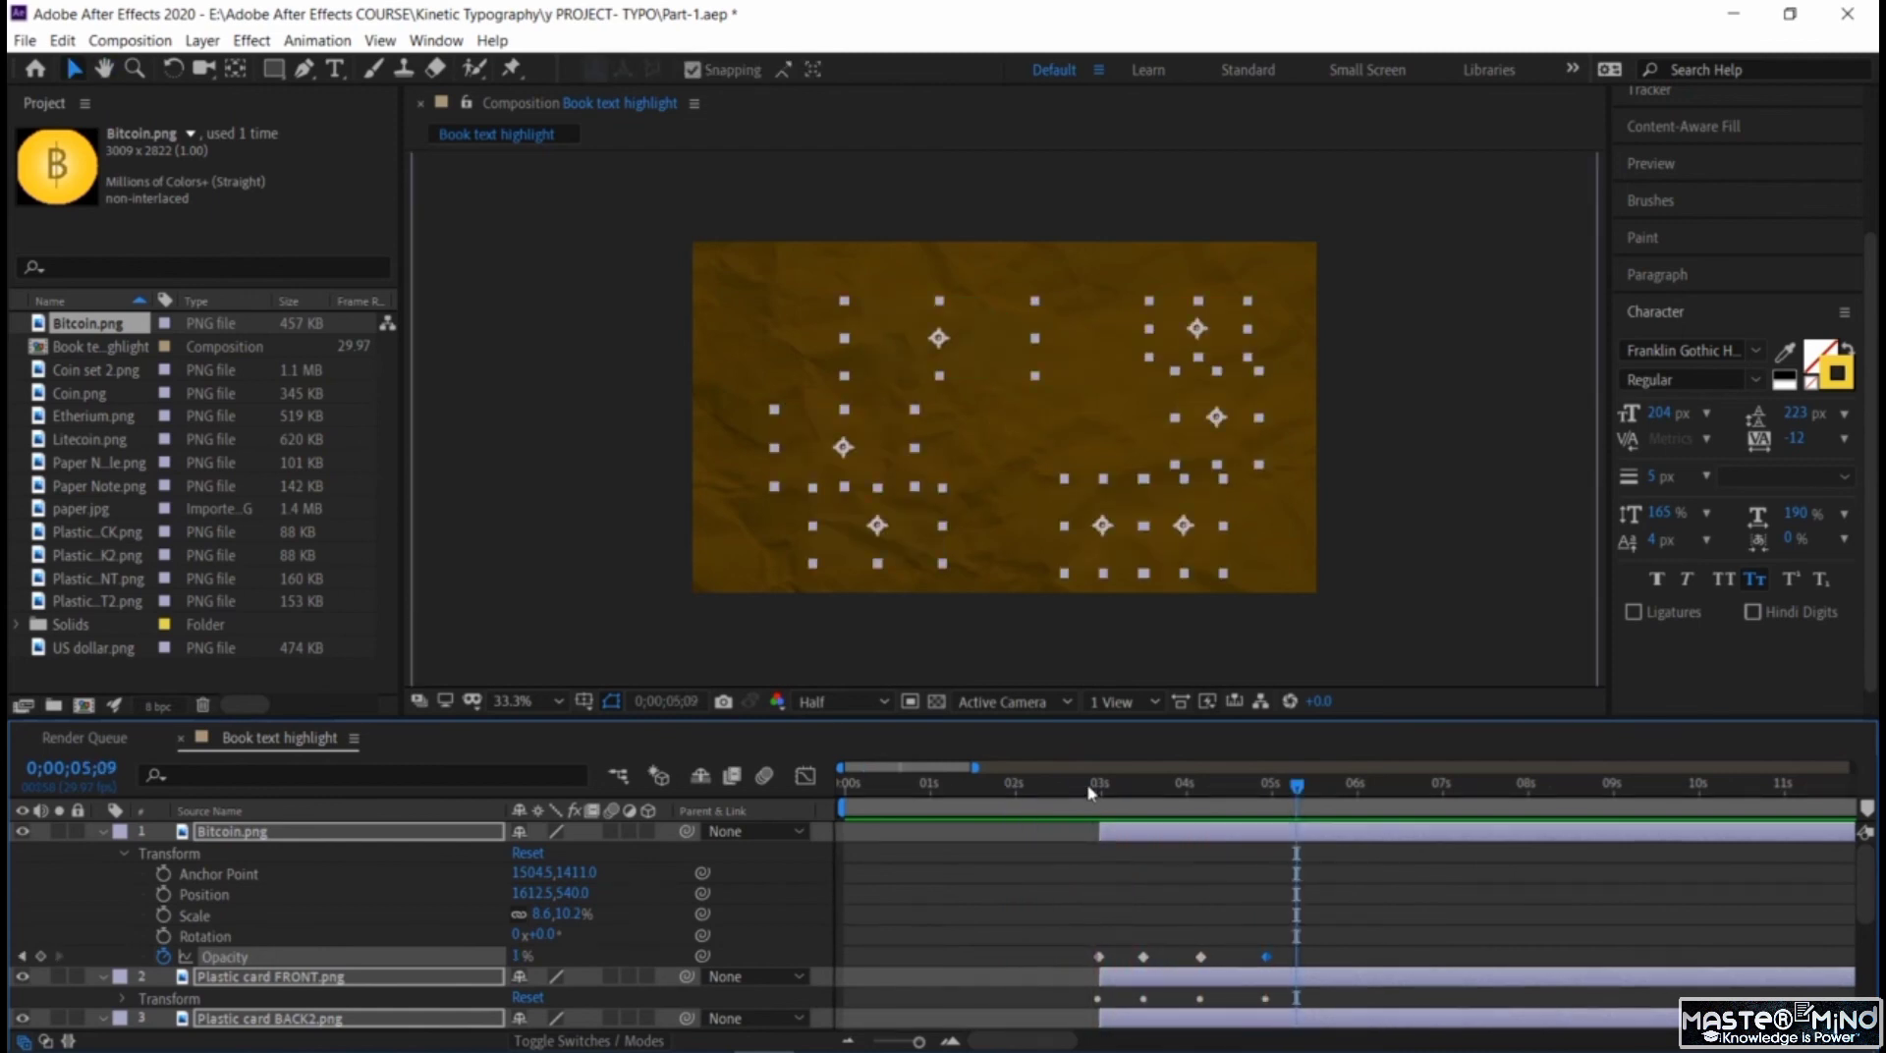
Collapse the money layers' properties and shift all seven layers along the timeline to start at about 3.5 seconds.
click(100, 834)
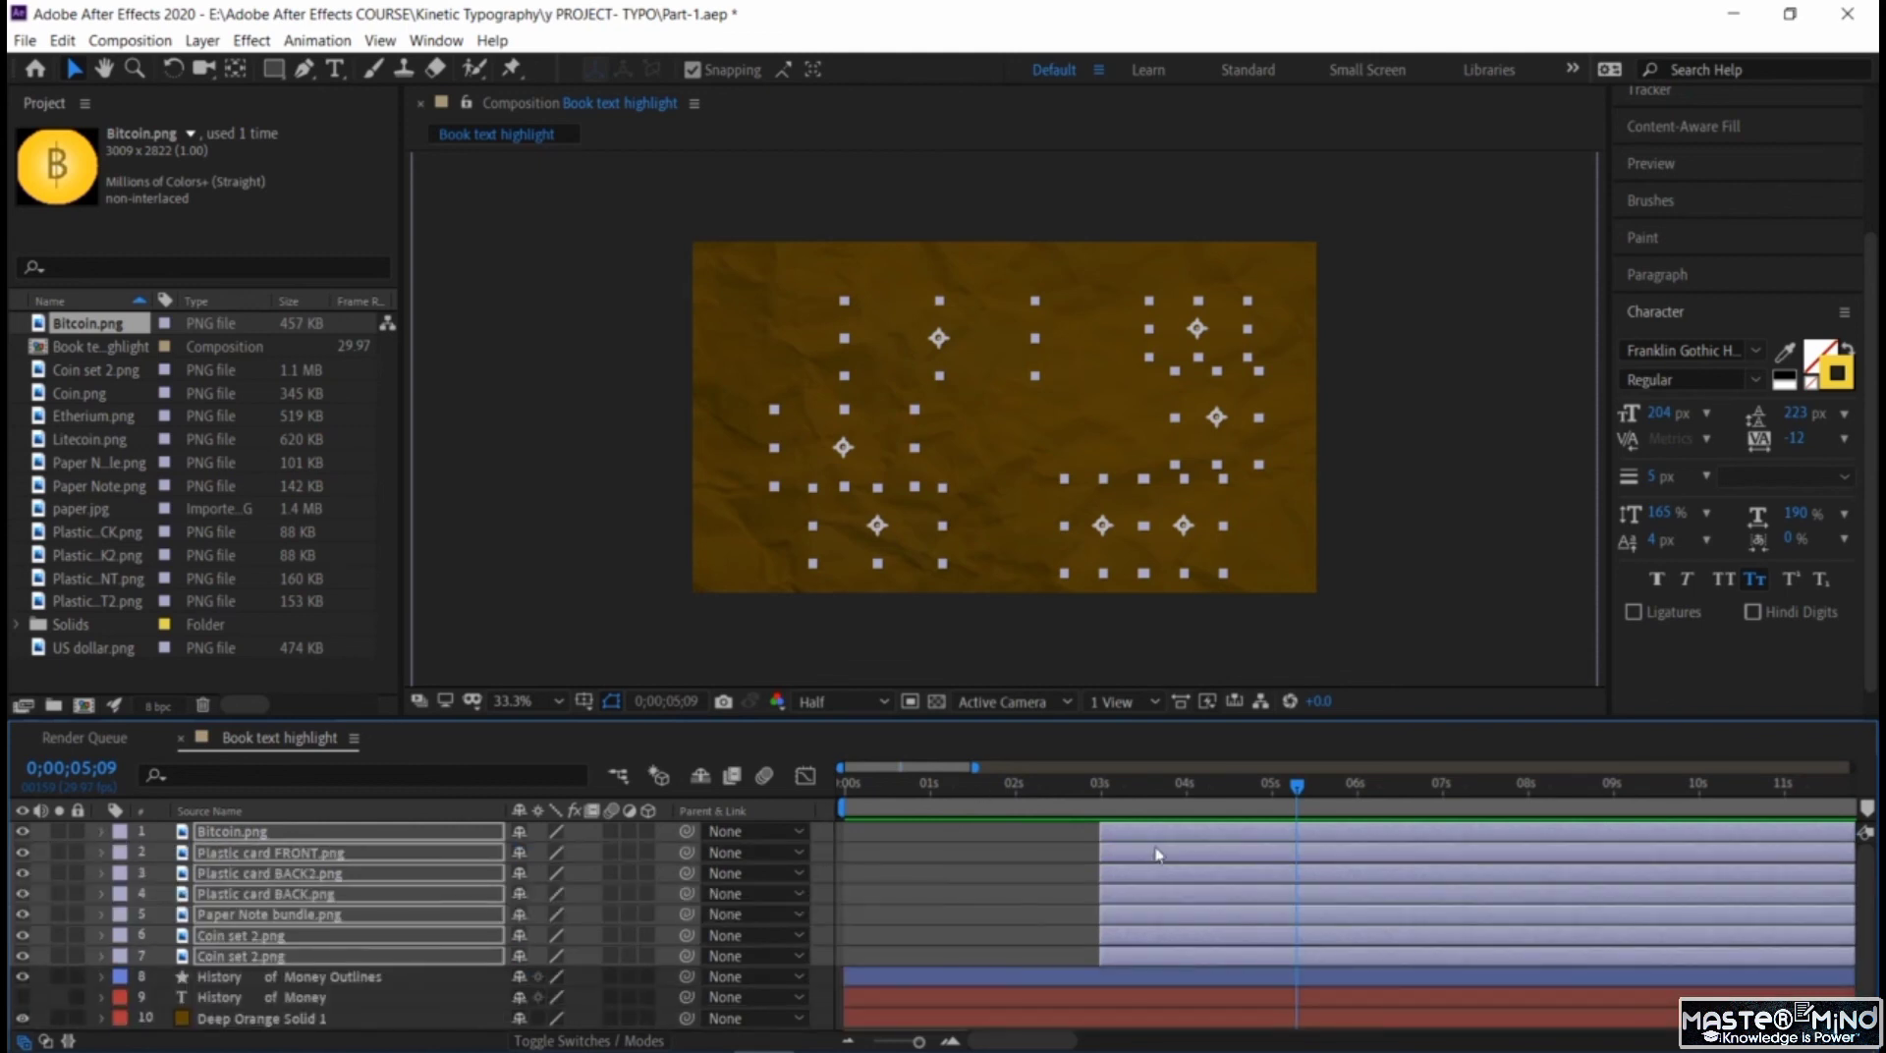
click(1160, 839)
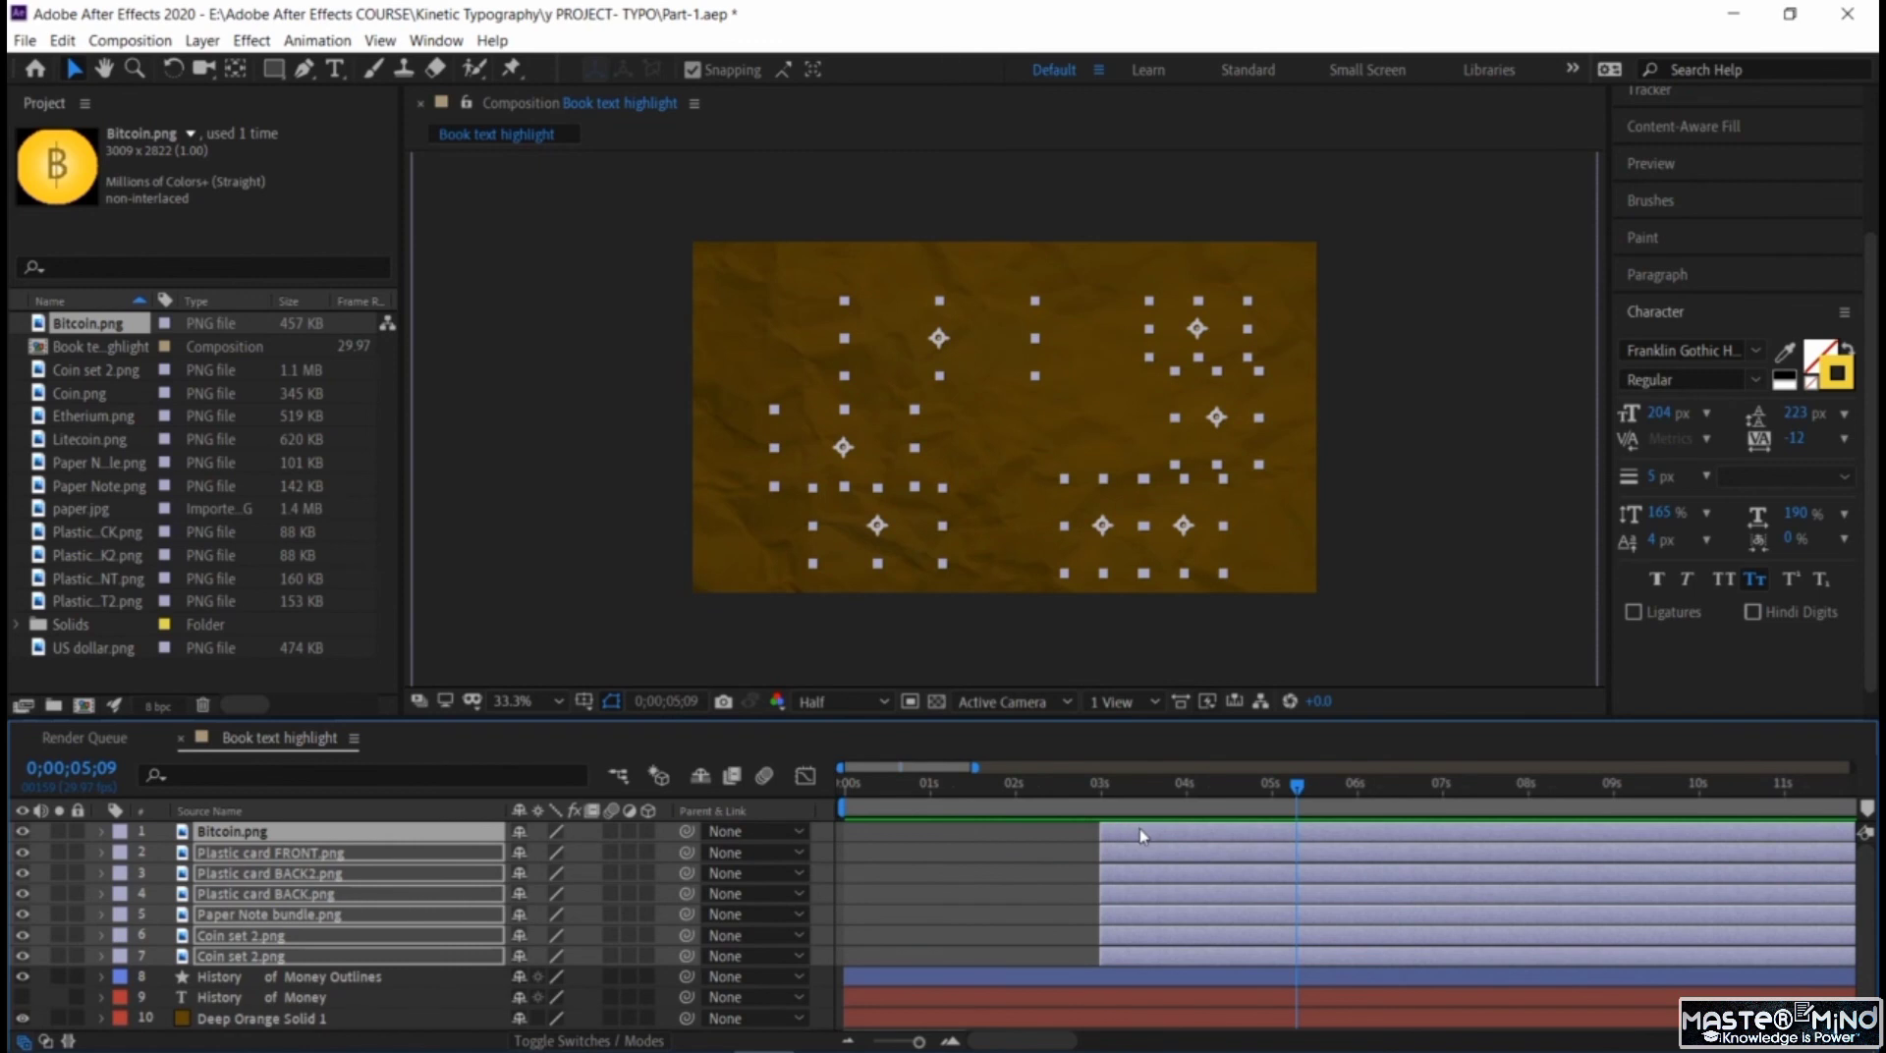
drag(1140, 834, 1182, 837)
Play back the shifted money image fade from 0;00;01;23 and move the current time to 0;00;06;01.
drag(1006, 783, 781, 756)
click(991, 806)
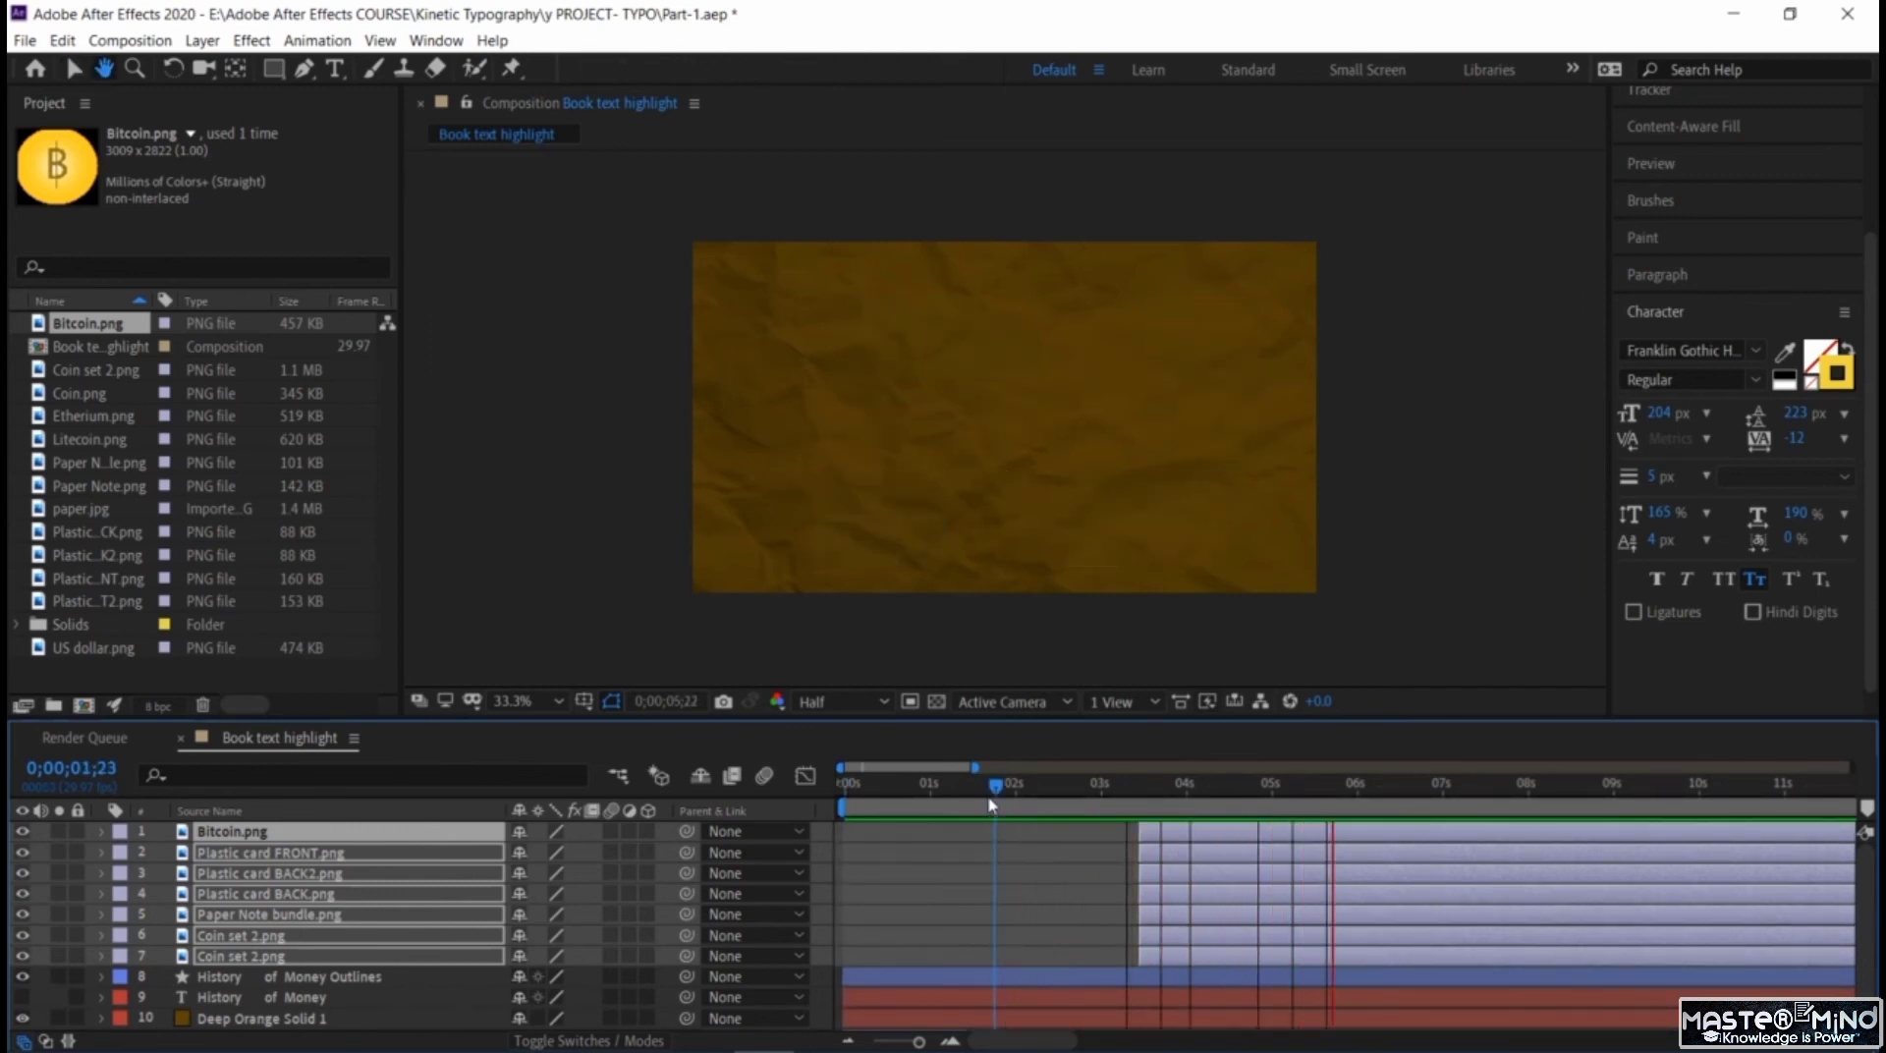
key(space)
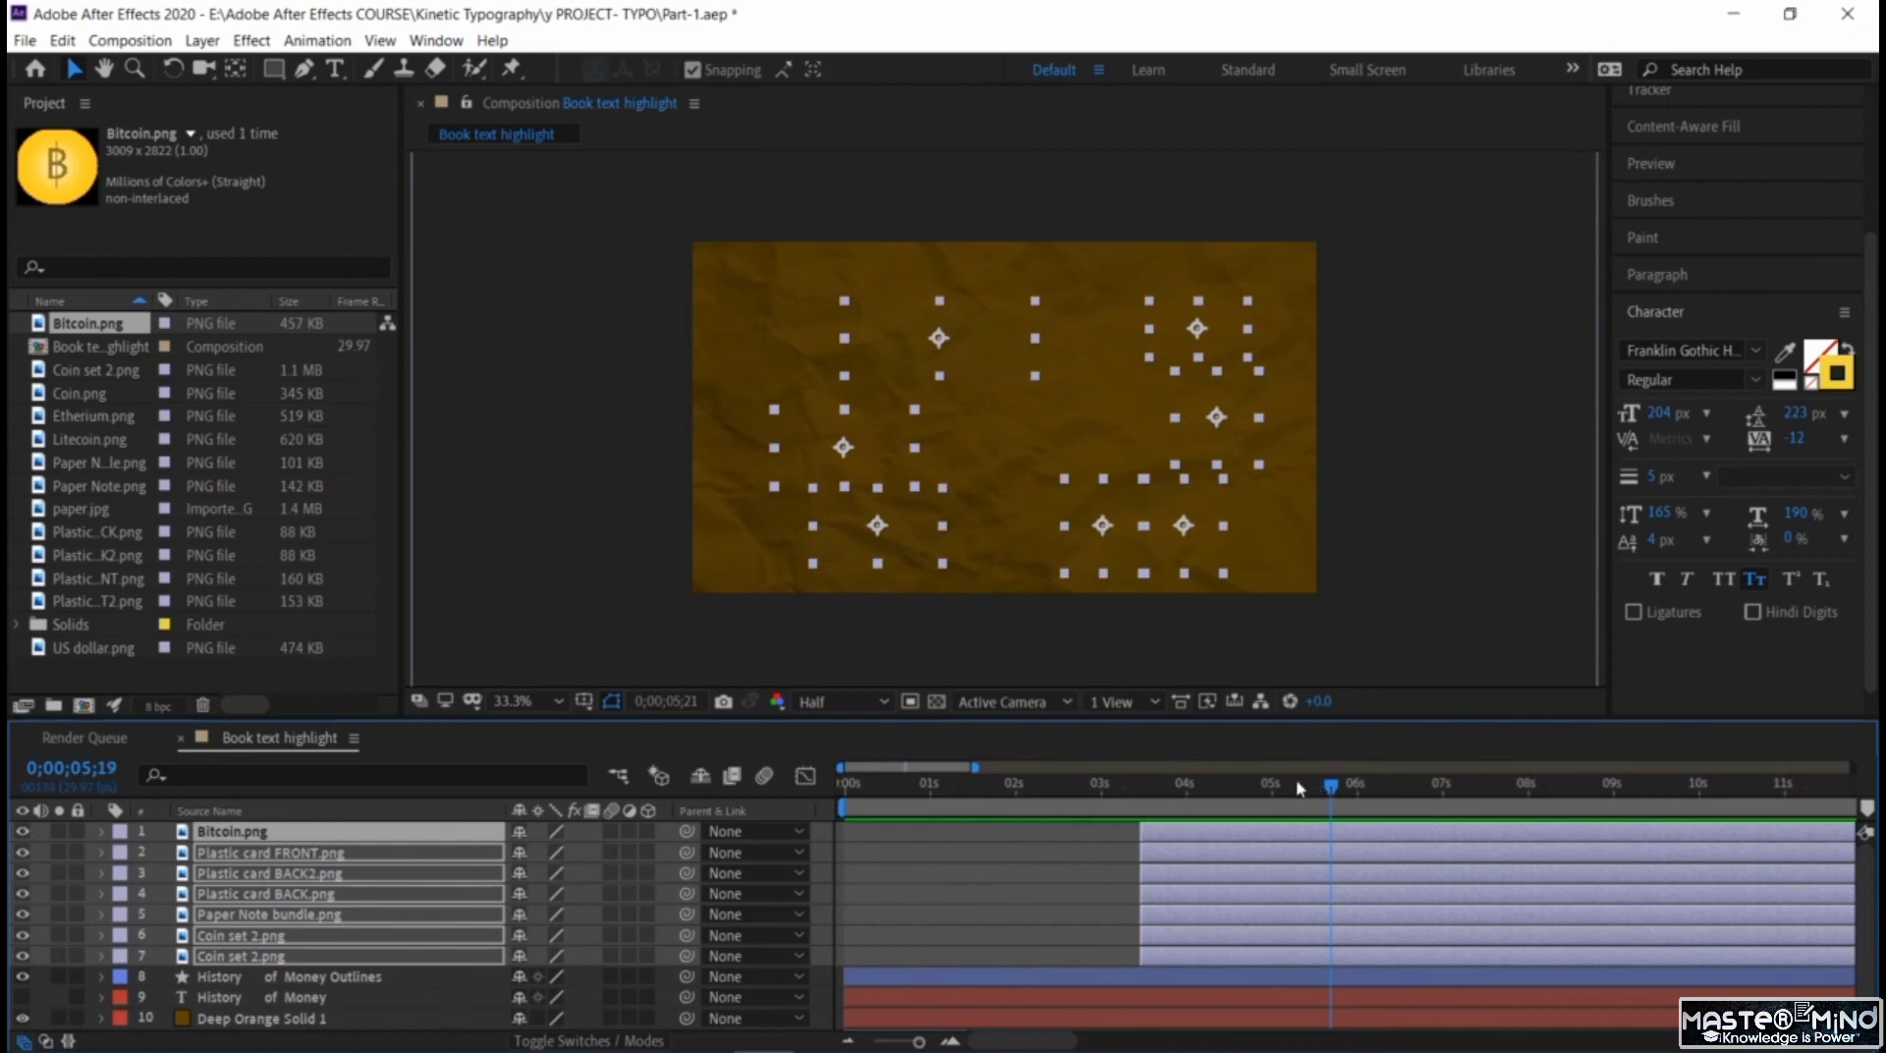
drag(1295, 786, 1360, 817)
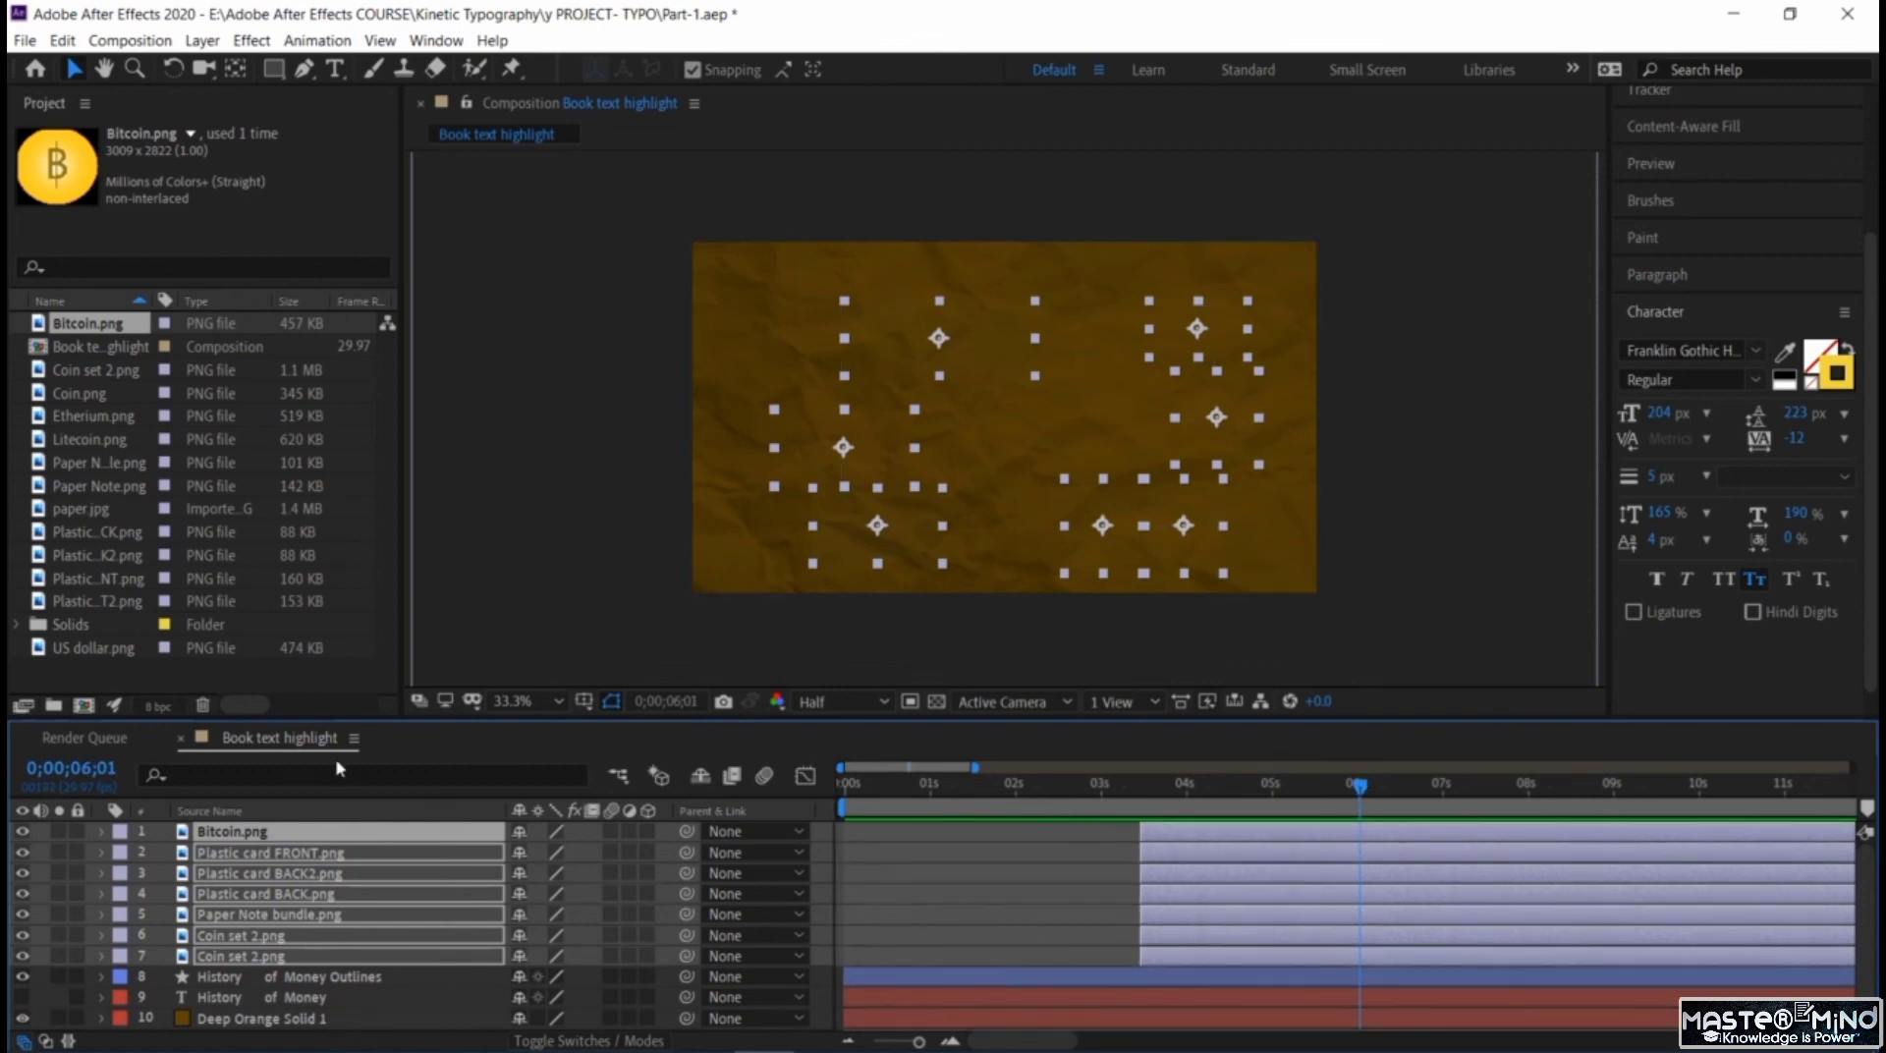
Pre-compose the seven money images, both History of Money layers and Deep Orange Solid 1 into a composition named Part-1.
click(534, 501)
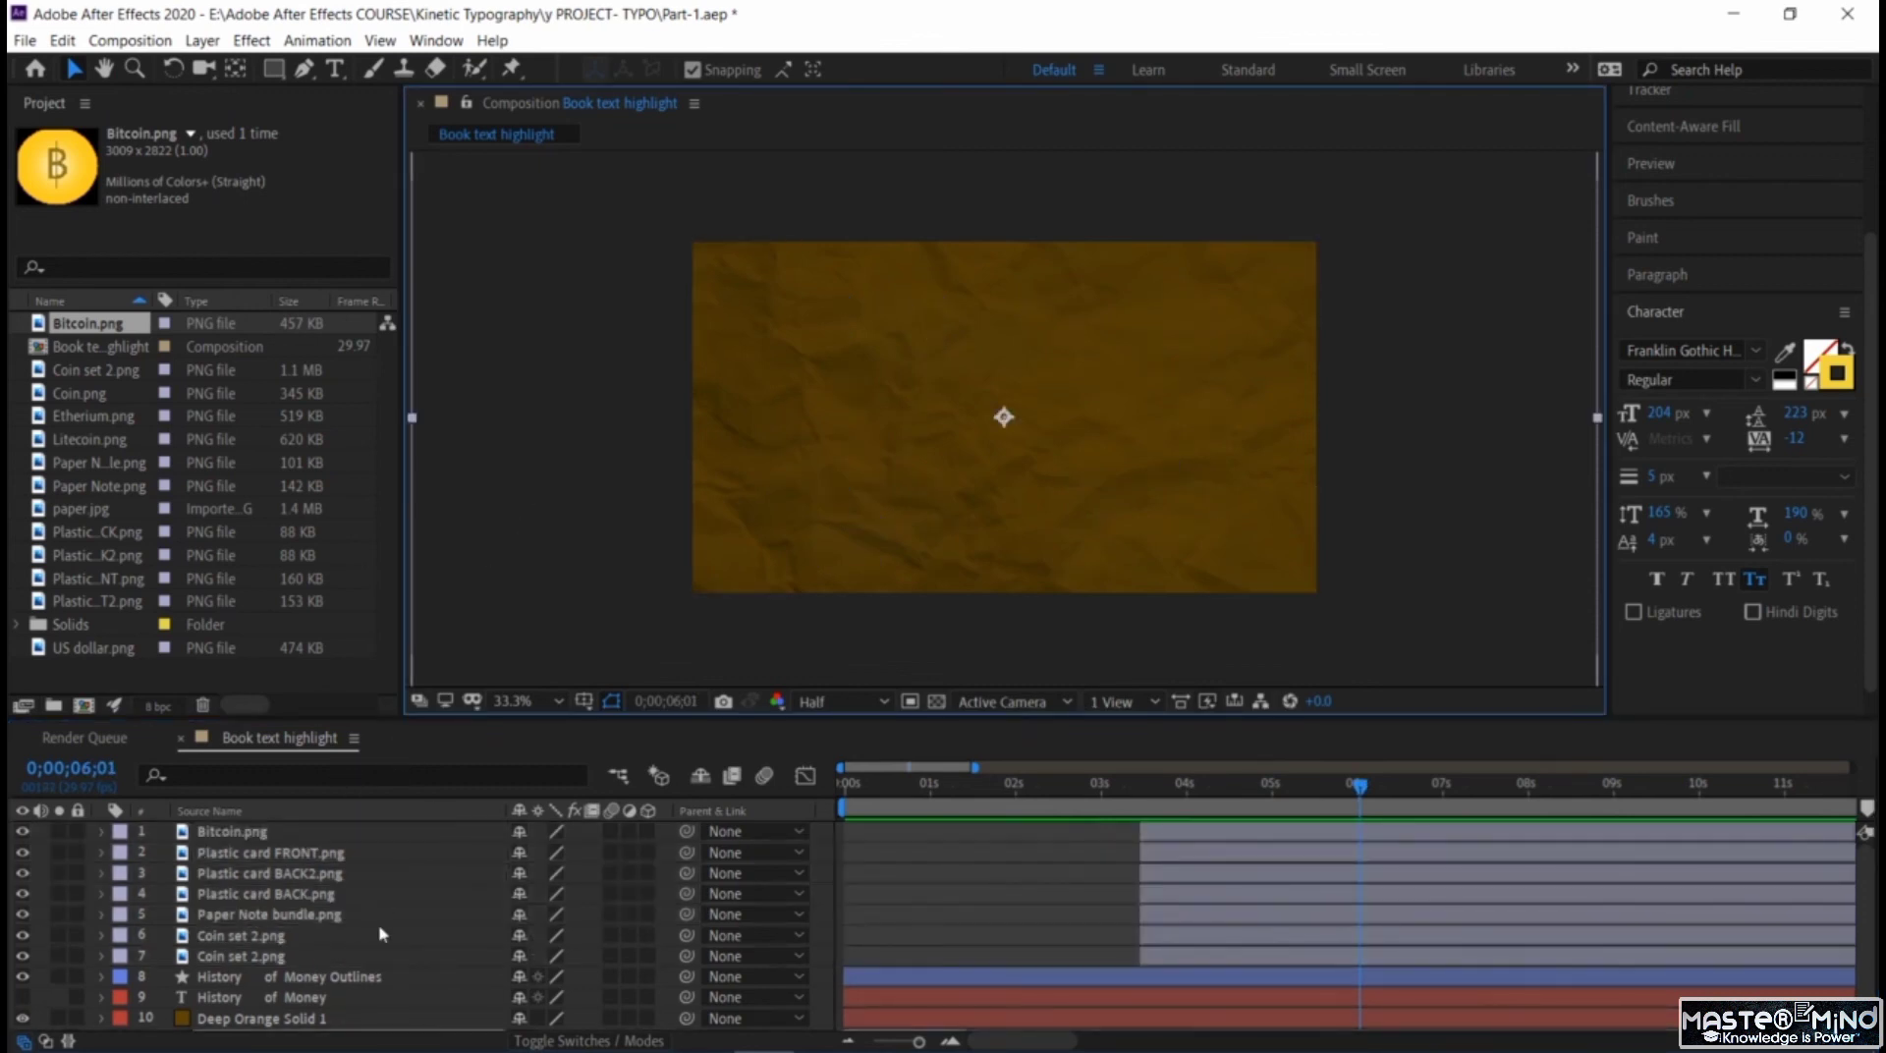
click(329, 836)
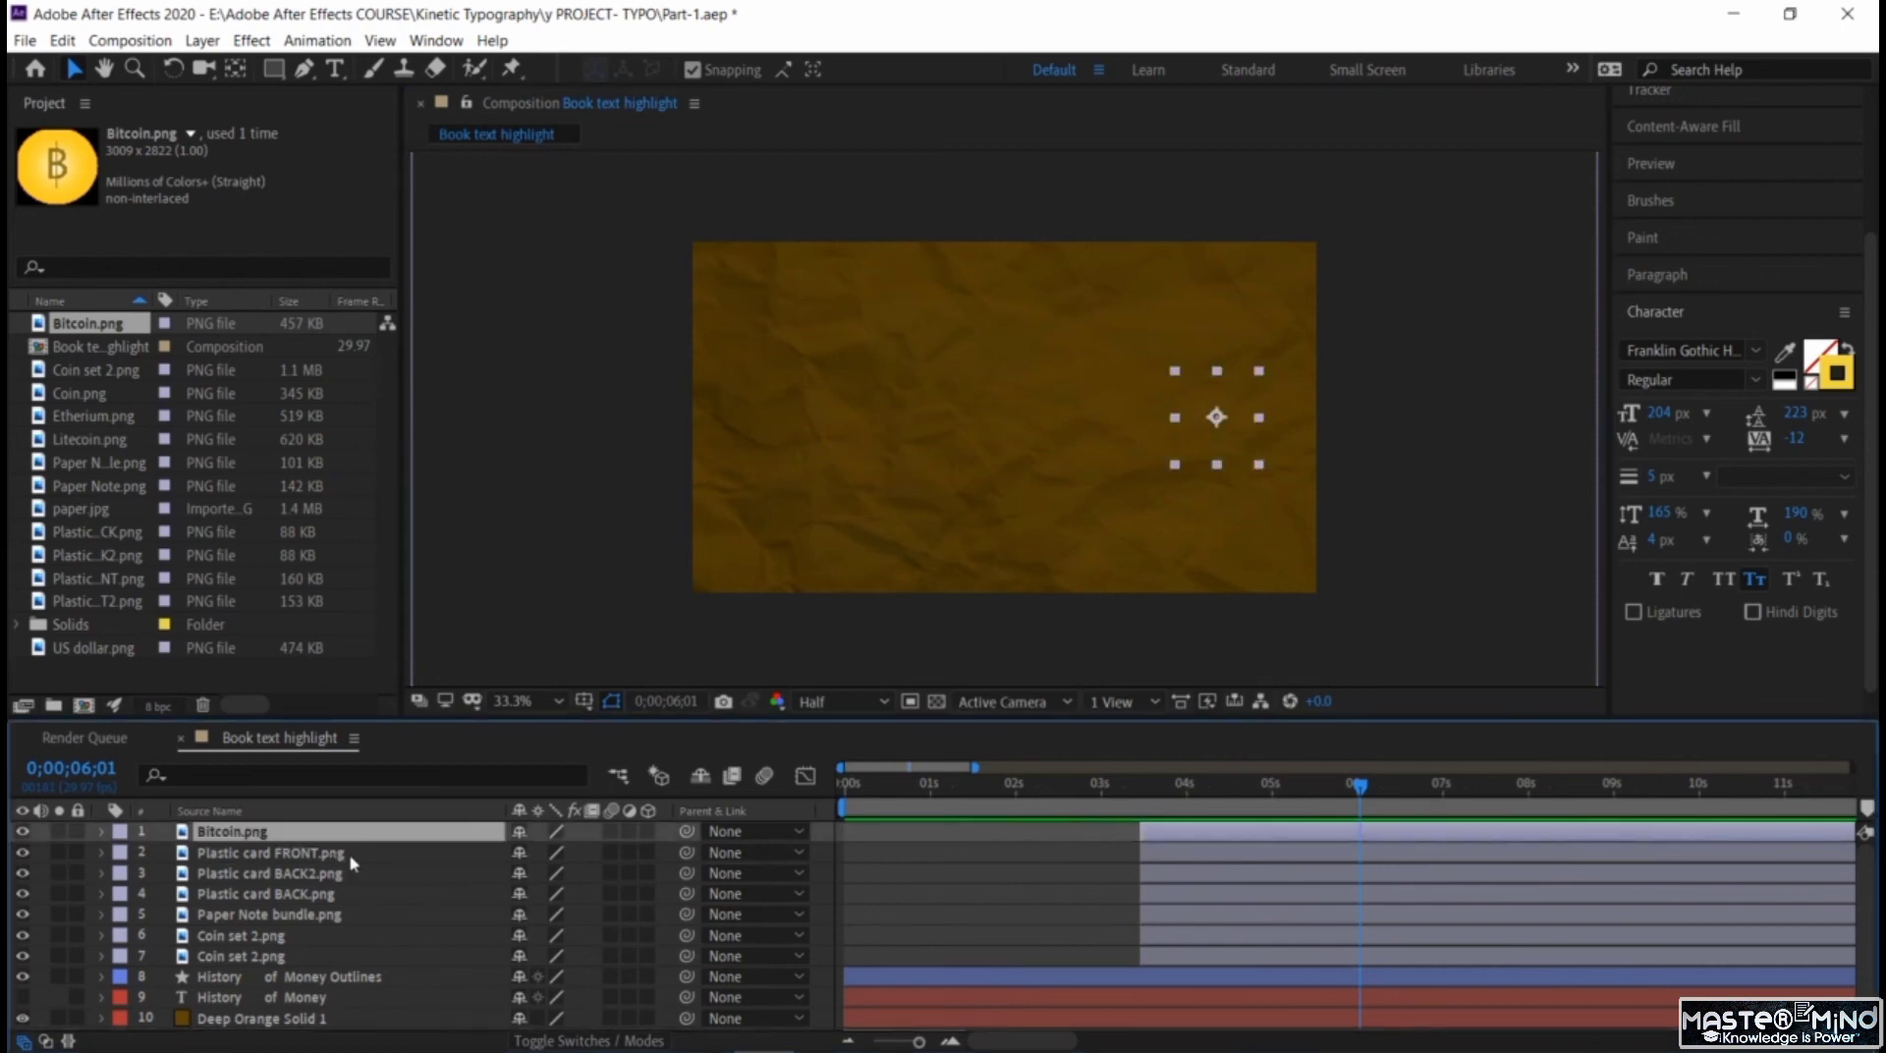
ctrl+click(354, 852)
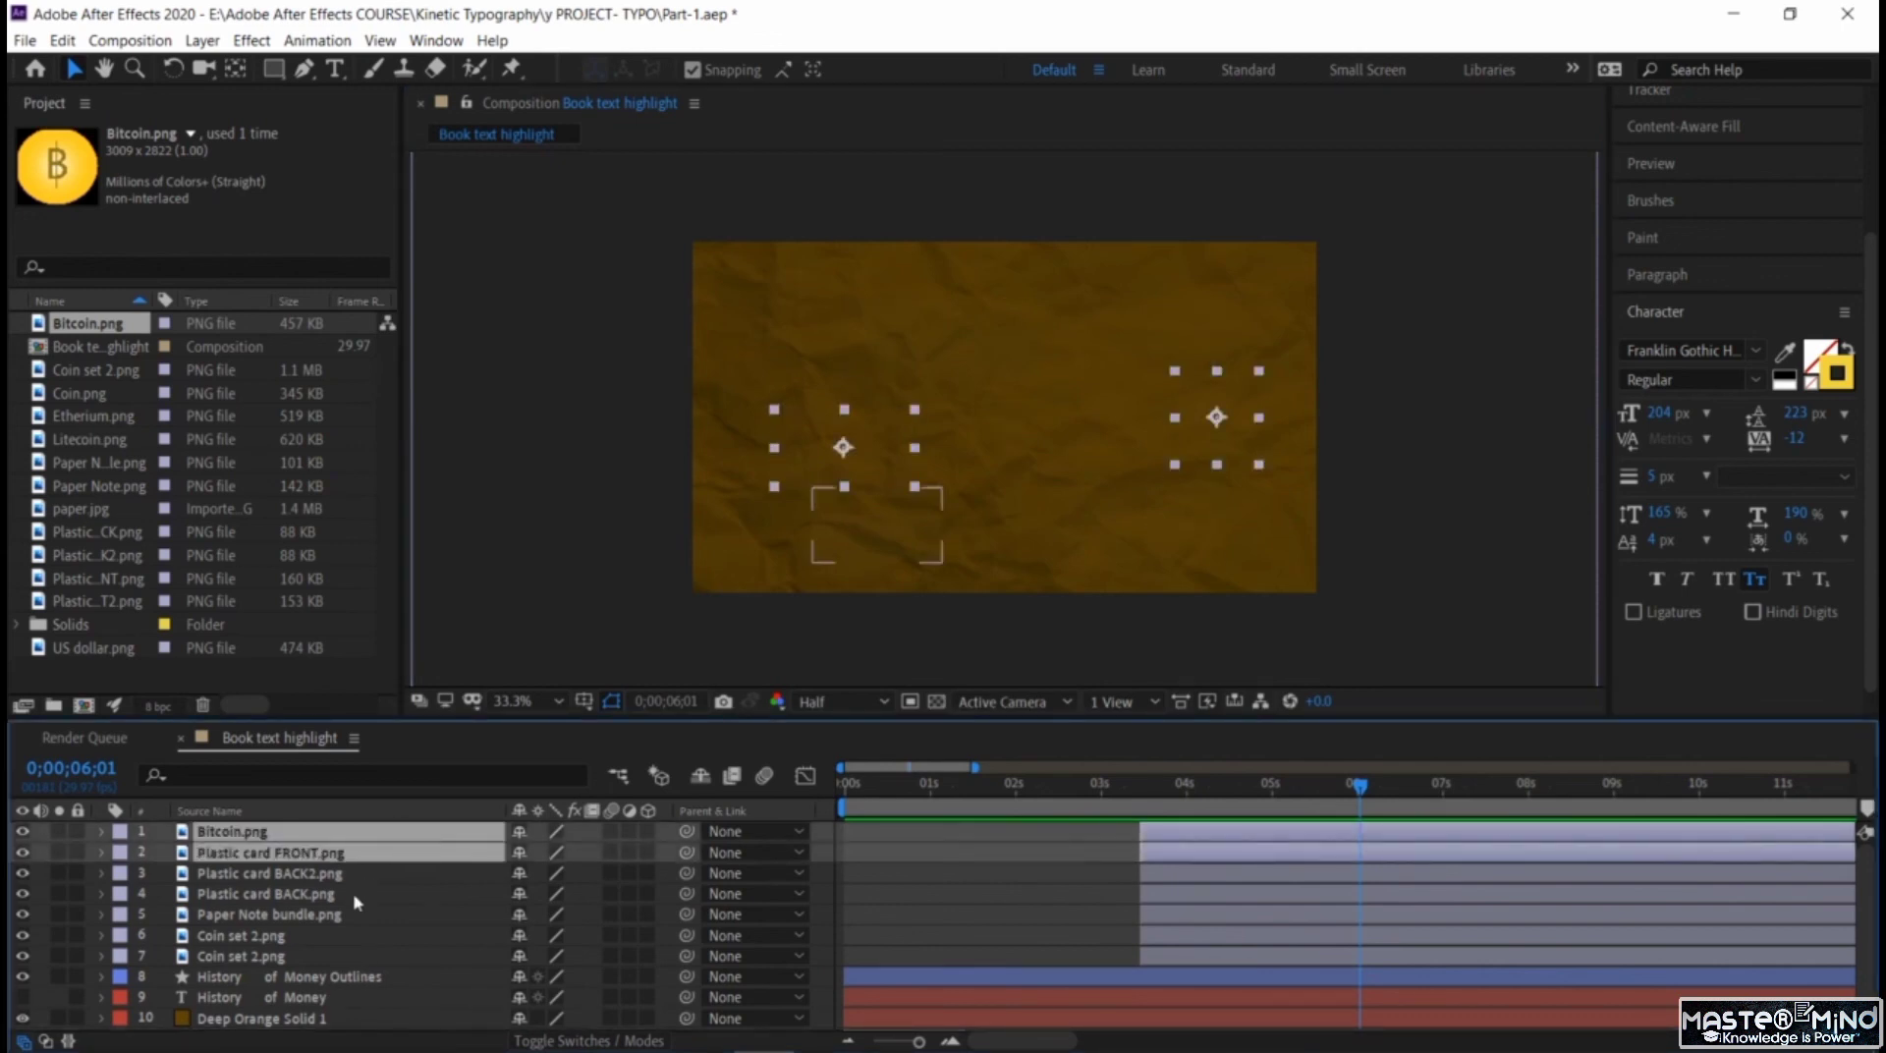
ctrl+click(355, 873)
ctrl+click(354, 894)
ctrl+click(352, 913)
ctrl+click(354, 935)
ctrl+click(354, 956)
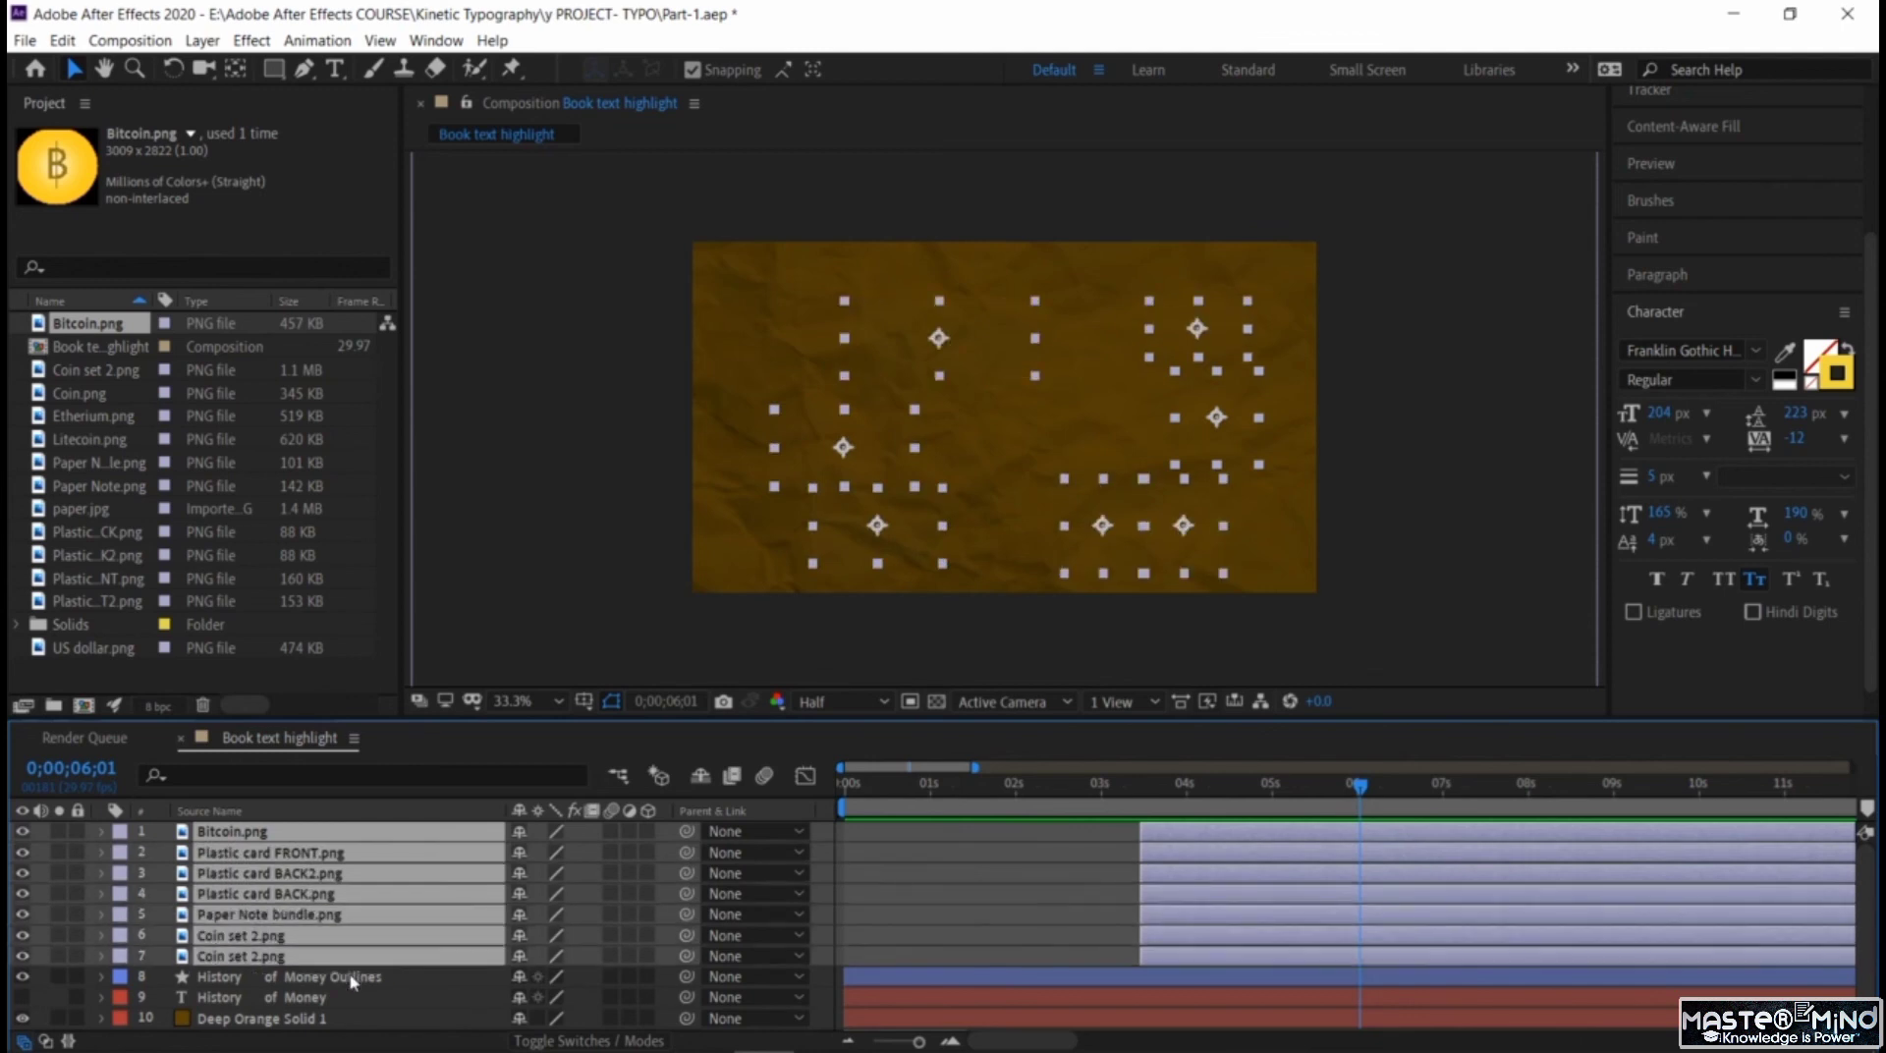
ctrl+click(354, 977)
ctrl+click(353, 997)
ctrl+click(351, 1017)
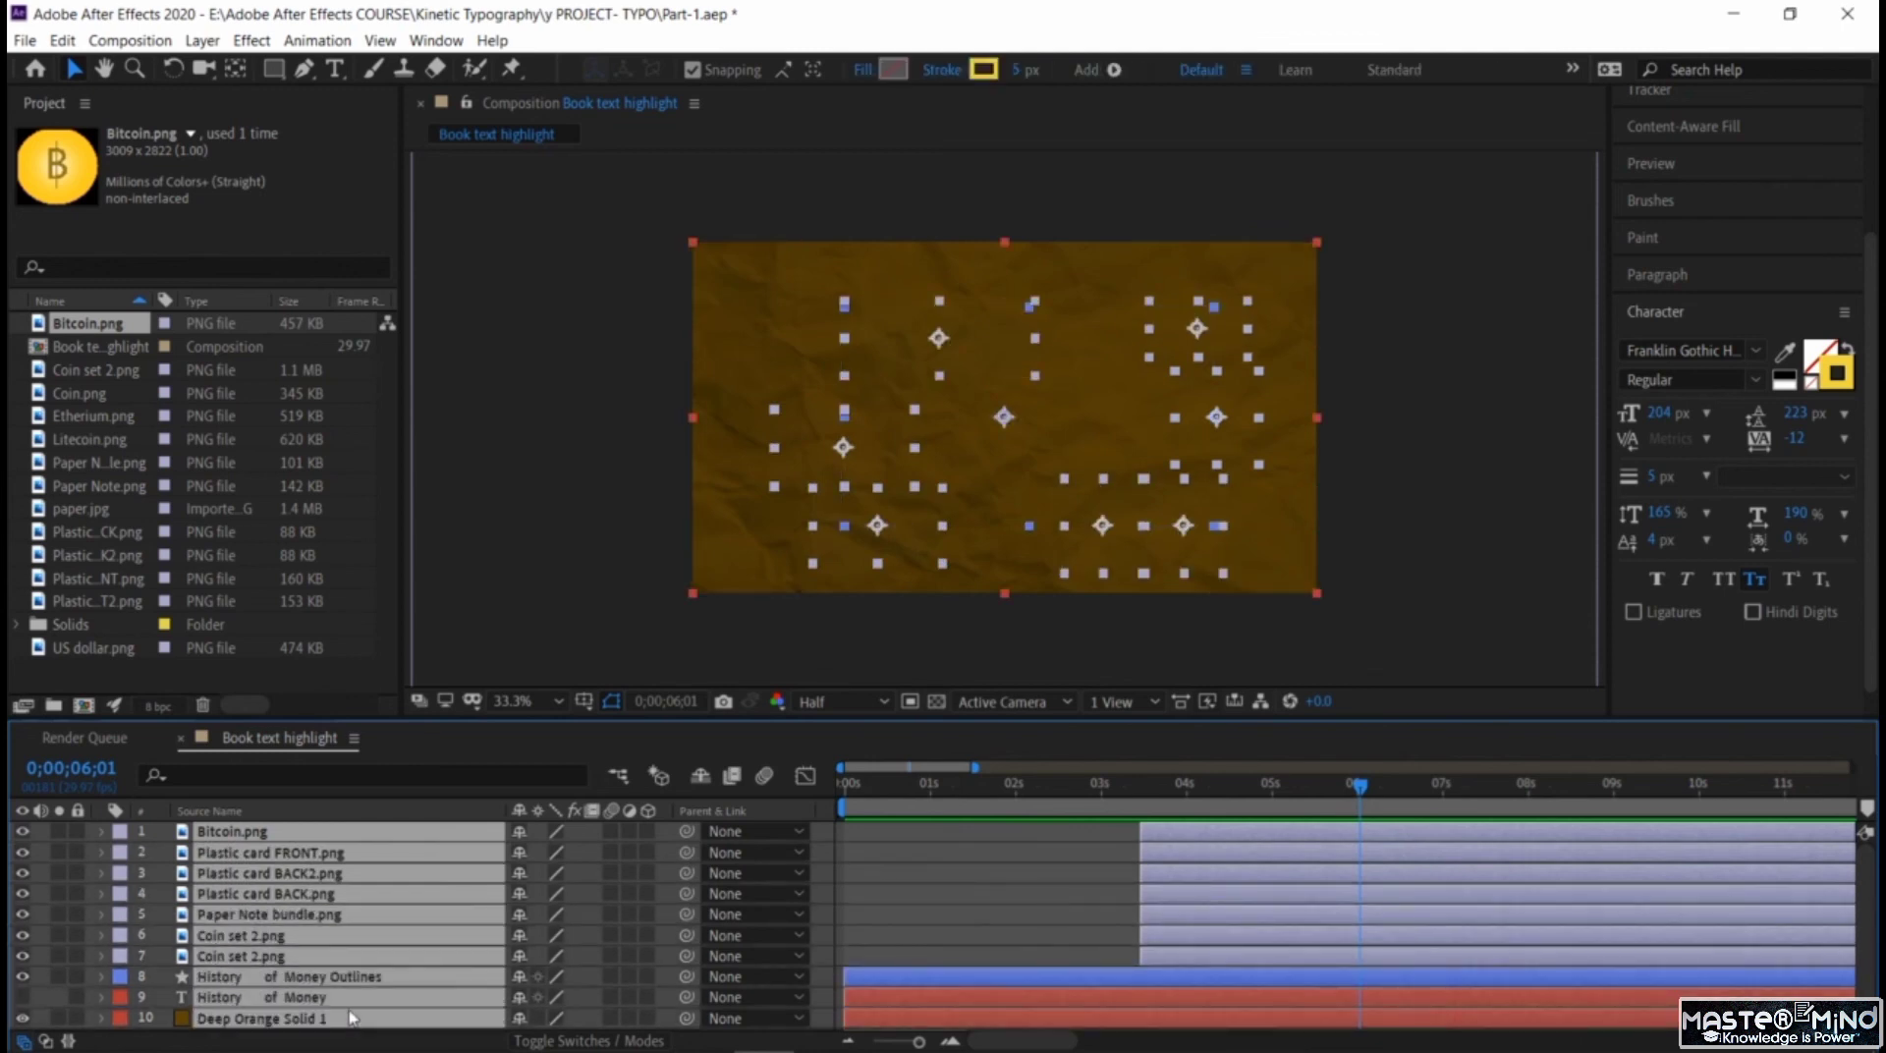
right_click(352, 1018)
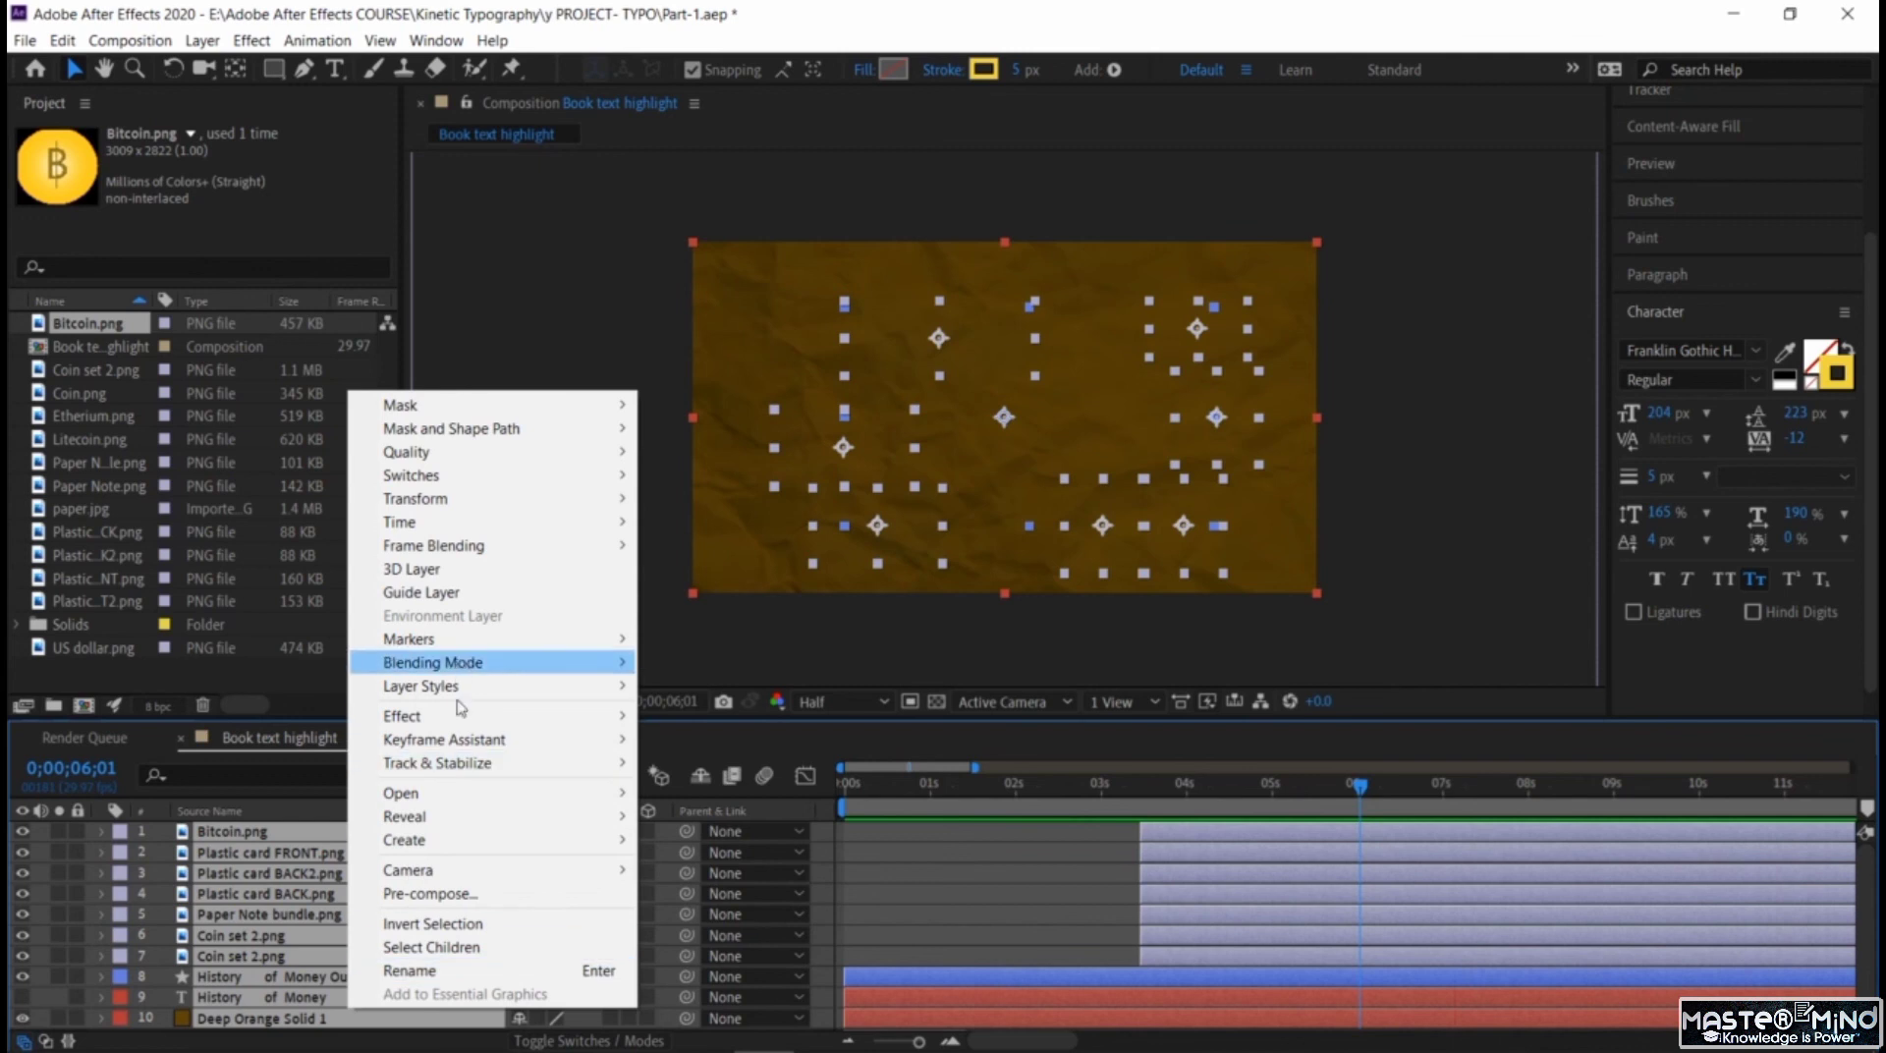
click(491, 896)
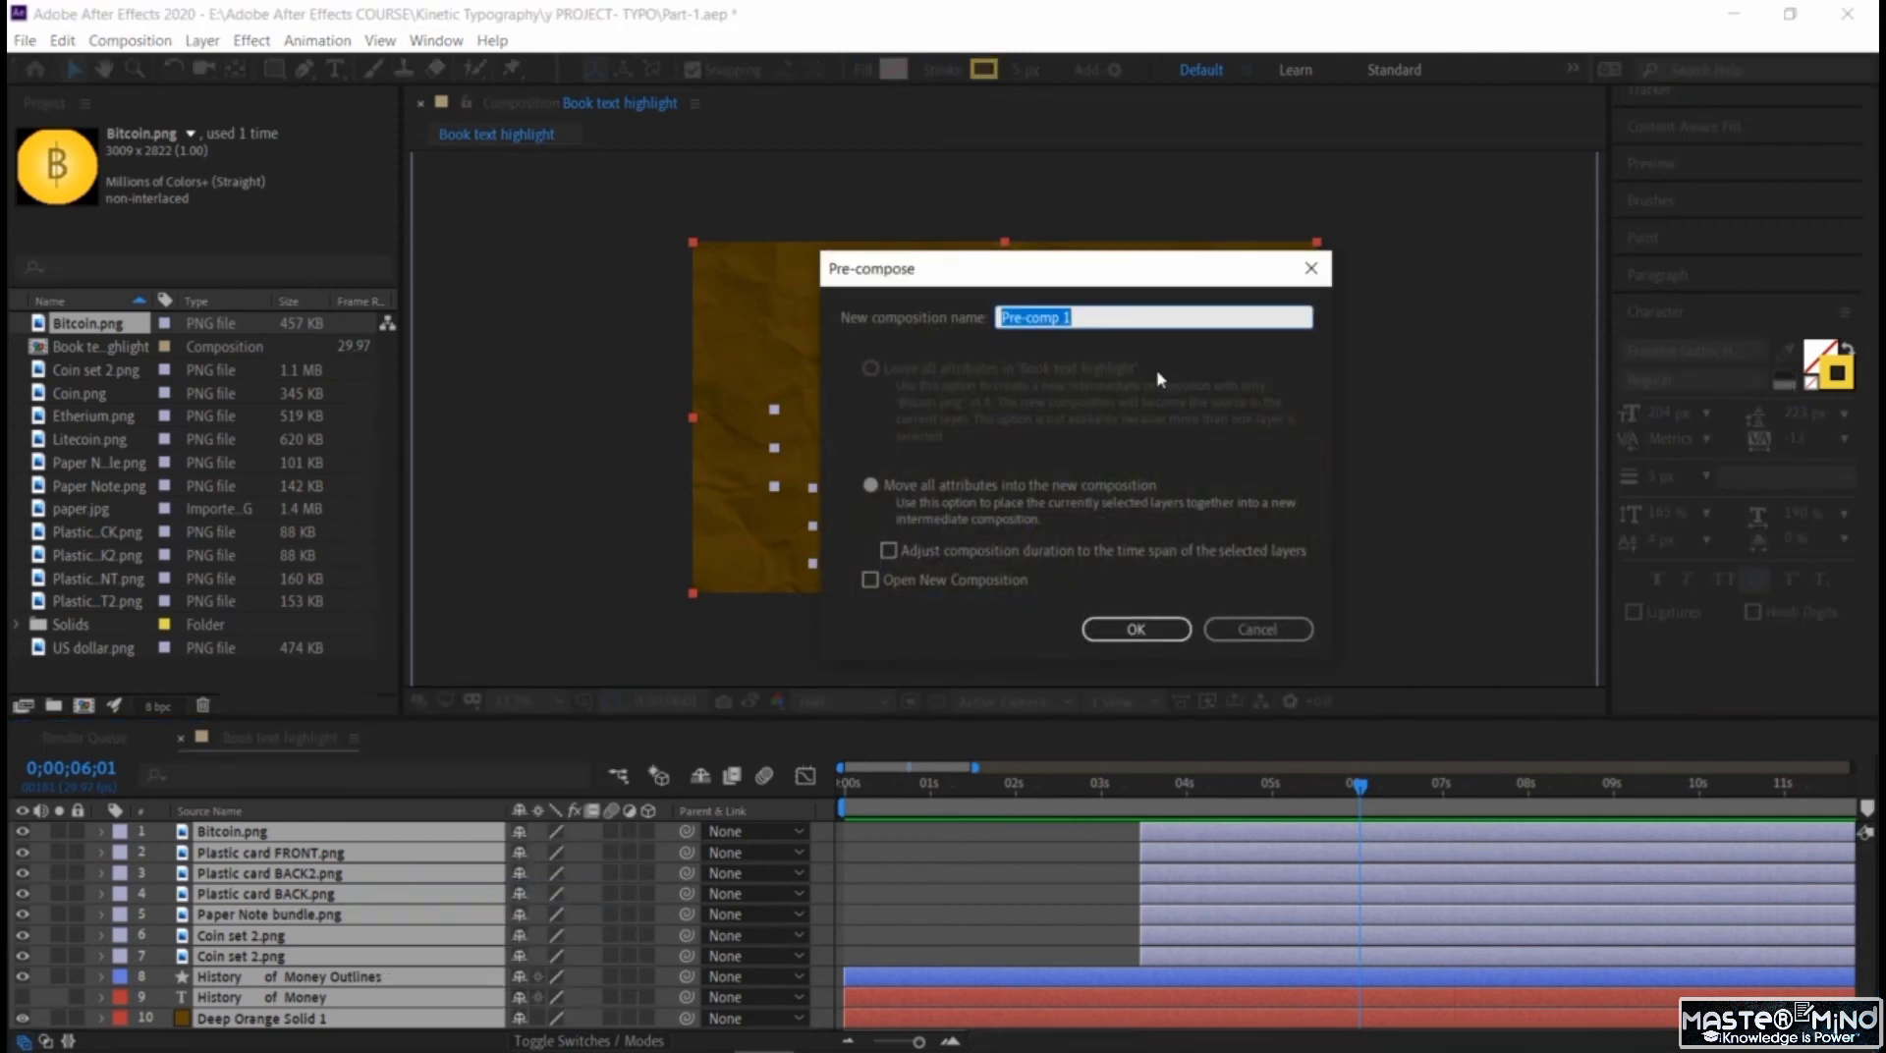
text(Part-1)
click(1140, 632)
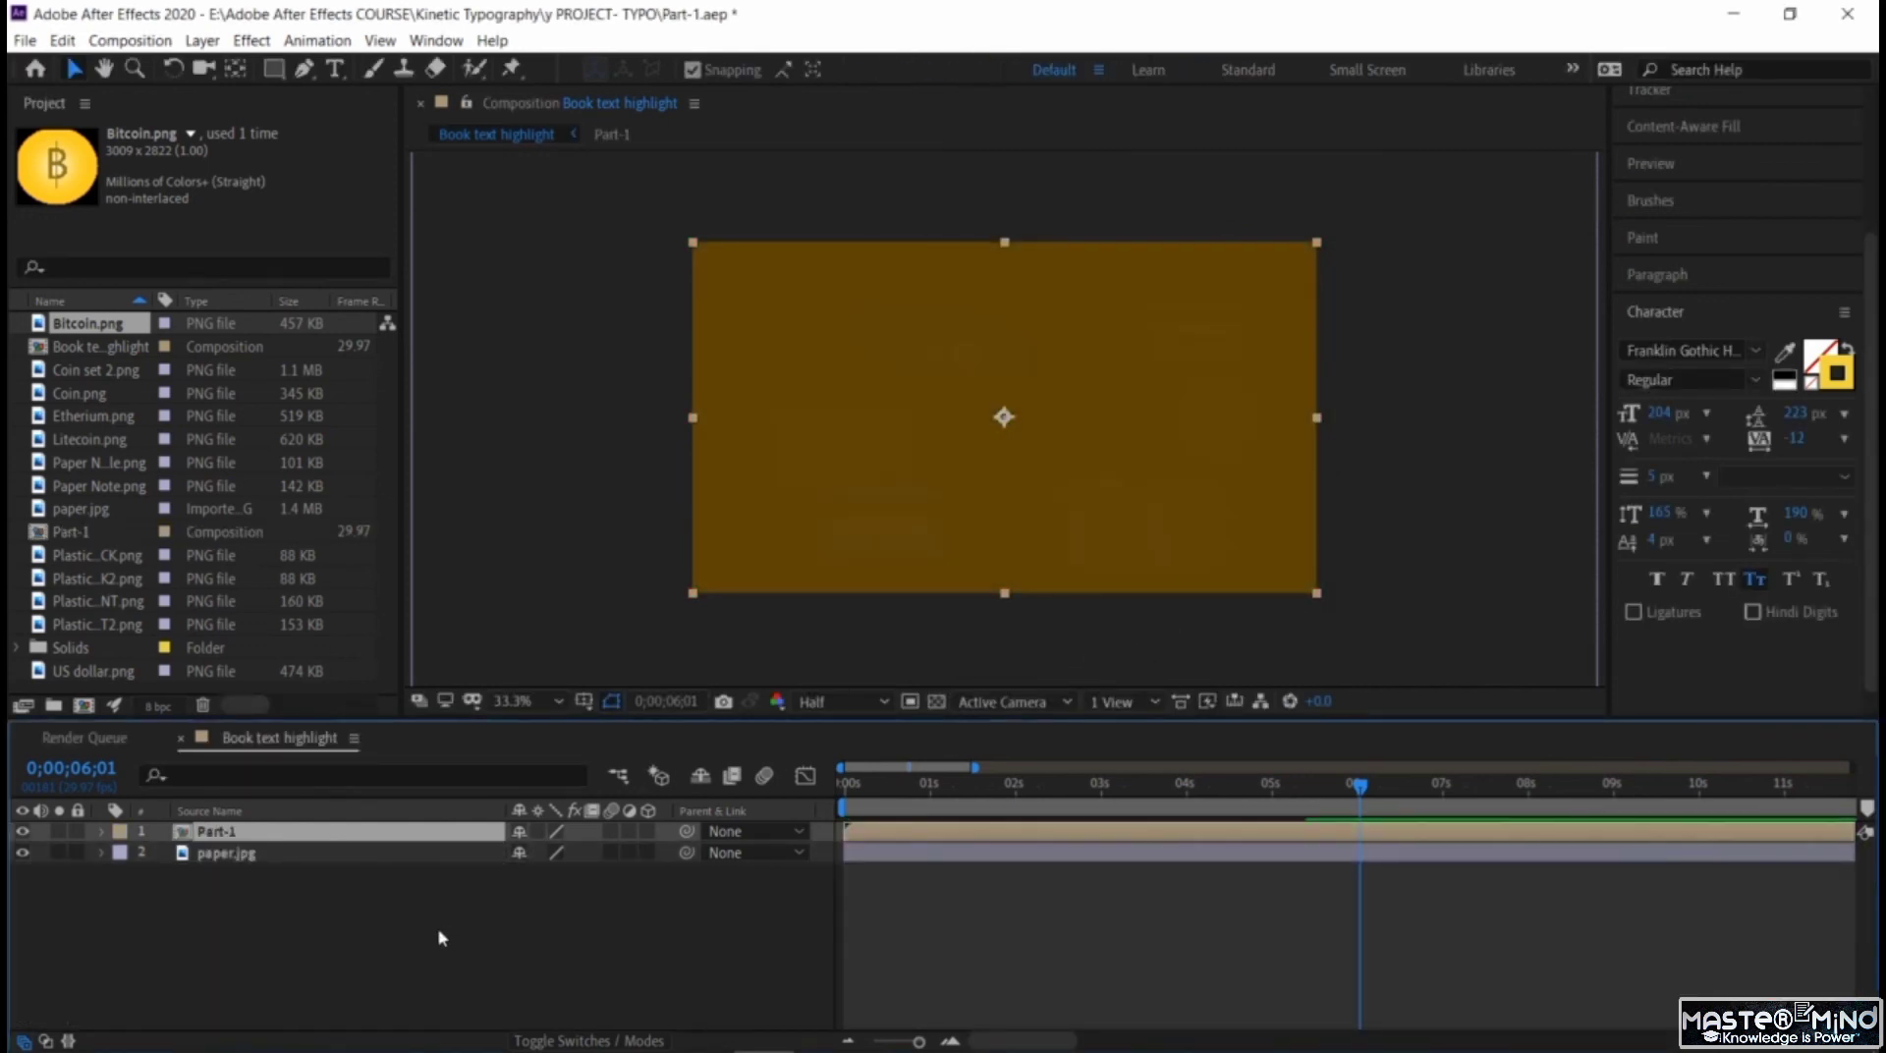
Open the Part-1 composition and play it from the start to check its animation.
click(371, 918)
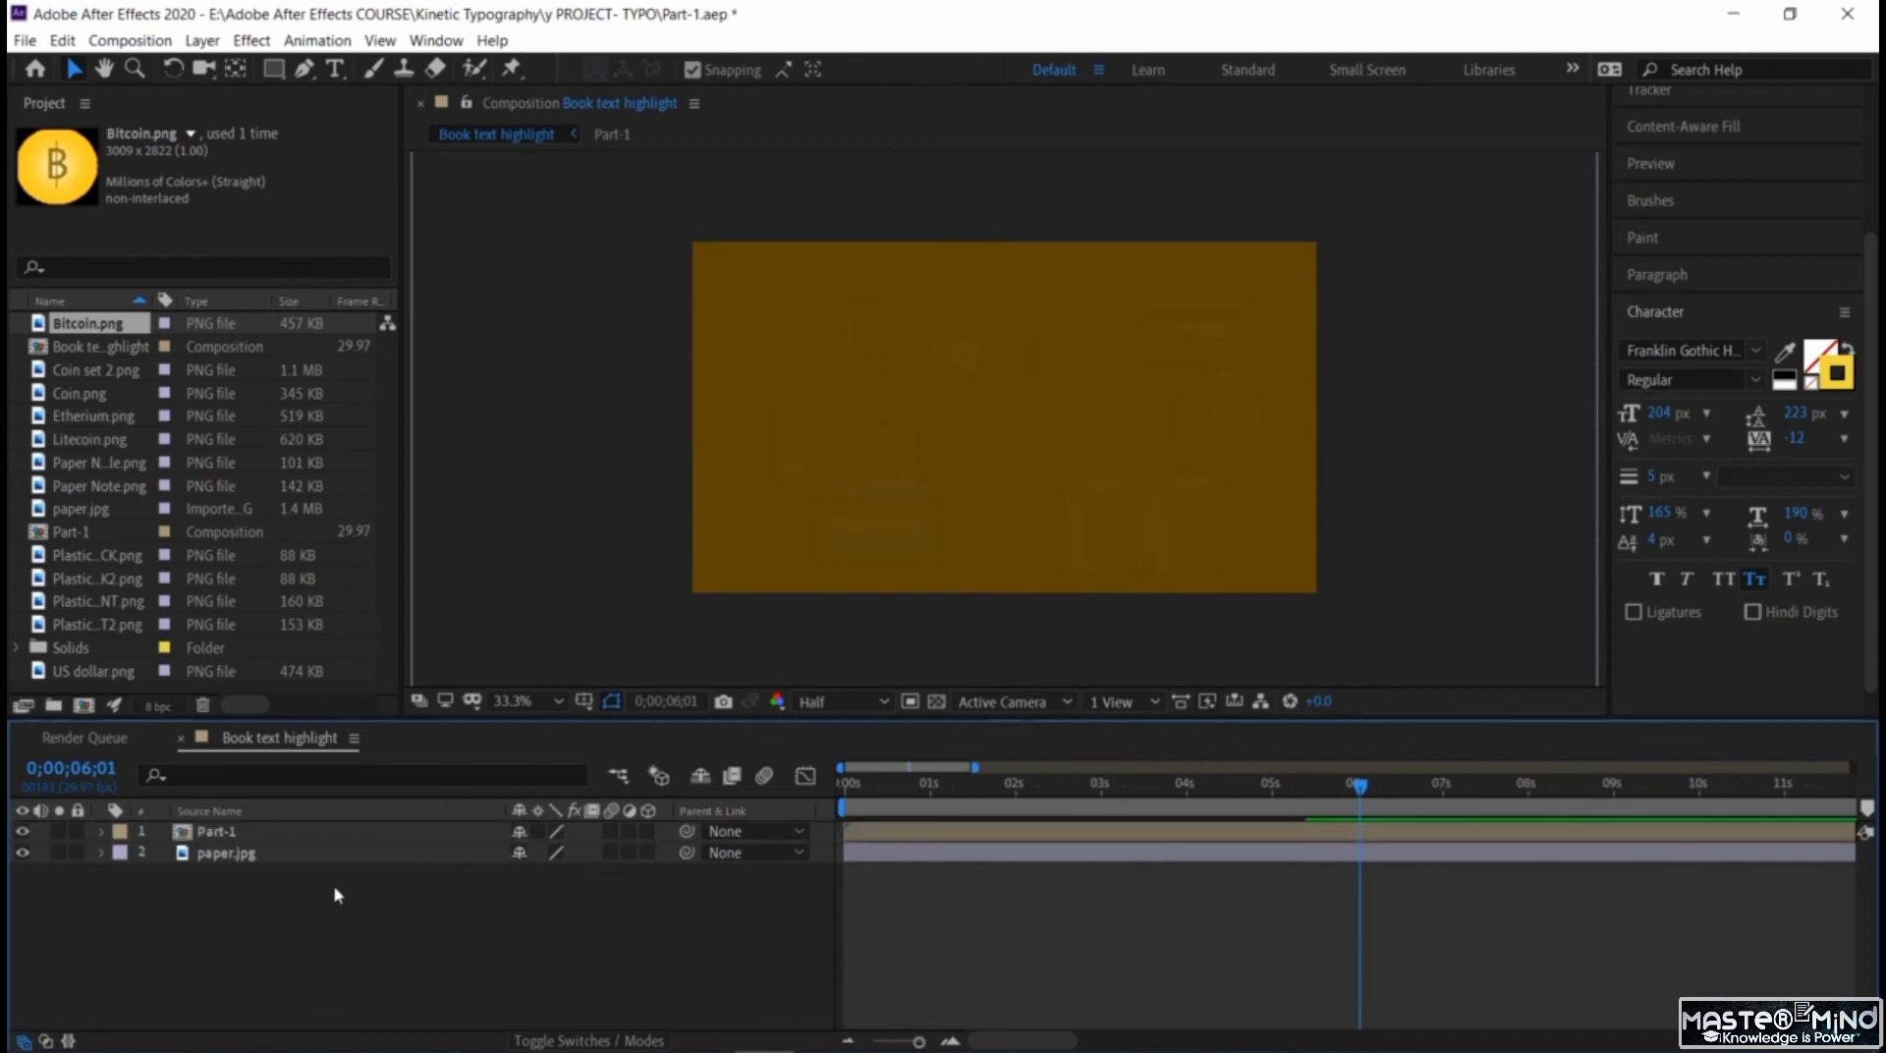
double_click(286, 832)
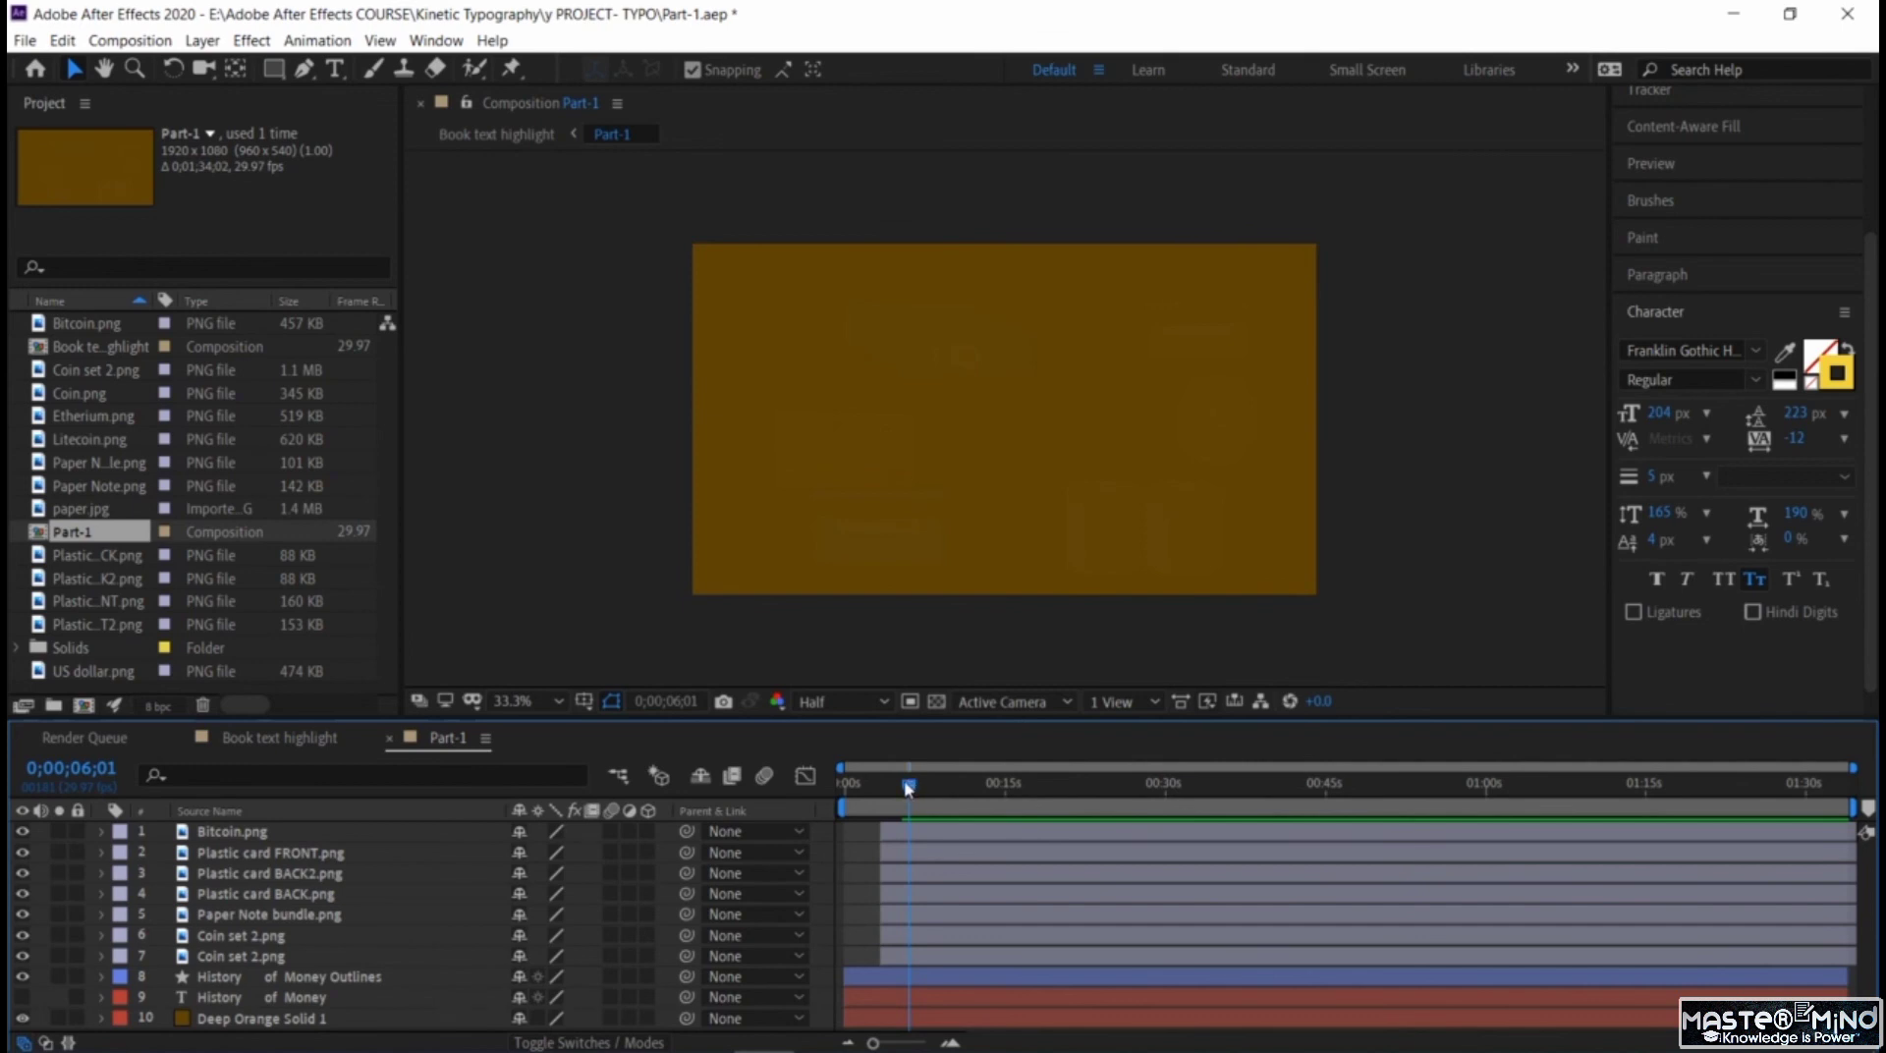
drag(908, 788, 845, 783)
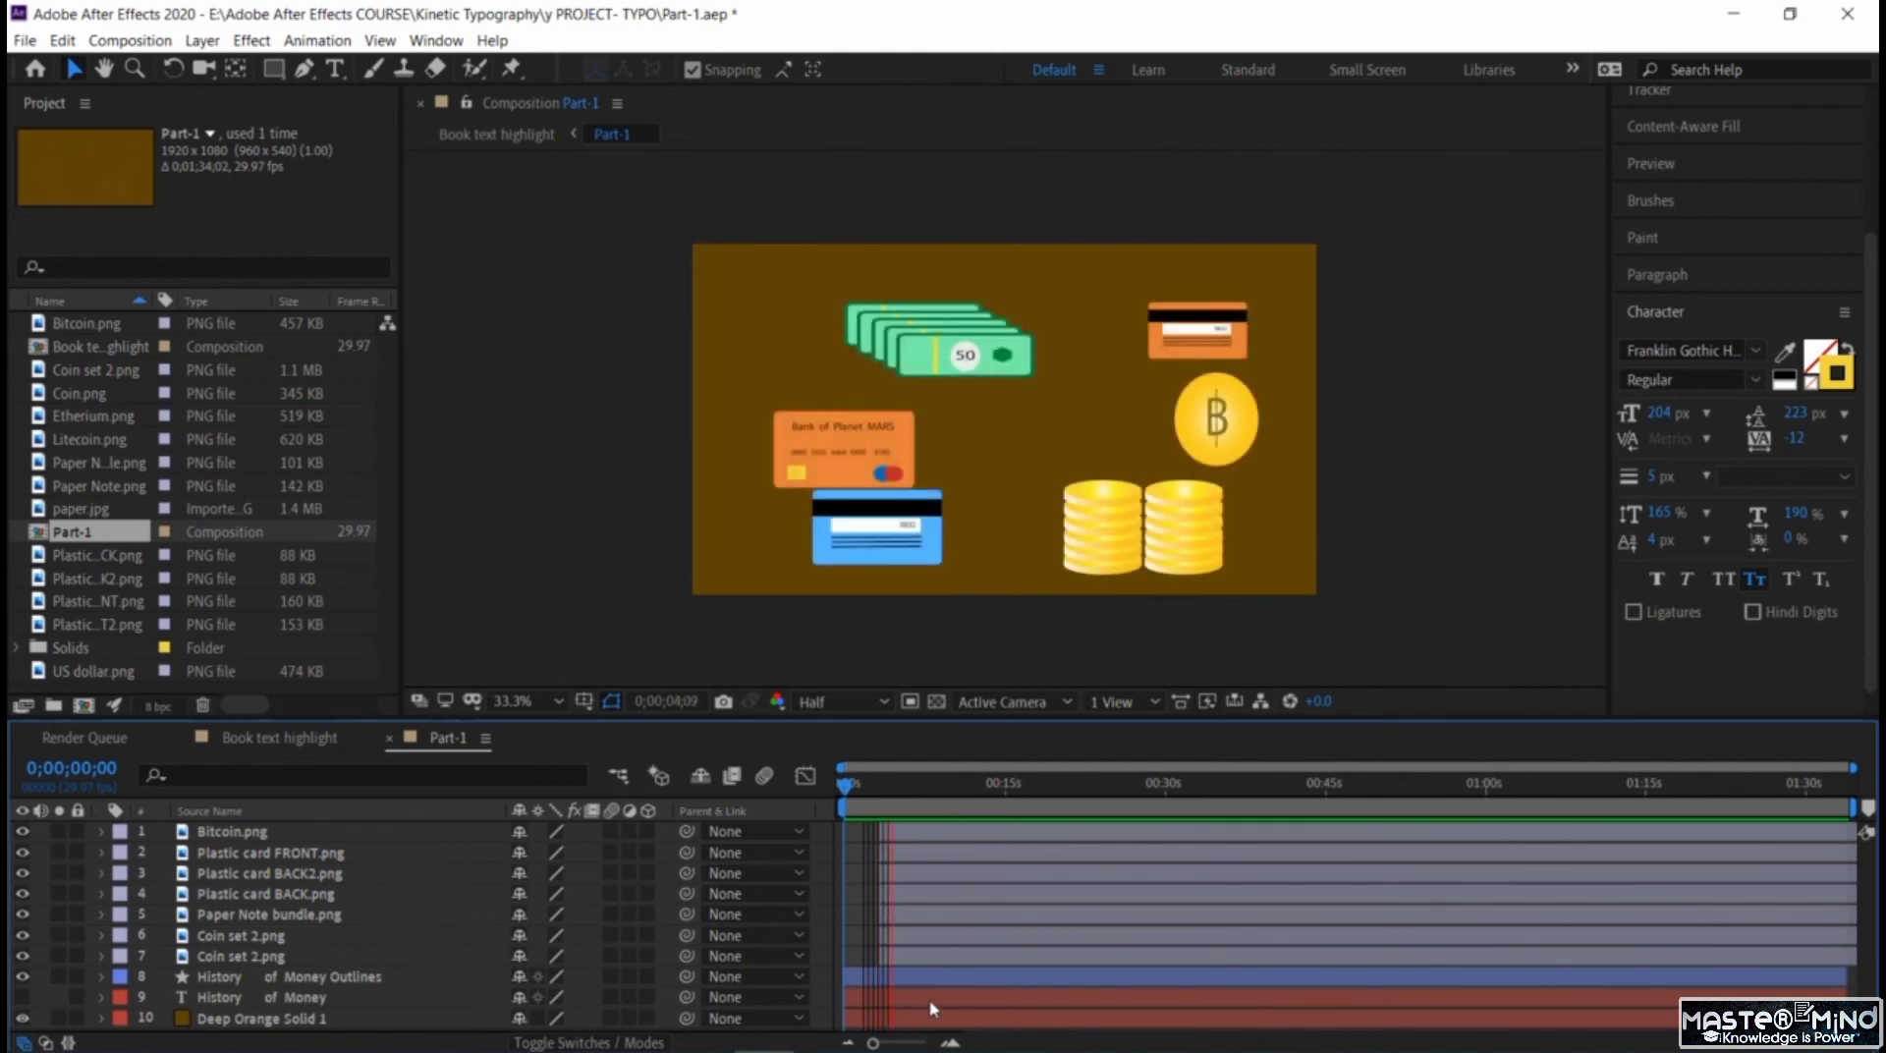
key(space)
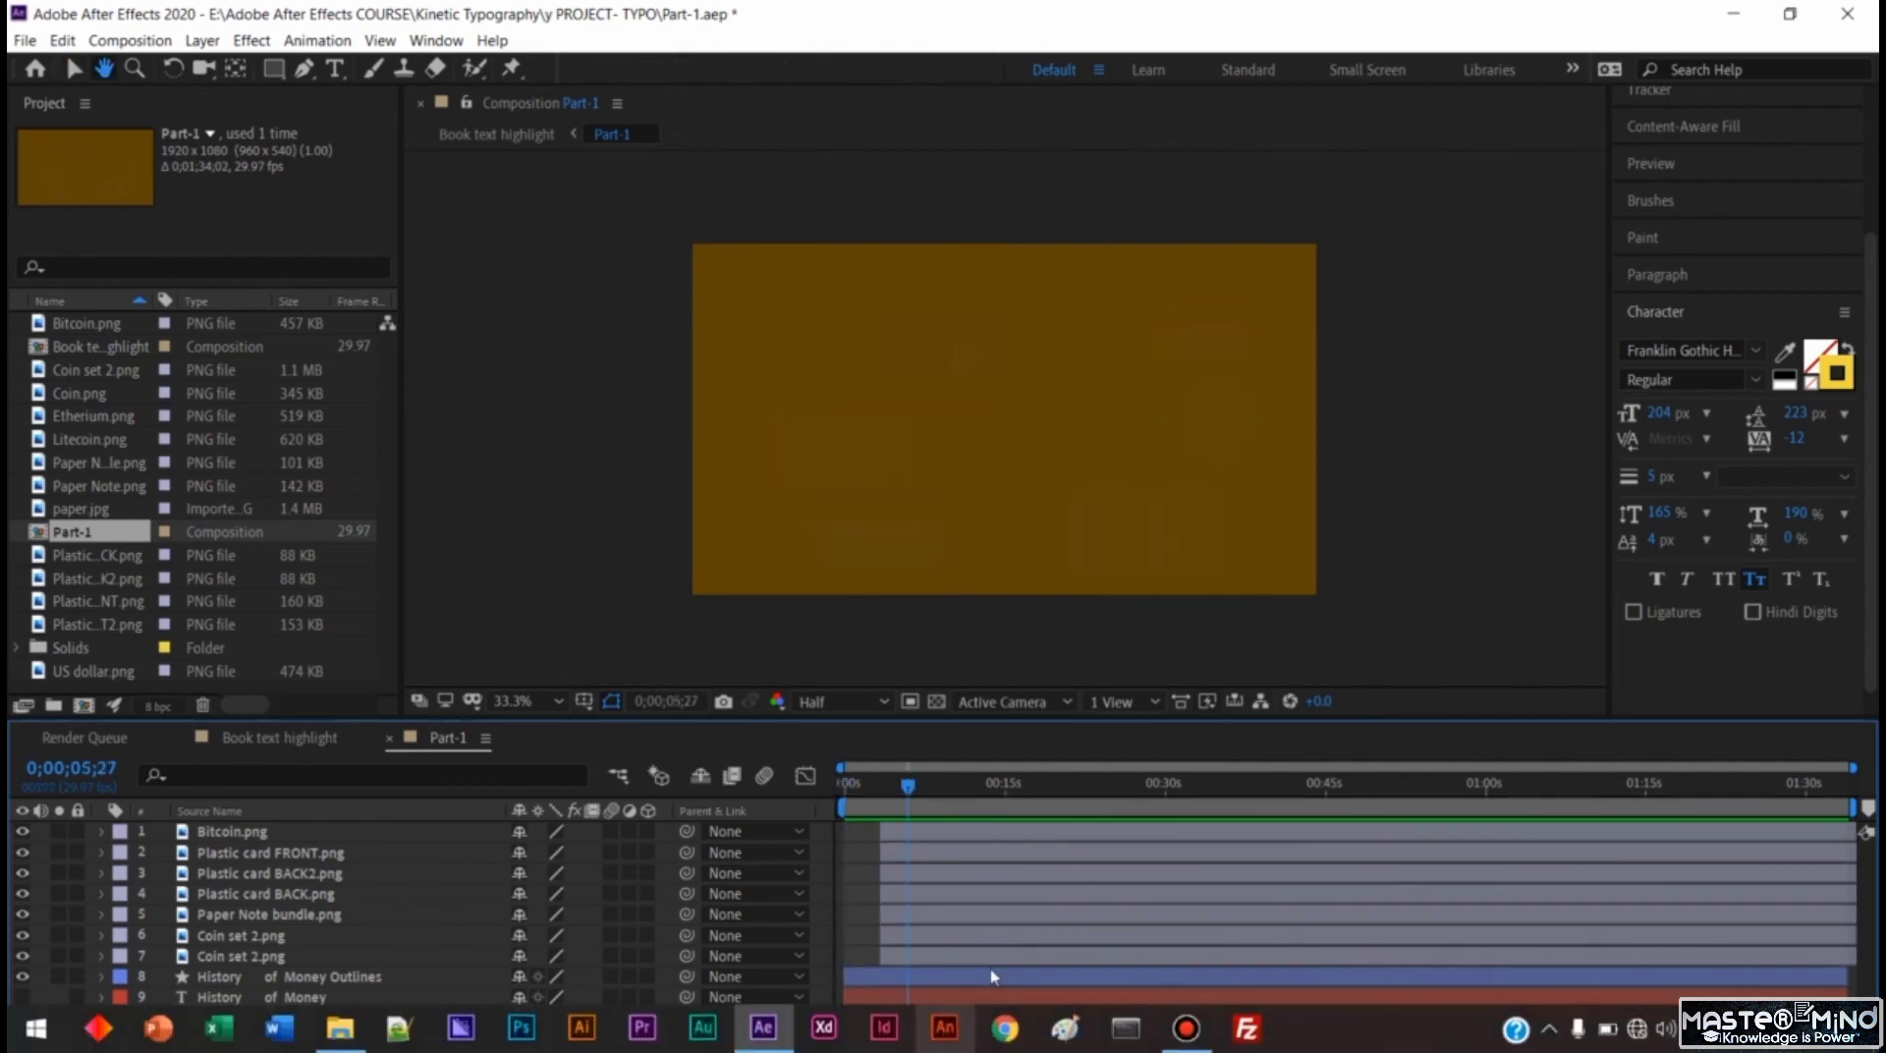
Set the current time in the Part-1 composition to 0;00;06;02 on an enlarged timeline.
click(951, 1044)
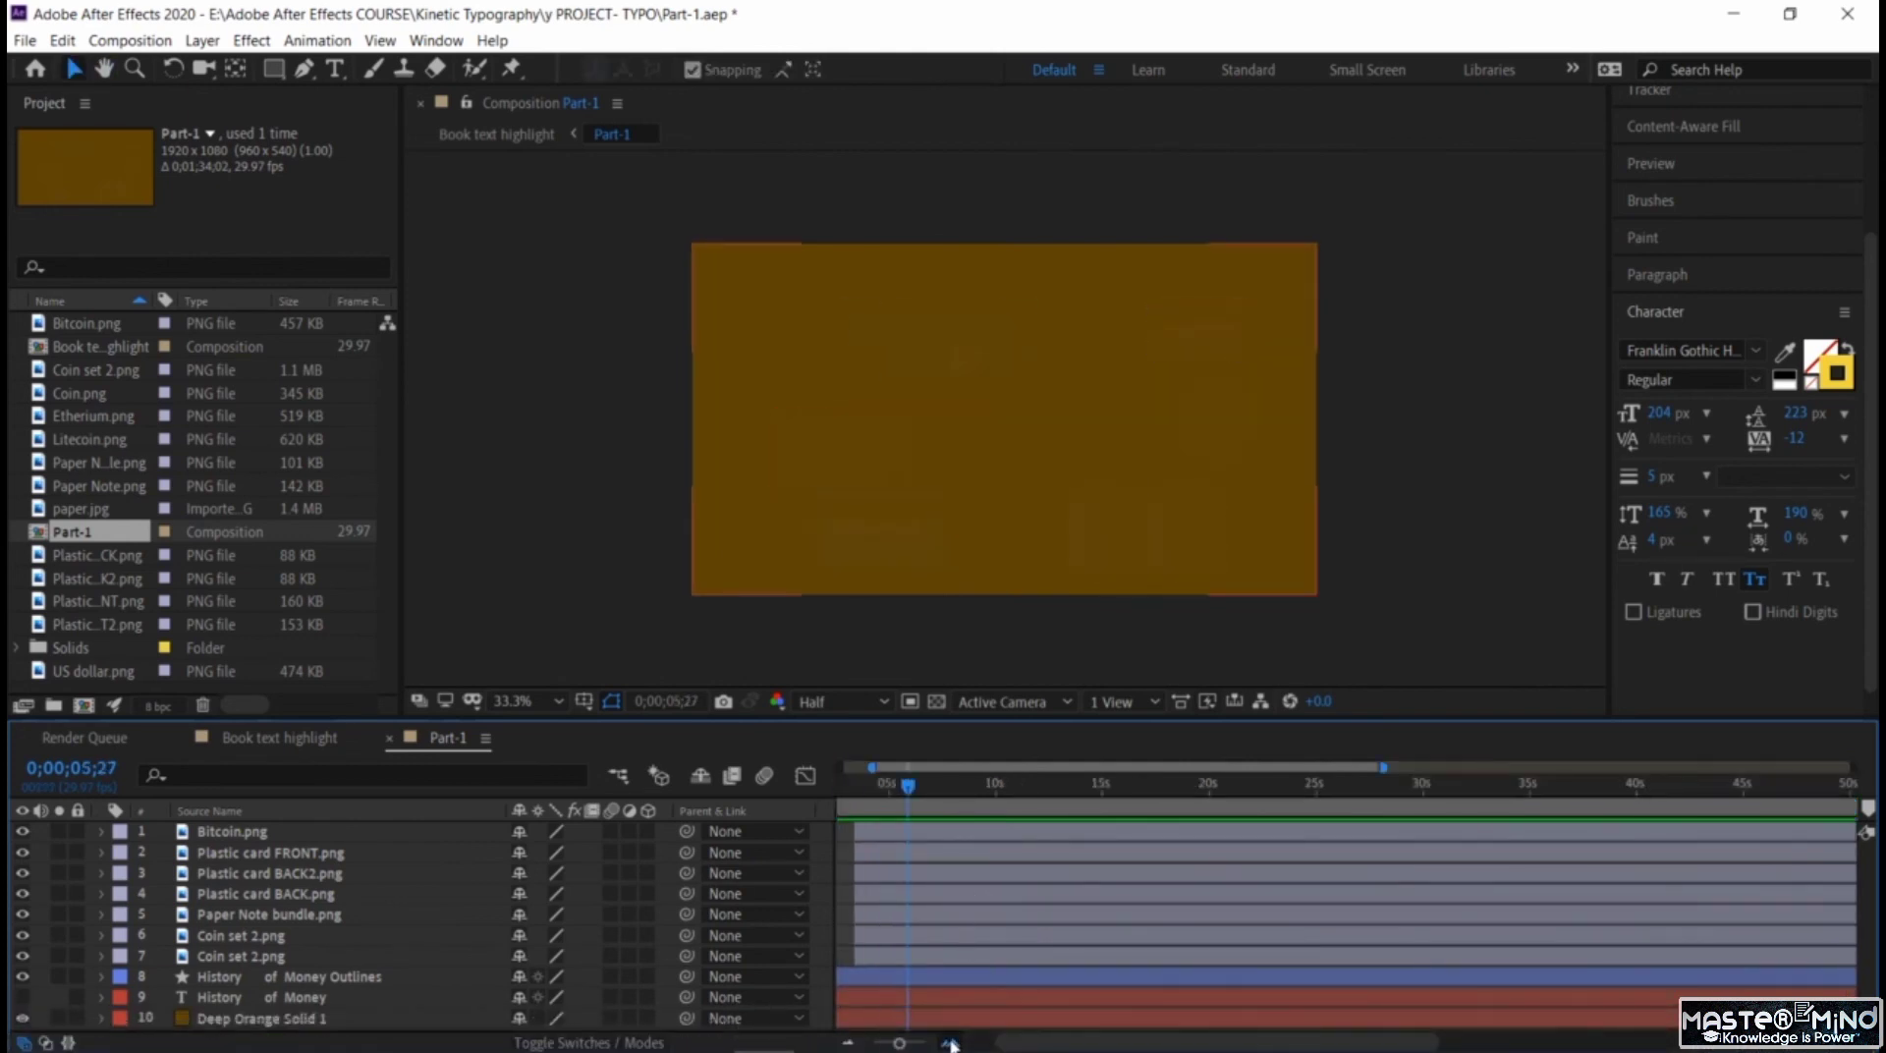
click(951, 1044)
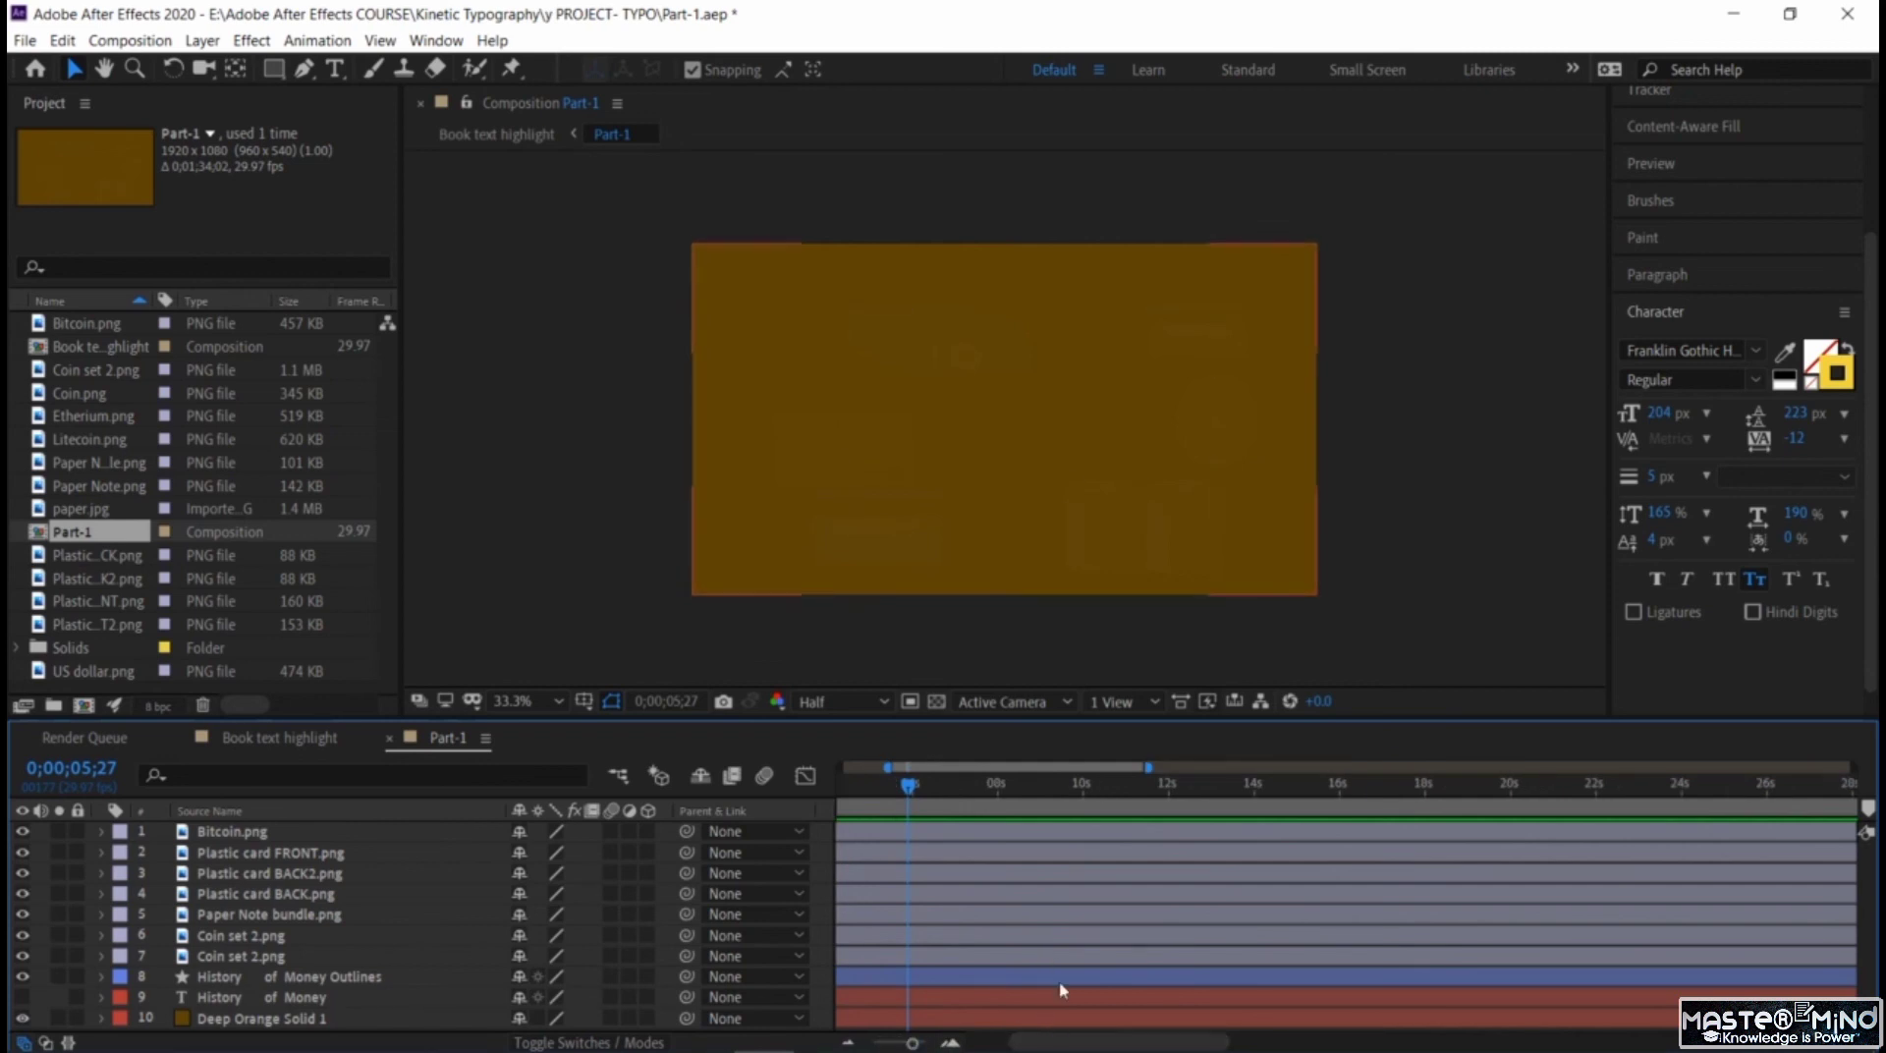
drag(1024, 772, 1103, 835)
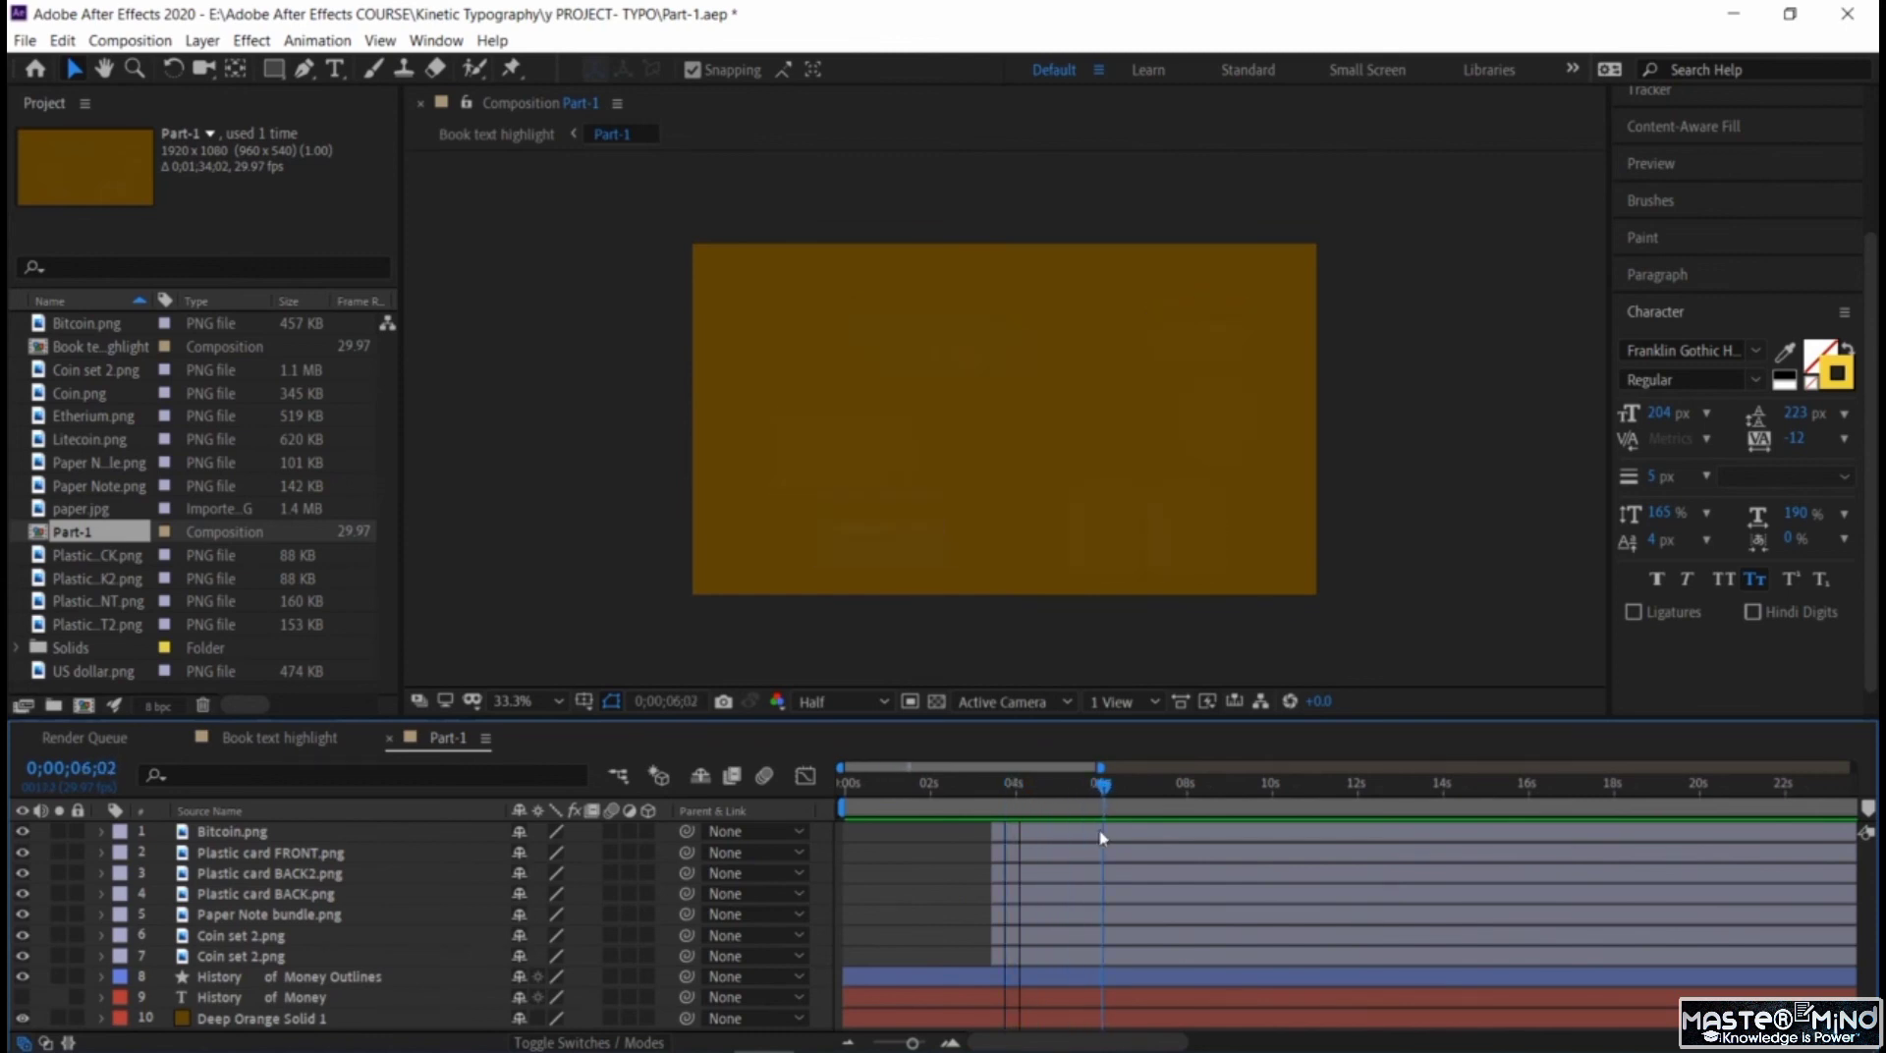